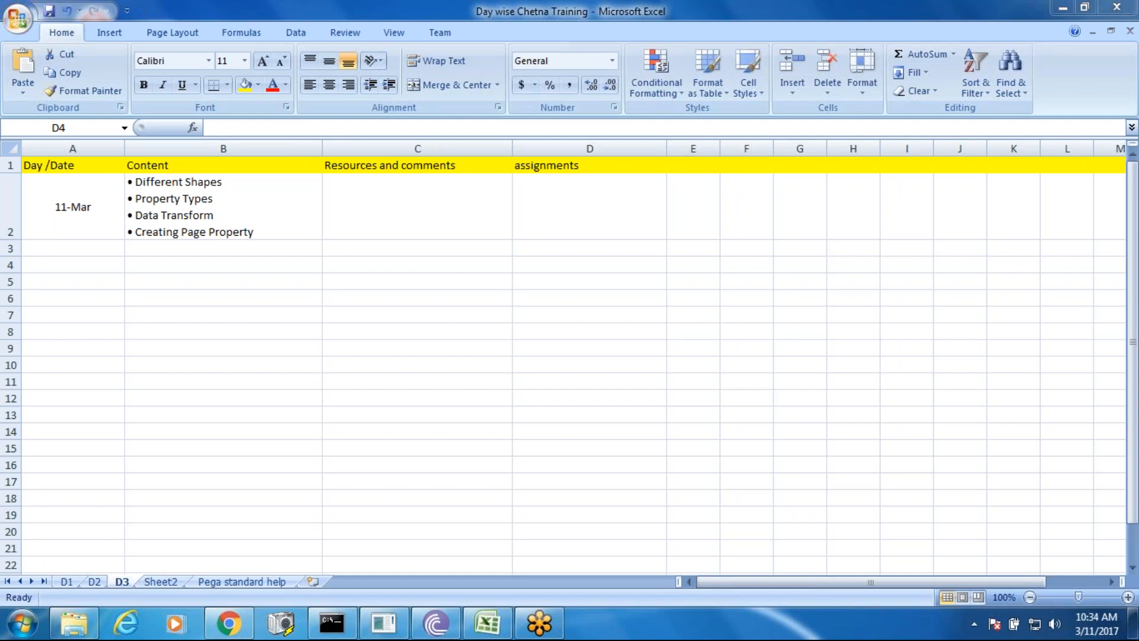
- Switch from the training notes to Pega Designer Studio and list the case types, including Warranty Claim
click(229, 621)
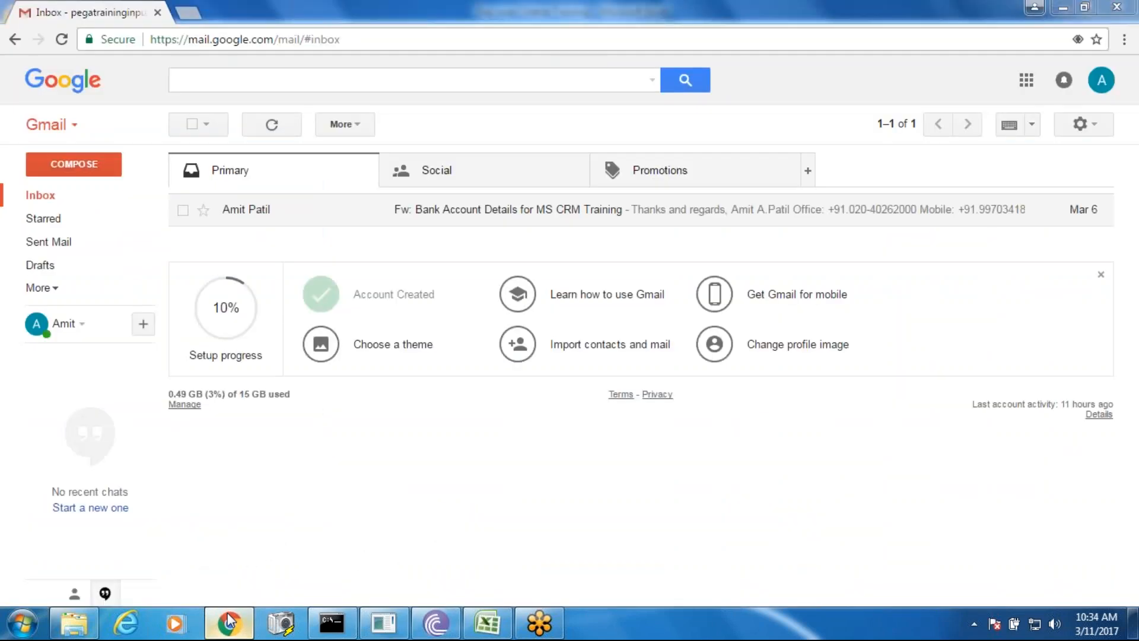
click(229, 621)
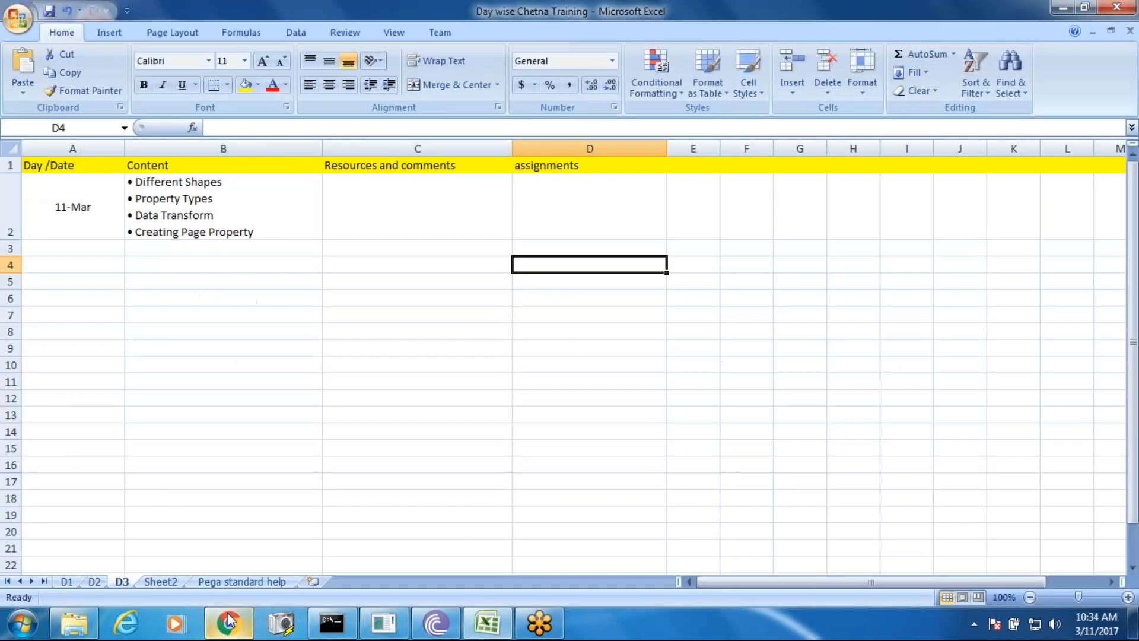
click(543, 30)
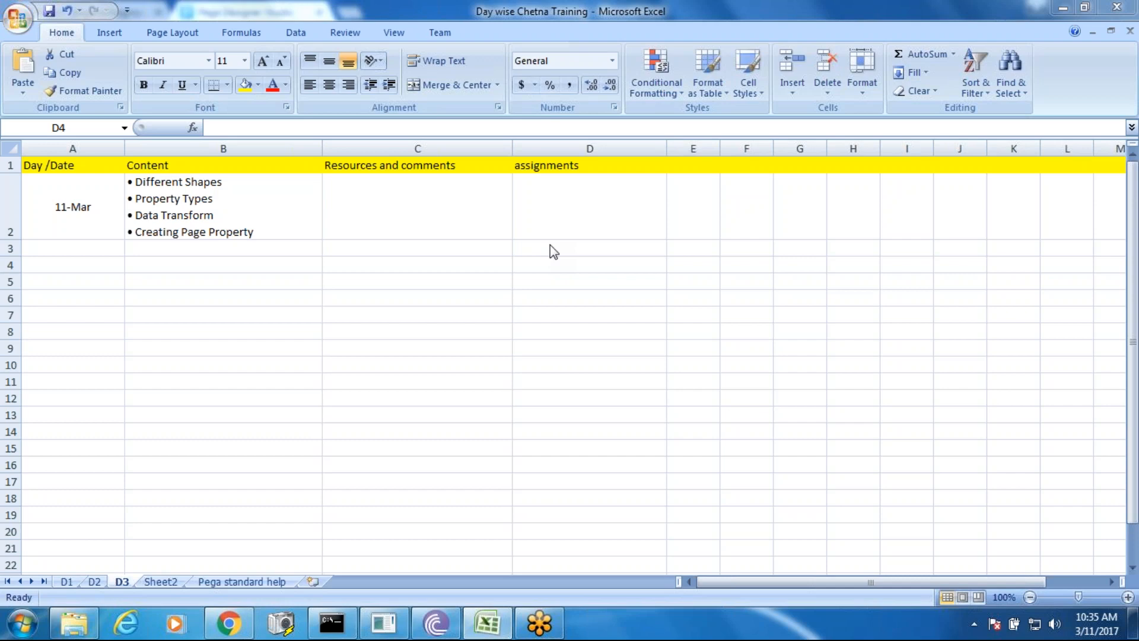
click(230, 628)
click(14, 203)
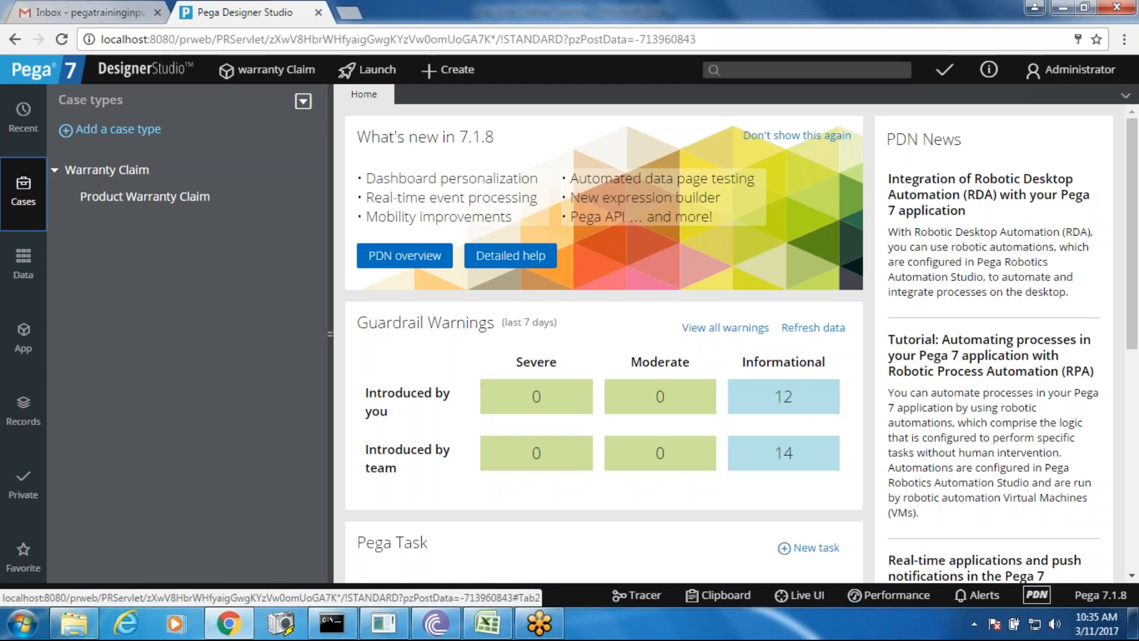
- In the App explorer, expand ProductWarrantyClaim › Process › Flow
click(474, 629)
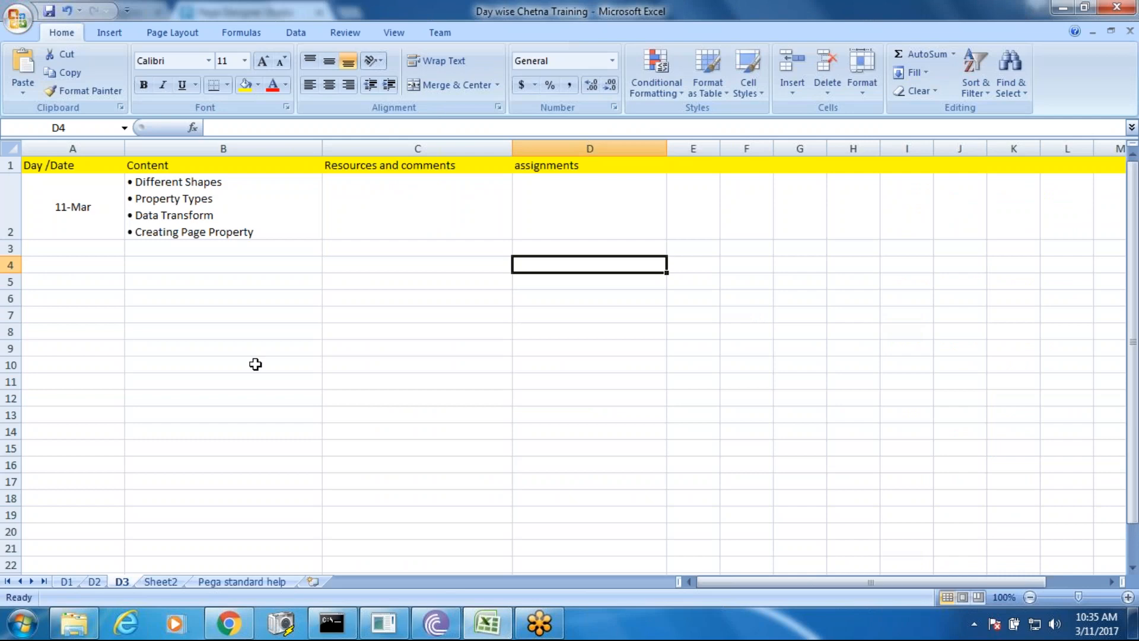
key(alt+Tab)
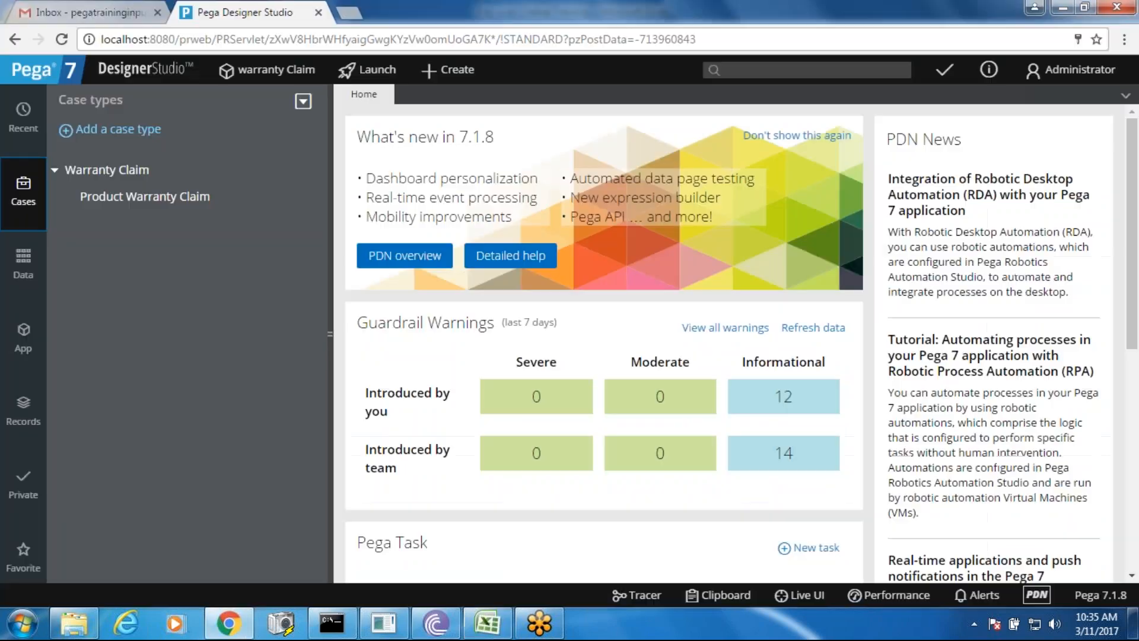
click(27, 340)
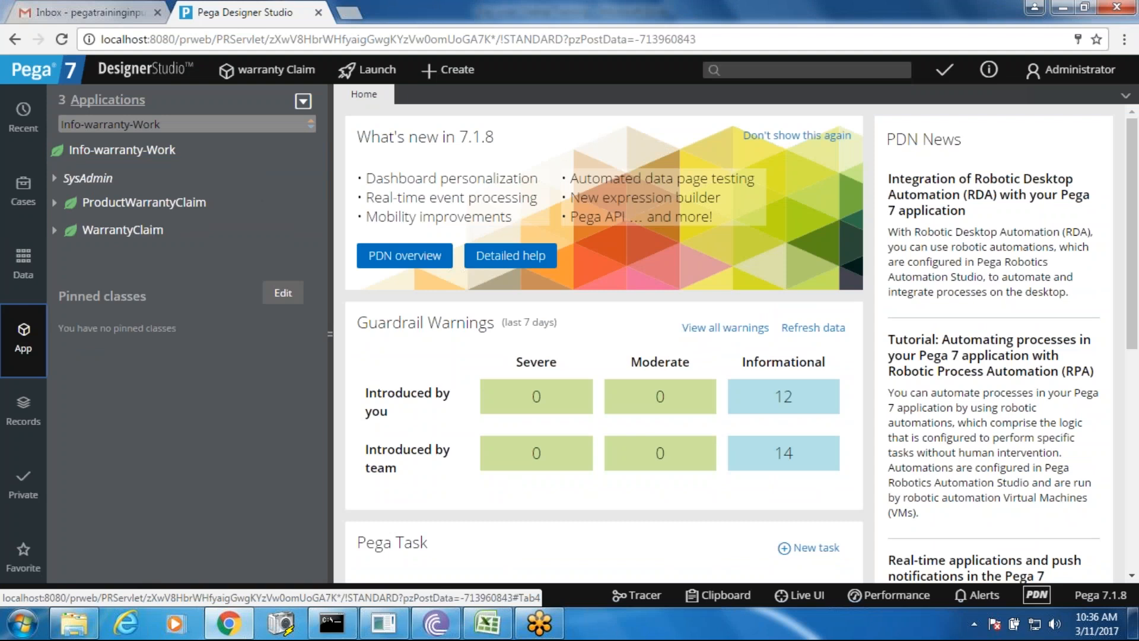
click(53, 205)
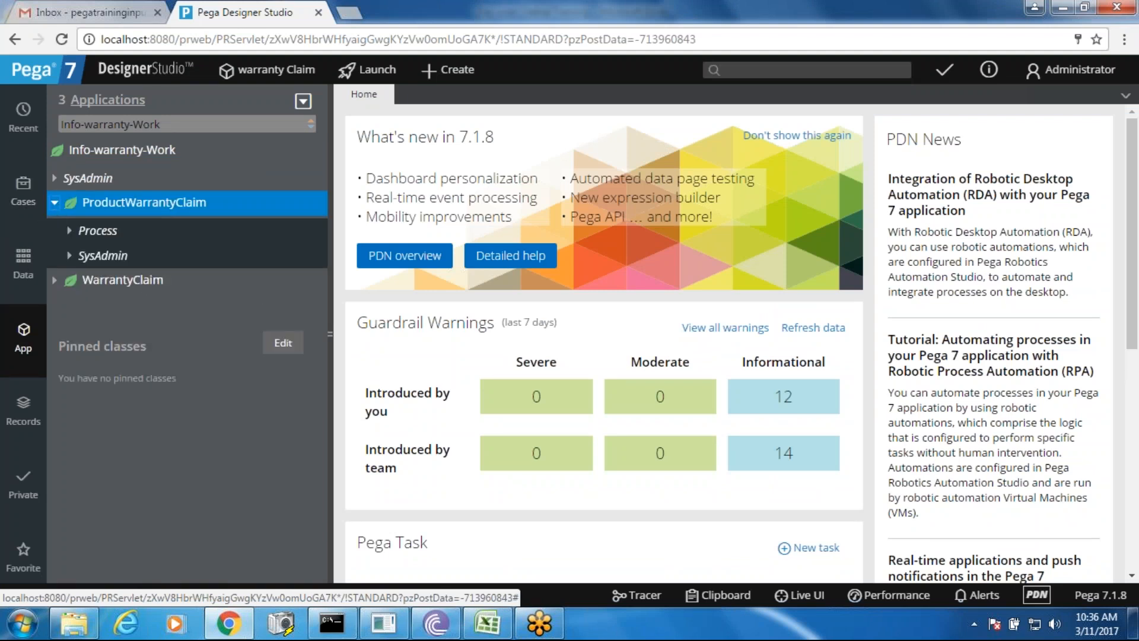
click(70, 232)
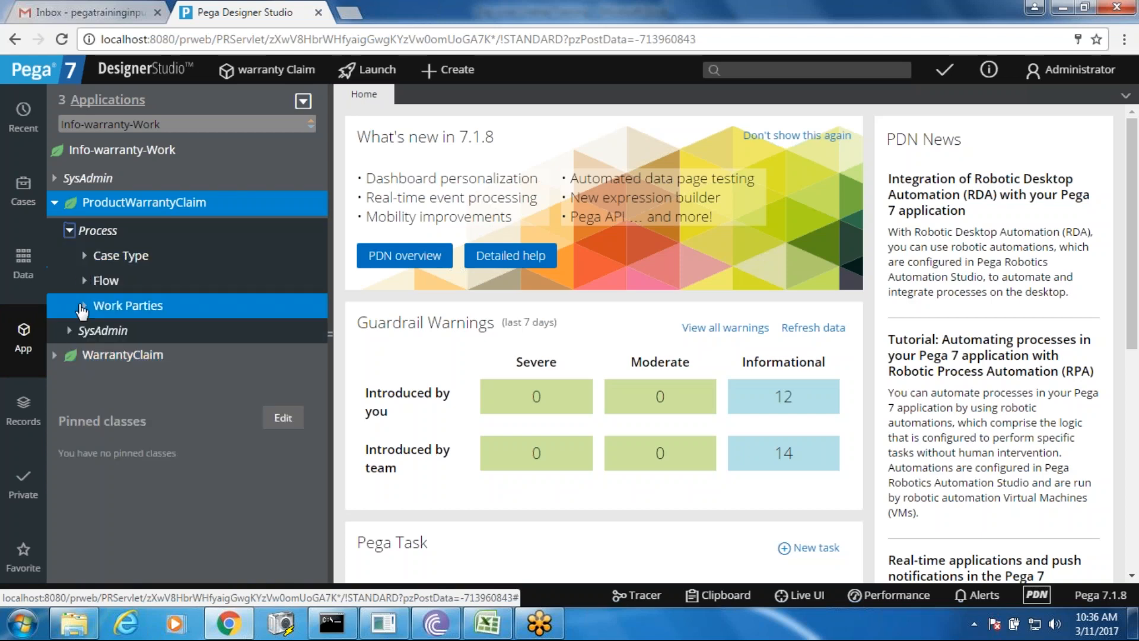
click(85, 280)
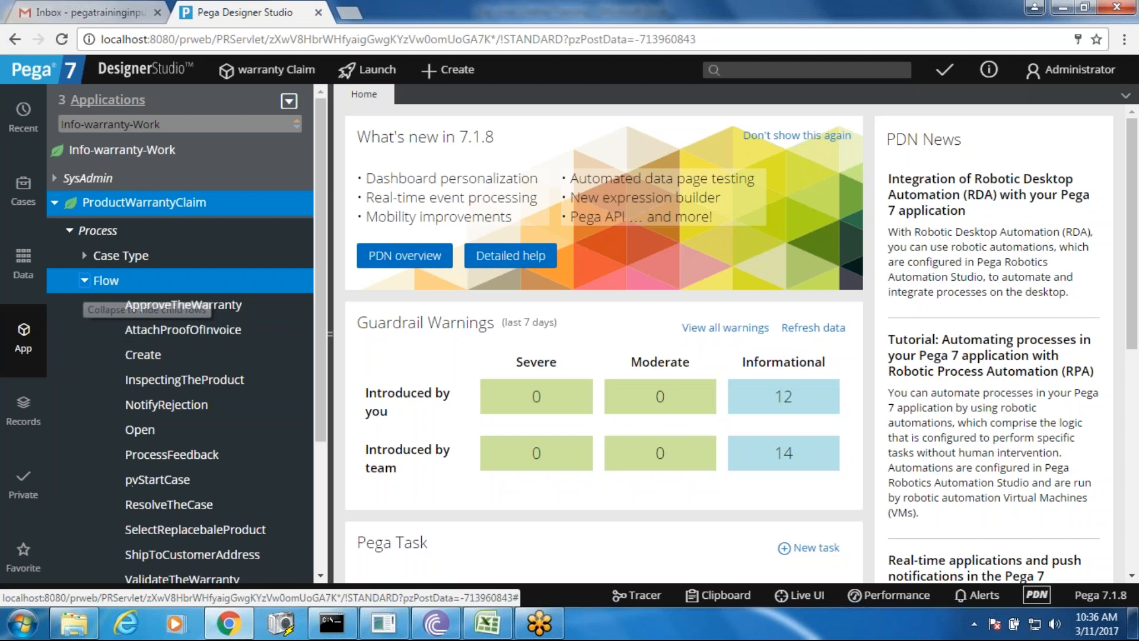
- Briefly open the ApproveTheWarranty flow, then return to the Flow category in the explorer
click(165, 305)
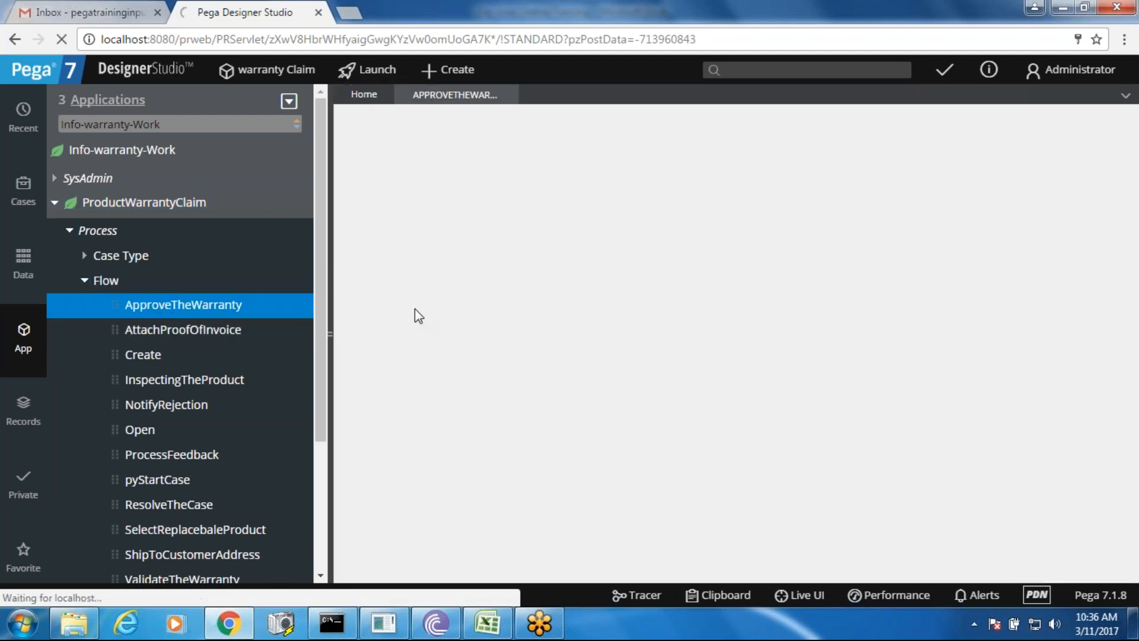
click(325, 291)
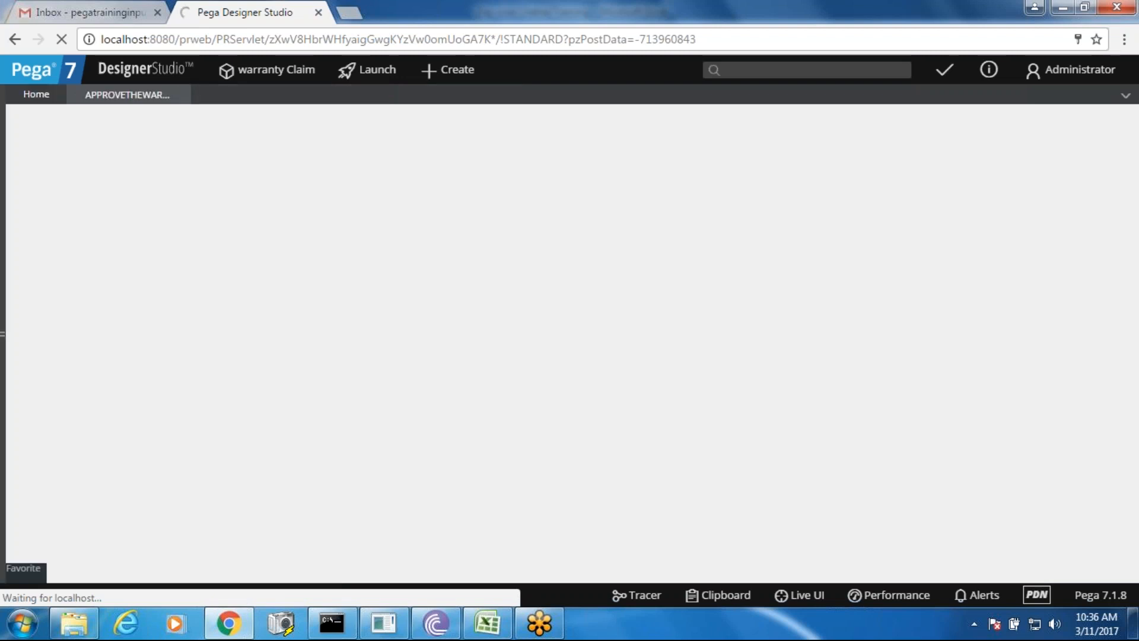
click(6, 283)
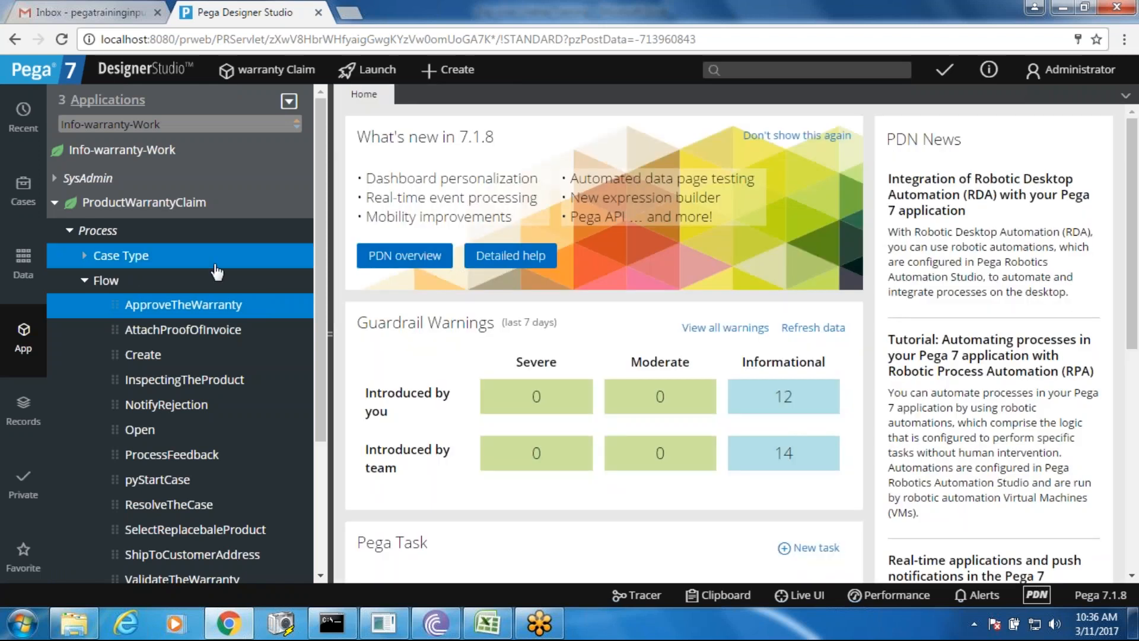
click(119, 285)
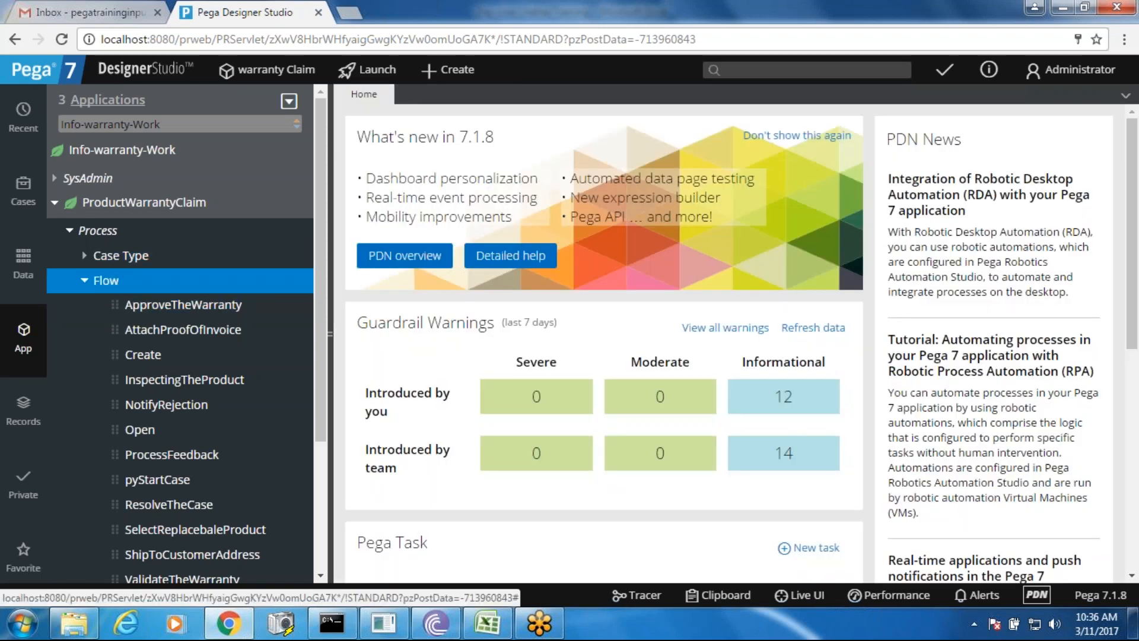
- Create a flow labelled 'Test Shape' from the Flow category and open it in the editor
right_click(118, 286)
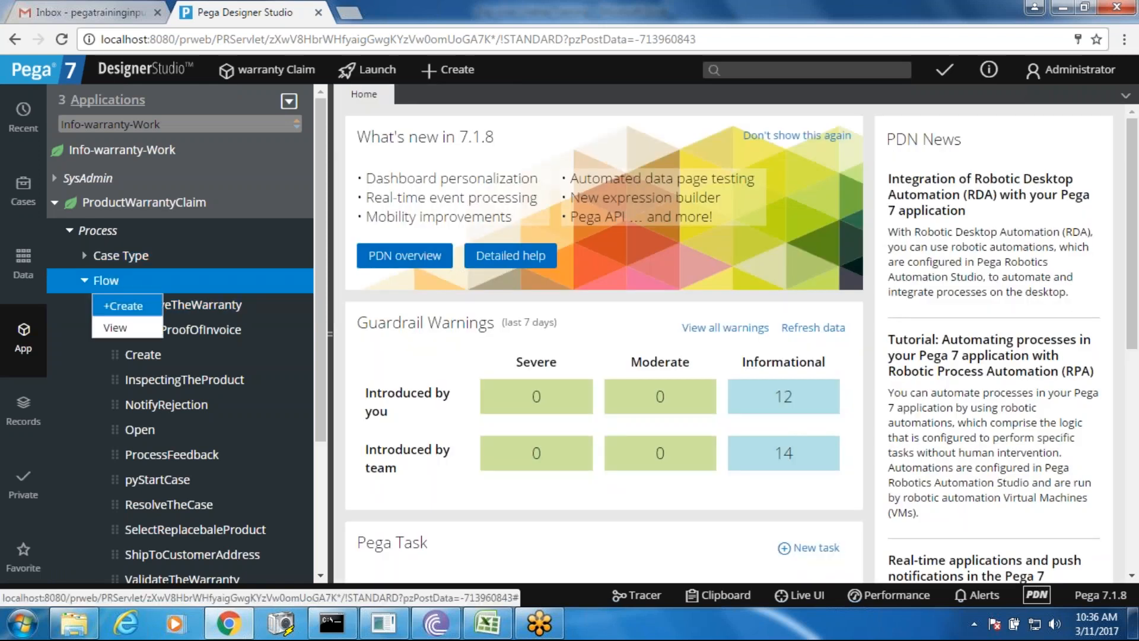
click(126, 305)
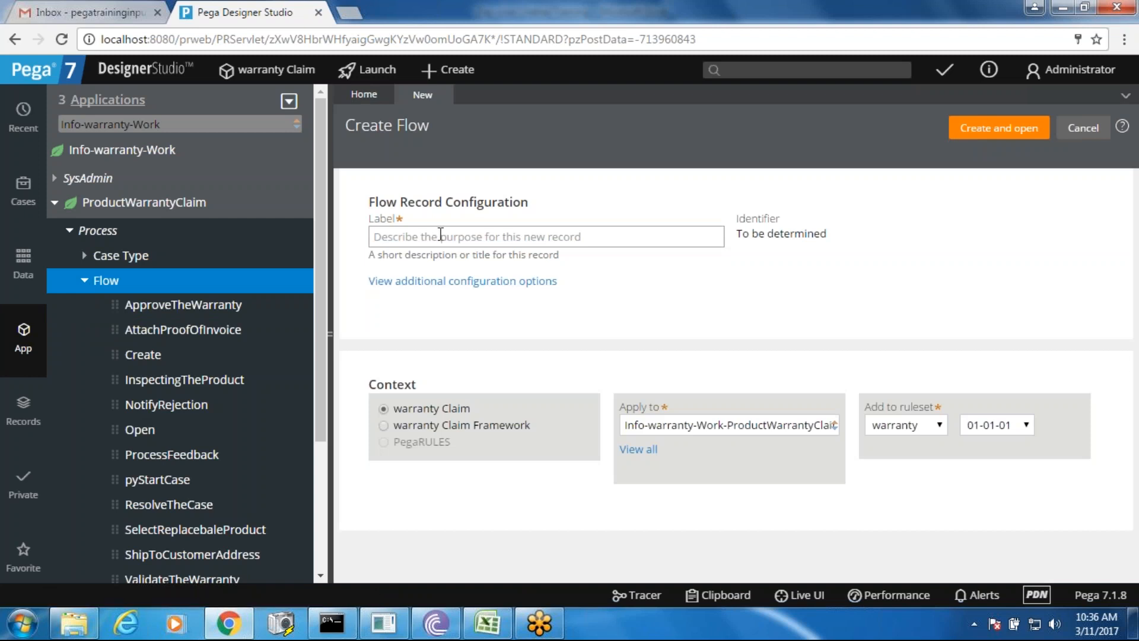
click(440, 235)
text(Test)
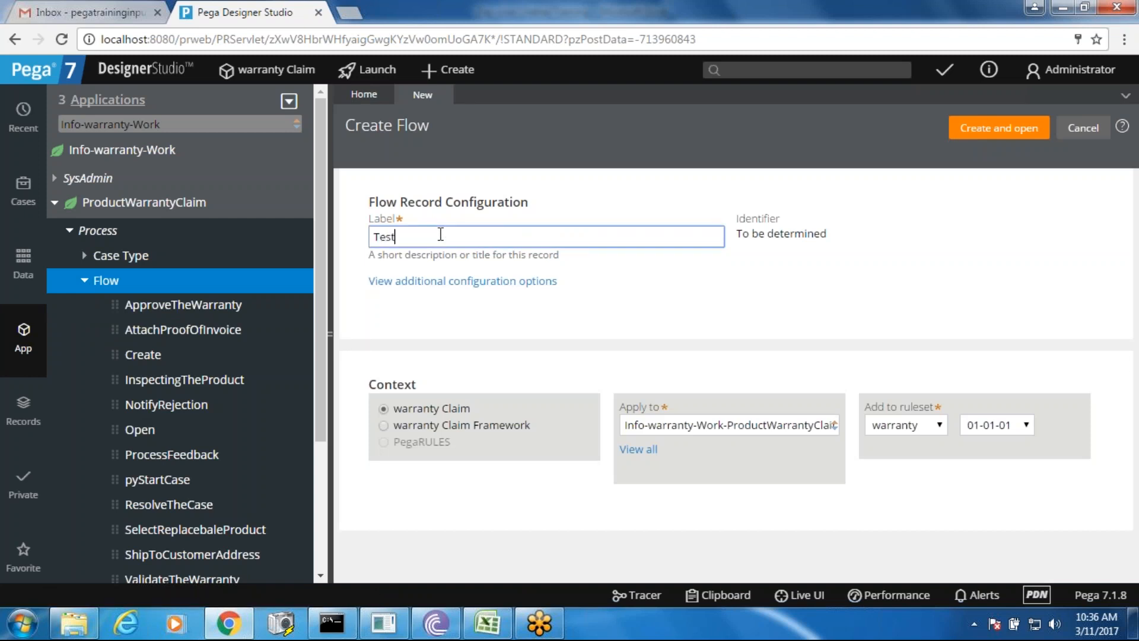
text( SHapes)
key(BackSpace)
key(BackSpace)
key(BackSpace)
key(BackSpace)
key(BackSpace)
text(hape)
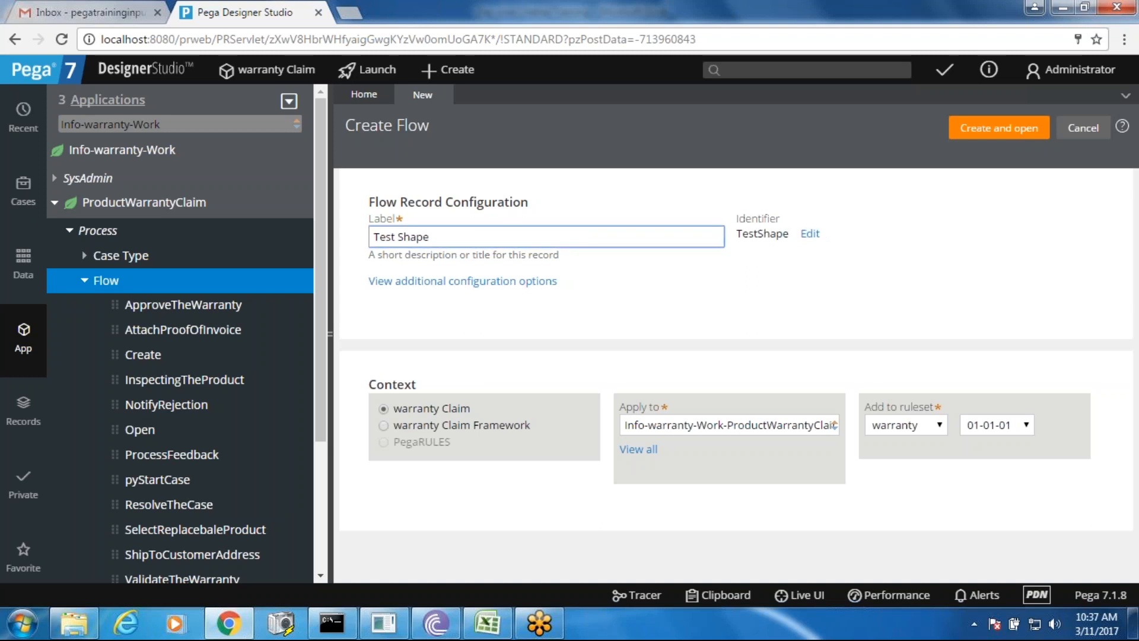
click(980, 129)
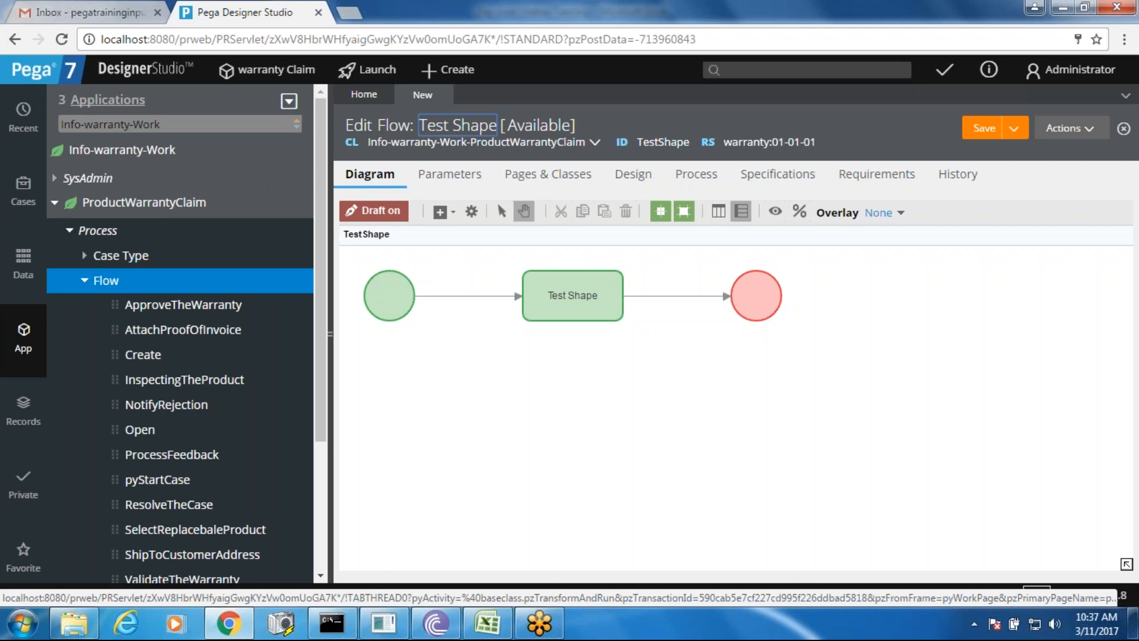
- Add an Assignment shape to the Test Shape flow canvas
click(330, 333)
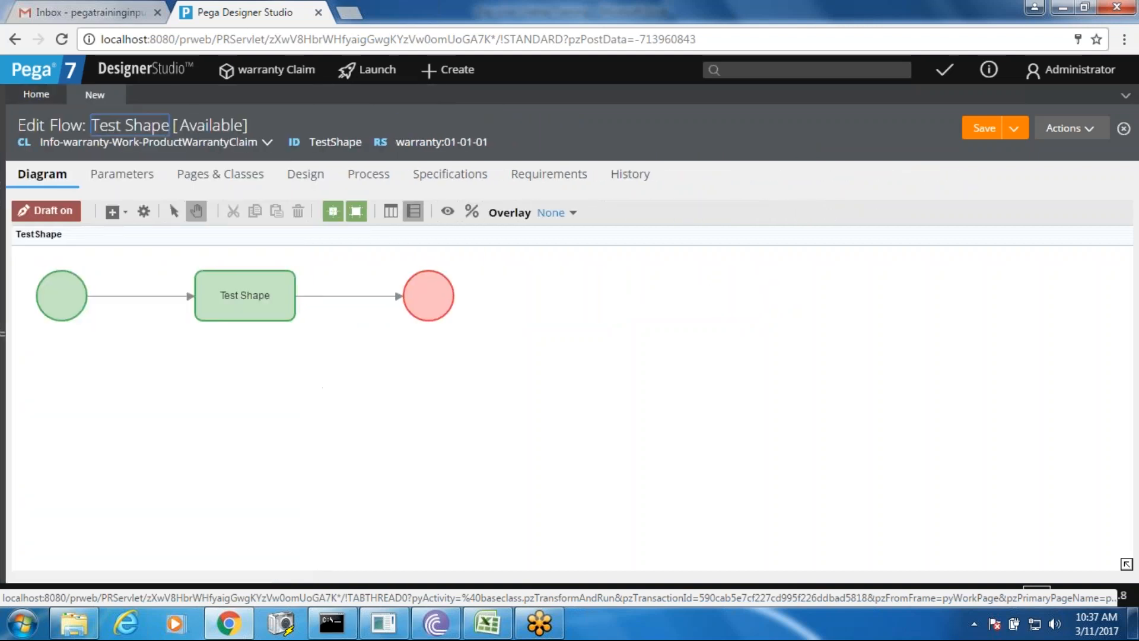
right_click(328, 382)
mouse_move(380, 393)
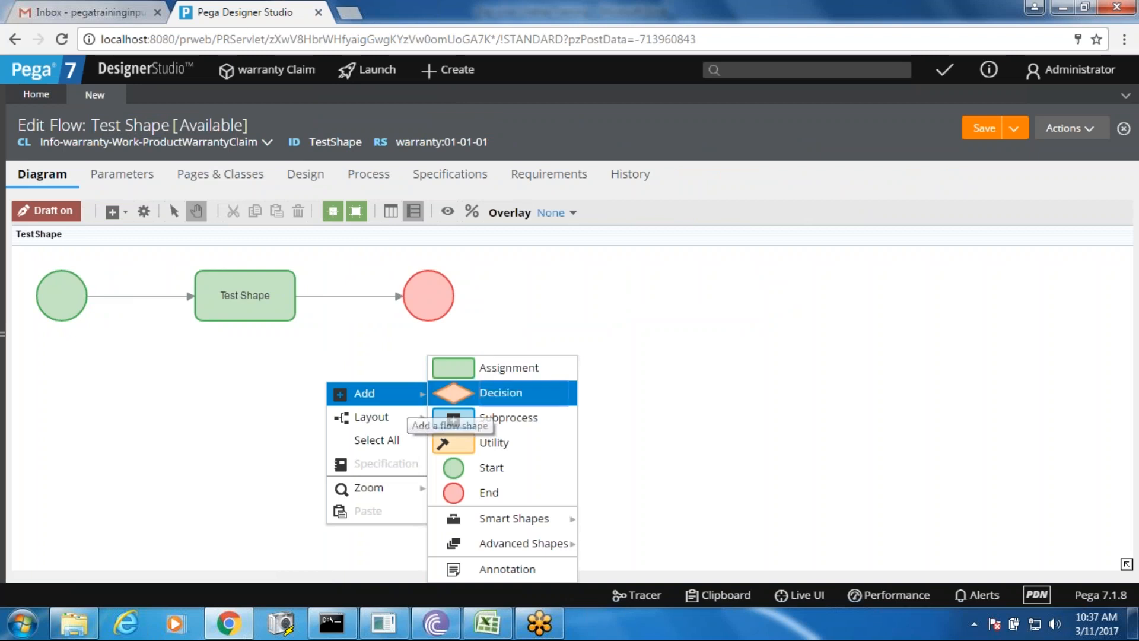
click(542, 373)
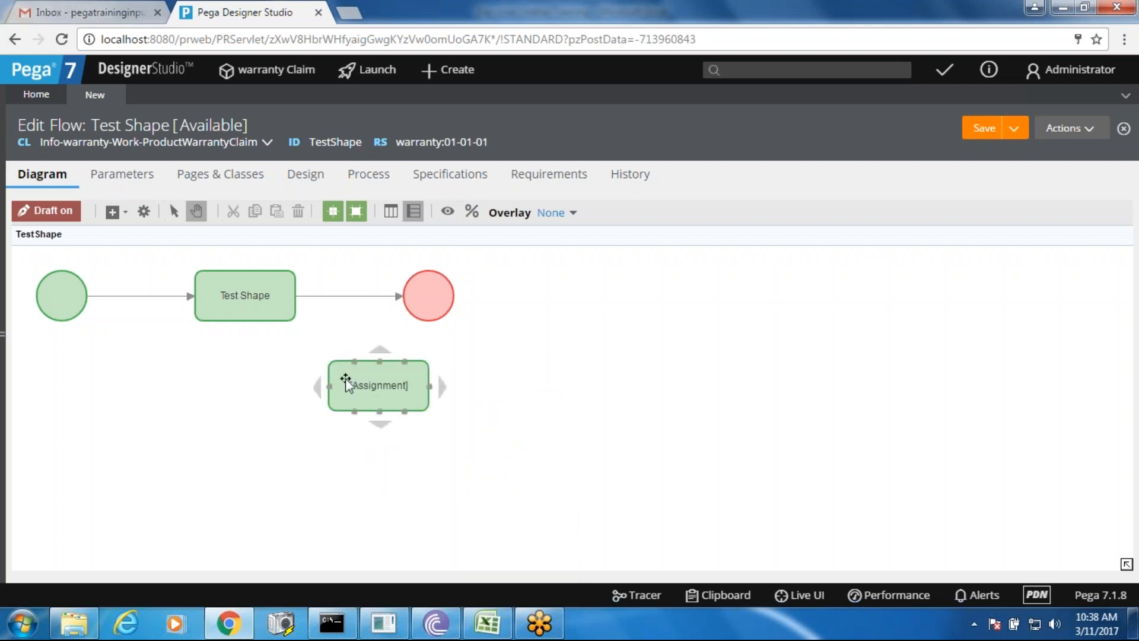
- Delete the start, end, Test Shape step and connectors; move Assignment top-left and open its properties
click(430, 295)
key(Delete)
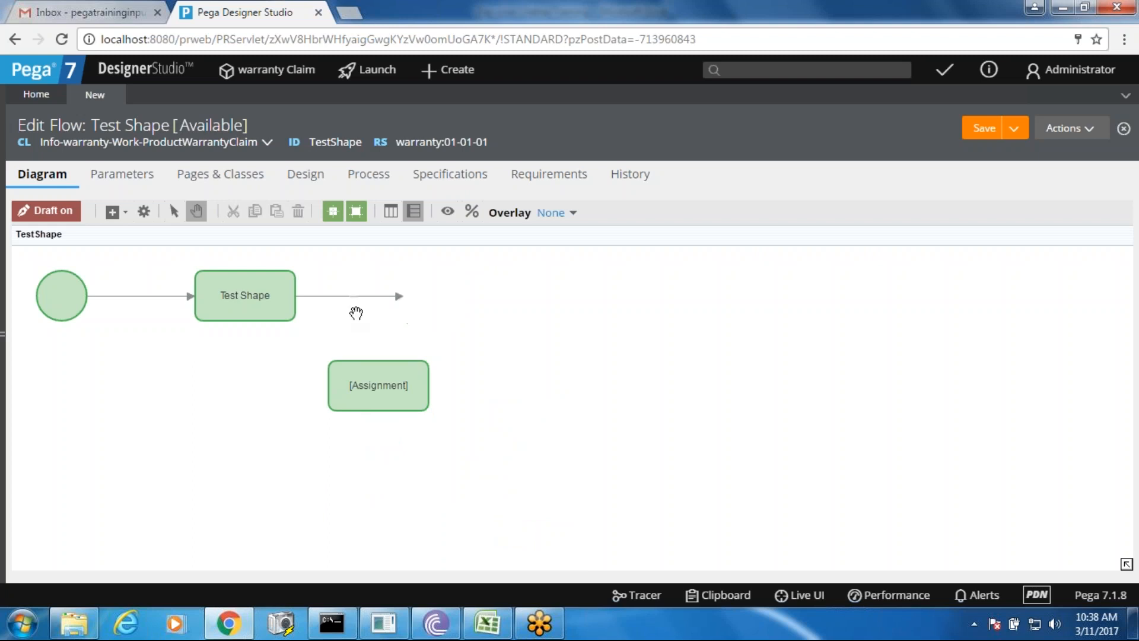
click(344, 296)
key(Delete)
click(245, 300)
key(Delete)
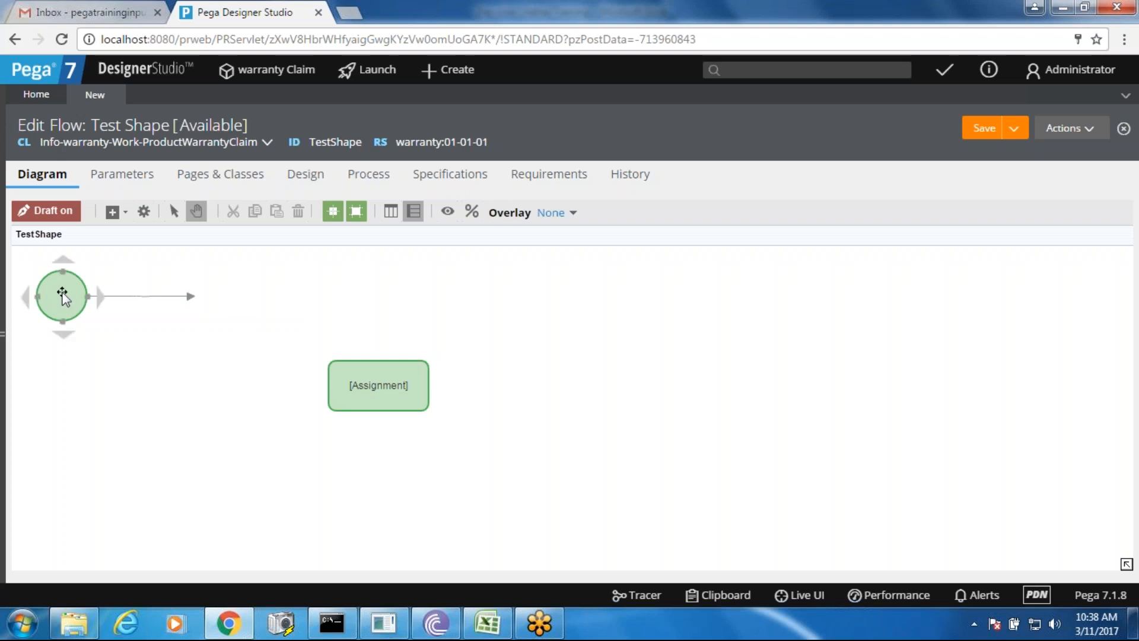
click(62, 294)
key(Delete)
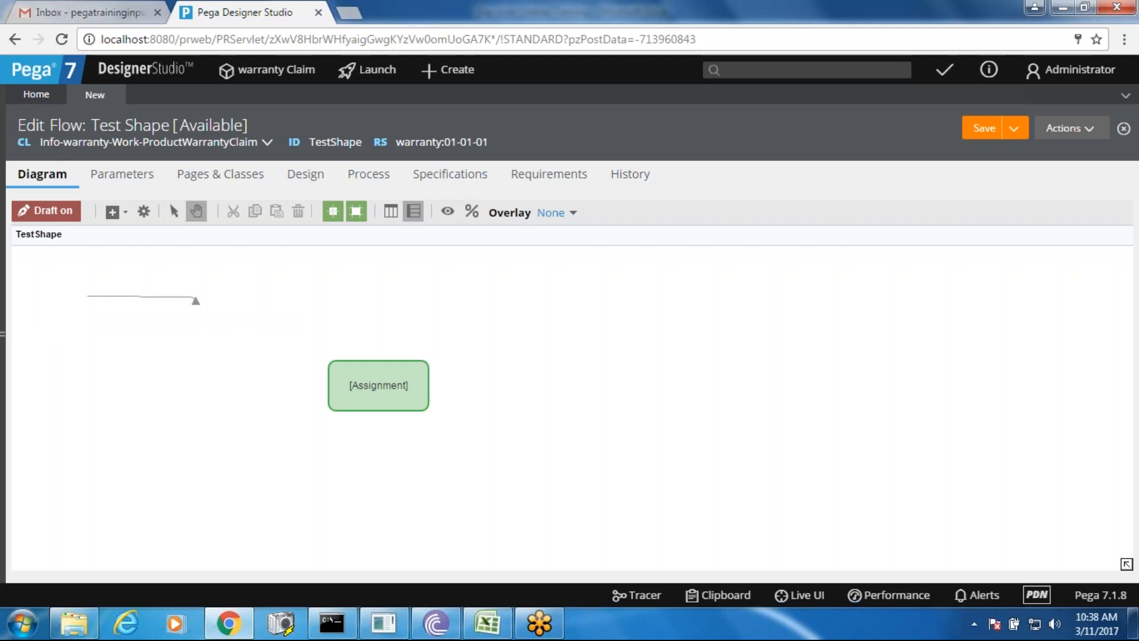
click(115, 297)
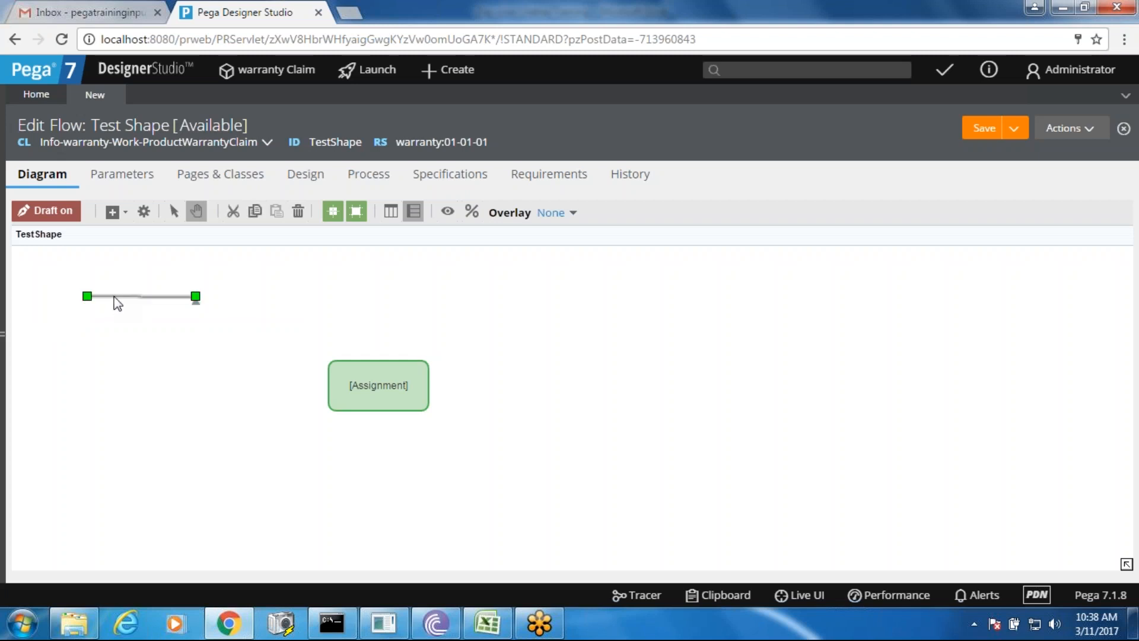
key(Delete)
drag(374, 394, 123, 293)
double_click(126, 287)
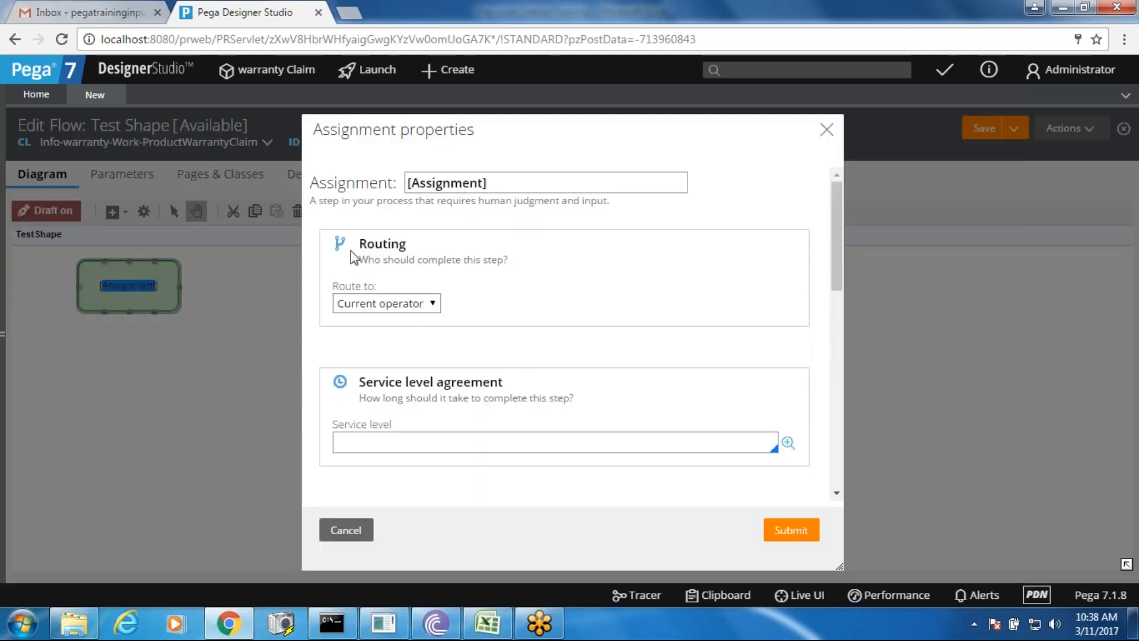
- Review the Routing settings, keeping routing to the current operator, and the Local actions section
drag(361, 243, 408, 245)
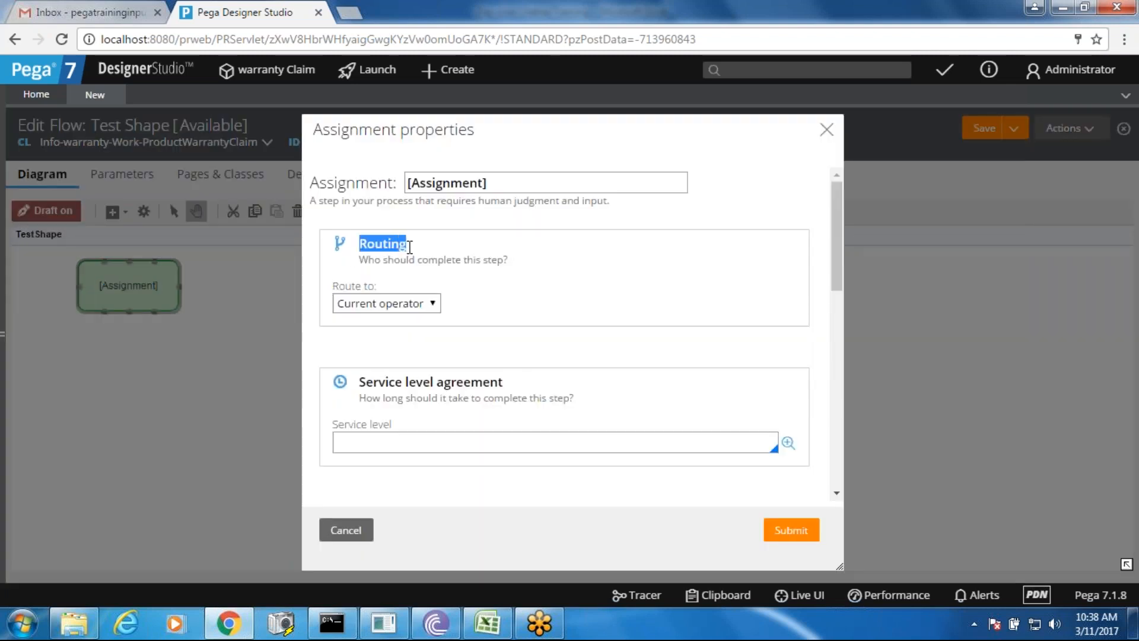
click(402, 308)
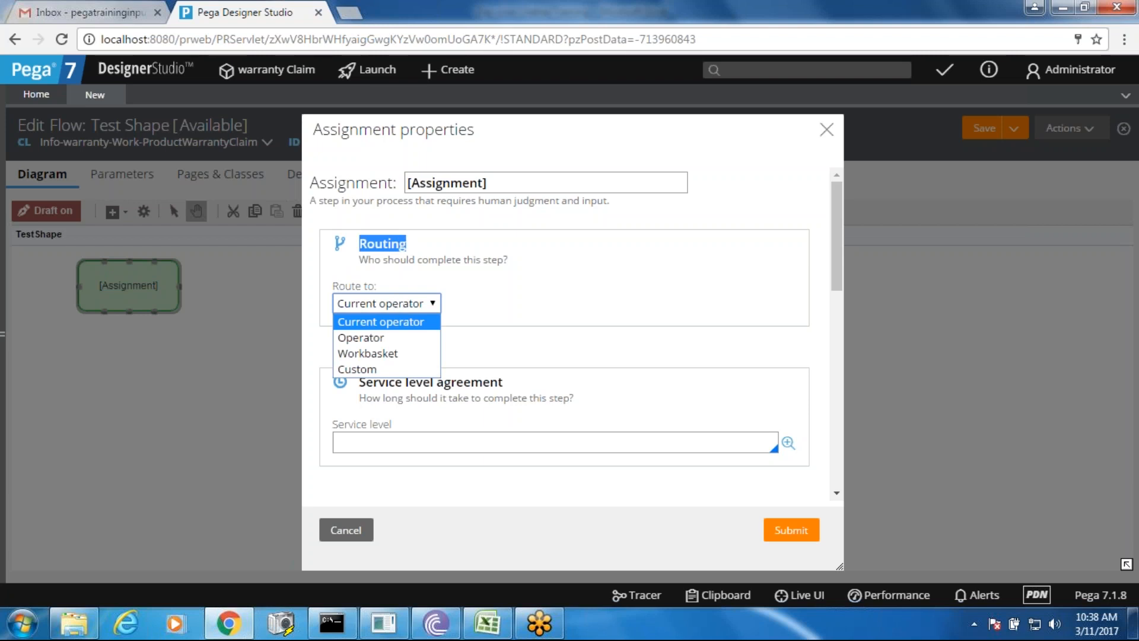
click(391, 249)
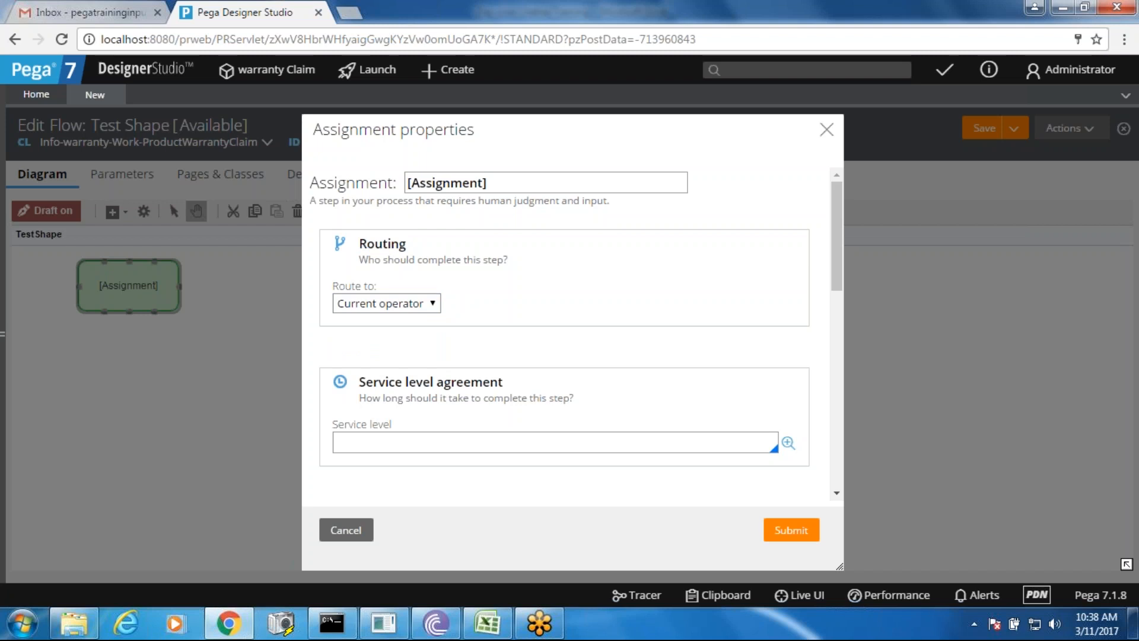
click(436, 449)
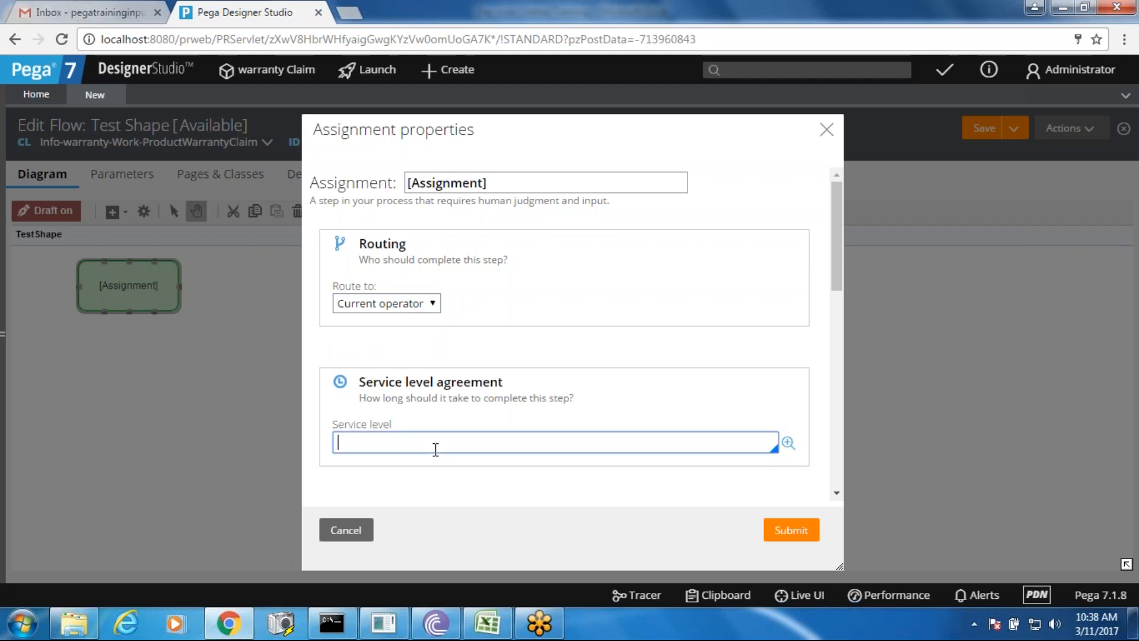
drag(838, 246, 827, 426)
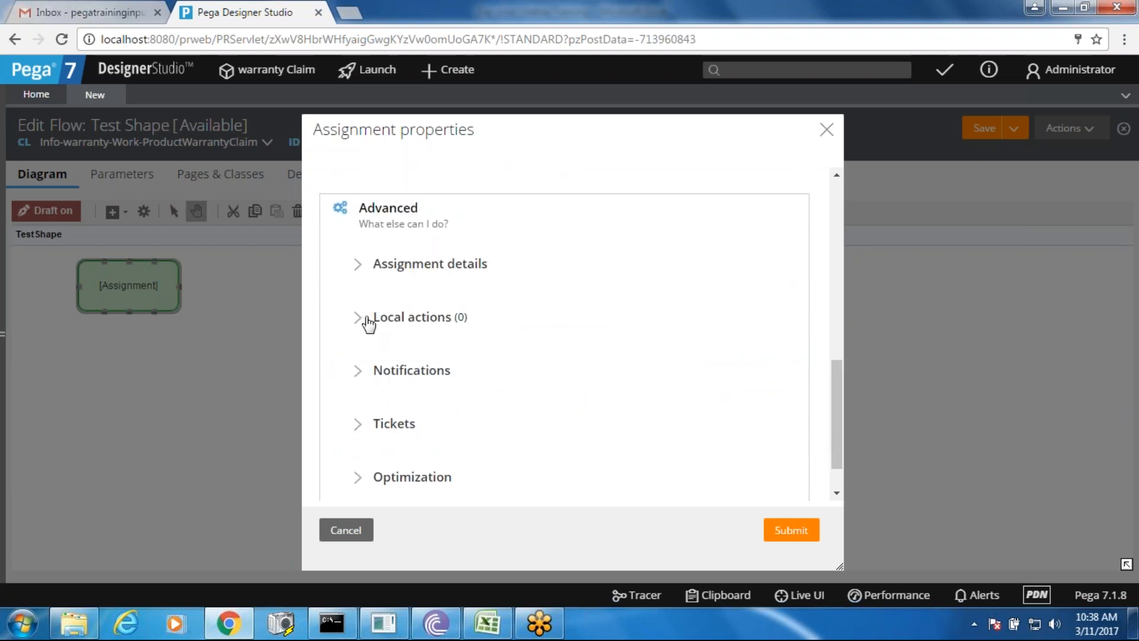
click(368, 320)
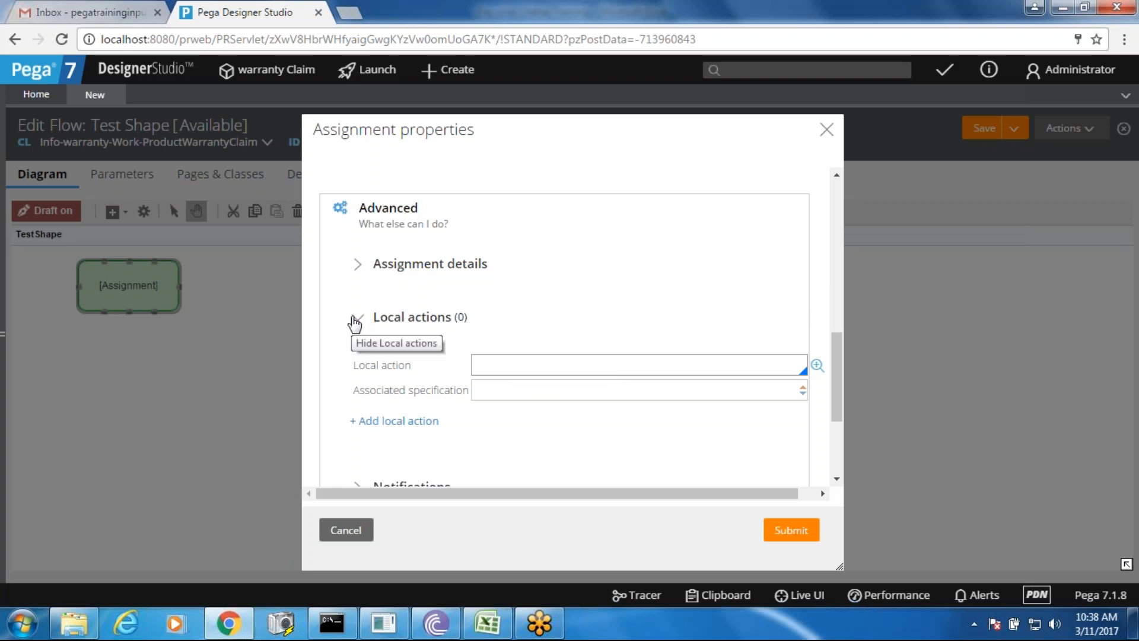
click(355, 320)
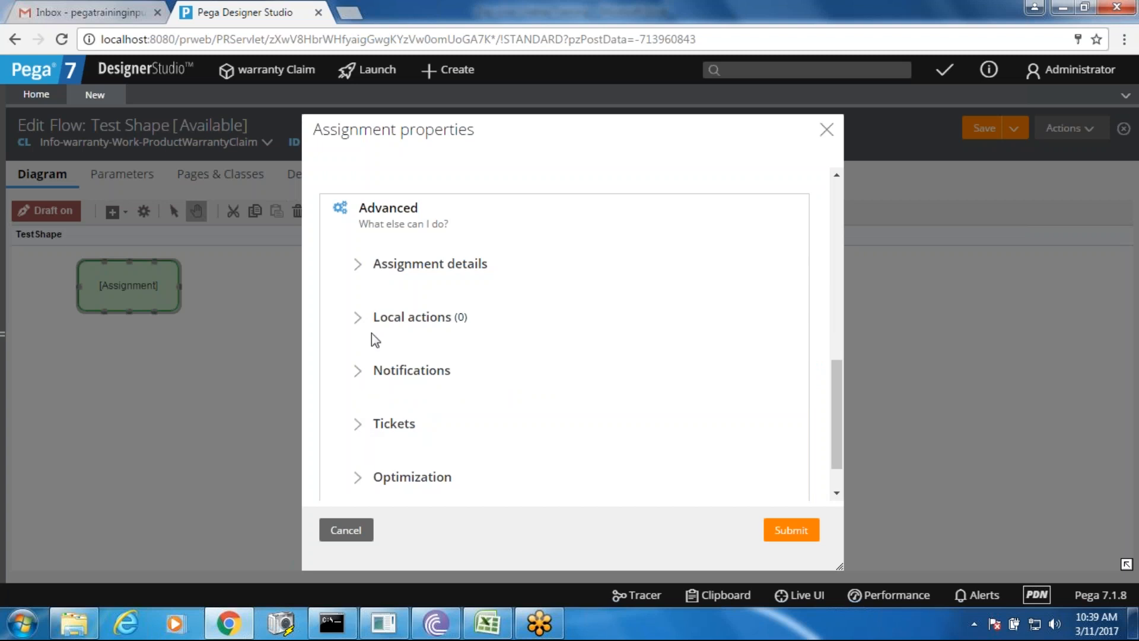
- Inspect the Assignment details fields, then cancel the Assignment properties without saving
click(358, 264)
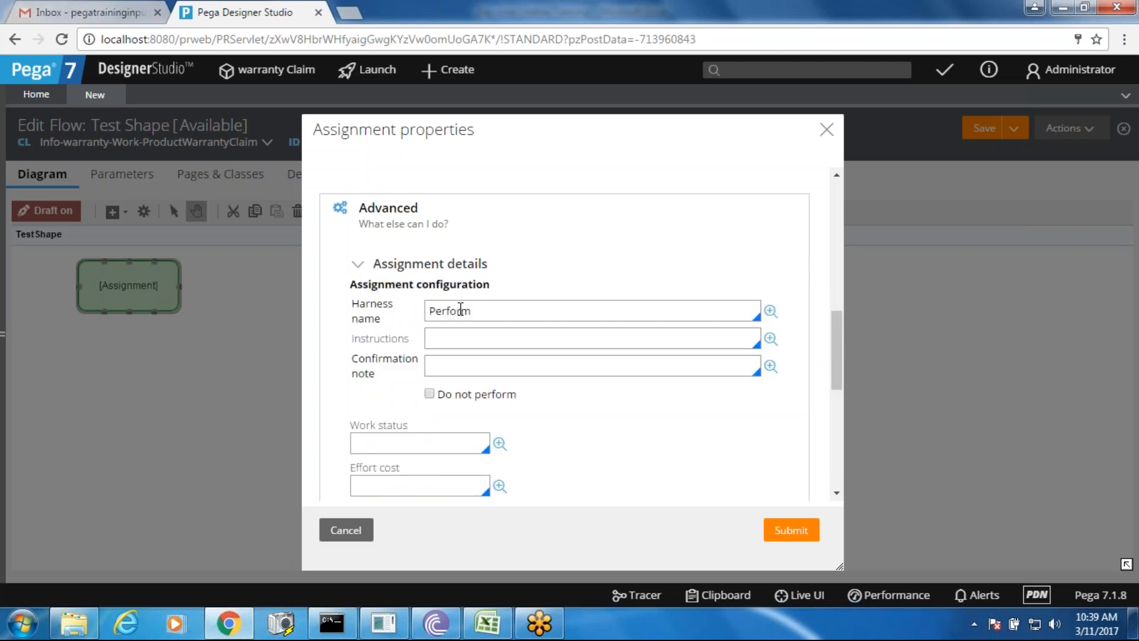
click(447, 442)
click(471, 369)
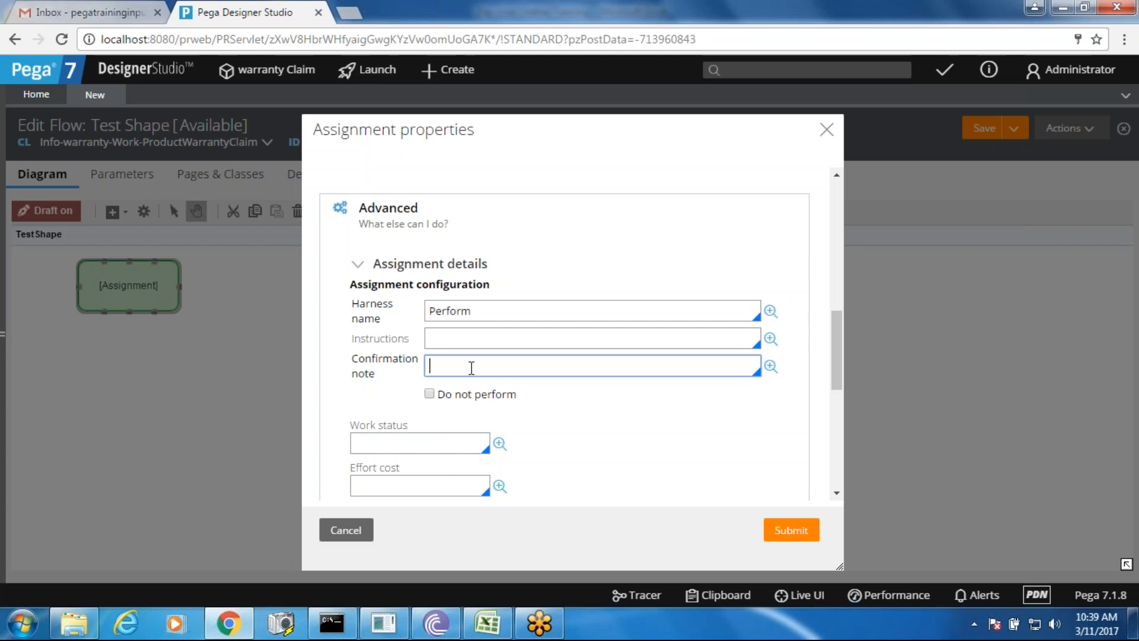
click(359, 264)
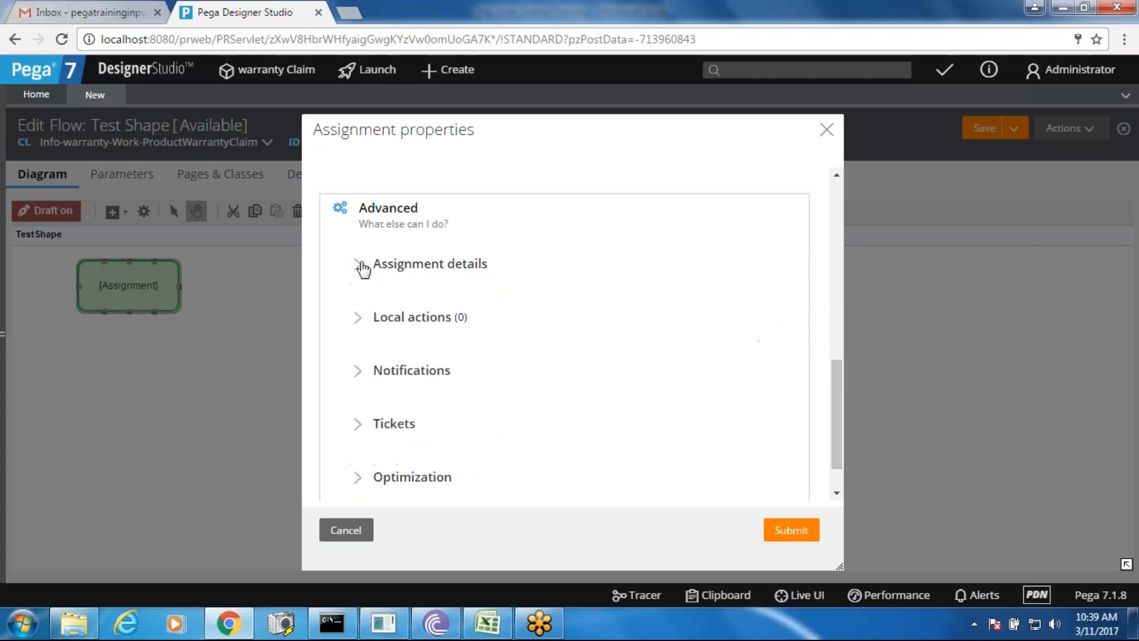
drag(838, 441, 836, 307)
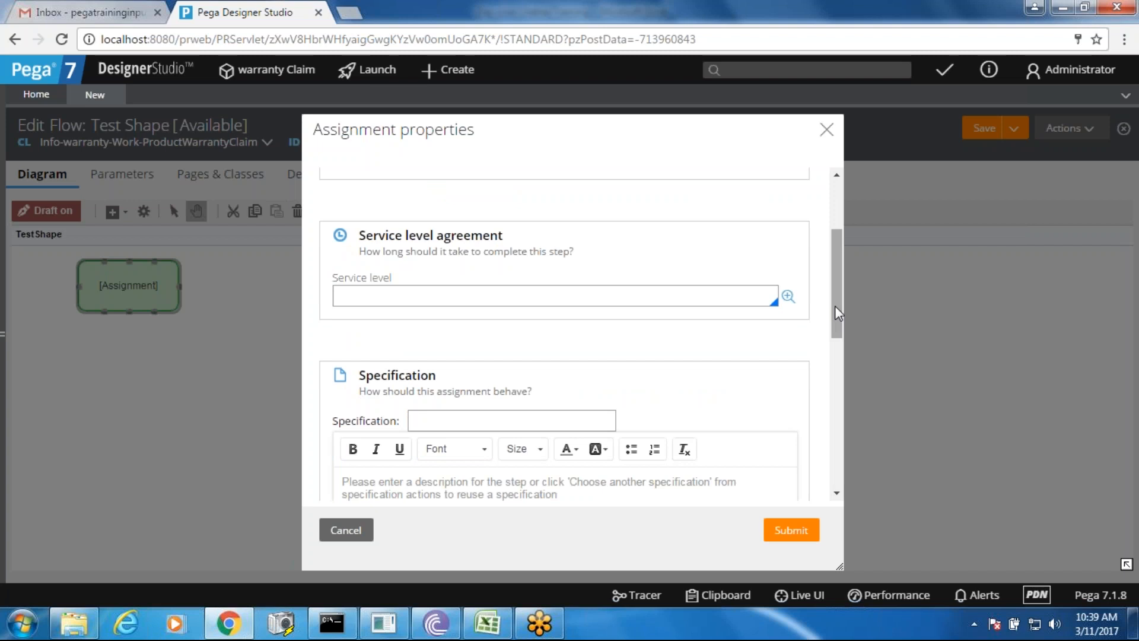
drag(835, 306, 822, 391)
scroll(825, 398, down, 3)
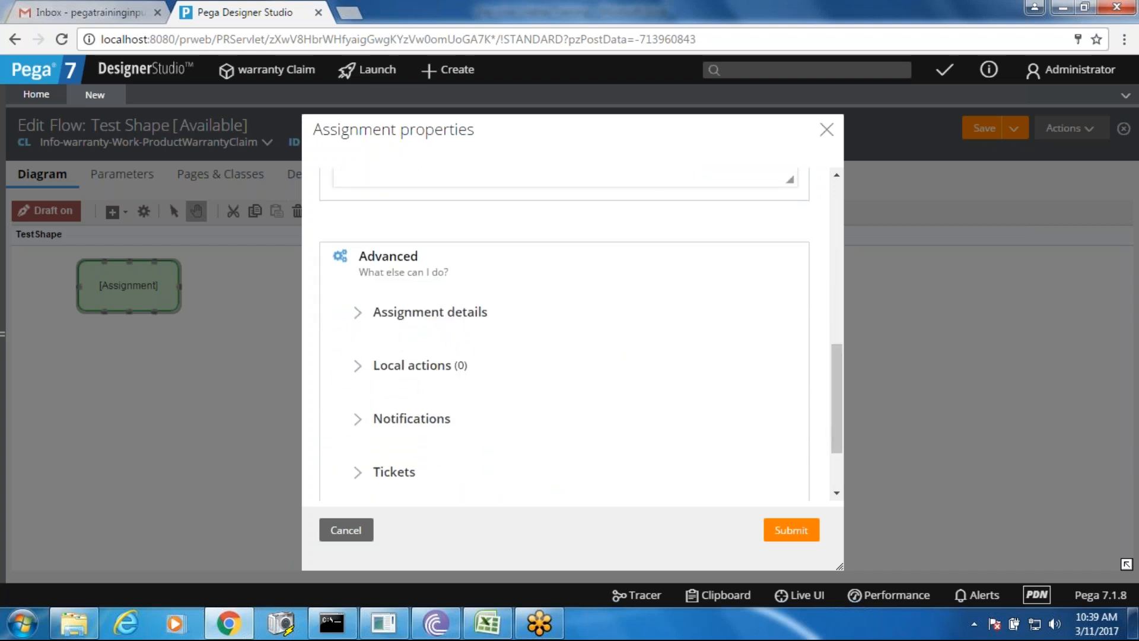
click(347, 531)
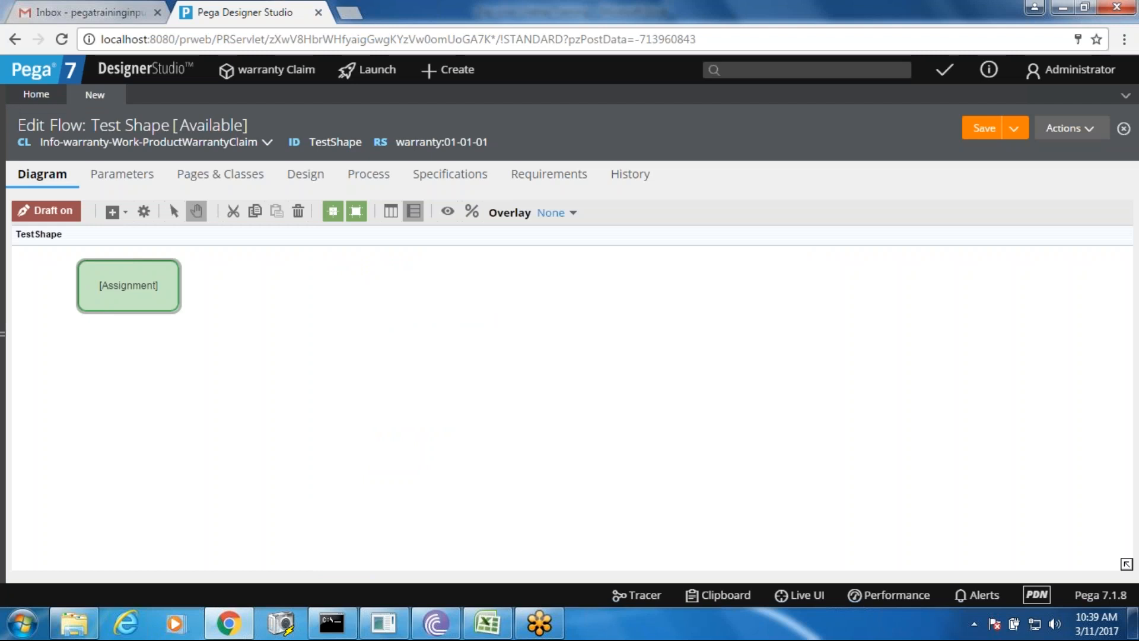
- Draw an unattached connector rightward from the Assignment shape's right handle
mouse_move(165, 286)
drag(187, 272, 260, 300)
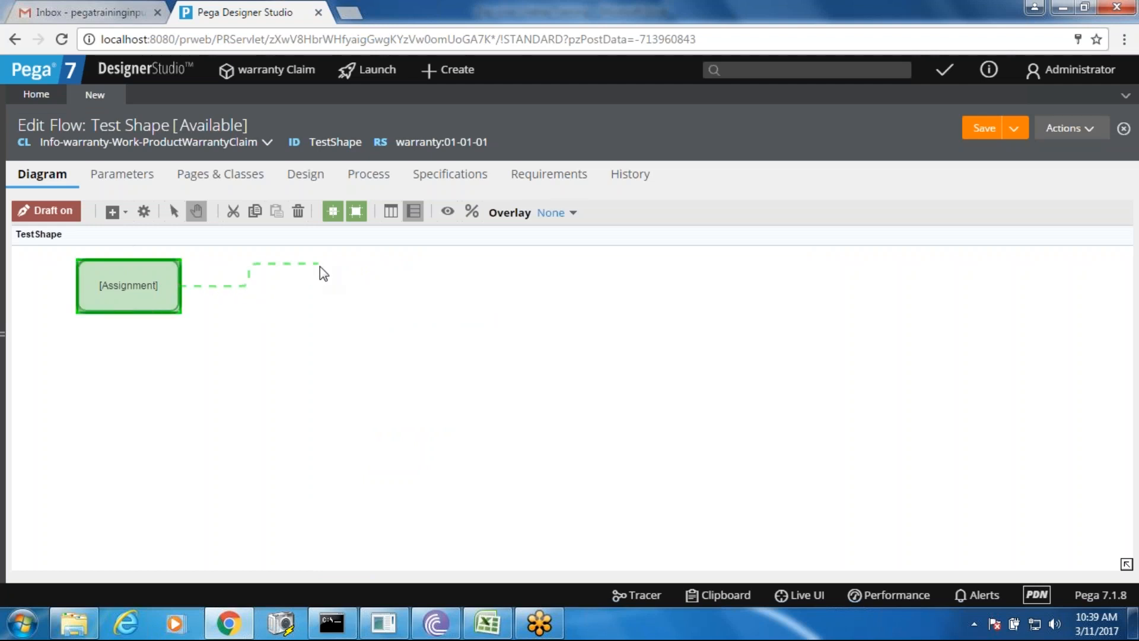
drag(328, 284, 328, 284)
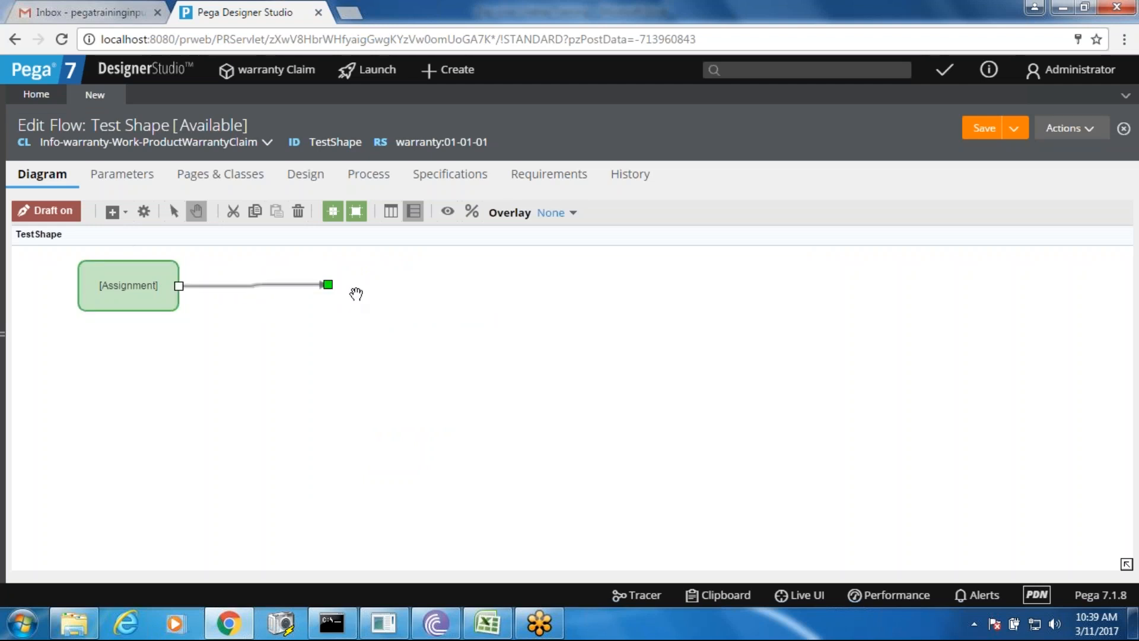
double_click(273, 287)
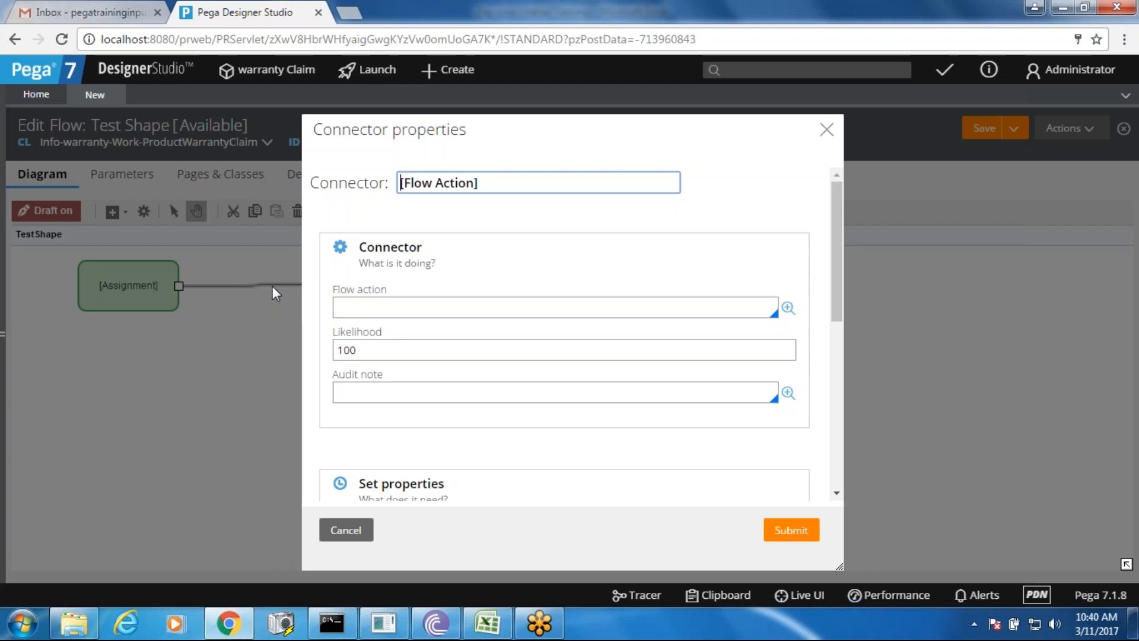
click(378, 310)
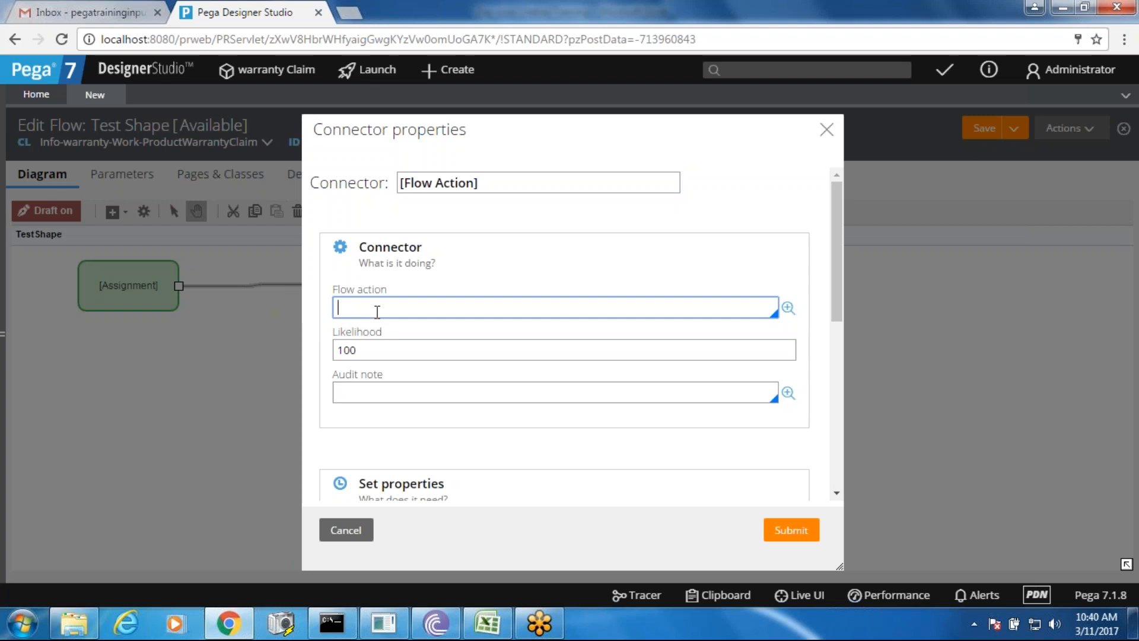
click(369, 350)
key(ctrl+a)
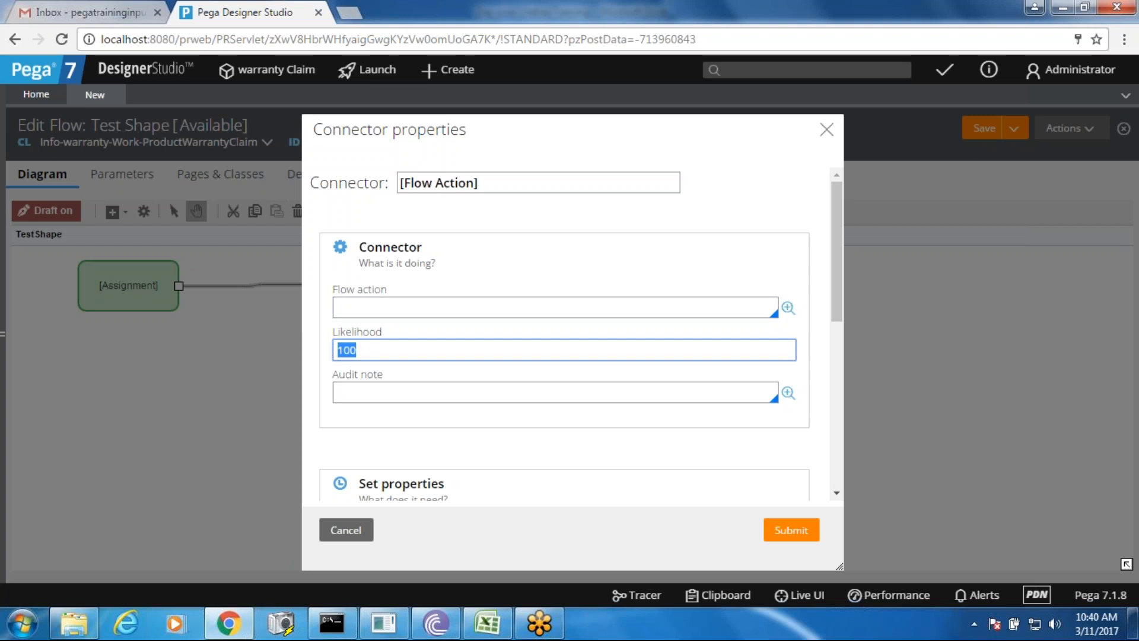
mouse_move(840, 218)
mouse_down()
mouse_move(846, 368)
mouse_move(837, 222)
mouse_up()
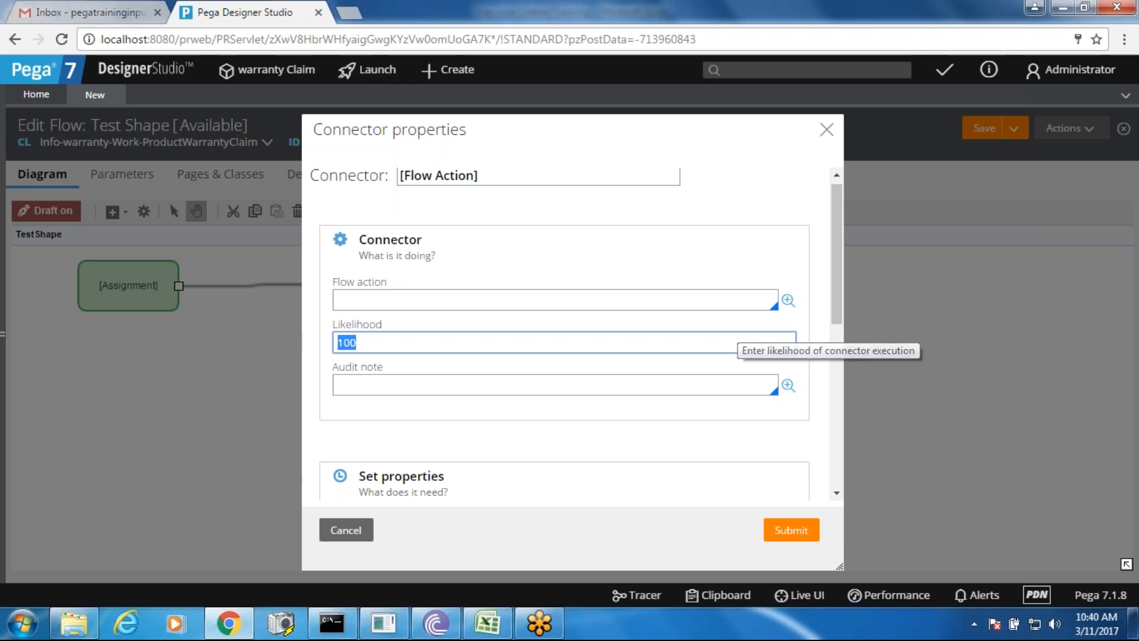
click(346, 528)
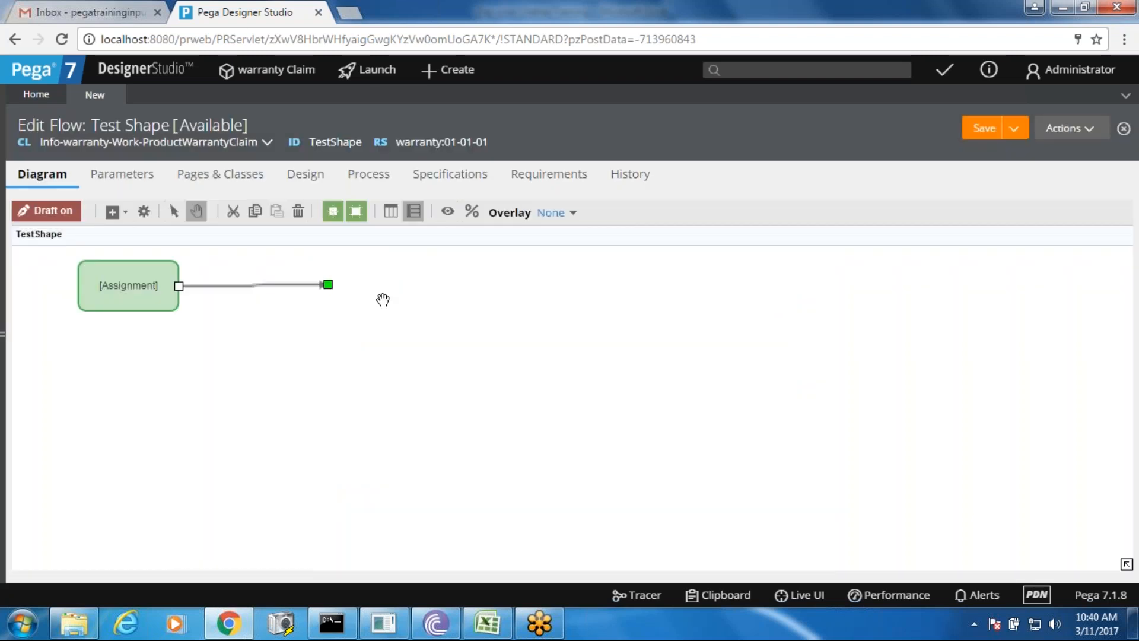
- Add a Decision shape beside the connector's end and attach the loose connector to its left point
right_click(383, 300)
mouse_move(454, 311)
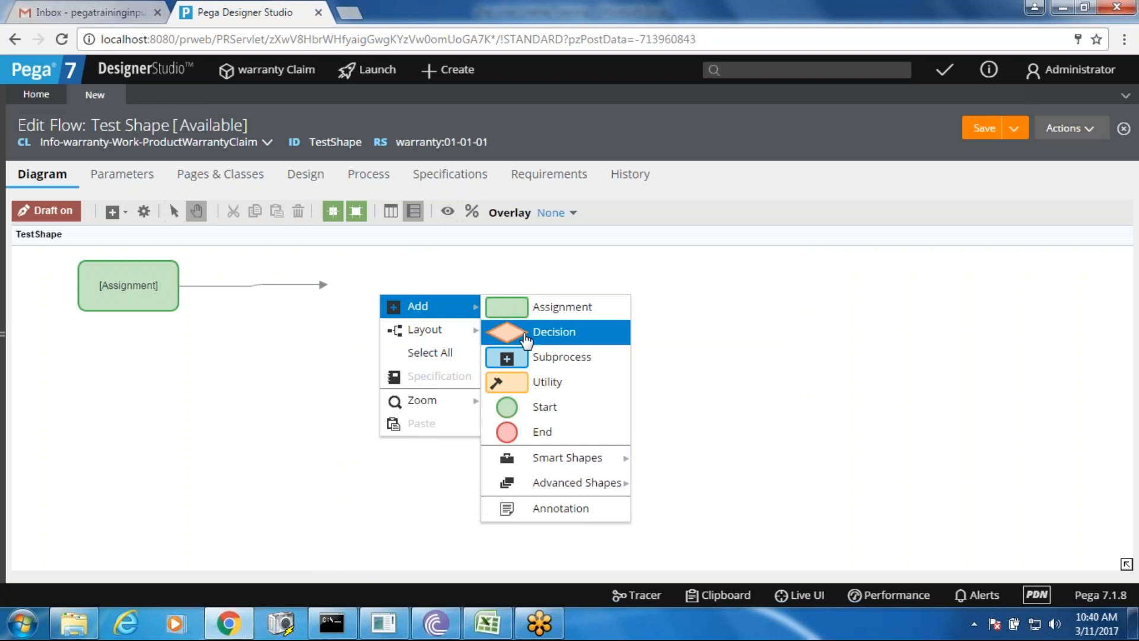
click(527, 339)
drag(427, 341, 384, 297)
drag(299, 286, 335, 291)
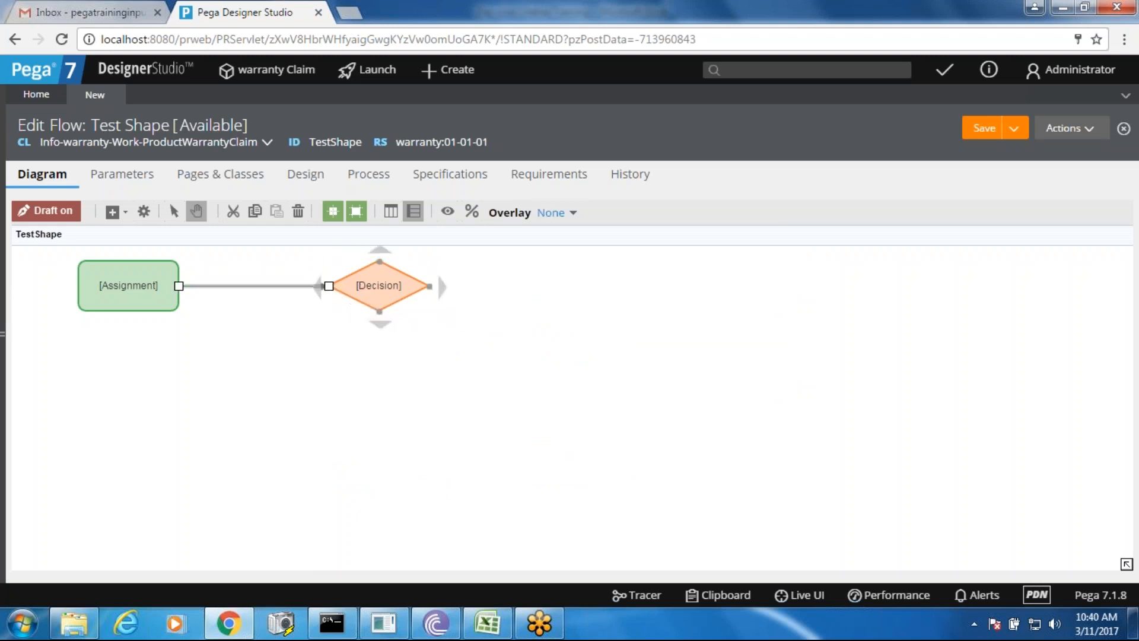
double_click(383, 288)
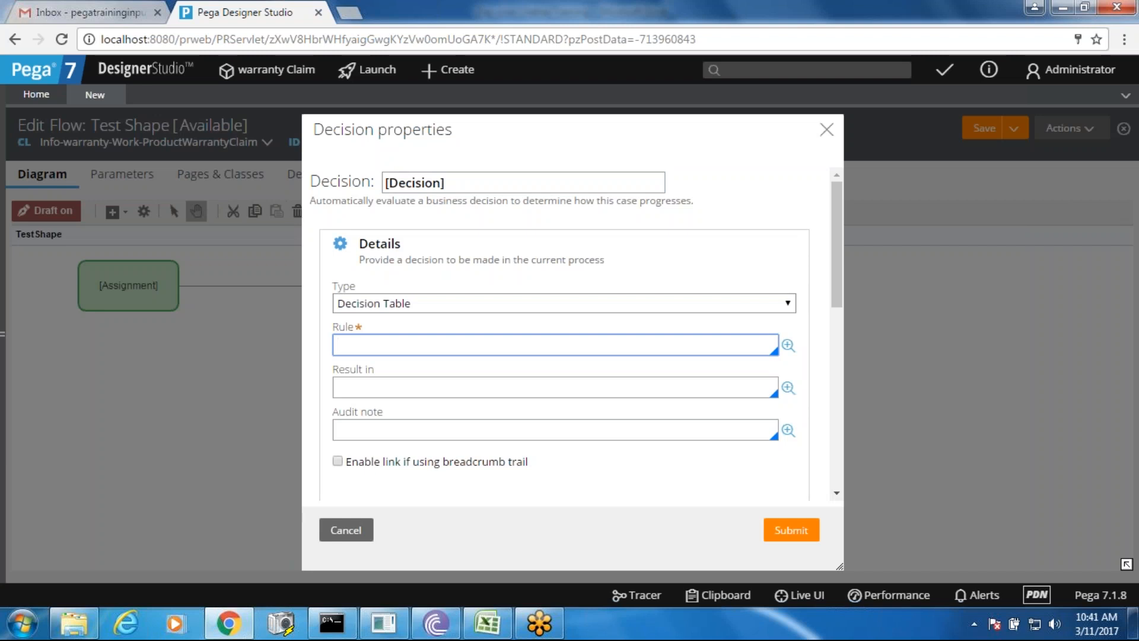
click(436, 307)
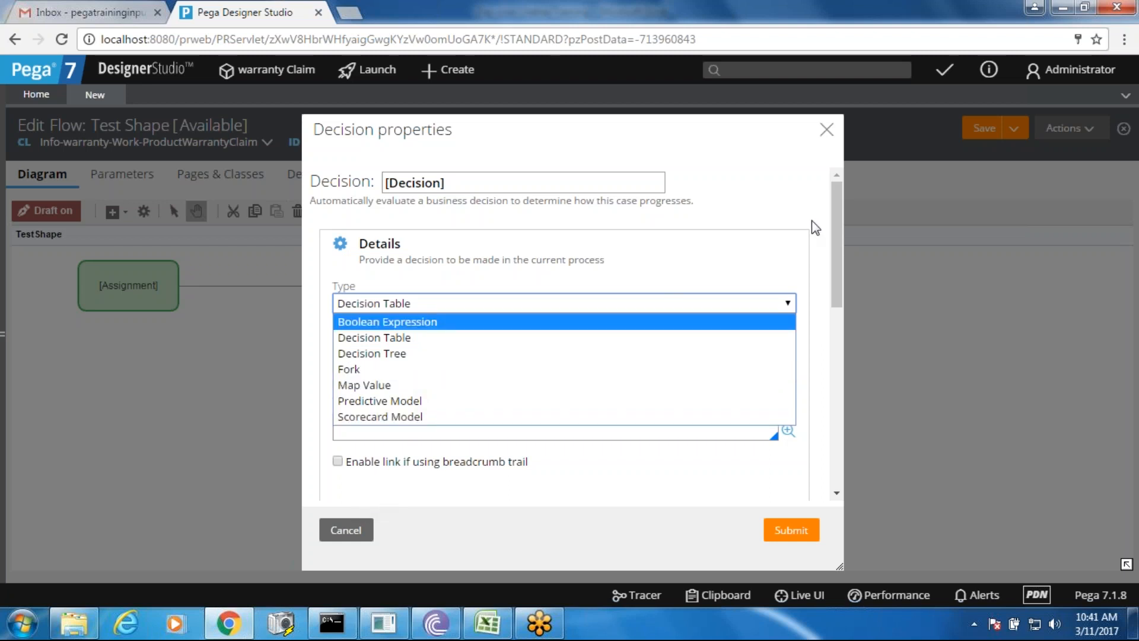
drag(832, 225, 832, 344)
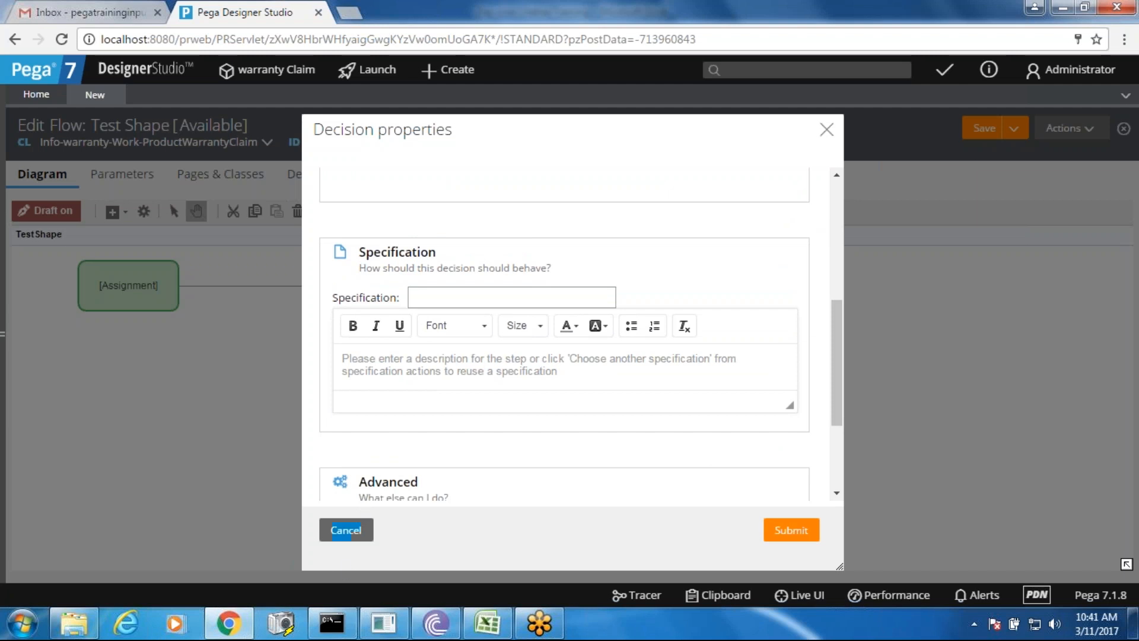
click(347, 530)
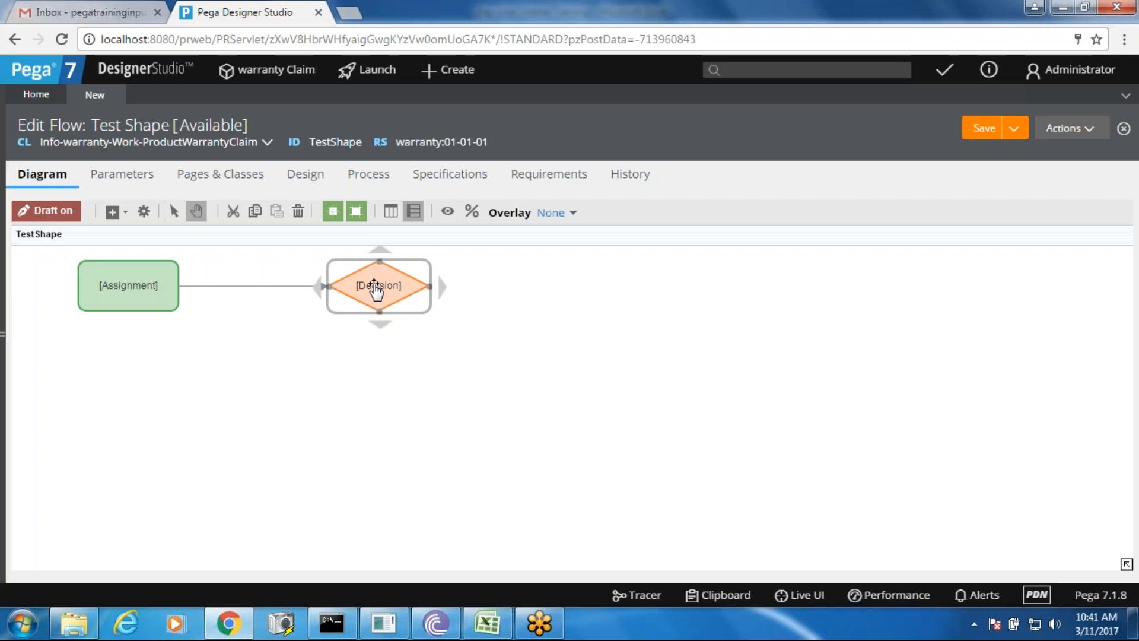
- Add a Subprocess shape aligned right of the Decision and connect the Decision to it
right_click(529, 296)
mouse_move(598, 303)
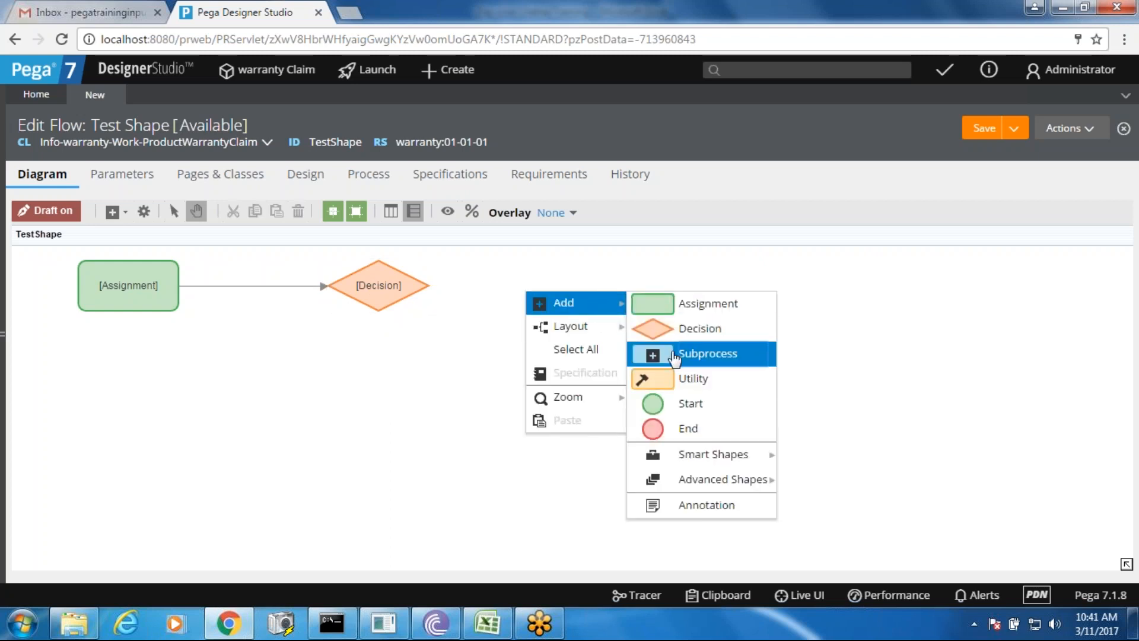
click(674, 356)
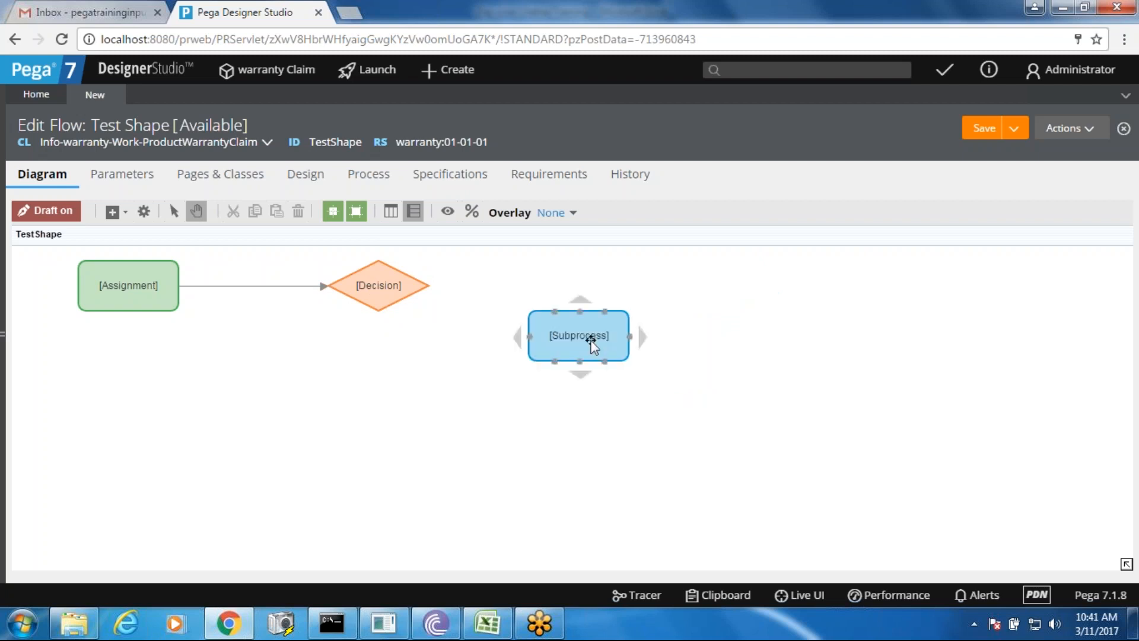
drag(589, 344, 573, 296)
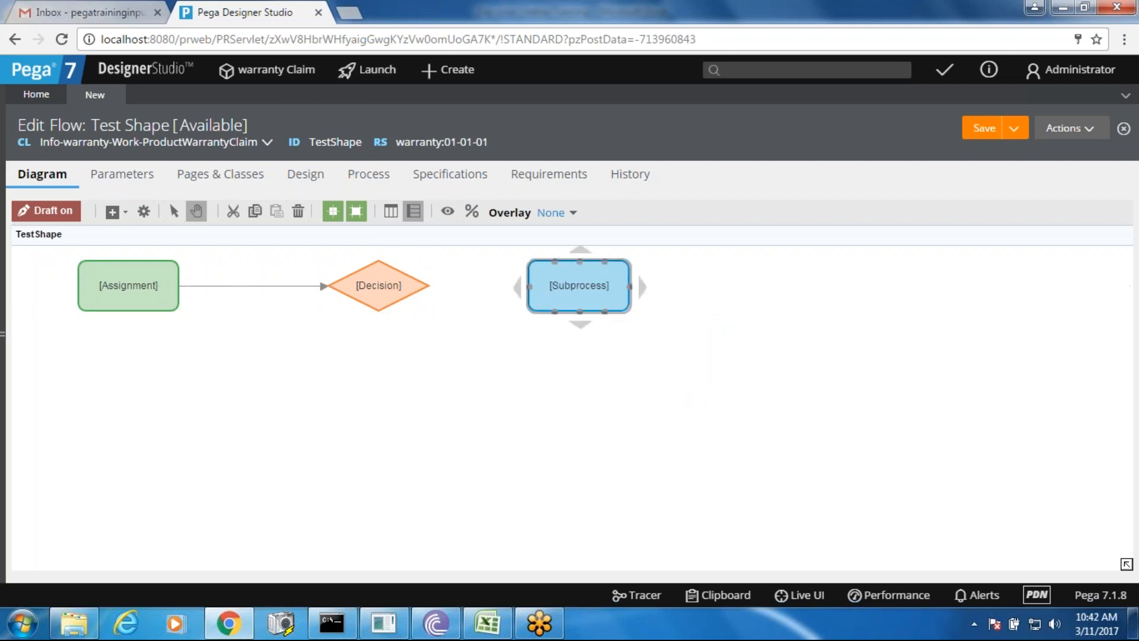
click(382, 278)
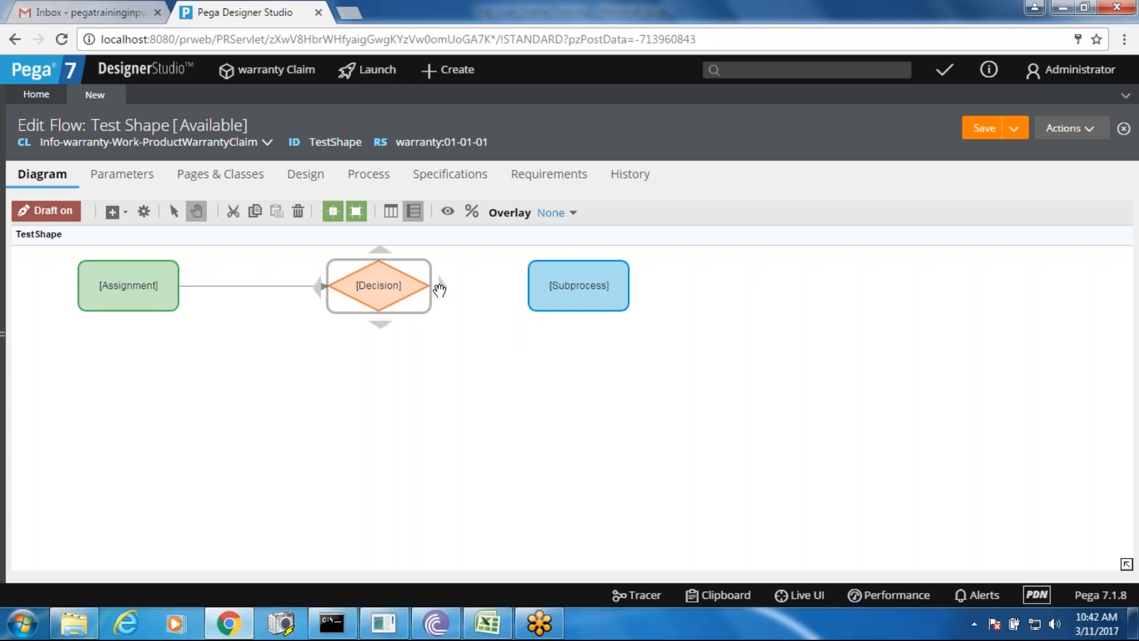
drag(442, 289, 556, 290)
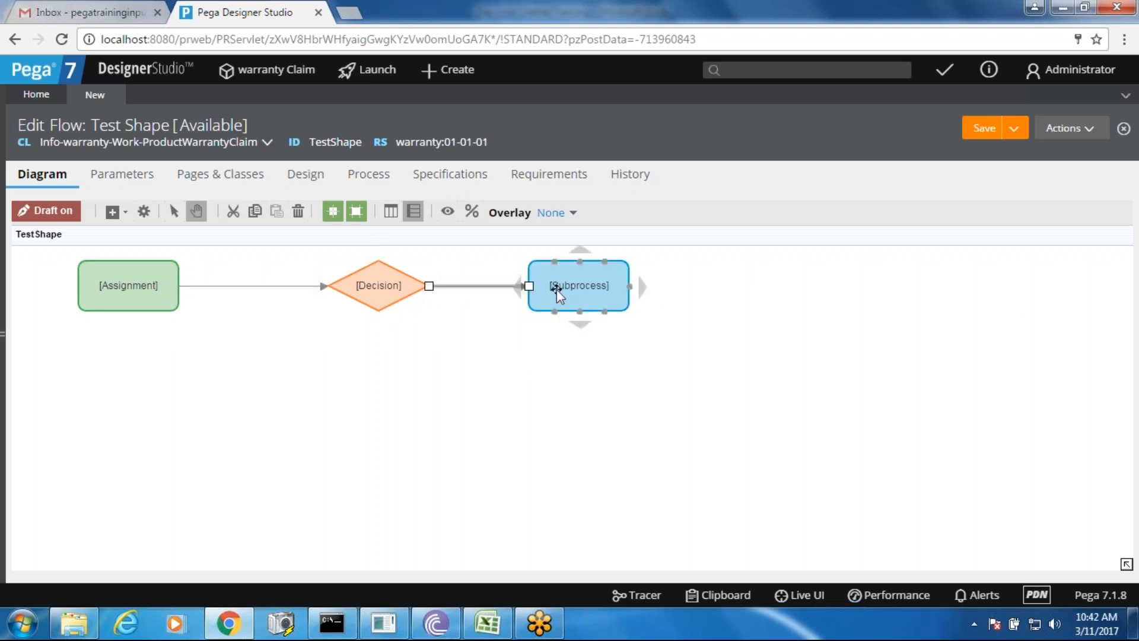
double_click(556, 289)
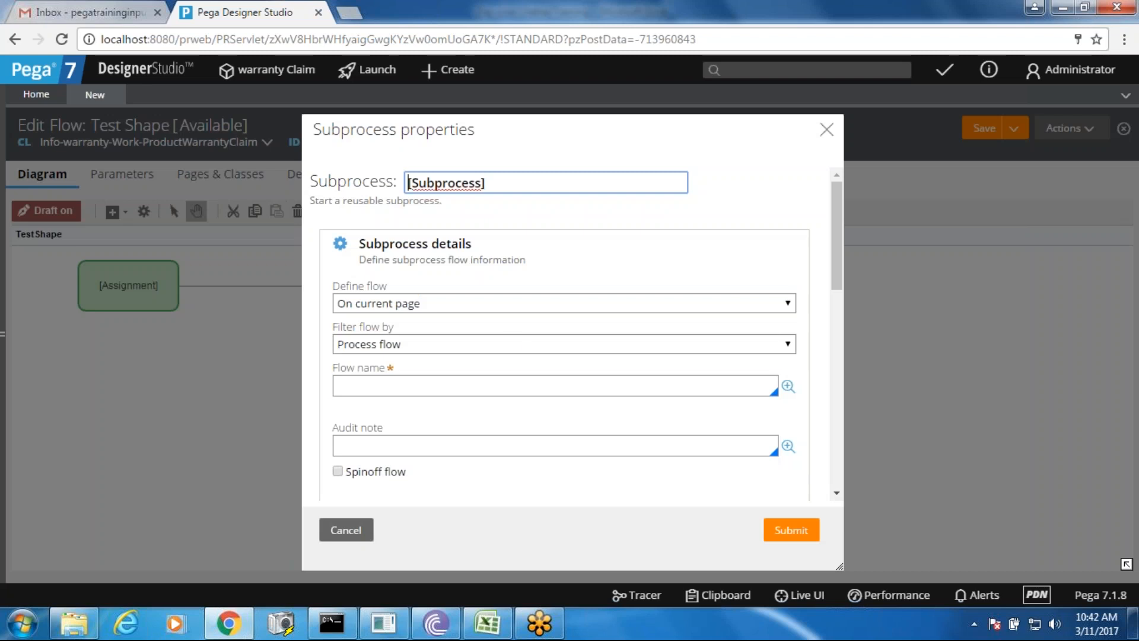
click(337, 471)
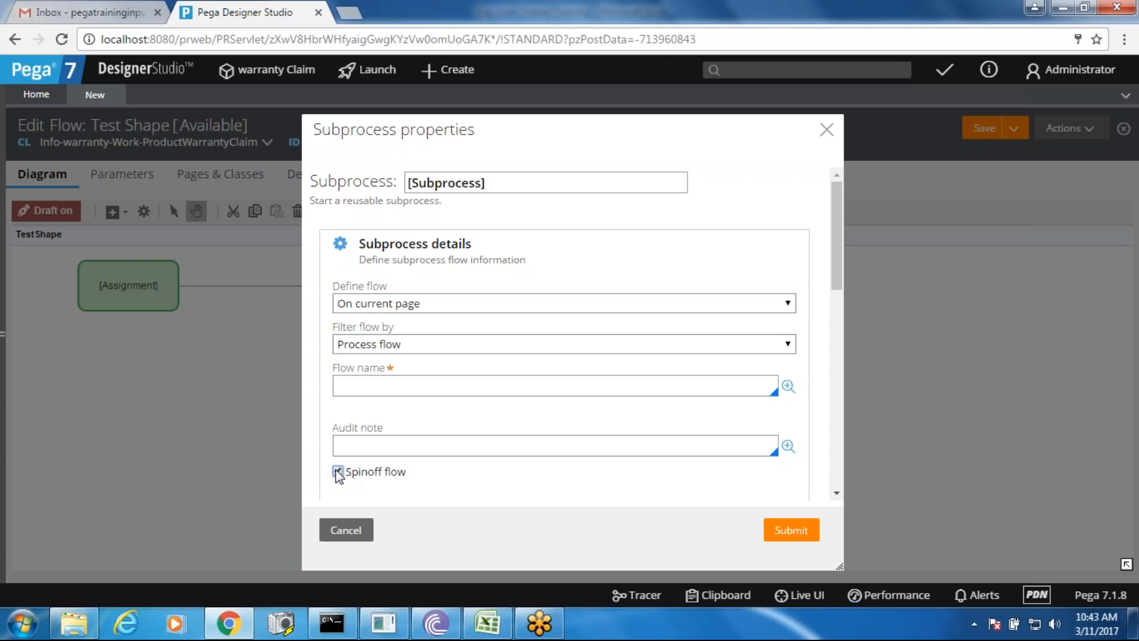
click(337, 471)
click(348, 531)
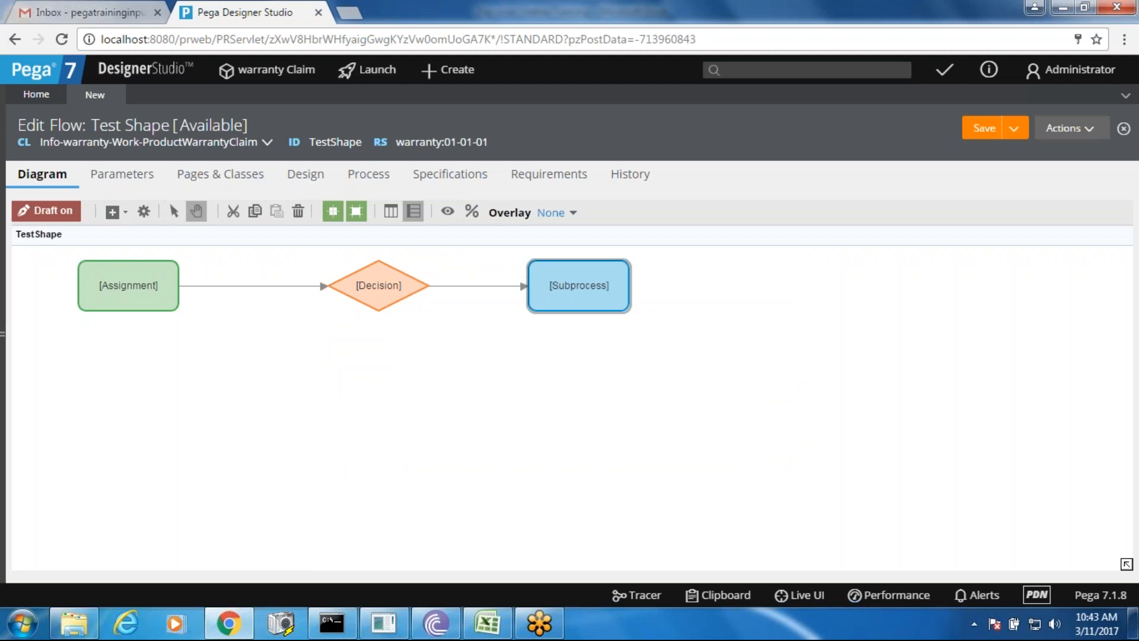
- Place a Utility shape beneath the Decision and draw a connector down from Decision into it
right_click(380, 405)
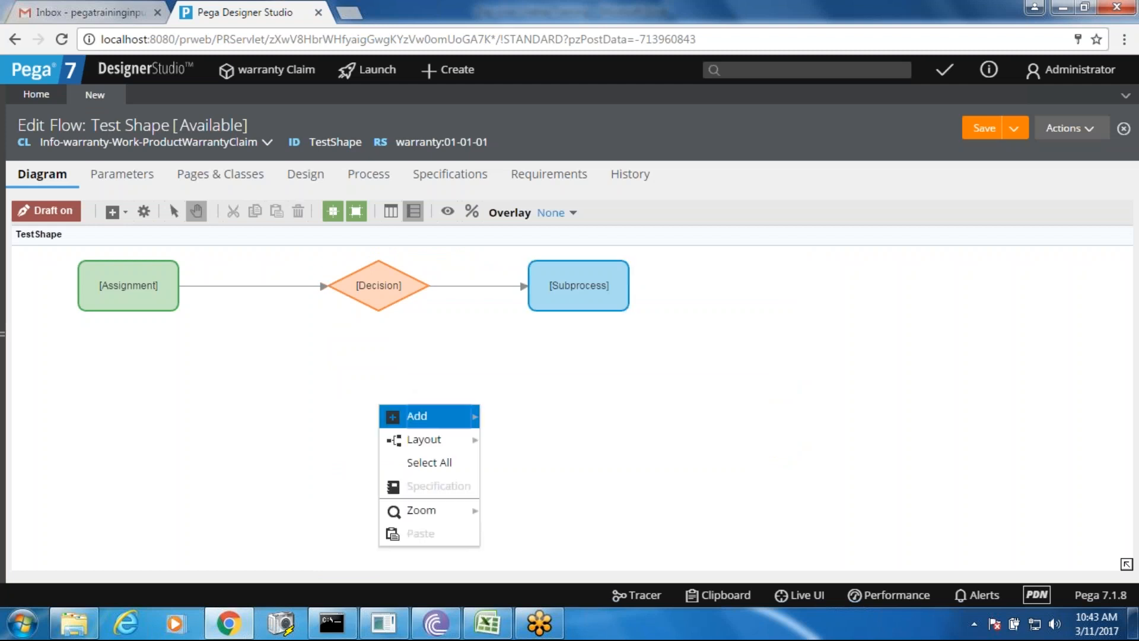
mouse_move(451, 417)
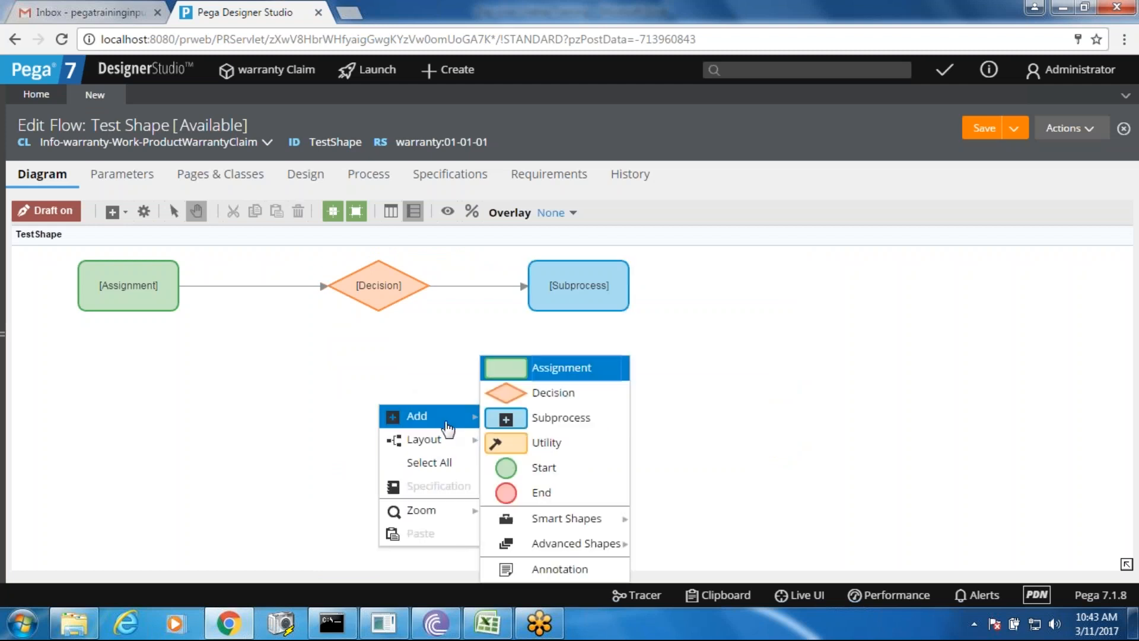
click(511, 457)
drag(399, 451, 349, 415)
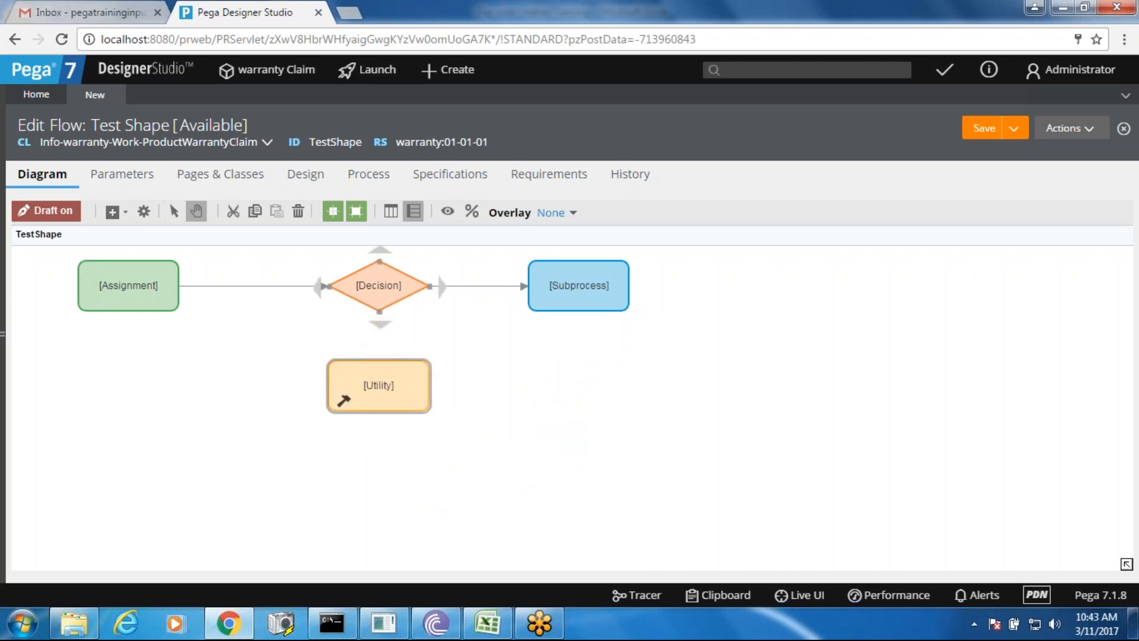
drag(380, 324, 376, 389)
click(376, 407)
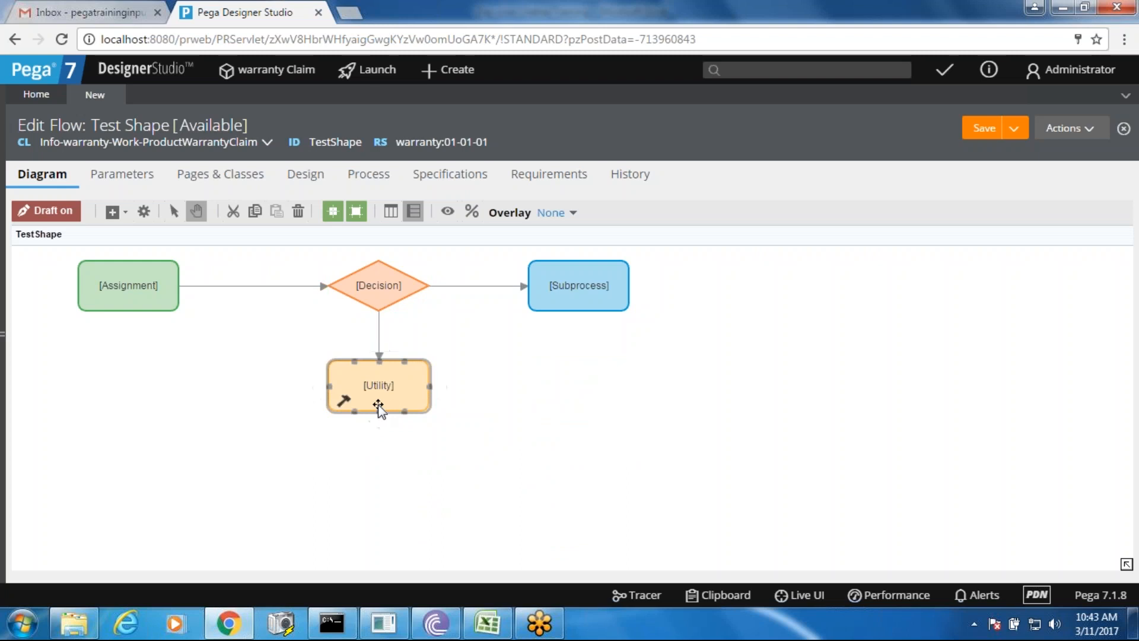
double_click(378, 408)
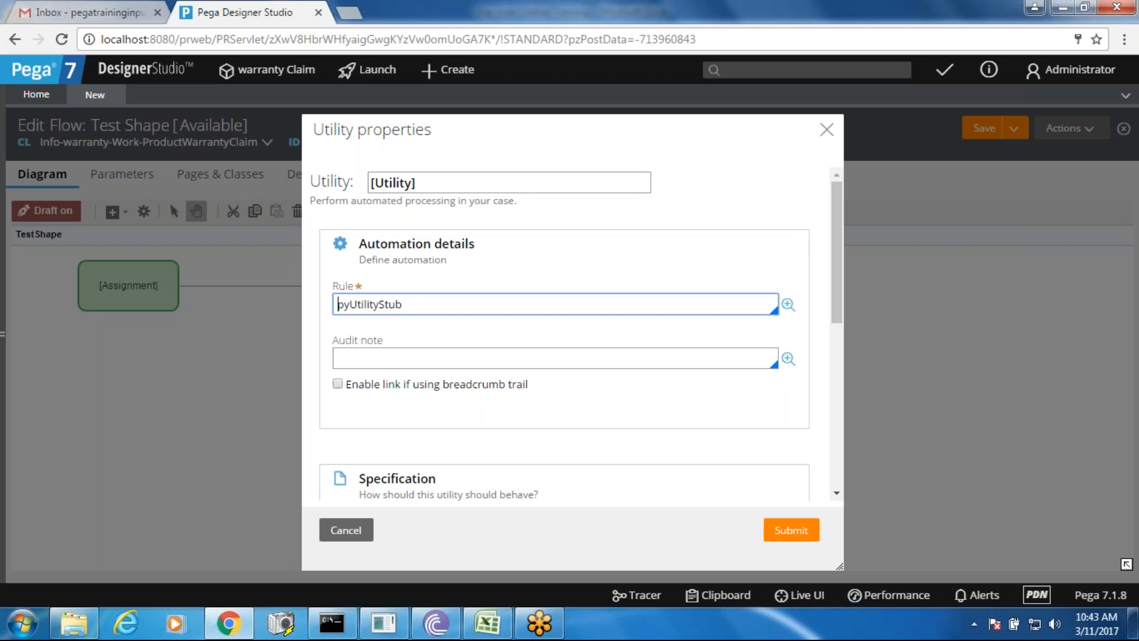
drag(837, 279, 827, 446)
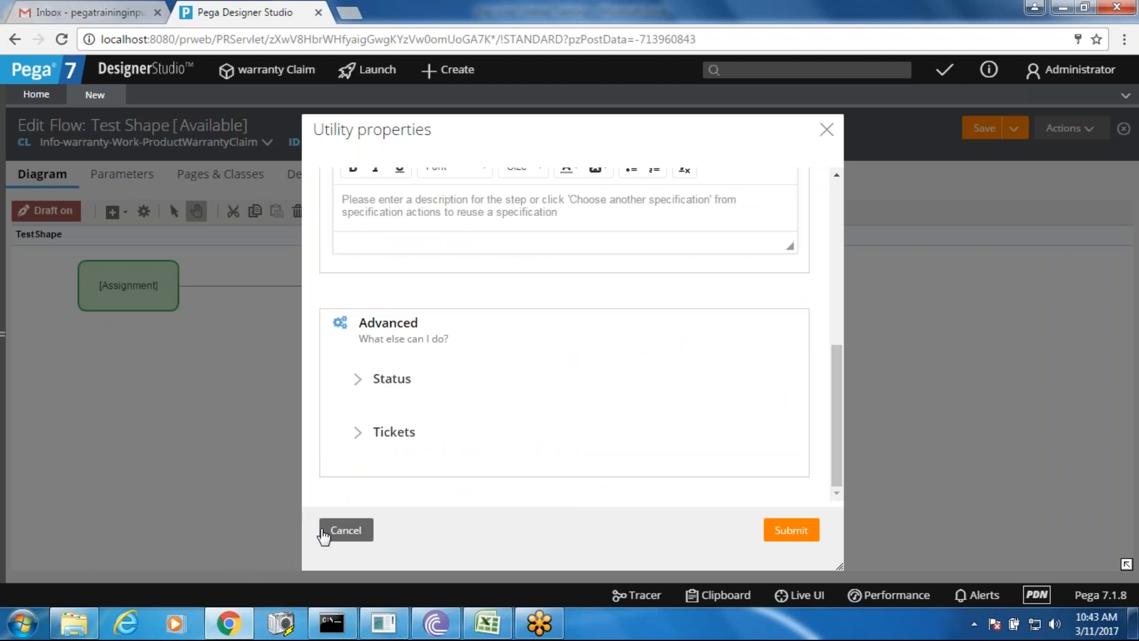
click(346, 530)
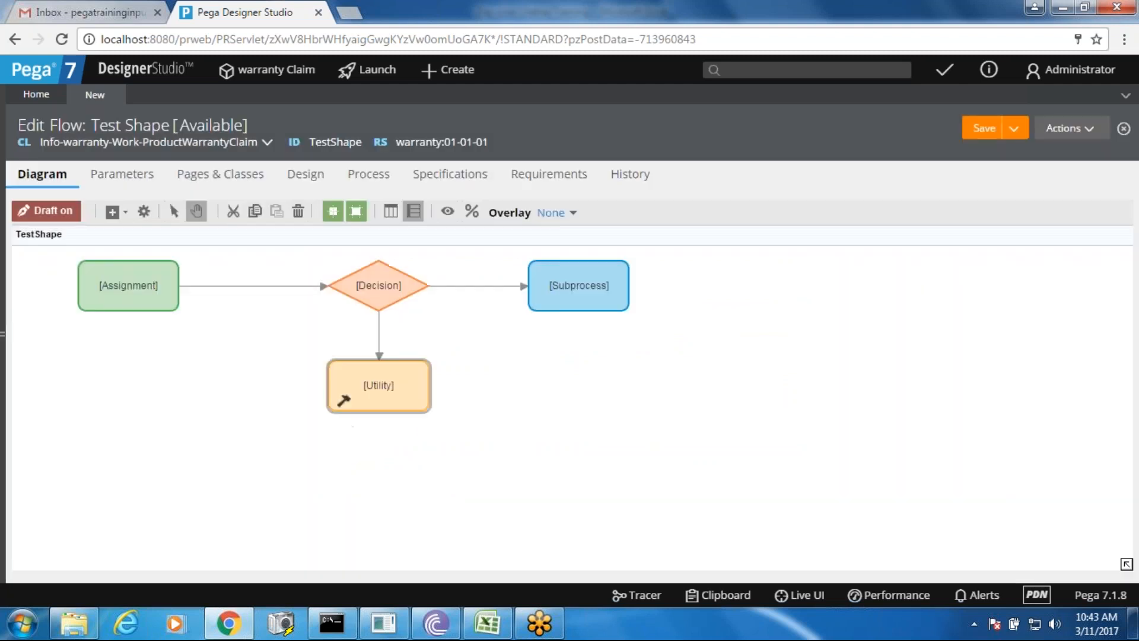
double_click(383, 300)
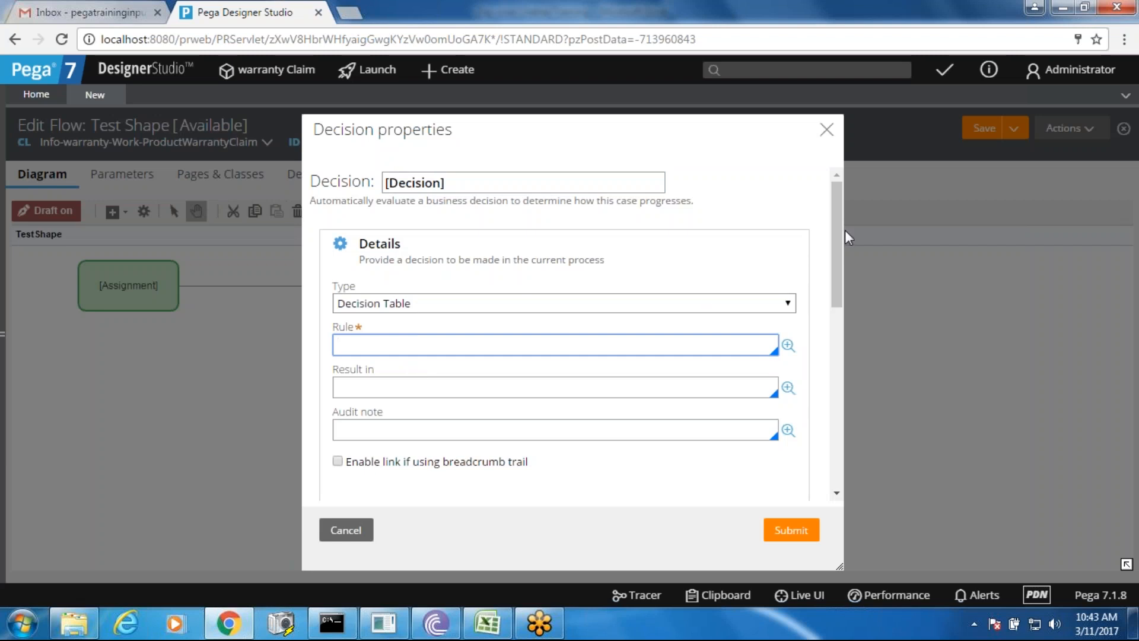
drag(845, 236, 847, 440)
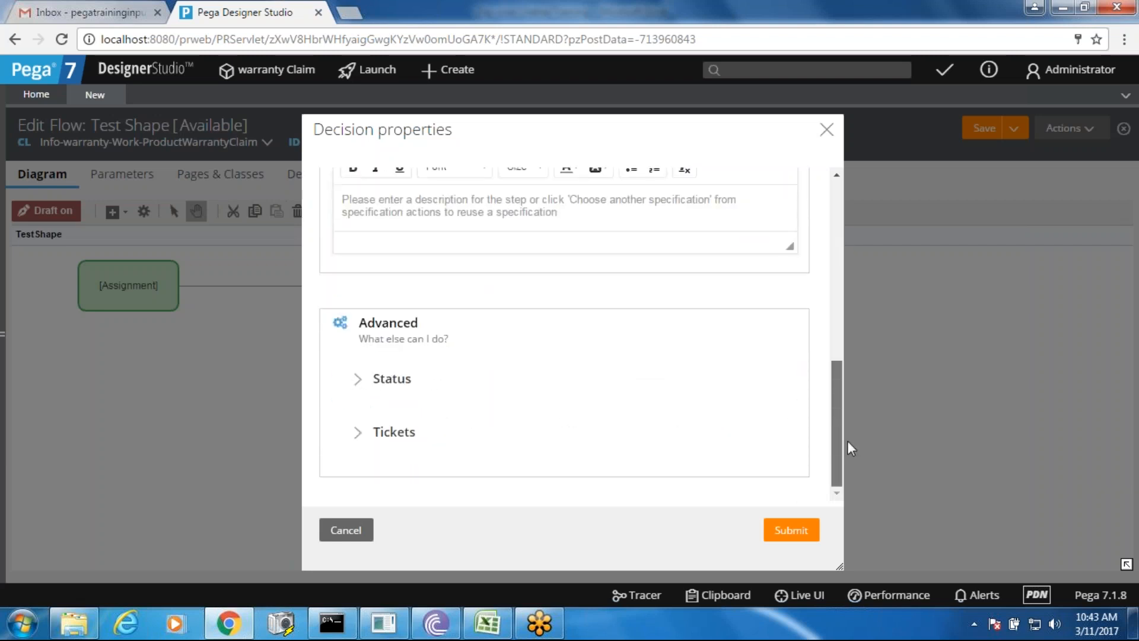
click(345, 530)
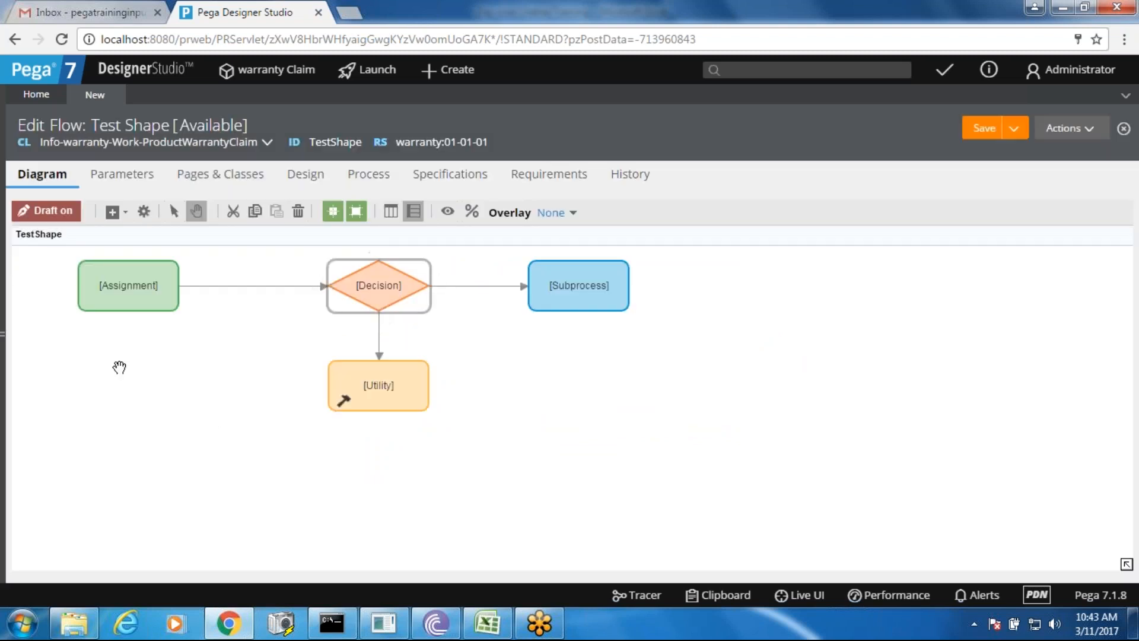
click(116, 294)
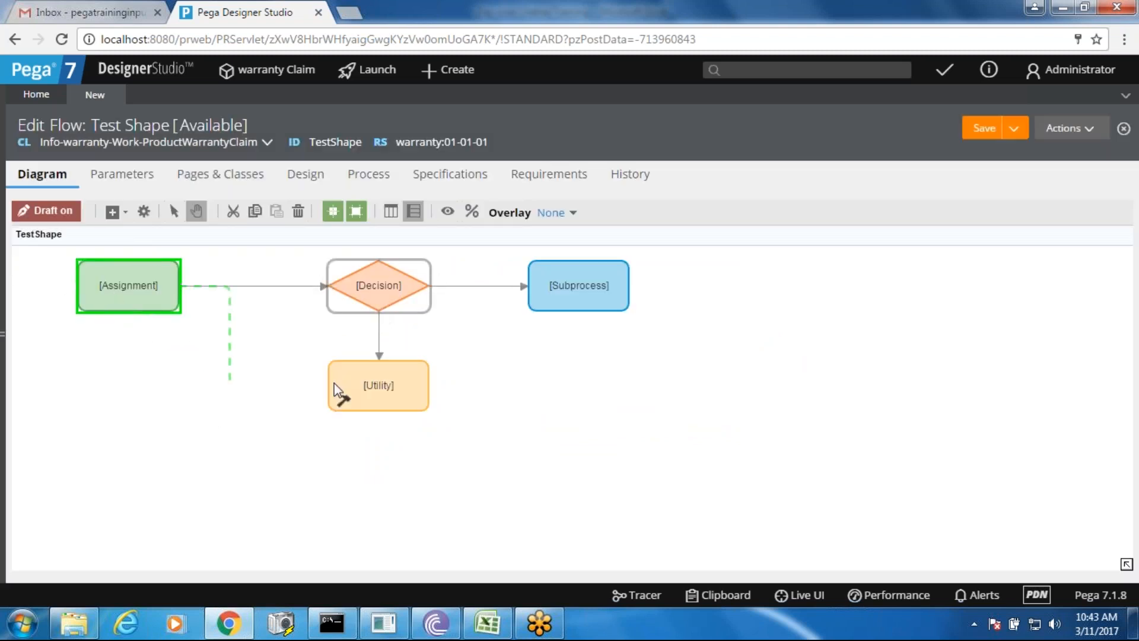
click(386, 398)
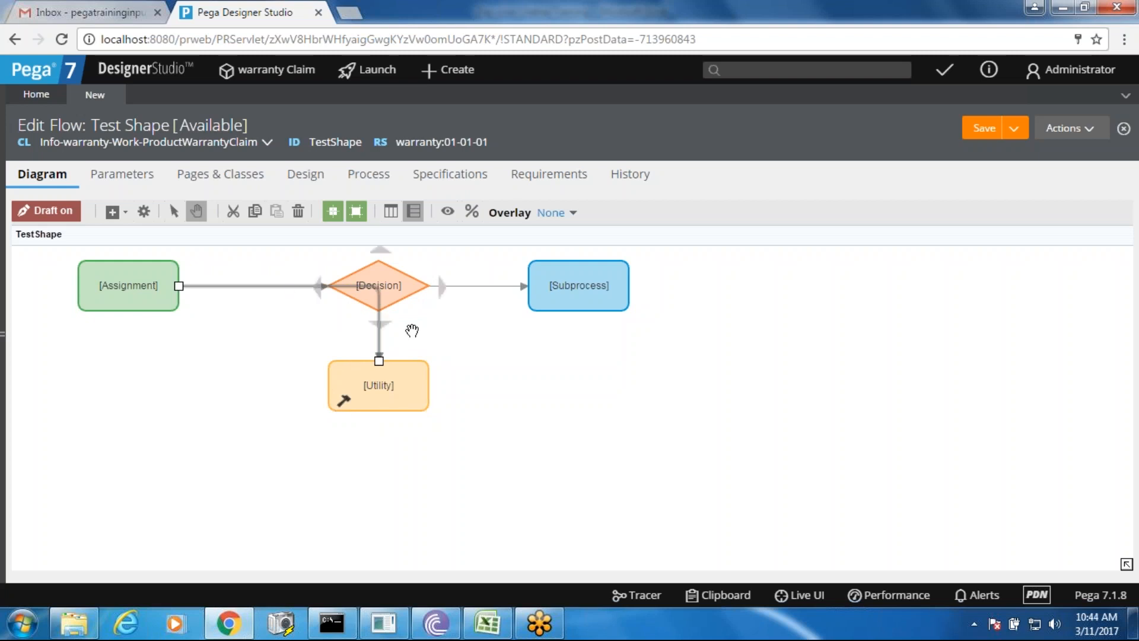
click(379, 297)
key(Delete)
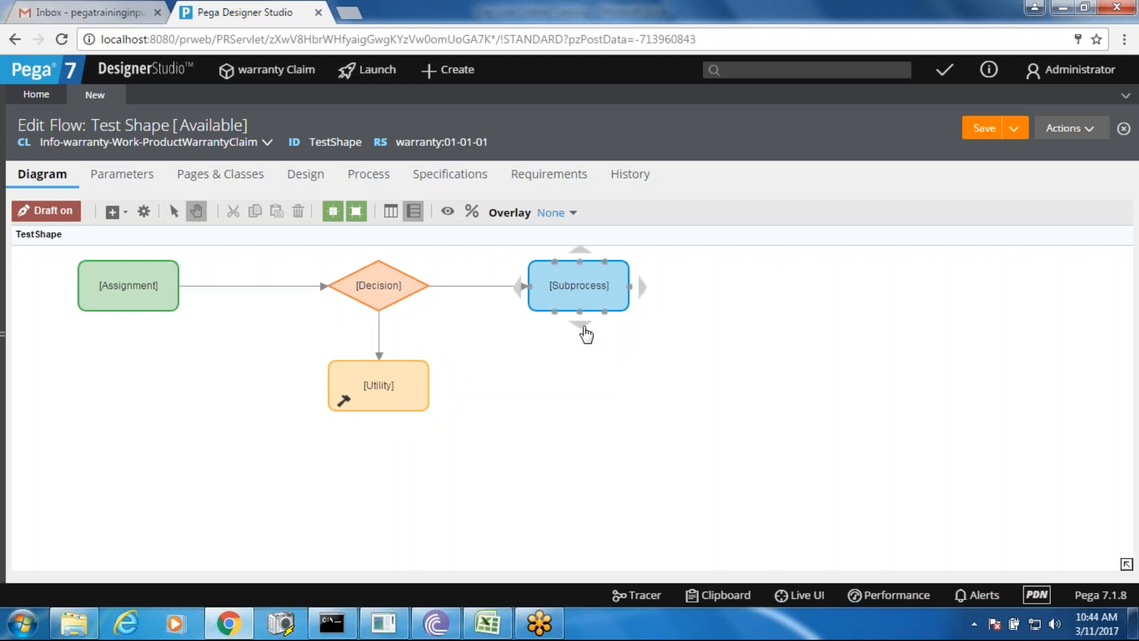
drag(586, 334, 503, 416)
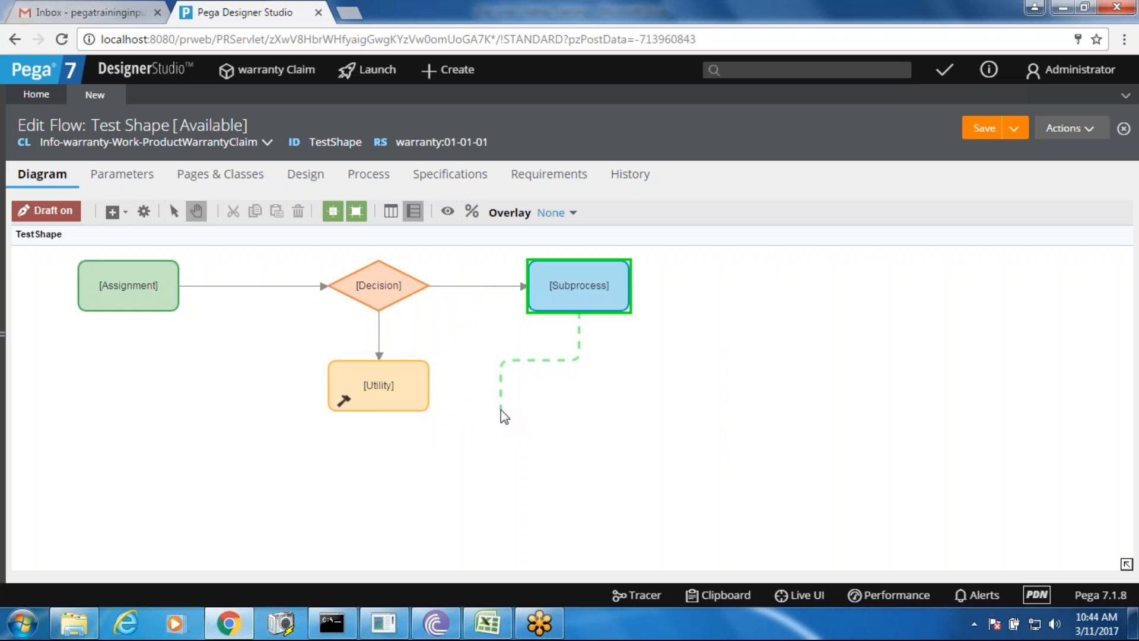
drag(501, 409, 501, 409)
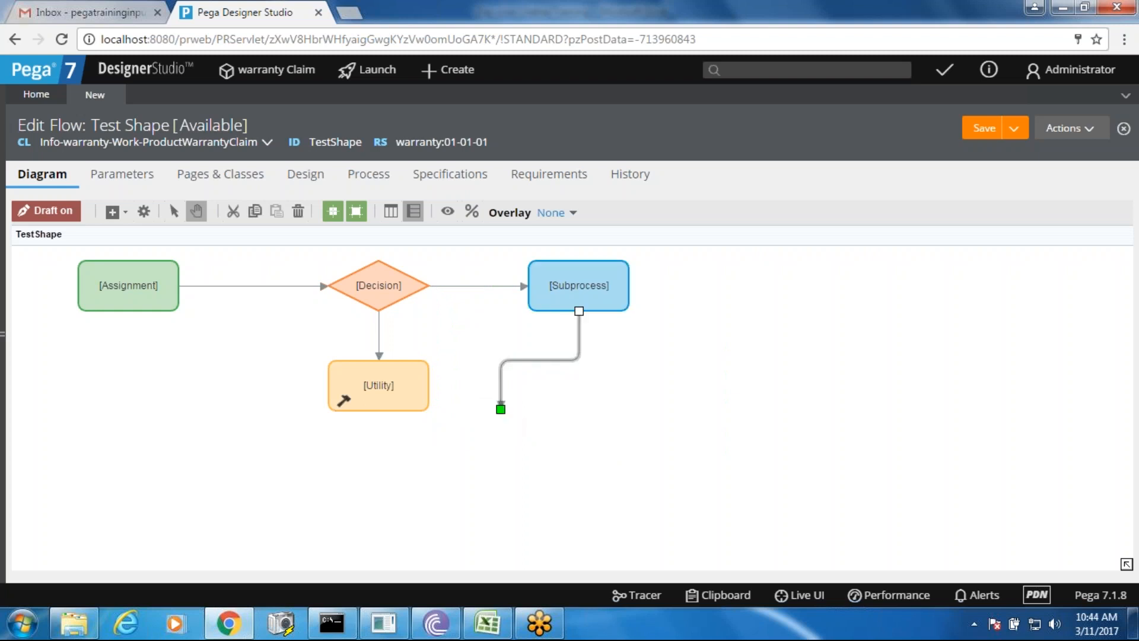
key(Delete)
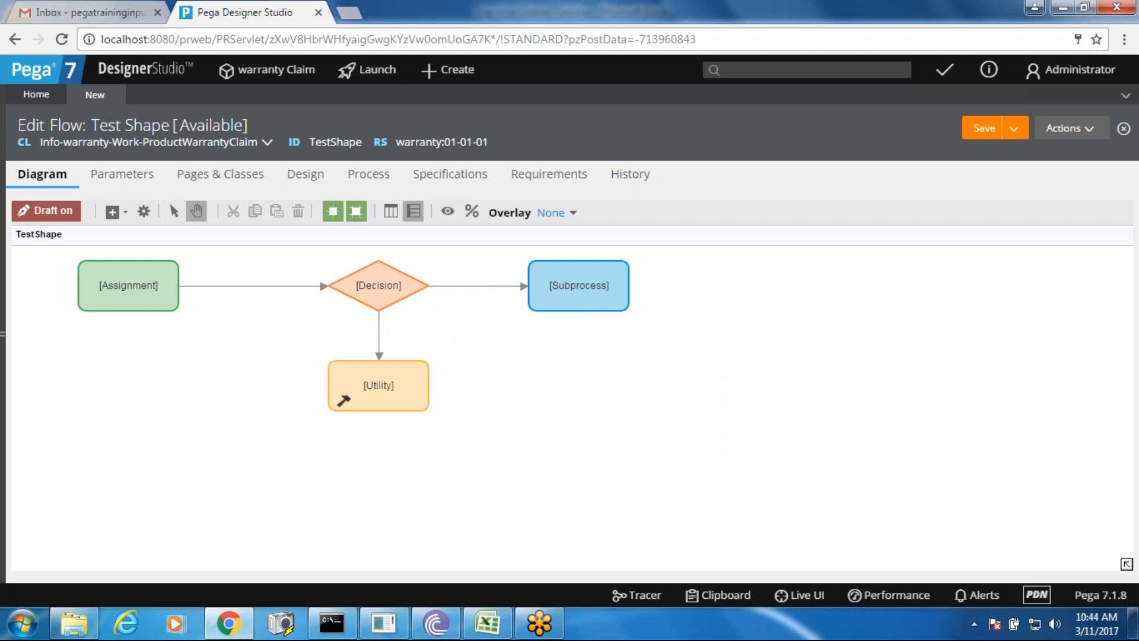
right_click(500, 410)
- Add a Start shape at the flow's left edge and connect it into the Assignment shape
mouse_move(569, 421)
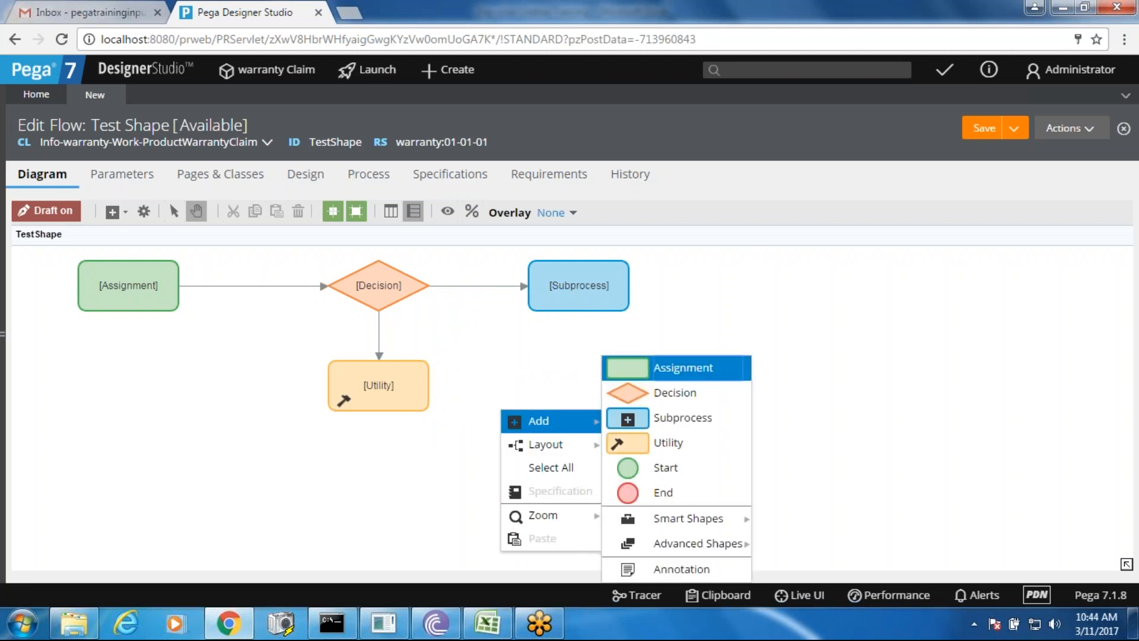
click(634, 472)
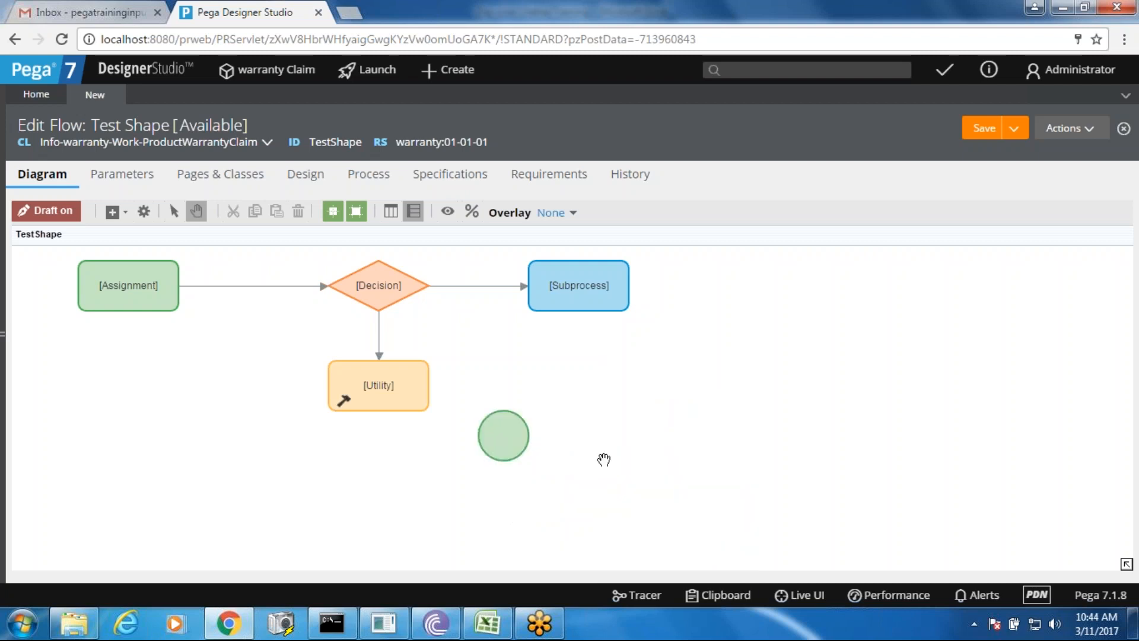
drag(515, 437, 32, 285)
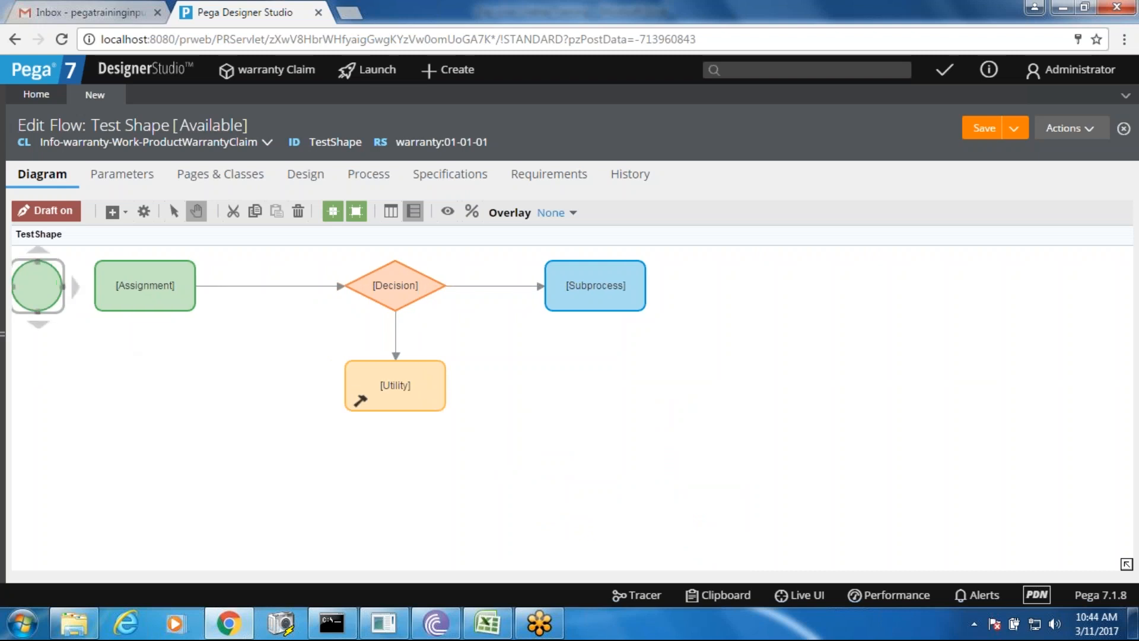
click(39, 285)
drag(105, 291, 126, 291)
drag(40, 293, 33, 286)
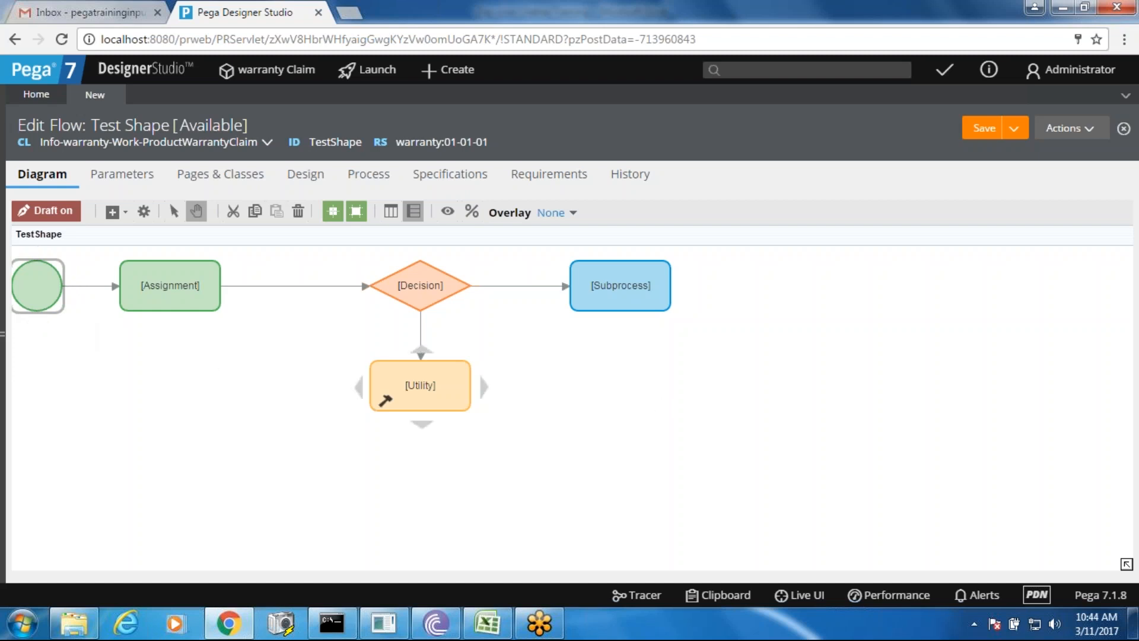
- Shift the Decision, Utility and Subprocess shapes left to tighten the layout
drag(417, 288, 366, 288)
drag(411, 374, 375, 387)
drag(602, 280, 553, 282)
- Add an End shape to the right of the Subprocess shape and connect Subprocess to it
right_click(522, 378)
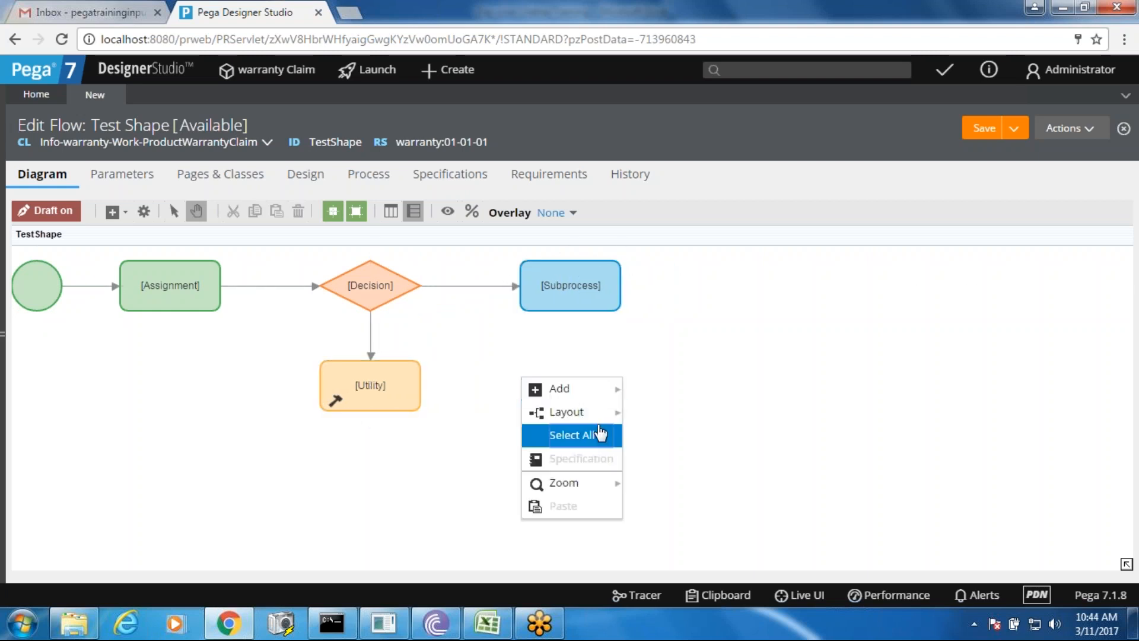
mouse_move(593, 394)
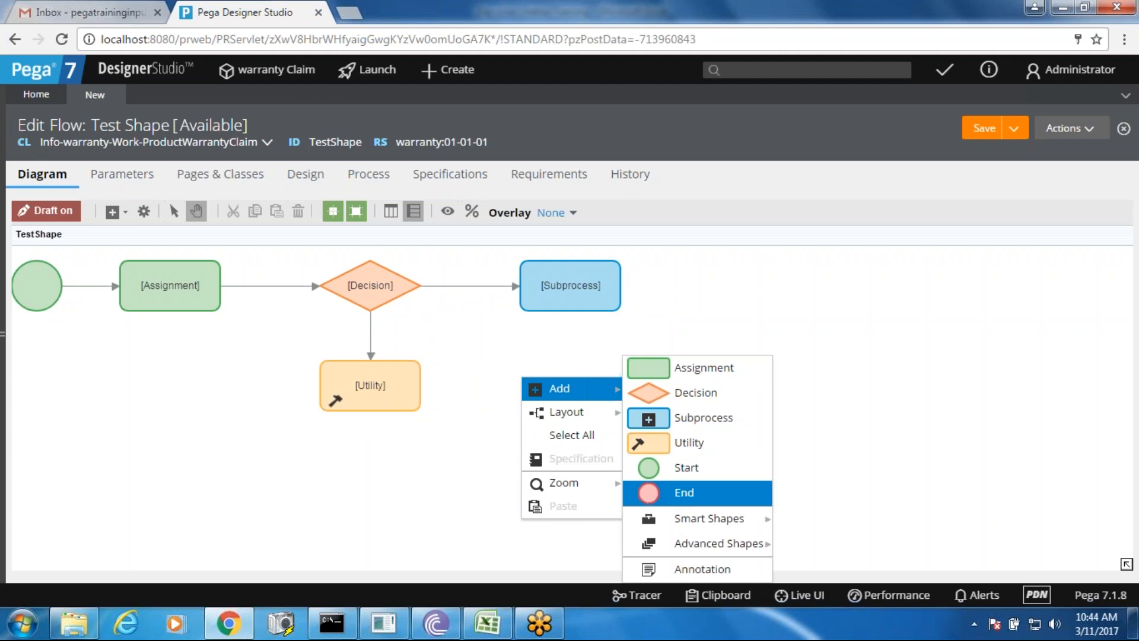
click(664, 504)
click(547, 394)
drag(547, 394, 715, 293)
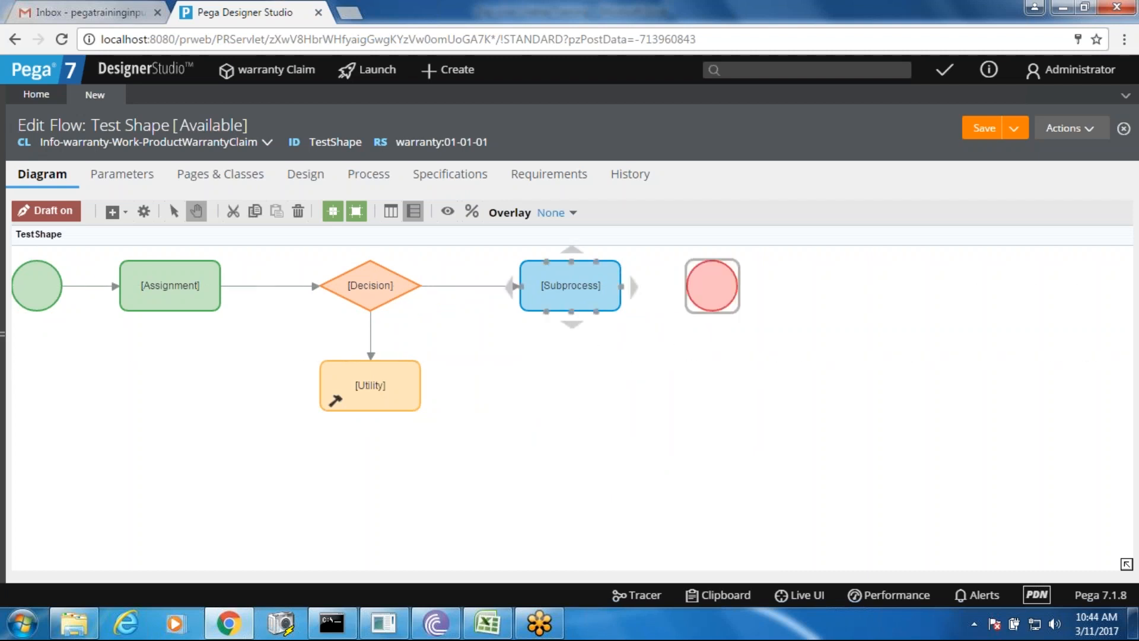
drag(634, 287, 715, 286)
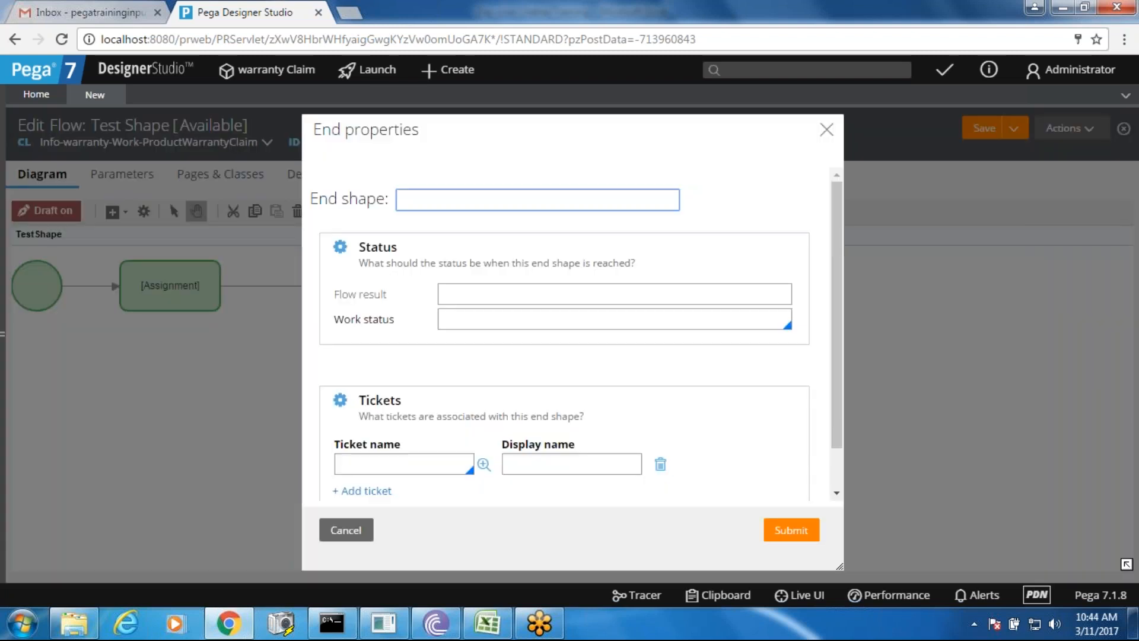
- Try setting the End shape's work status to Resolved-Completed, then cancel the changes
click(565, 315)
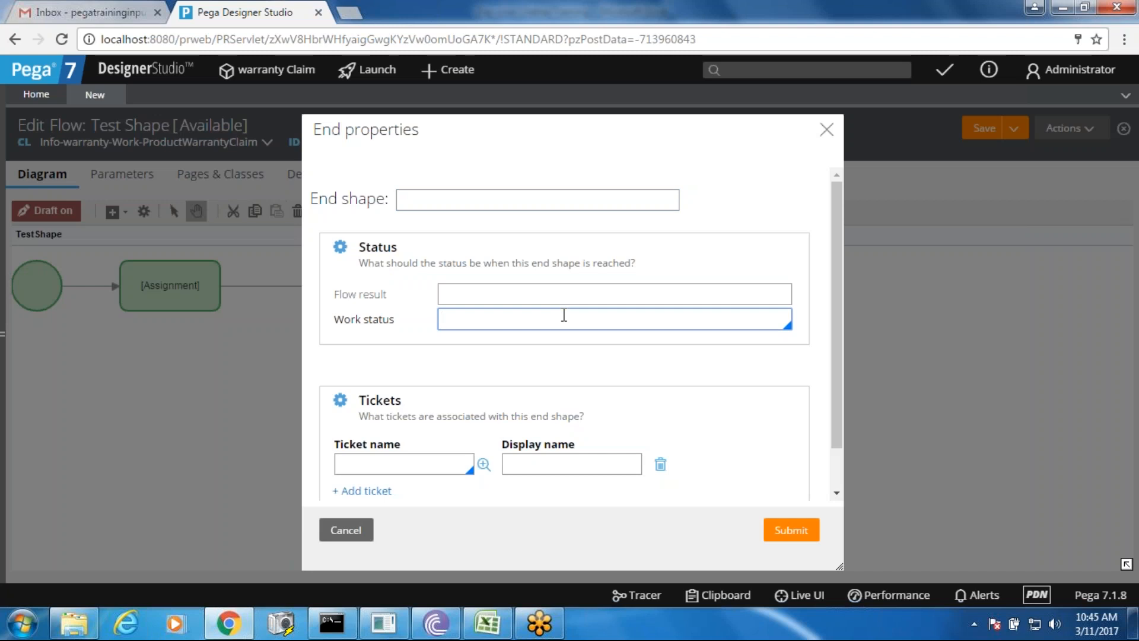
key(Down)
key(Down)
key(Down)
key(Down)
key(Down)
key(Down)
key(Down)
key(Down)
key(Down)
key(Down)
key(Down)
key(Down)
key(Down)
key(Down)
key(Down)
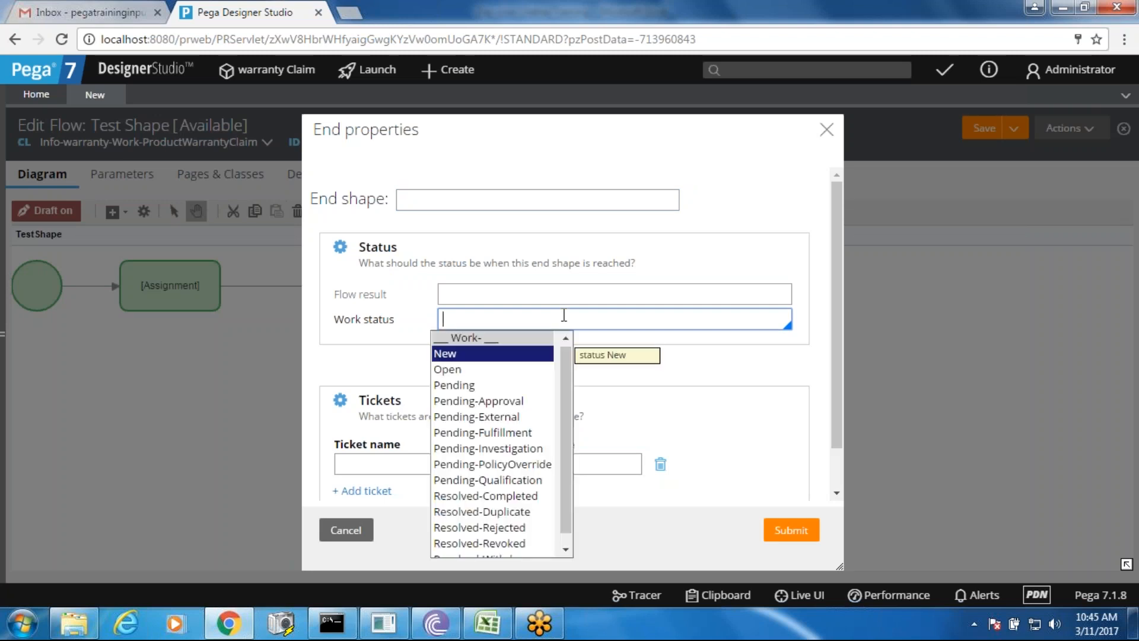
key(Up)
key(Up)
key(Up)
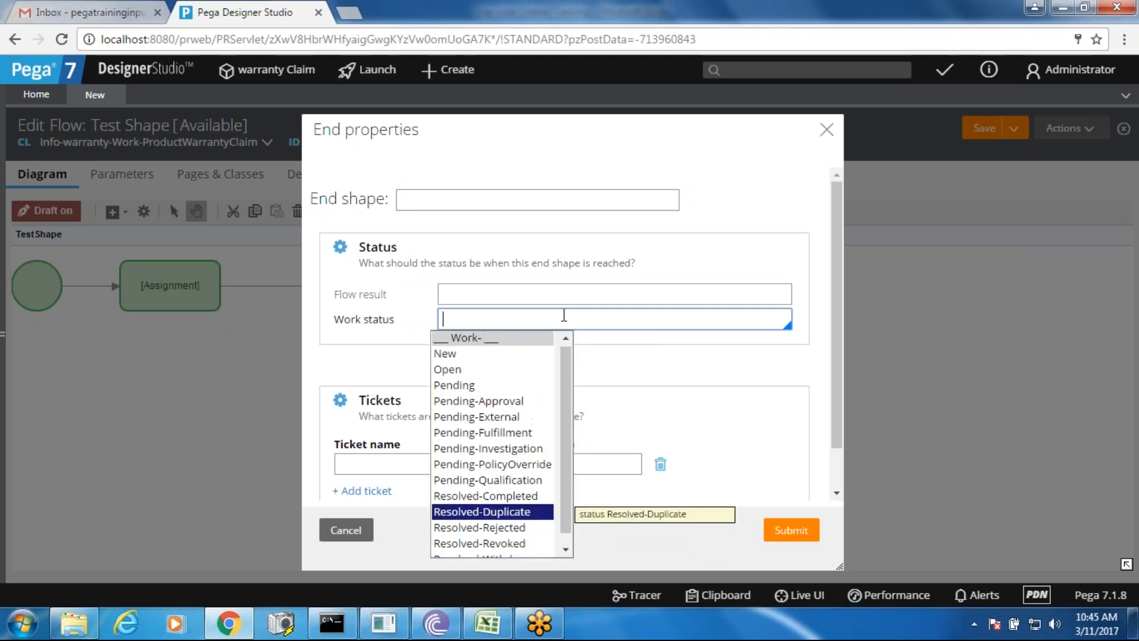
key(Return)
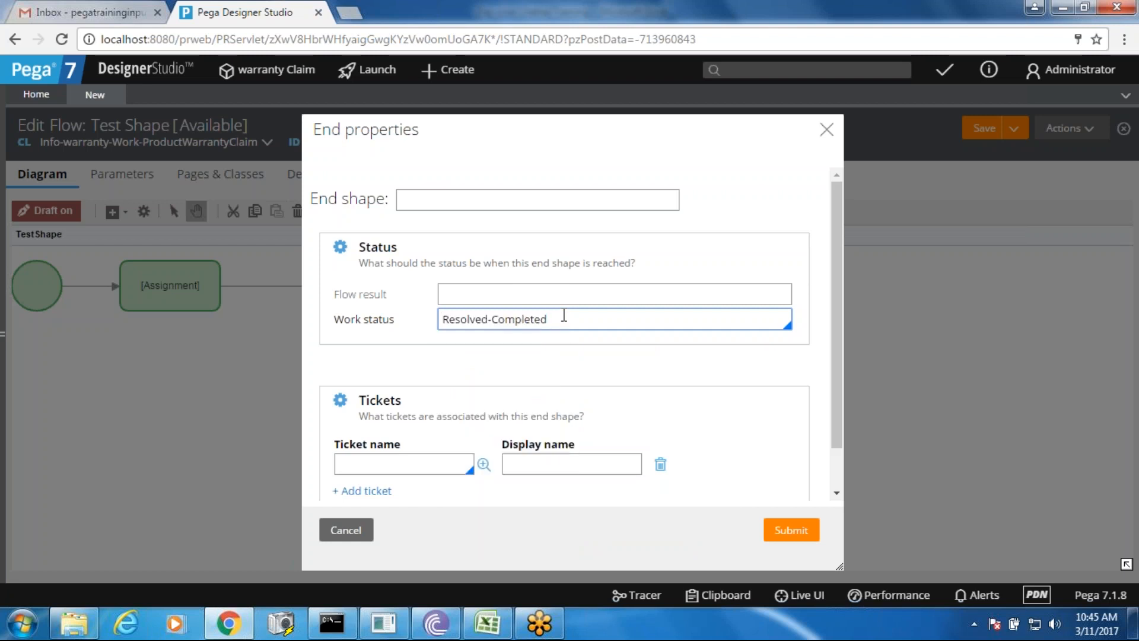
click(338, 542)
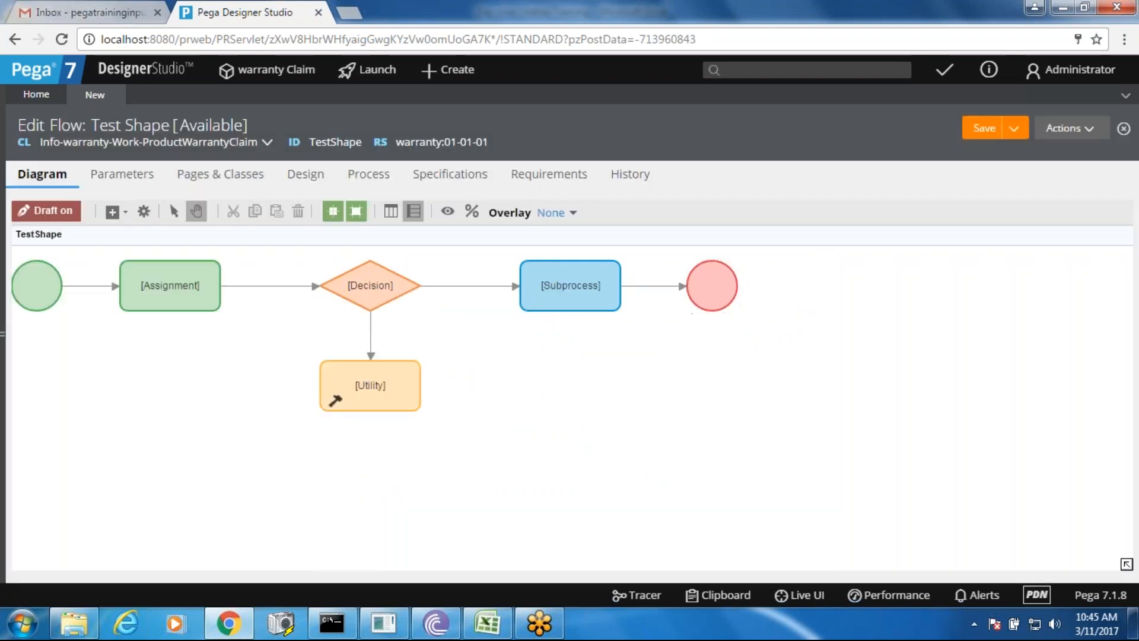
- Browse the canvas Add > Smart Shapes submenu, then dismiss it
right_click(592, 443)
mouse_move(646, 452)
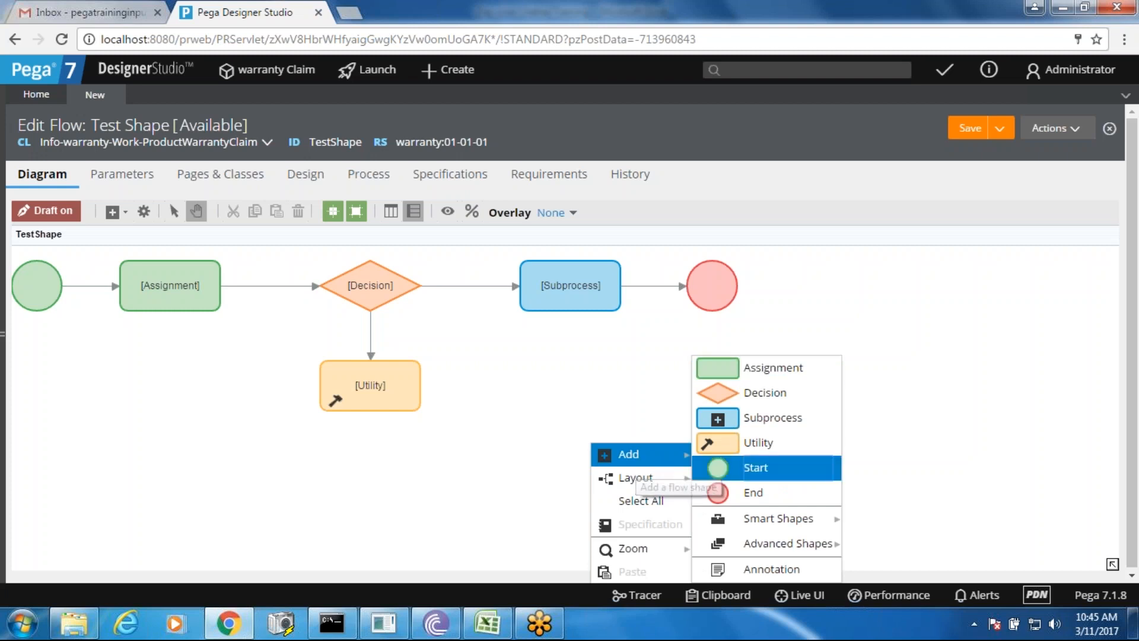
mouse_move(773, 527)
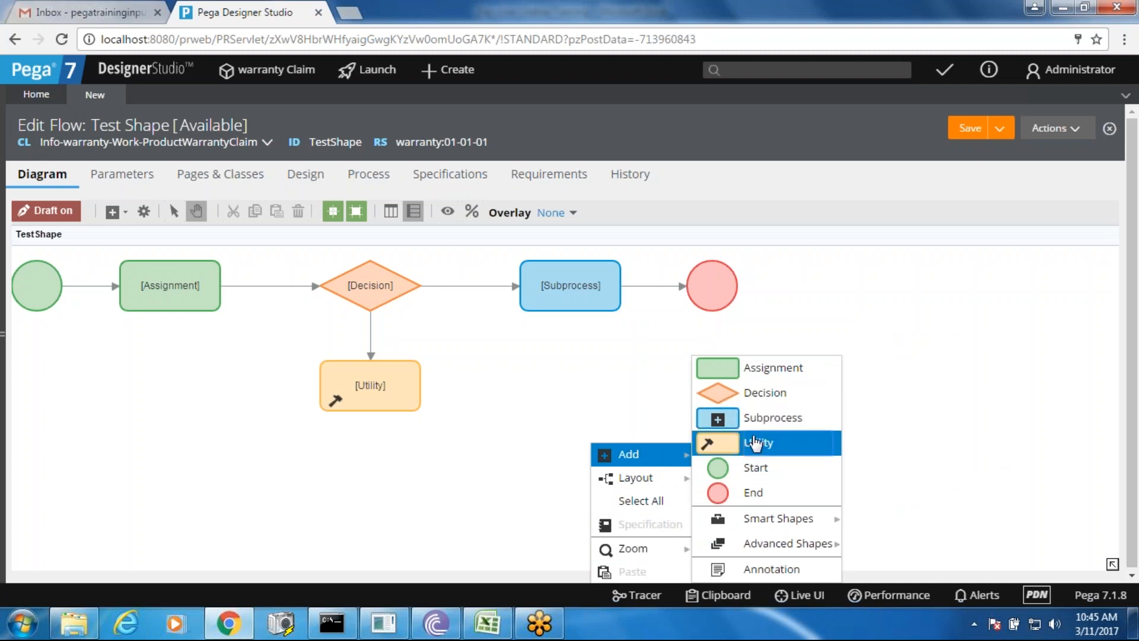
click(631, 394)
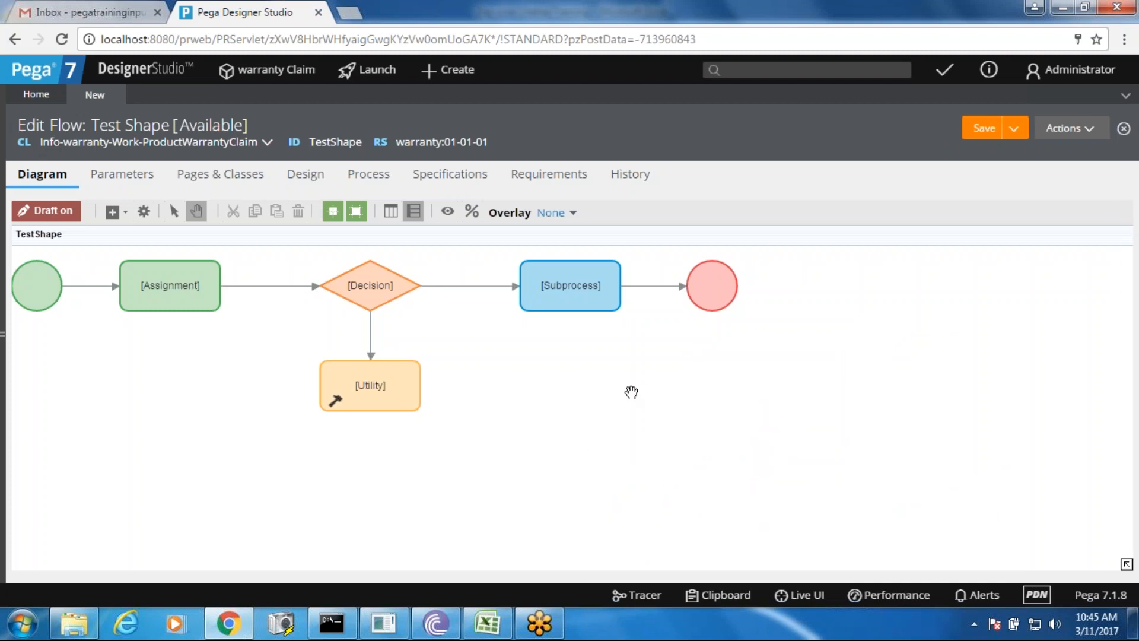
- Capture the Smart Shapes submenu, Attach Content through Duplicate Search, with Quick Screenshot Maker
click(280, 623)
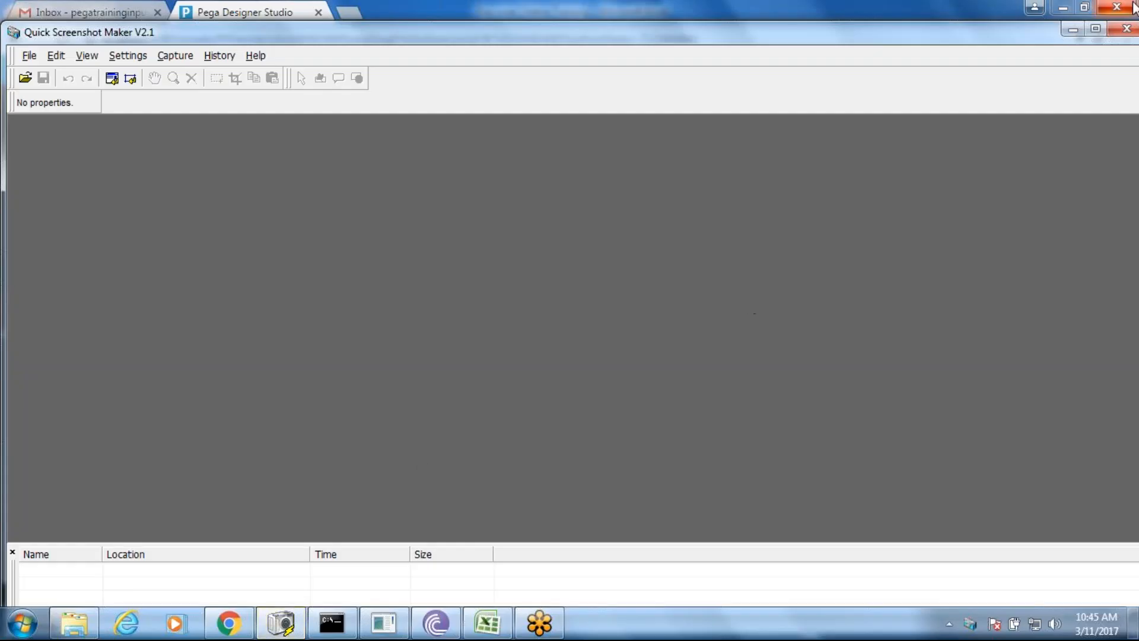
click(1073, 29)
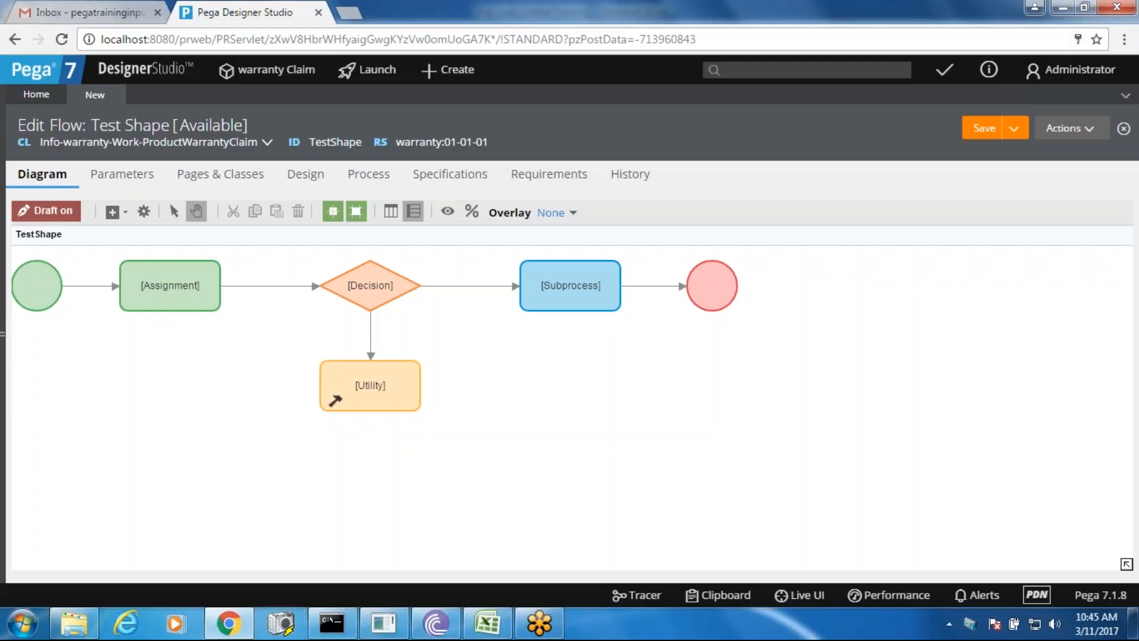
right_click(575, 380)
mouse_move(652, 390)
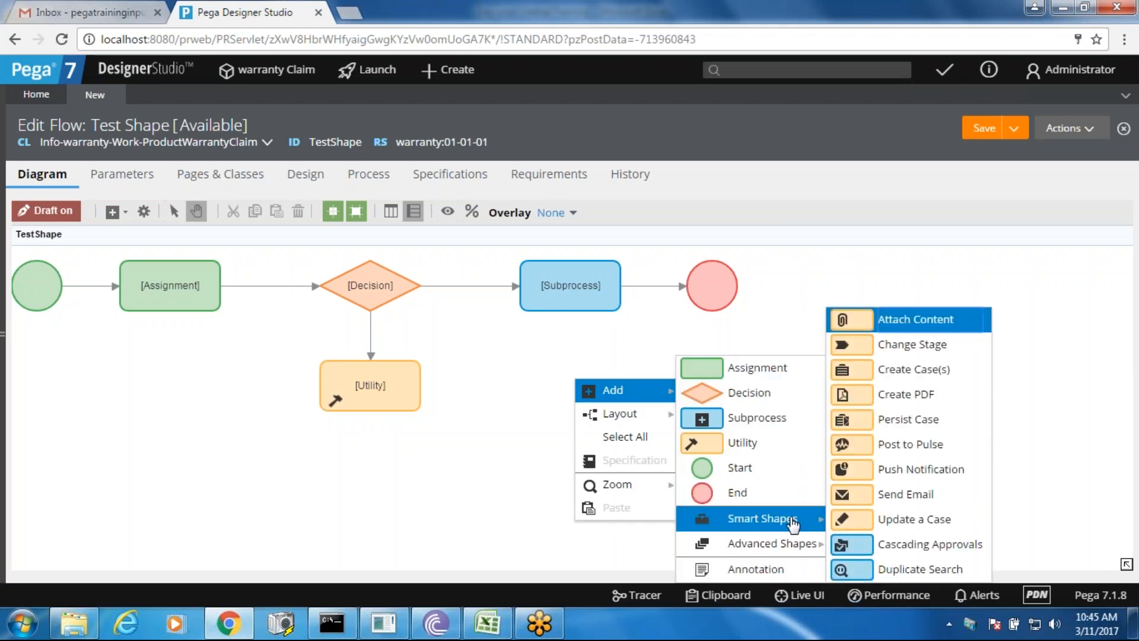
key(Print)
drag(824, 306, 990, 579)
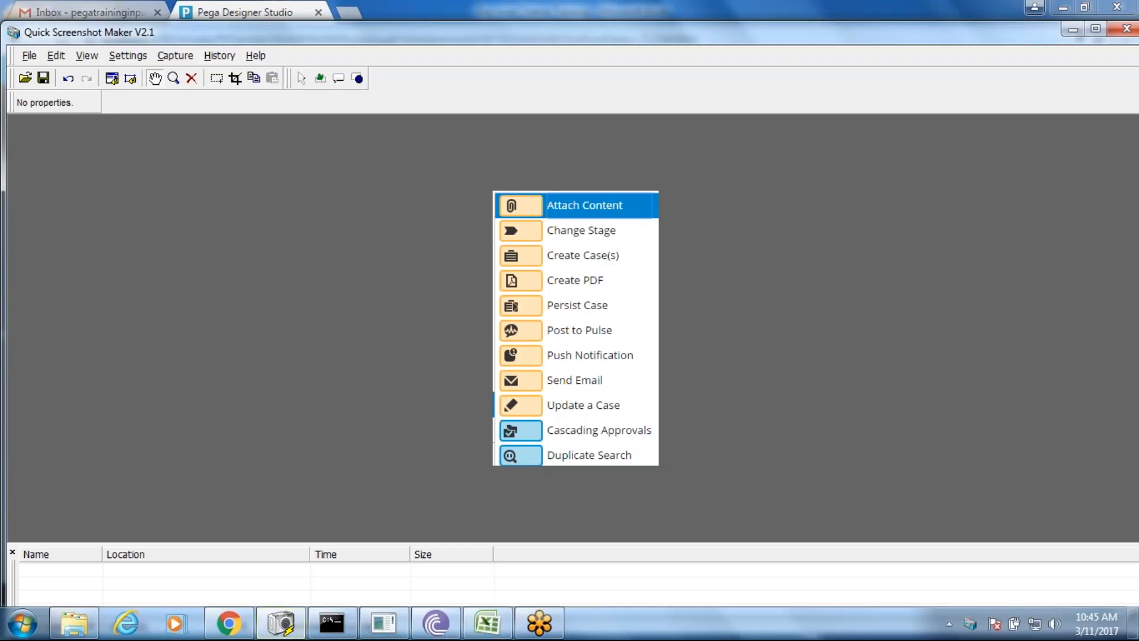
- Paste the Smart Shapes screenshot into cell C4 of the D3 sheet
click(483, 629)
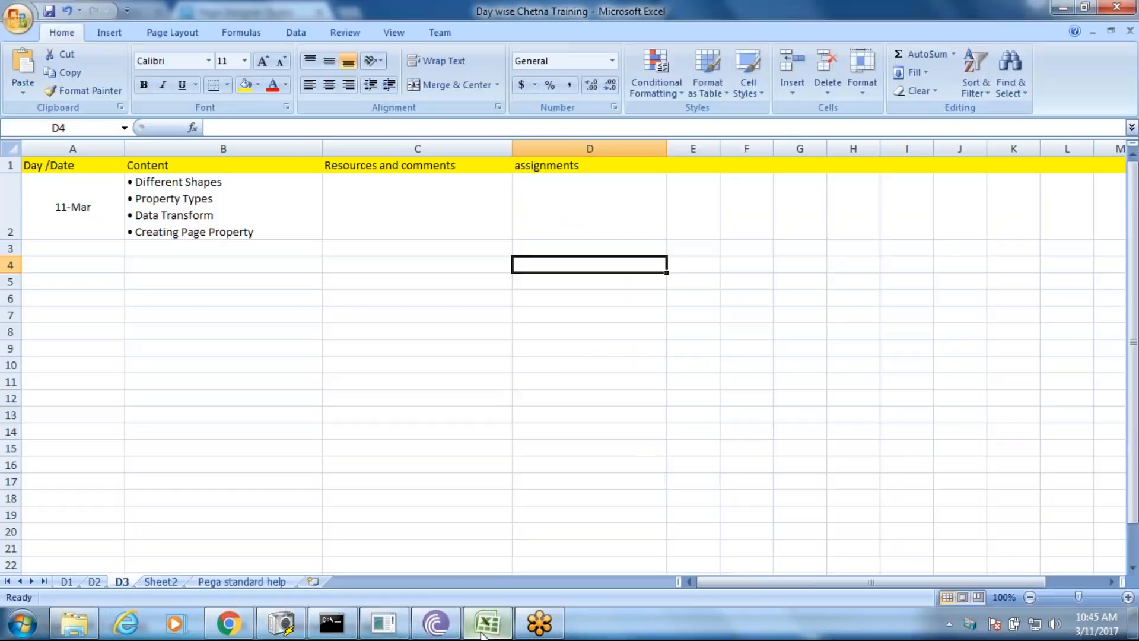
click(398, 262)
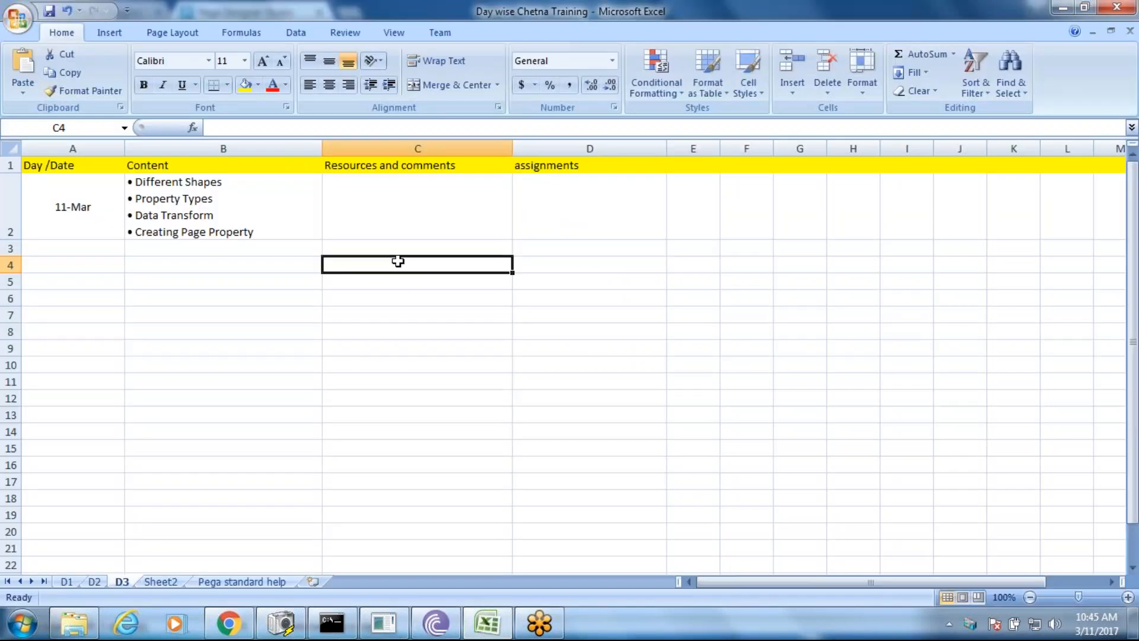
key(ctrl+v)
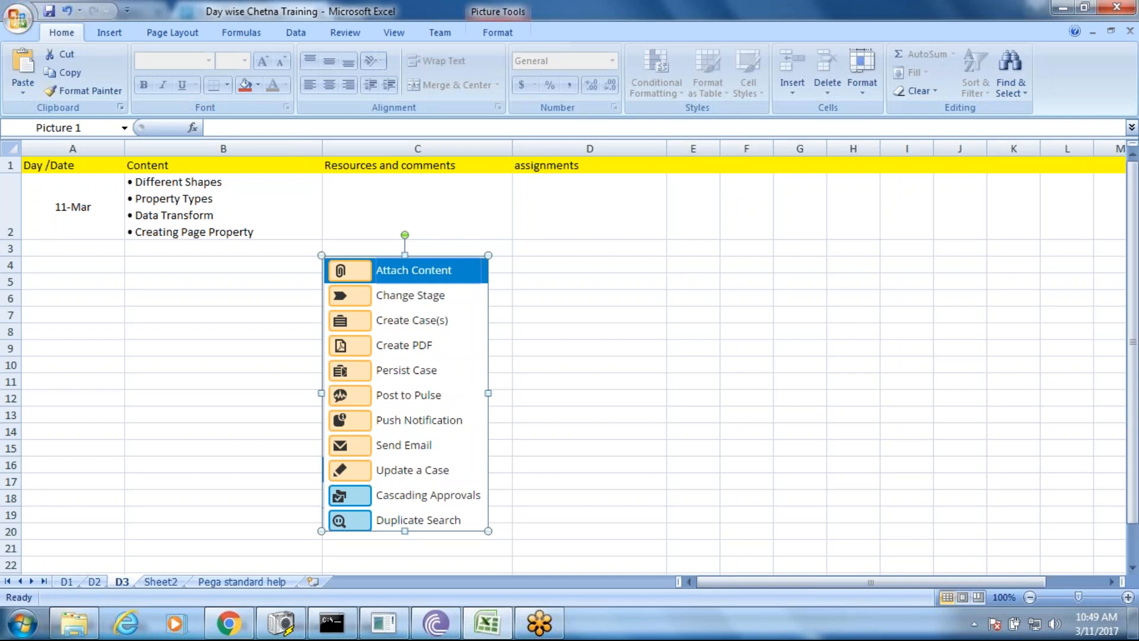
click(251, 622)
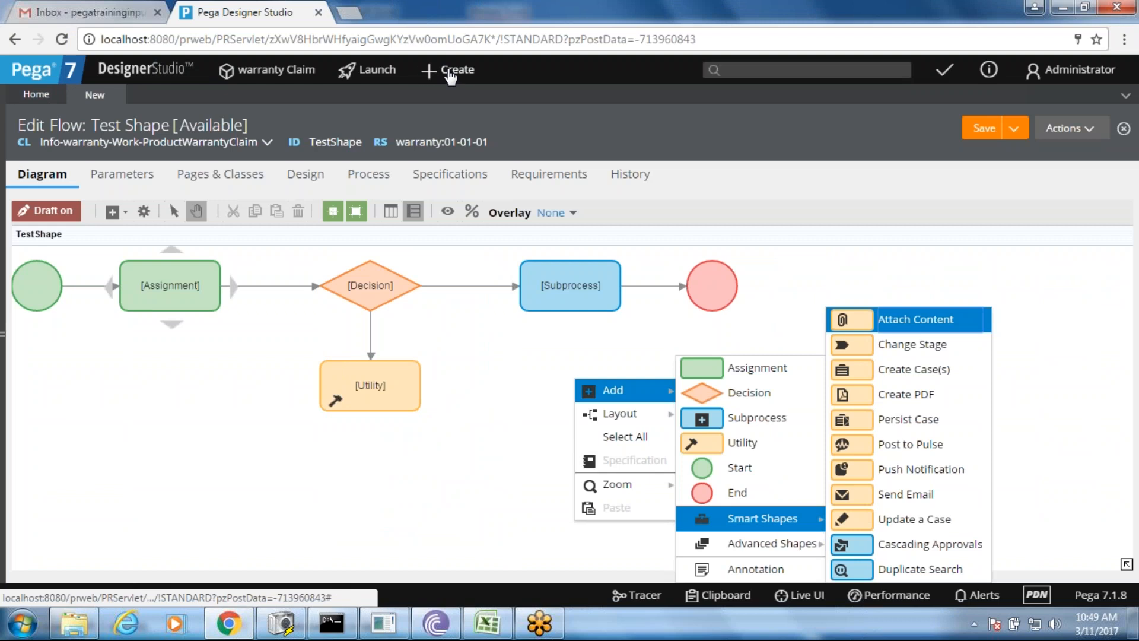
- Create a new Warranty Claim case from the Create menu
click(446, 70)
click(446, 70)
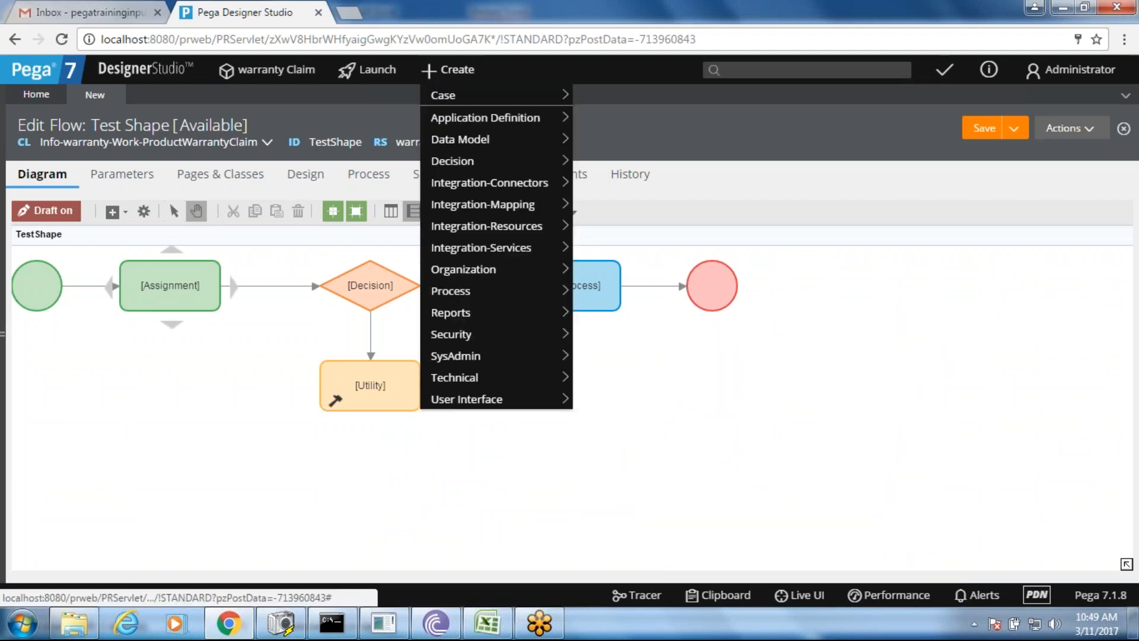
mouse_move(469, 98)
click(638, 98)
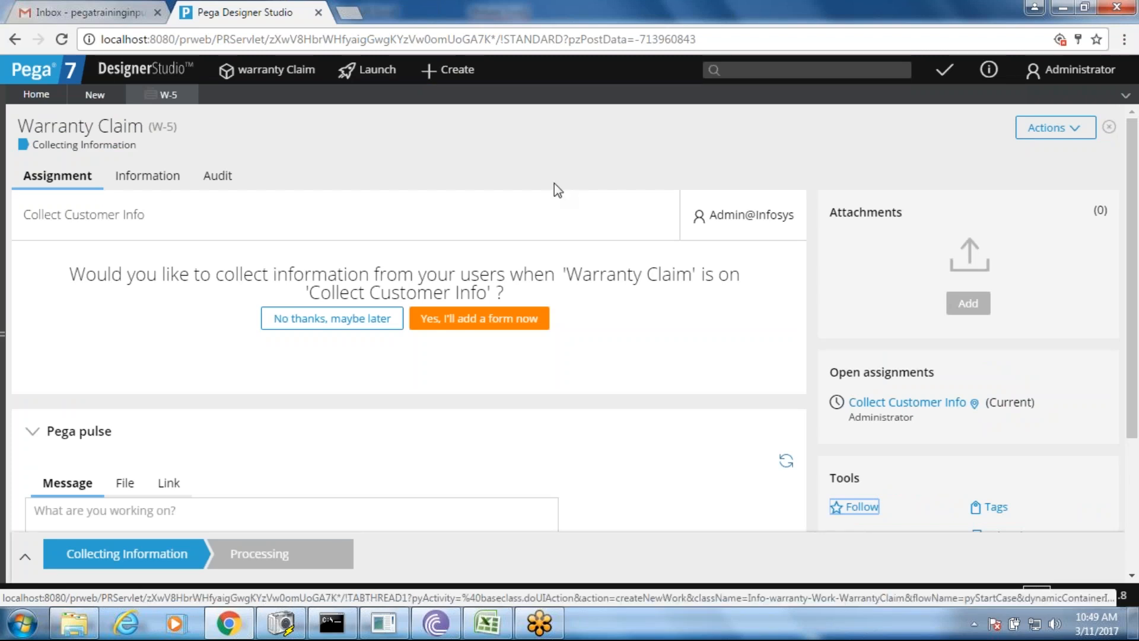
- Collapse and re-expand the Pega Pulse panel, starting a pulse message in between
click(36, 436)
click(35, 433)
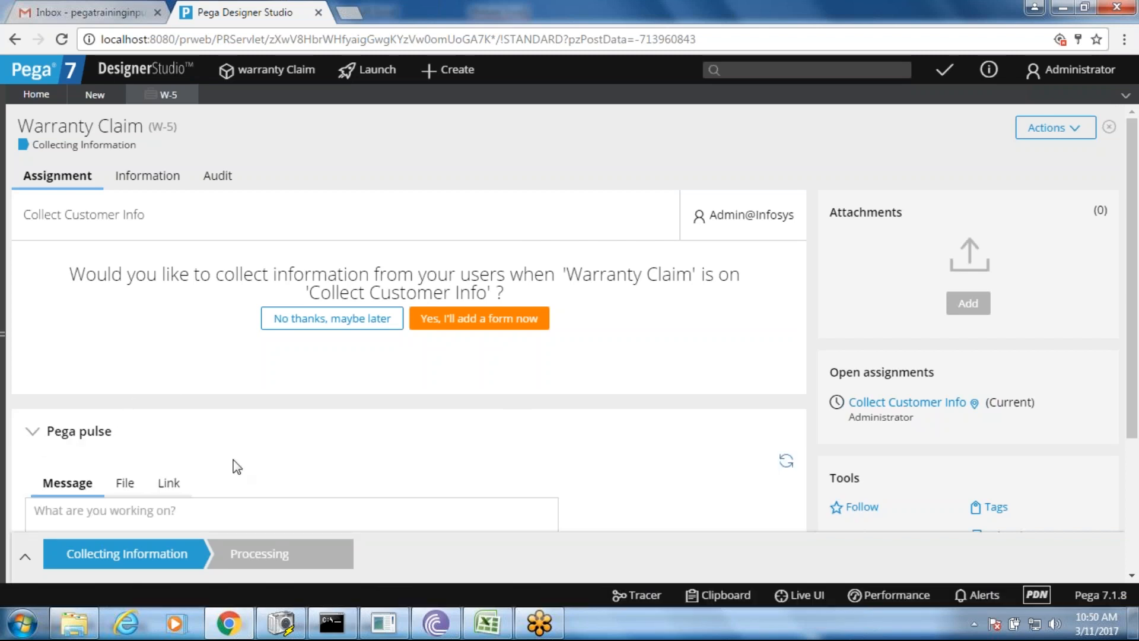
click(208, 515)
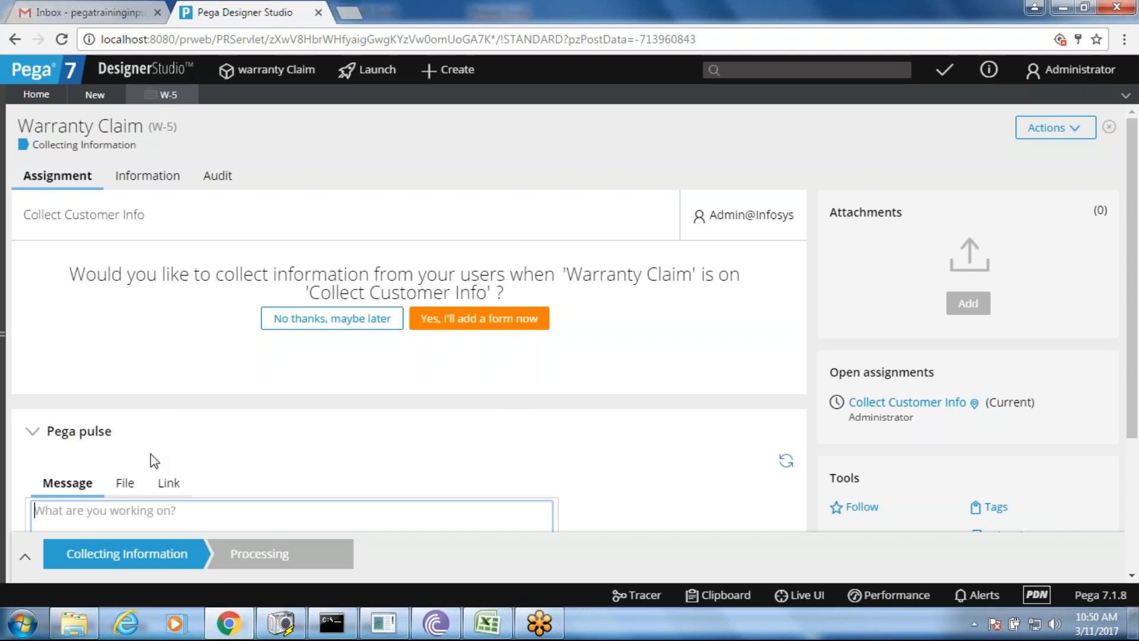
click(94, 437)
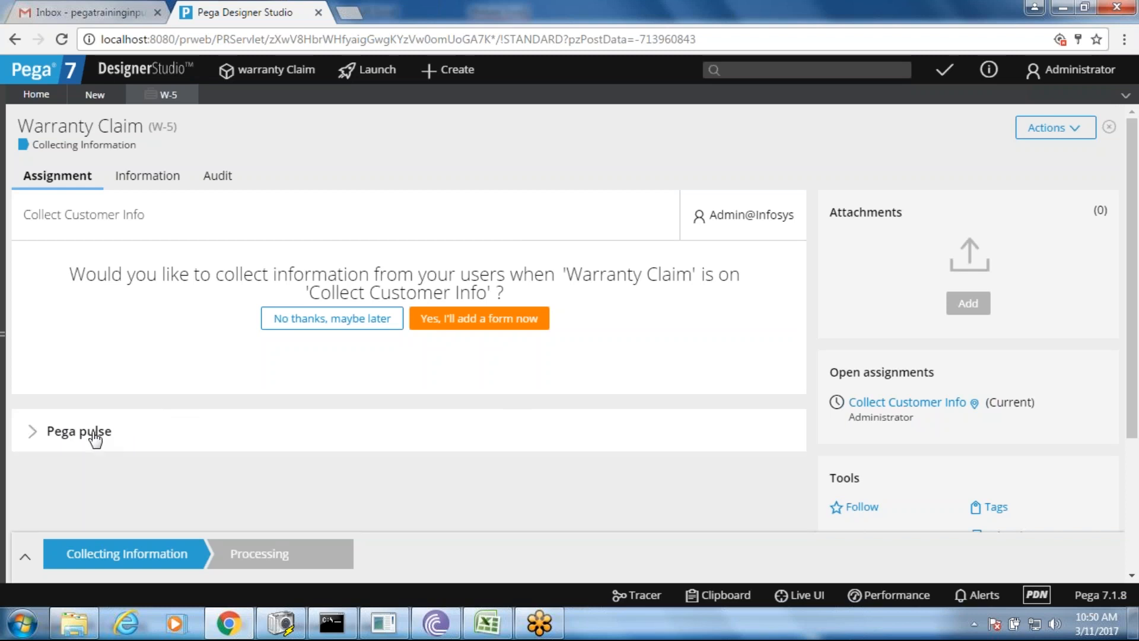
click(95, 439)
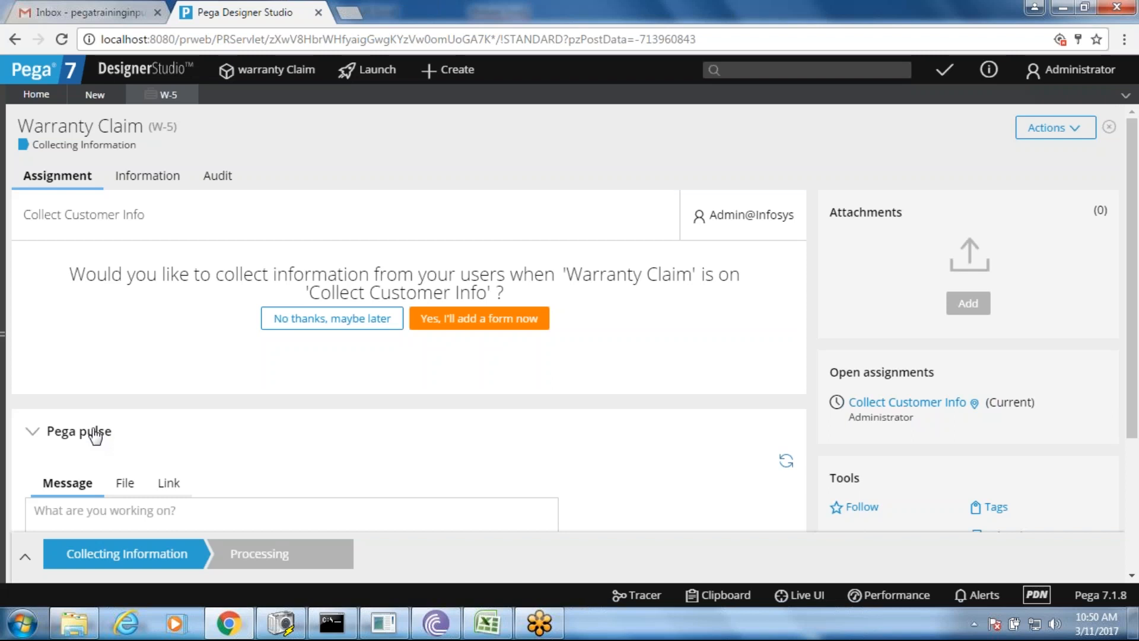
- Review the Test Shape flow and Warranty Claim case W-5, then bring the Excel workbook forward
click(95, 100)
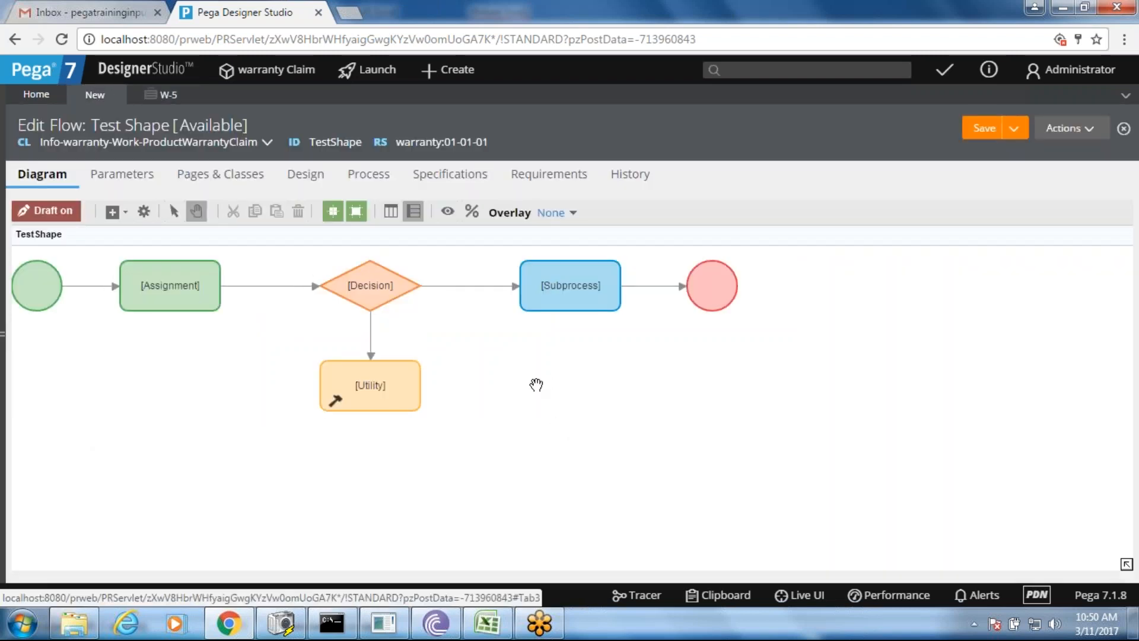
click(481, 631)
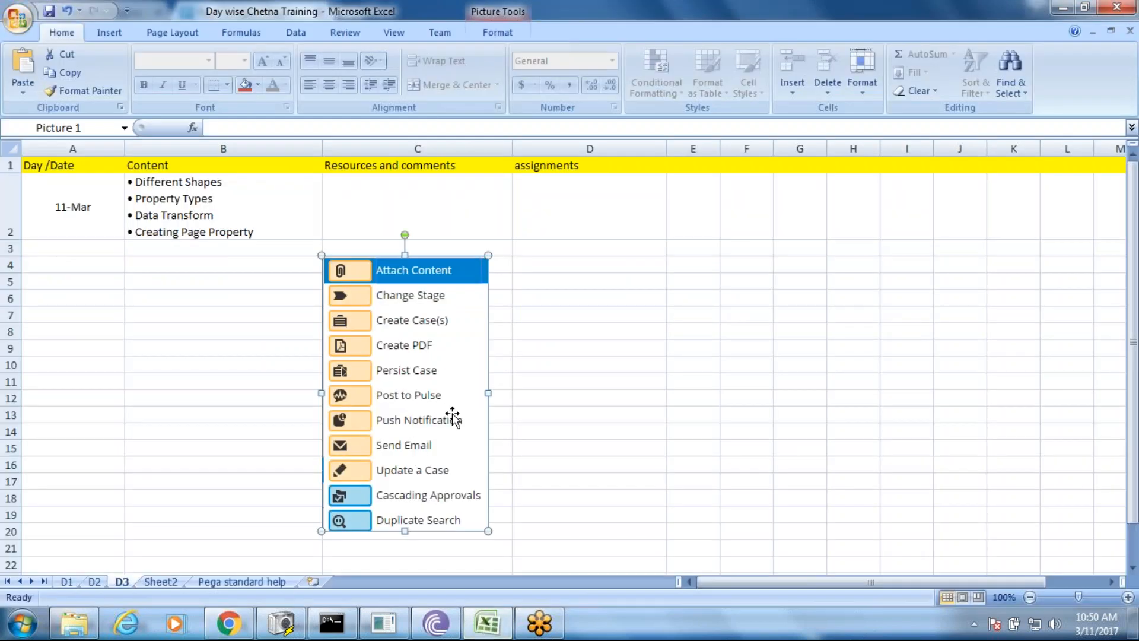
key(alt+Tab)
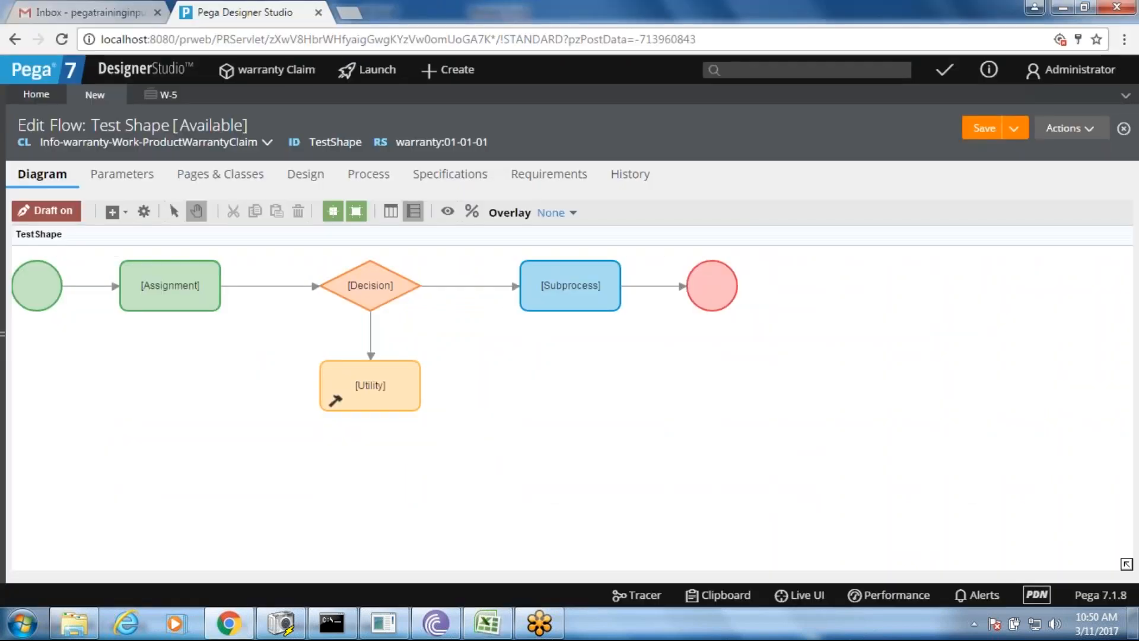
click(166, 95)
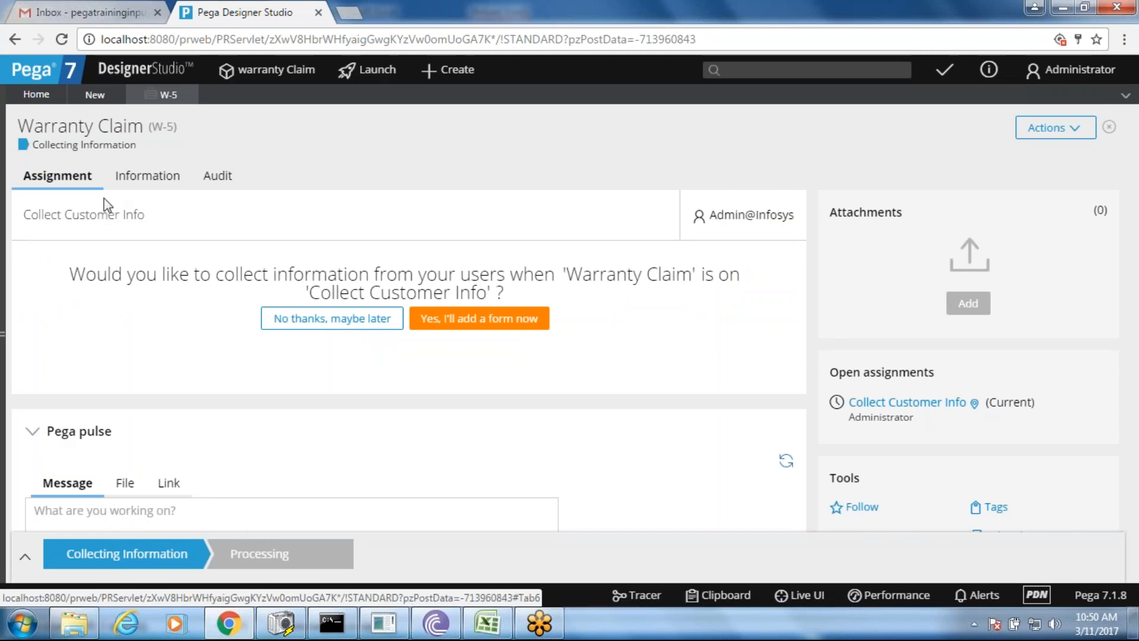
click(94, 97)
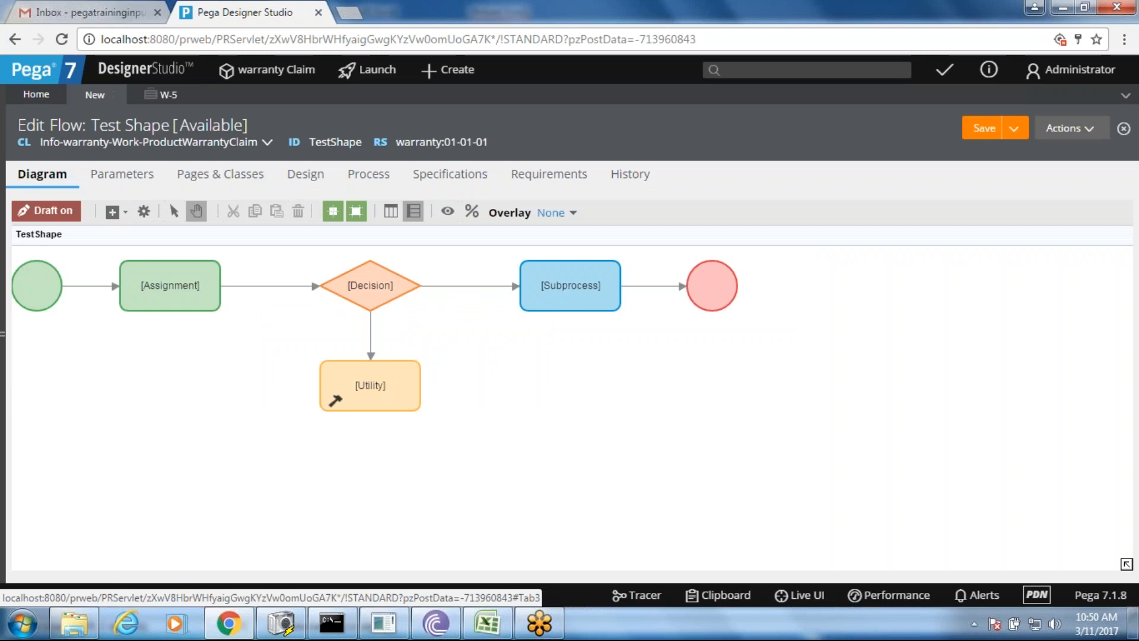
click(513, 629)
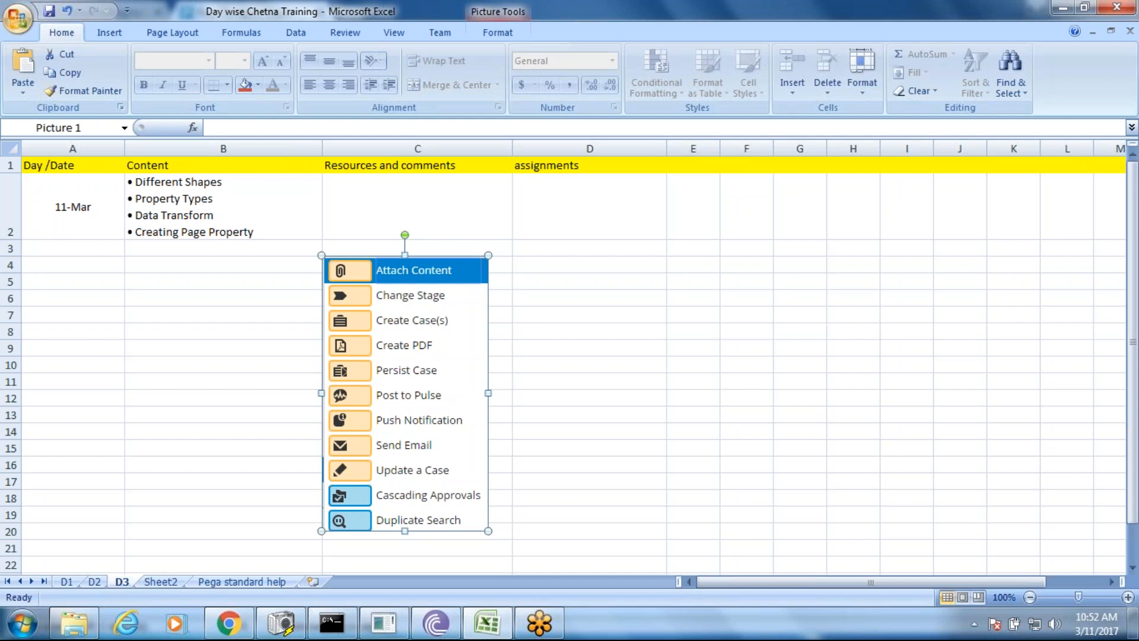
- Refocus the Day wise Chetna Training workbook, then go back to the Pega flow designer
click(688, 16)
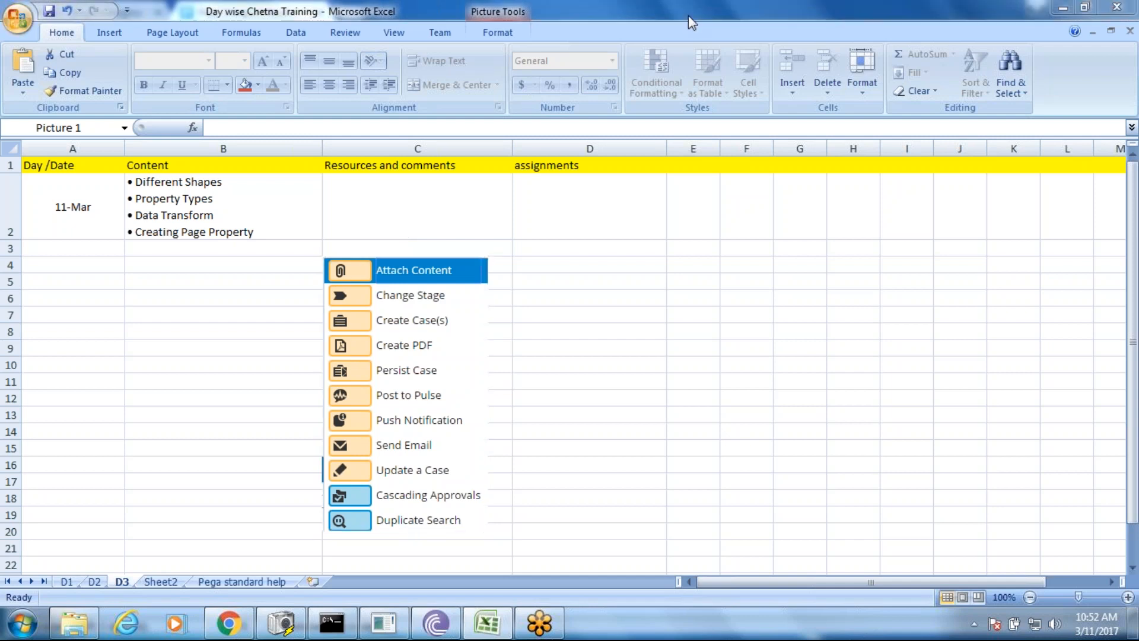
click(688, 15)
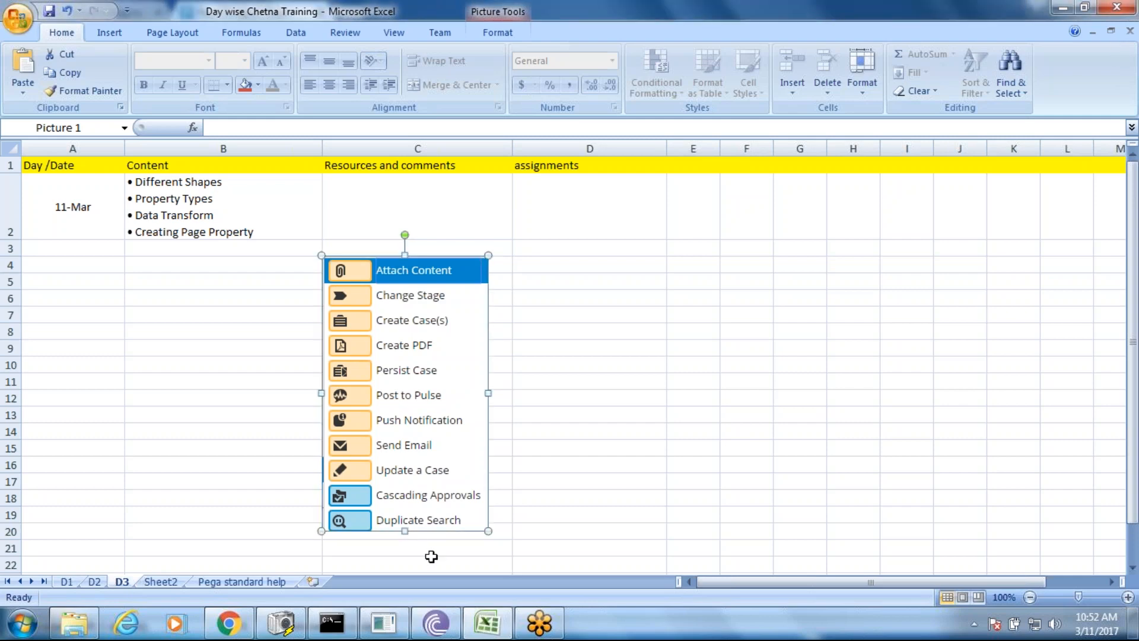
click(228, 623)
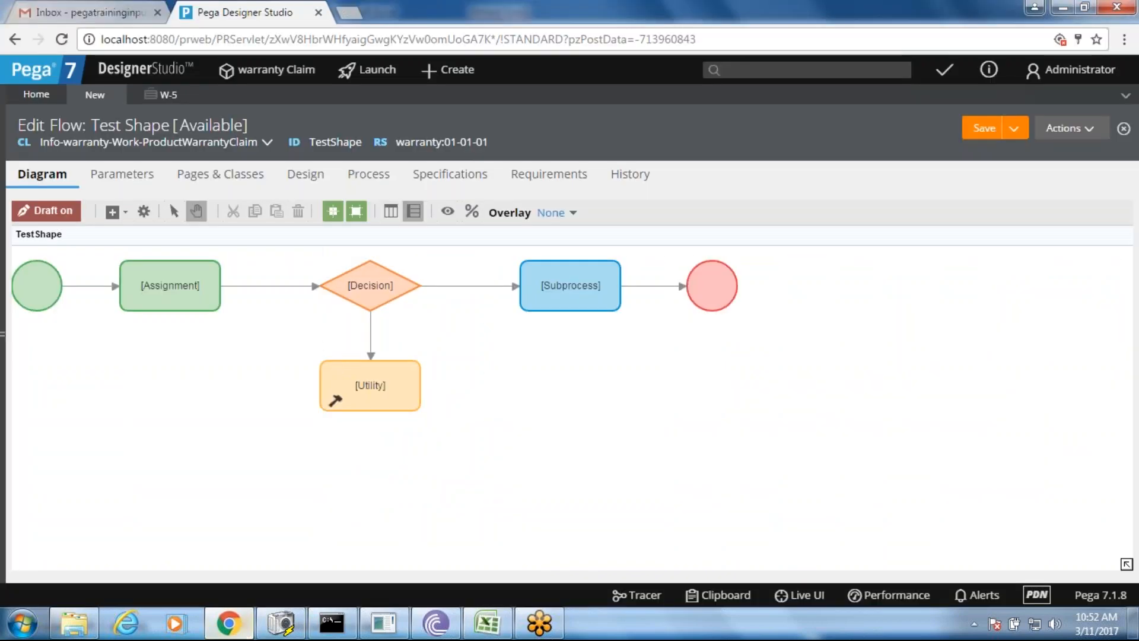
- Capture the Add > Advanced Shapes submenu, Split For Each through Wait, as a screenshot image
right_click(571, 439)
mouse_move(593, 448)
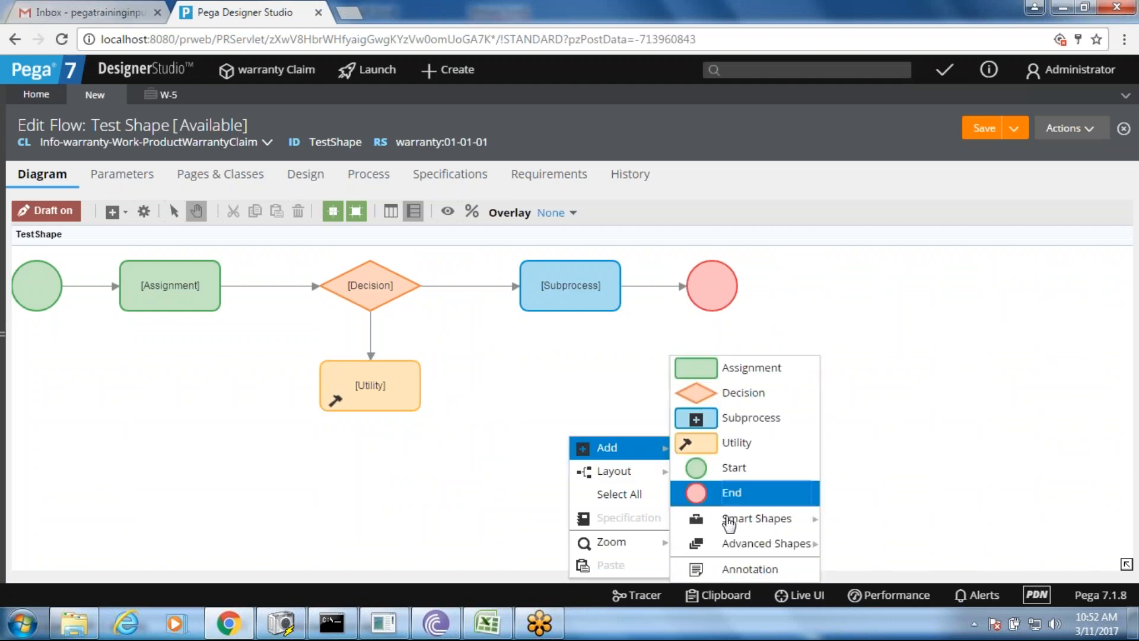
mouse_move(735, 547)
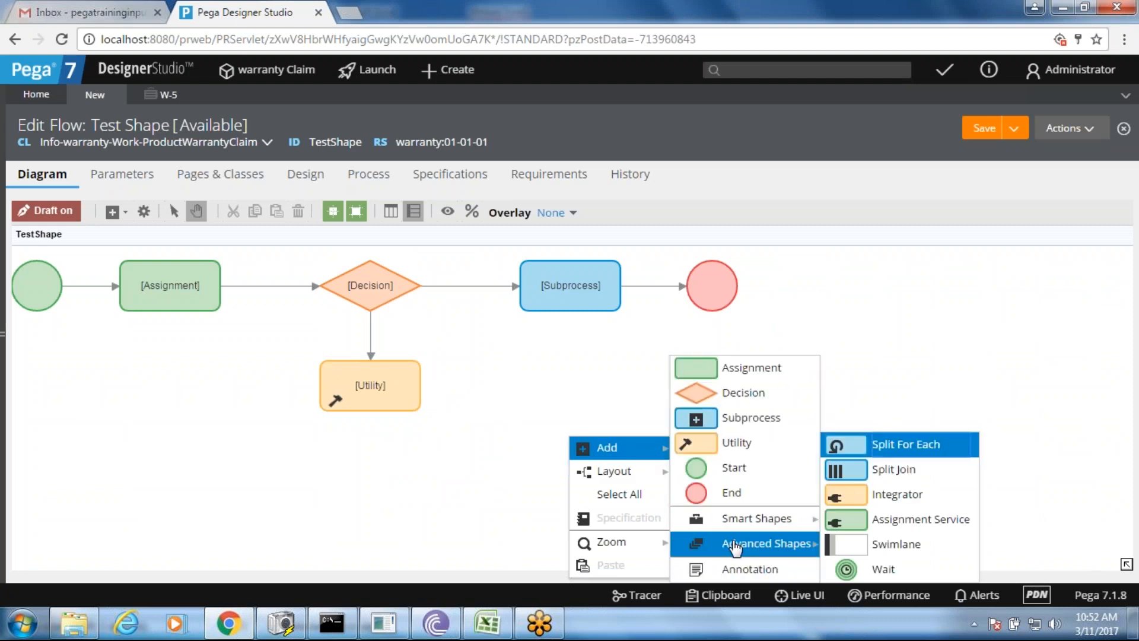
key(Print)
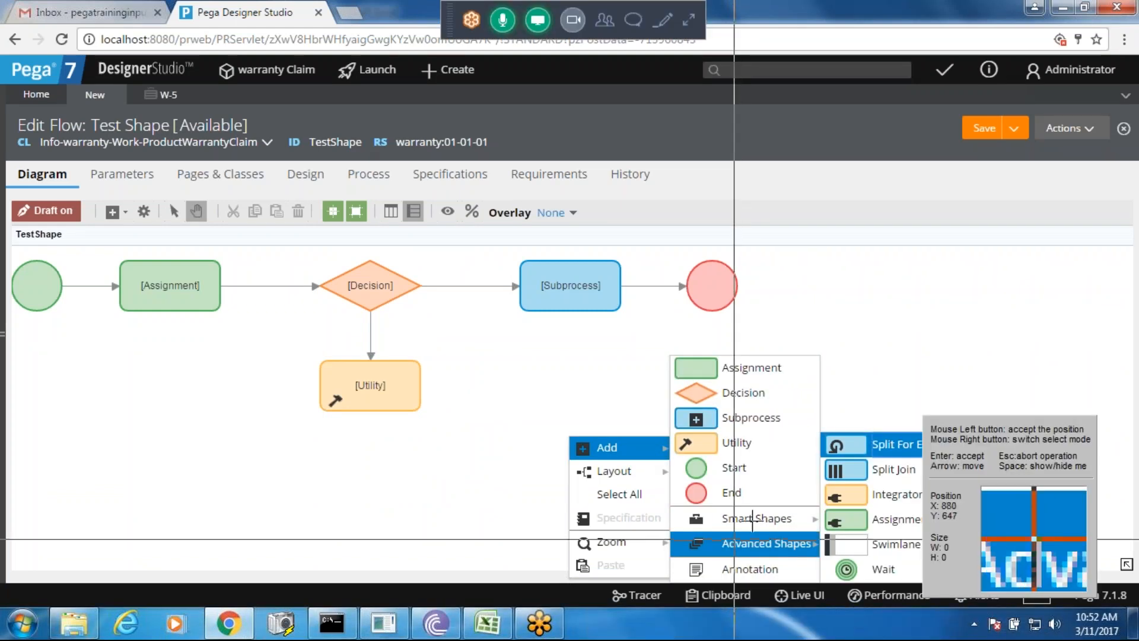
drag(822, 435, 979, 581)
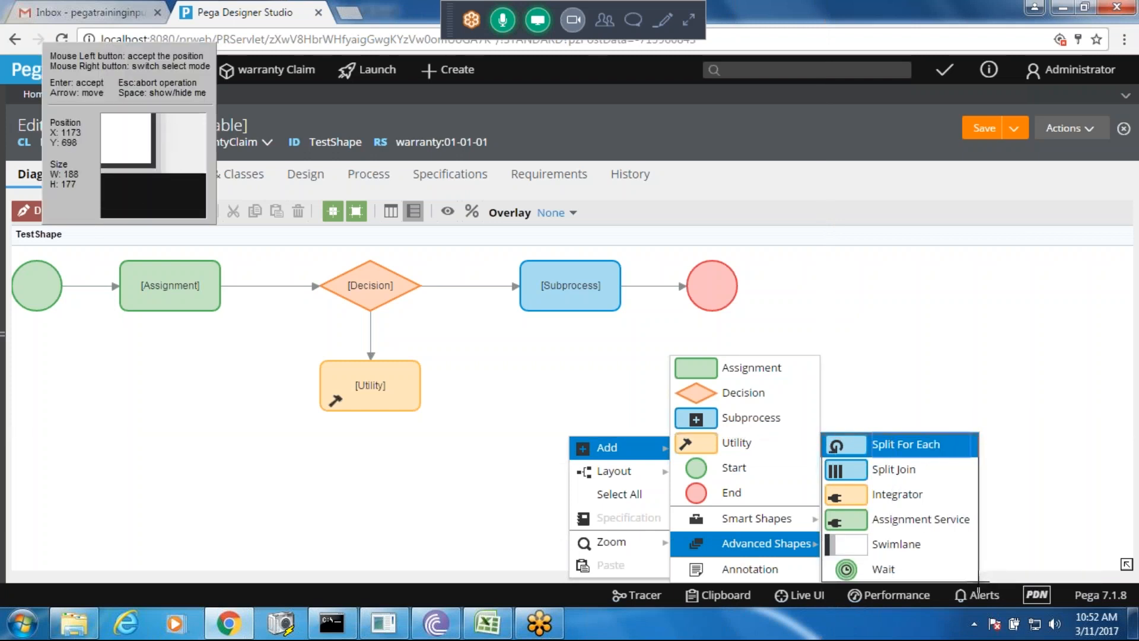
click(979, 582)
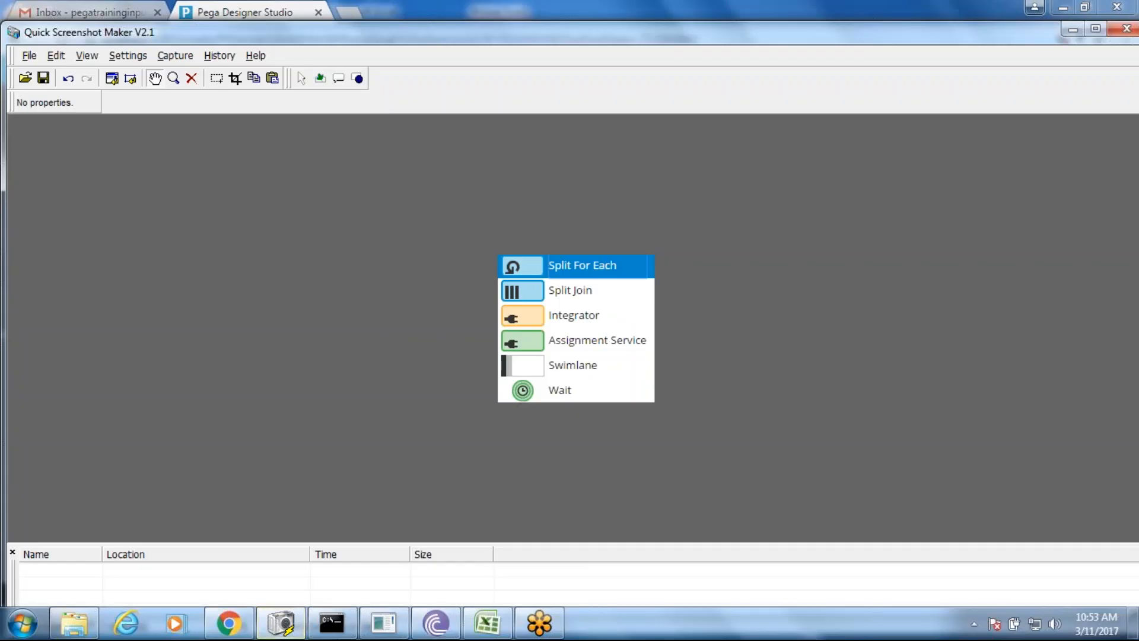
click(486, 624)
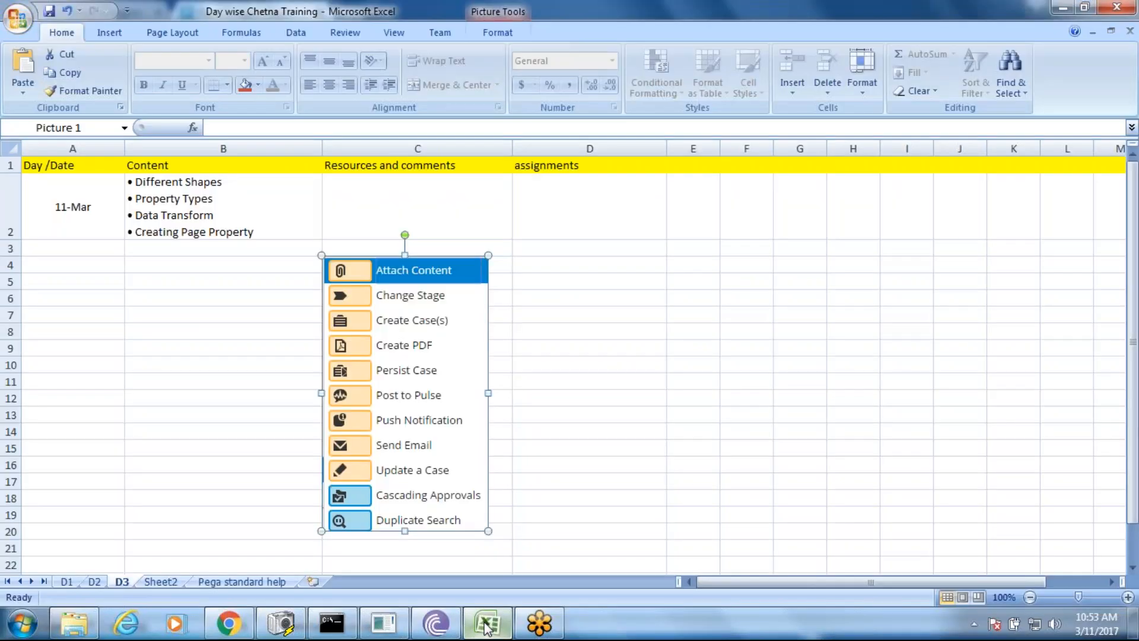
- Paste the Advanced Shapes image at D4 and label C3 'Smart Shapes' and D3 'Advanced Shapes'
click(605, 270)
key(ctrl+v)
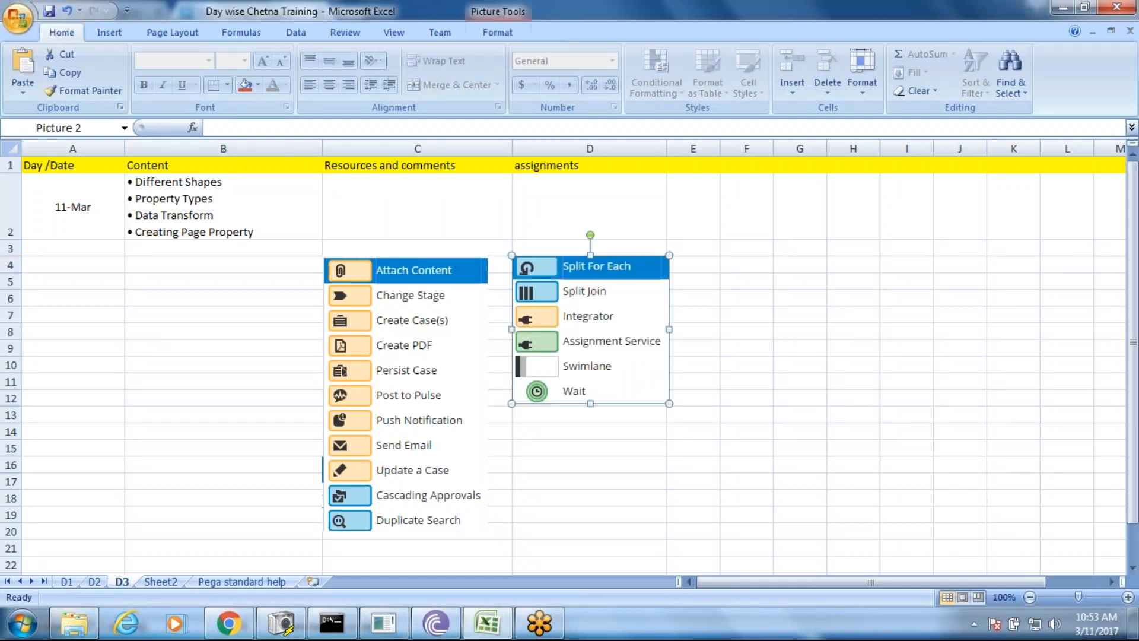
click(417, 248)
text(Smart Shape)
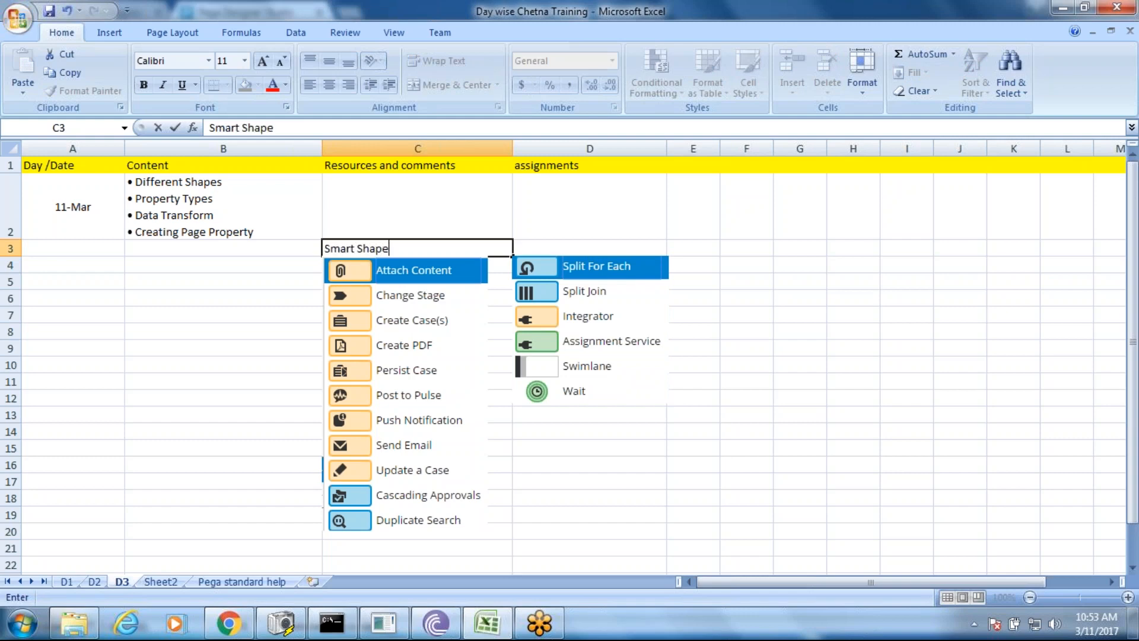
text(s)
click(593, 242)
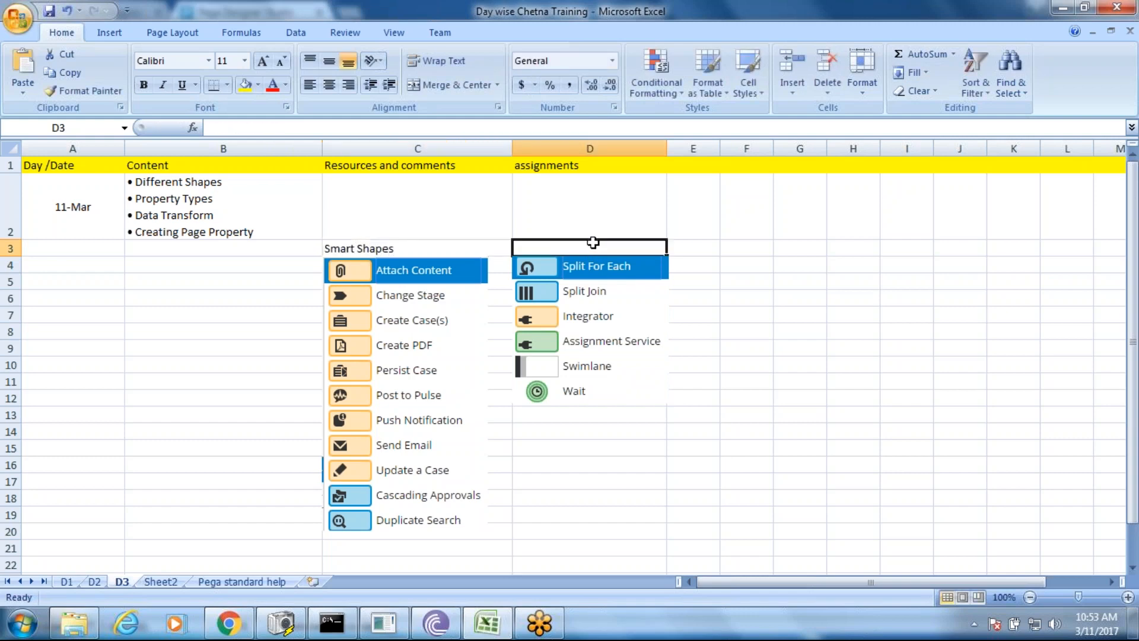
text(Adv)
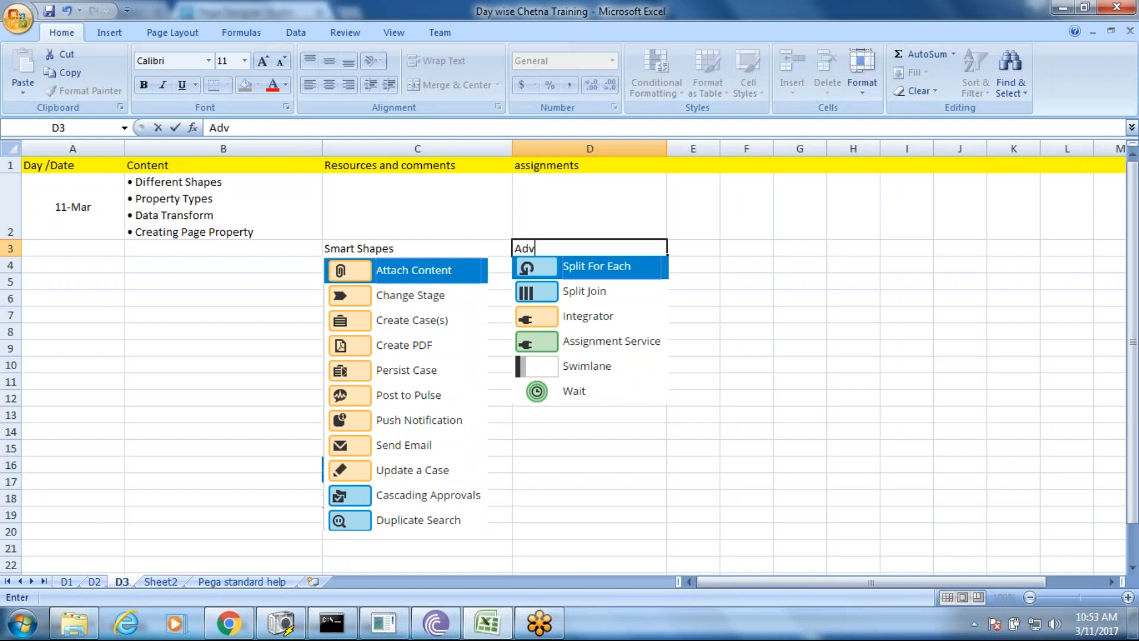
text(anced Sha)
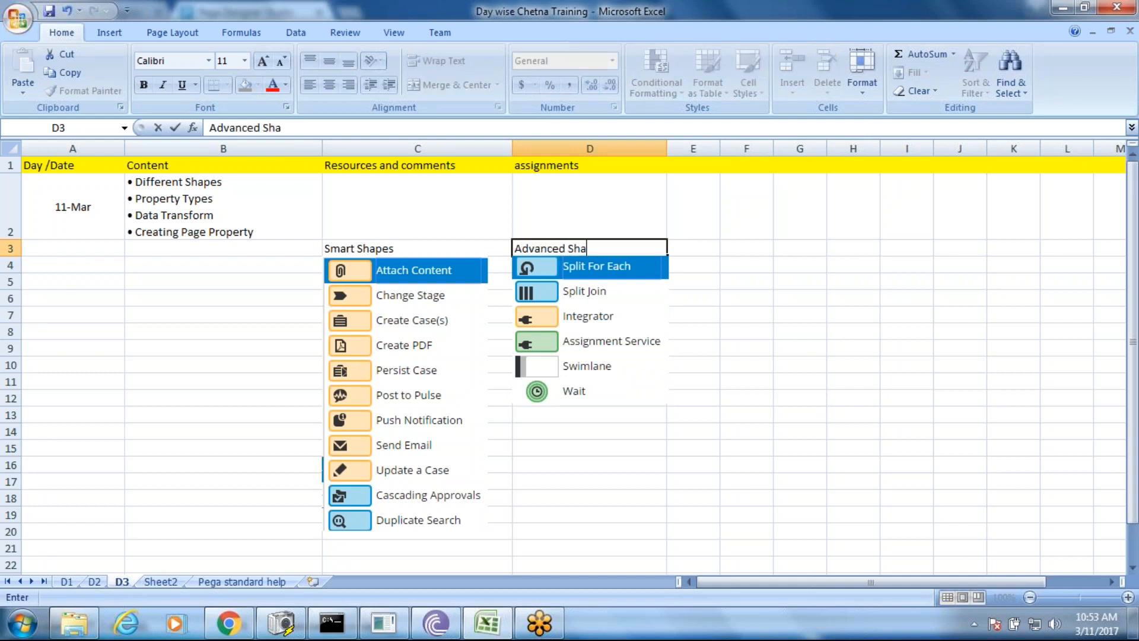
text(pes)
click(747, 382)
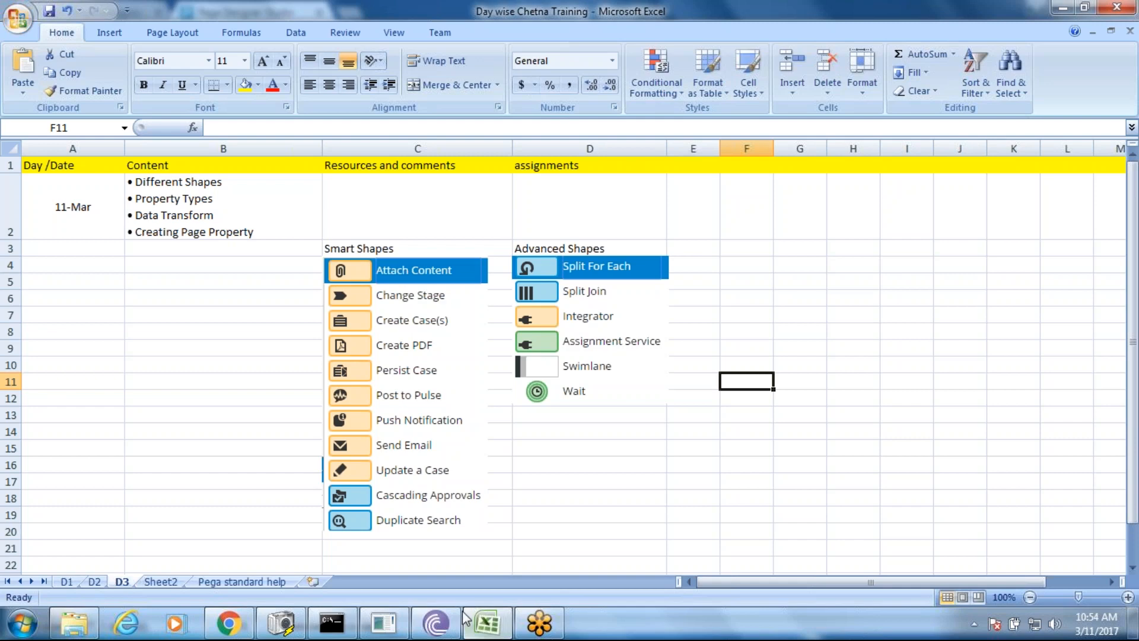
- Add loose Integrator and Split Join shapes from Advanced Shapes onto the Test Shape canvas
mouse_move(392, 625)
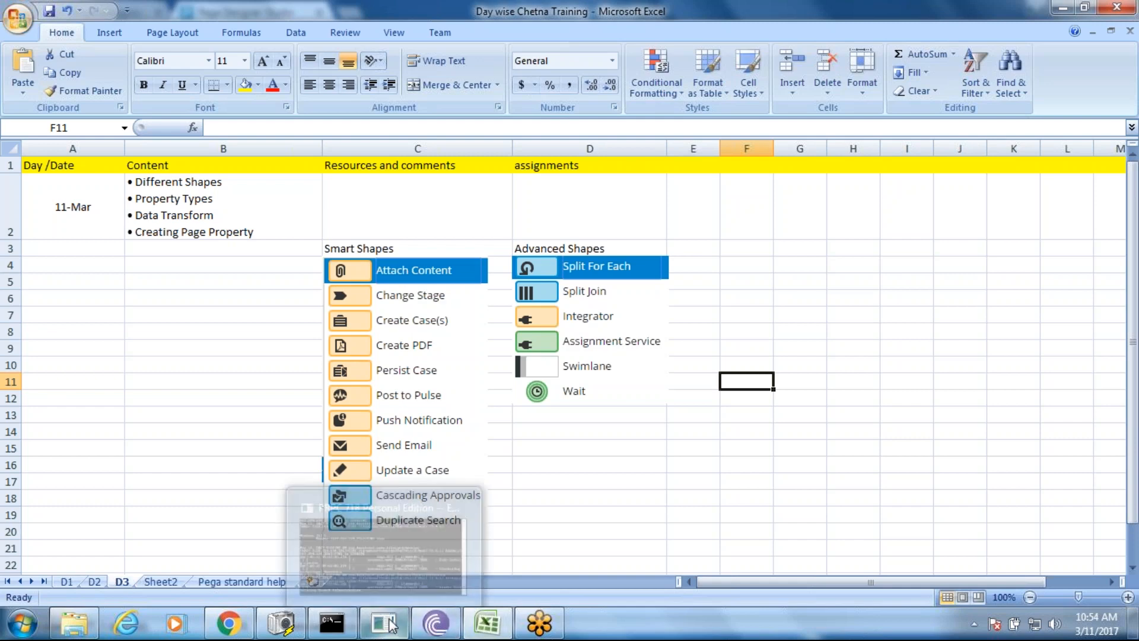
click(245, 623)
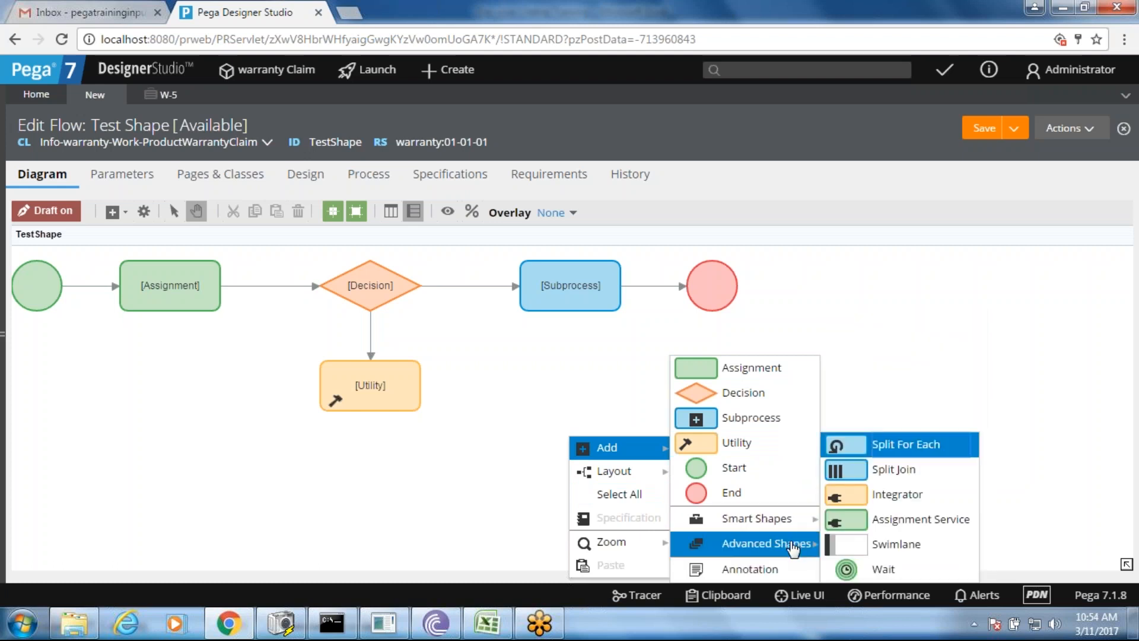
mouse_move(789, 519)
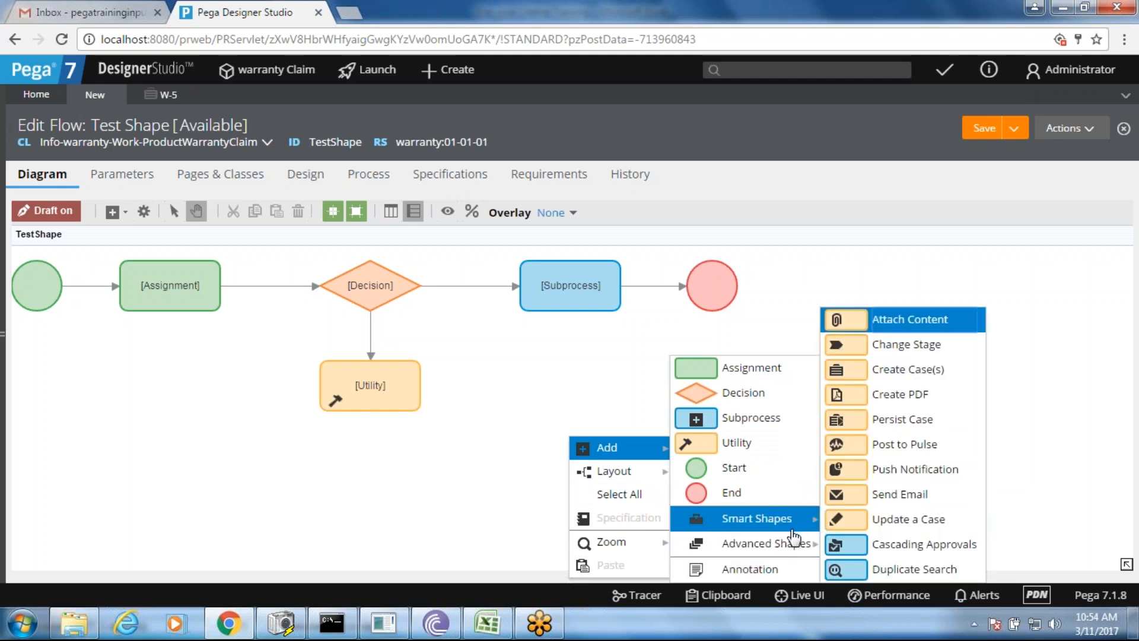
mouse_move(794, 546)
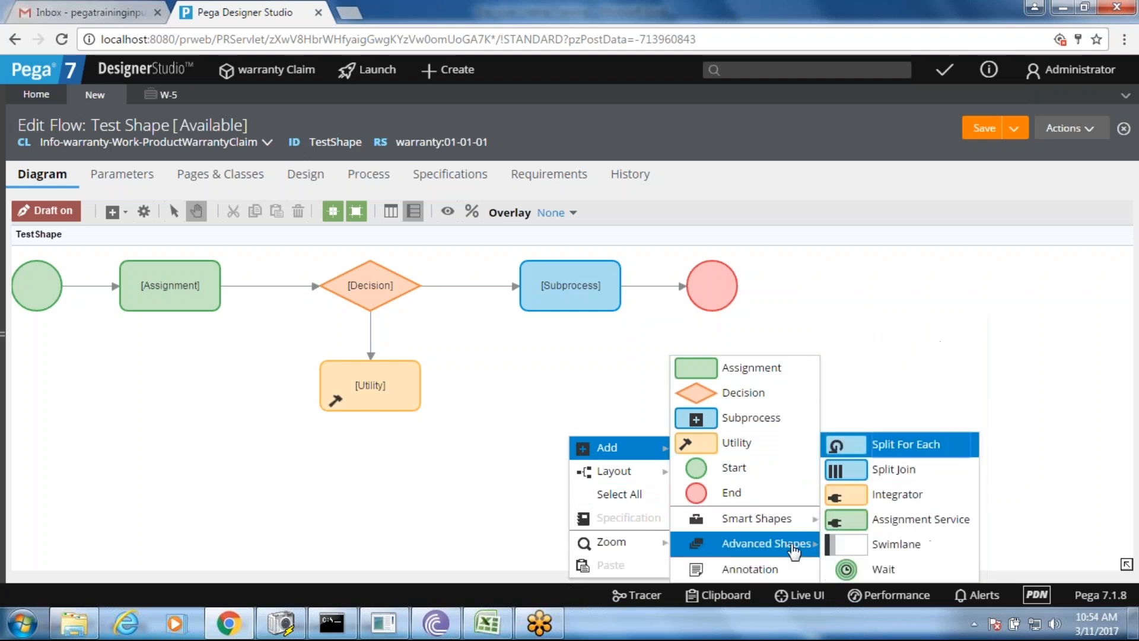
click(886, 495)
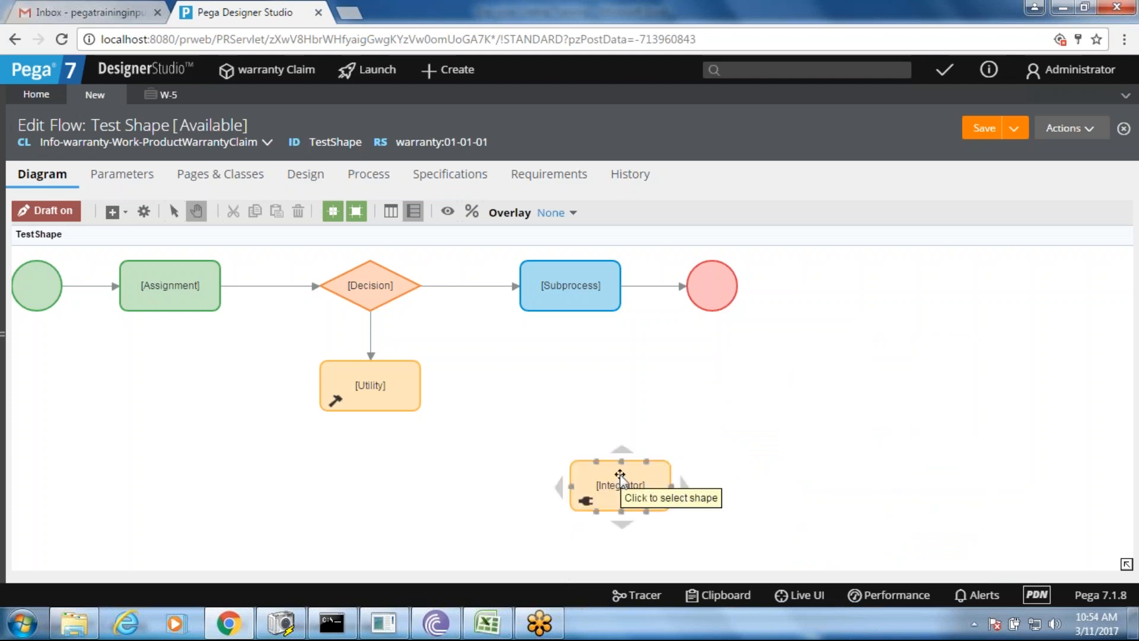
right_click(704, 382)
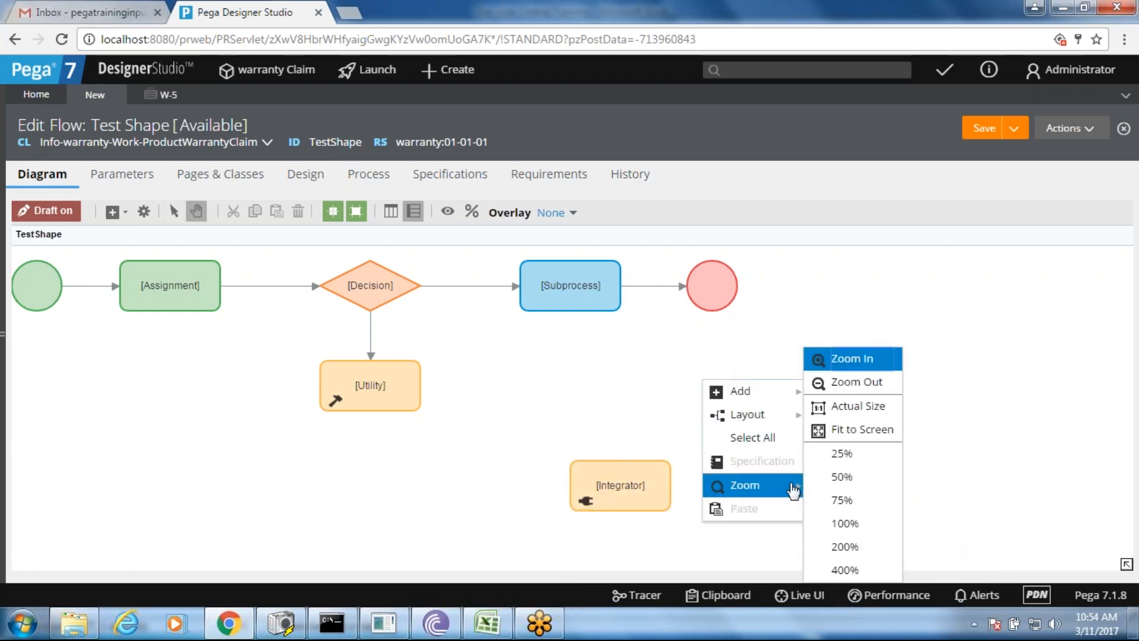
mouse_move(786, 423)
mouse_move(764, 393)
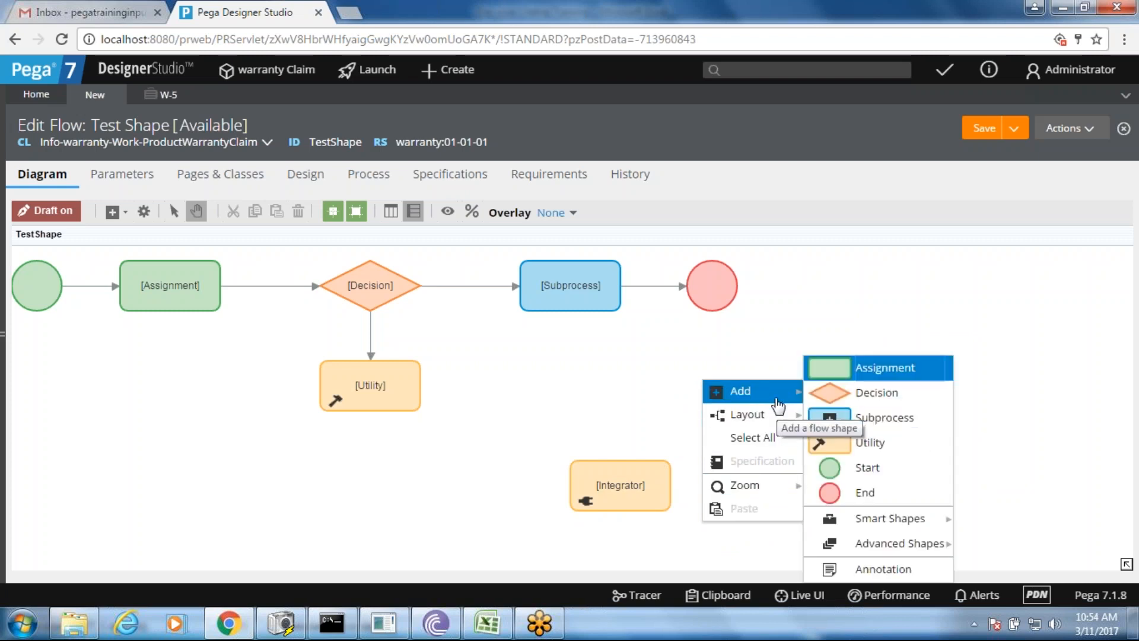
mouse_move(940, 529)
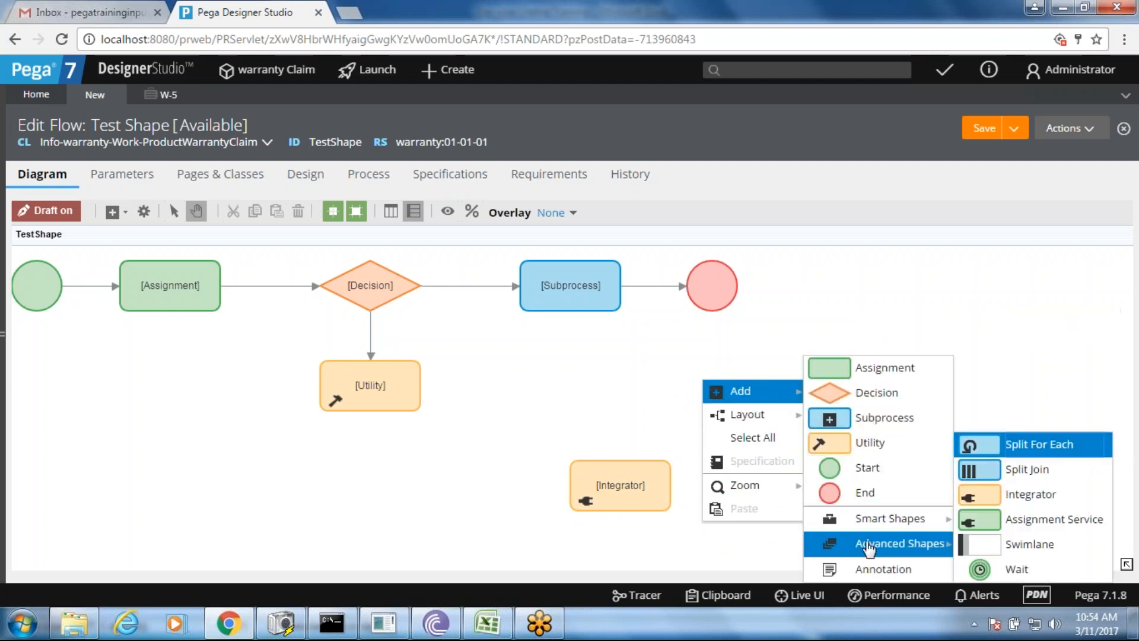
click(986, 470)
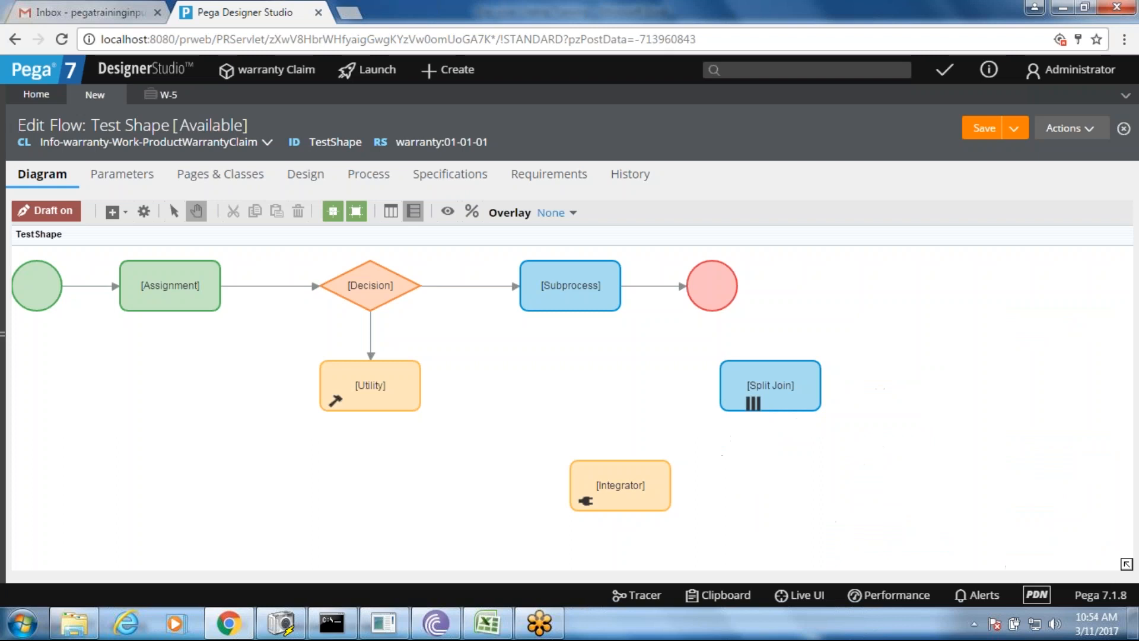
double_click(546, 295)
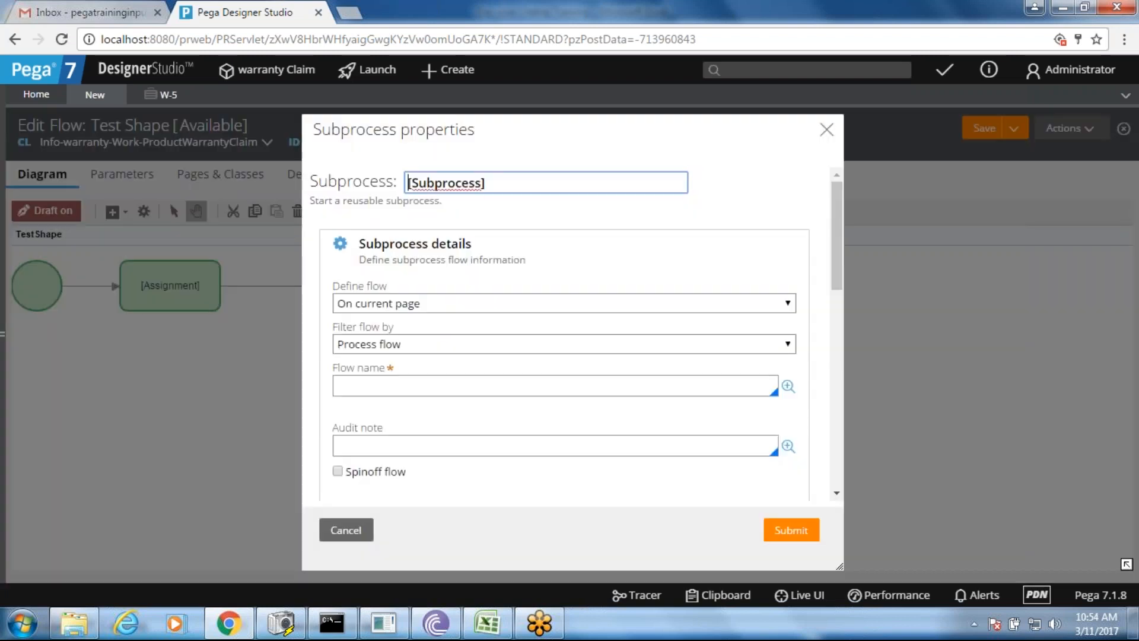
click(392, 386)
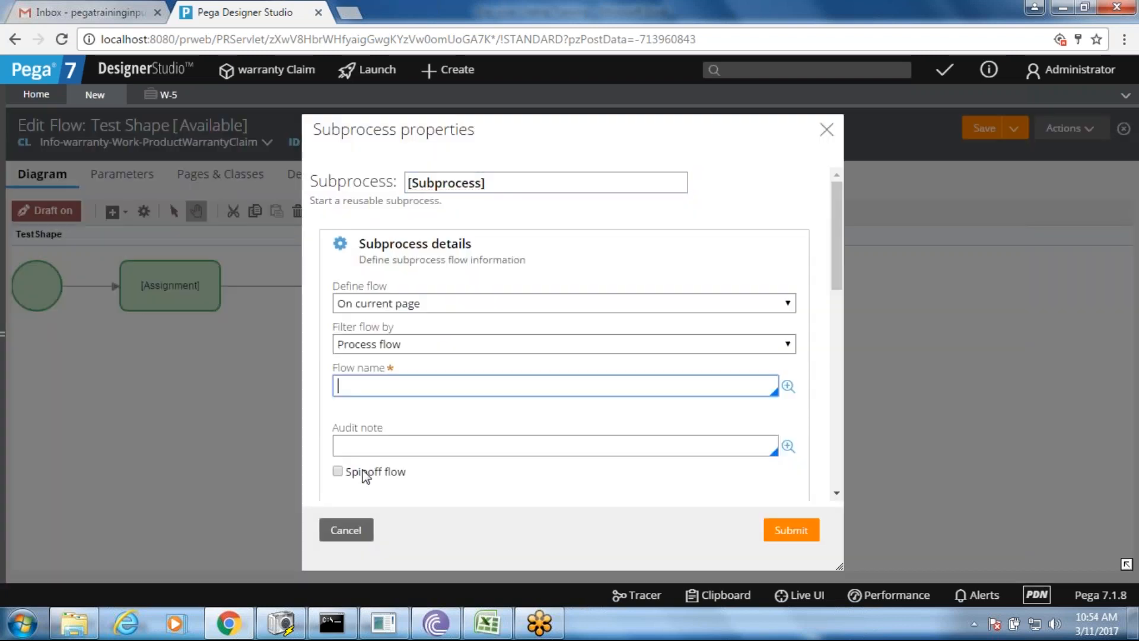
click(340, 471)
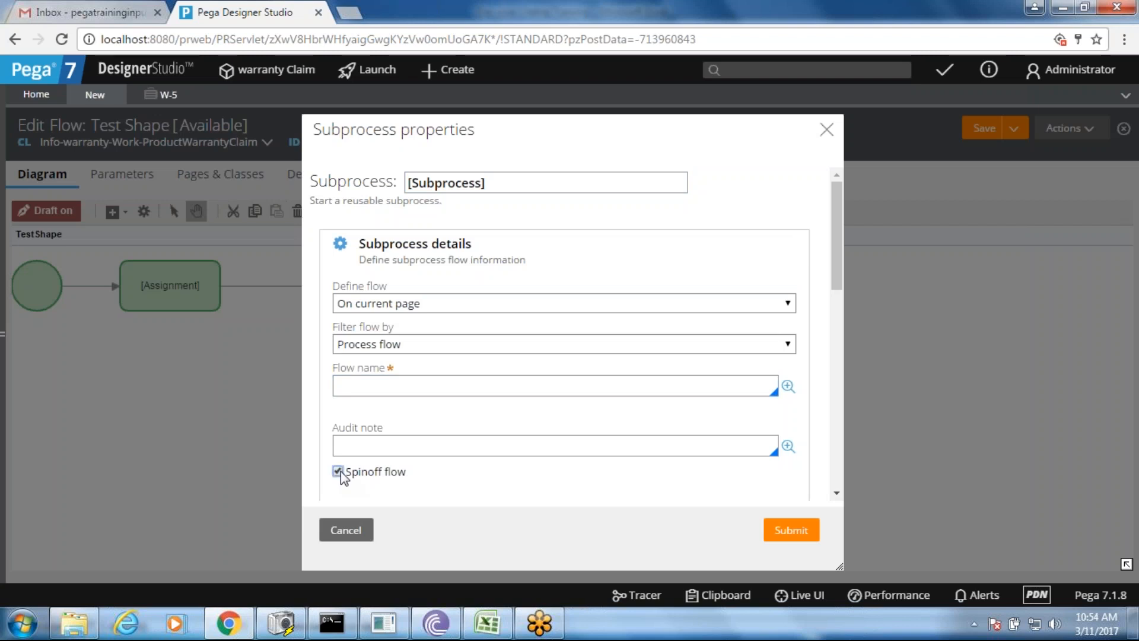
click(346, 531)
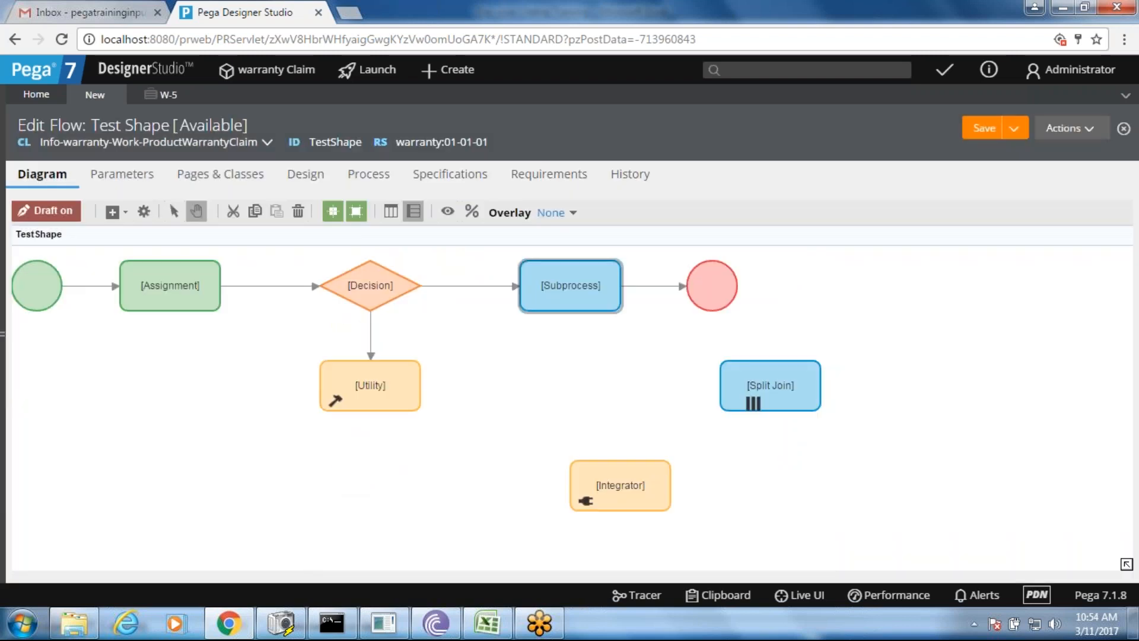
- Select the Split Join shape on the Test Shape flow canvas
click(746, 396)
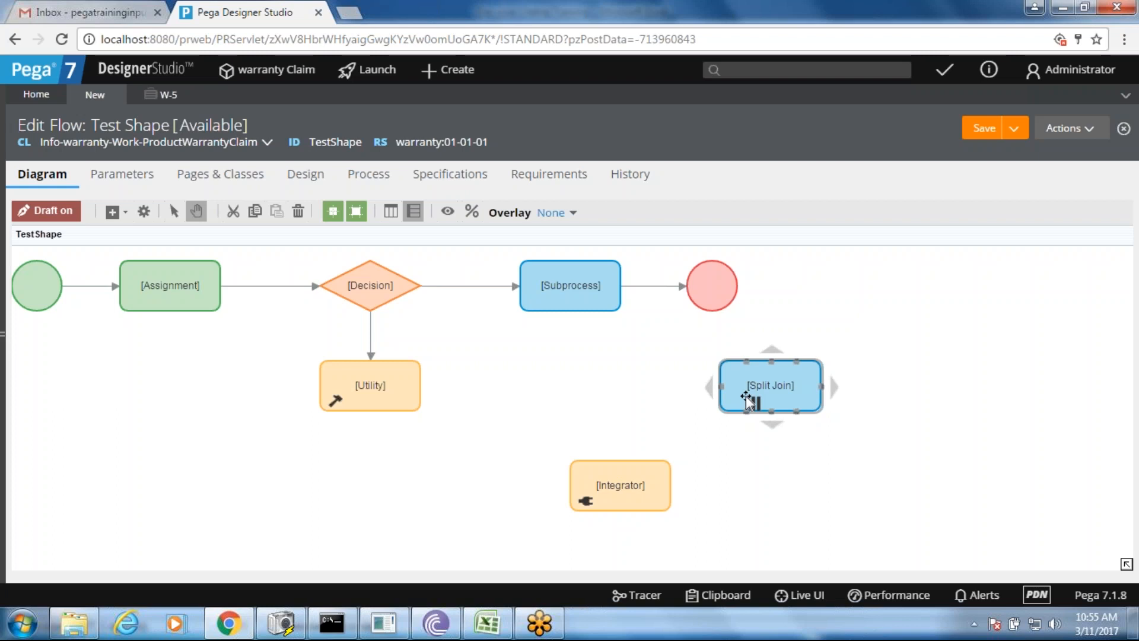
double_click(620, 485)
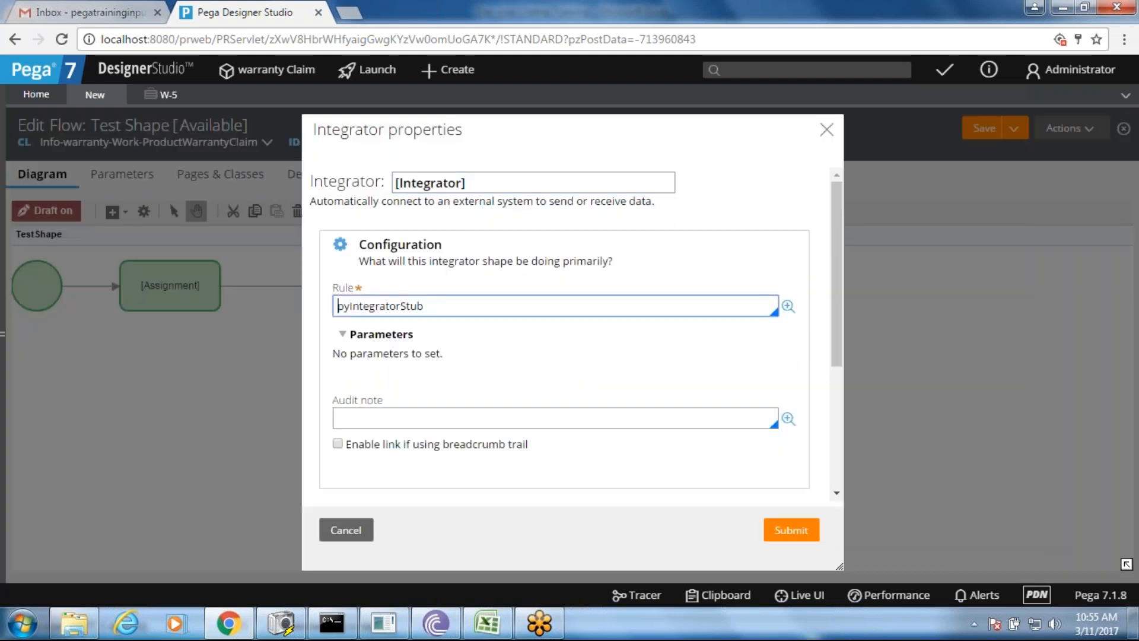
click(583, 314)
click(788, 306)
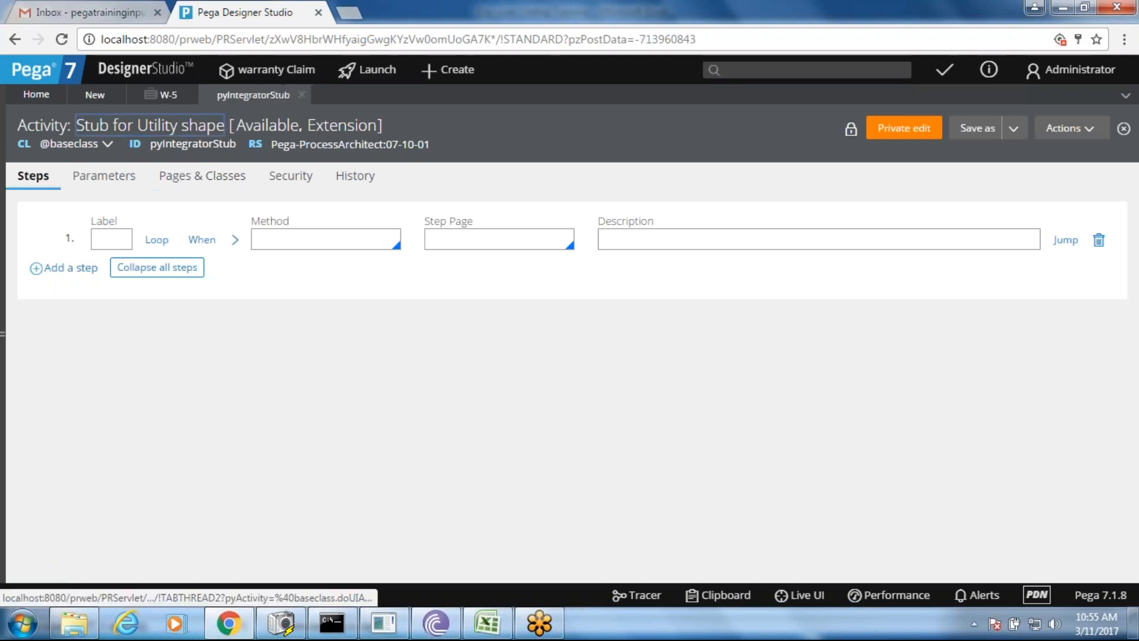
click(303, 93)
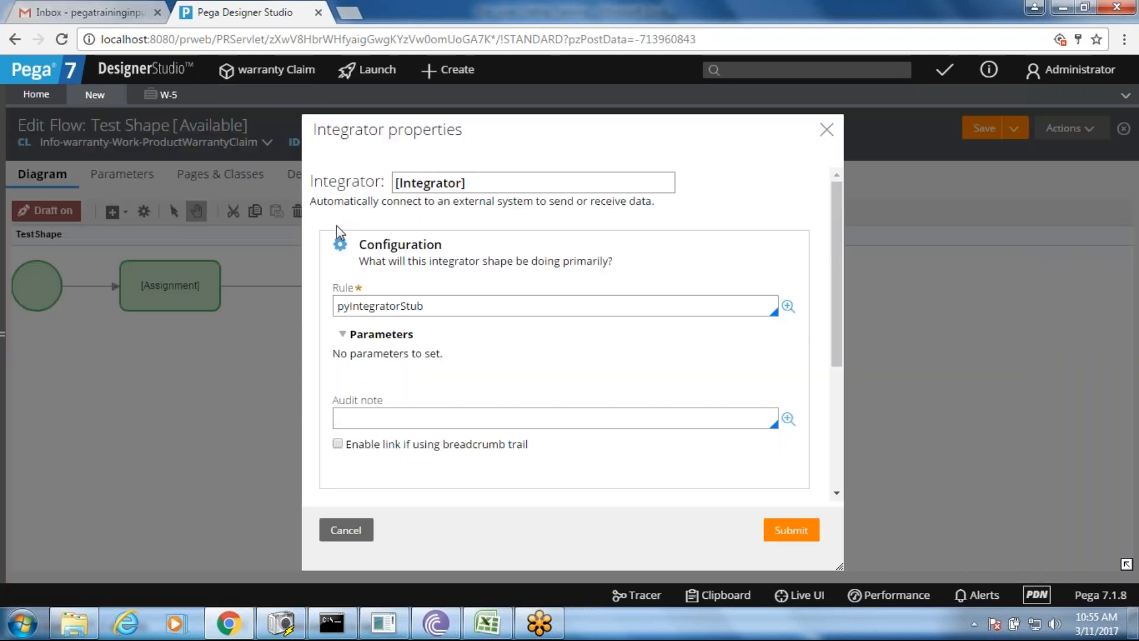
click(344, 531)
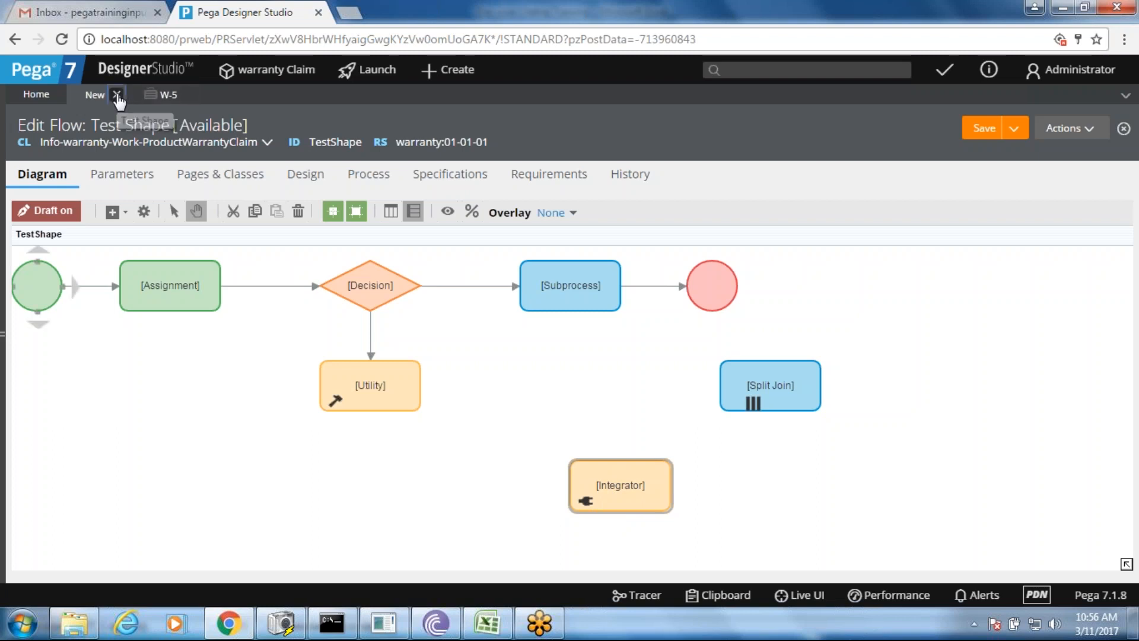
- Close the Test Shape flow discarding unsaved changes, close case W-5, and return to Excel
click(117, 95)
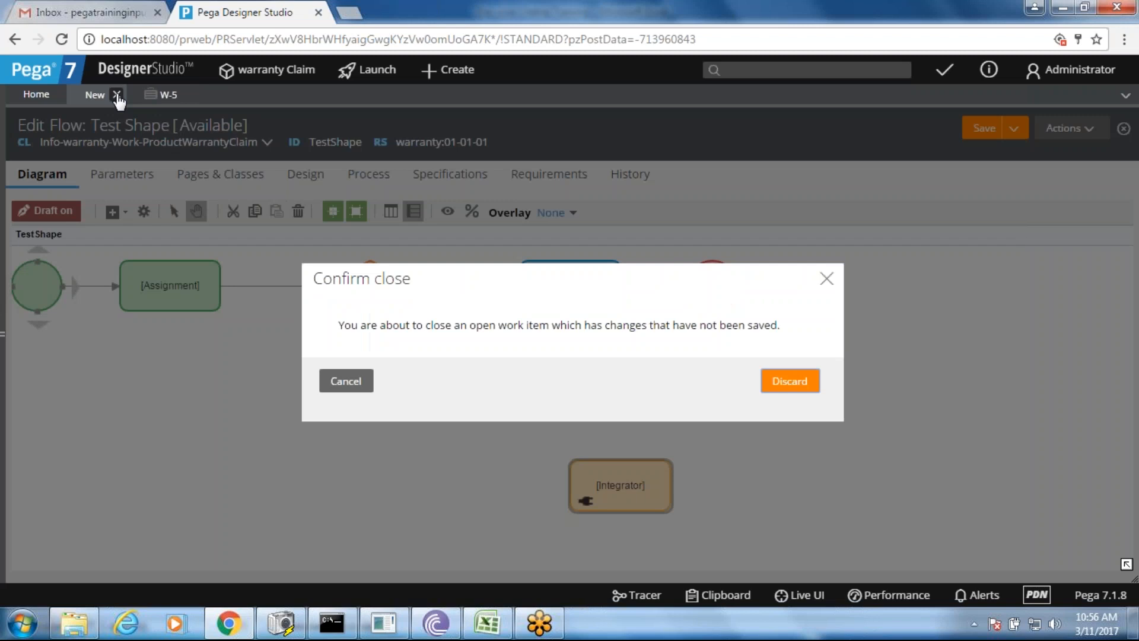
click(790, 387)
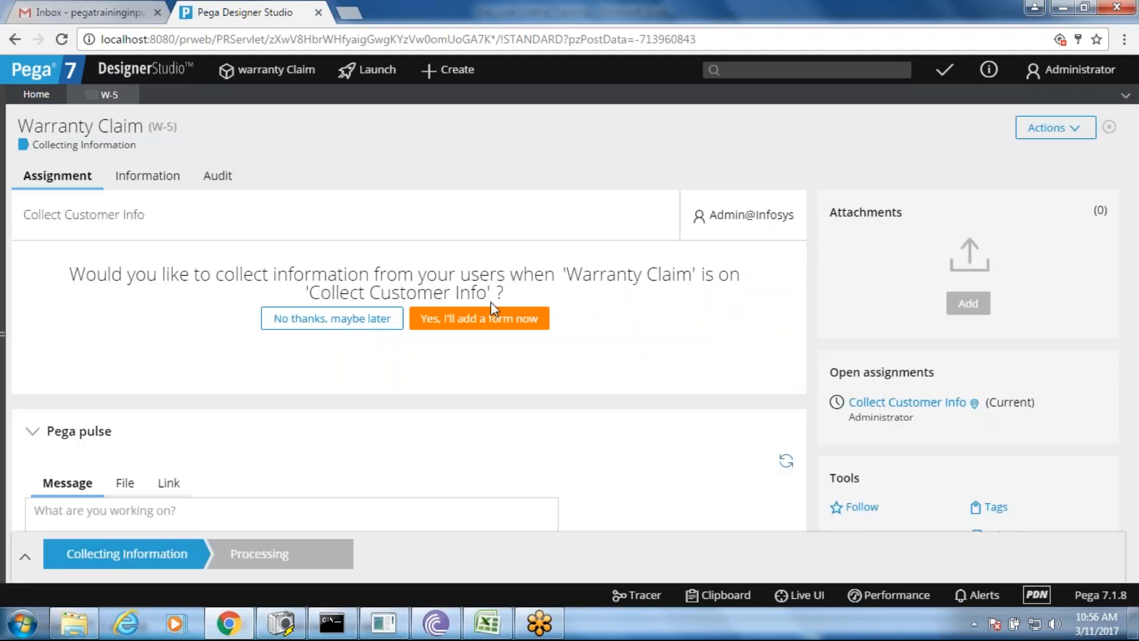
click(130, 95)
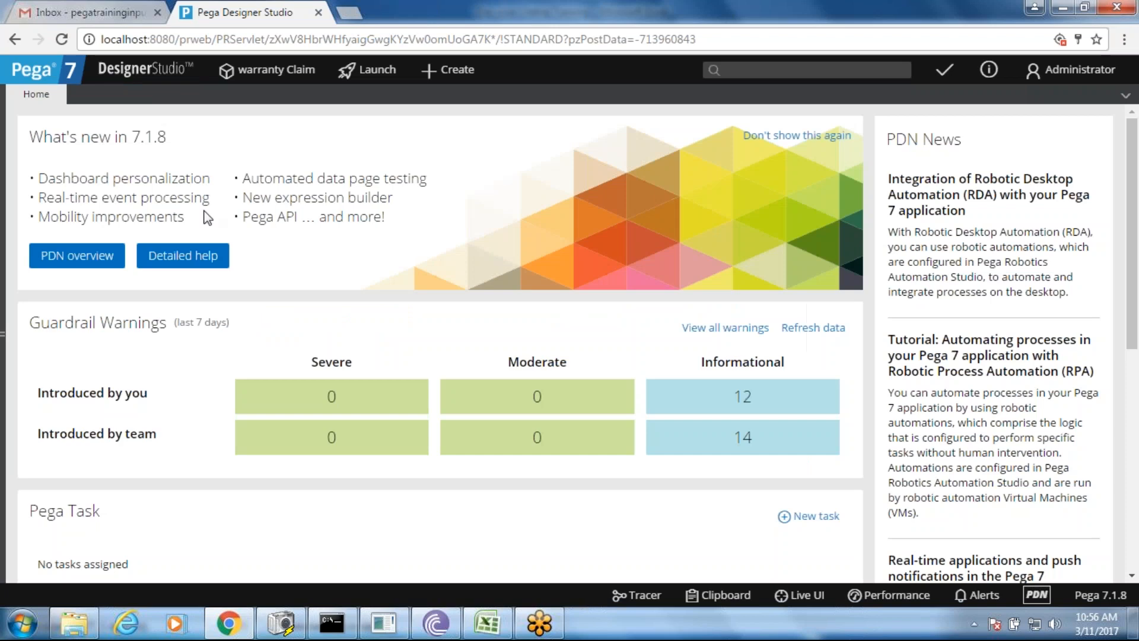
click(500, 627)
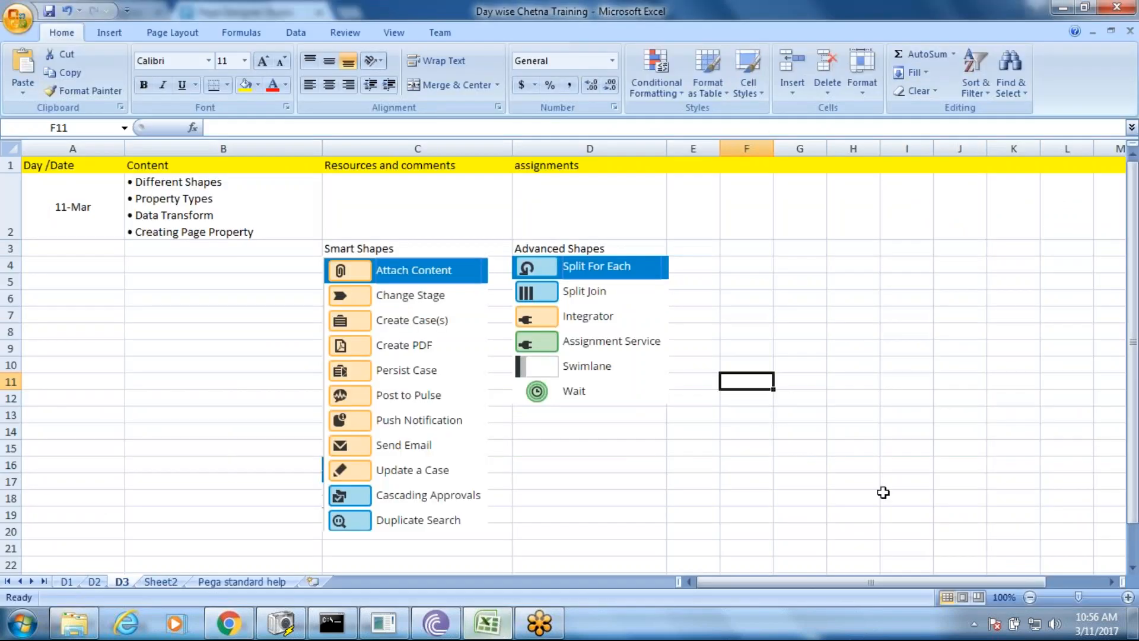
- Type the heading 'Property Modes' into cell B21 and format it bold
drag(1132, 293, 1132, 309)
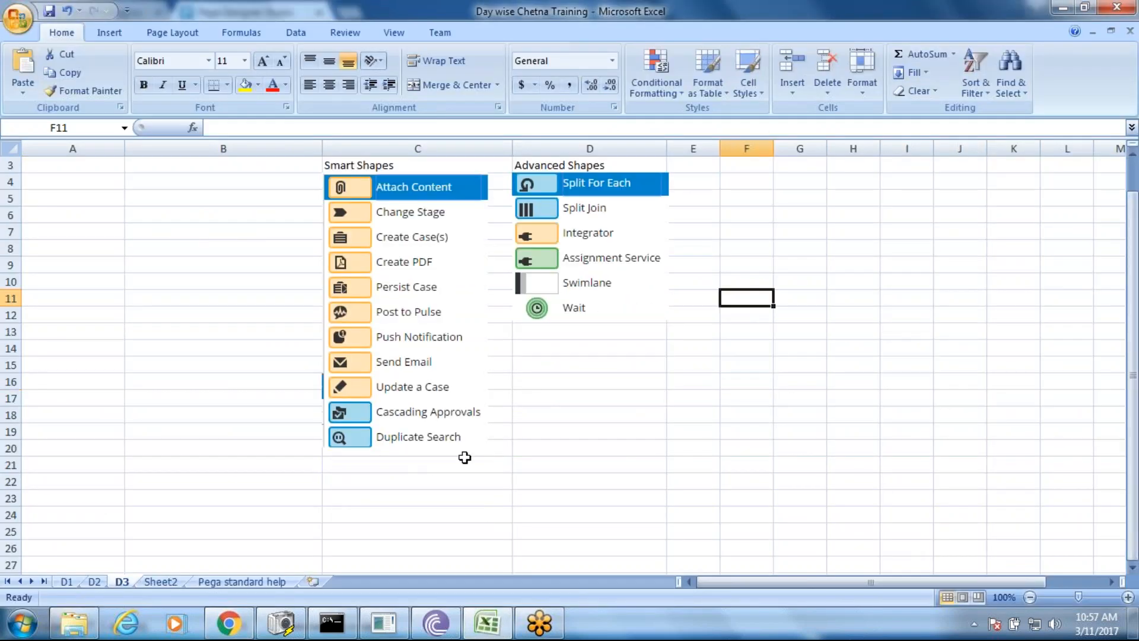
click(189, 463)
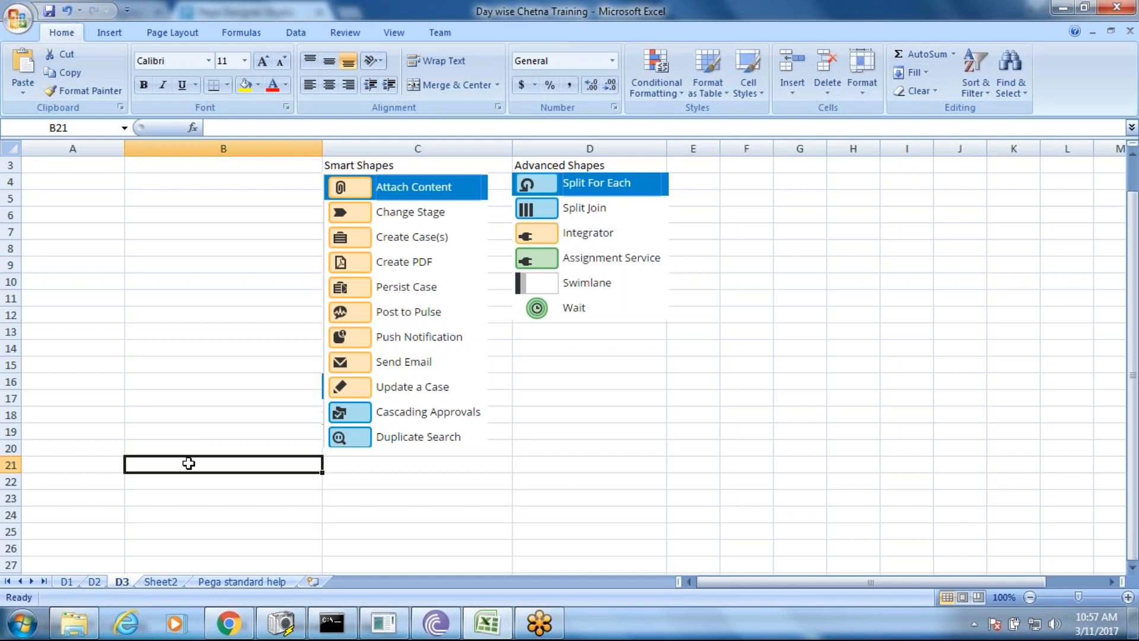
double_click(189, 463)
text(Property Modes)
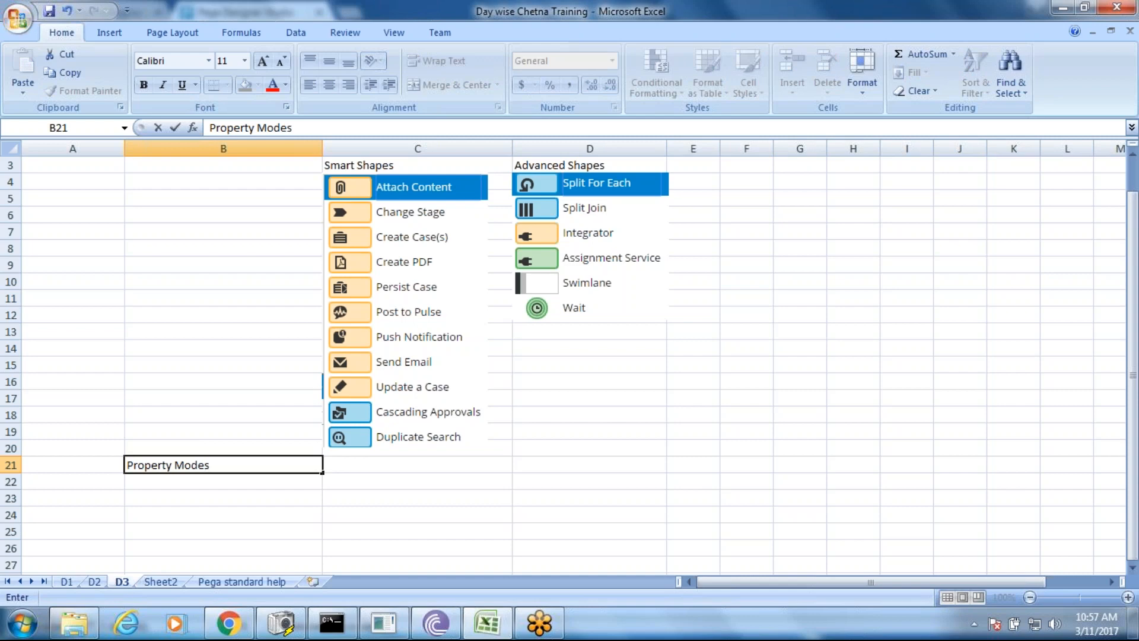
key(shift+Left)
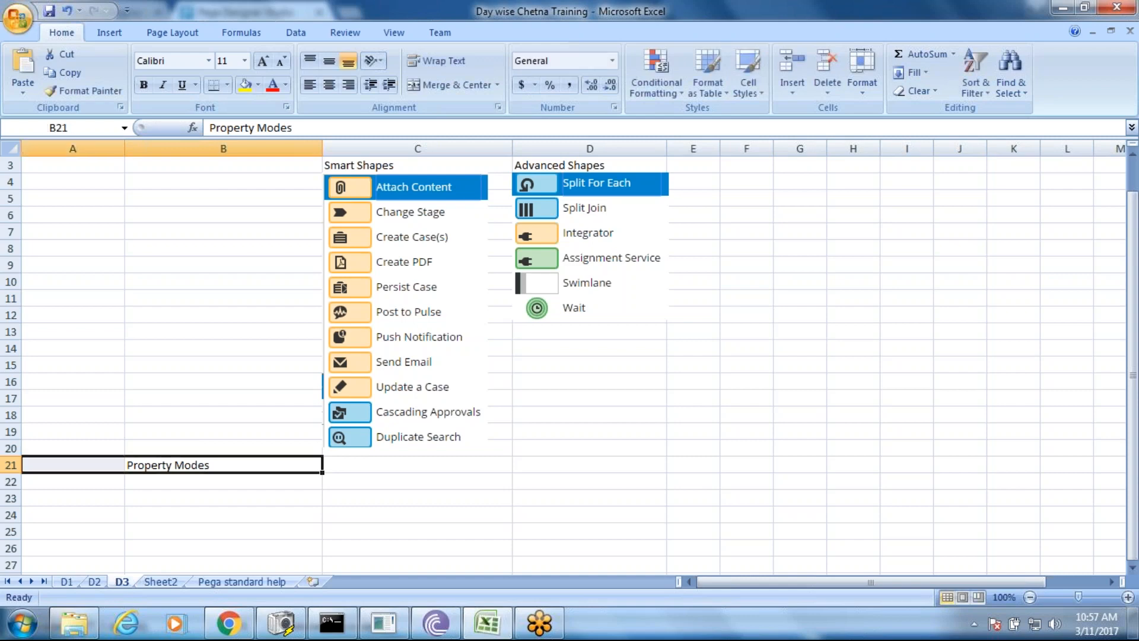
key(ctrl+b)
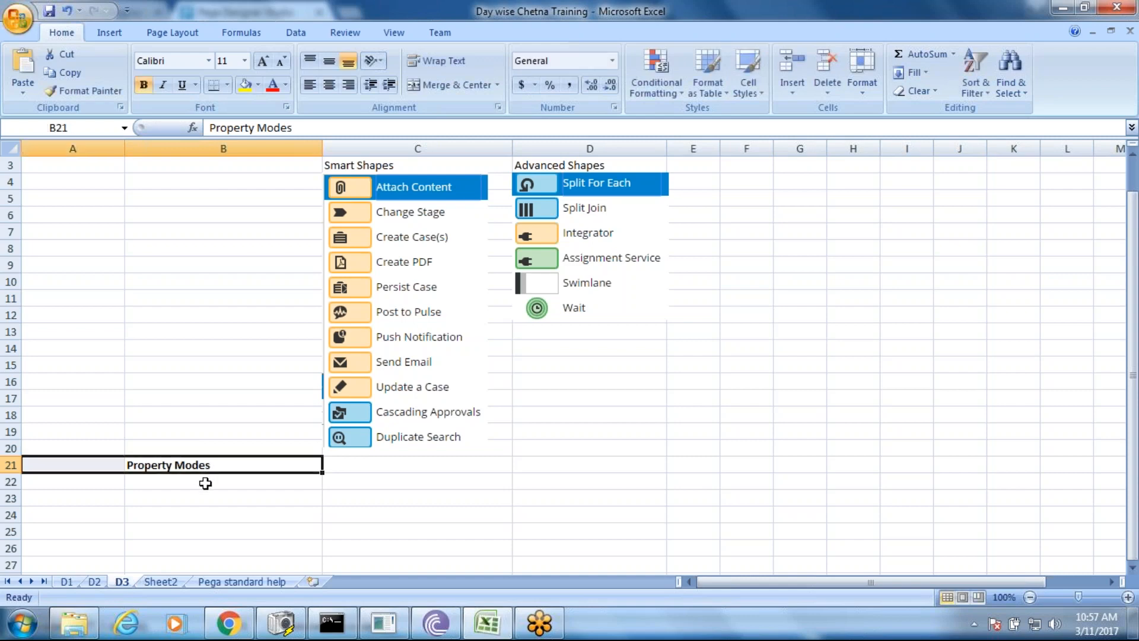
click(204, 483)
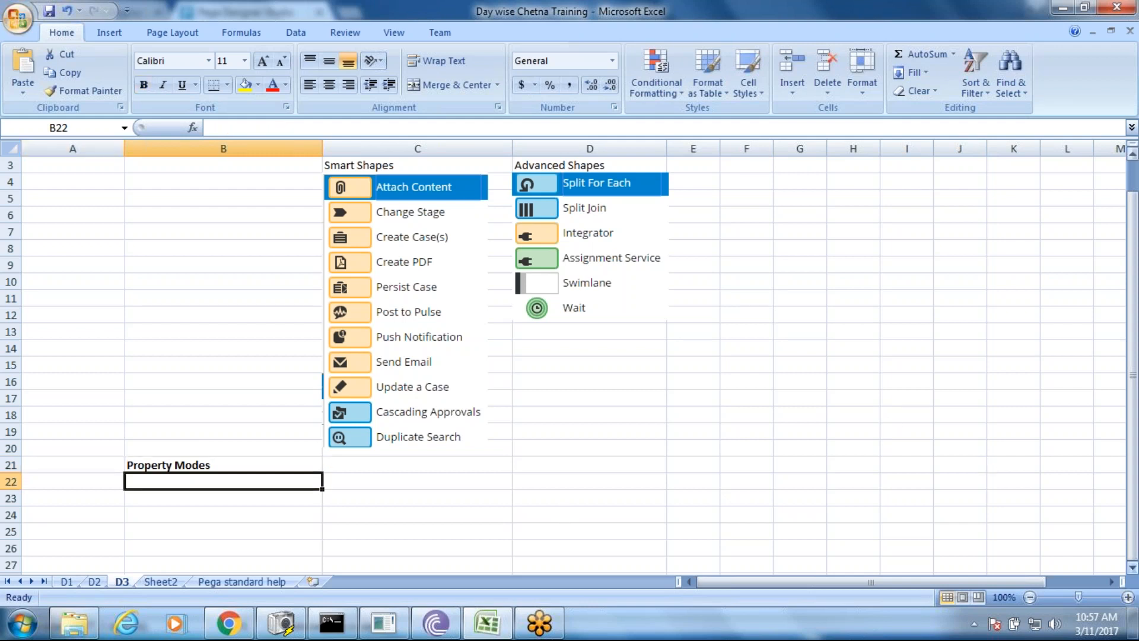
scroll(570, 365, down, 4)
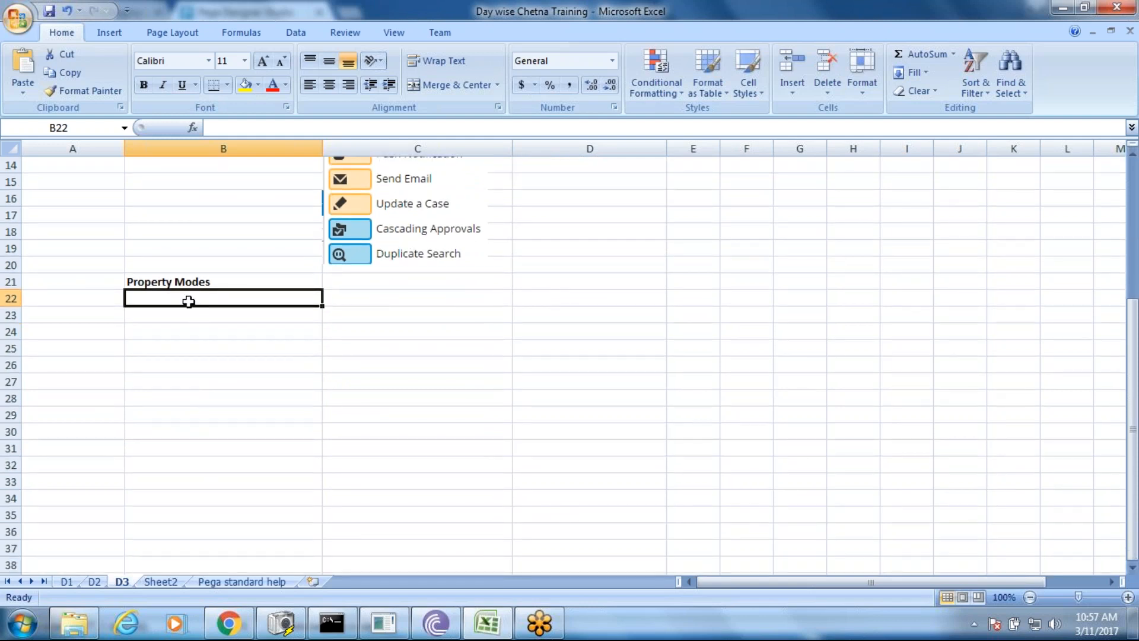
- Move the Property Modes heading from B21 down to B23
click(172, 280)
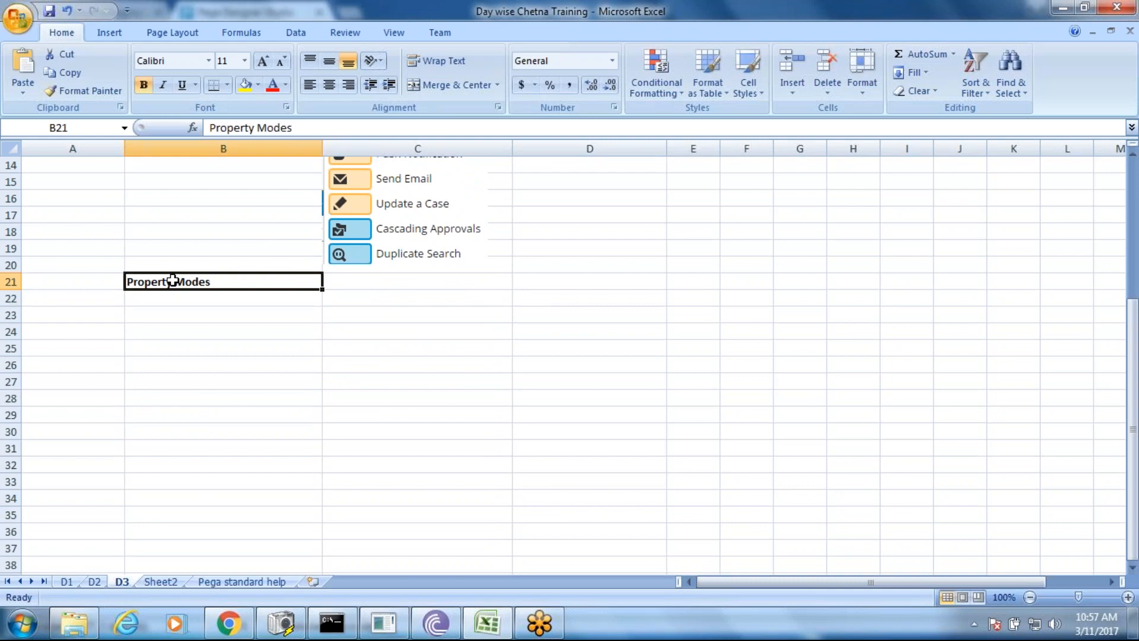
key(ctrl+c)
click(186, 312)
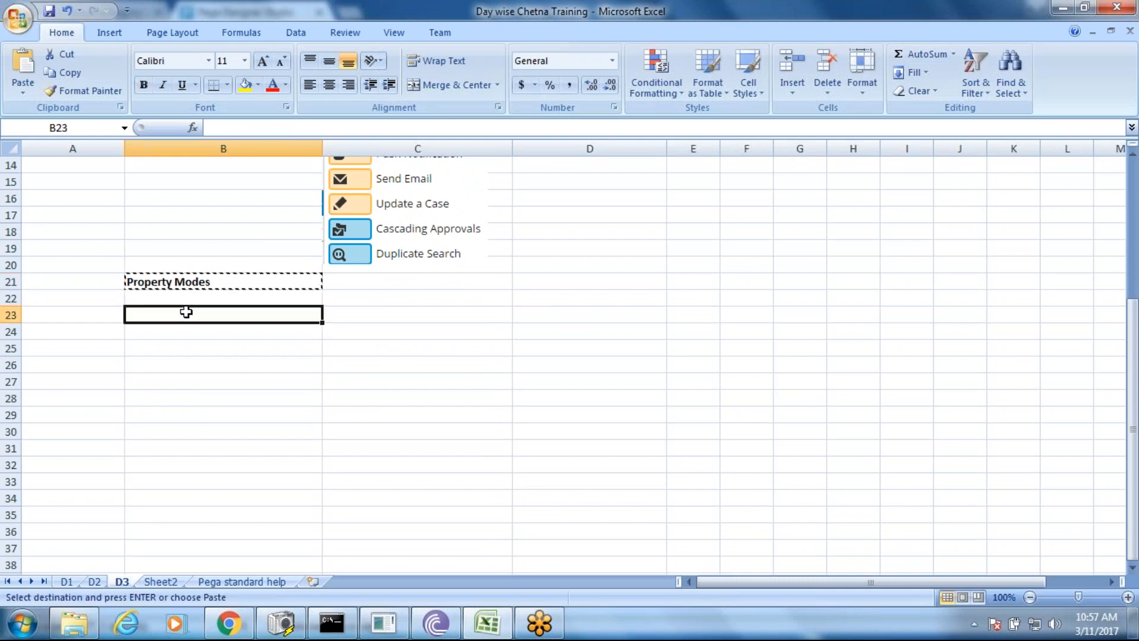
key(ctrl+v)
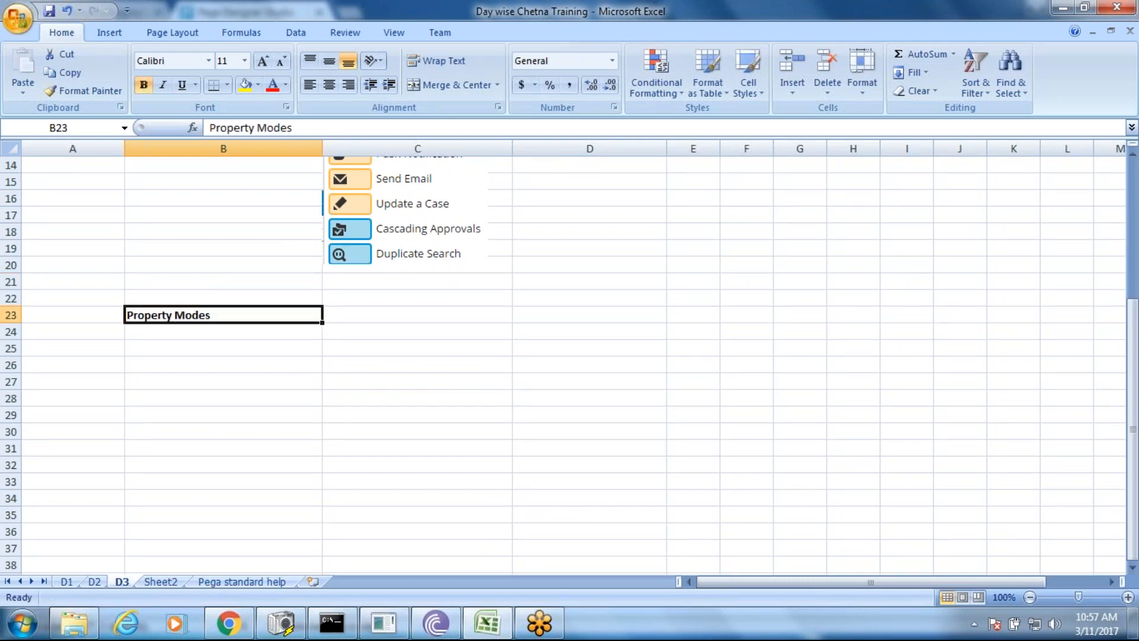
- Enter 'Value Mode' in B24, indented with leading spaces
double_click(228, 334)
text(Val)
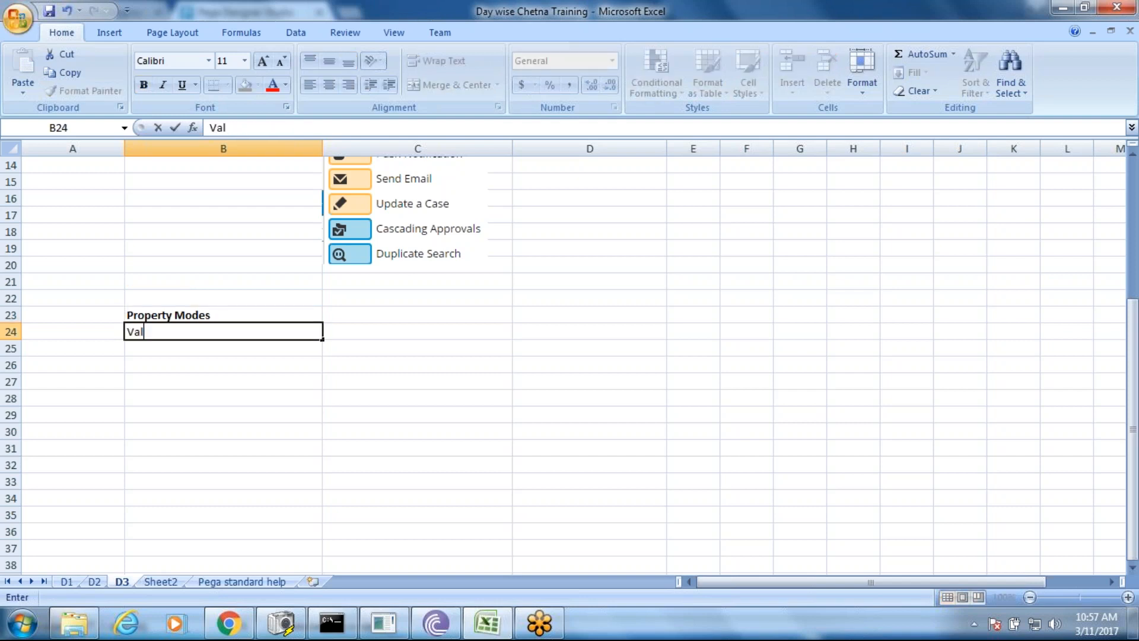
text(ue Mode)
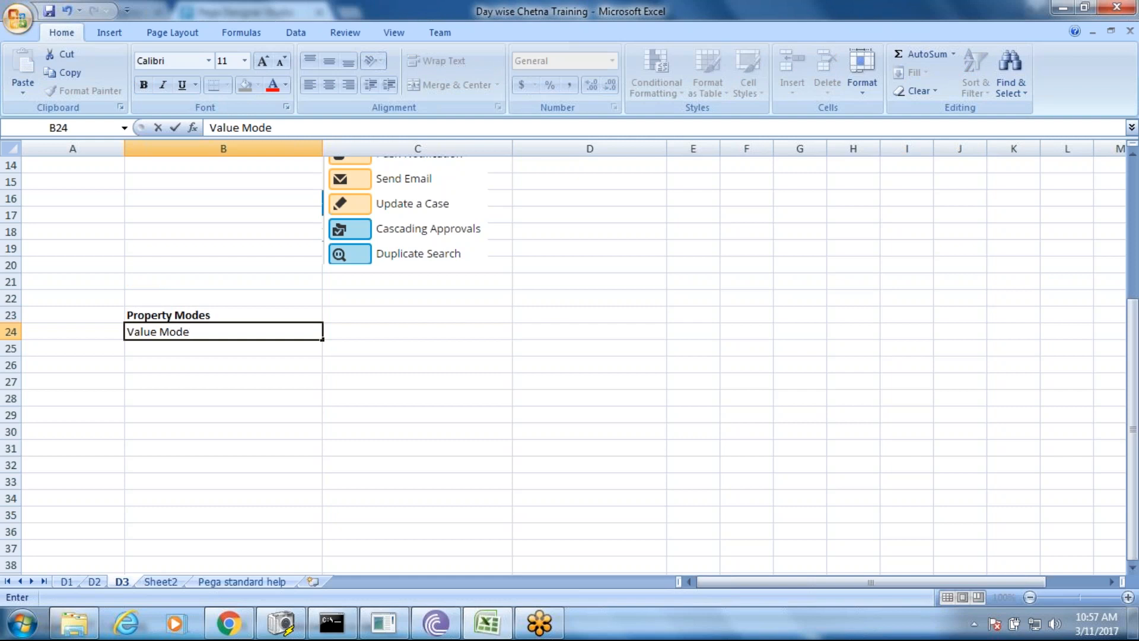
key(Left)
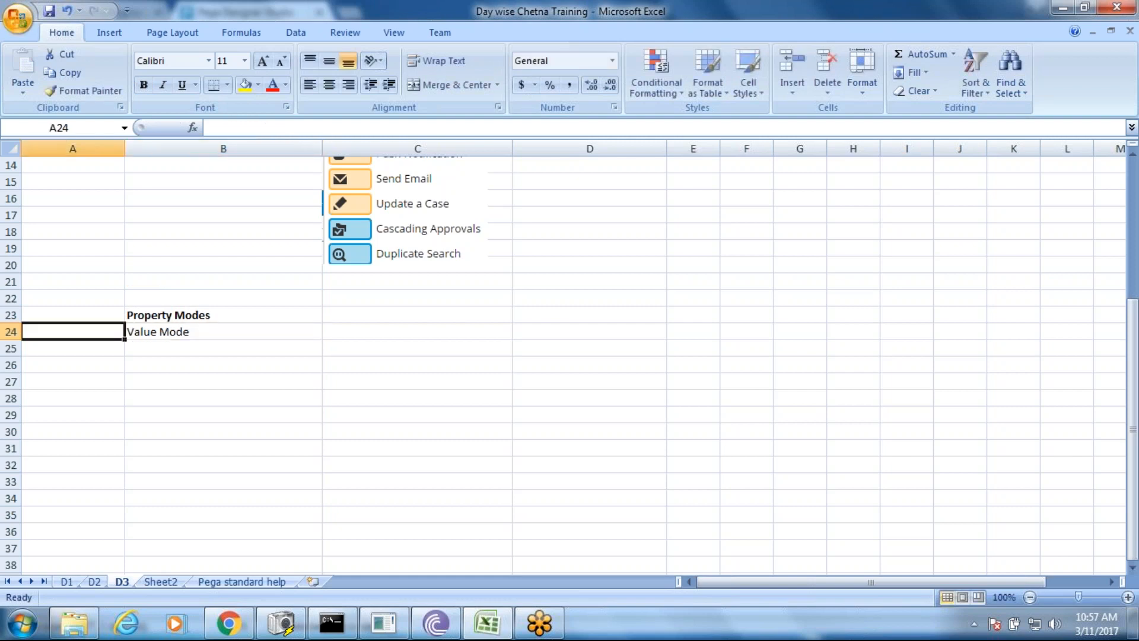
key(Right)
key(F2)
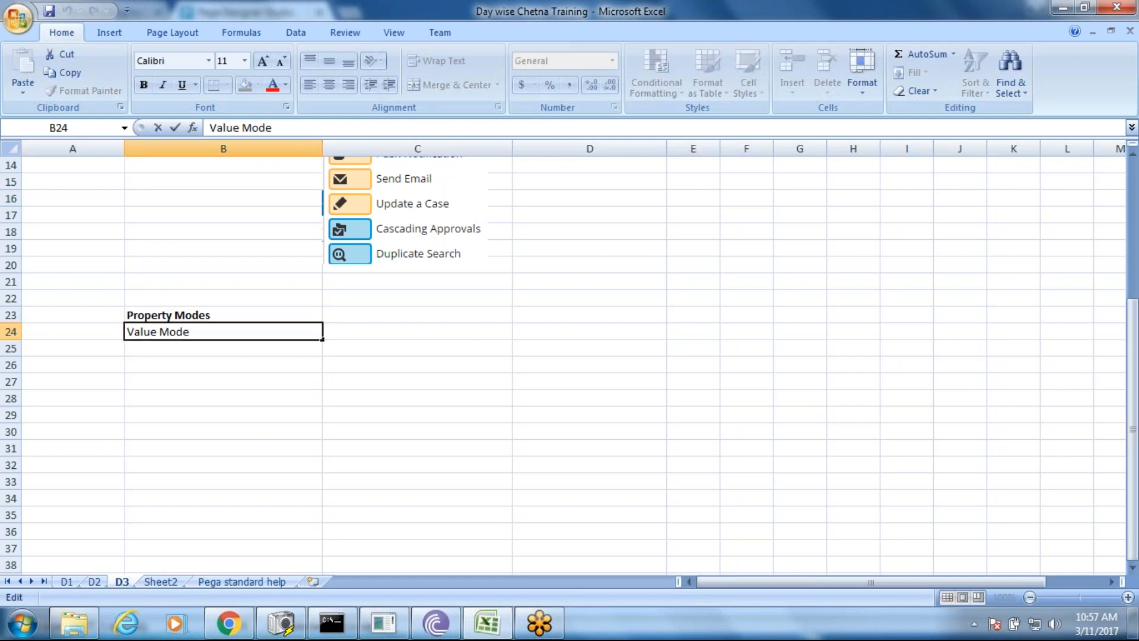
key(Home)
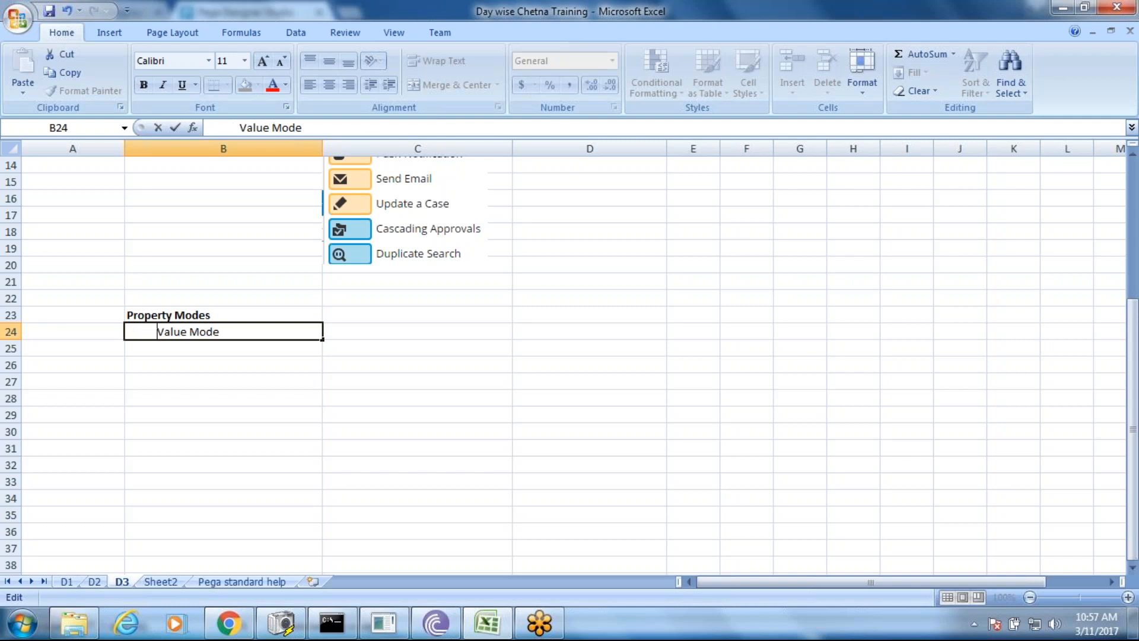
click(205, 350)
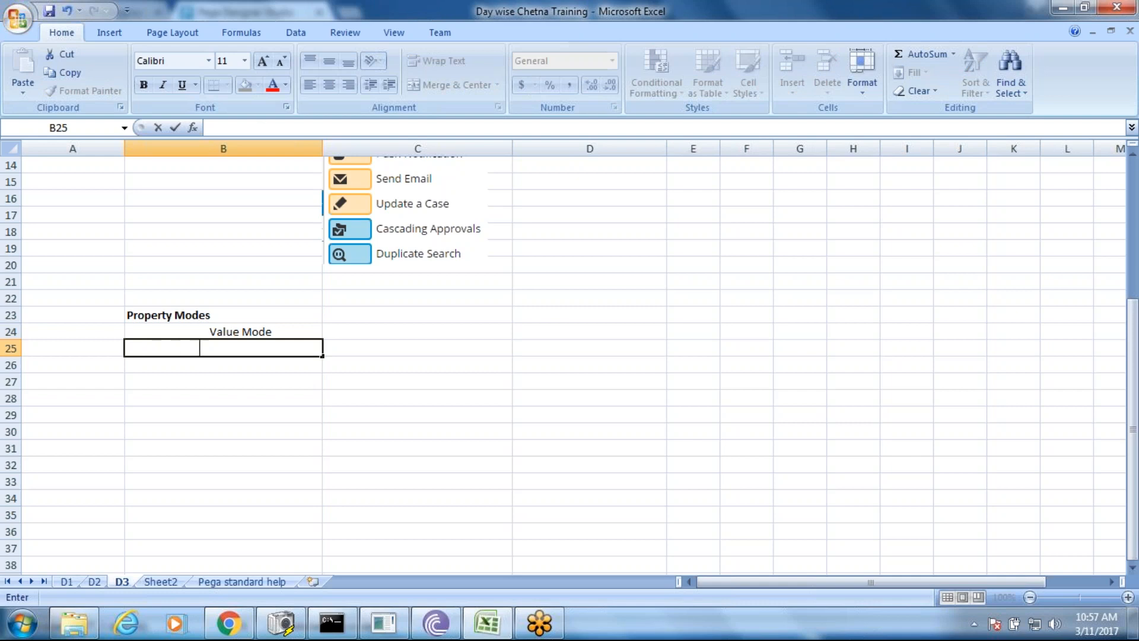
- Enter 'Page Mode' in B25 and make both mode labels bold
text(Page Mode)
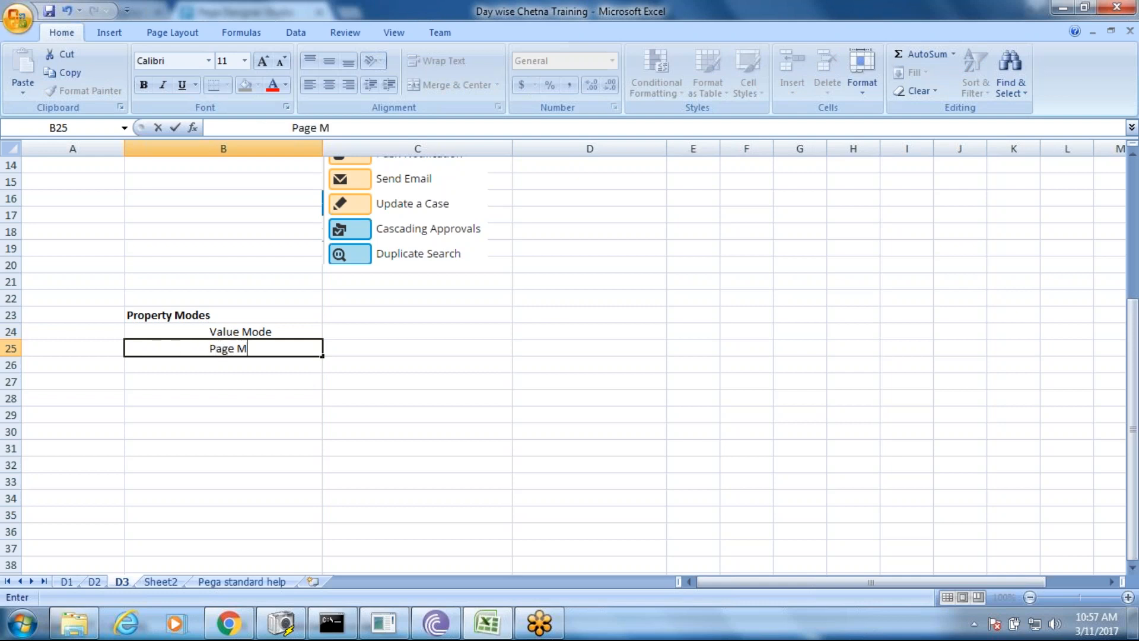
key(Return)
key(Return)
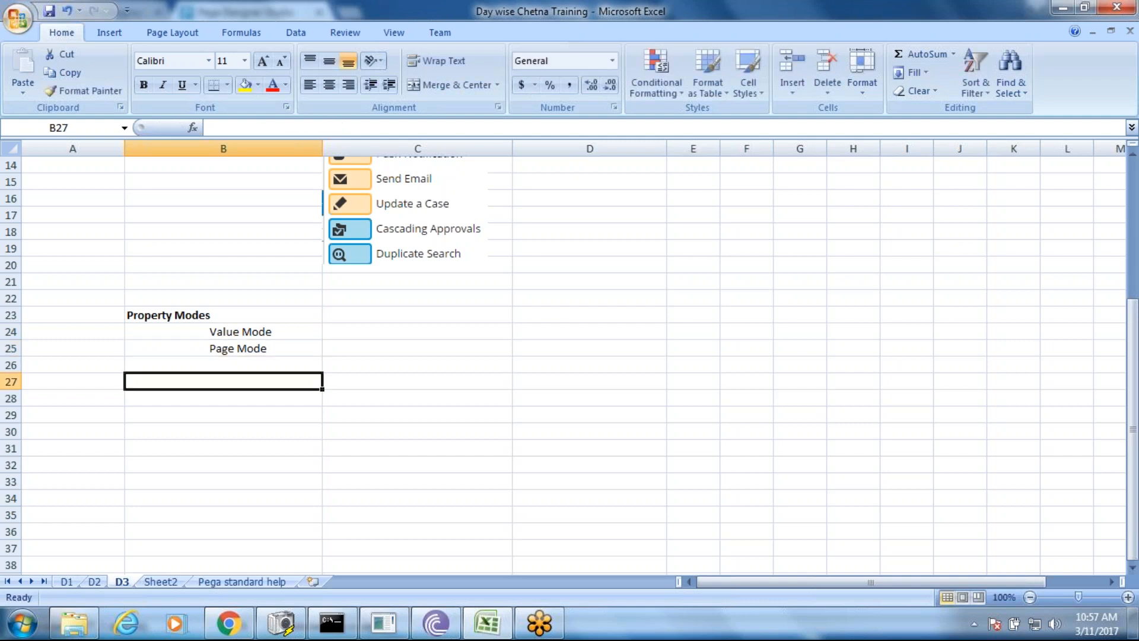
drag(275, 331, 274, 349)
key(ctrl+b)
- Insert three blank rows above Page Mode, pushing it from row 25 to row 28
click(361, 335)
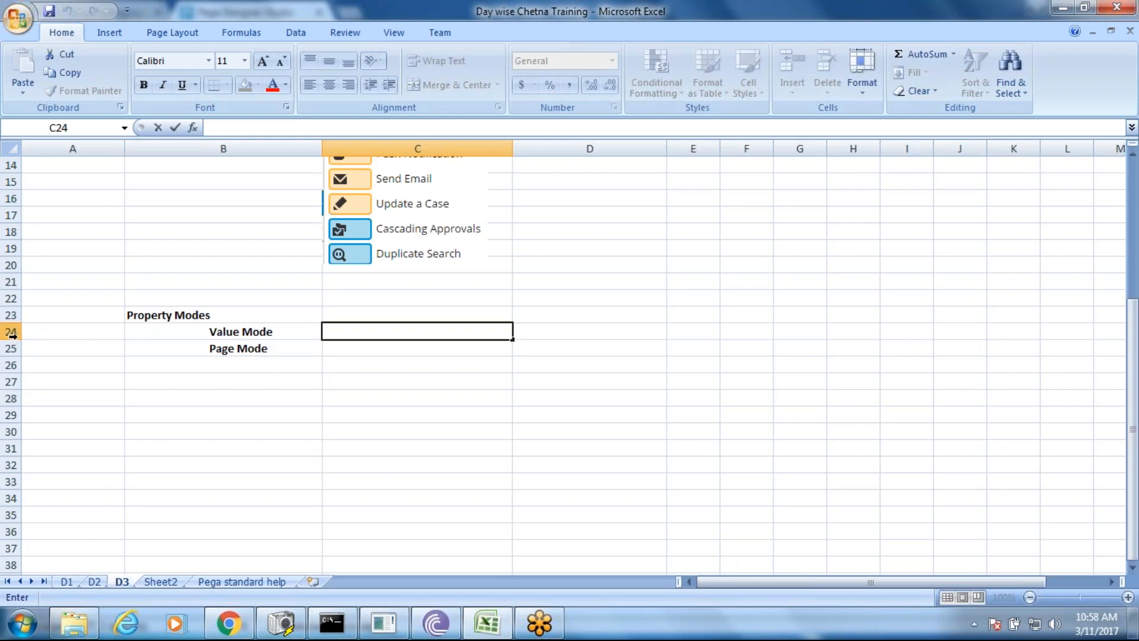
click(12, 336)
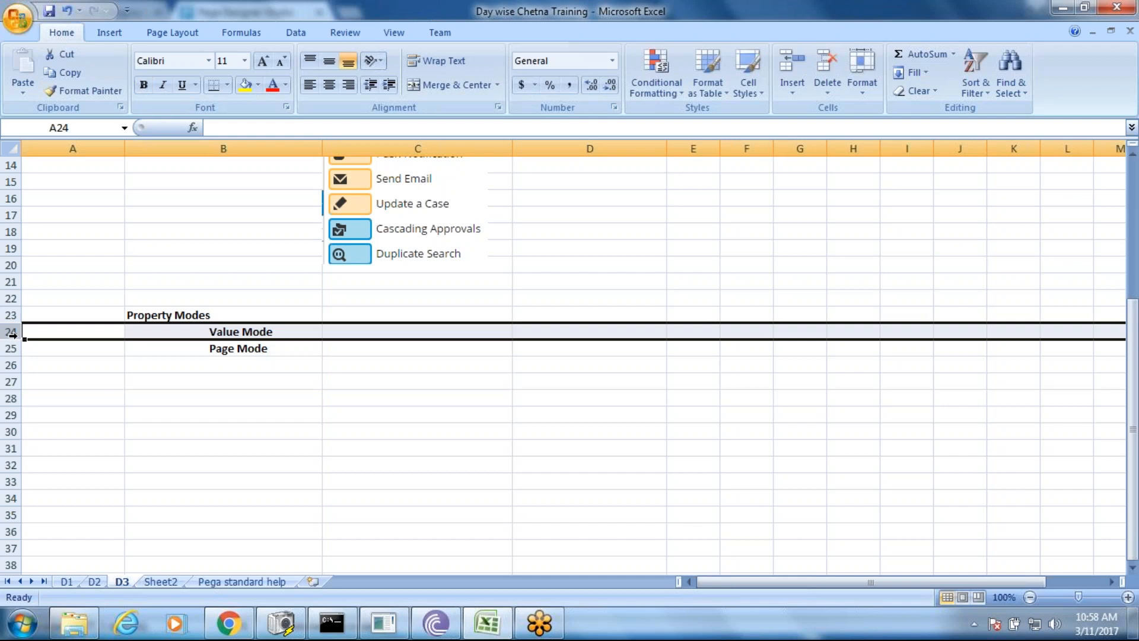
click(12, 349)
right_click(12, 349)
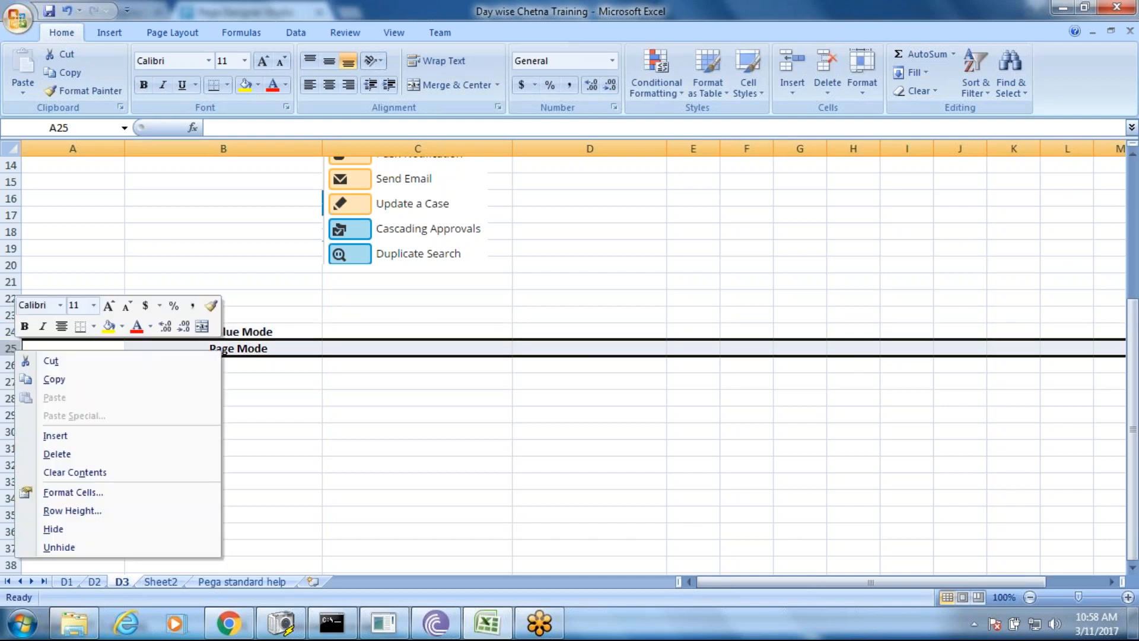
click(57, 437)
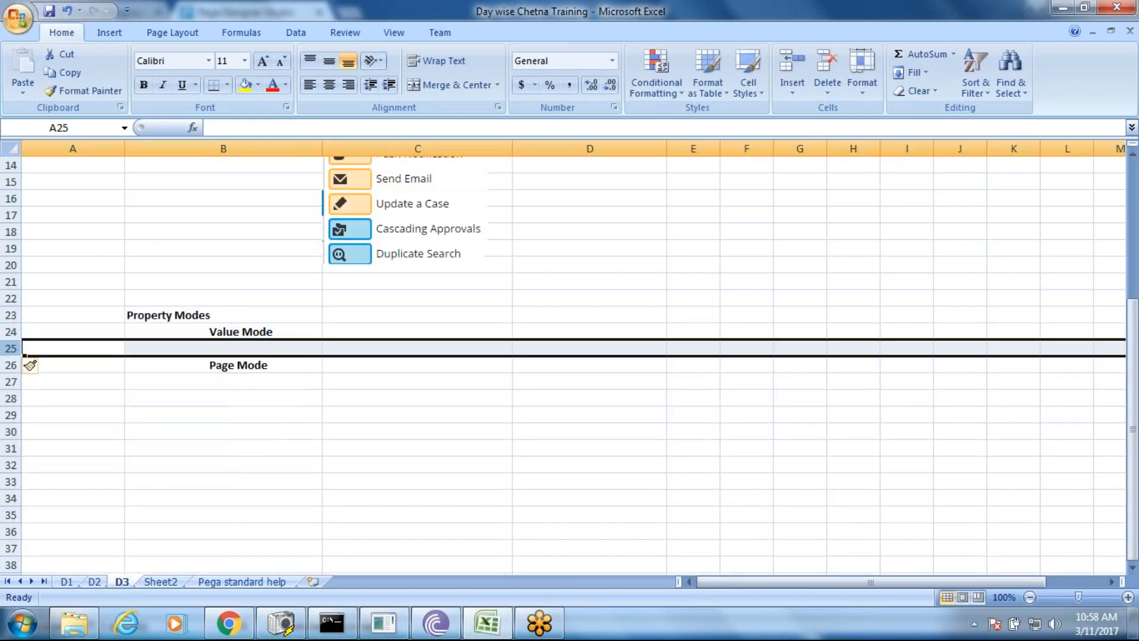
right_click(8, 350)
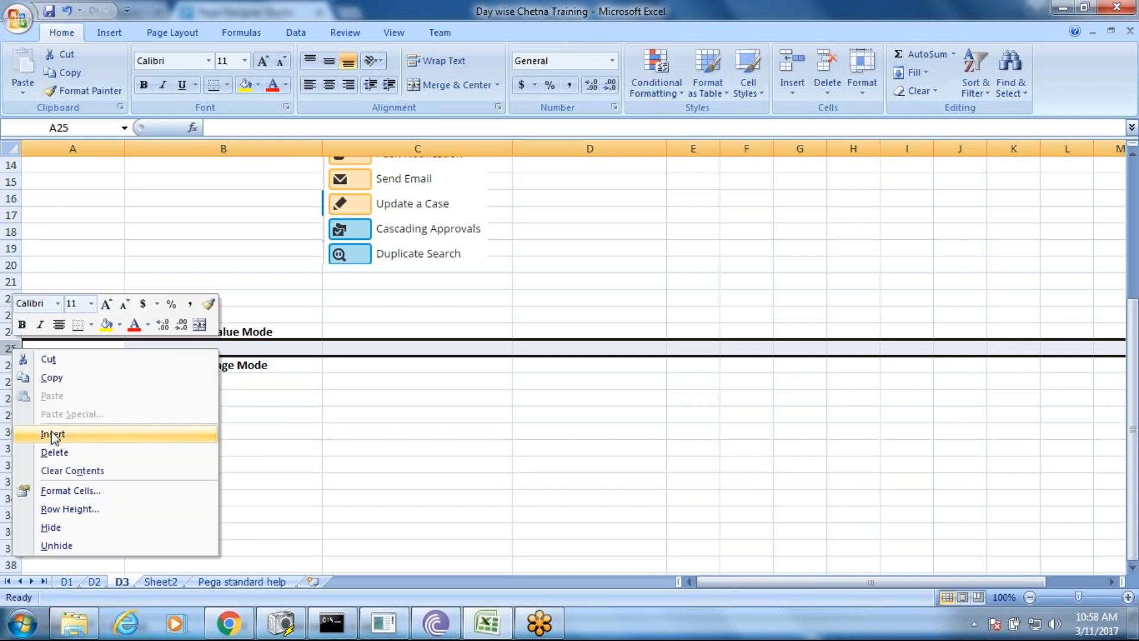
click(52, 435)
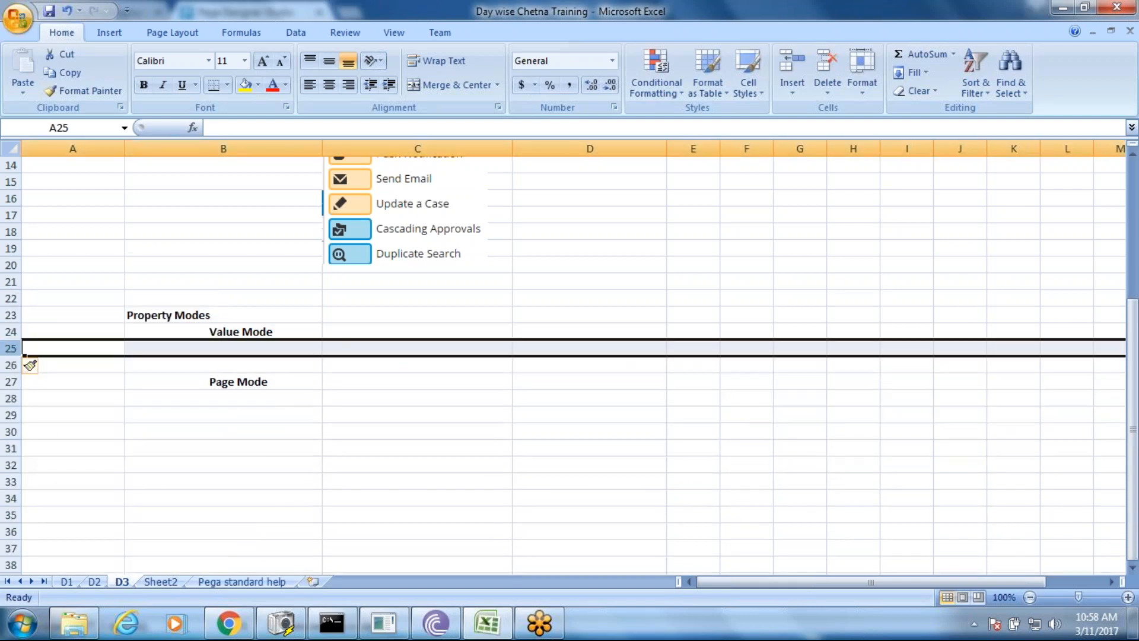
right_click(11, 348)
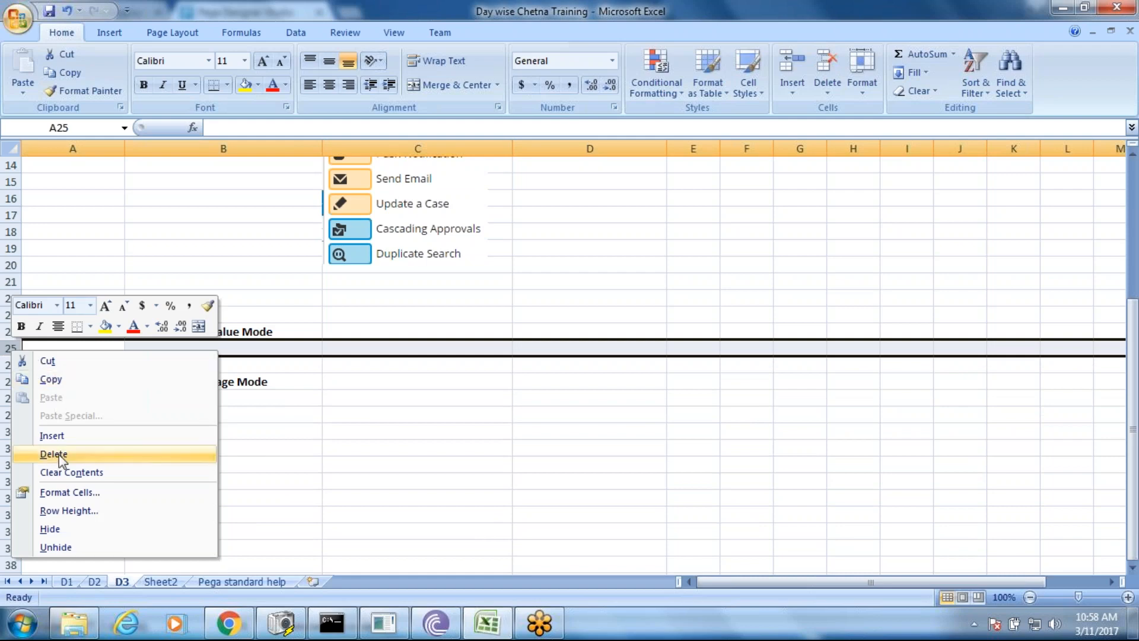
click(52, 436)
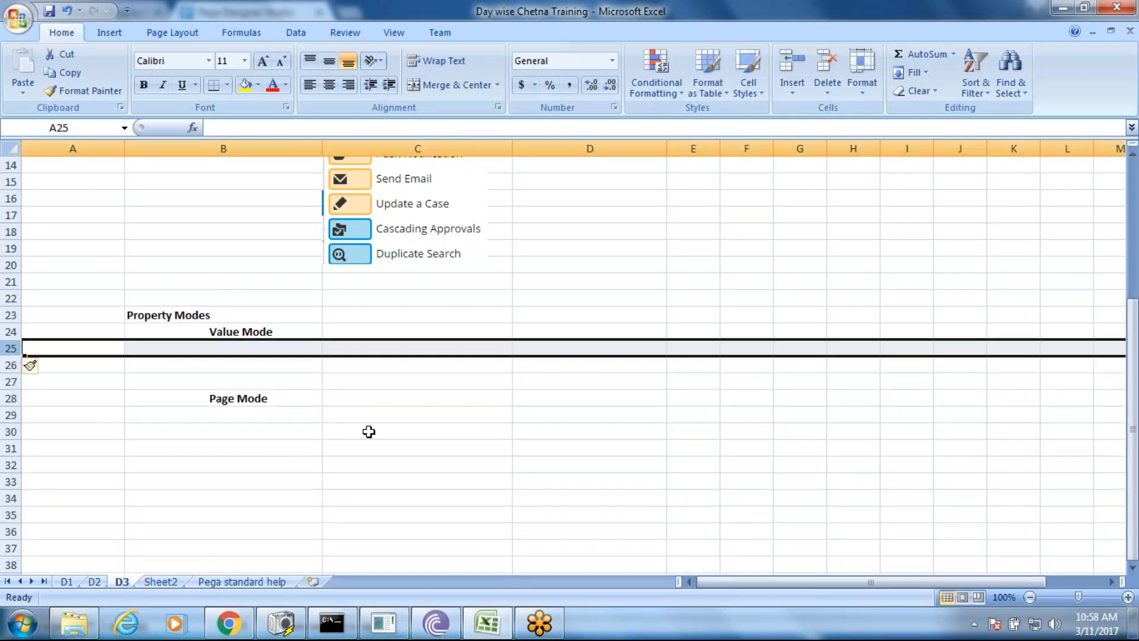
click(390, 335)
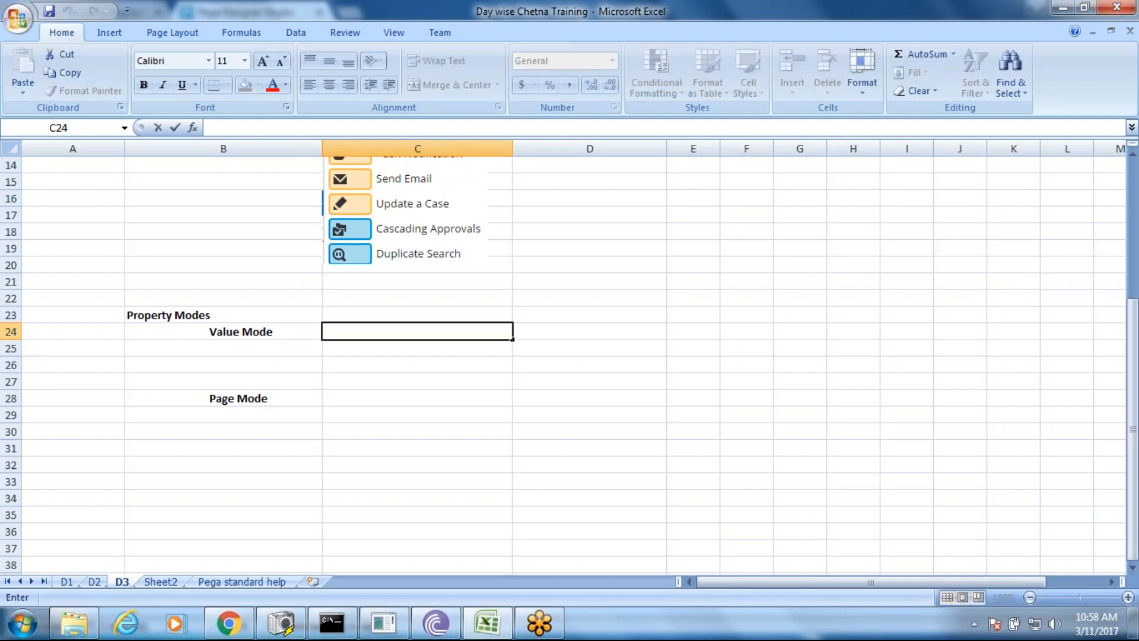
- Enter 1.Single Value, 2.Value List and 3.Value Group in C24:C26, then start typing in C28
text(1.Sin)
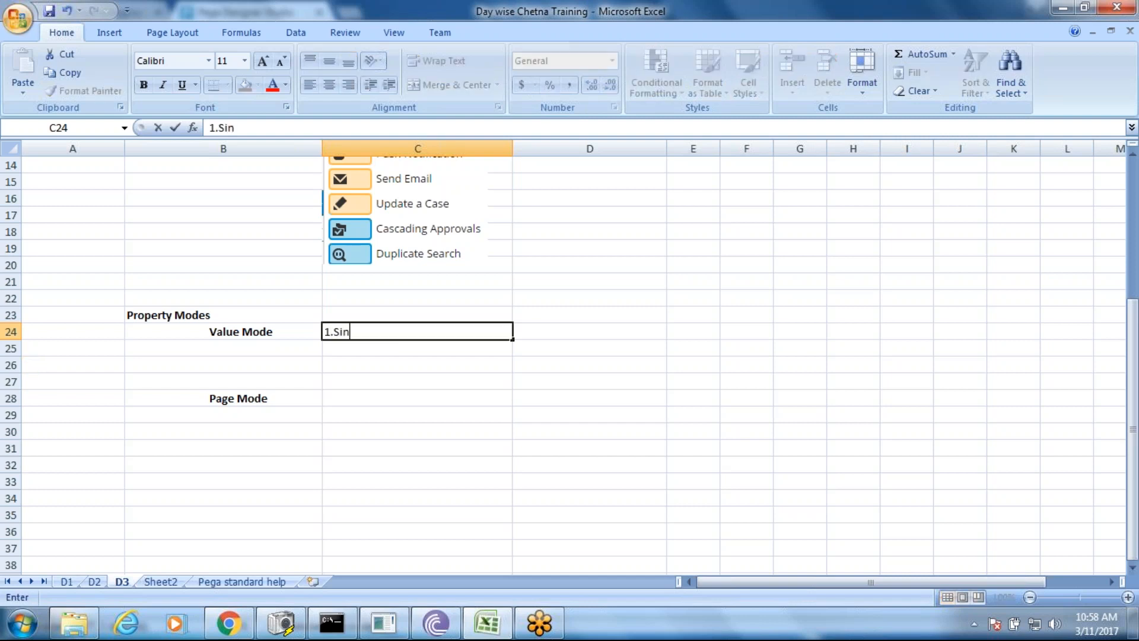
text(gle Value)
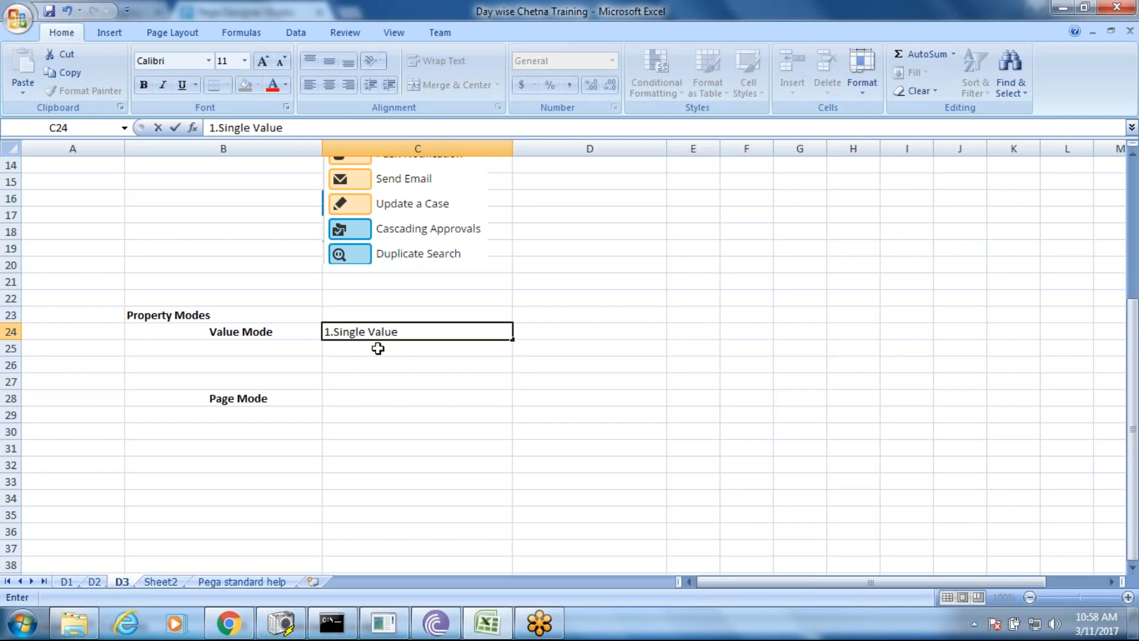
key(Return)
text(2.)
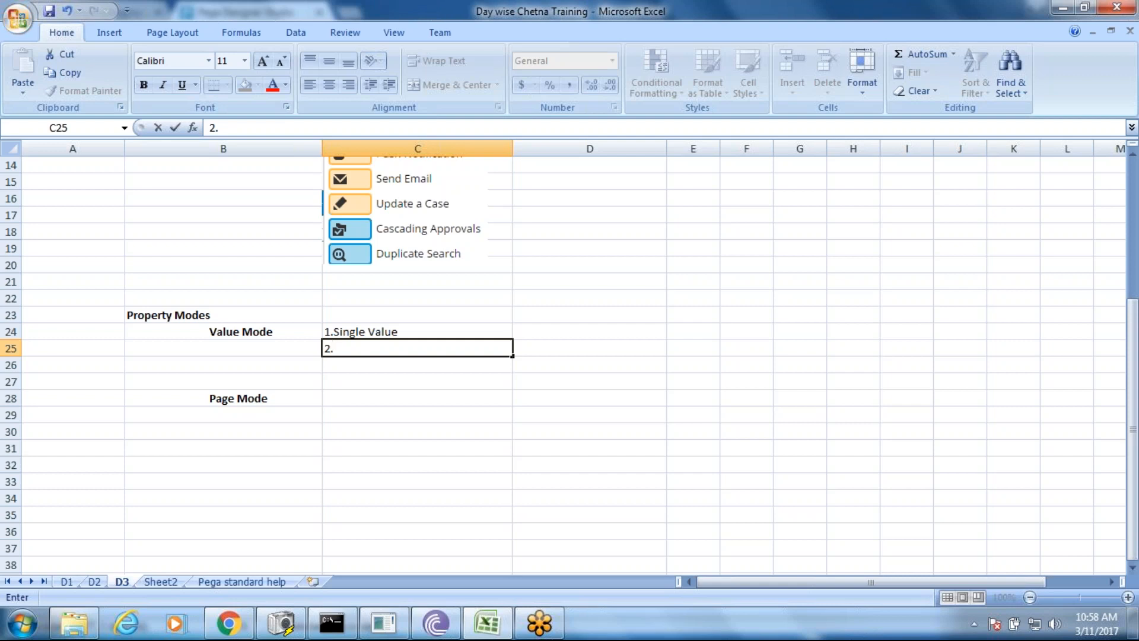
text(Valu)
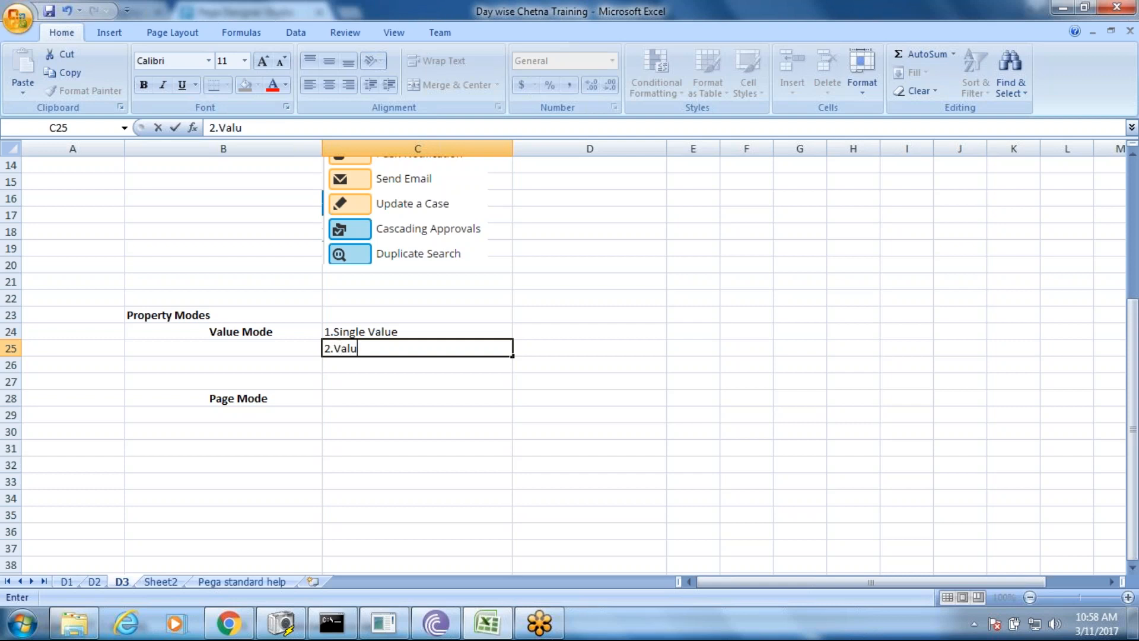
text(e List)
click(356, 366)
text(3)
key(BackSpace)
text(3.Va)
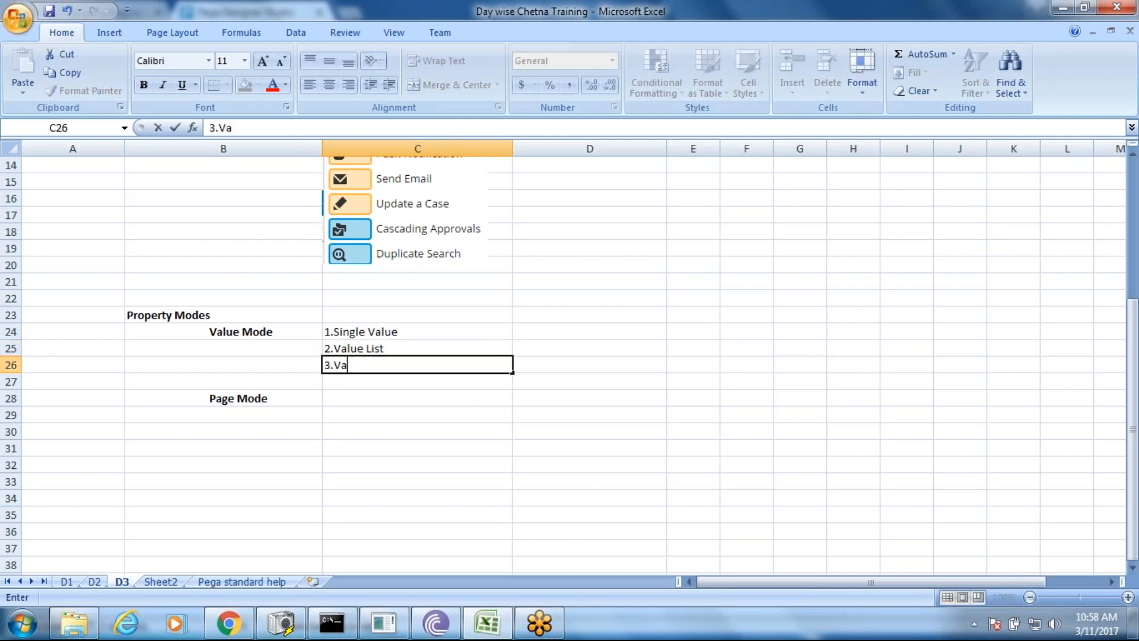
text(lue Group)
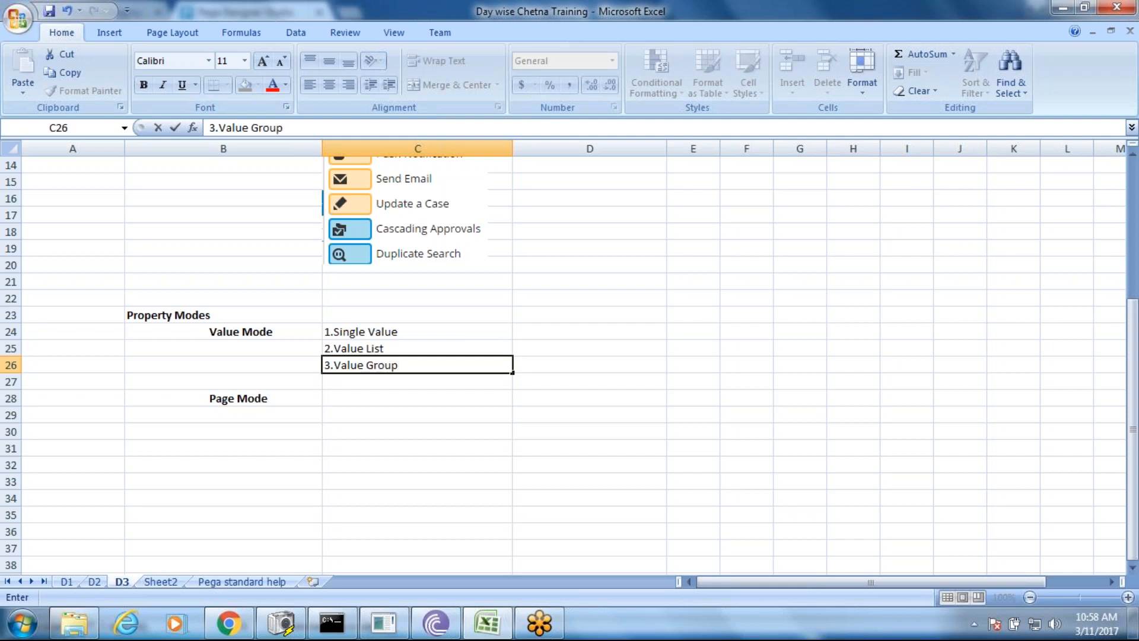
click(347, 397)
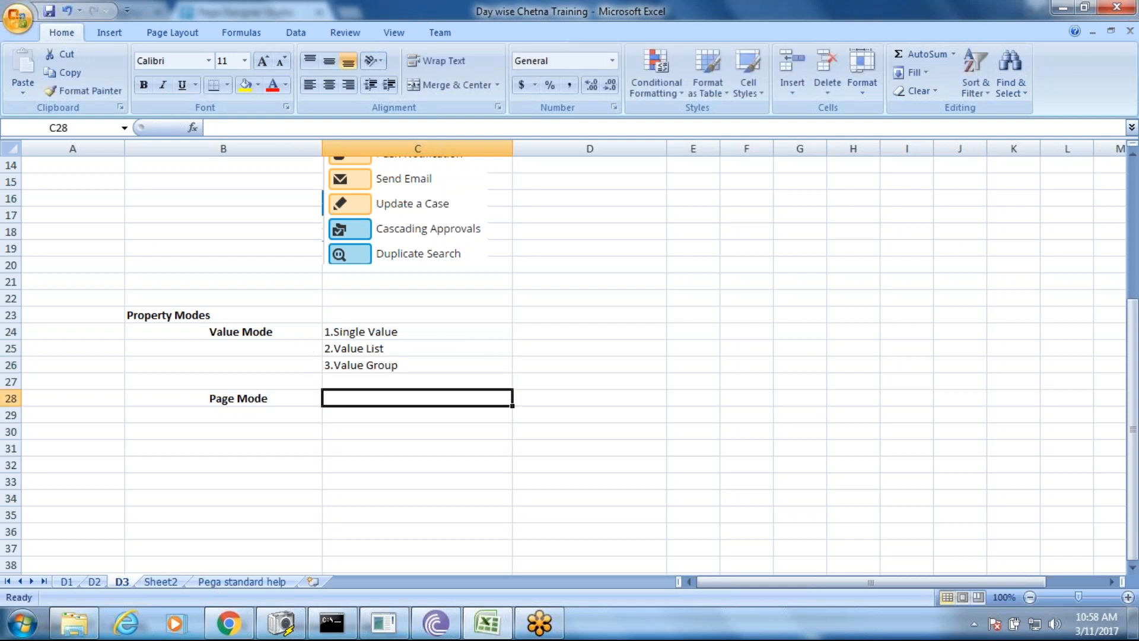
double_click(349, 402)
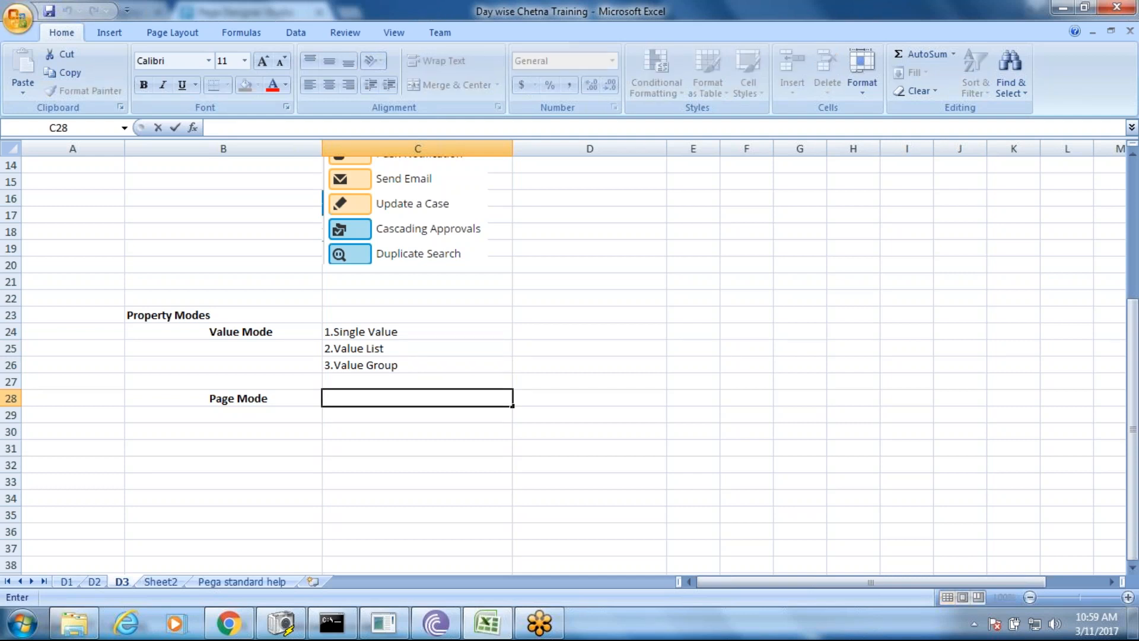
text(1.Simple)
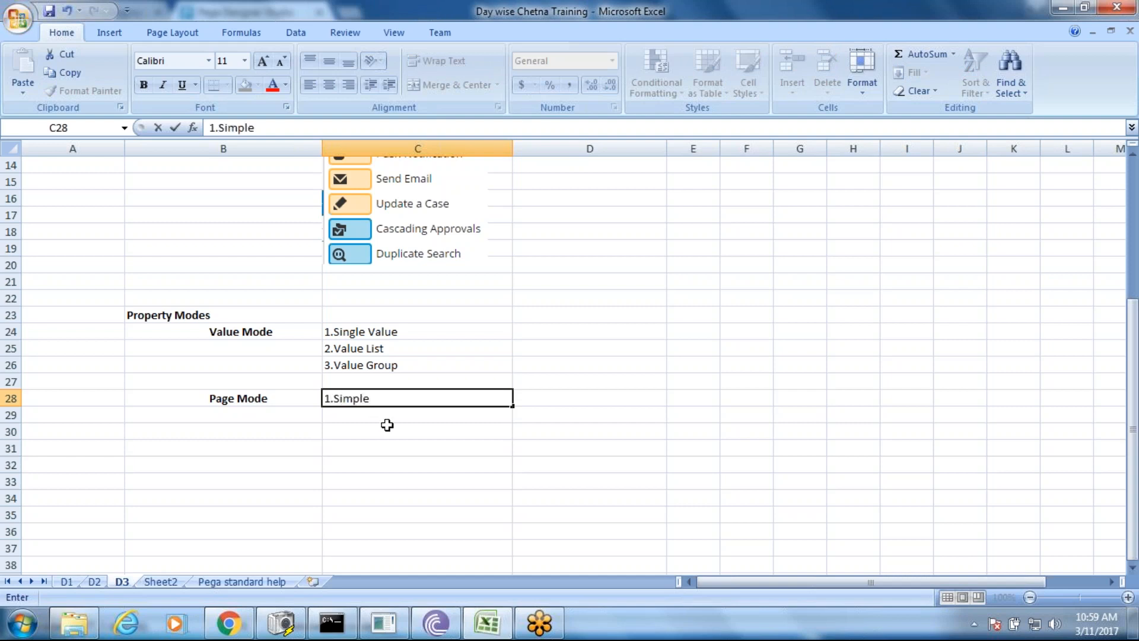
- Correct C28 to 1.Single Page and add 2.Page List and 3.Page Group below it
key(BackSpace)
key(BackSpace)
key(BackSpace)
key(BackSpace)
text(ngle Page)
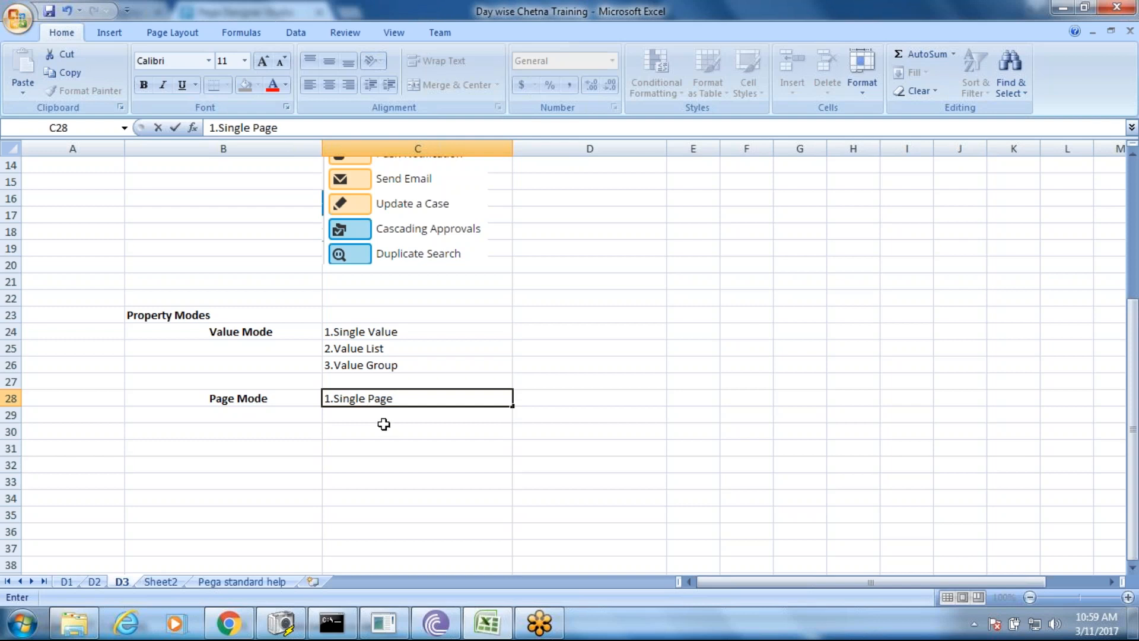
key(Return)
text(2.)
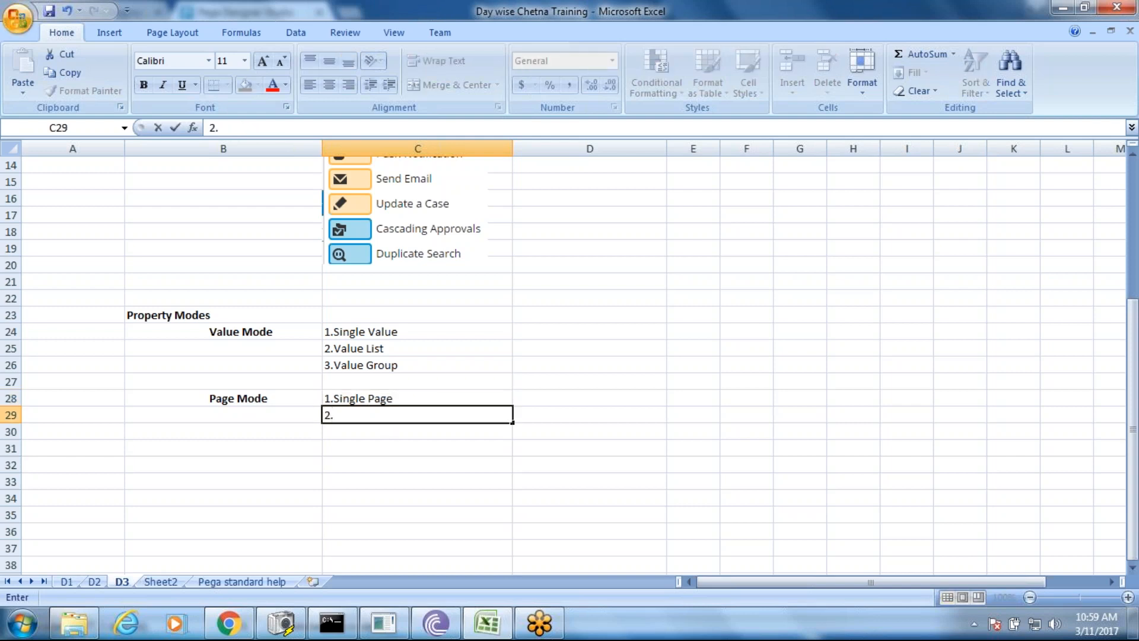
text(Page List)
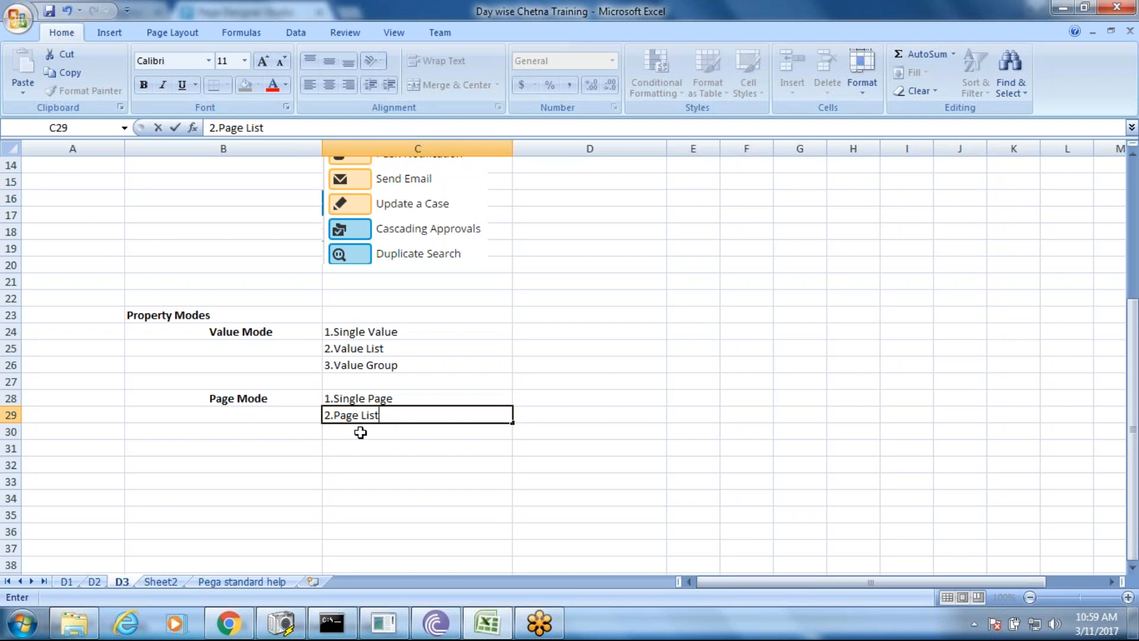
key(Return)
text(3.P)
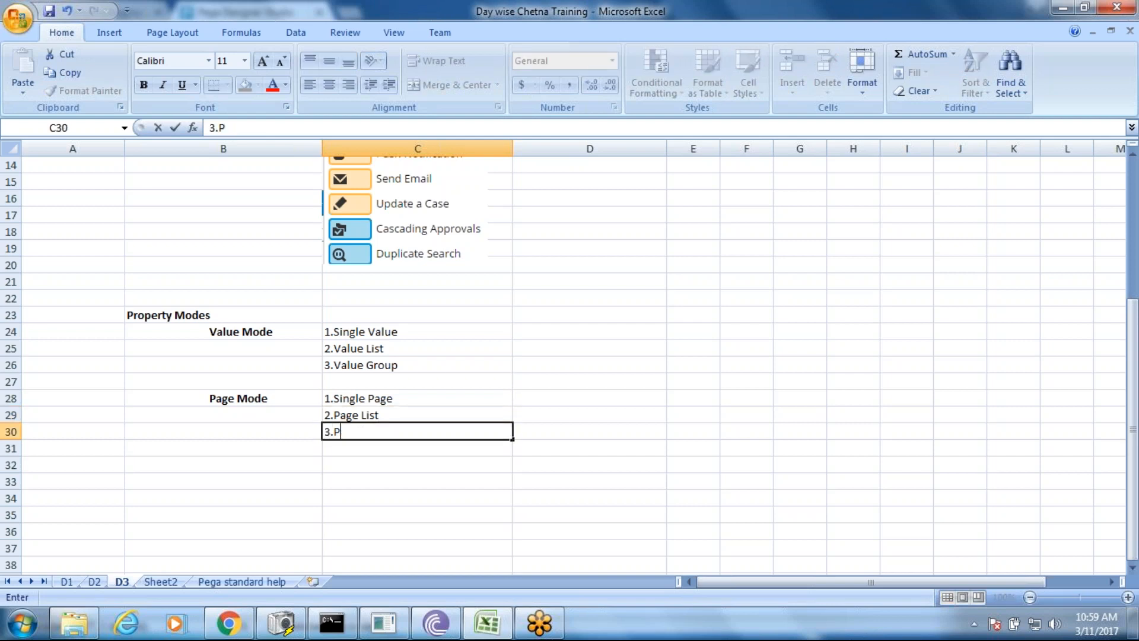
text(age Group)
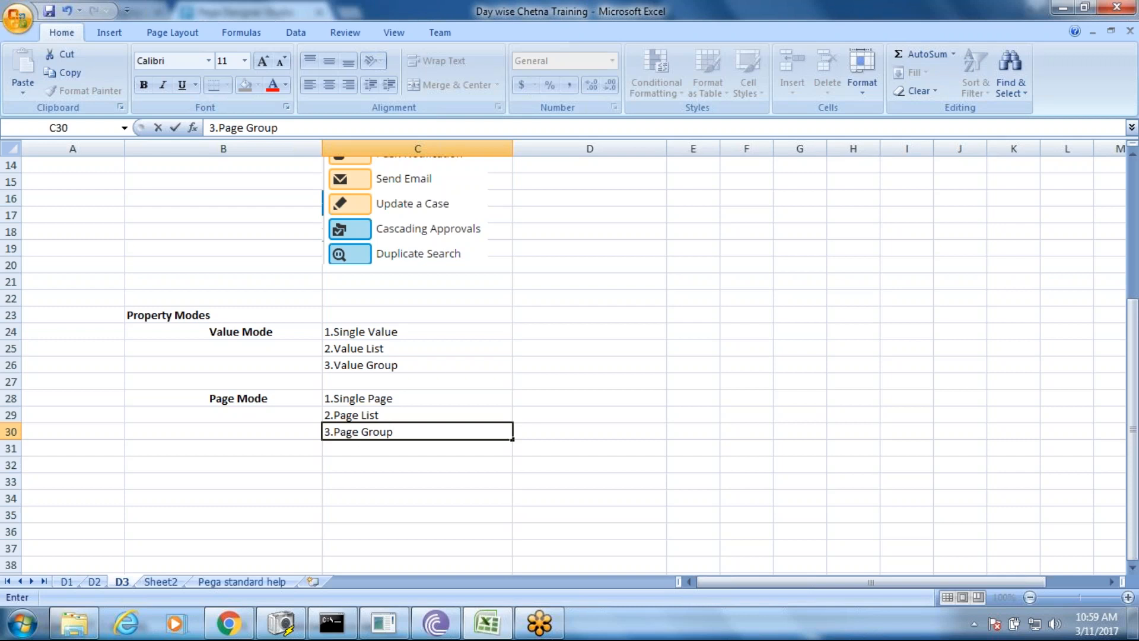
key(Return)
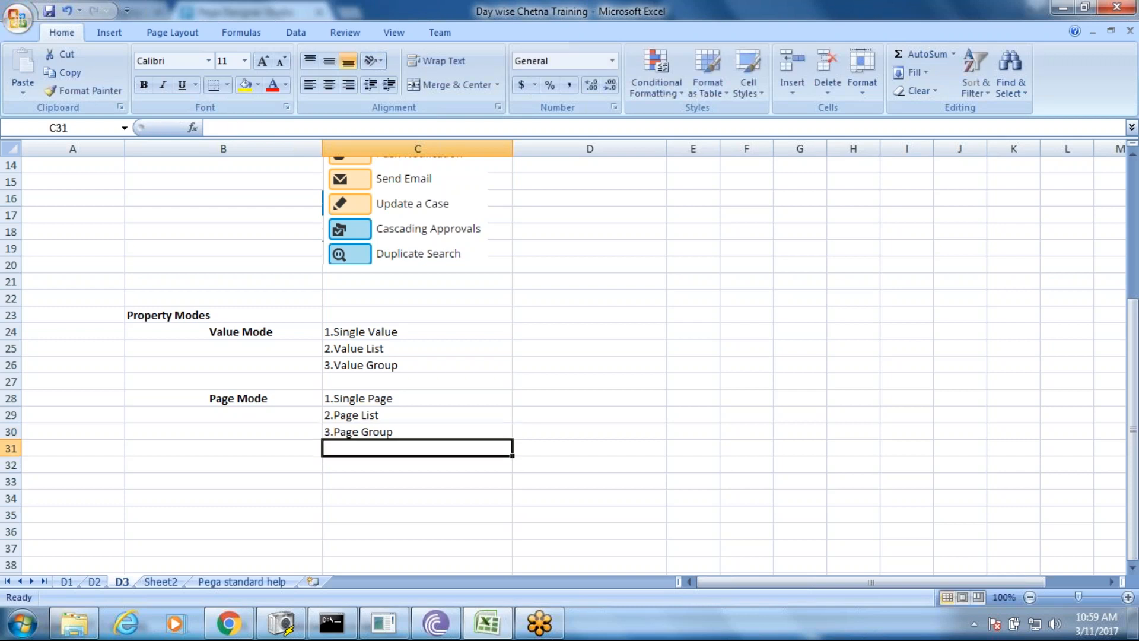
- Merge and middle-align B24:B26 for Value Mode and B28:B30 for Page Mode
click(241, 334)
drag(241, 334, 310, 365)
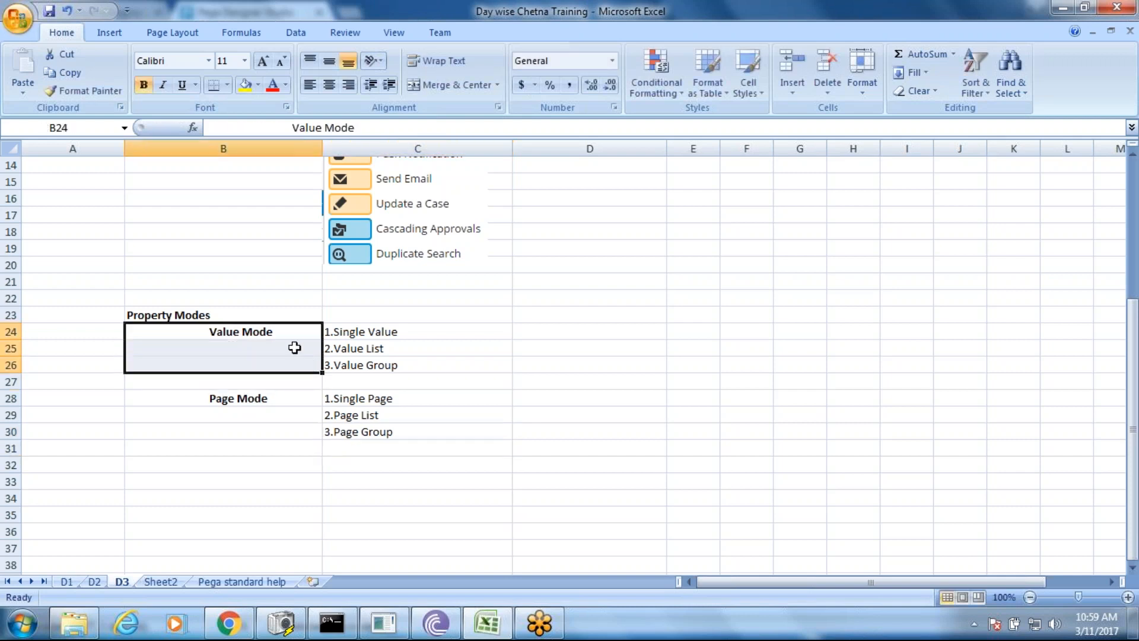
click(456, 86)
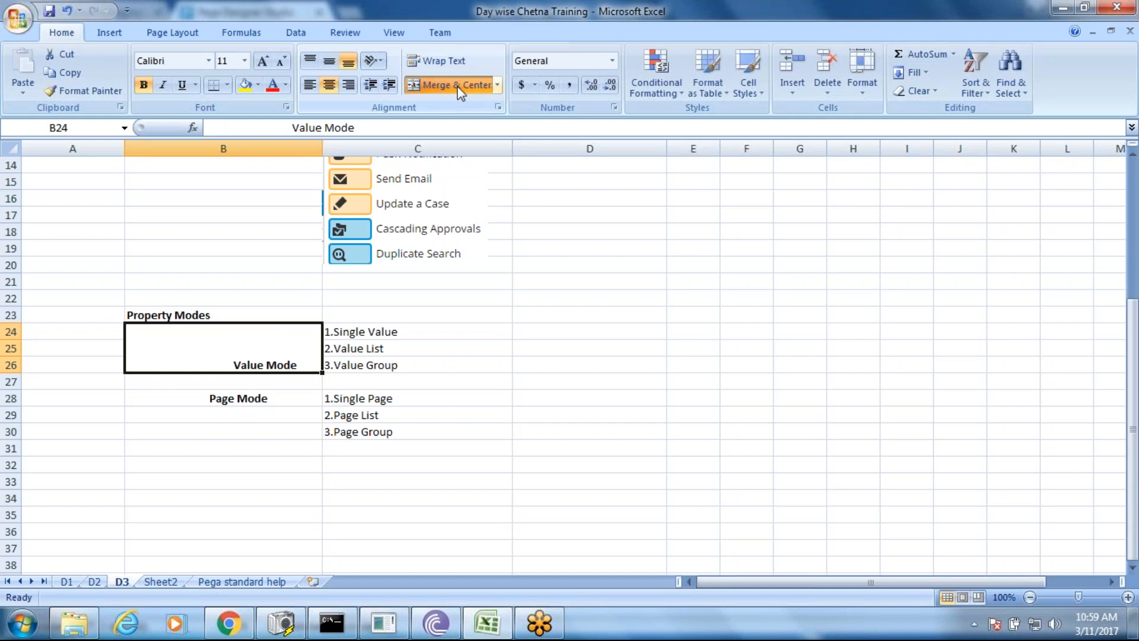
click(330, 63)
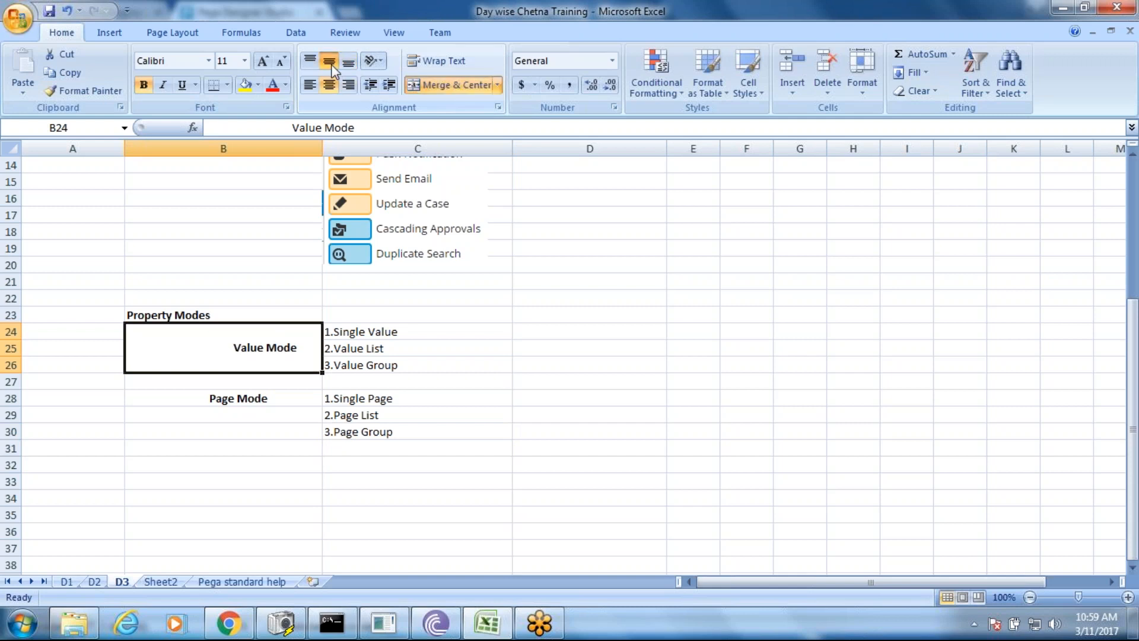
click(354, 418)
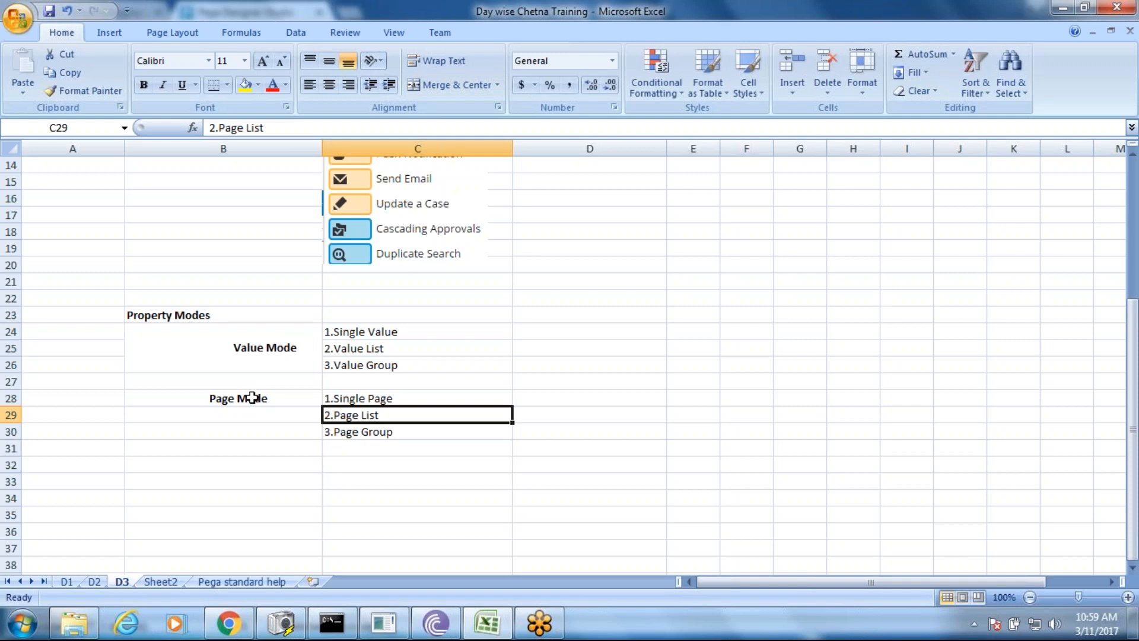
drag(252, 398, 262, 429)
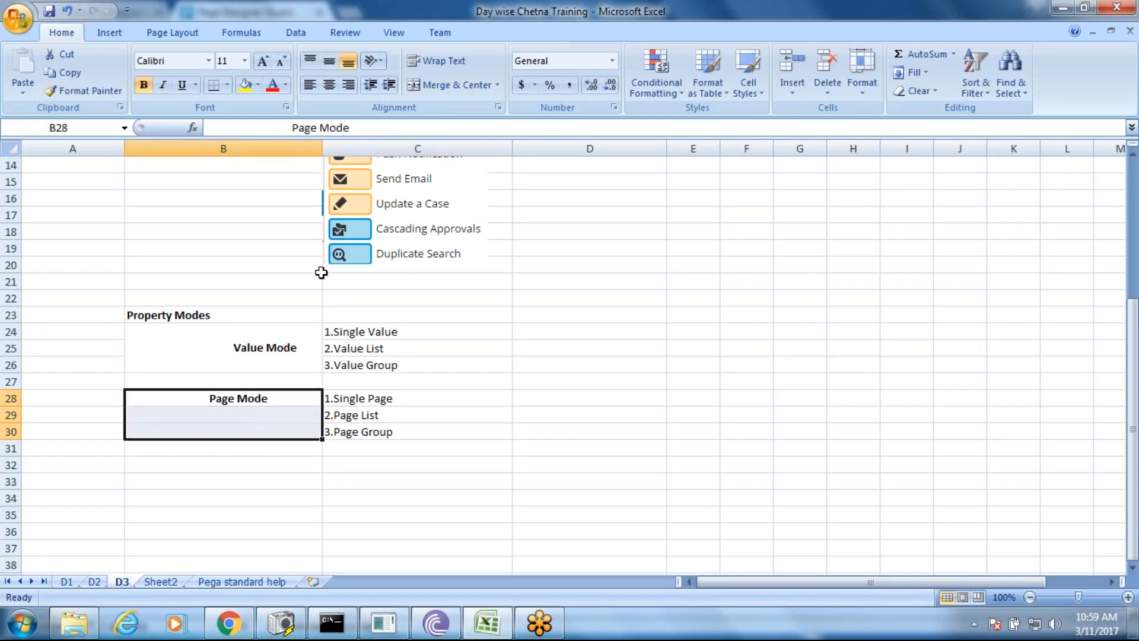
click(432, 87)
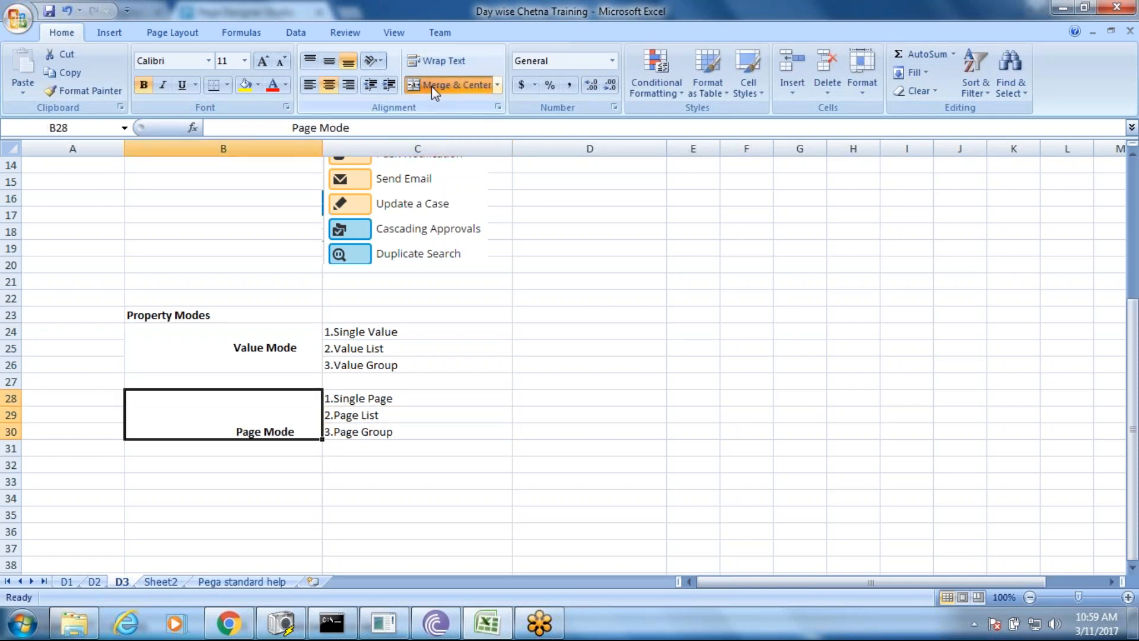
click(330, 66)
- Apply All Borders to the Value Mode and Page Mode blocks
drag(254, 342, 376, 364)
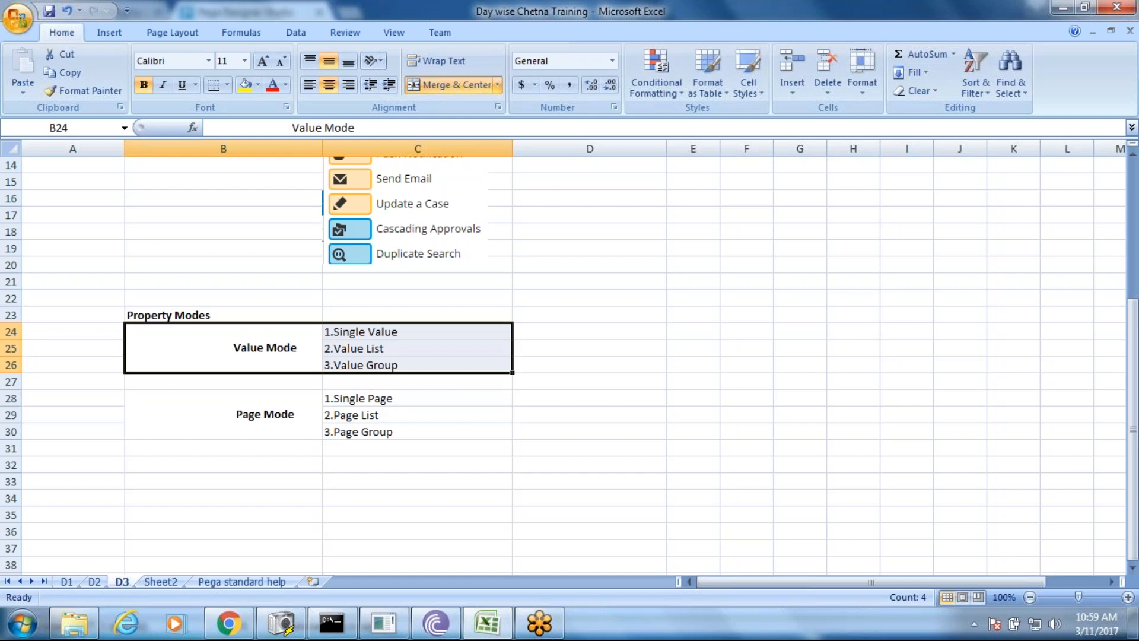
click(229, 84)
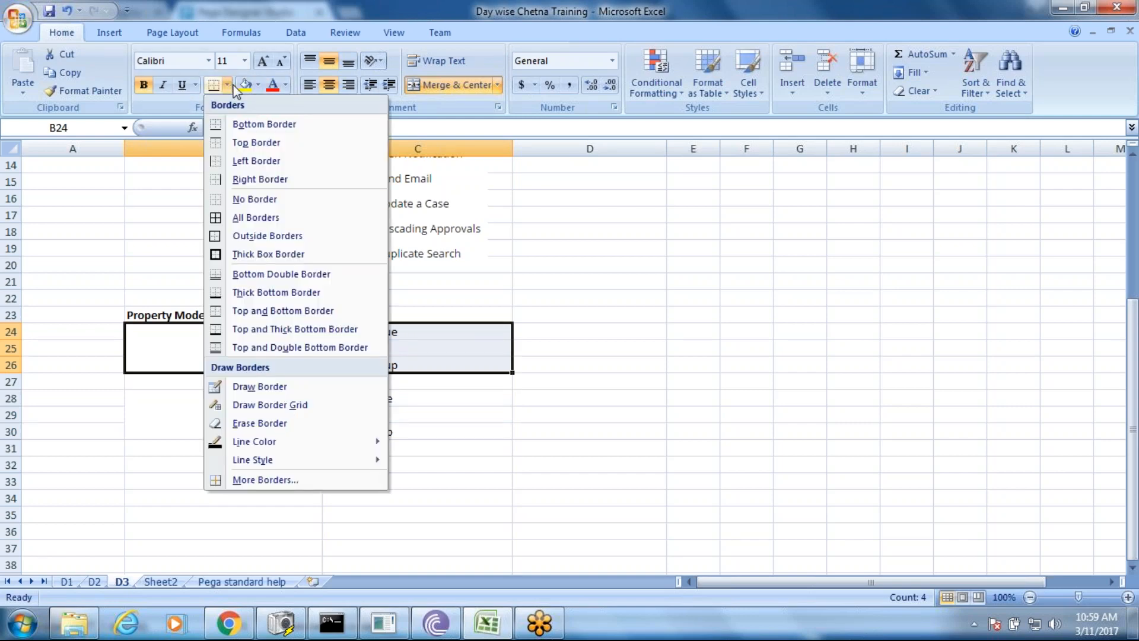
click(240, 217)
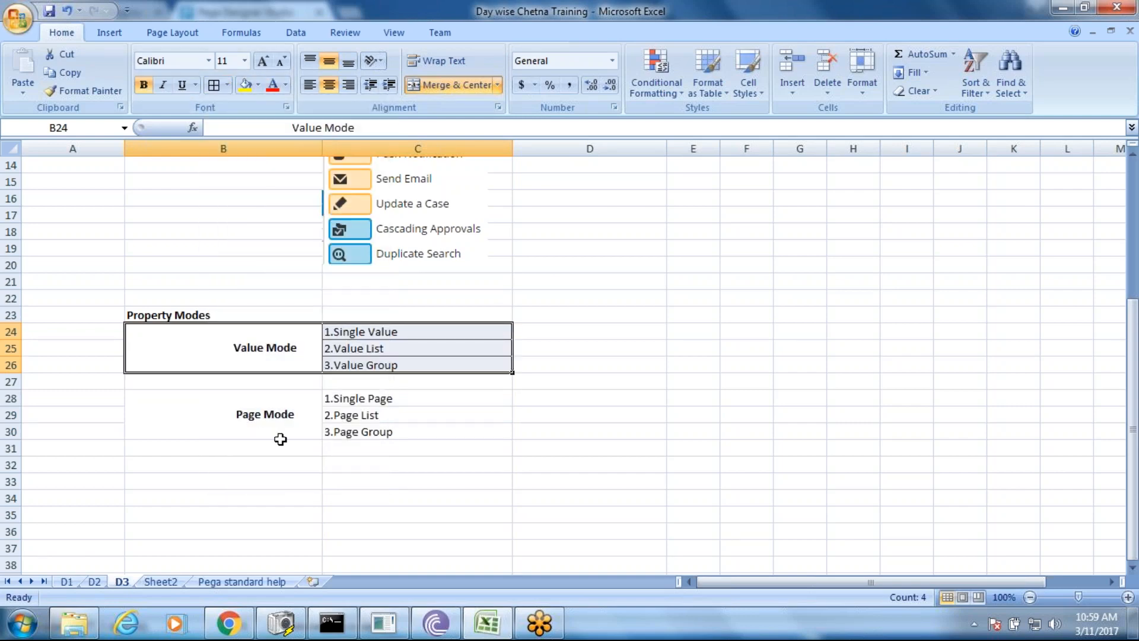
click(310, 418)
drag(311, 417, 331, 420)
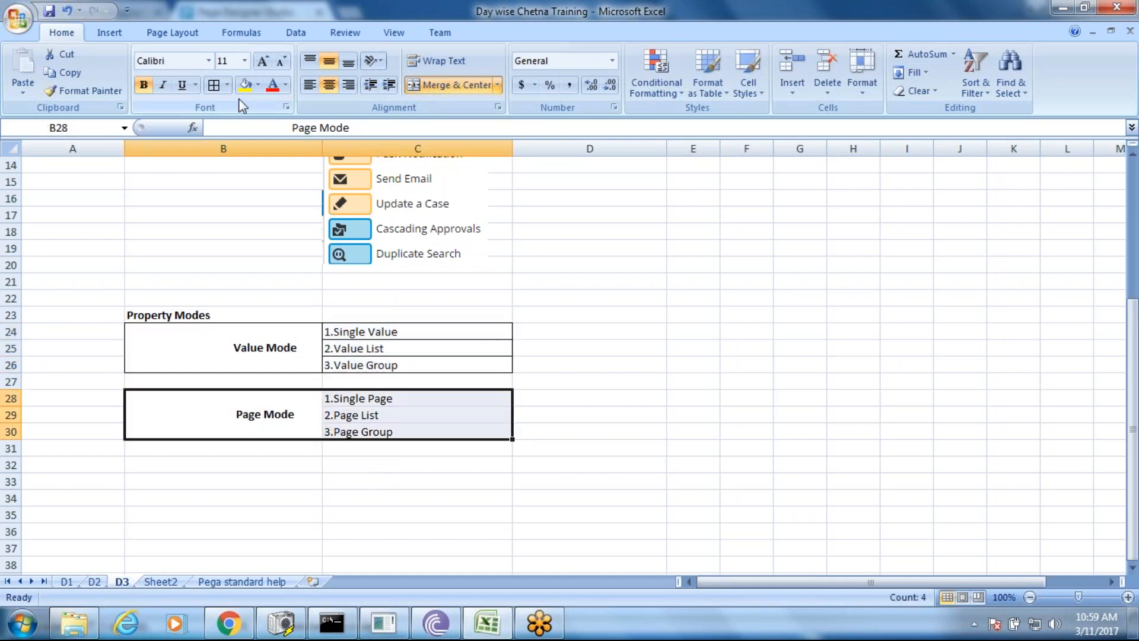
click(214, 85)
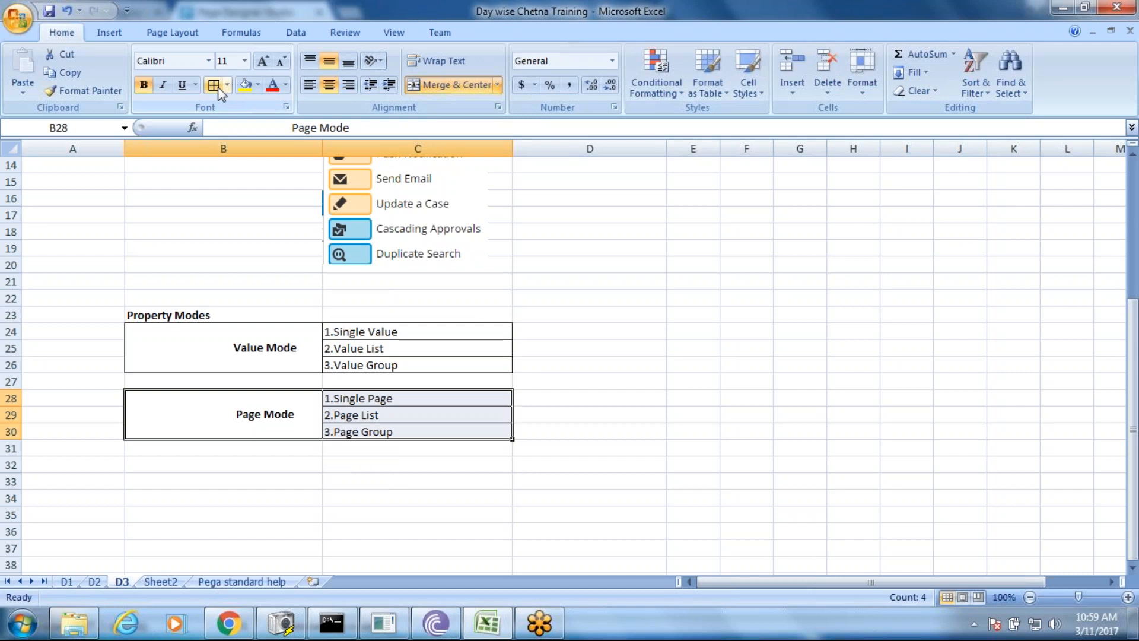
- Enter 'Scalar Value' in D24, fixing the typo and removing the leading =-- symbols
click(539, 331)
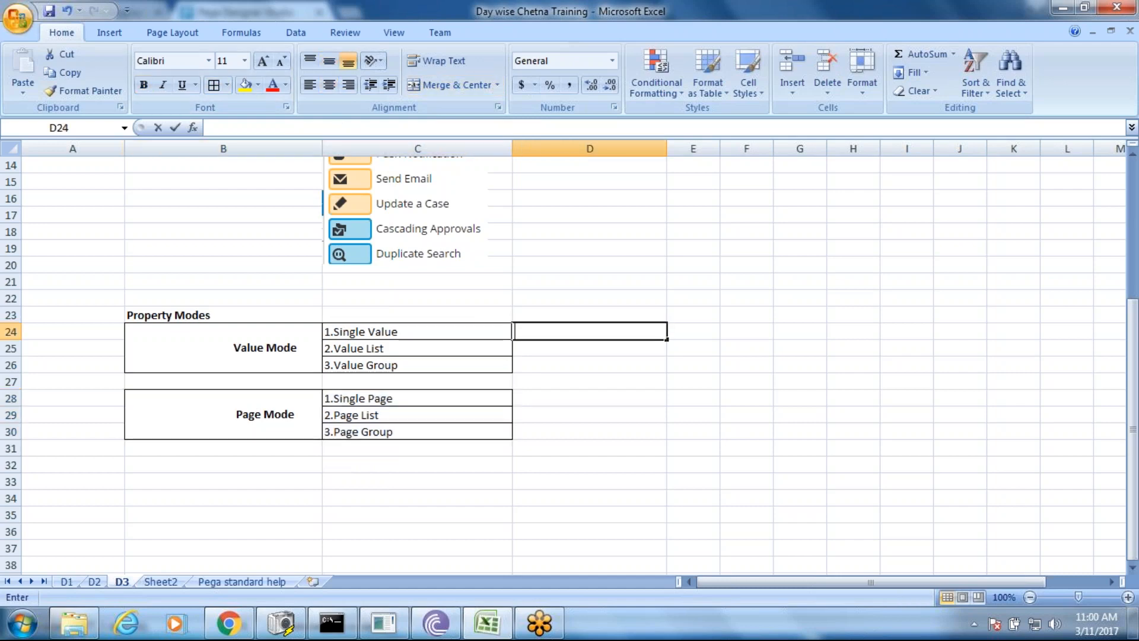
text(--S)
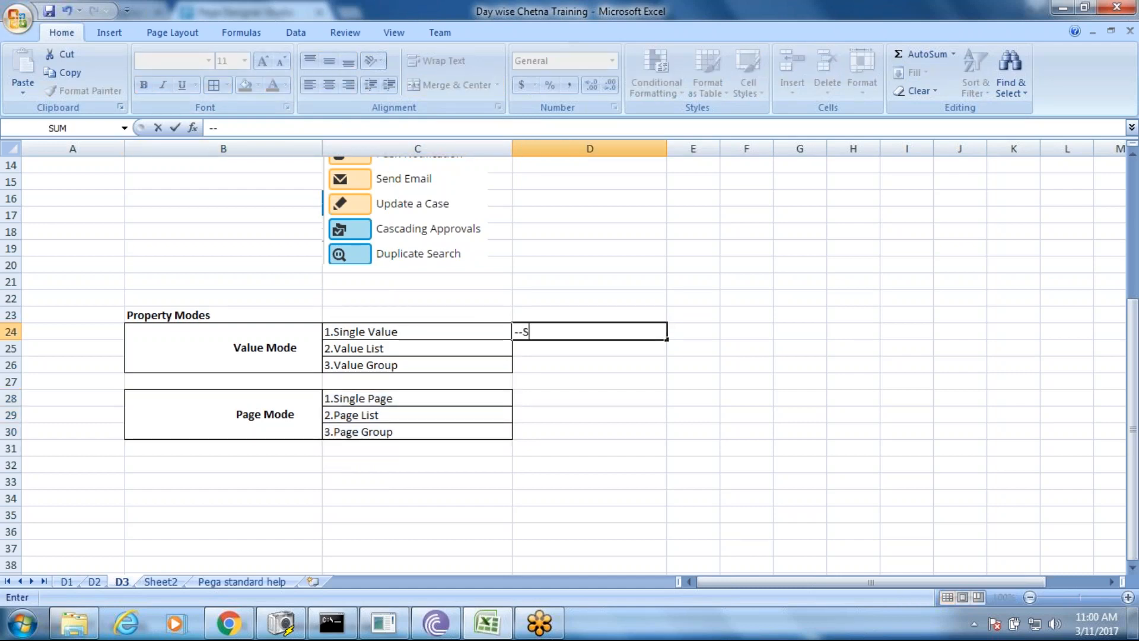
text(calr)
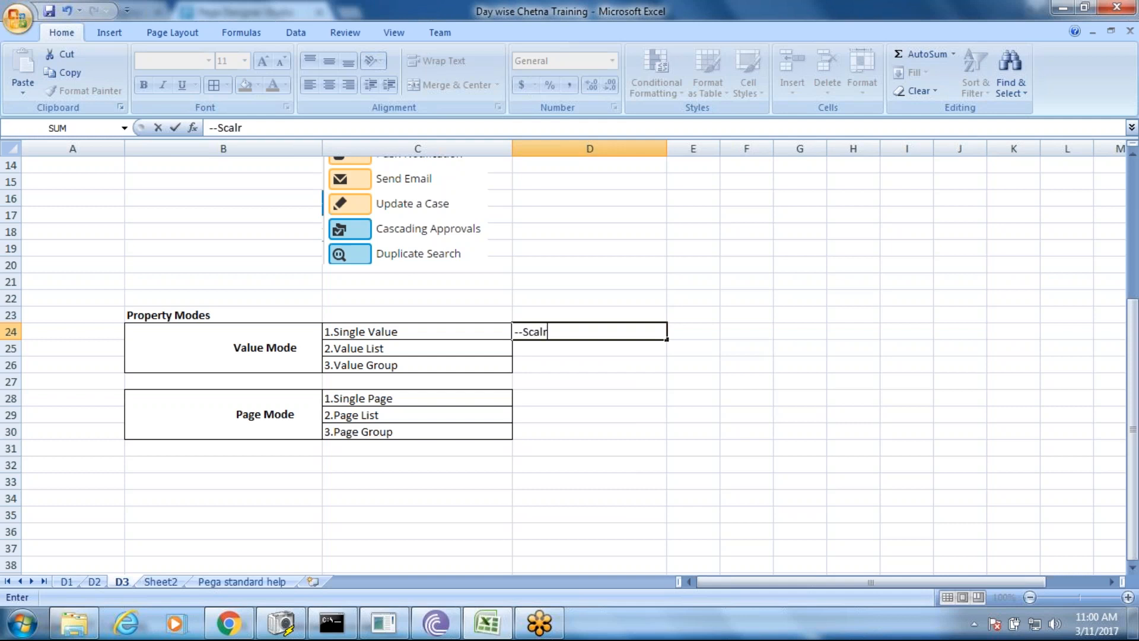
text( Value)
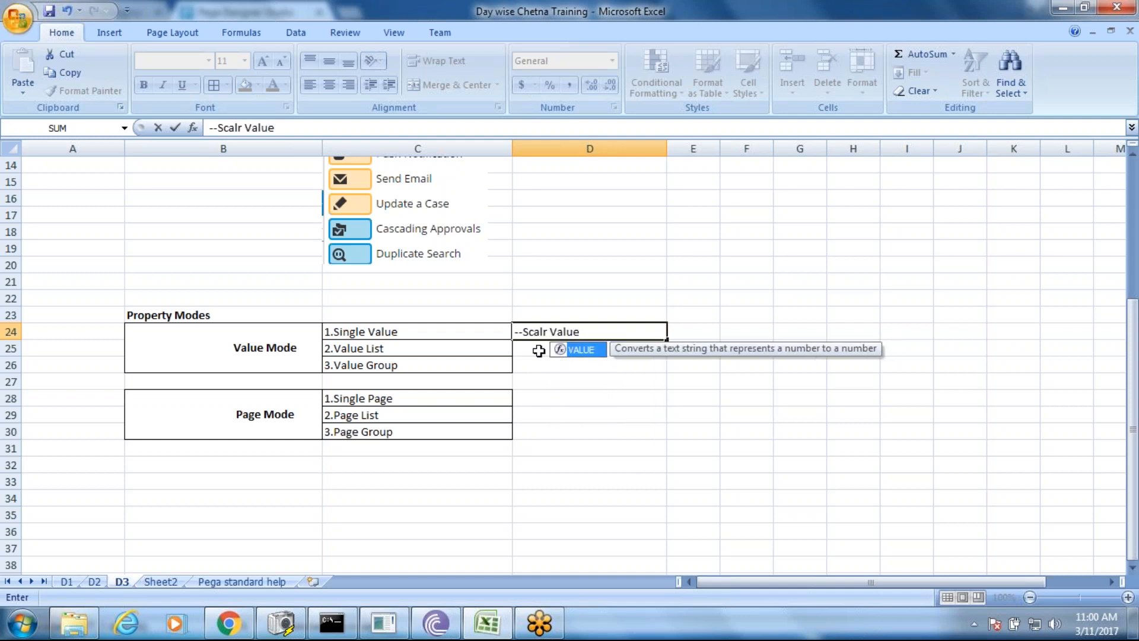
key(Escape)
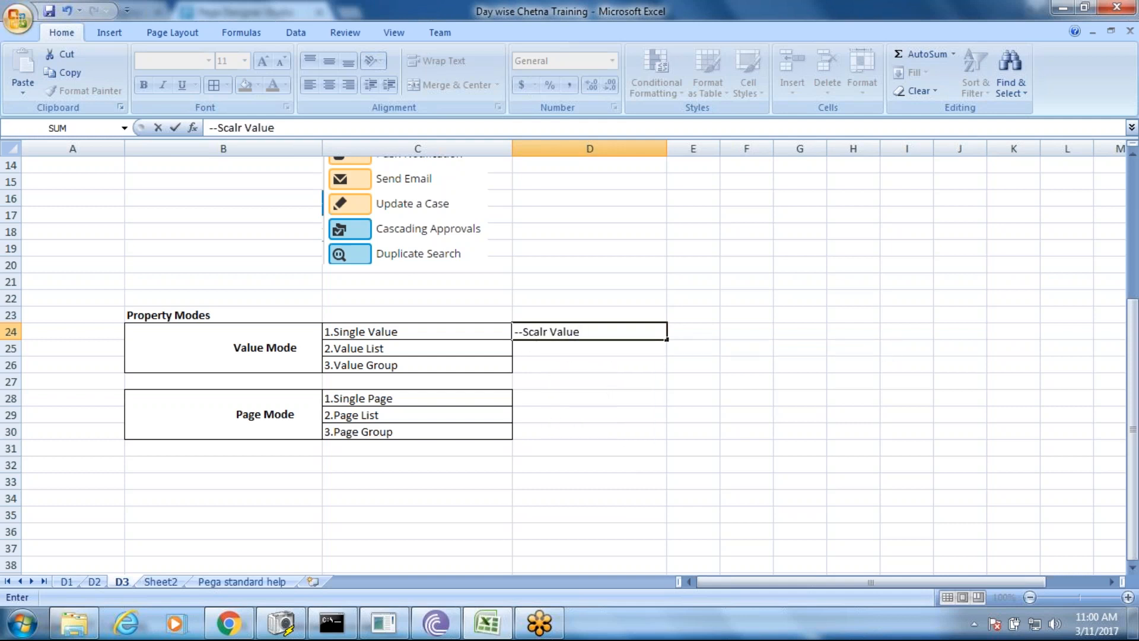
click(546, 332)
key(BackSpace)
key(BackSpace)
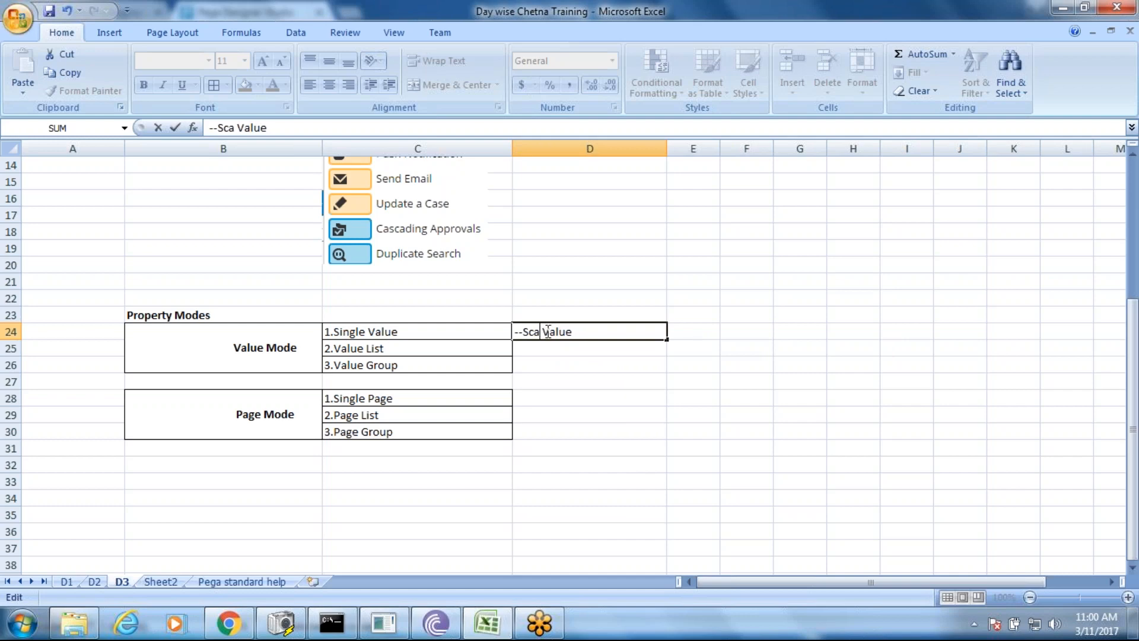
text(lar)
click(542, 351)
double_click(542, 350)
double_click(559, 331)
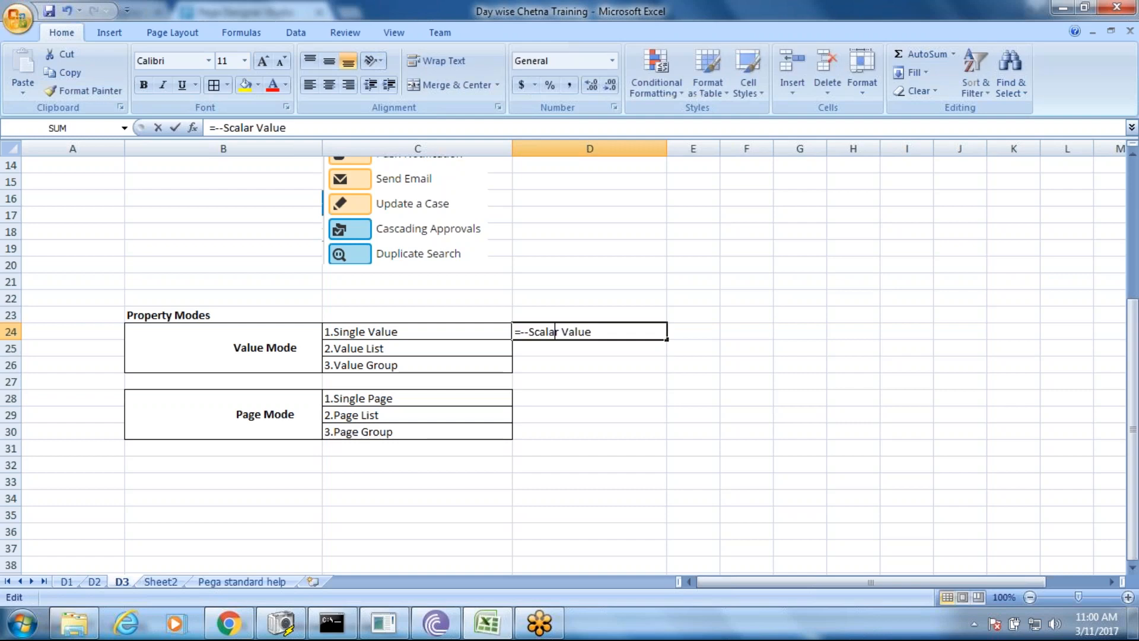
click(528, 331)
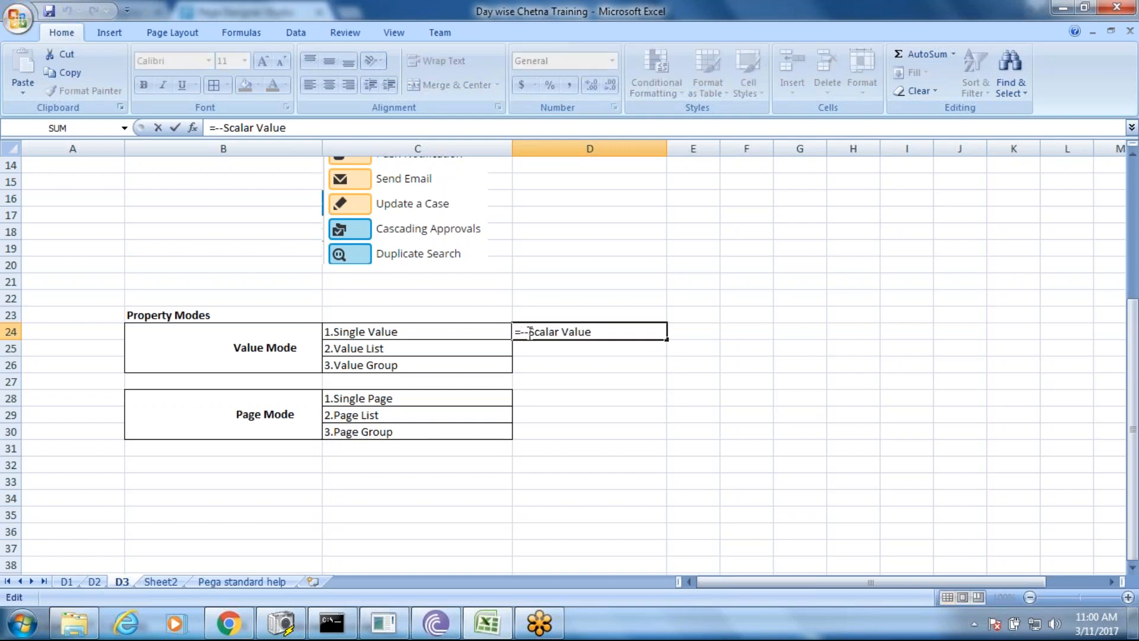
key(BackSpace)
key(BackSpace)
key(BackSpace)
click(533, 347)
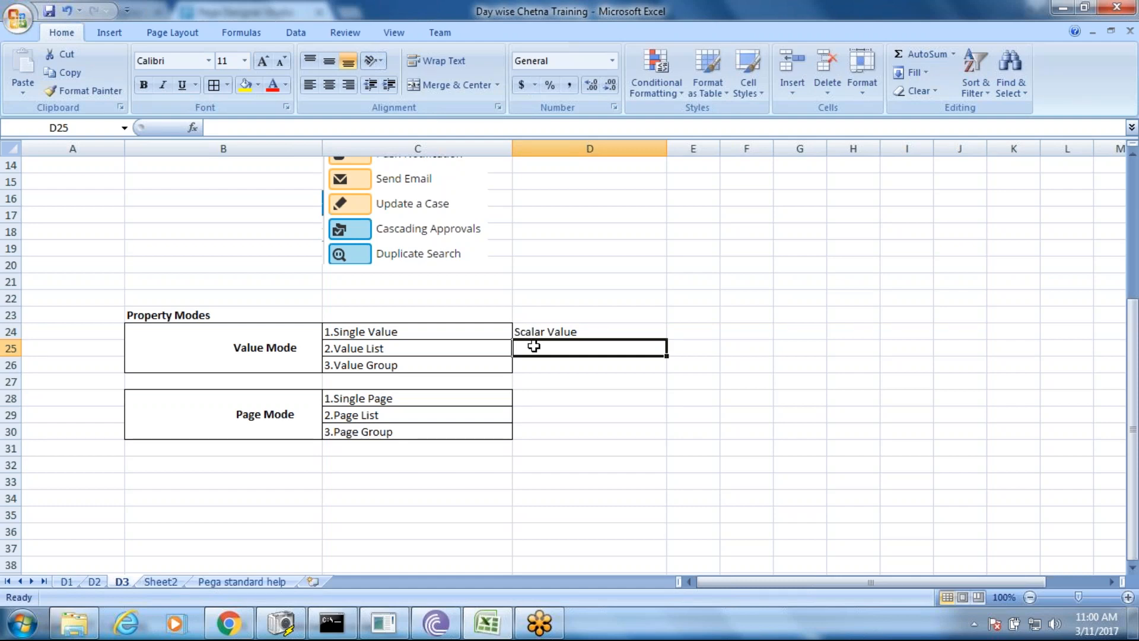
- Add 'Ordered List of single Values' in D25 and 'Un-Ordered List of single Values' in D26
text(Order)
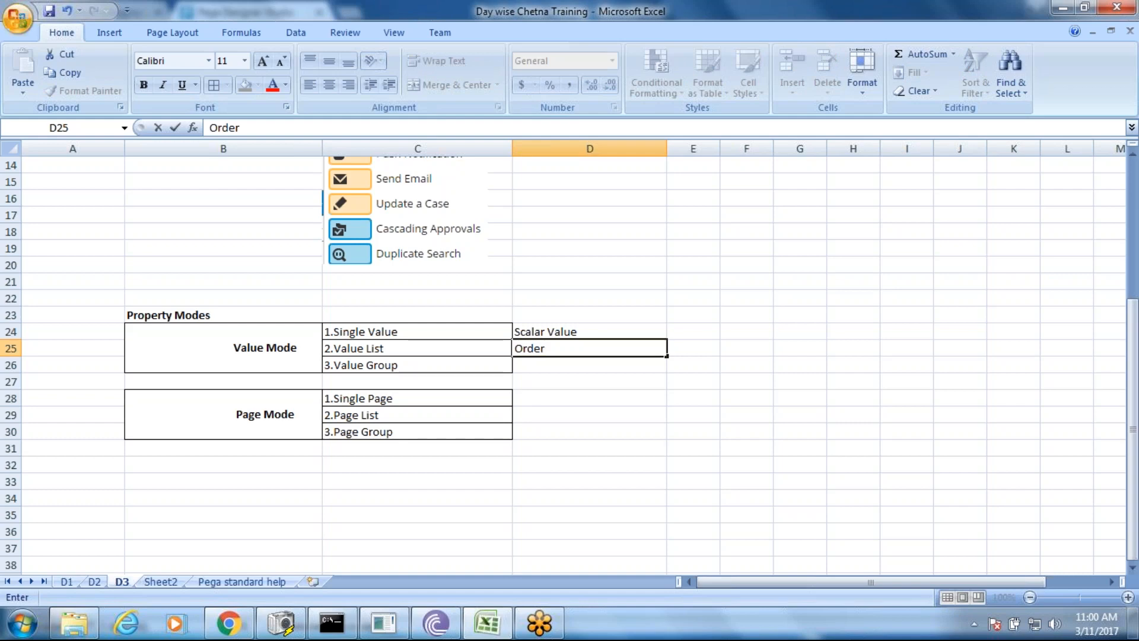
text(ed List of si)
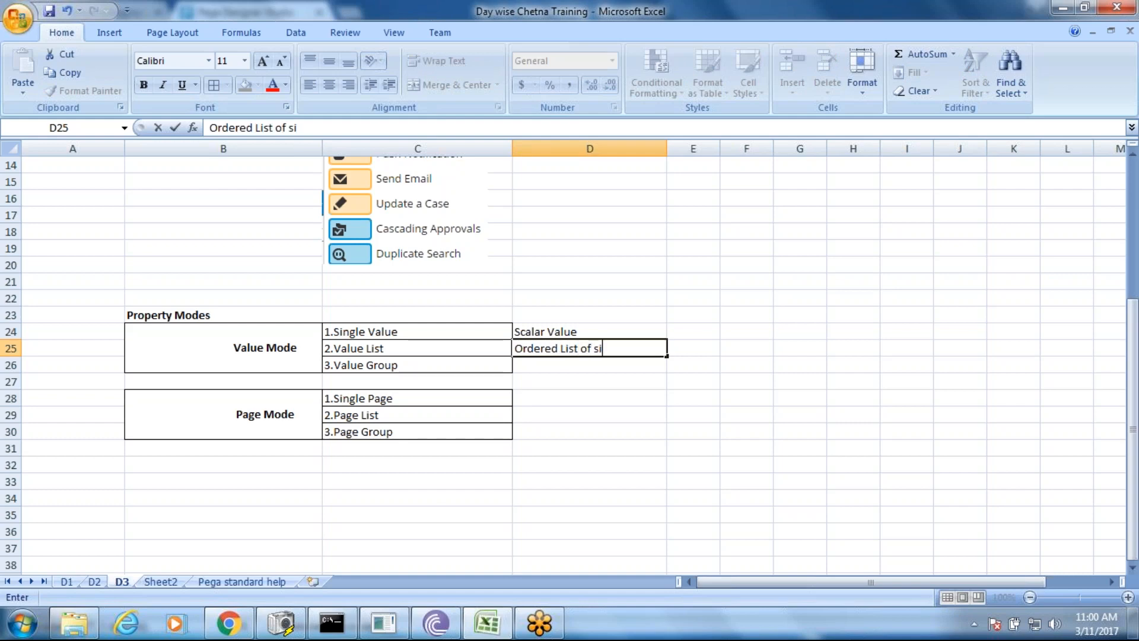
text(ngle Values)
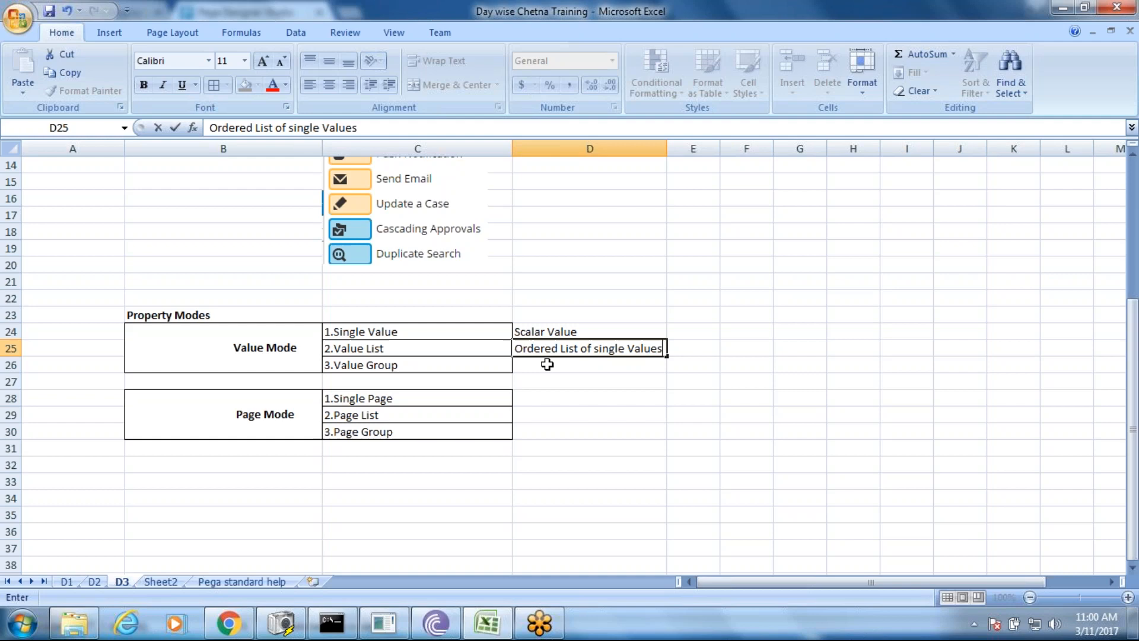
click(547, 364)
click(547, 352)
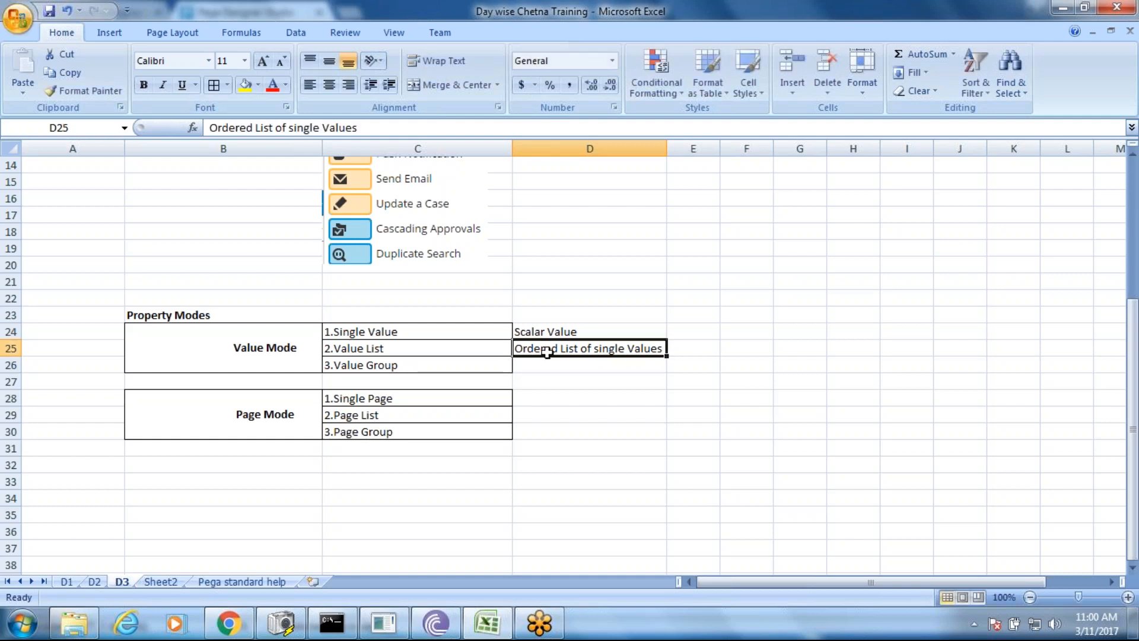
key(ctrl+c)
click(538, 367)
key(ctrl+v)
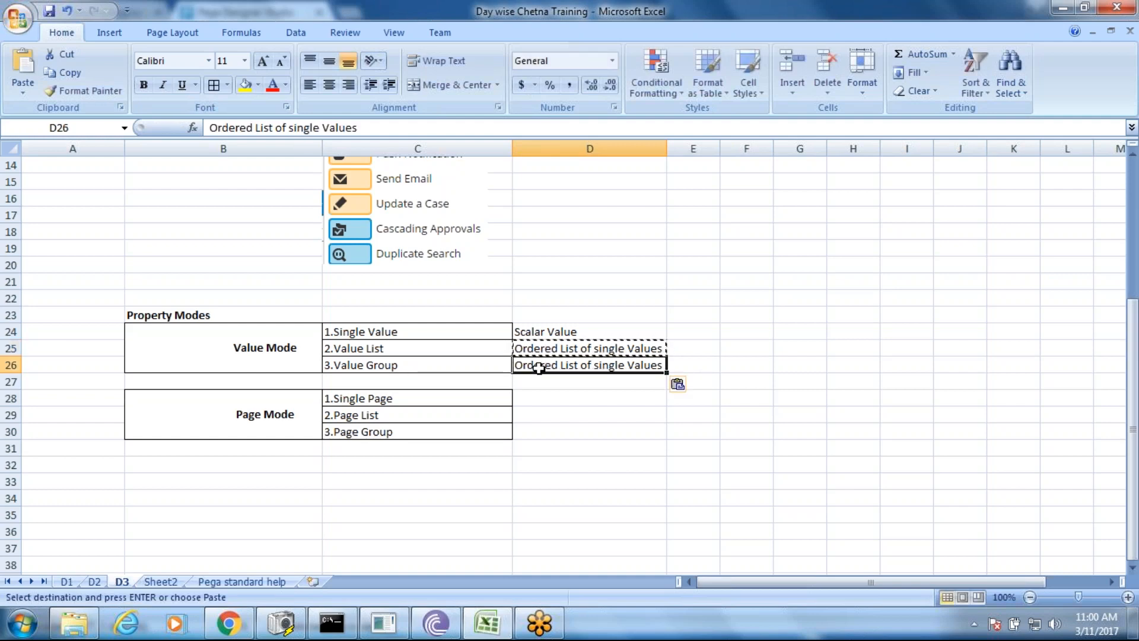
double_click(540, 365)
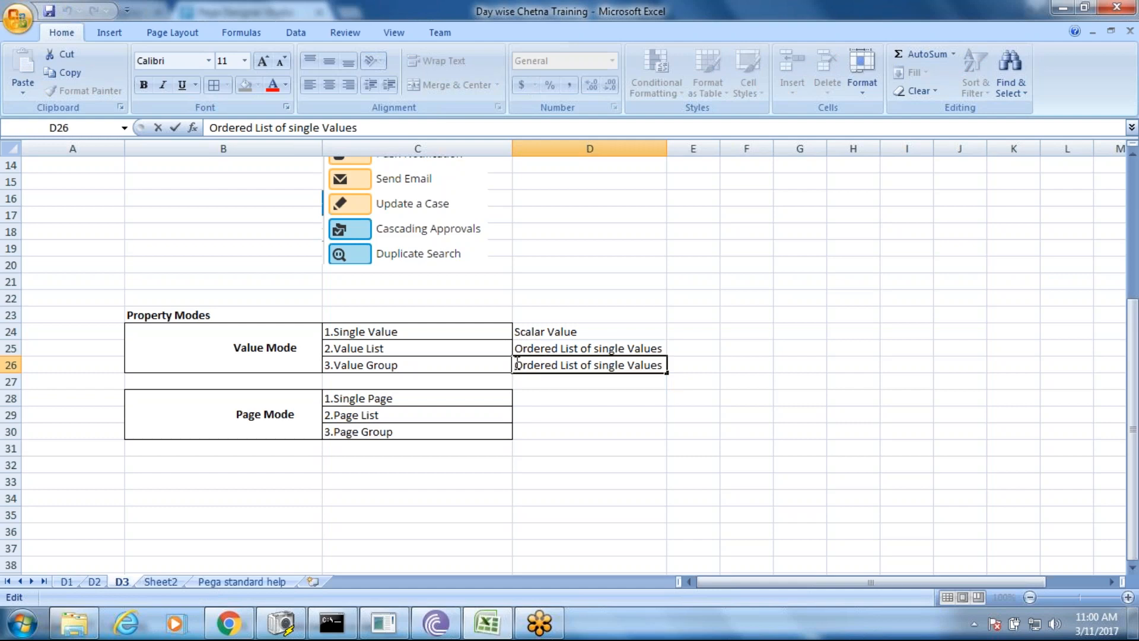
text(Un-)
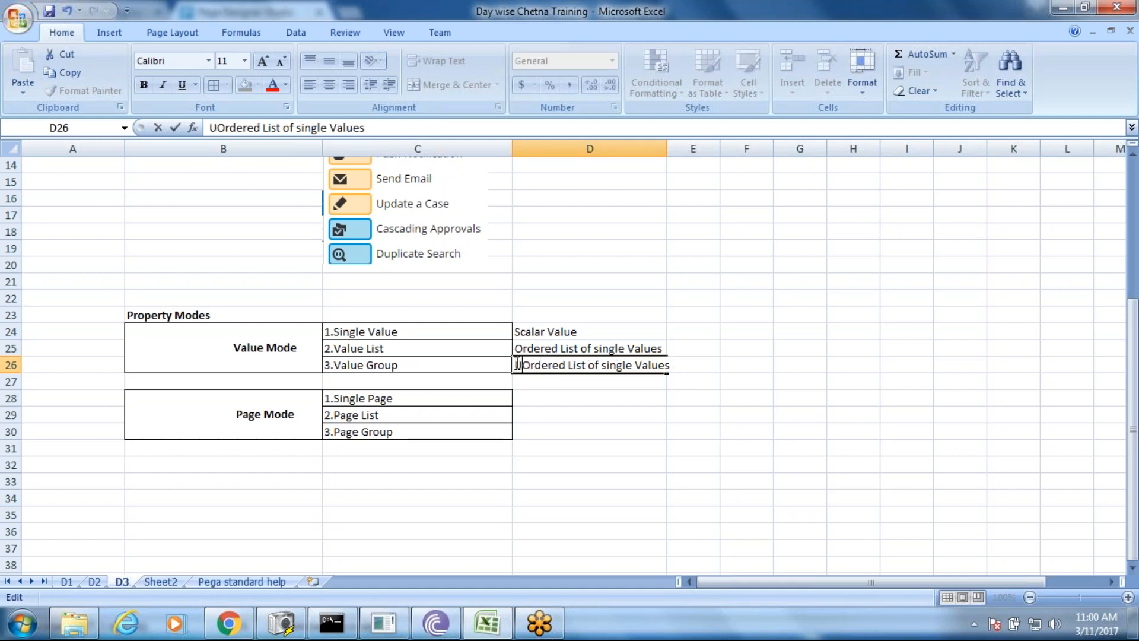
click(590, 414)
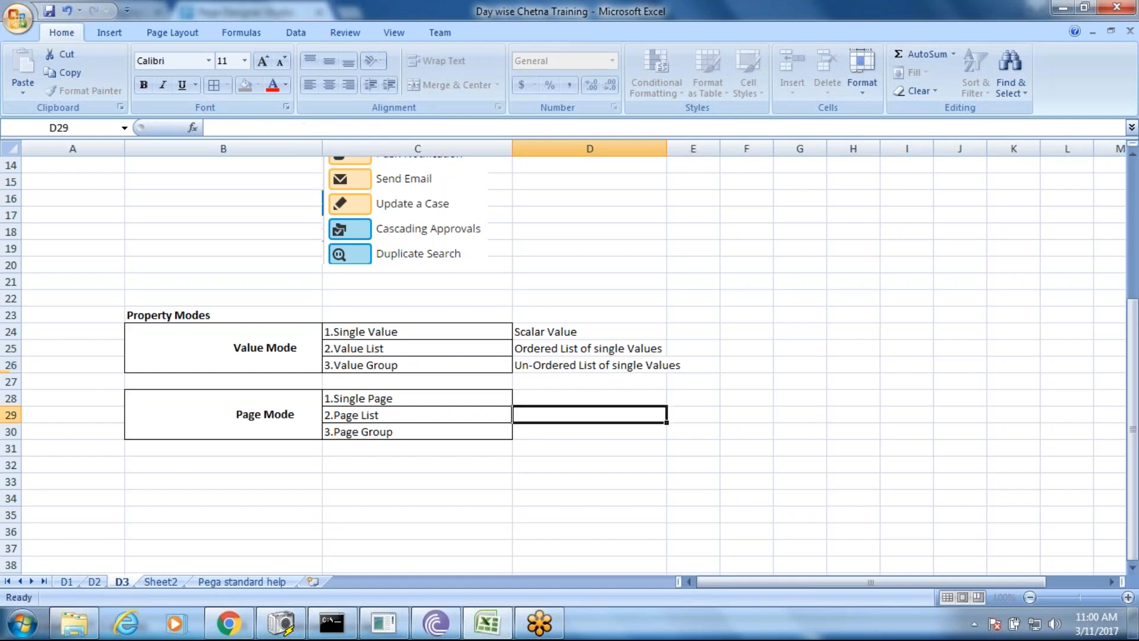
- Widen column D to fit the Value Mode descriptions, then select D28
drag(665, 149, 688, 149)
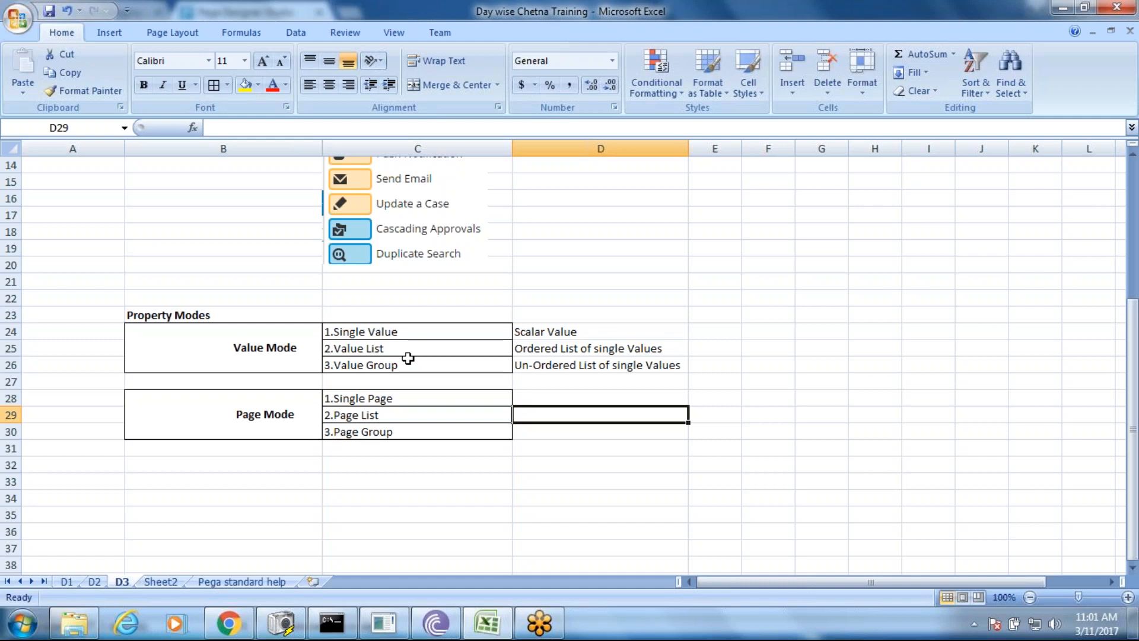
click(527, 399)
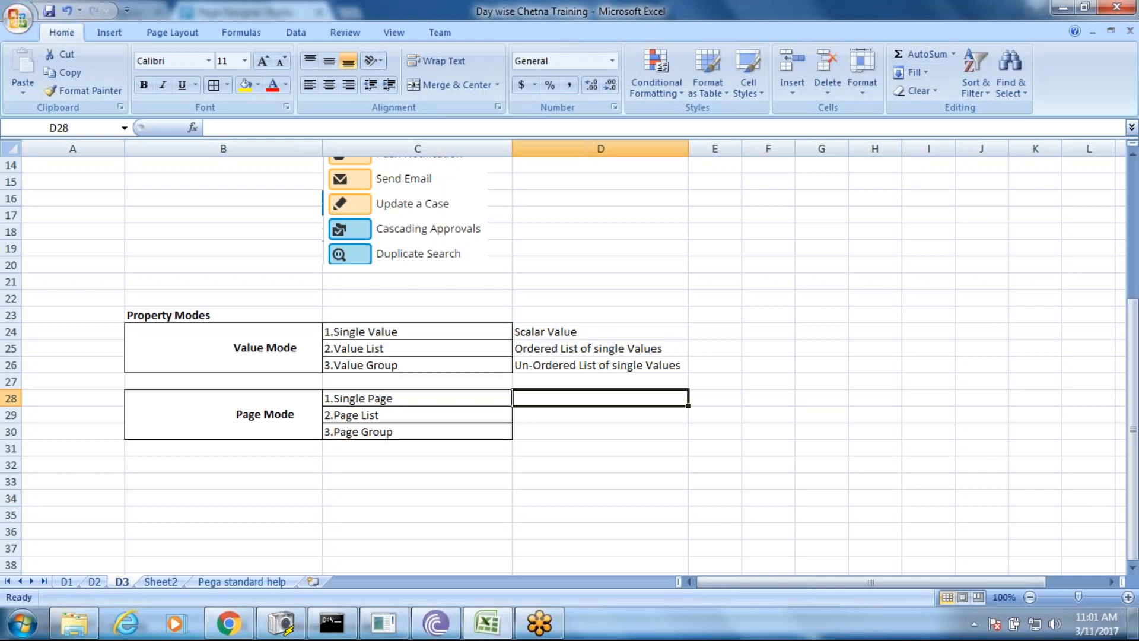
- Enter 'Single Object' in D28 and 'Ordered Collection single pages' in D29
text(S)
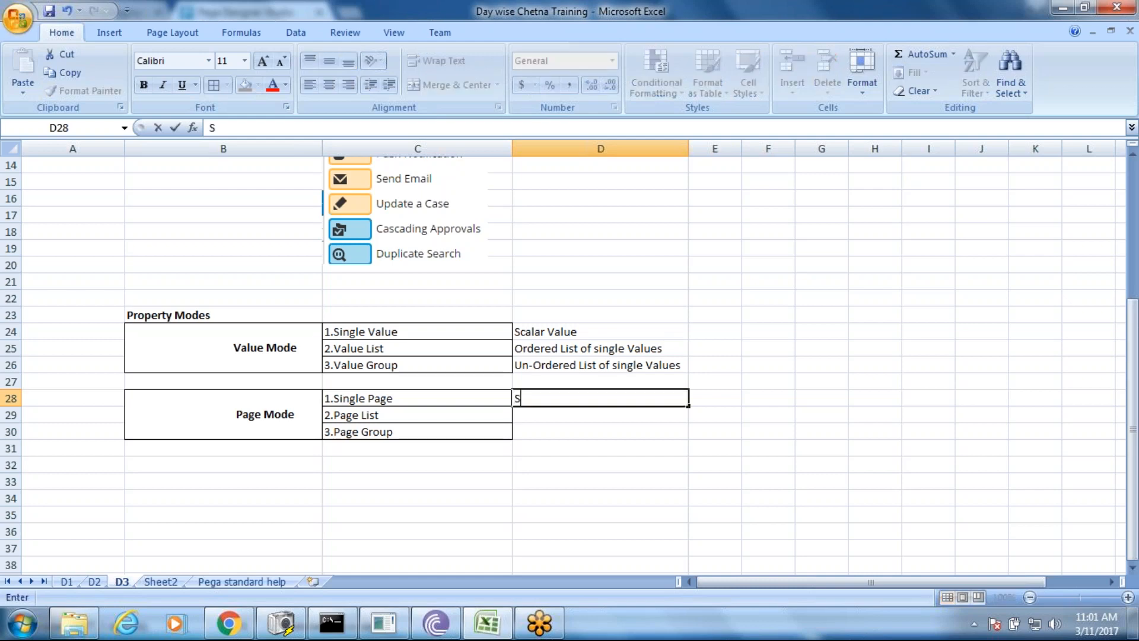
text(ingle Object)
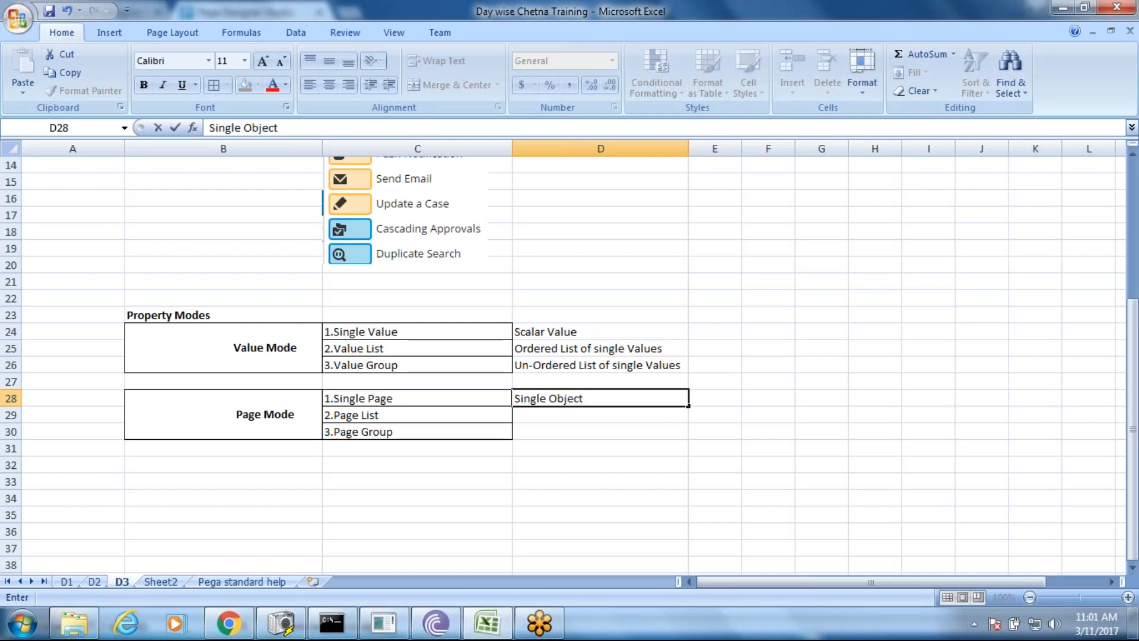
click(527, 416)
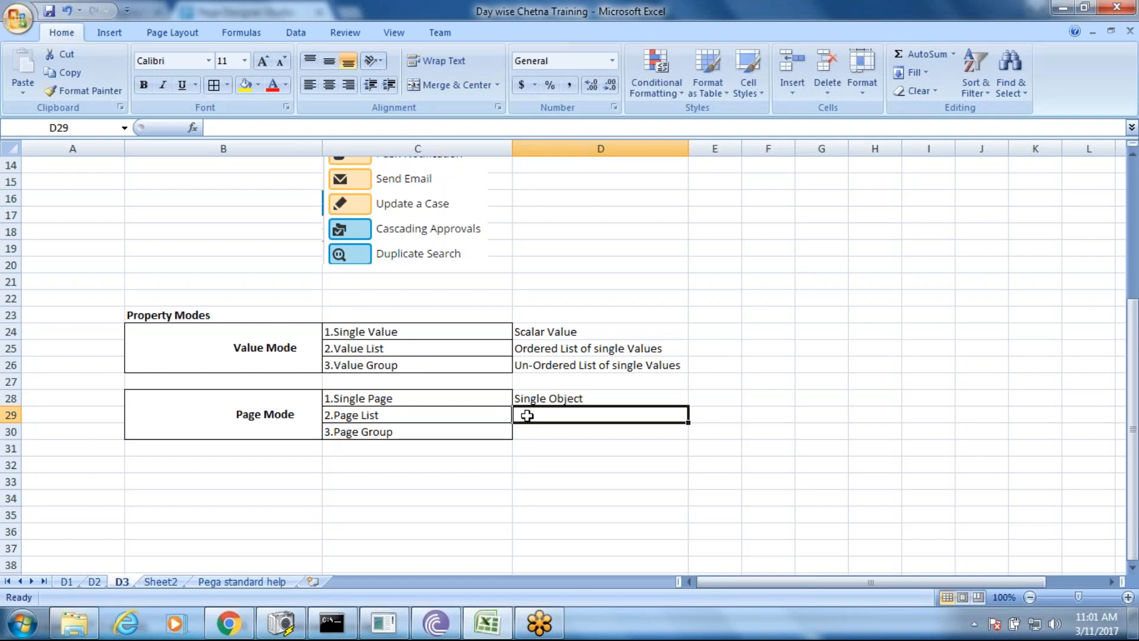
text(O)
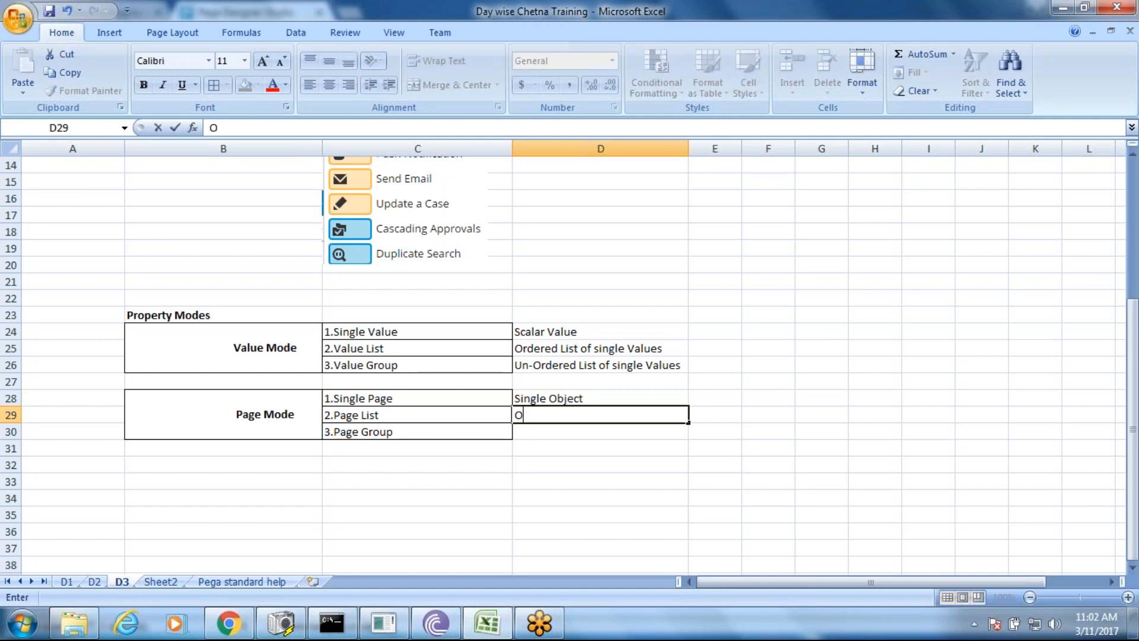
text(rdered Colle)
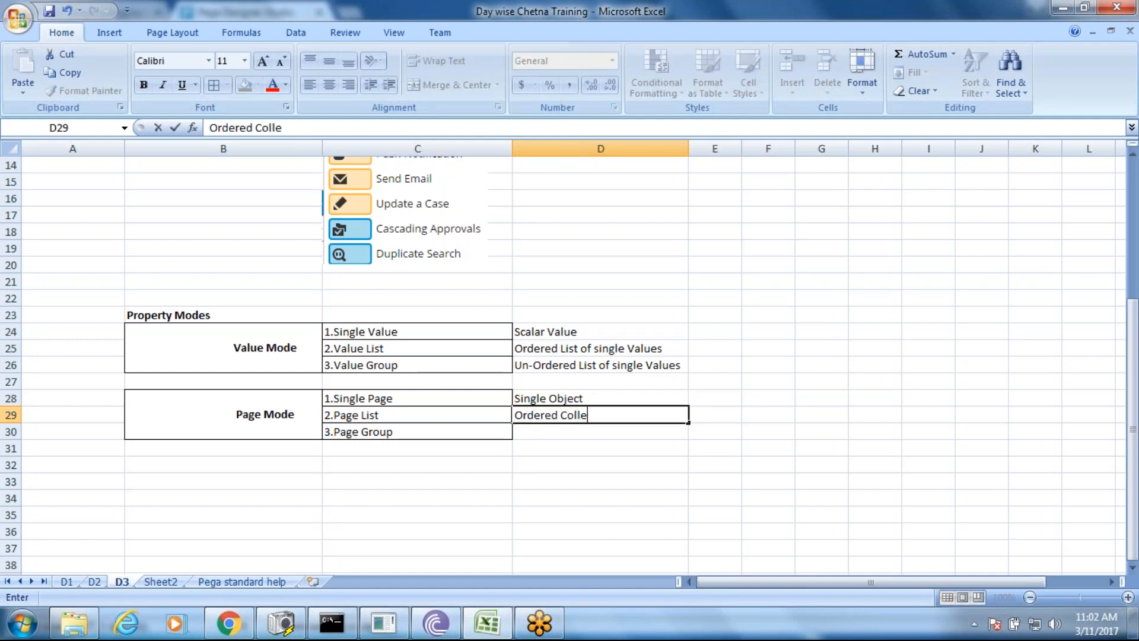
text(ction sin)
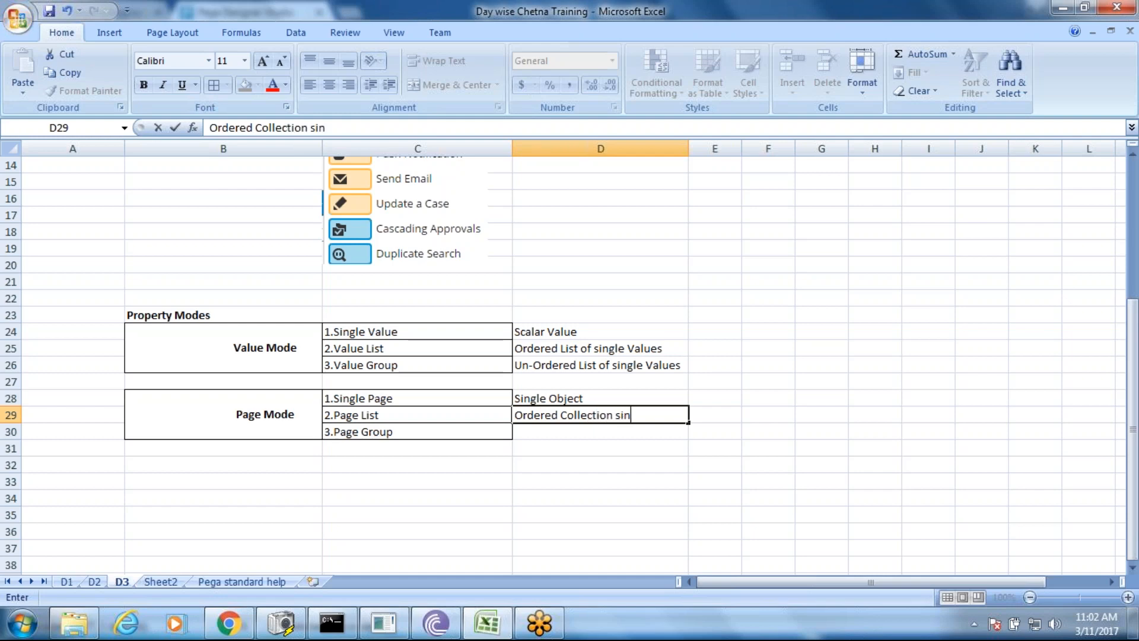
text(gle pages)
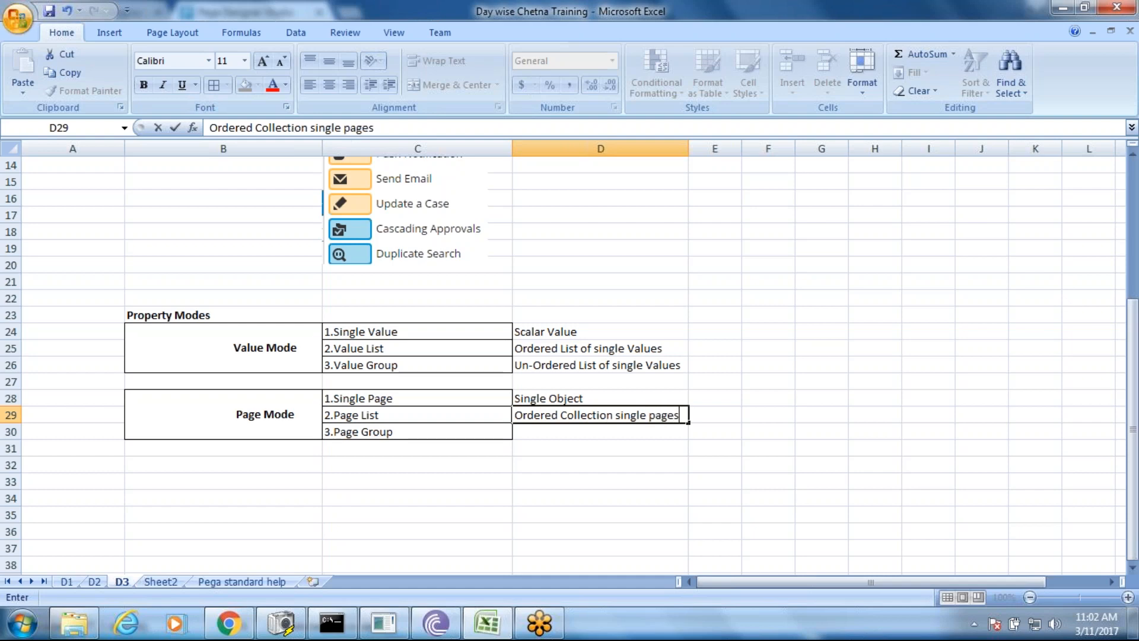
key(Return)
key(Return)
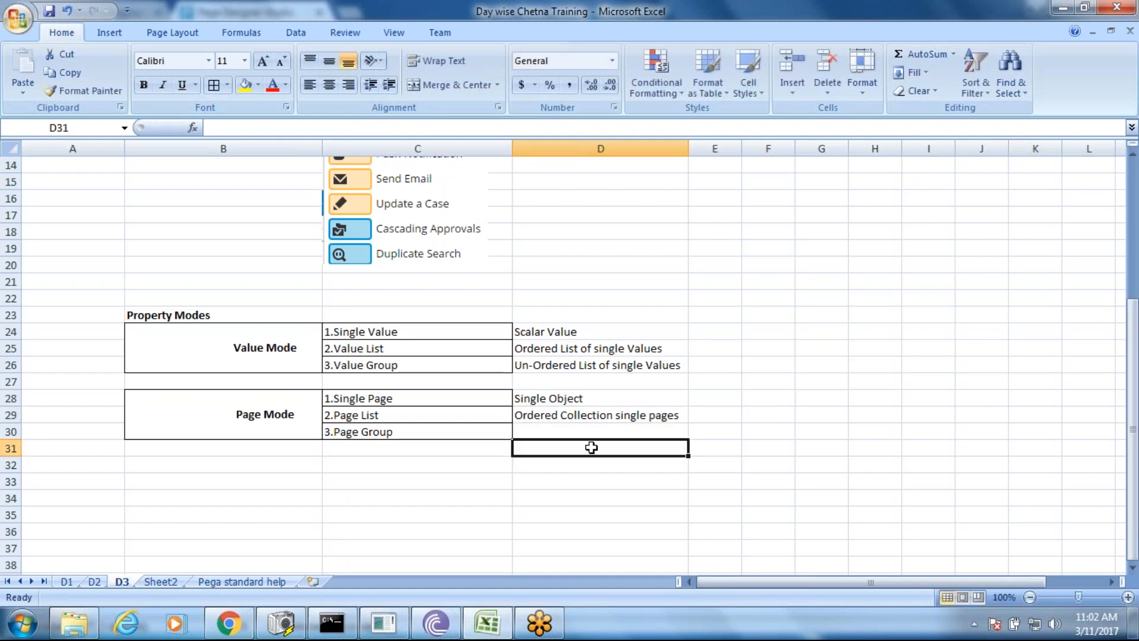
click(584, 432)
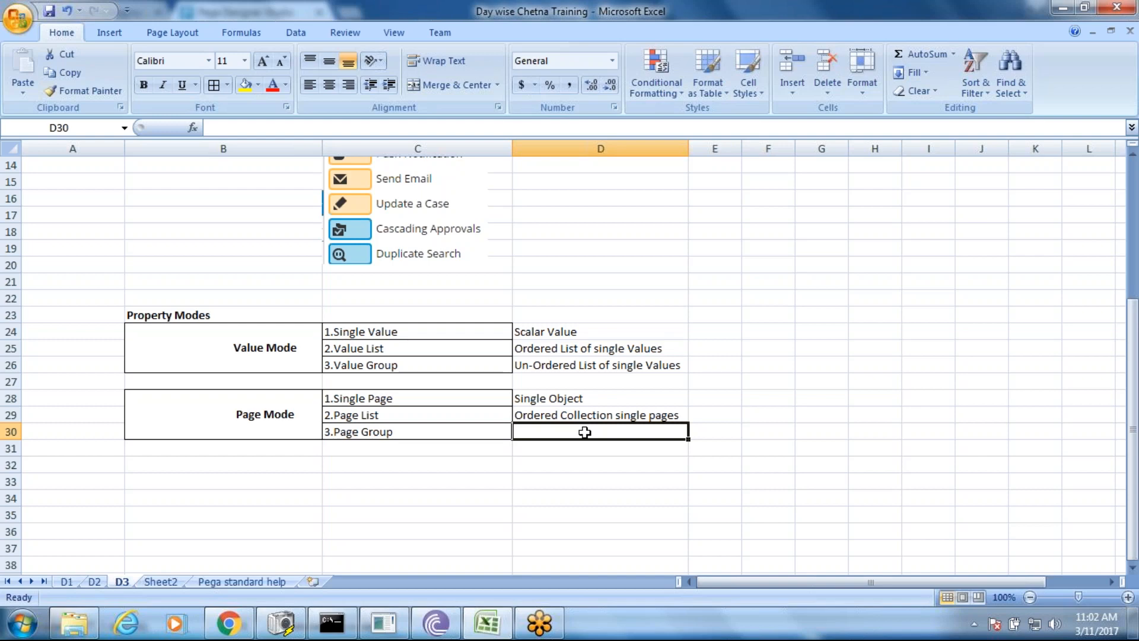
click(550, 351)
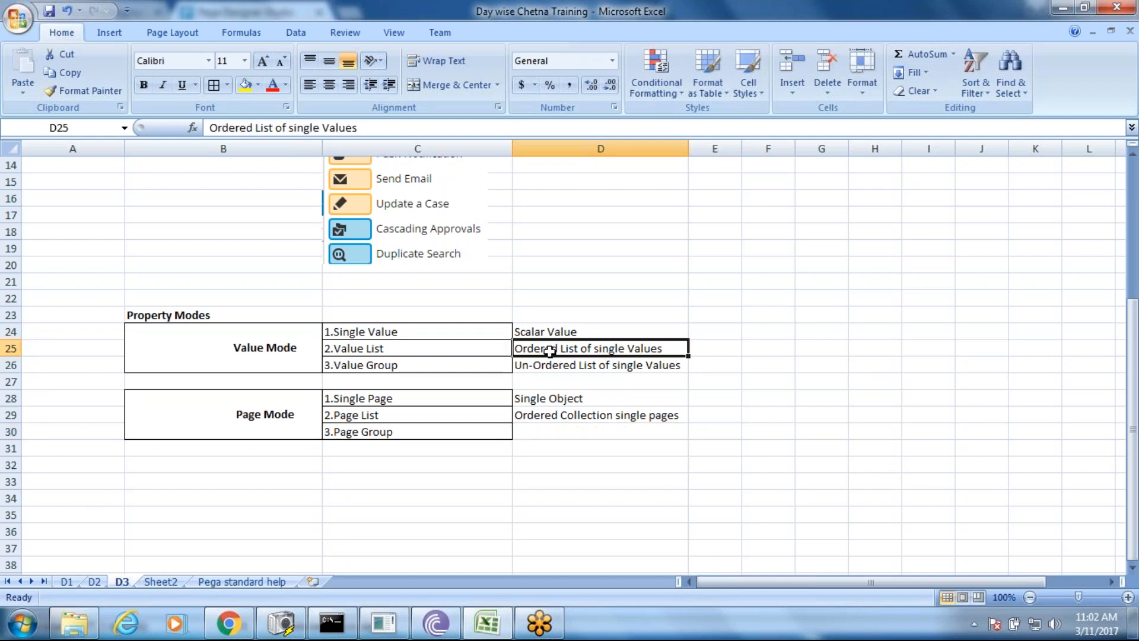
click(536, 418)
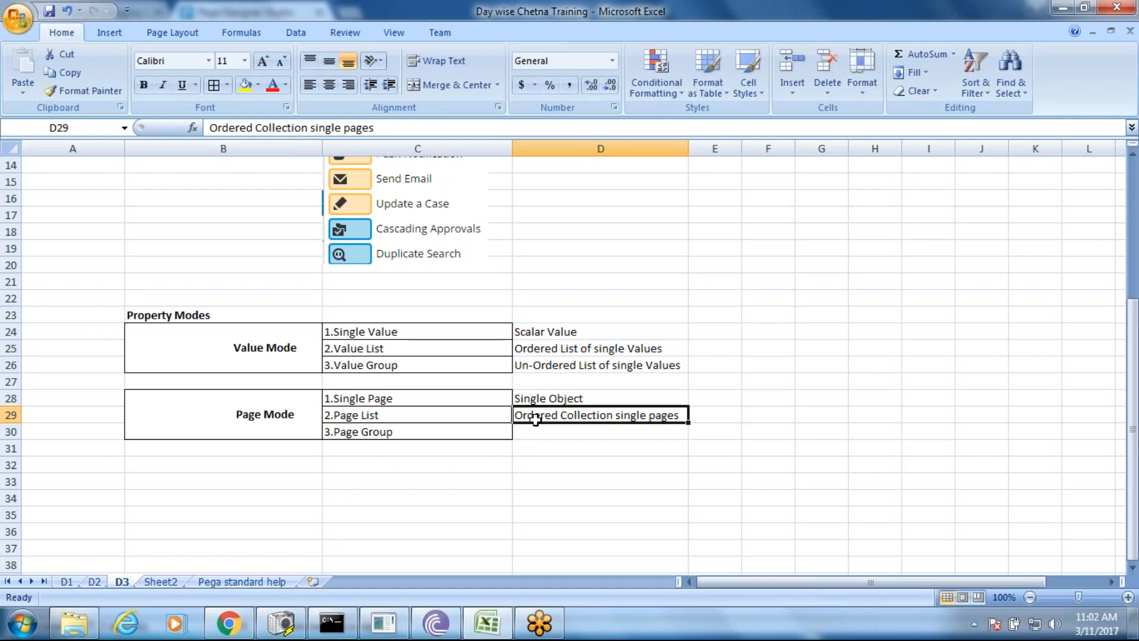
click(714, 415)
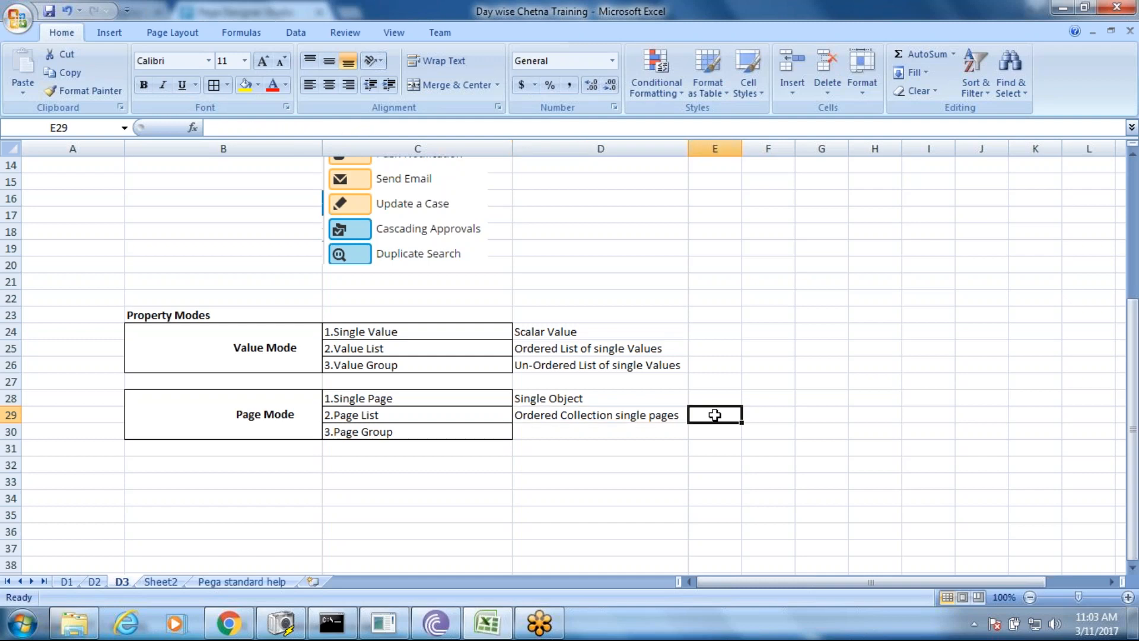
- Enter 'ObjectName(Index).PropertyName' in E29, widening column E to fit it
drag(741, 145, 825, 147)
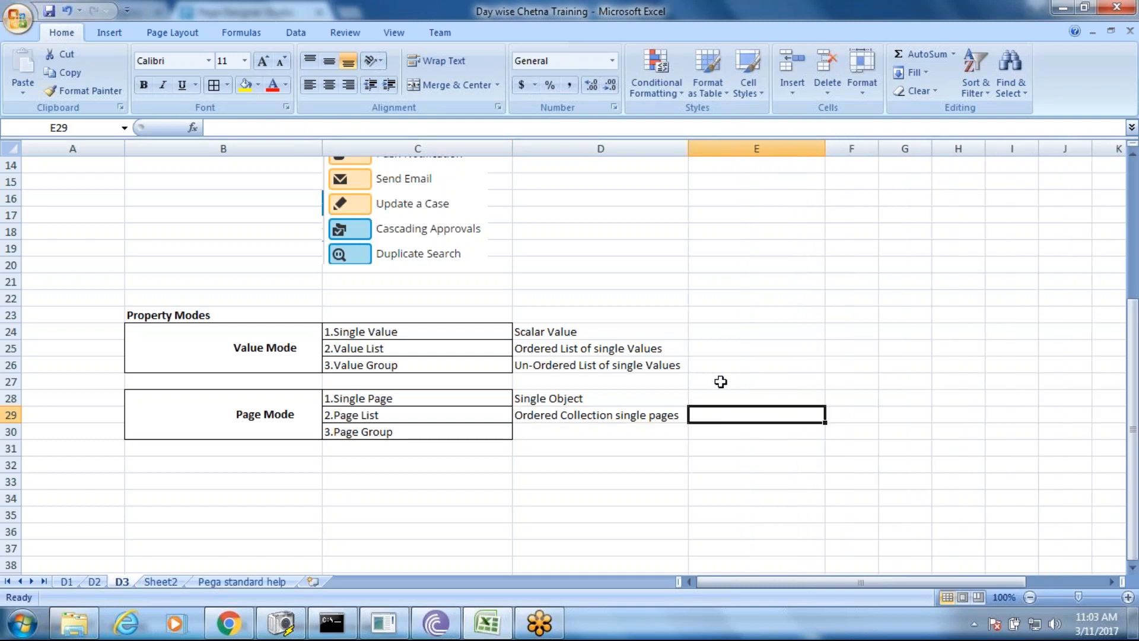
key(BackSpace)
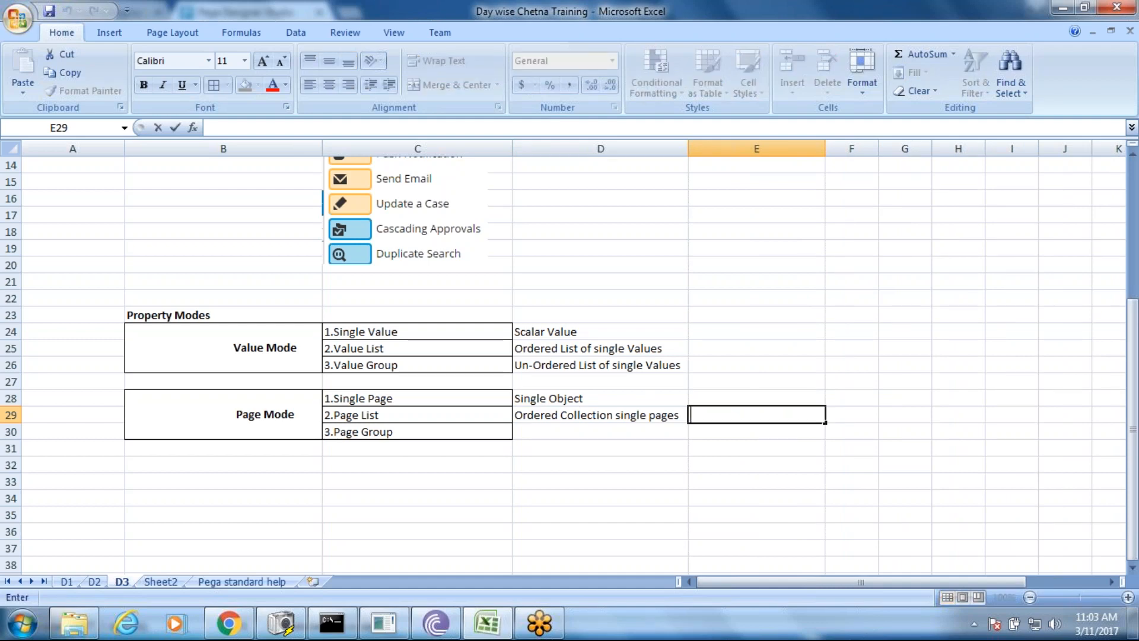
text(ObjectName)
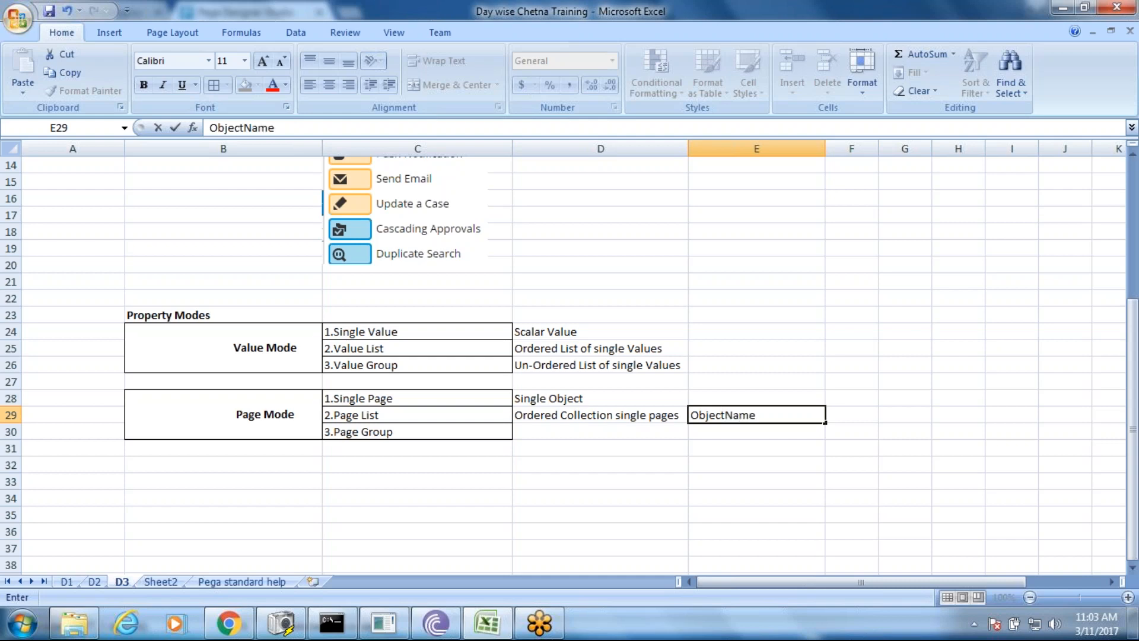
text((Index).Prope)
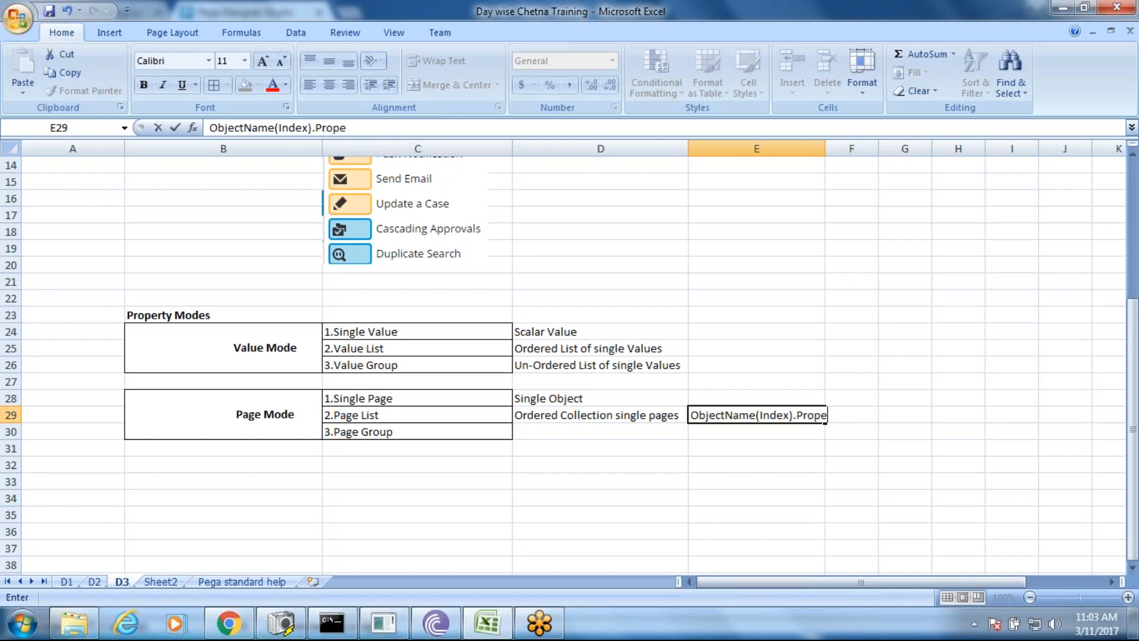
text(rtyName)
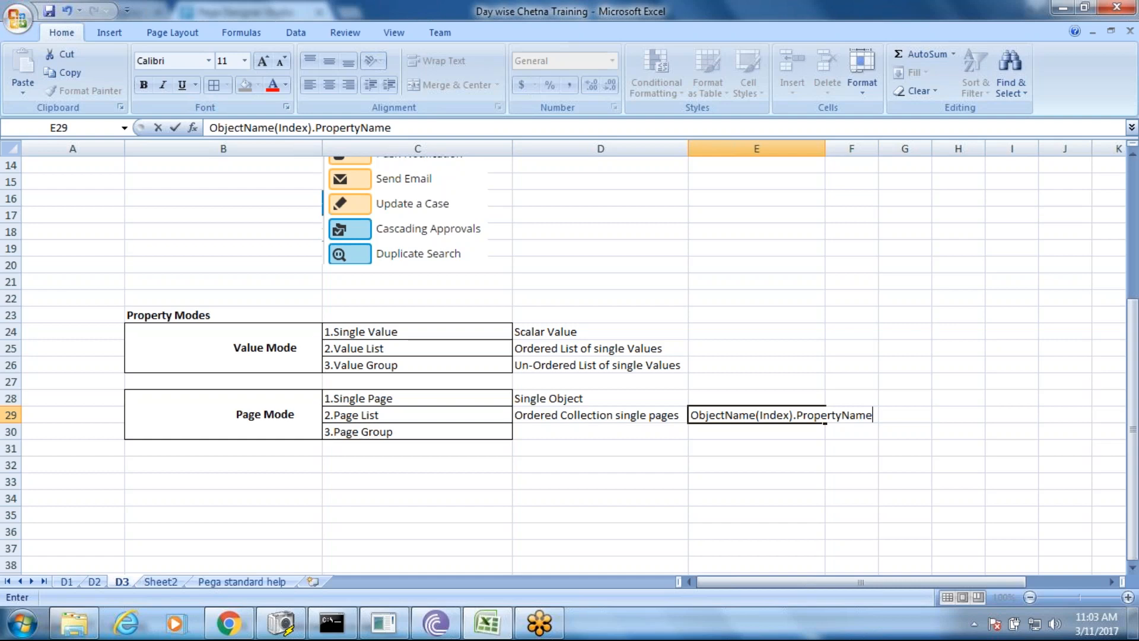
click(760, 457)
drag(826, 148, 881, 149)
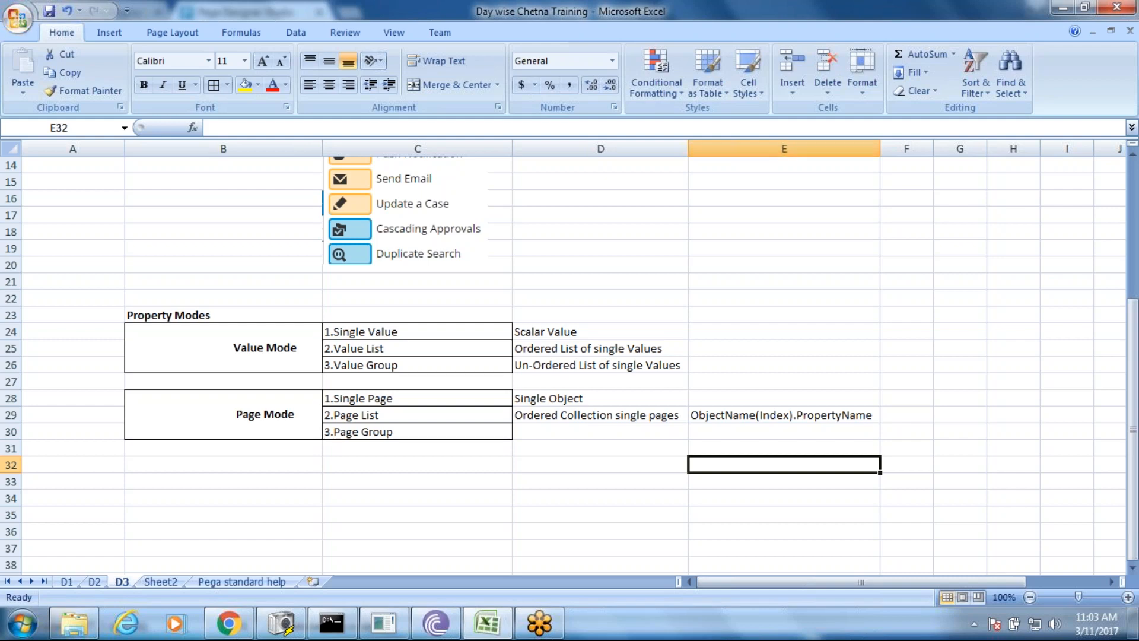
double_click(903, 413)
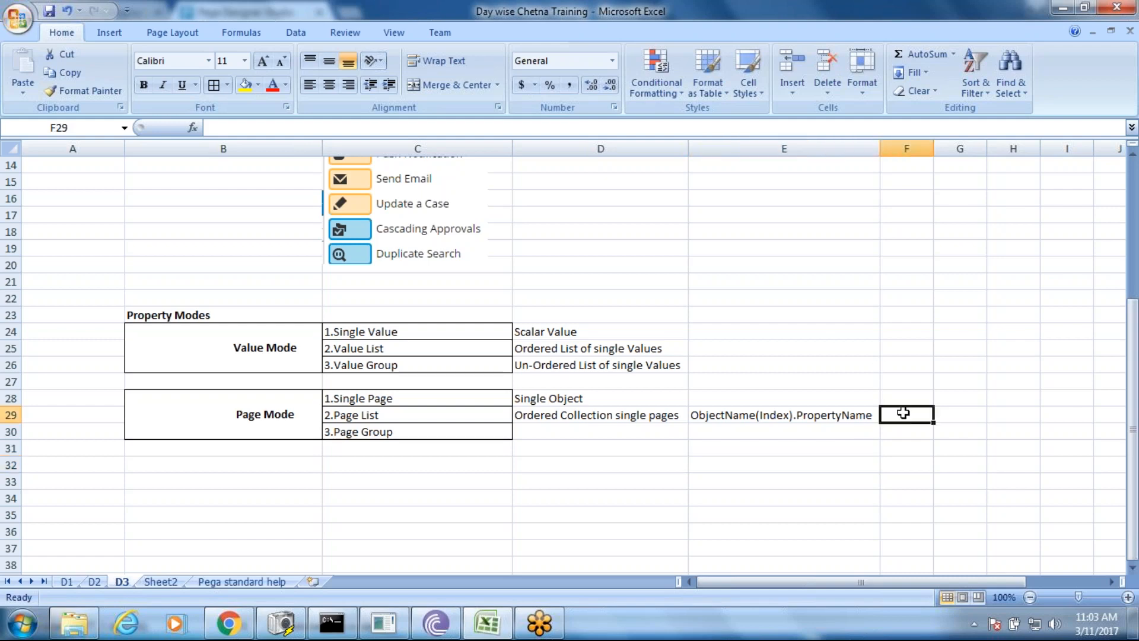
text(Object)
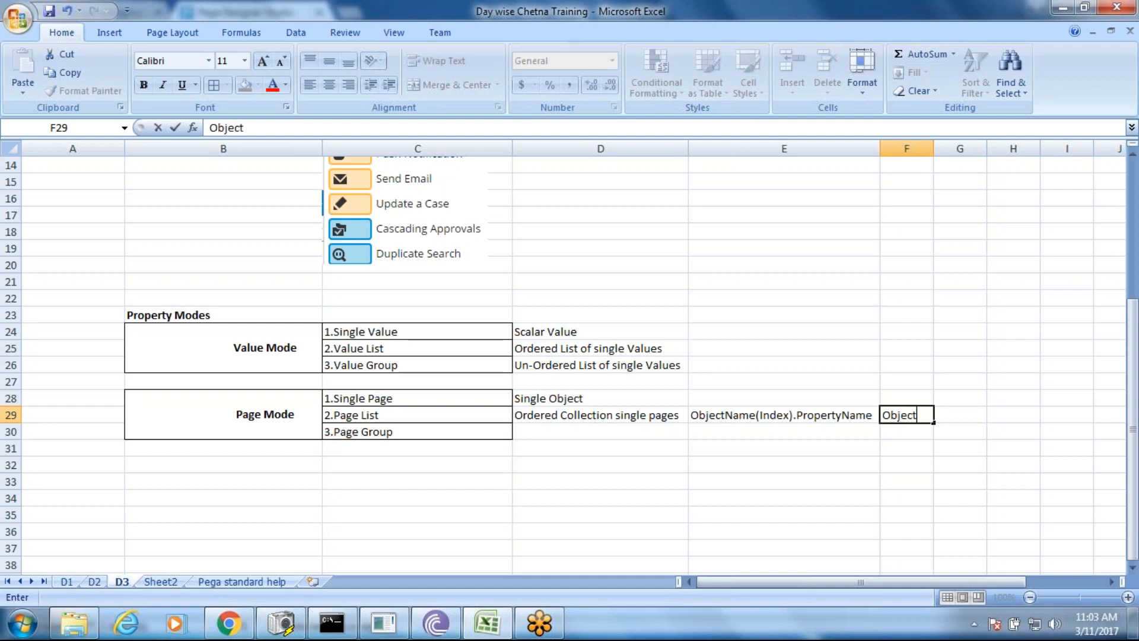
key(BackSpace)
key(BackSpace)
key(BackSpace)
key(BackSpace)
key(BackSpace)
key(BackSpace)
text(Candi)
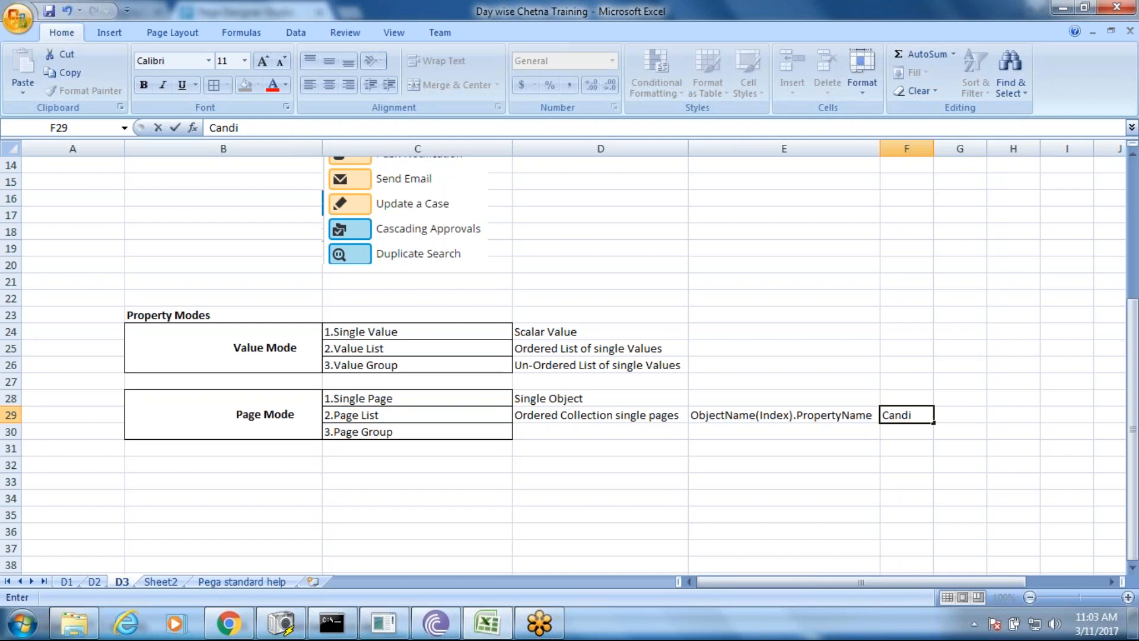
text(dateLis)
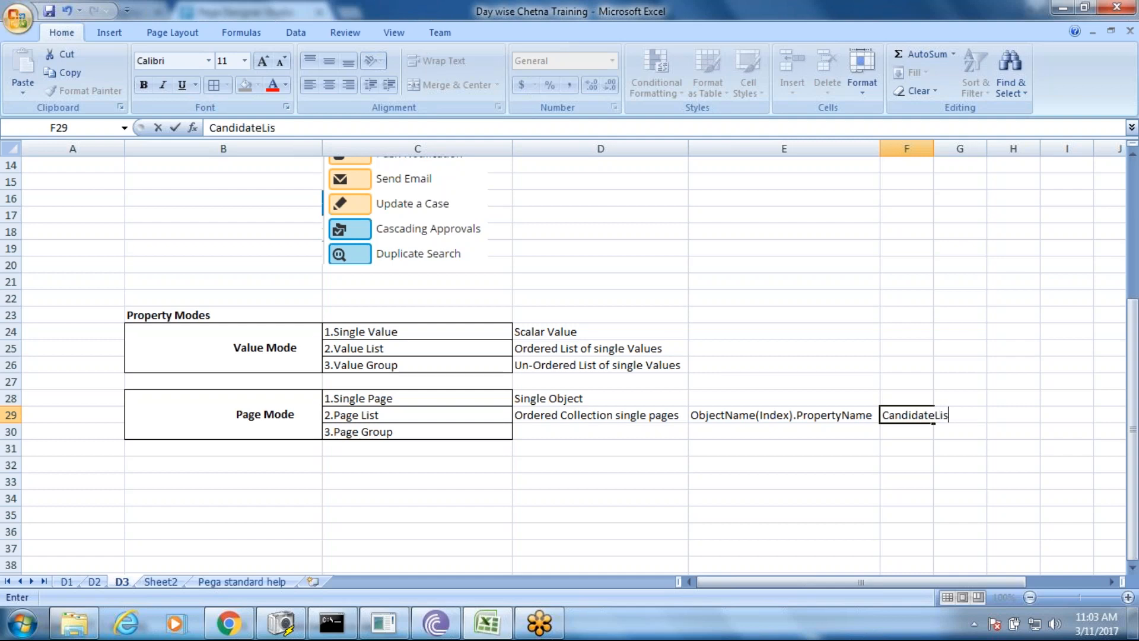
text(t(1))
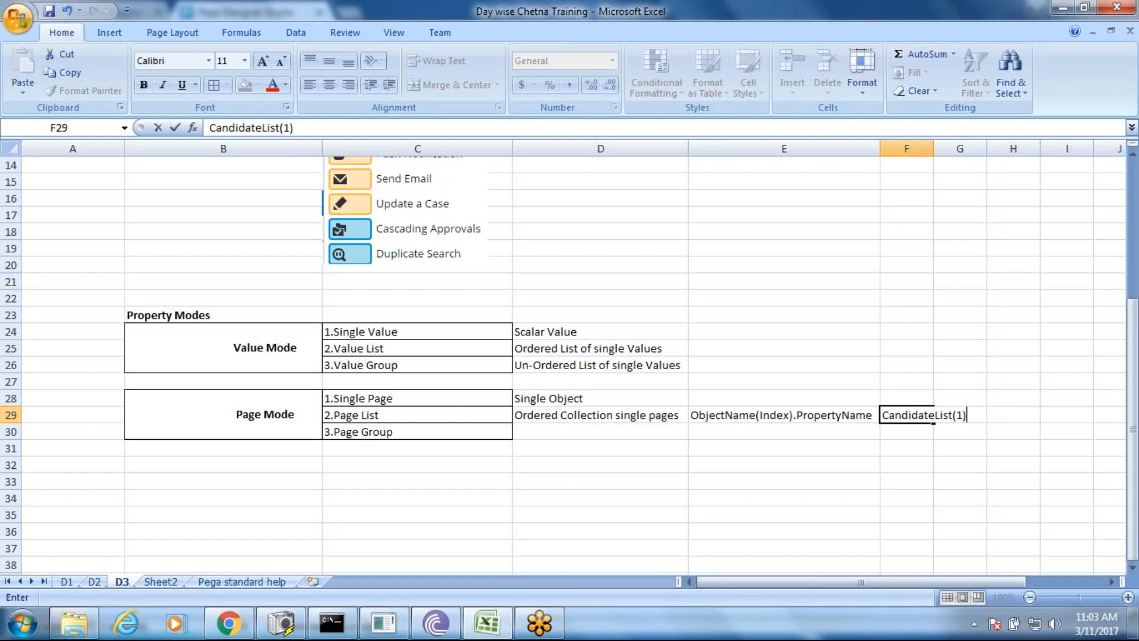
text(.Id)
key(Return)
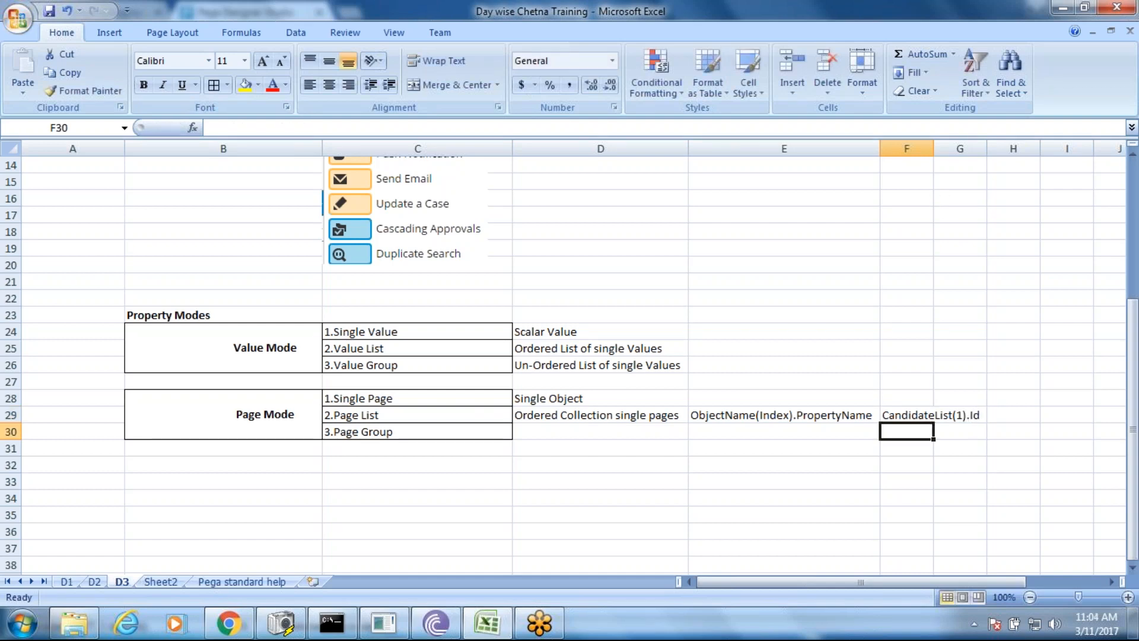
double_click(933, 149)
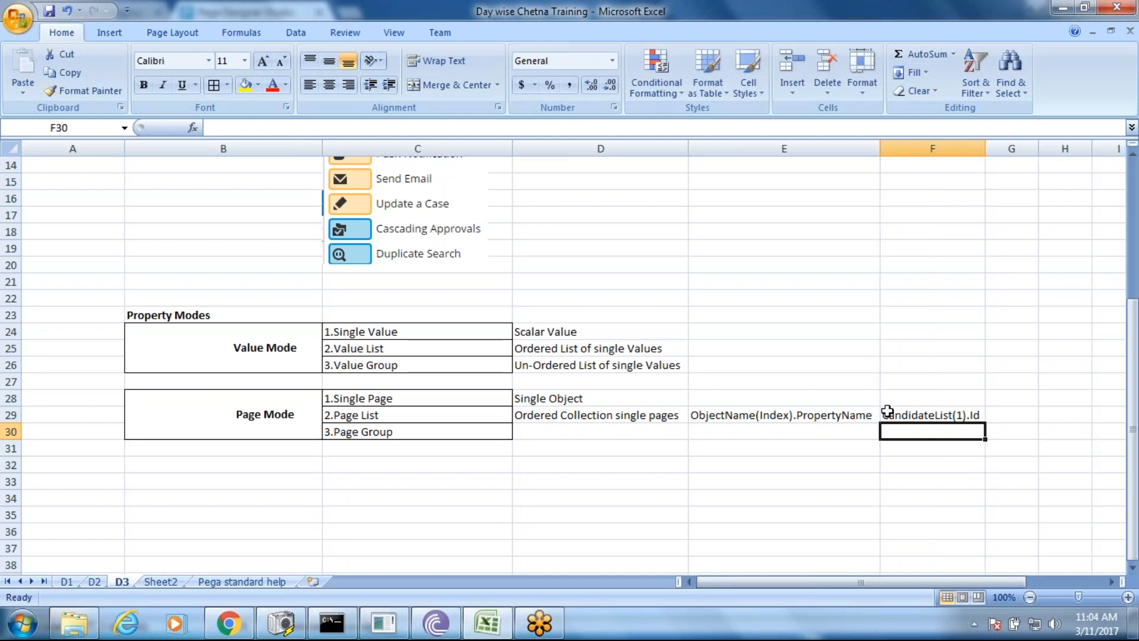
click(908, 411)
key(ctrl+c)
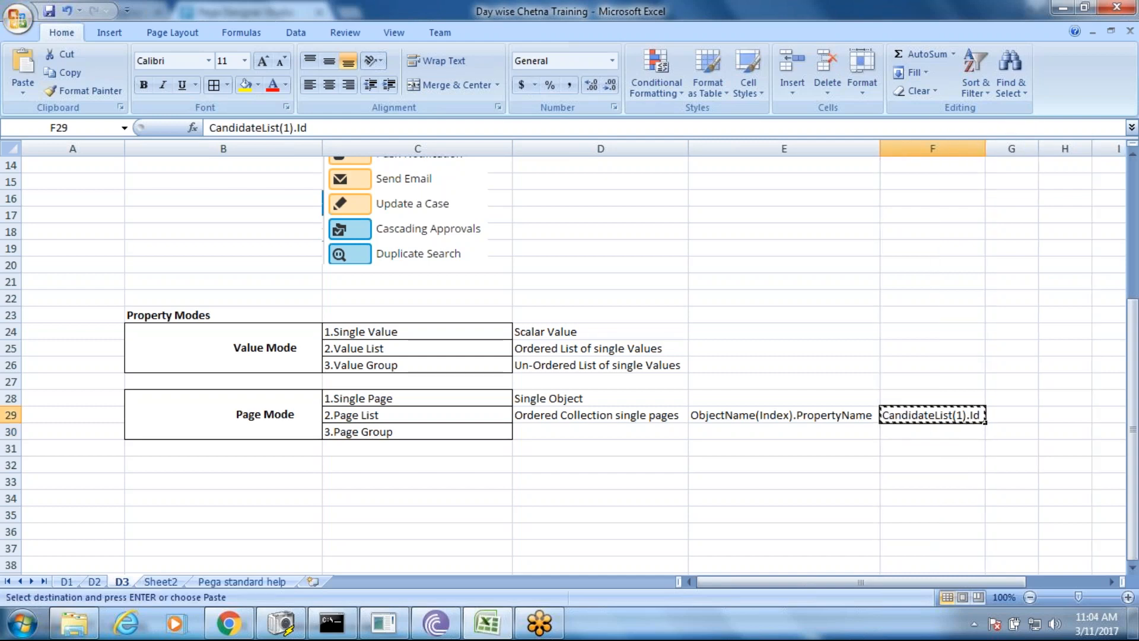
click(910, 429)
key(ctrl+v)
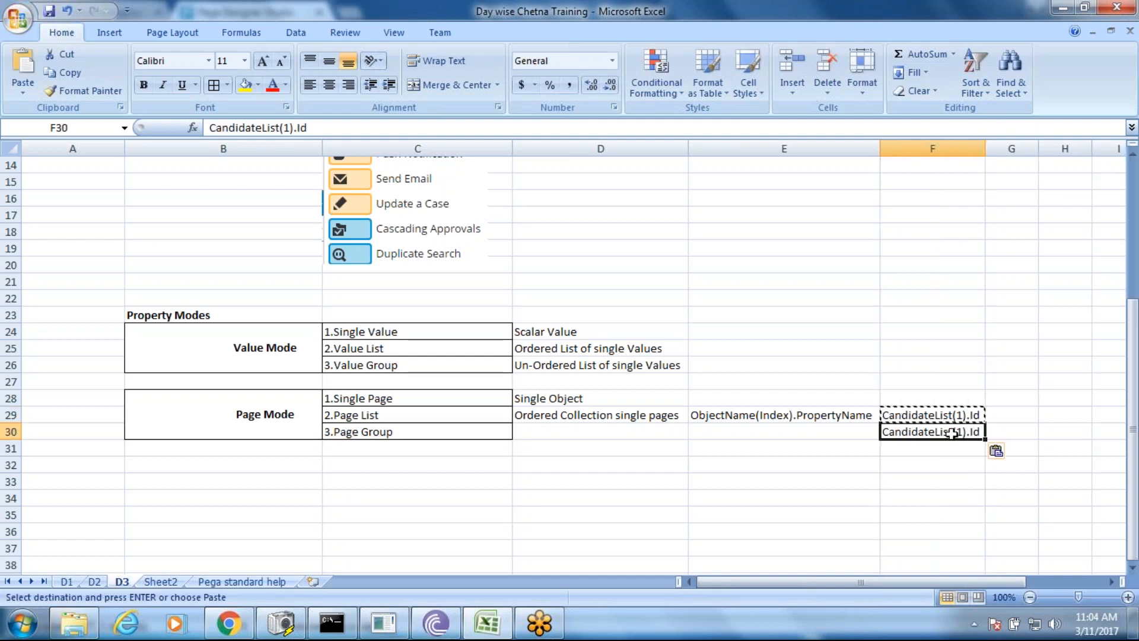
key(Escape)
double_click(960, 432)
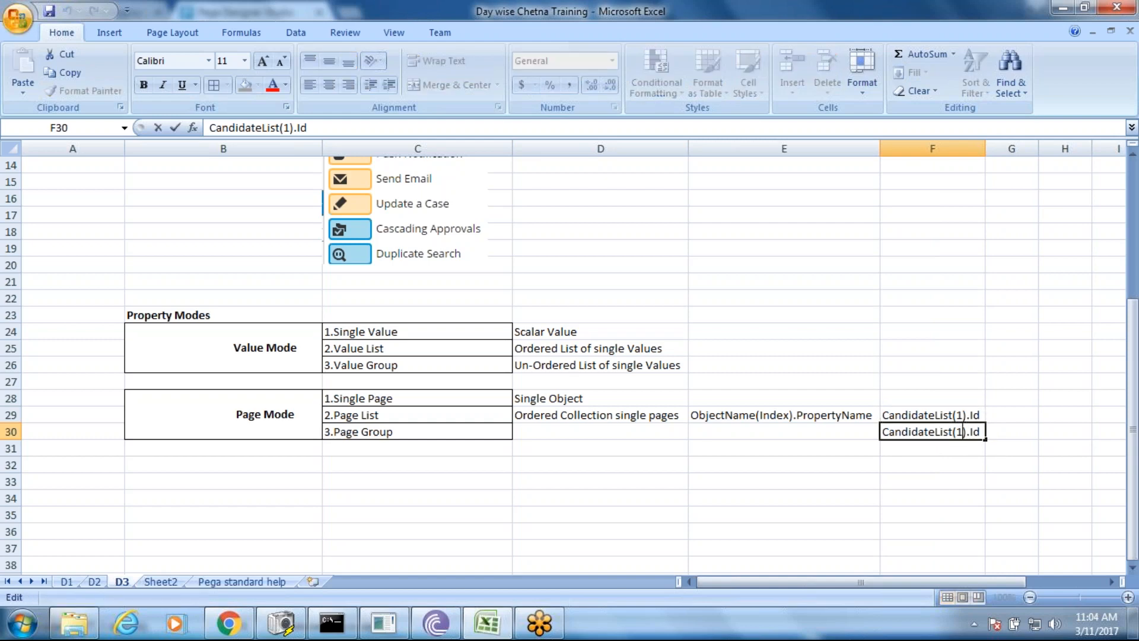
key(BackSpace)
text(2)
key(BackSpace)
key(BackSpace)
text(Property)
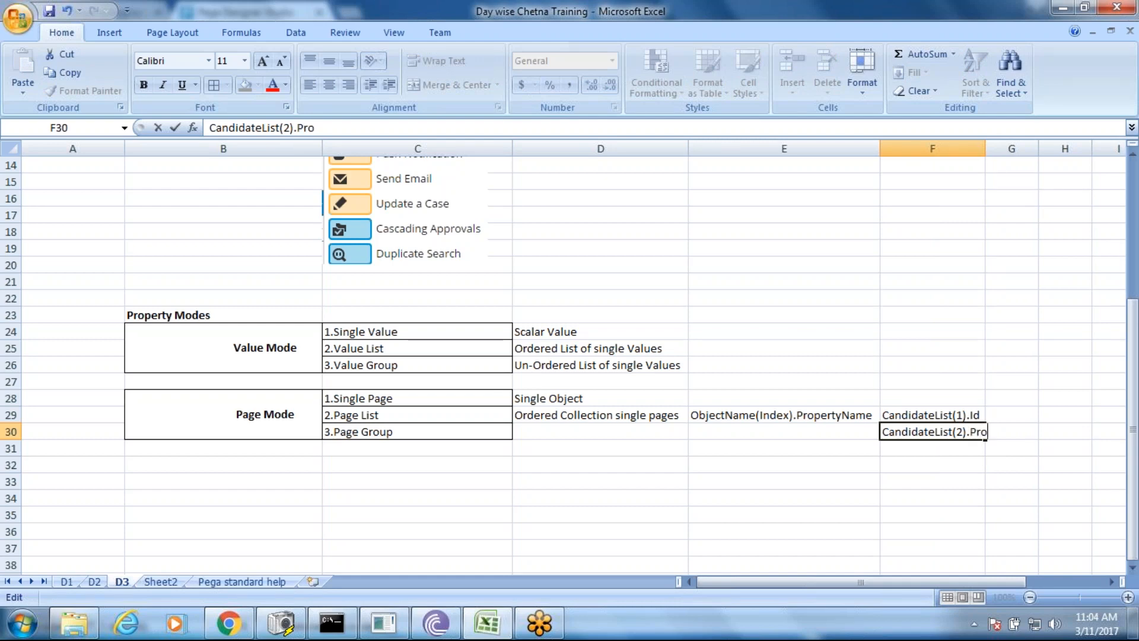
key(BackSpace)
key(BackSpace)
key(BackSpace)
key(BackSpace)
key(BackSpace)
key(BackSpace)
key(BackSpace)
key(BackSpace)
text(Name)
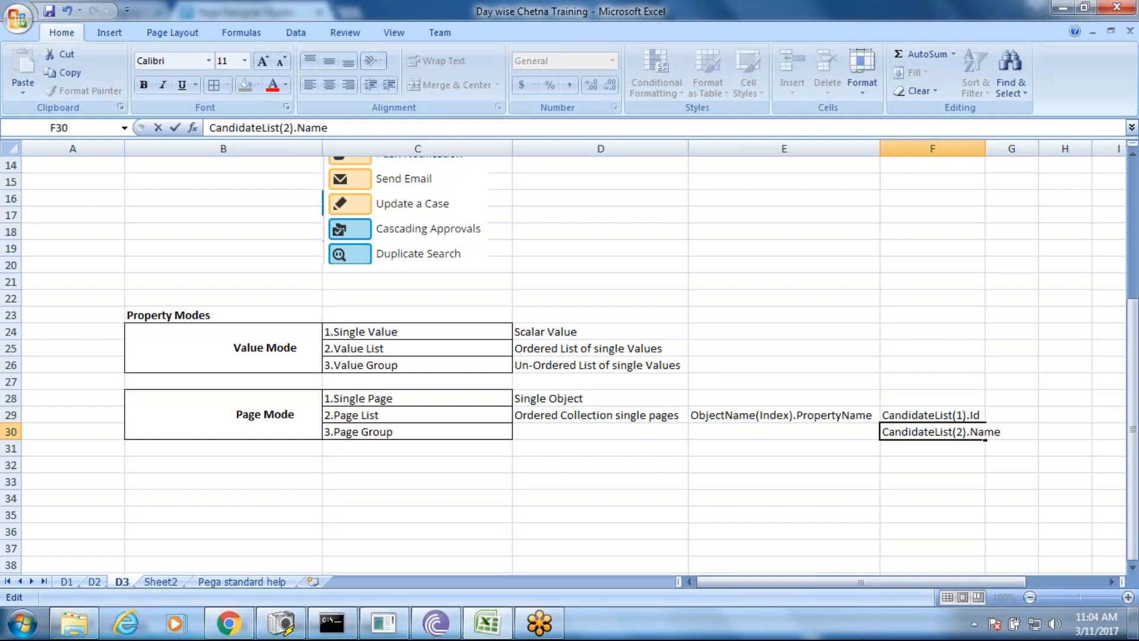
click(875, 528)
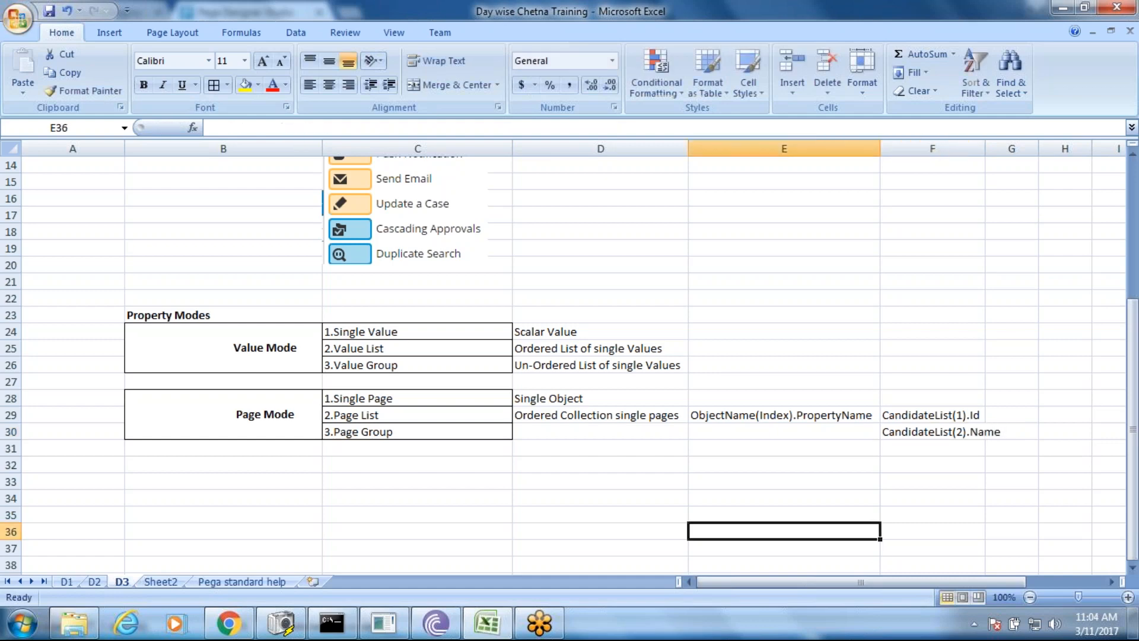
- Copy the 'Ordered Collection single pages' description from D29 into D30
click(539, 418)
key(ctrl+c)
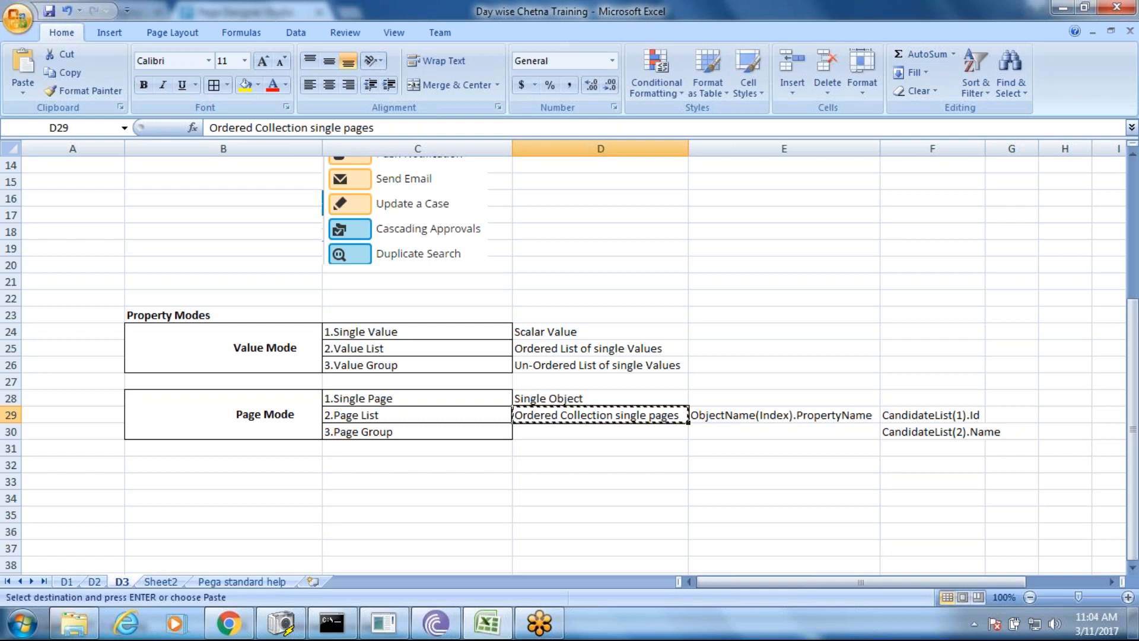
click(551, 438)
key(ctrl+v)
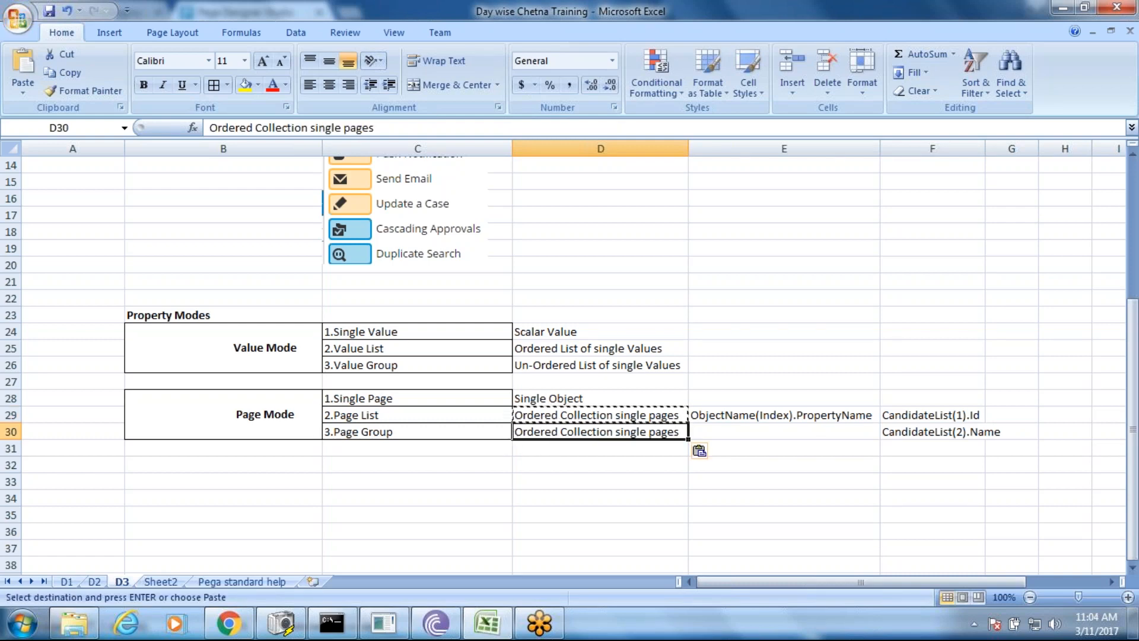
key(Escape)
- Edit D30 to read 'Un-Ordered Collection single pages', removing the stray 'm'
double_click(514, 431)
text(Un-)
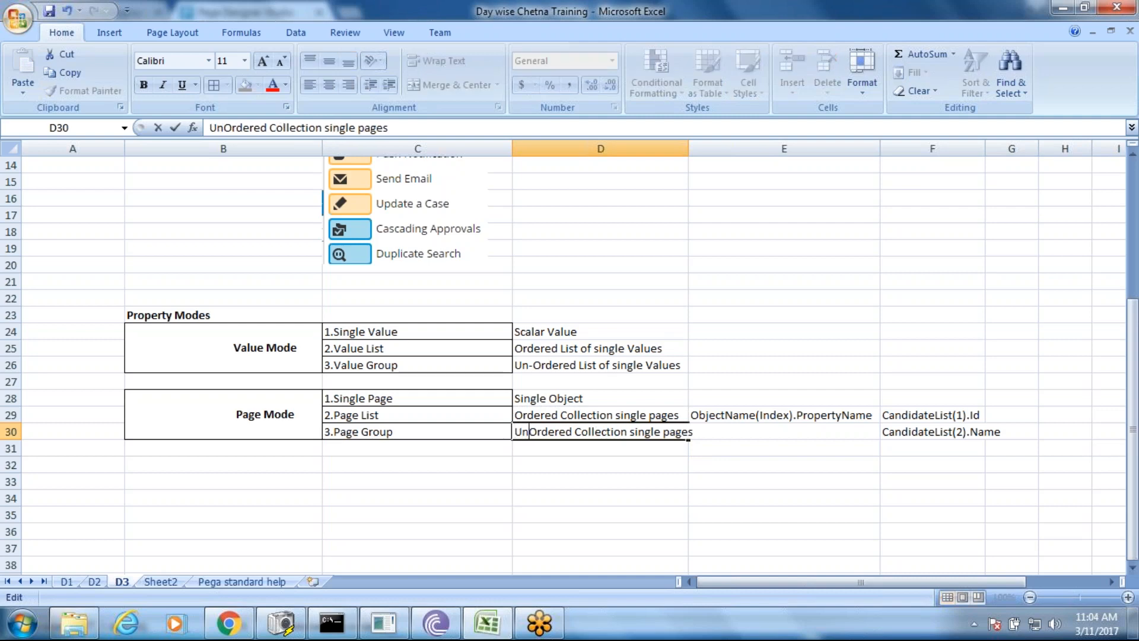
text(m)
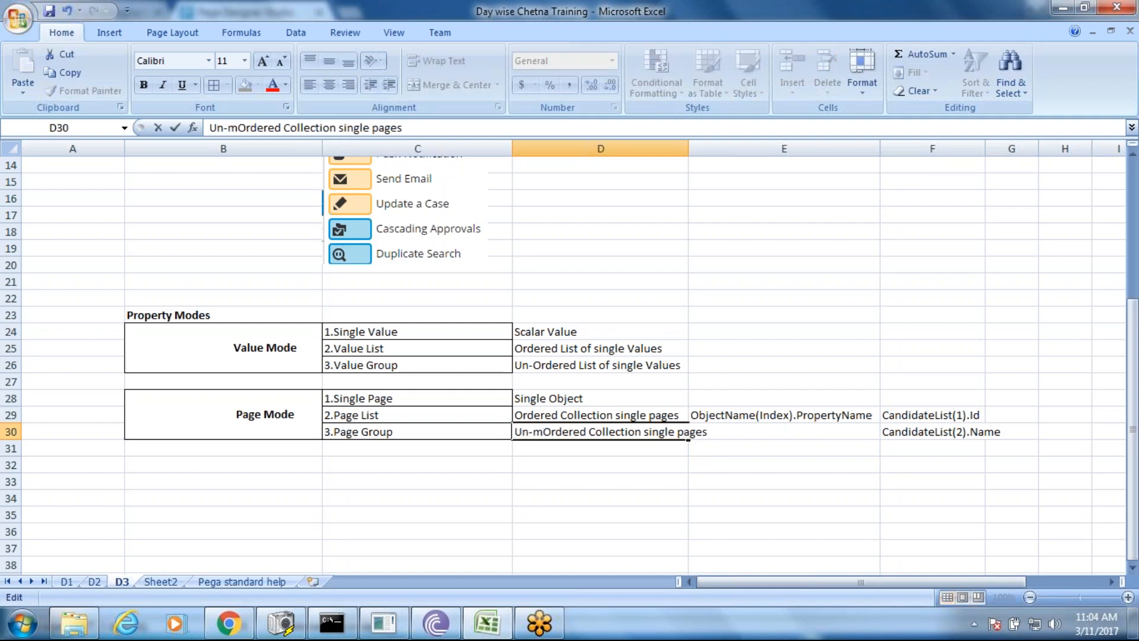
click(536, 499)
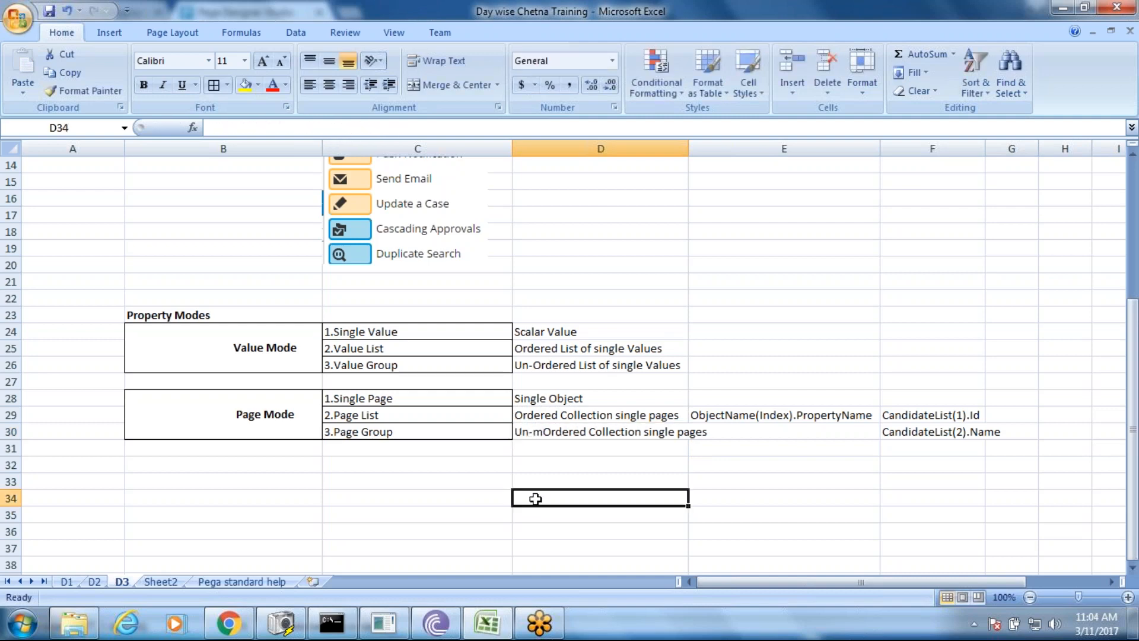
double_click(544, 431)
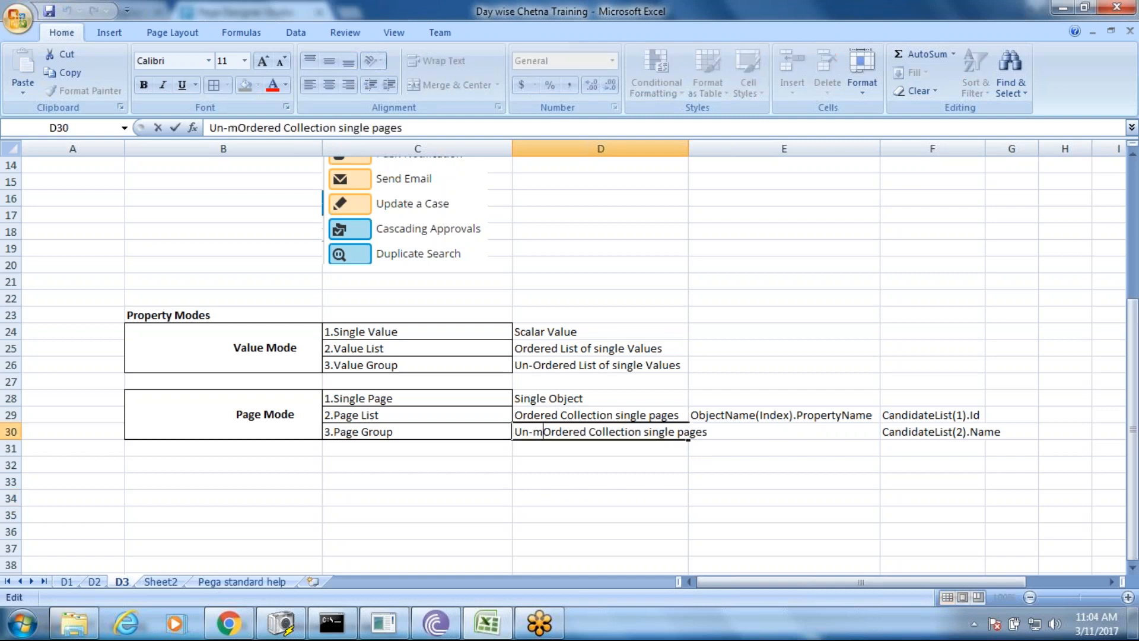
key(BackSpace)
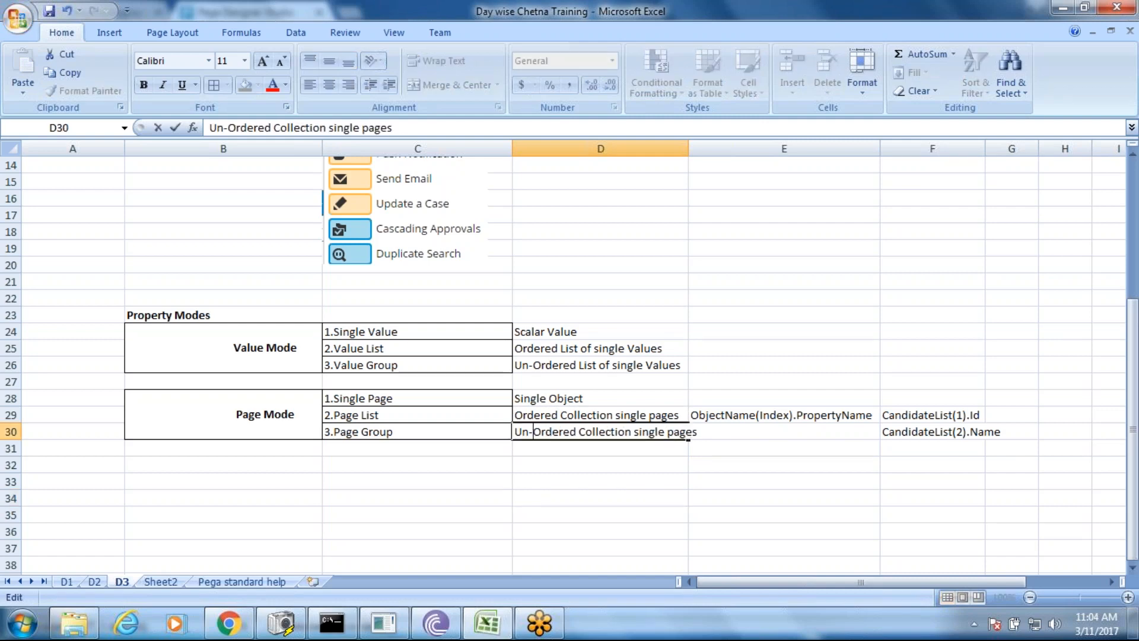
click(601, 498)
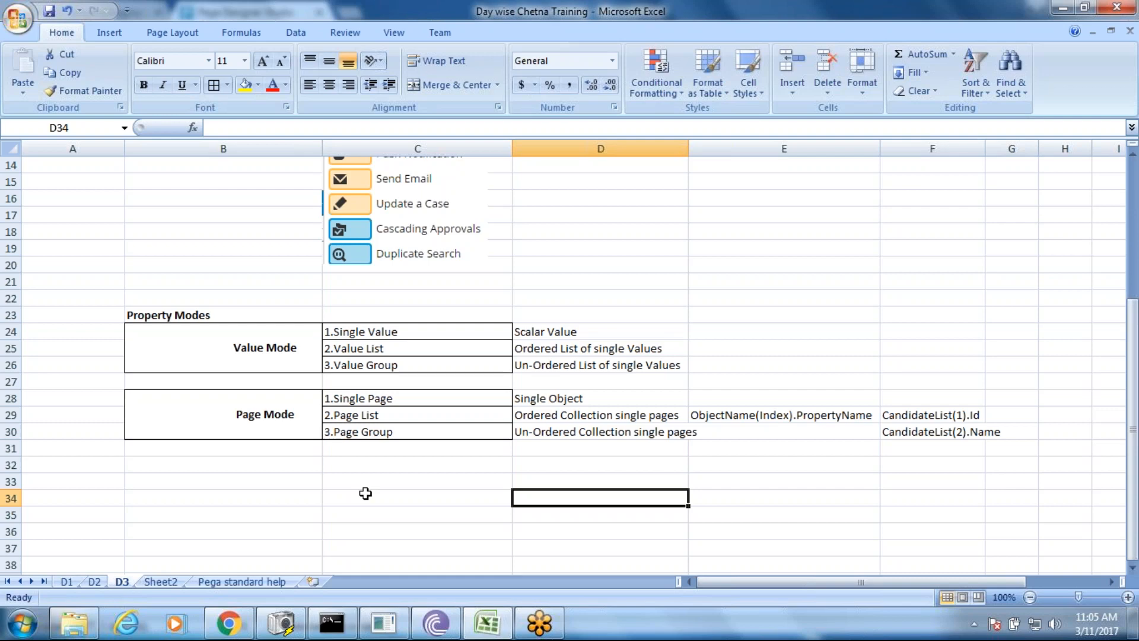
- Add the heading 'Syntax' in E28, then check the CandidateList(1).Id and CandidateList(2).Name examples
click(754, 399)
text(Syntax)
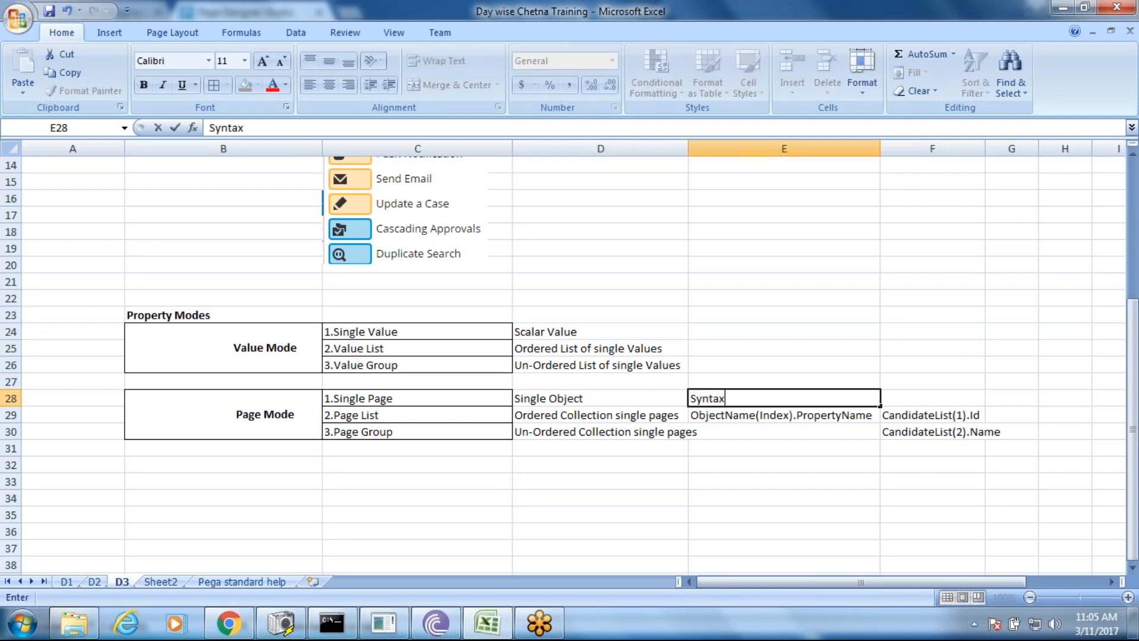
click(747, 418)
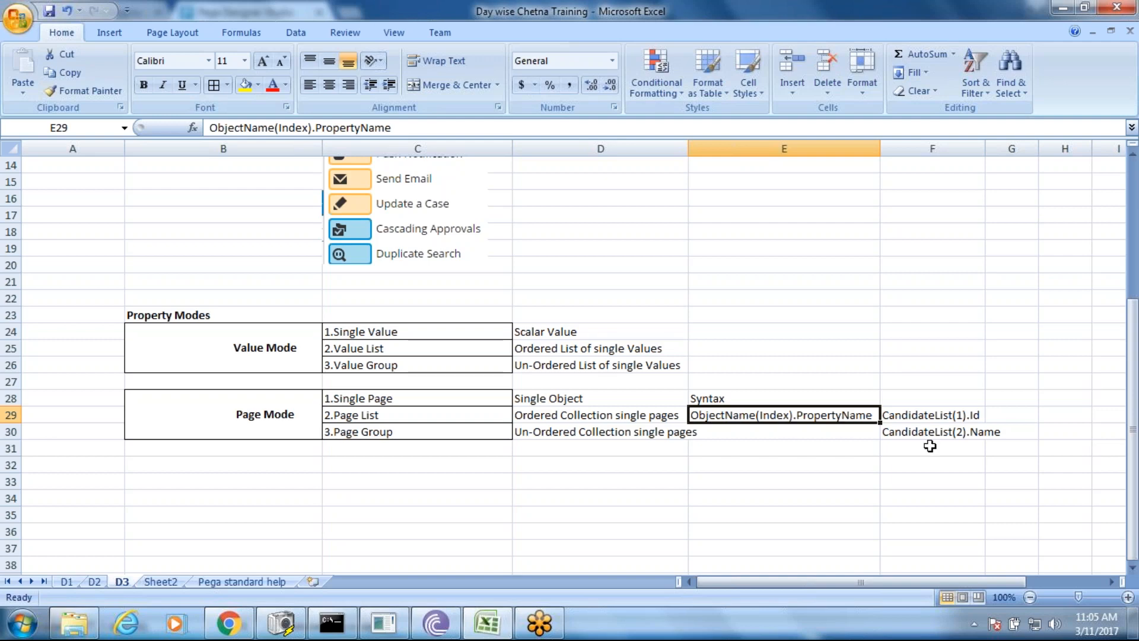
click(907, 419)
click(982, 433)
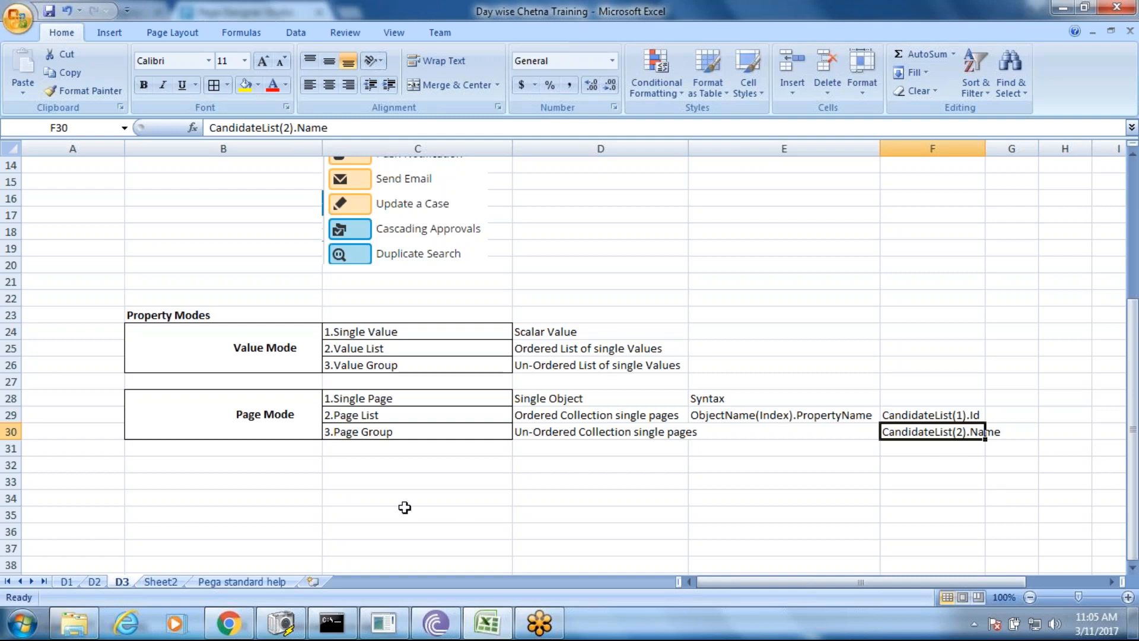
- Enter Px, Py and Pz in cells B32, B33 and B34
click(221, 464)
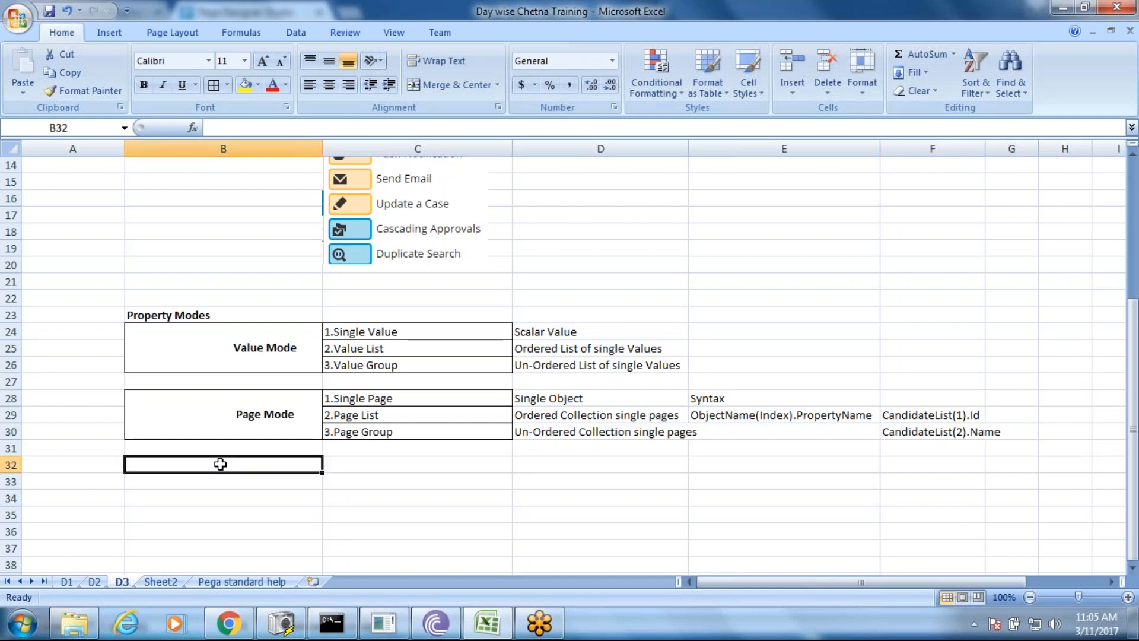
text(Px)
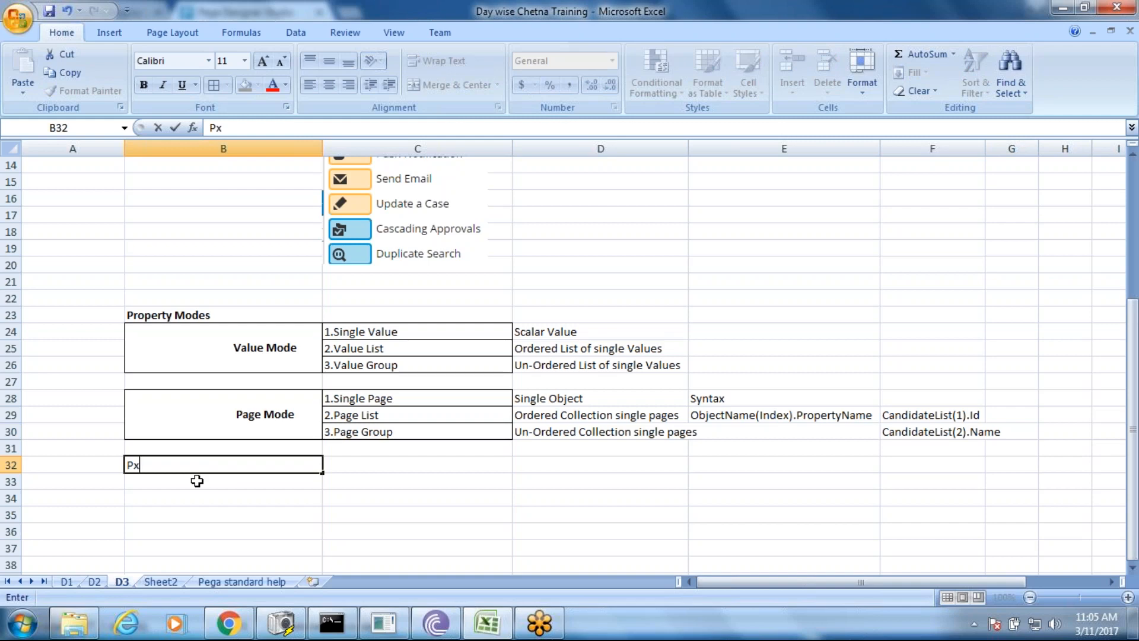
click(193, 484)
text(Py)
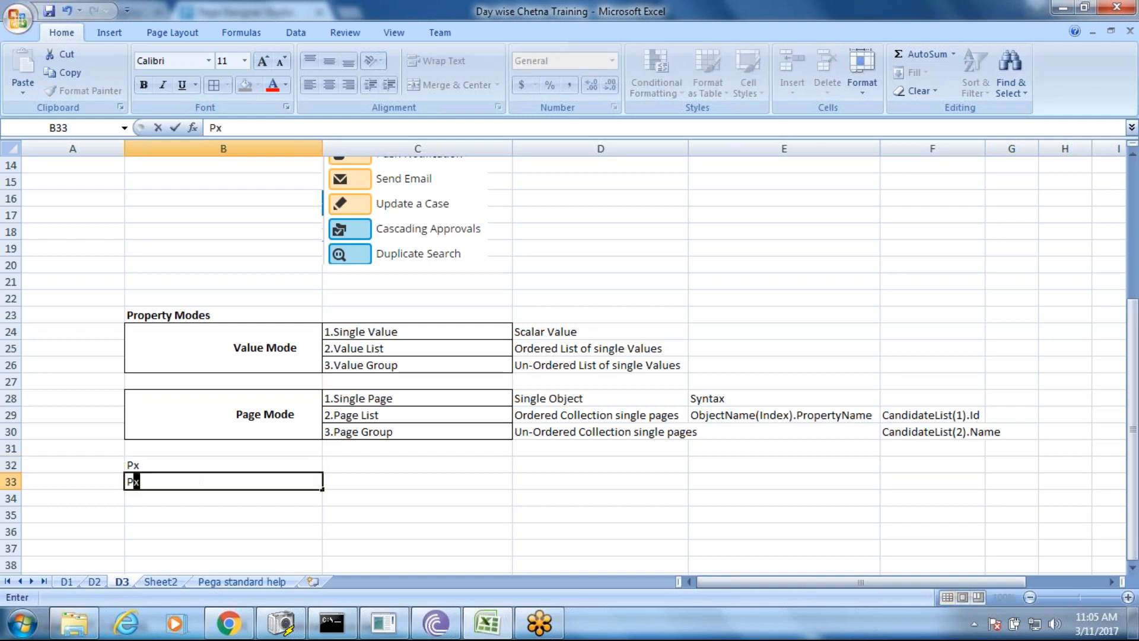
click(158, 504)
text(Pz)
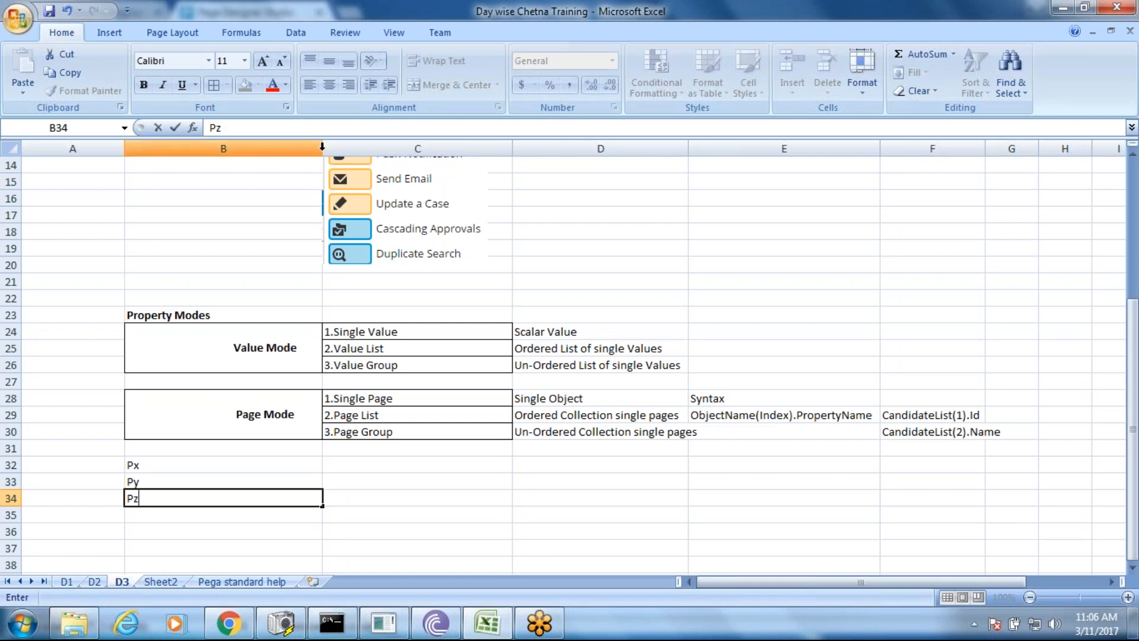
click(180, 465)
- Append '-->' to each entry to make Px-->, Py--> and Pz-->, then select B32:B34
double_click(179, 466)
text(-->)
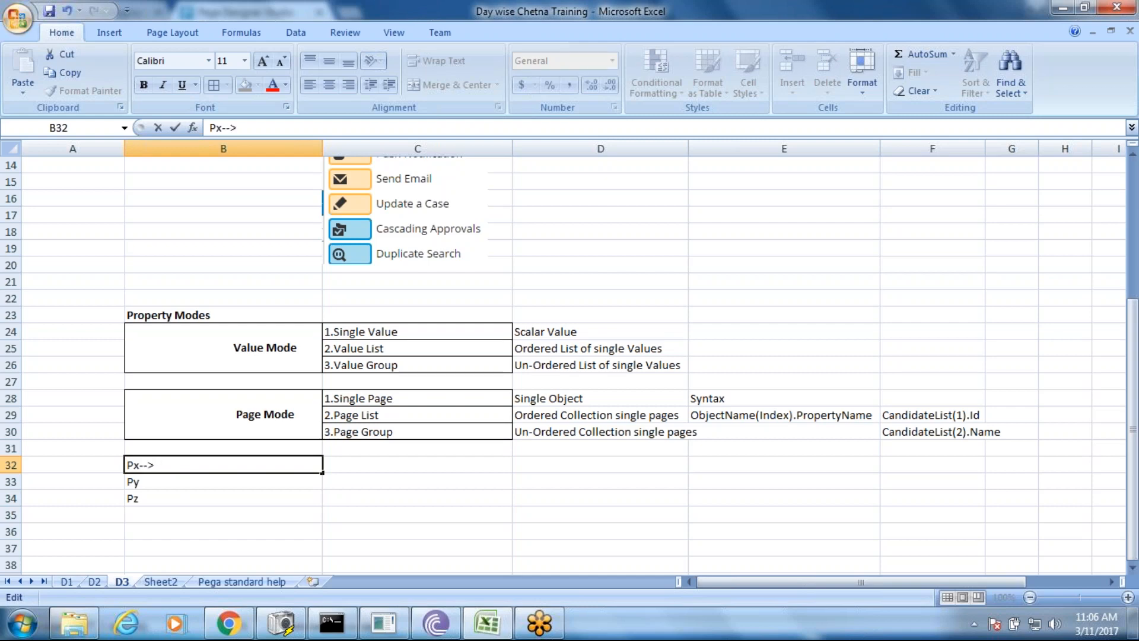
click(163, 482)
double_click(164, 481)
text(-->)
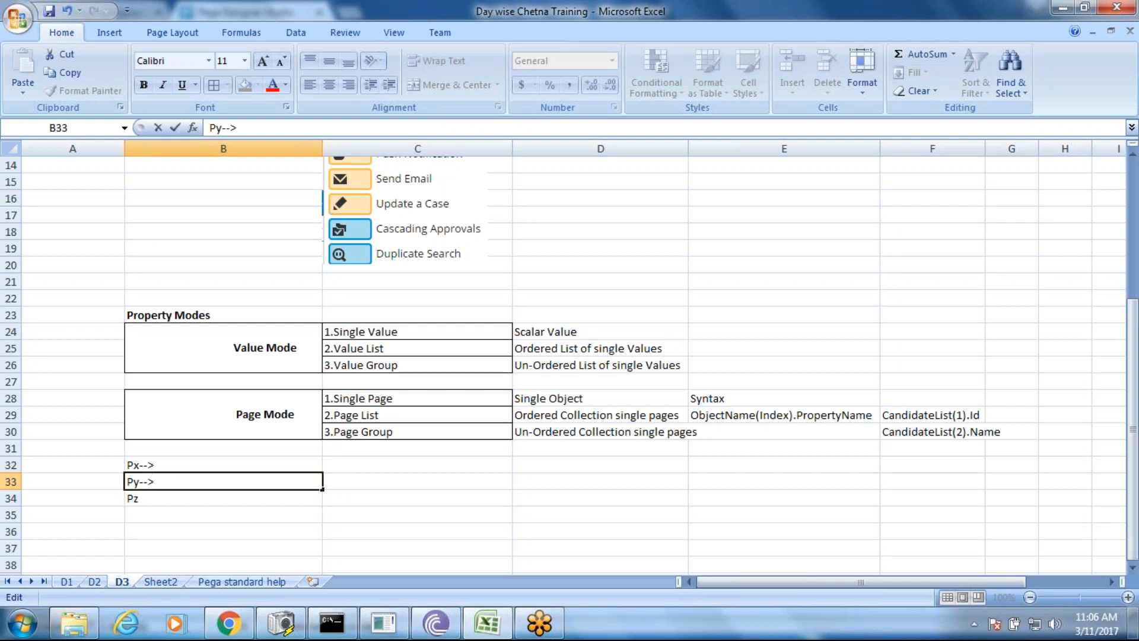
click(151, 498)
double_click(151, 498)
text(-->)
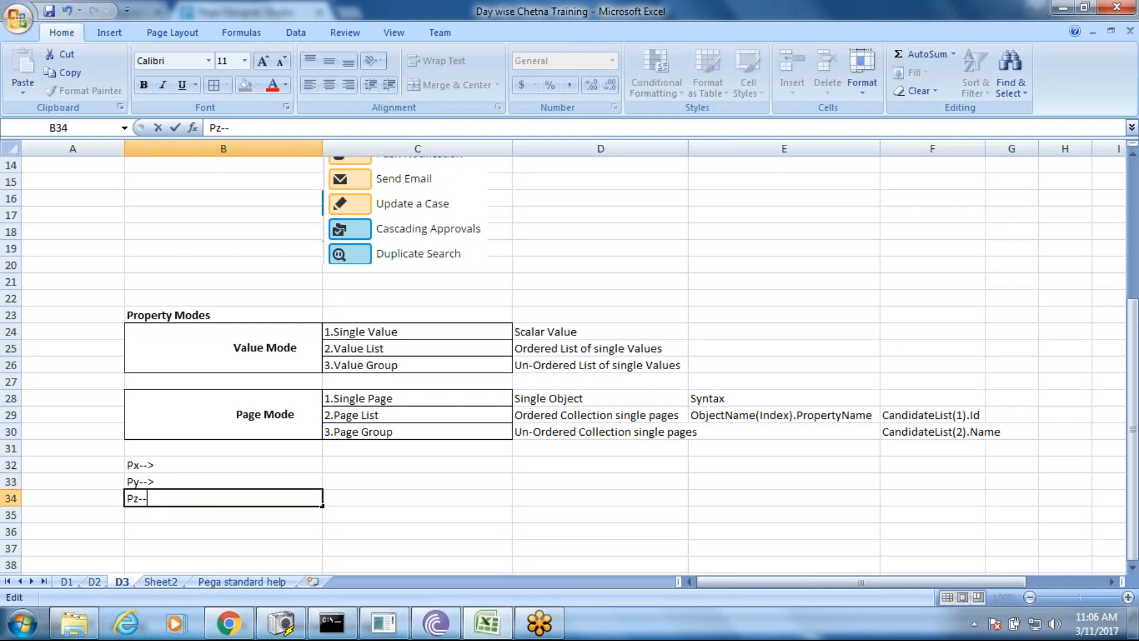
key(Return)
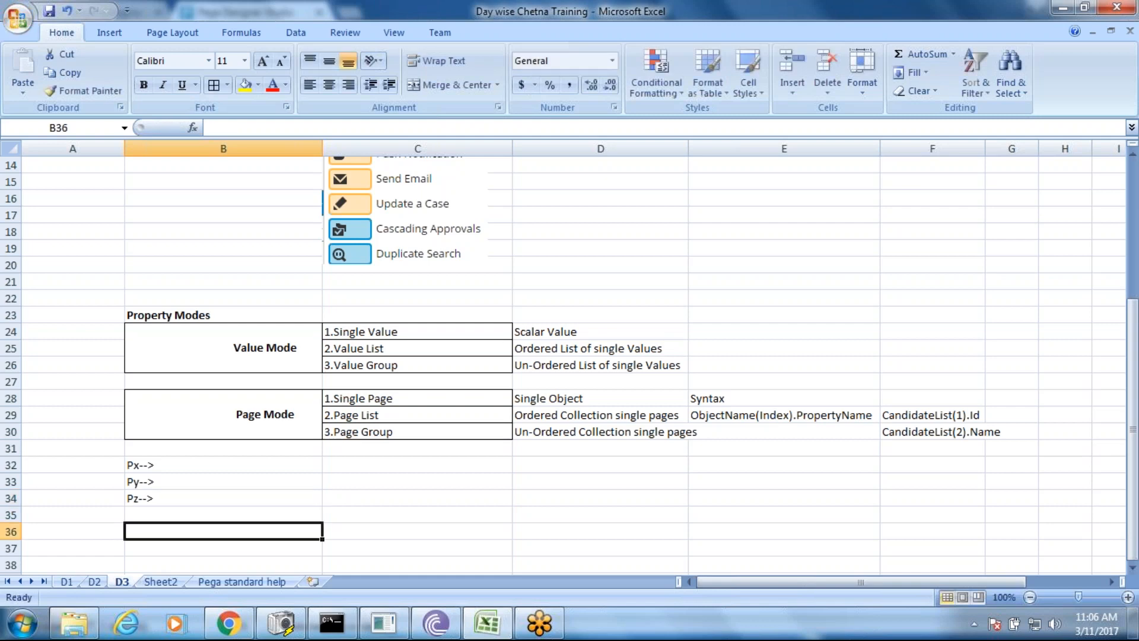
drag(170, 465, 245, 502)
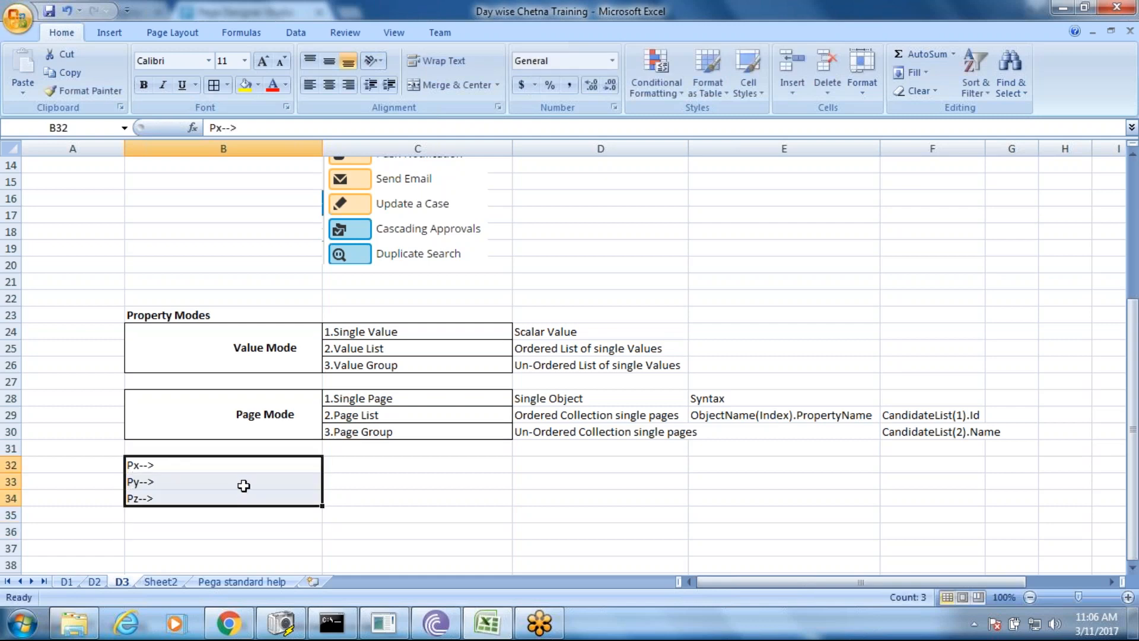
click(213, 86)
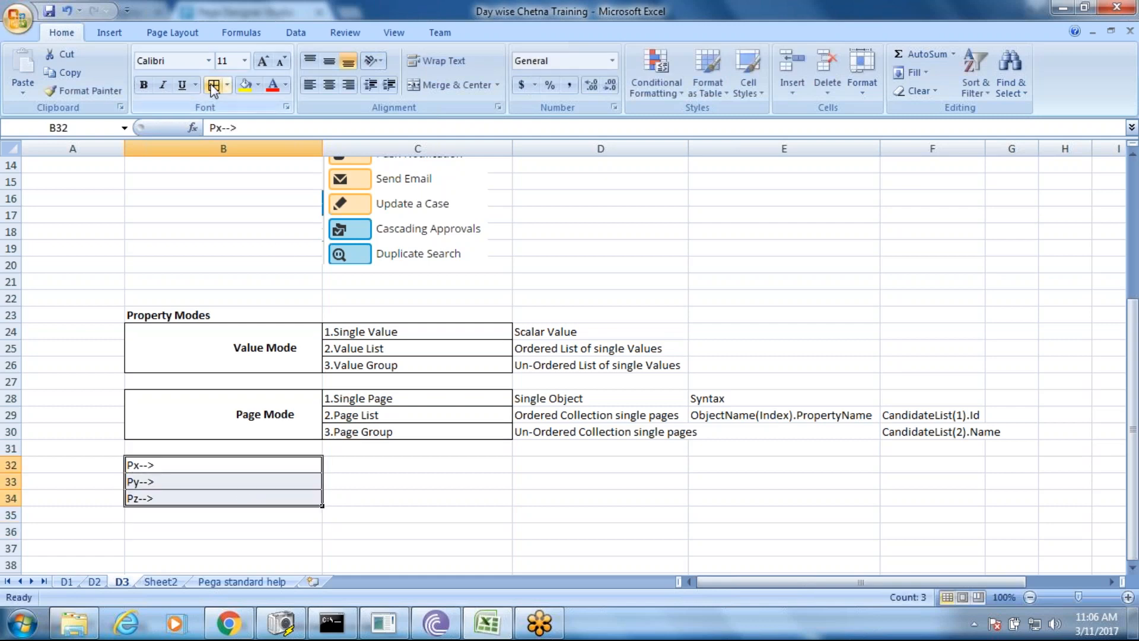
double_click(185, 467)
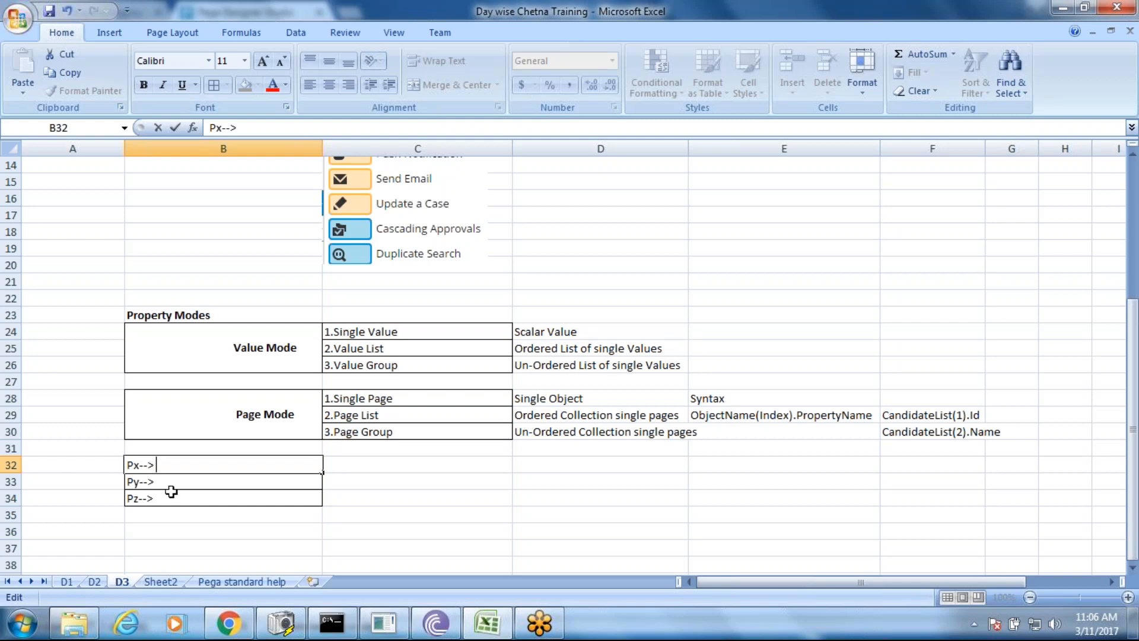
double_click(170, 486)
click(169, 501)
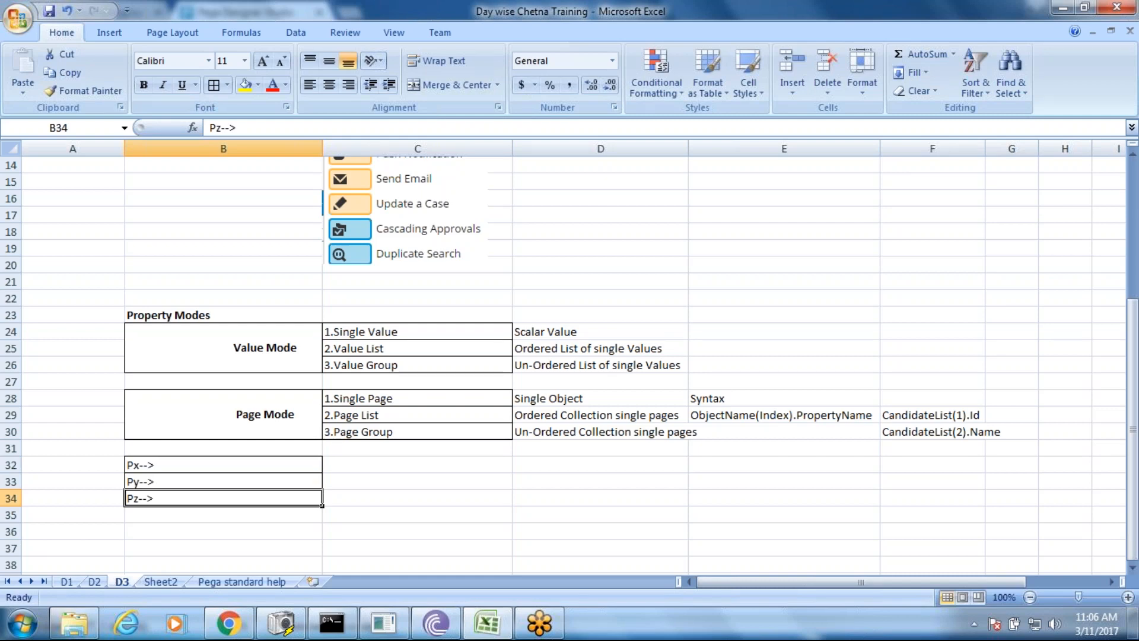
- Add 'We can read it but cant modify' after Px--> and 'Both we can do' after Py-->
double_click(160, 465)
text(We)
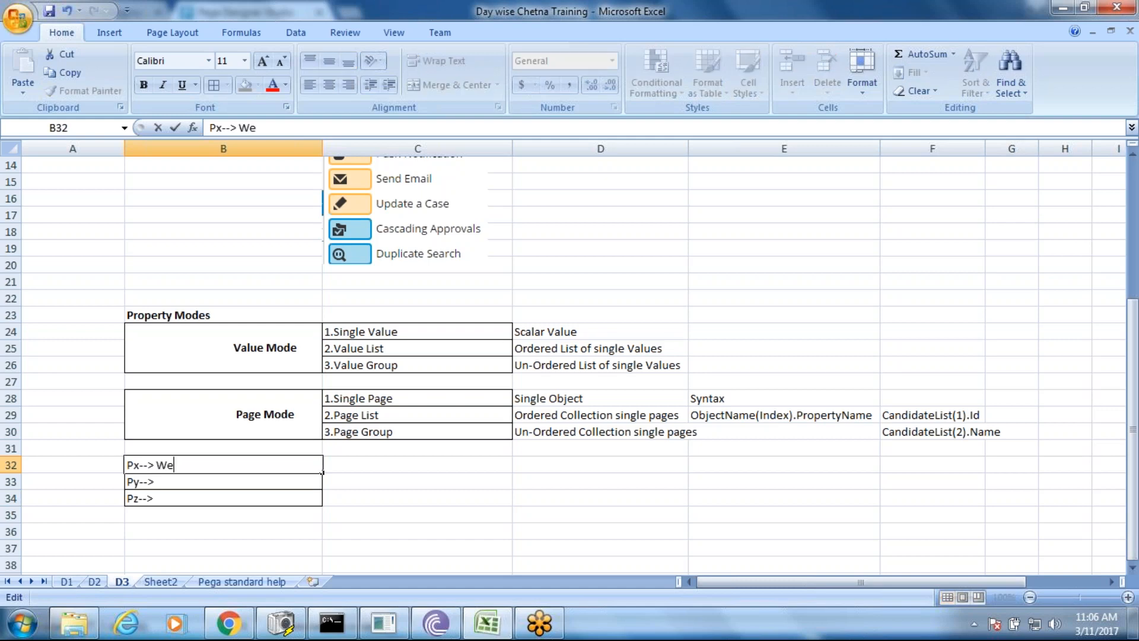
text( can re)
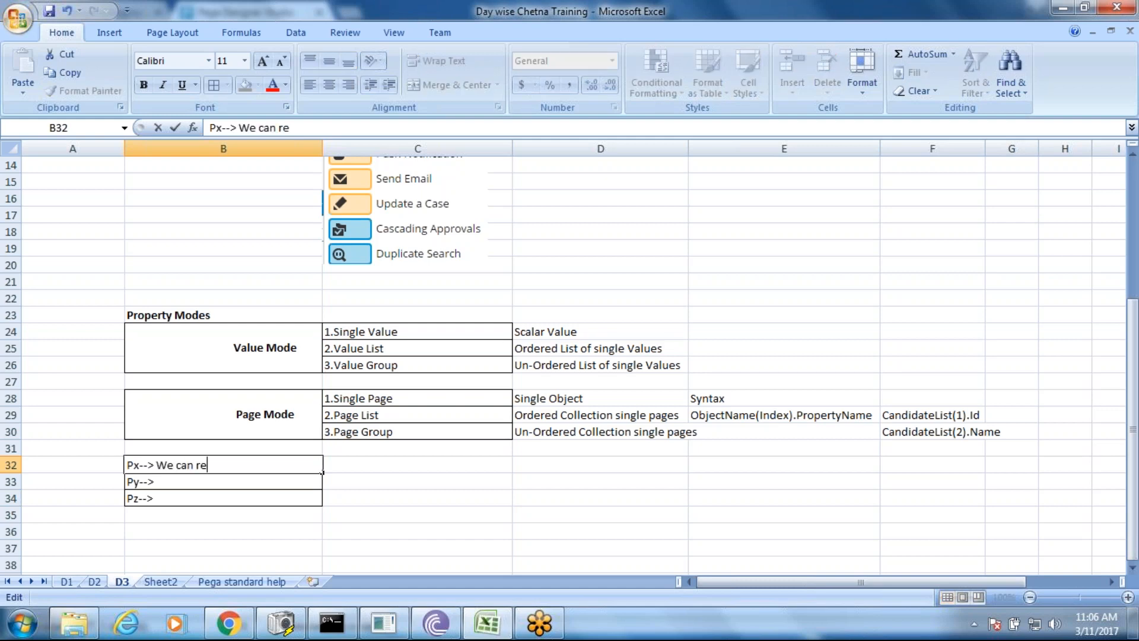
text(ad it but can)
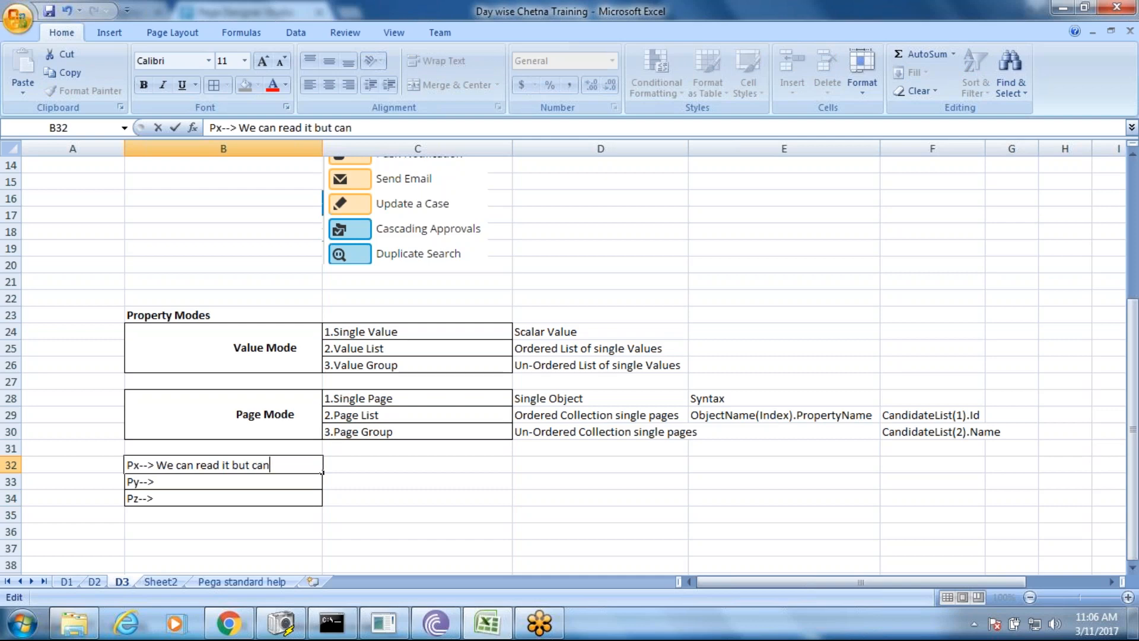
text(t modify)
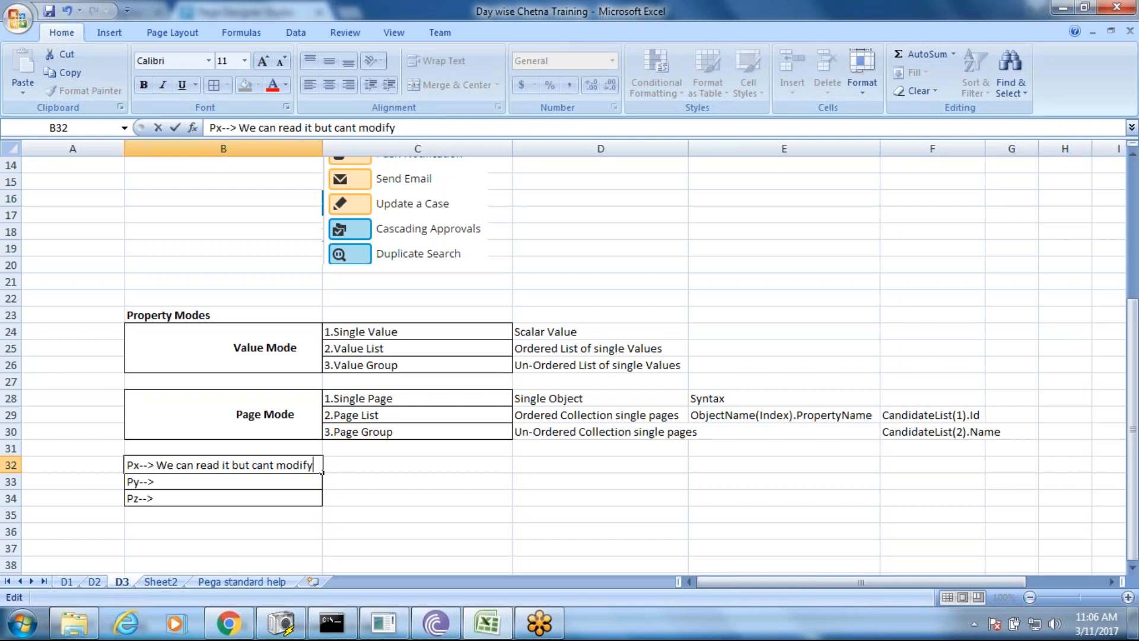
click(182, 480)
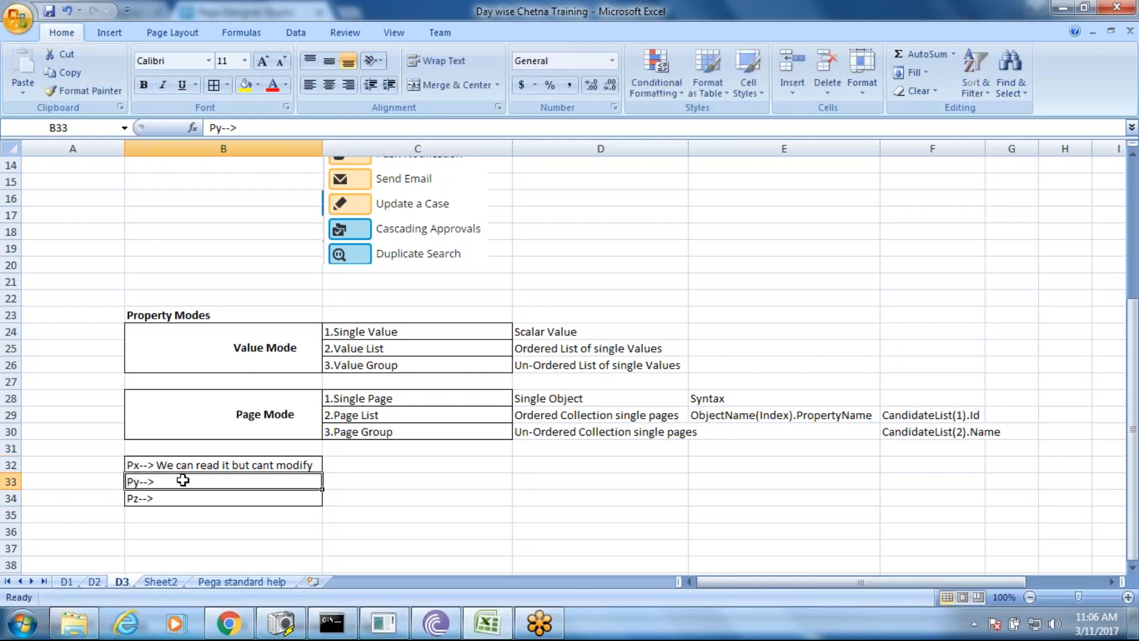
double_click(183, 481)
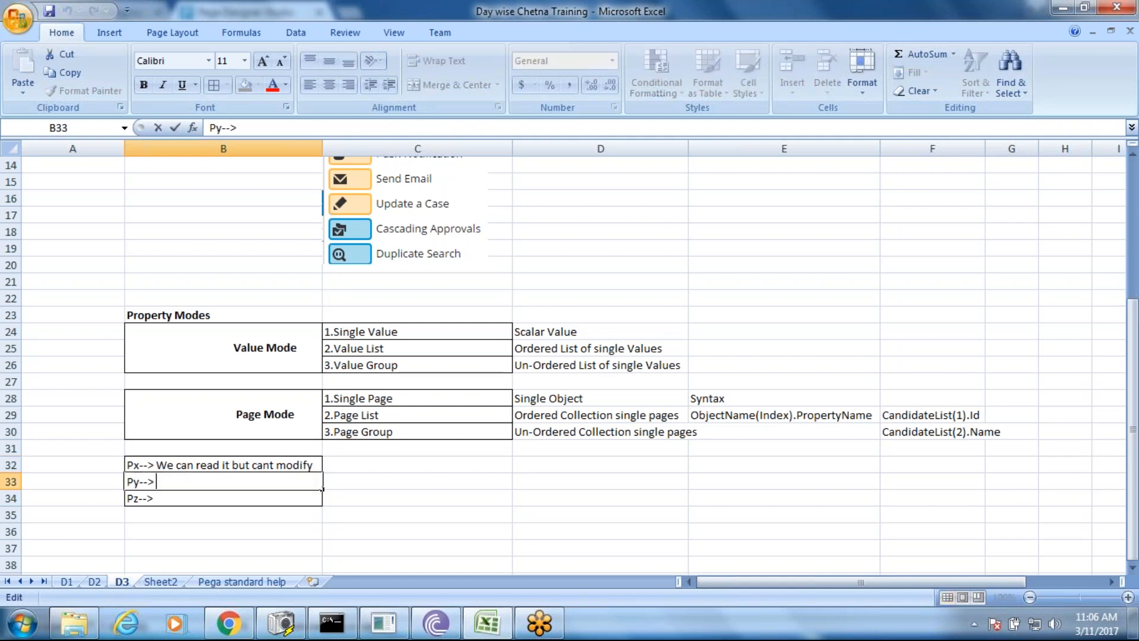
text(Both)
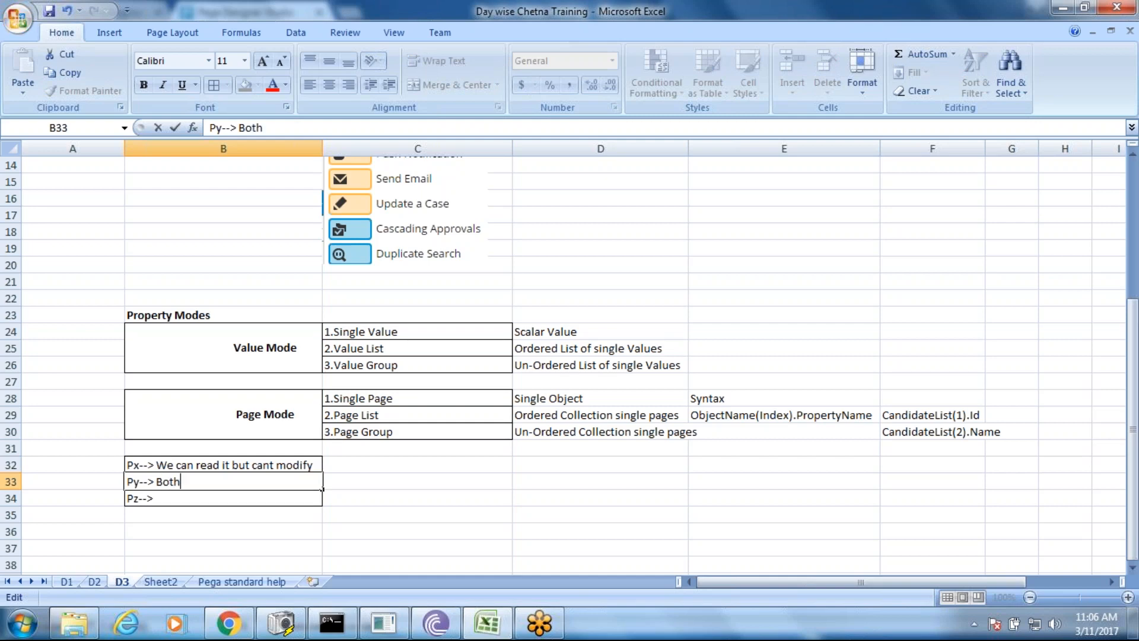
text( we can)
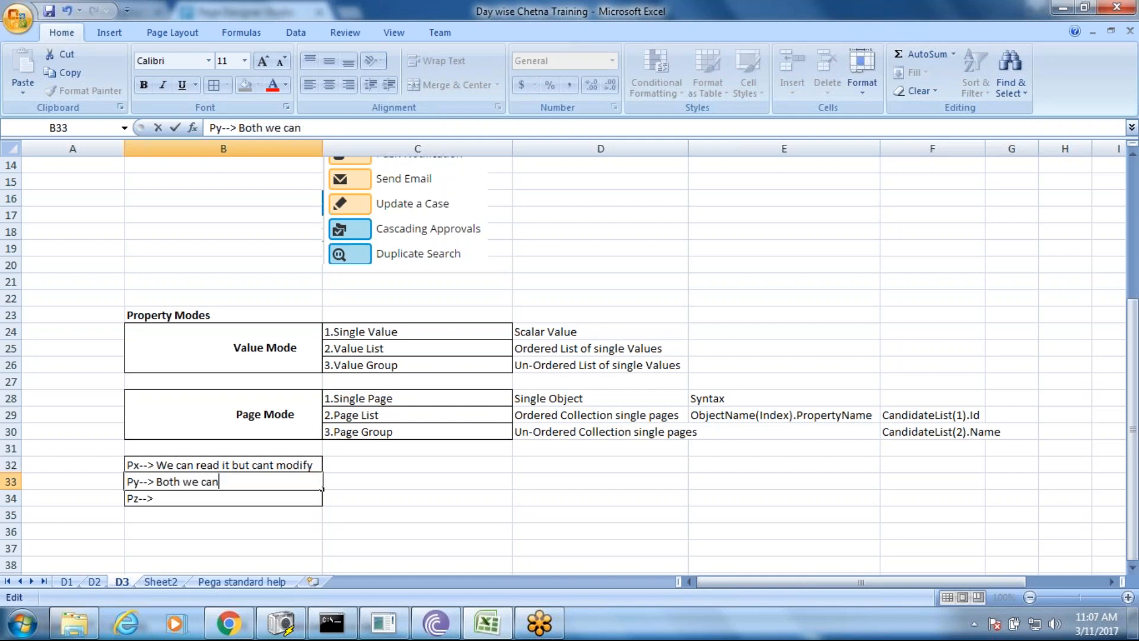
text( do)
- Complete the Pz--> note in B34 to read 'System Reserved'
double_click(182, 501)
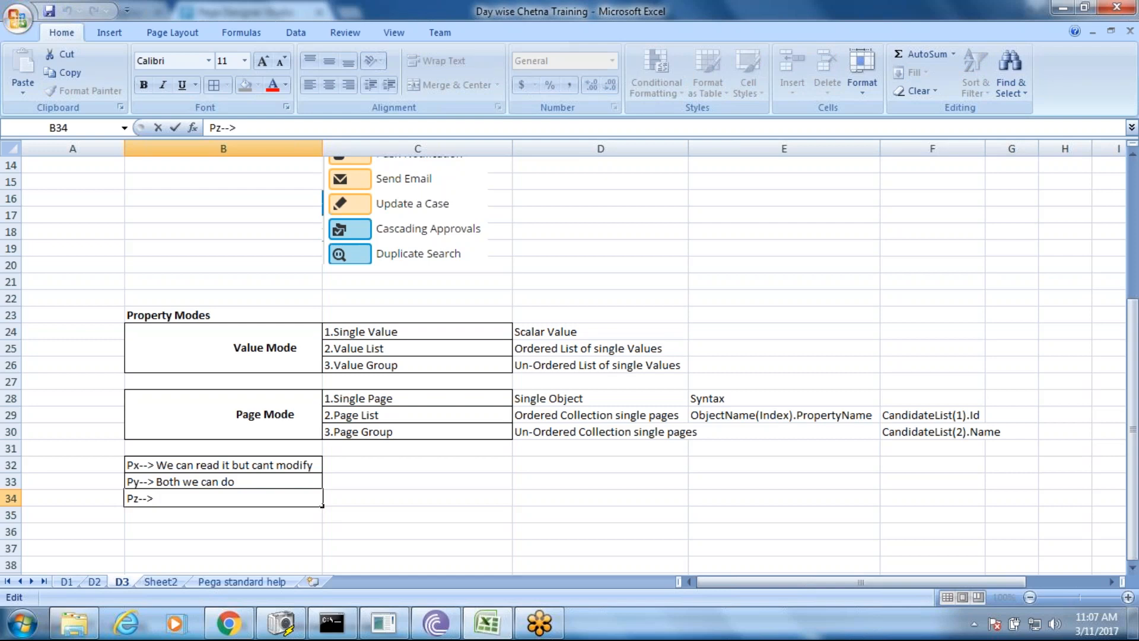
text(Reser)
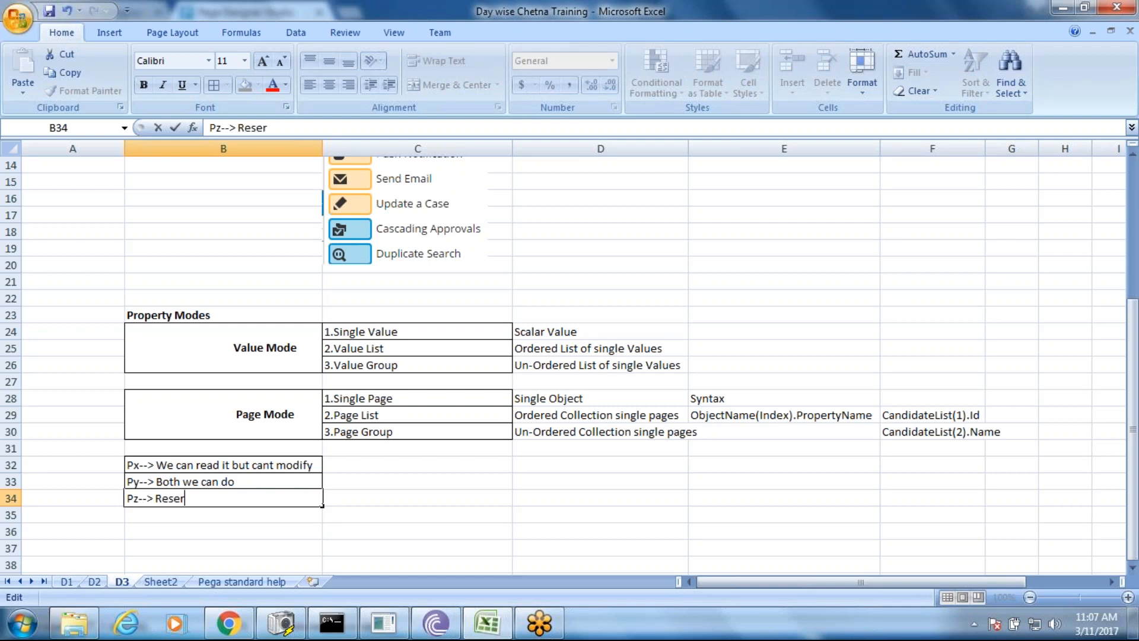
text(ved)
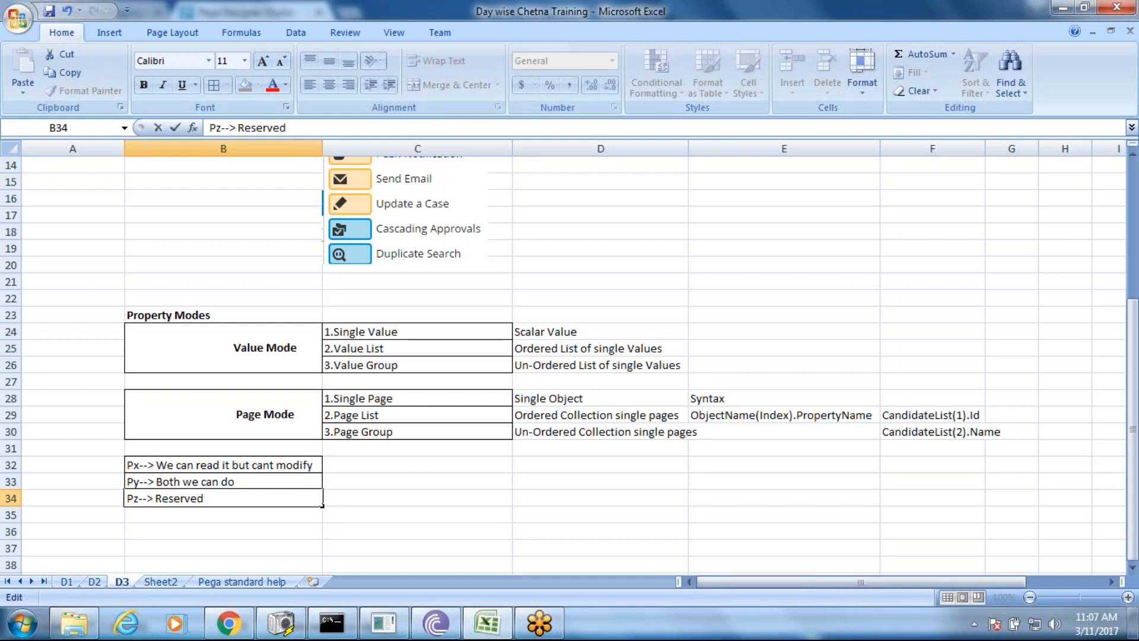
click(259, 527)
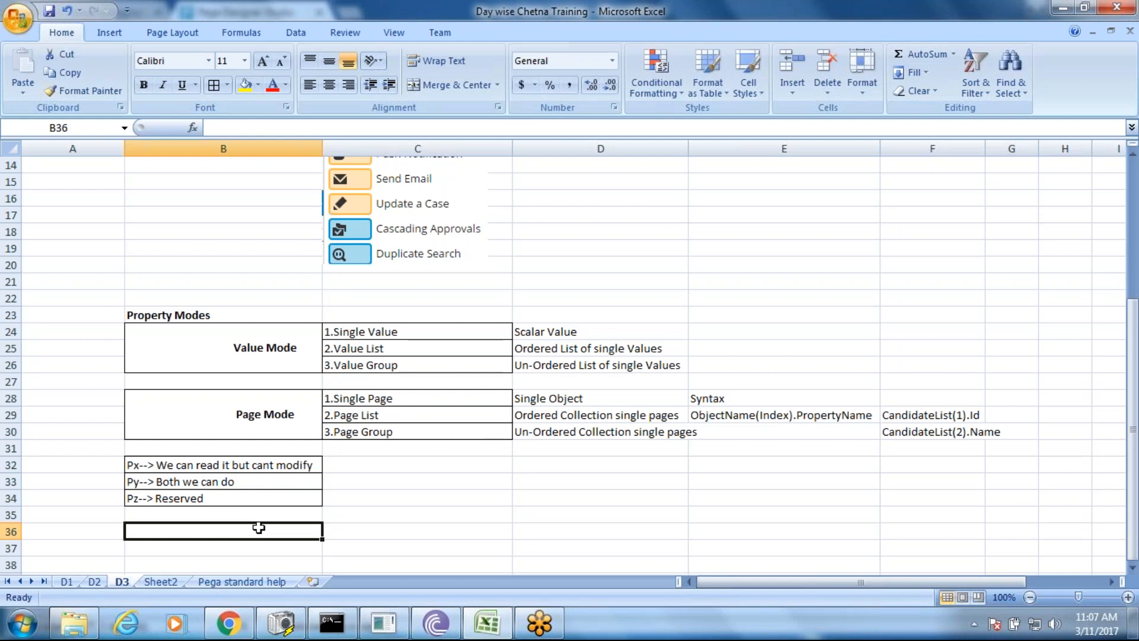
click(154, 498)
double_click(155, 498)
text(System)
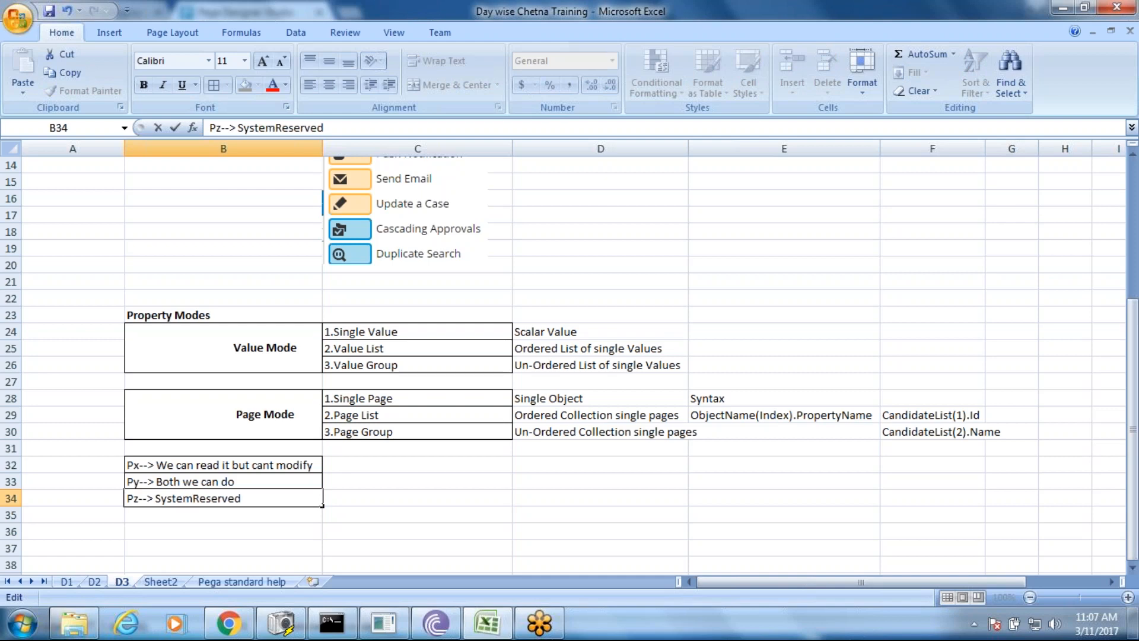
click(355, 545)
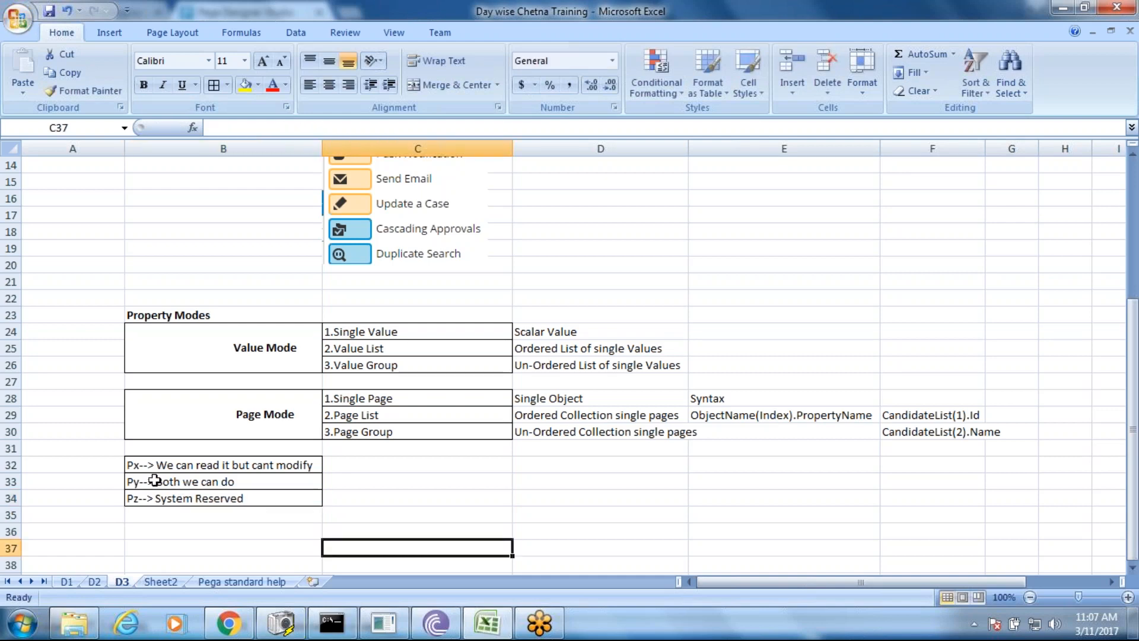
- Bold the Px, Py and Pz labels at the start of the notes in B32, B33 and B34
click(138, 467)
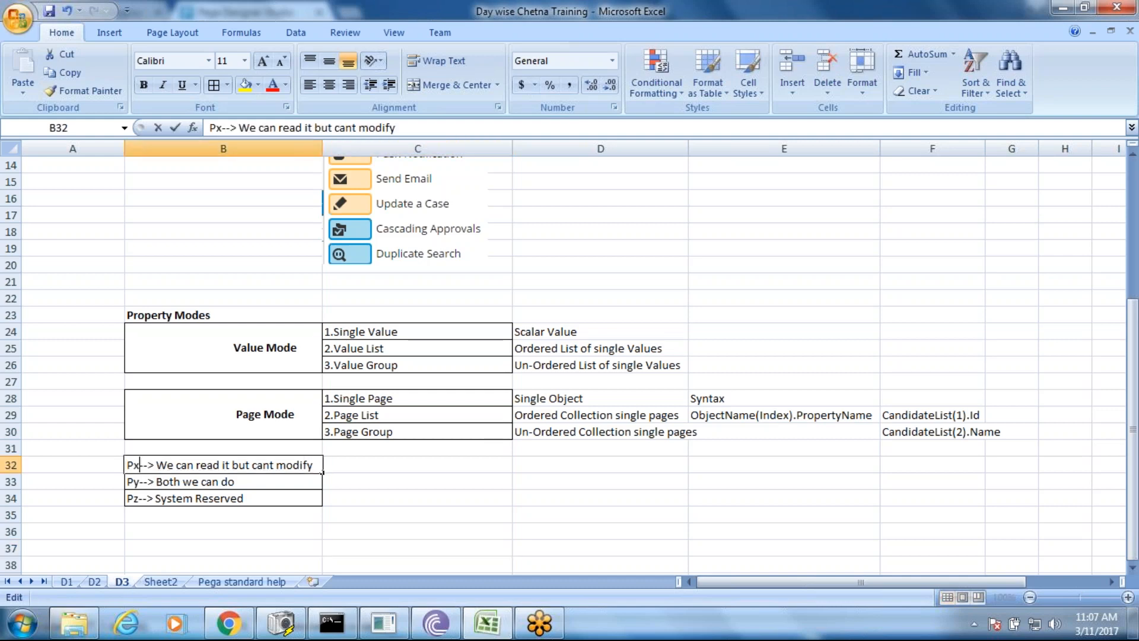
double_click(133, 465)
key(ctrl+b)
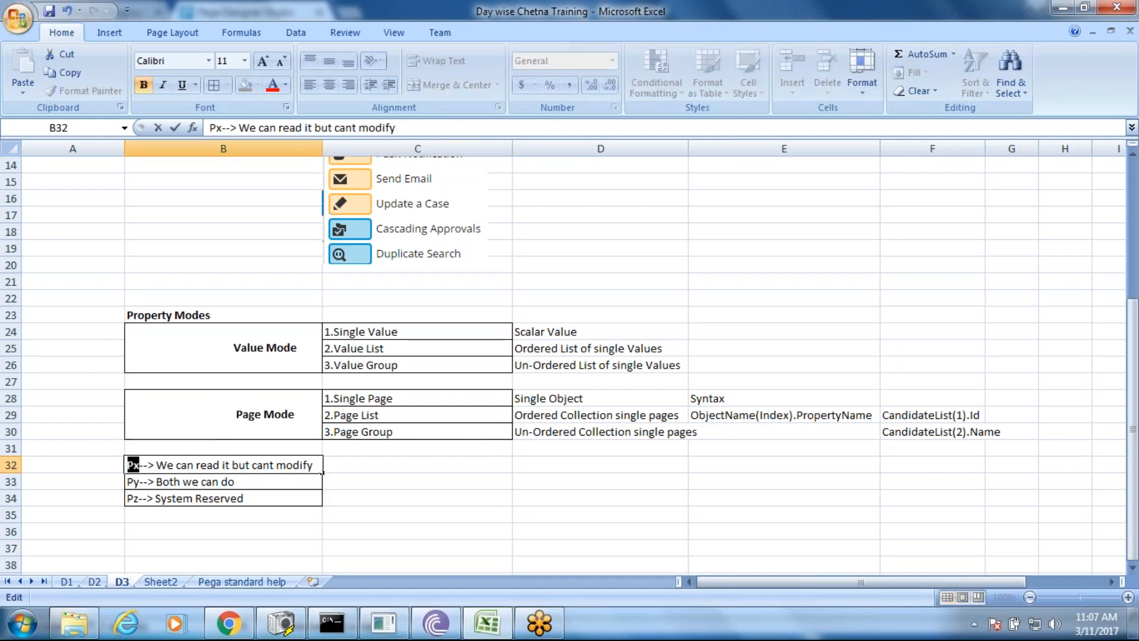
click(144, 481)
double_click(144, 481)
double_click(133, 482)
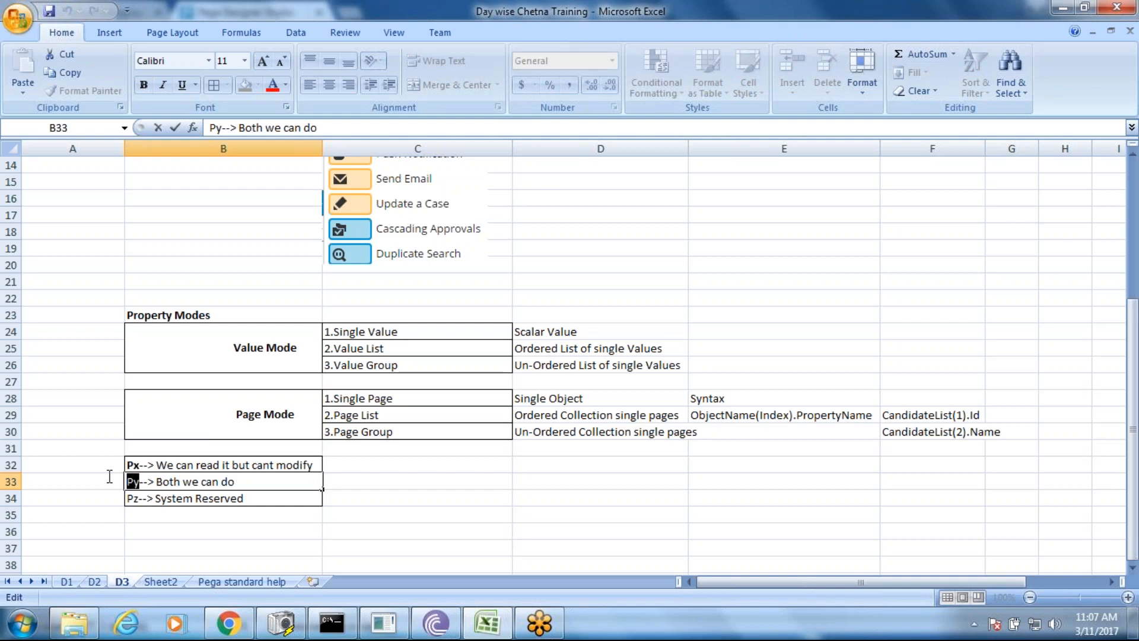
key(ctrl+b)
click(140, 500)
double_click(140, 500)
key(ctrl+b)
click(373, 505)
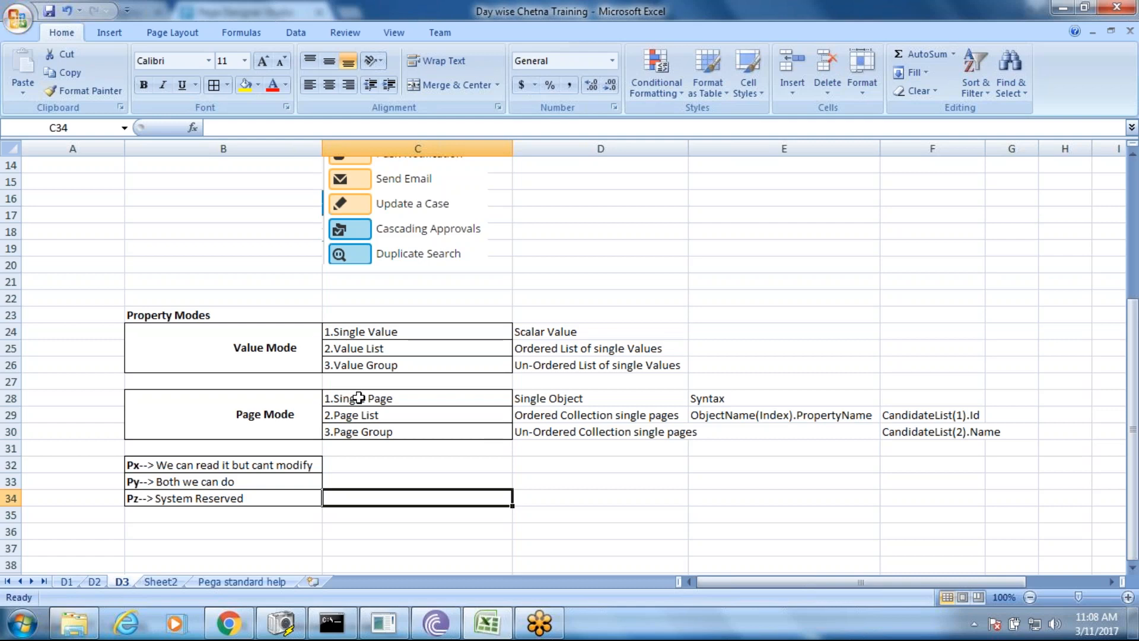
- Switch to Designer Studio and open Product Warranty Claim from the explorer's Cases list
click(228, 623)
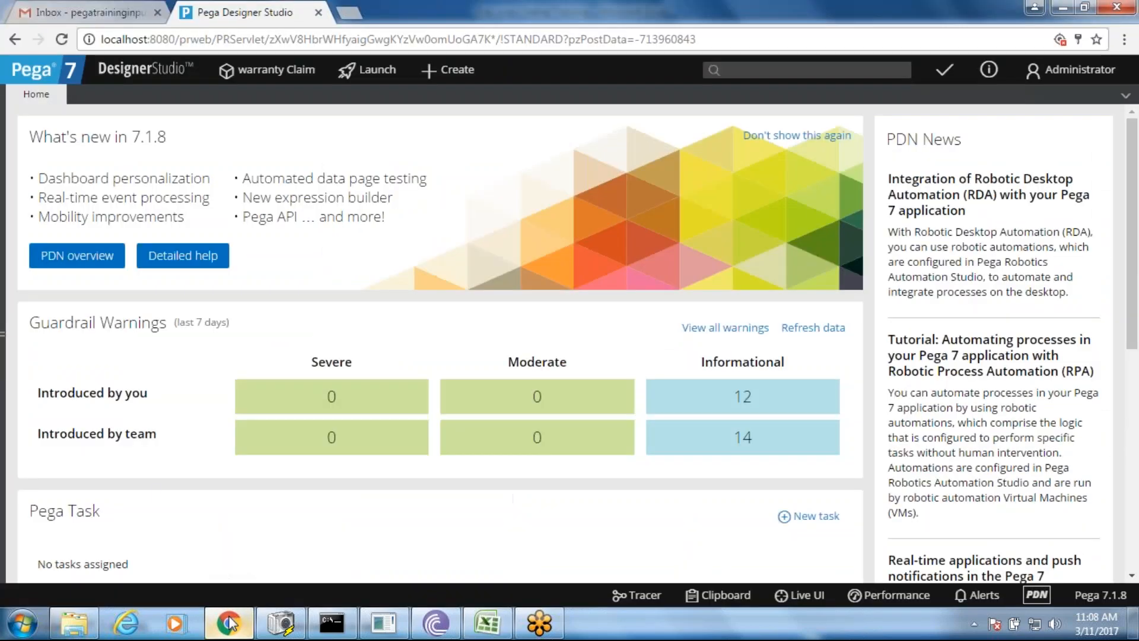
click(2, 334)
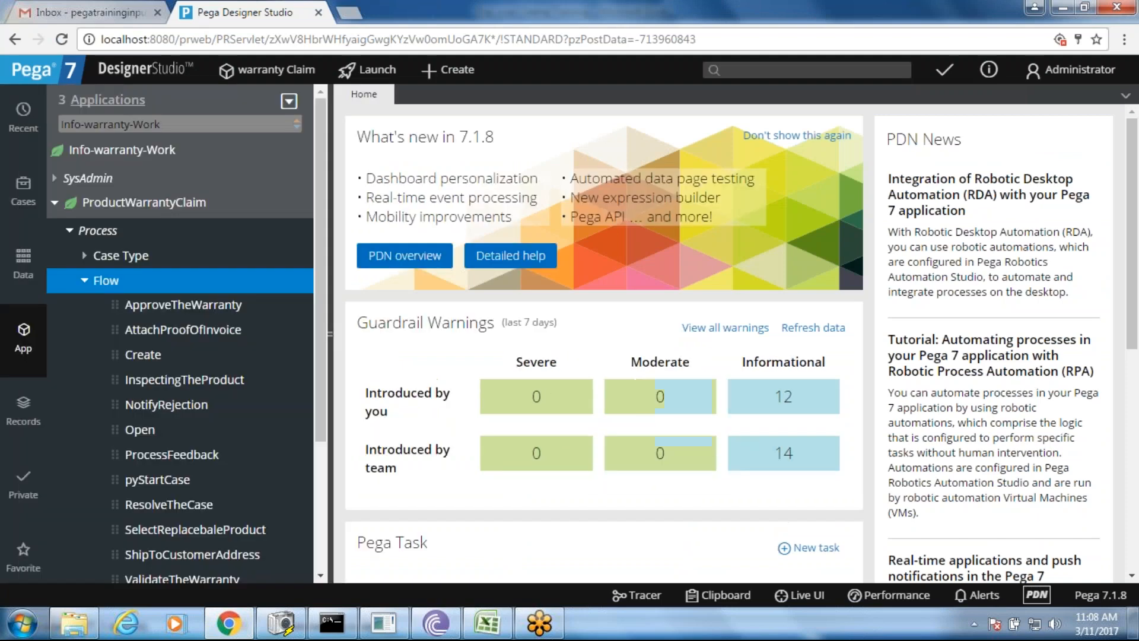
click(19, 200)
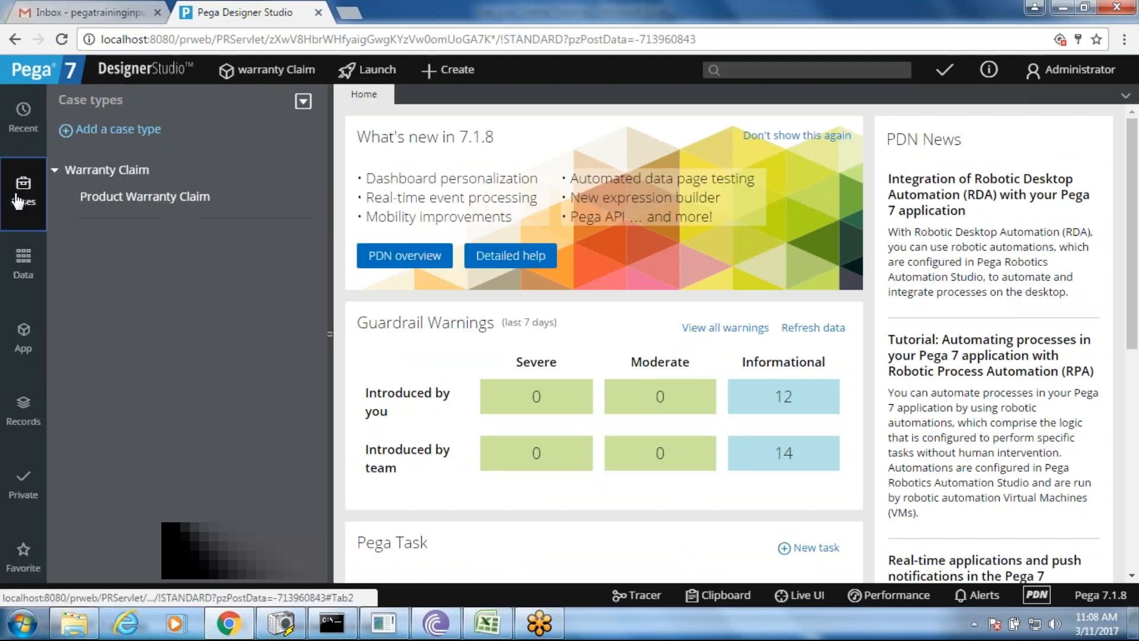
click(125, 199)
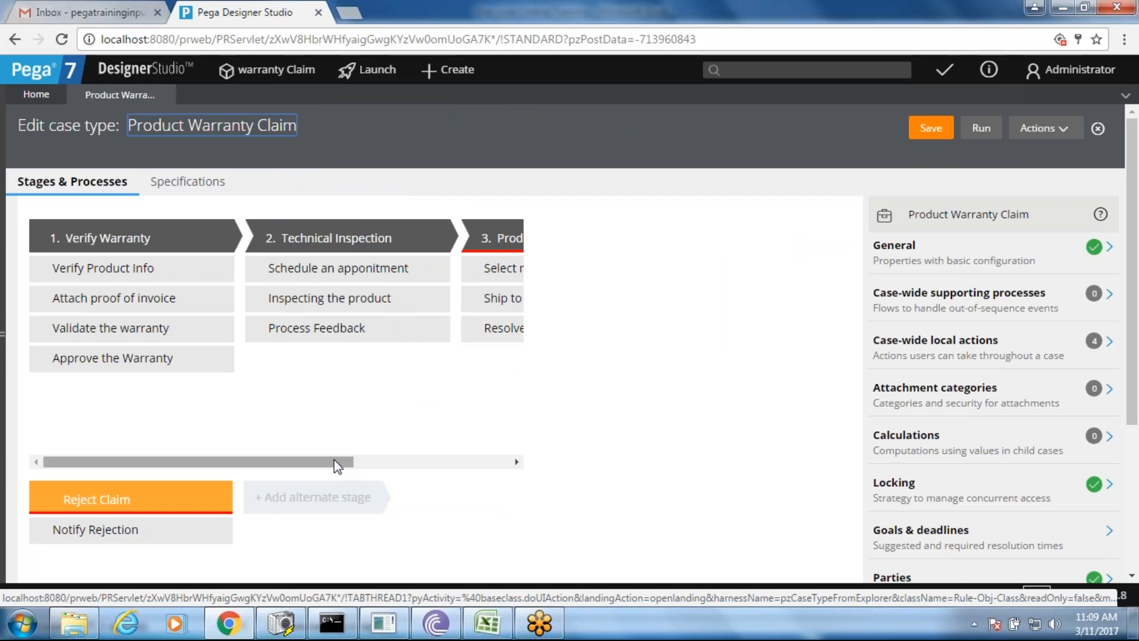
- Select the Technical Inspection's Schedule an appointment step and open its form configuration
click(361, 271)
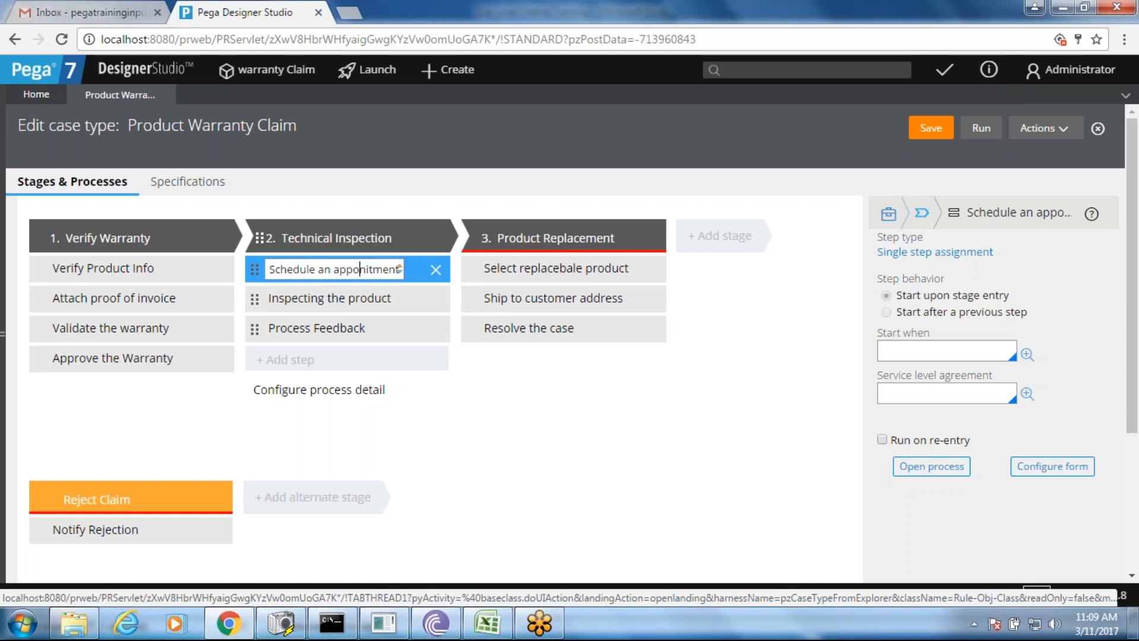
click(1043, 466)
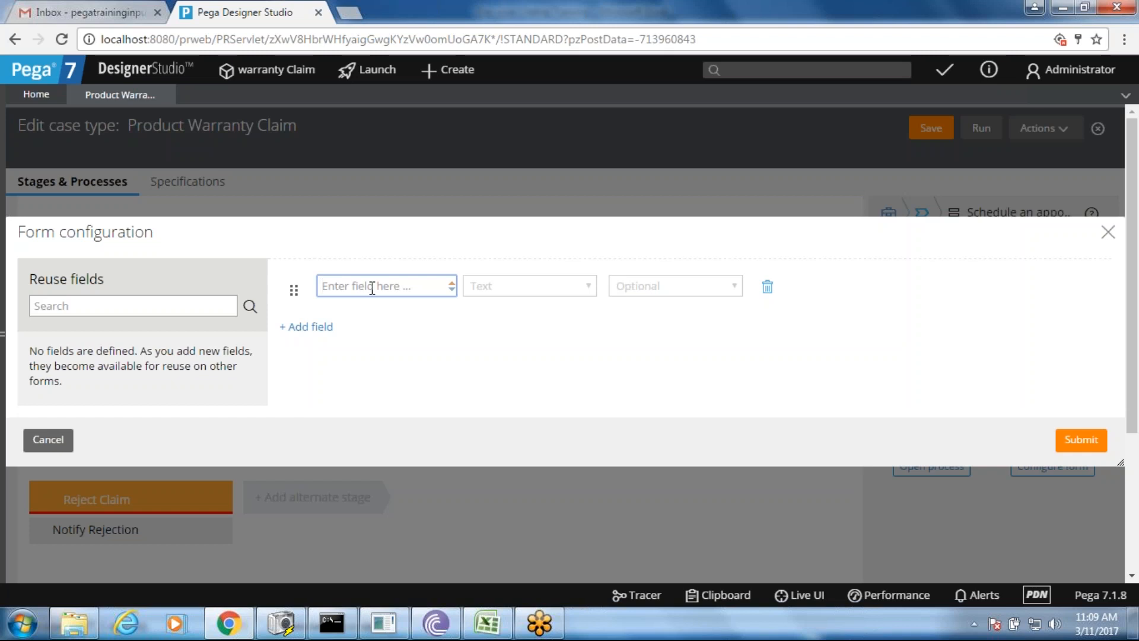
- Add fields Technician Name and Appointment Date, correcting the 'Appoinment' misspelling
text(Technician Name)
key(Tab)
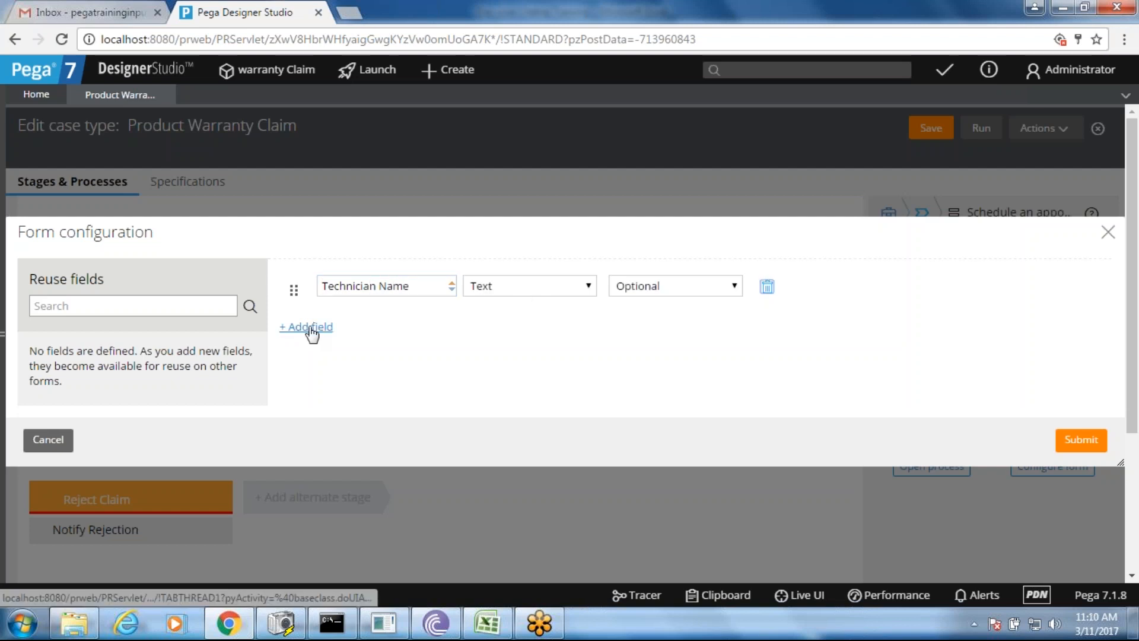
click(306, 327)
text(Appo)
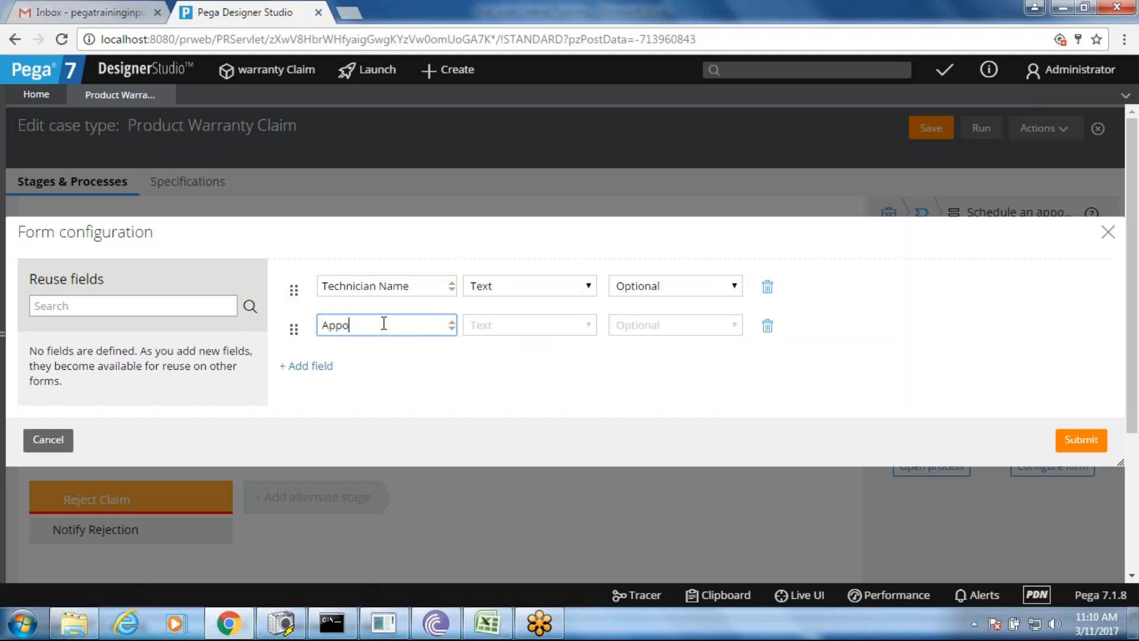
text(inment Date)
right_click(382, 323)
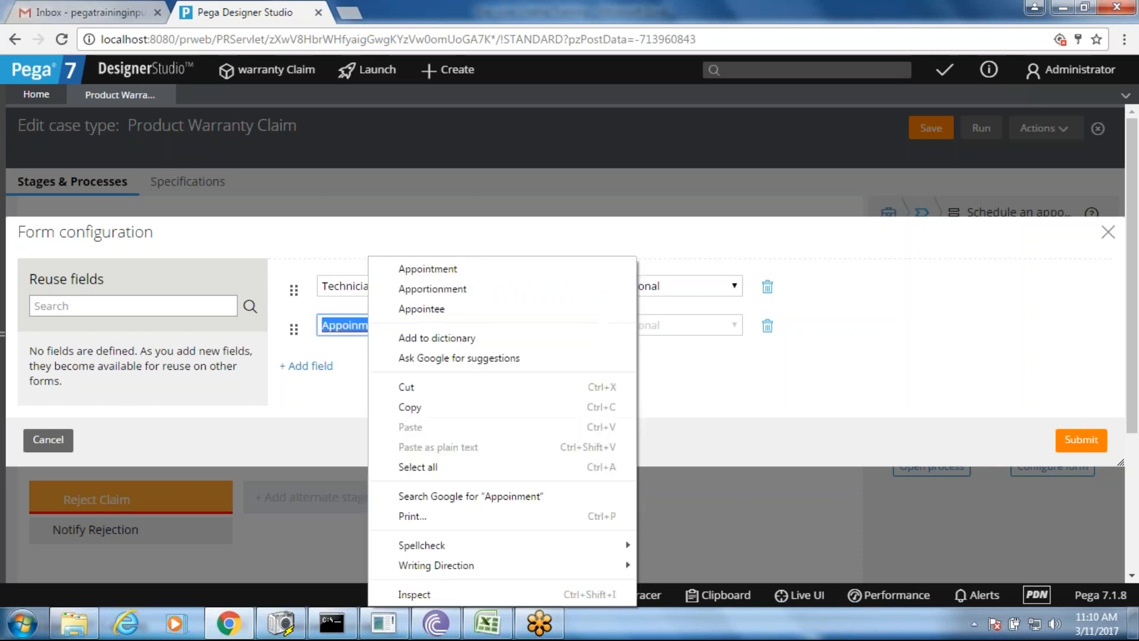
click(429, 271)
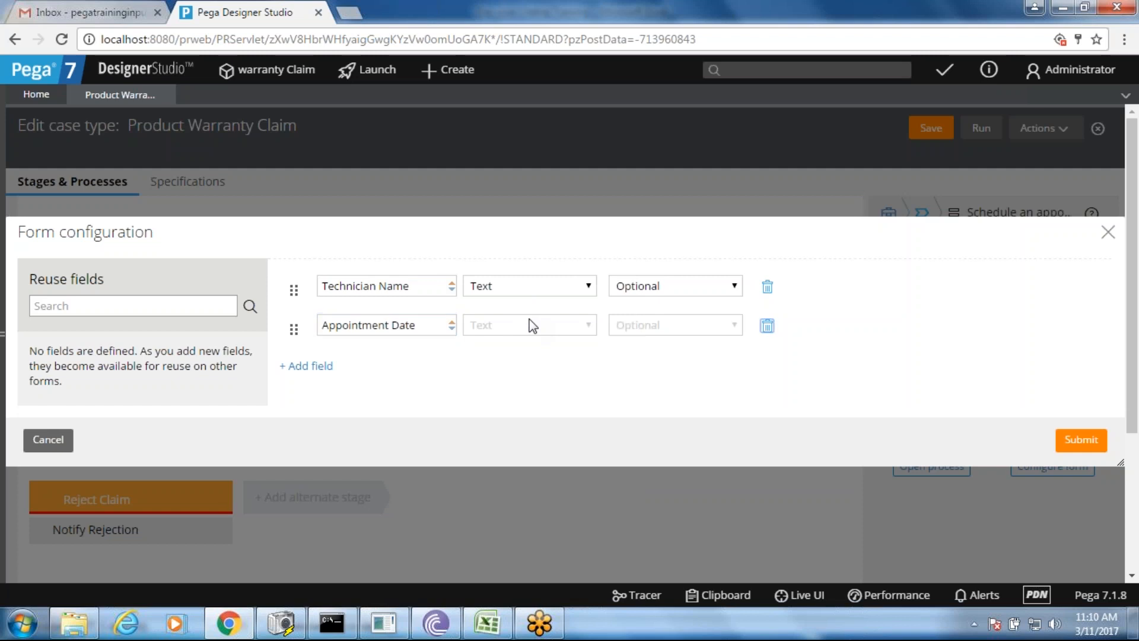
- Make Appointment Date a Date and time field and submit the form
click(532, 328)
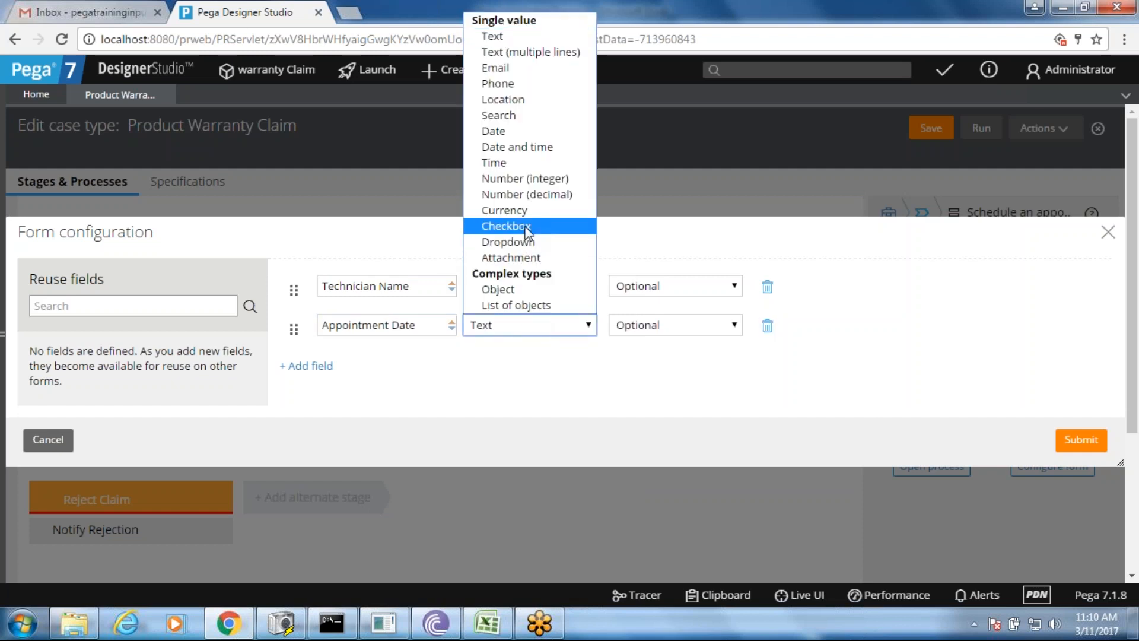
click(537, 147)
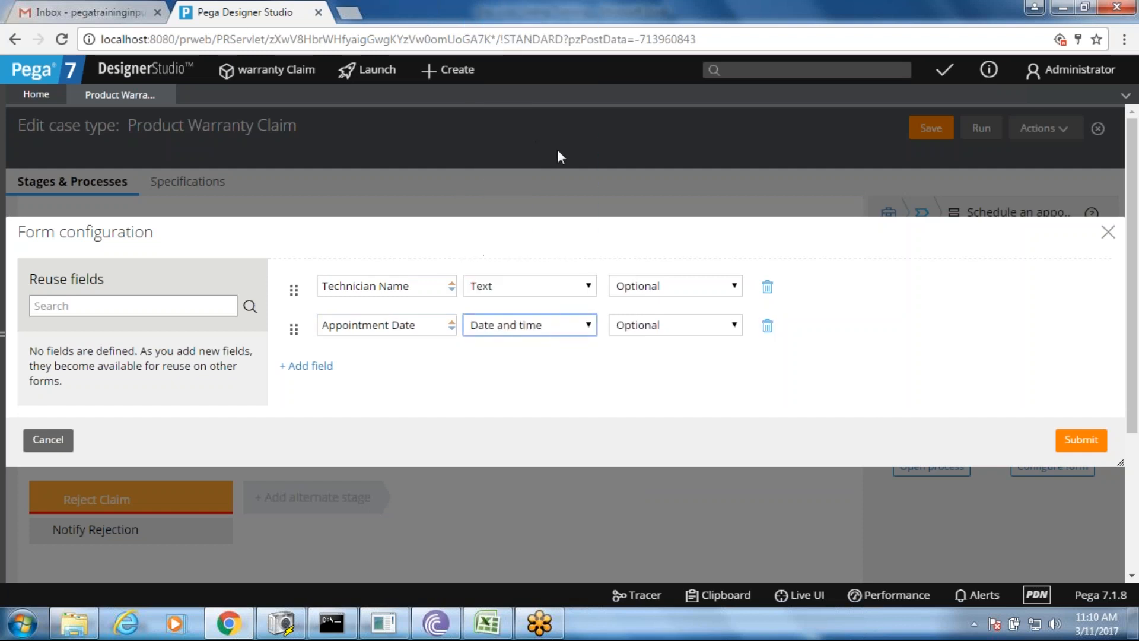
click(1078, 446)
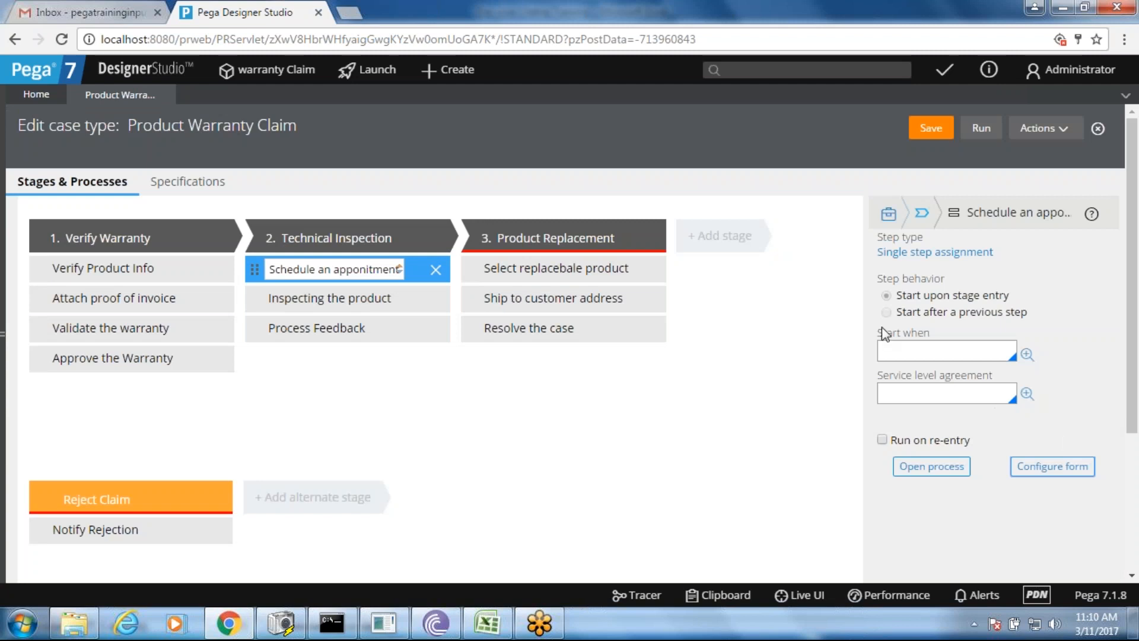
- Save the Product Warranty Claim case type and select the Process Feedback step under Technical Inspection
click(931, 128)
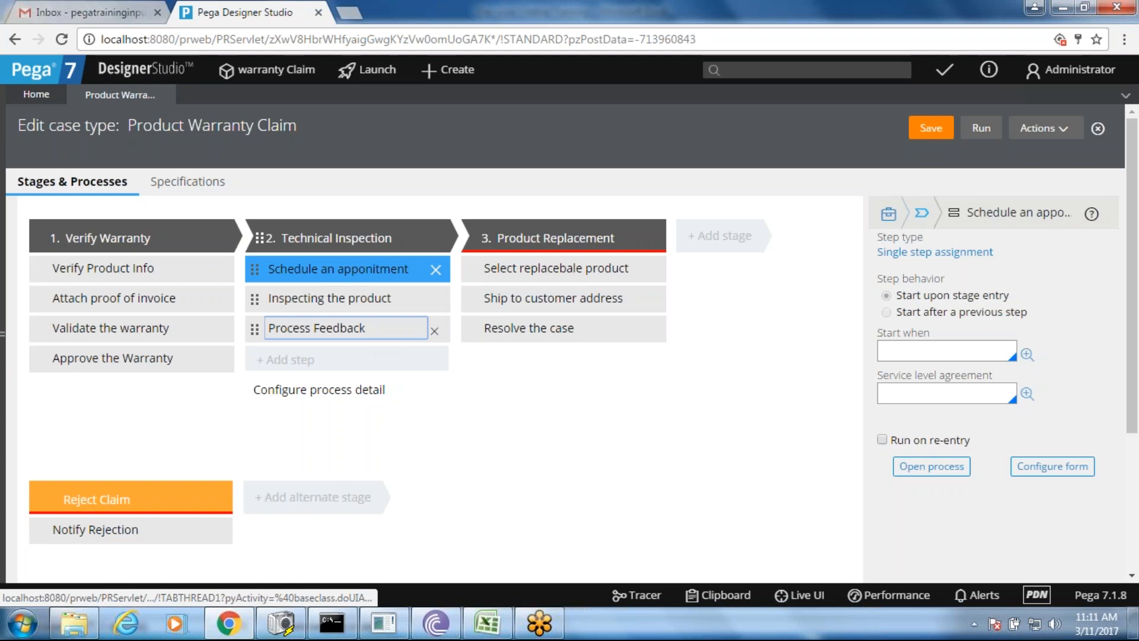
click(378, 338)
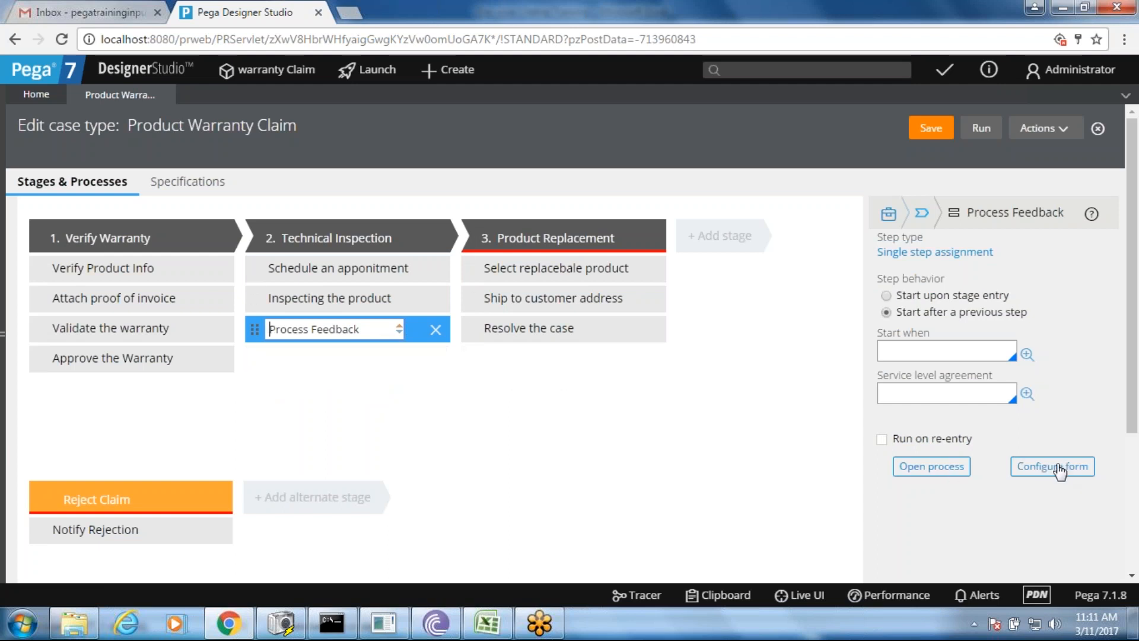
- Add optional text fields Technician Feedback and Resolution to the Process Feedback form and submit
click(1060, 469)
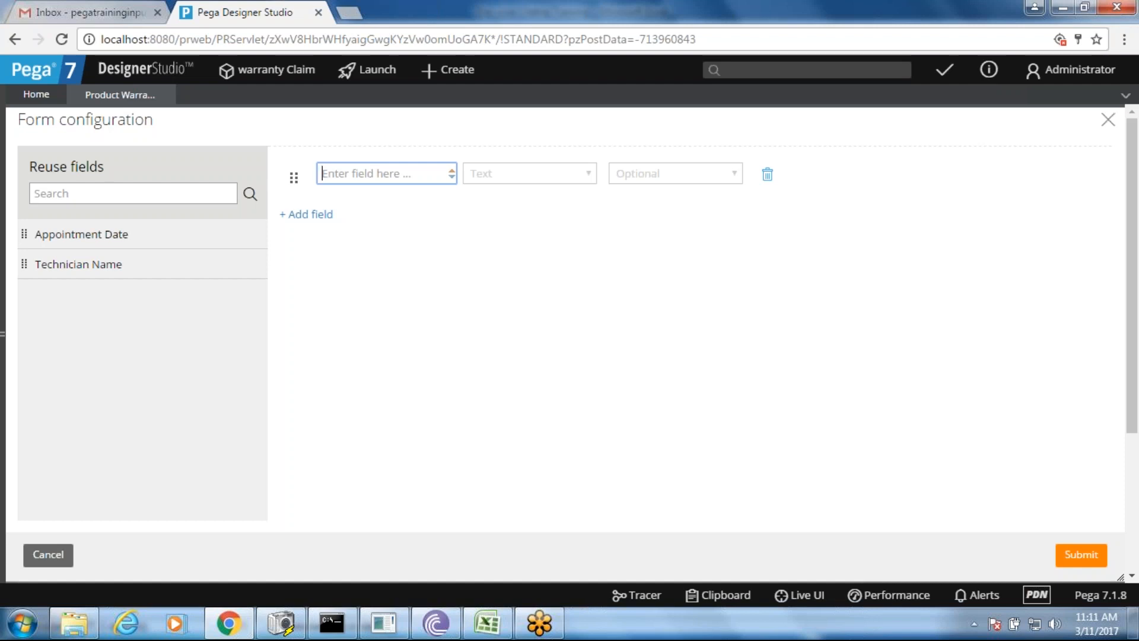
text(Technician Feedback)
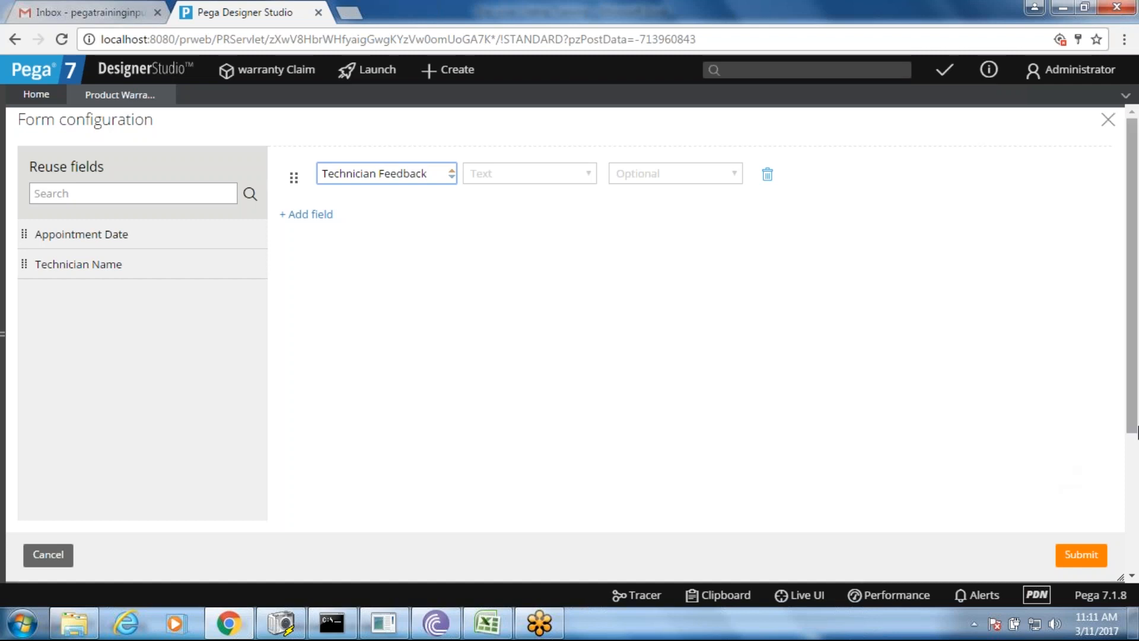
click(1028, 434)
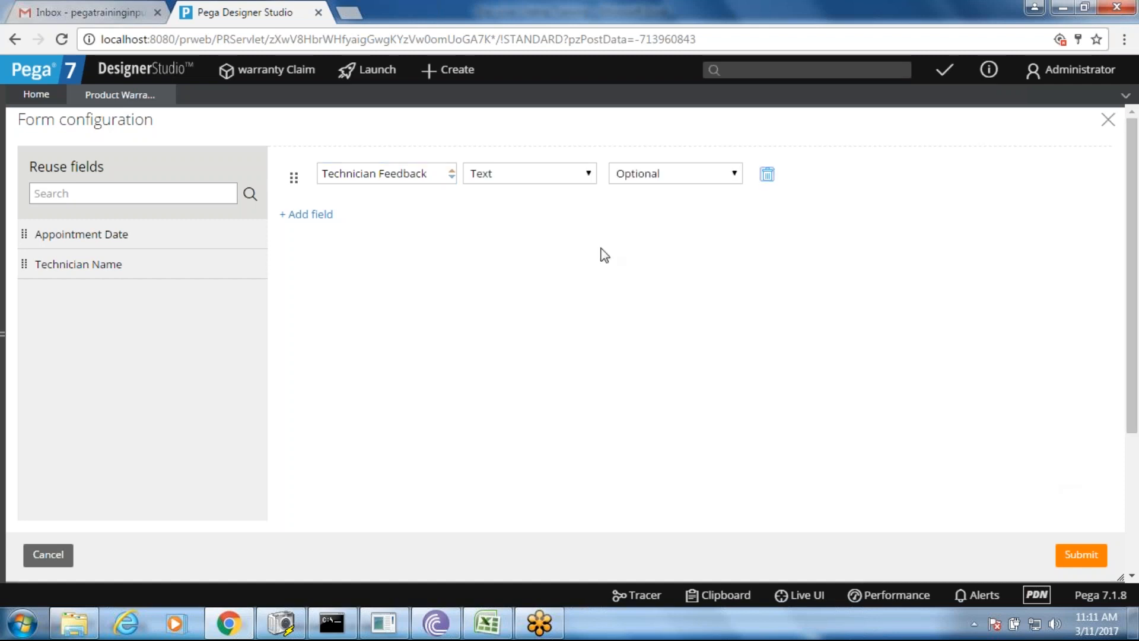
click(576, 178)
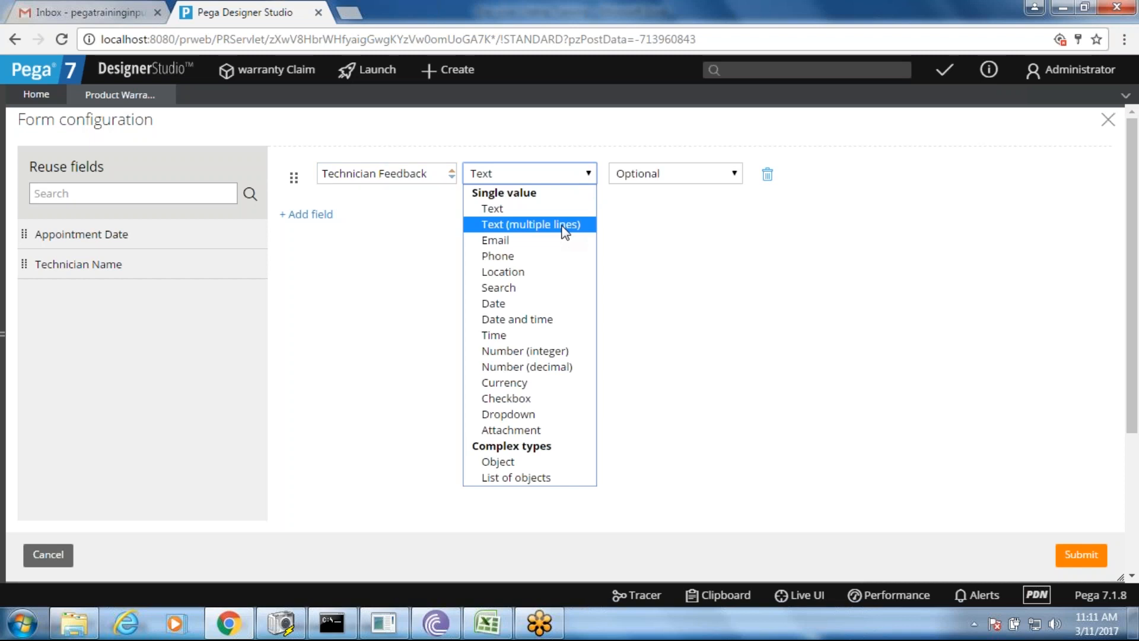
click(544, 207)
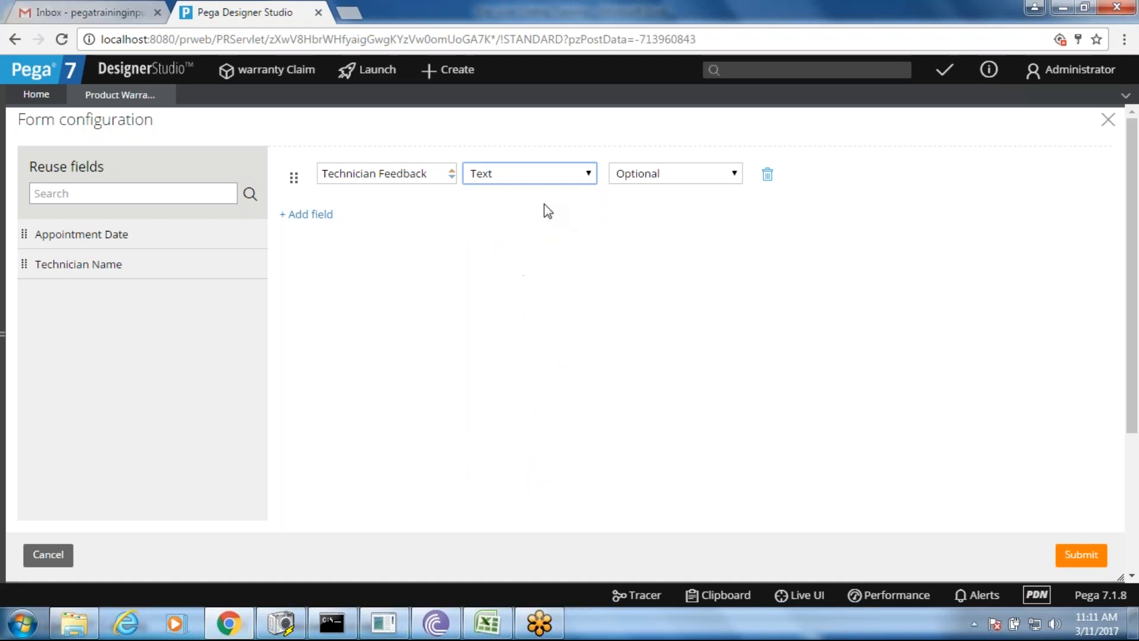
click(315, 217)
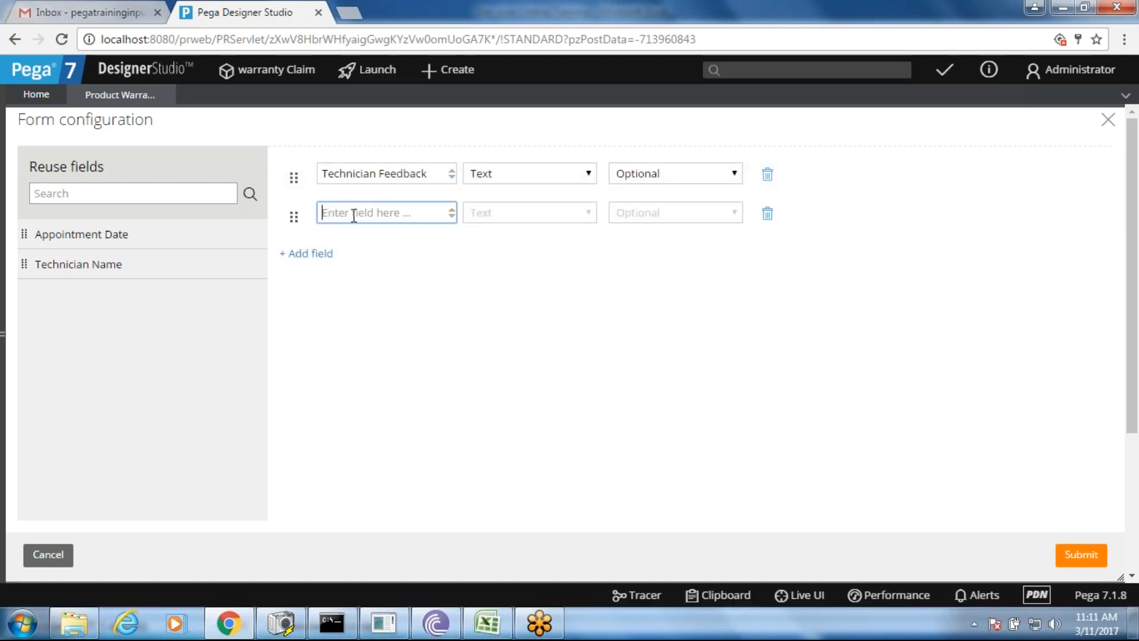
text(Resolution)
click(424, 254)
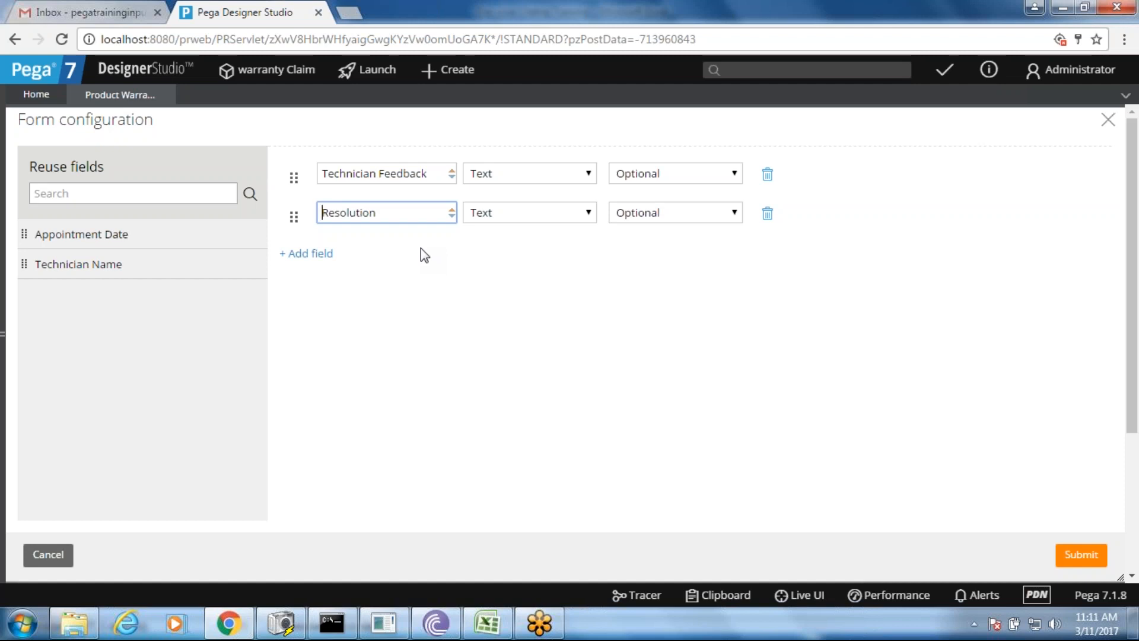
click(1078, 554)
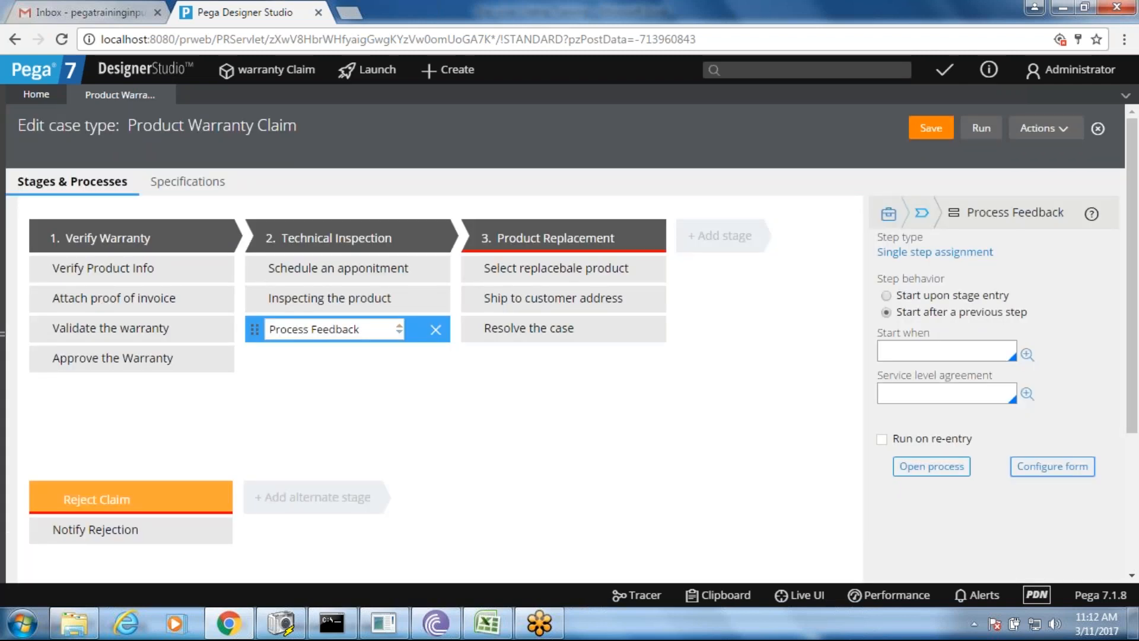
- Add optional Purchase Date and WarrantyType text fields to the Validate the warranty form and submit
click(114, 333)
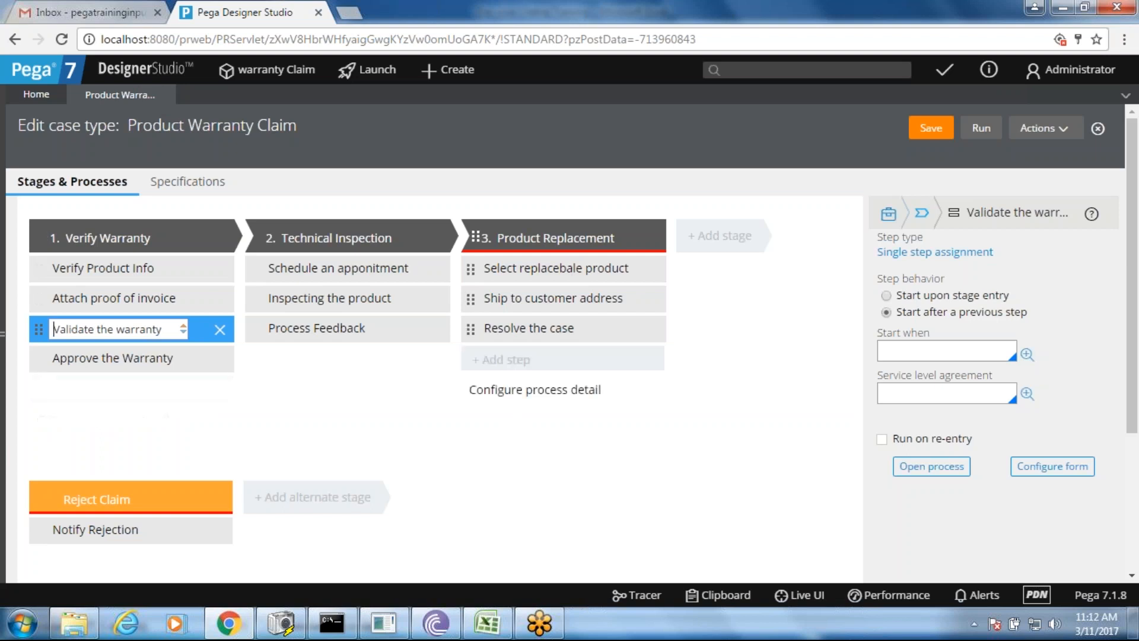
click(1059, 468)
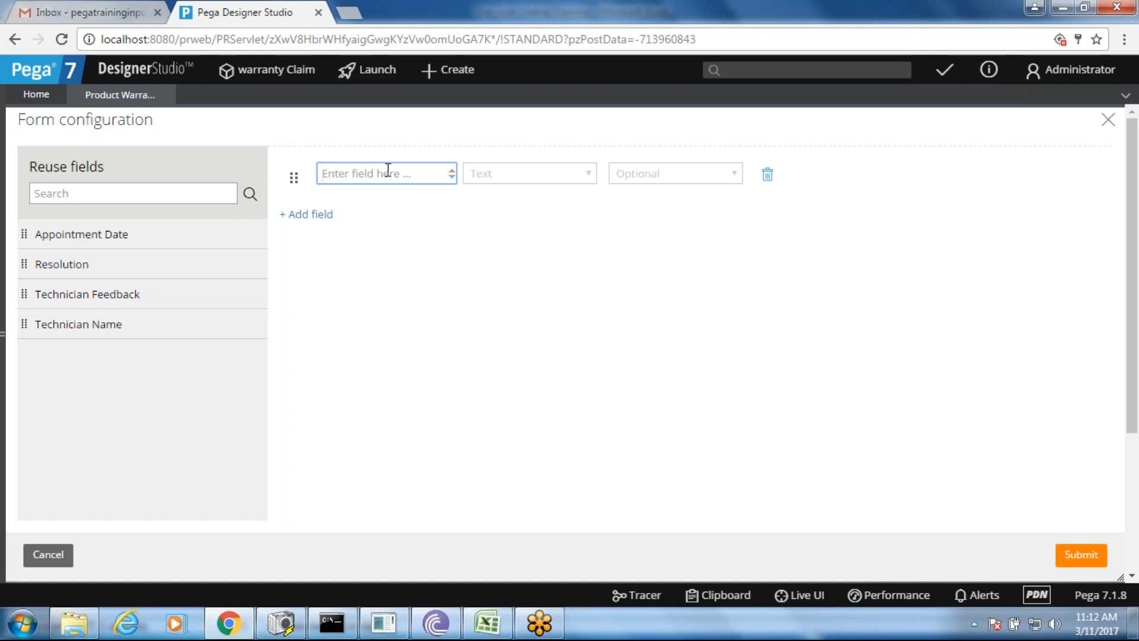
text(Purchase Date)
click(310, 214)
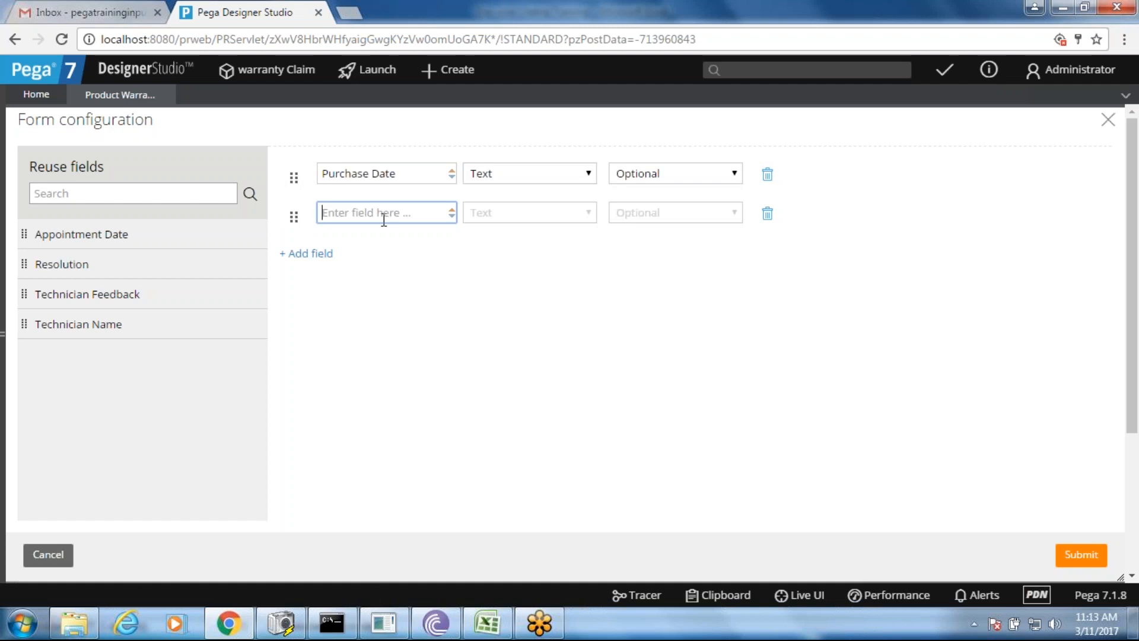
text(WarrantyType)
click(412, 264)
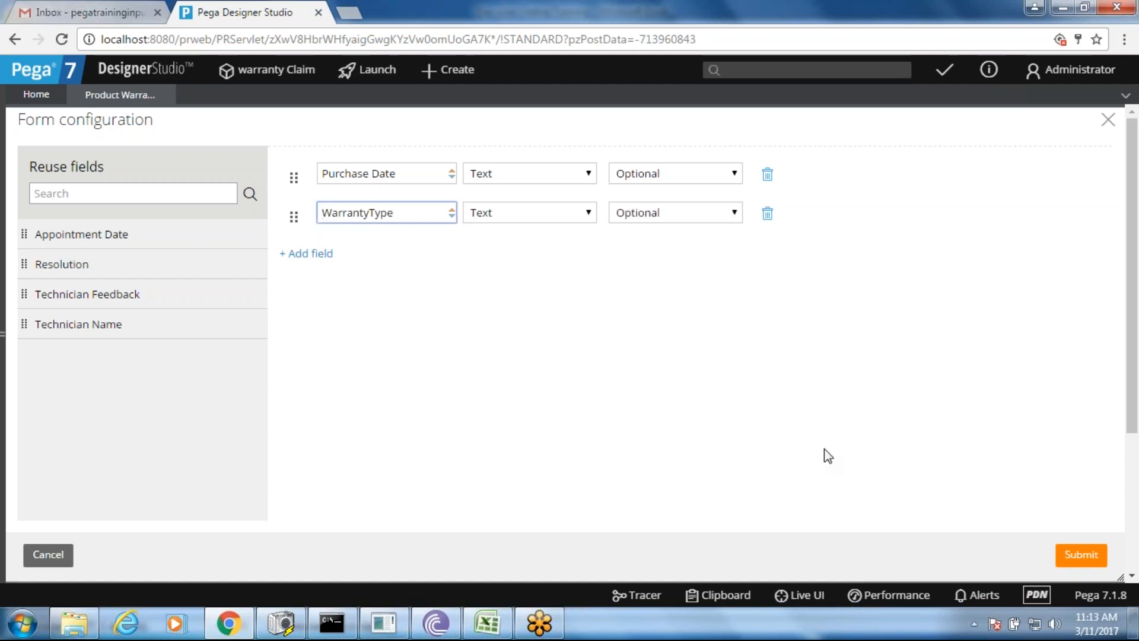
click(1081, 554)
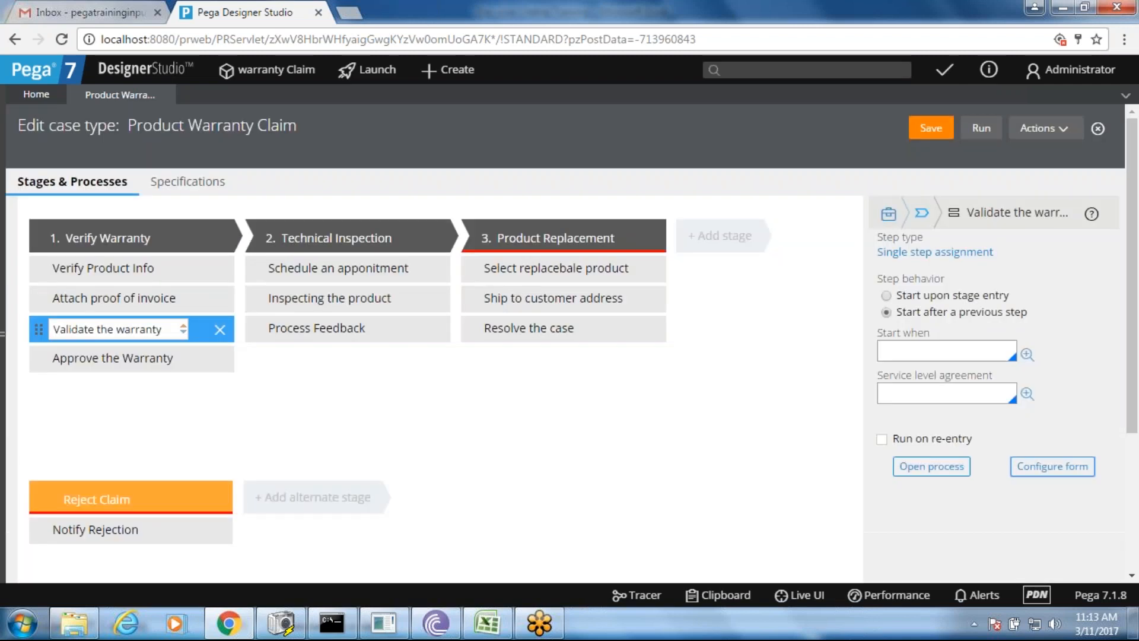
- Add a DeliveryDate field of type Date to the Ship to customer address form and submit
click(605, 301)
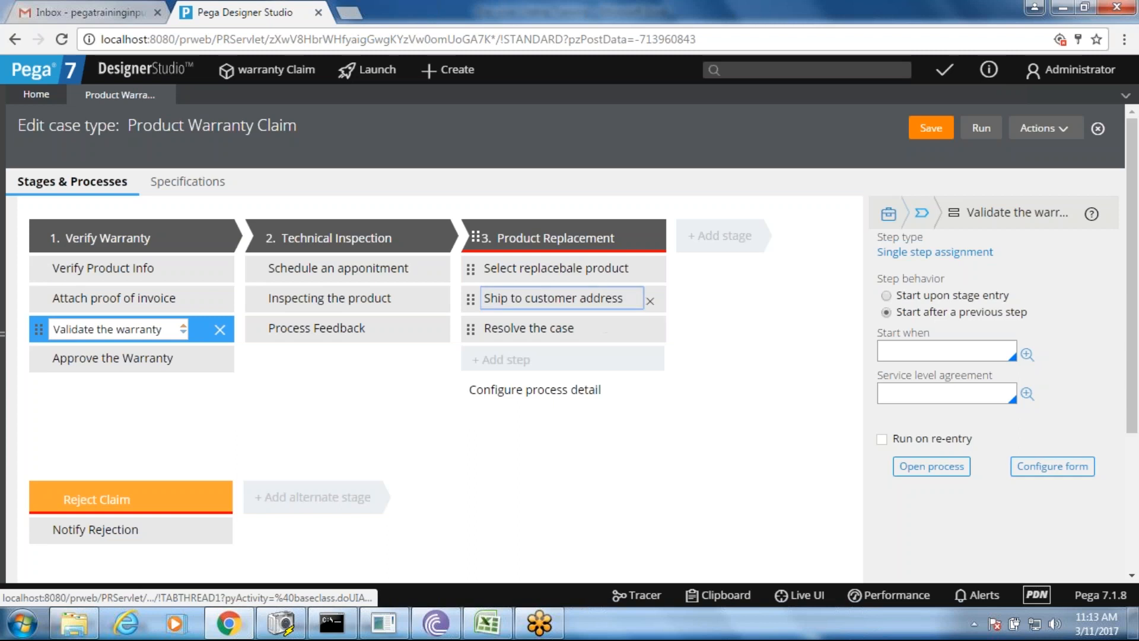
click(1030, 469)
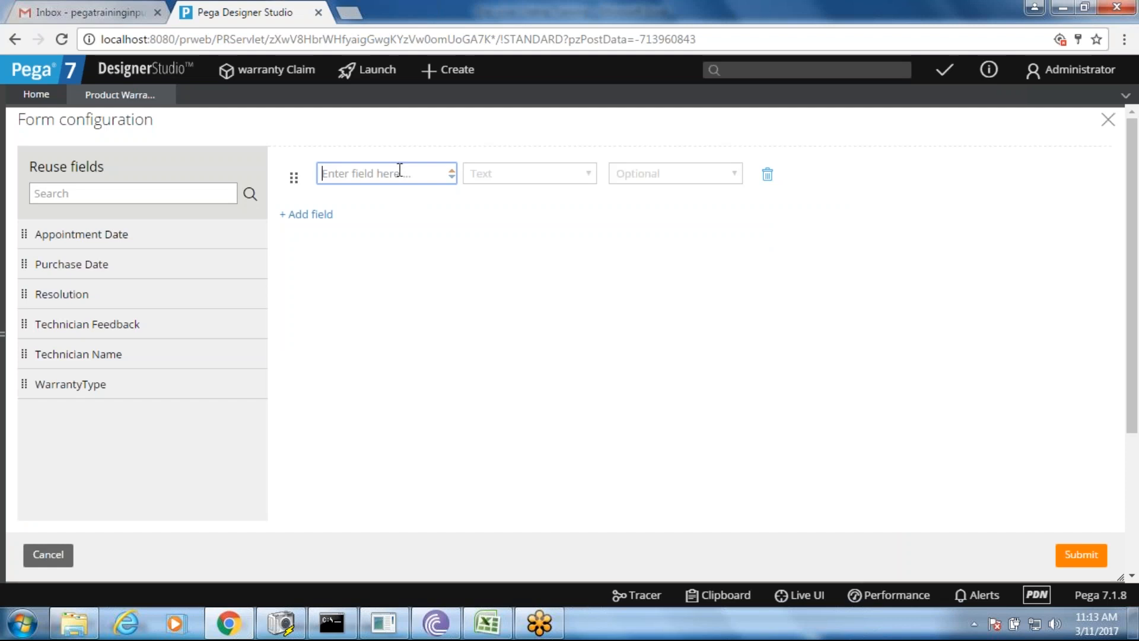
text(Delivery Date)
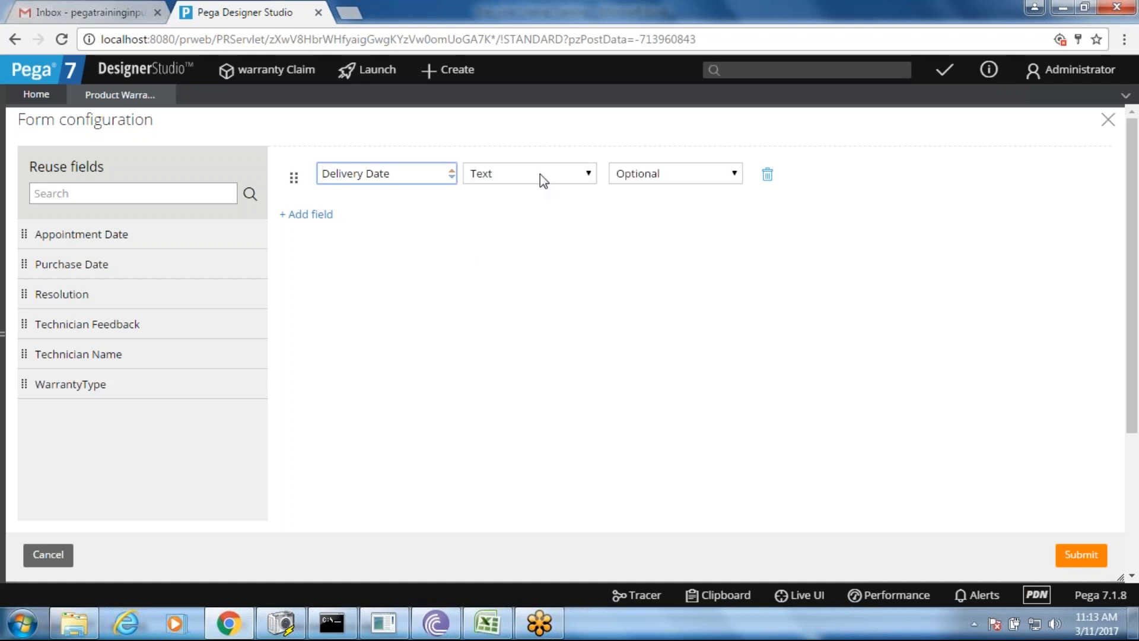
click(365, 173)
key(BackSpace)
click(501, 176)
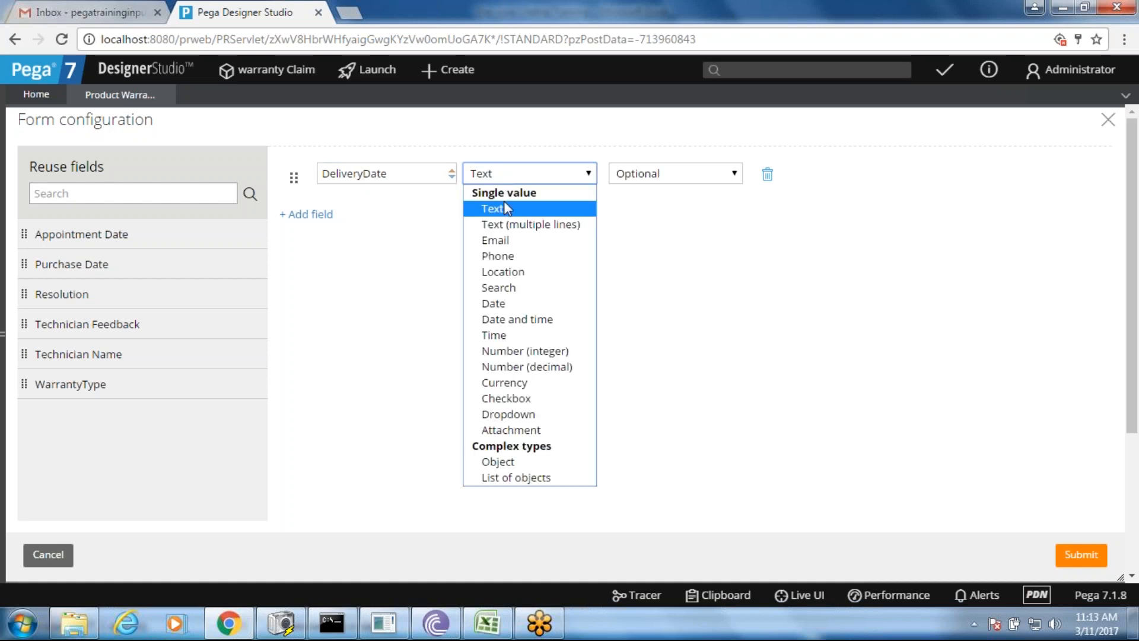
click(517, 303)
click(1081, 554)
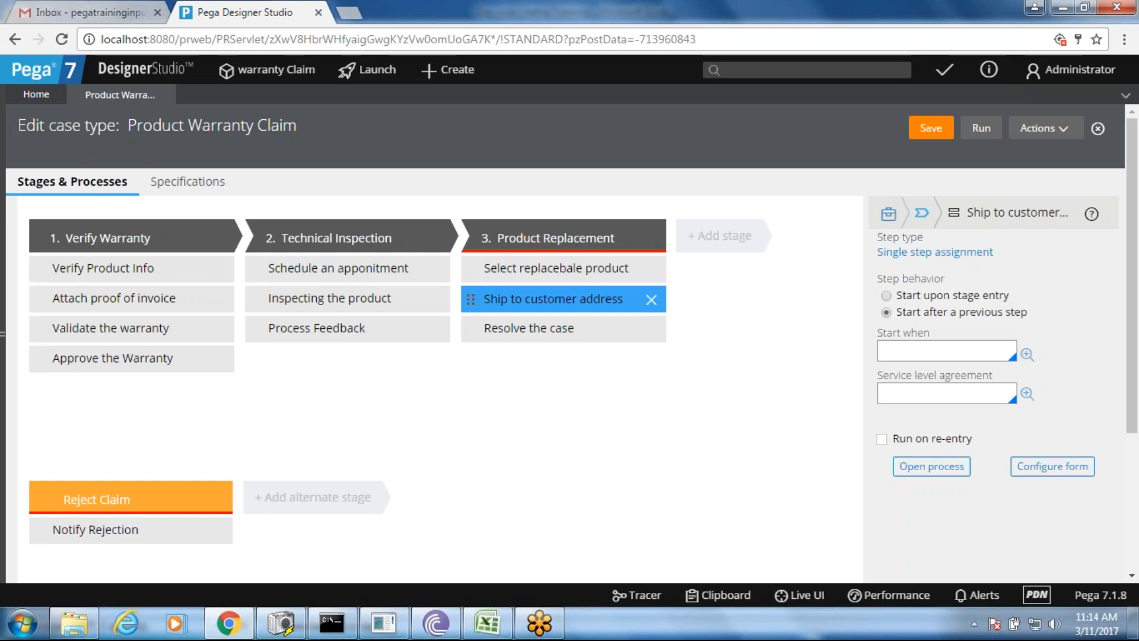
- Run a new claim case, attach the pega_0 file, and submit the Validate the warranty form
click(982, 128)
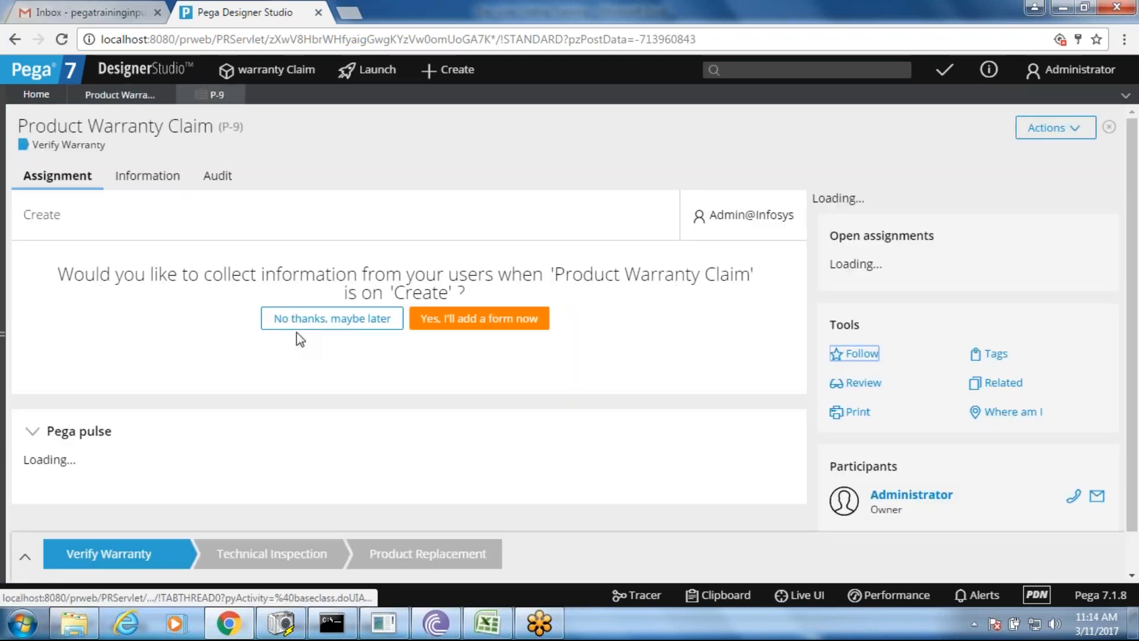
click(302, 320)
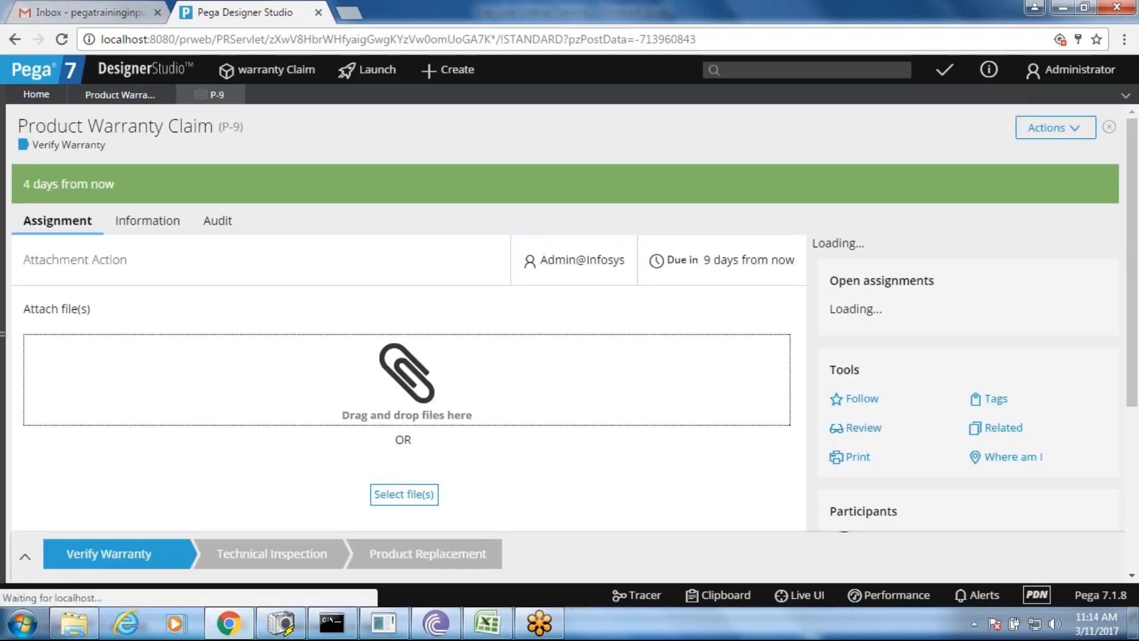
click(399, 495)
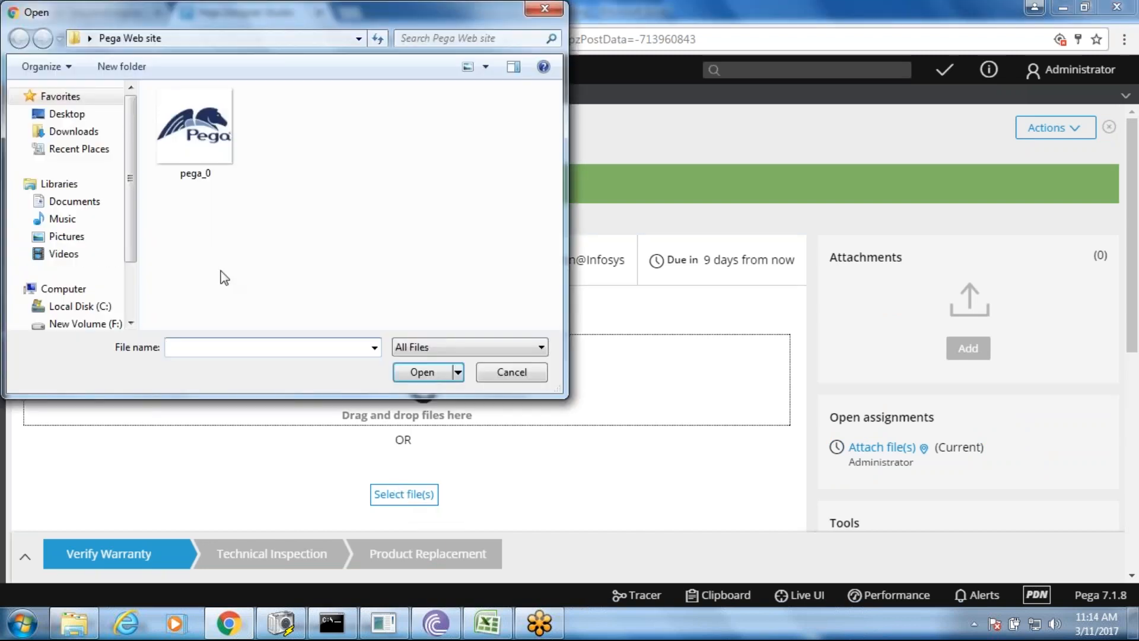
click(183, 143)
double_click(183, 143)
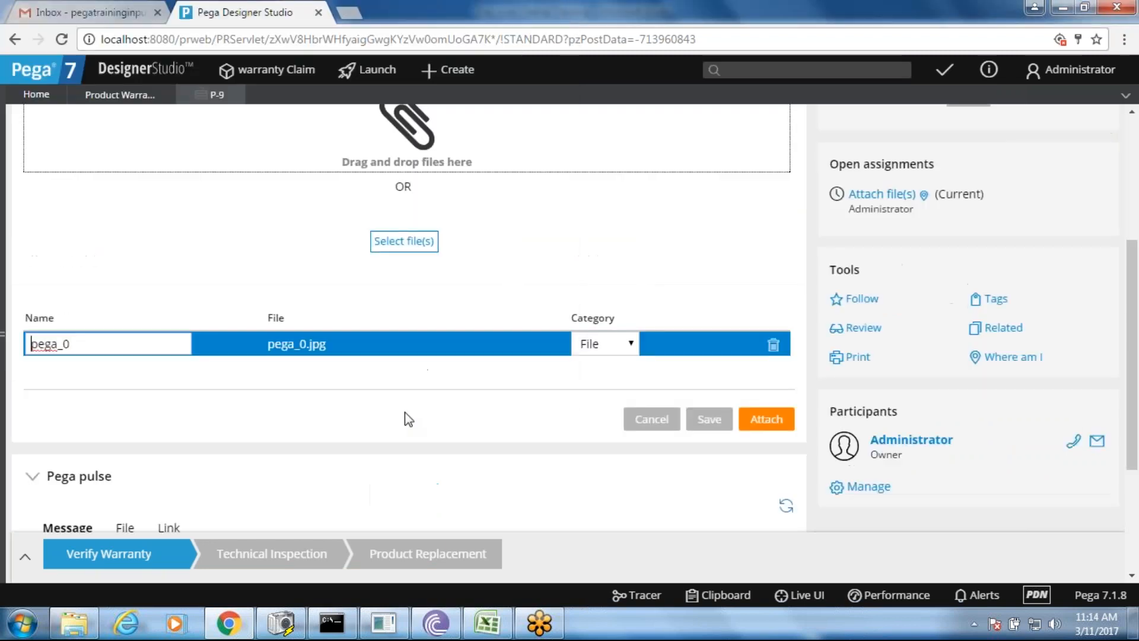
click(766, 420)
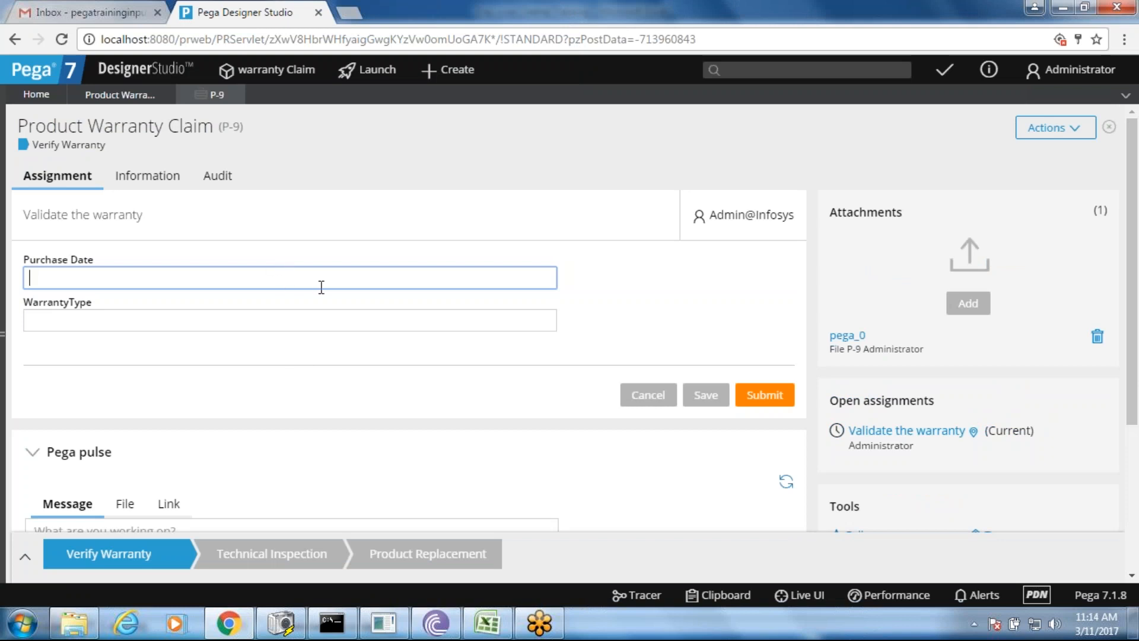
click(764, 394)
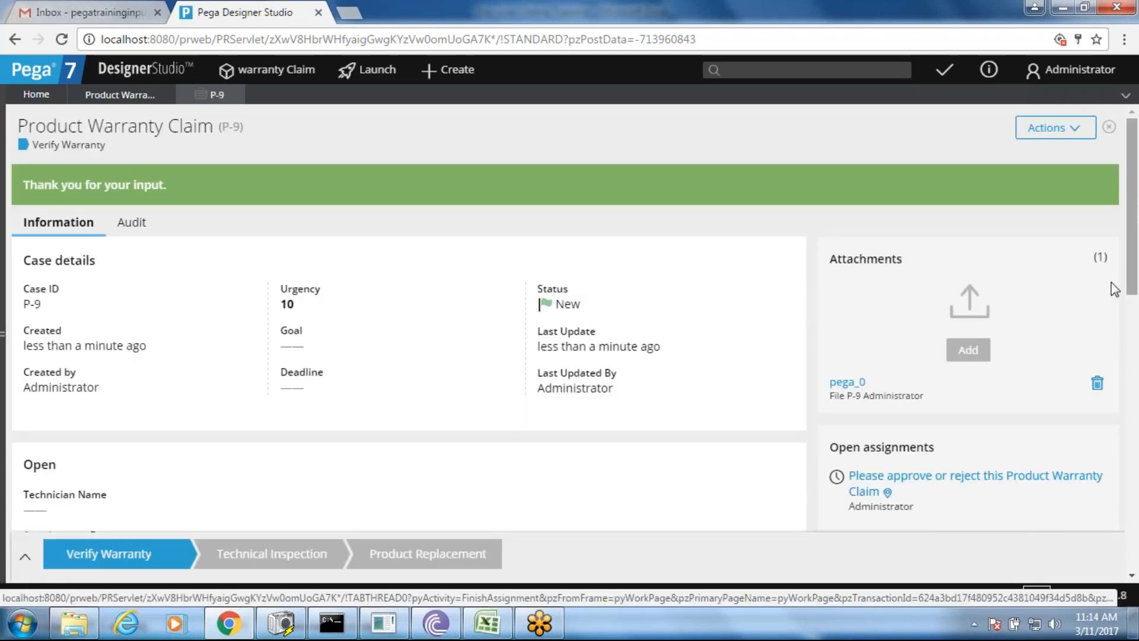
- Approve claim P-9 and submit the appointment scheduling form without a date
click(961, 484)
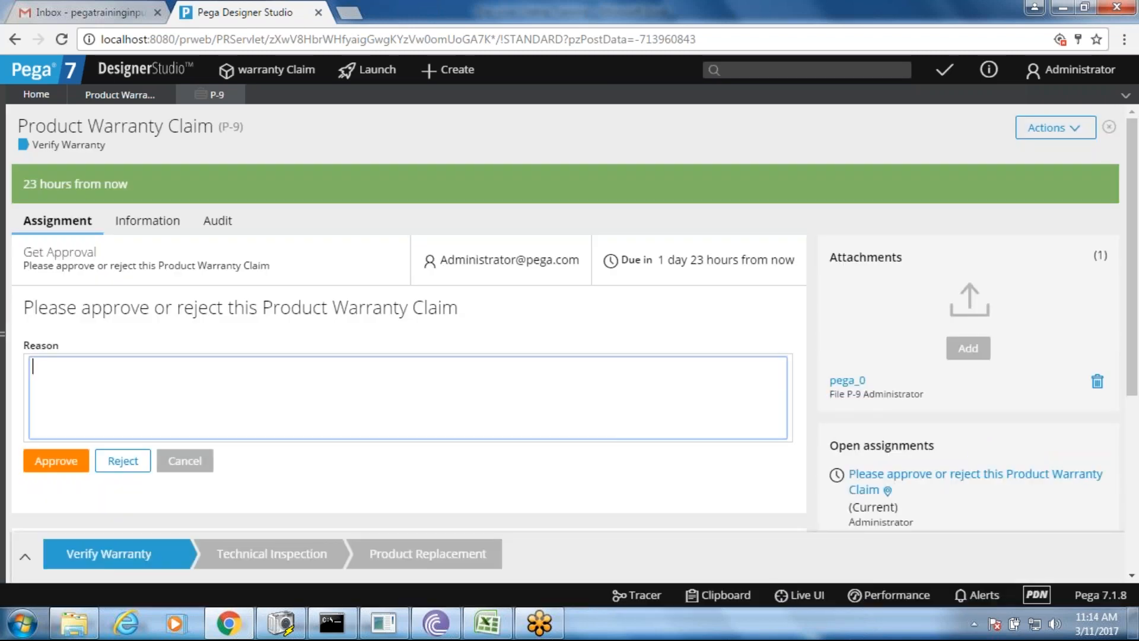
click(56, 460)
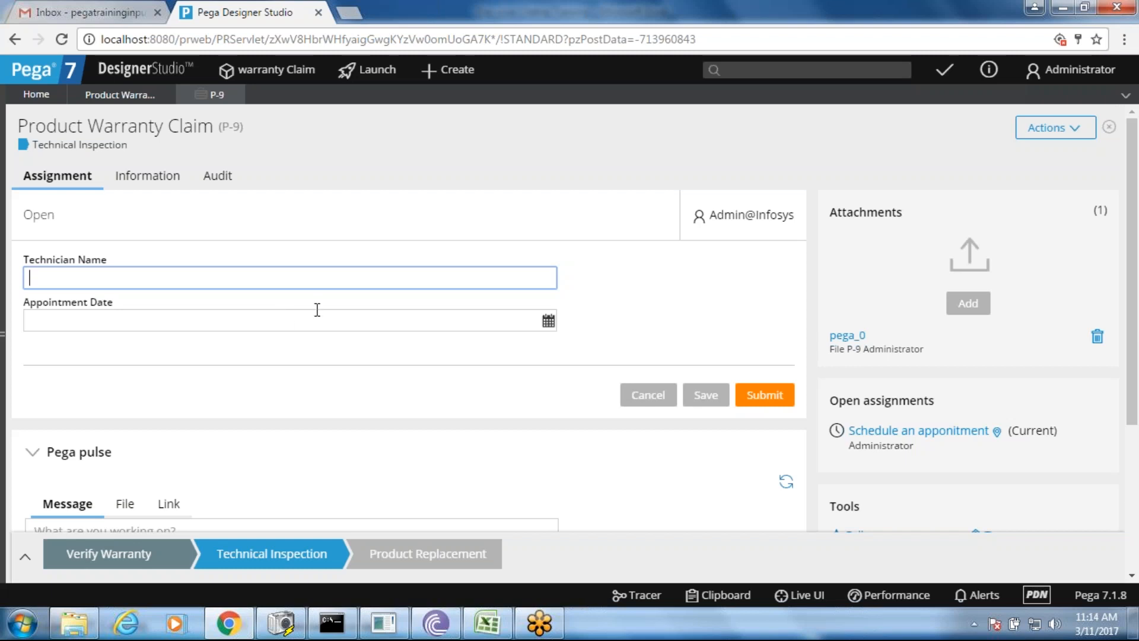
click(548, 321)
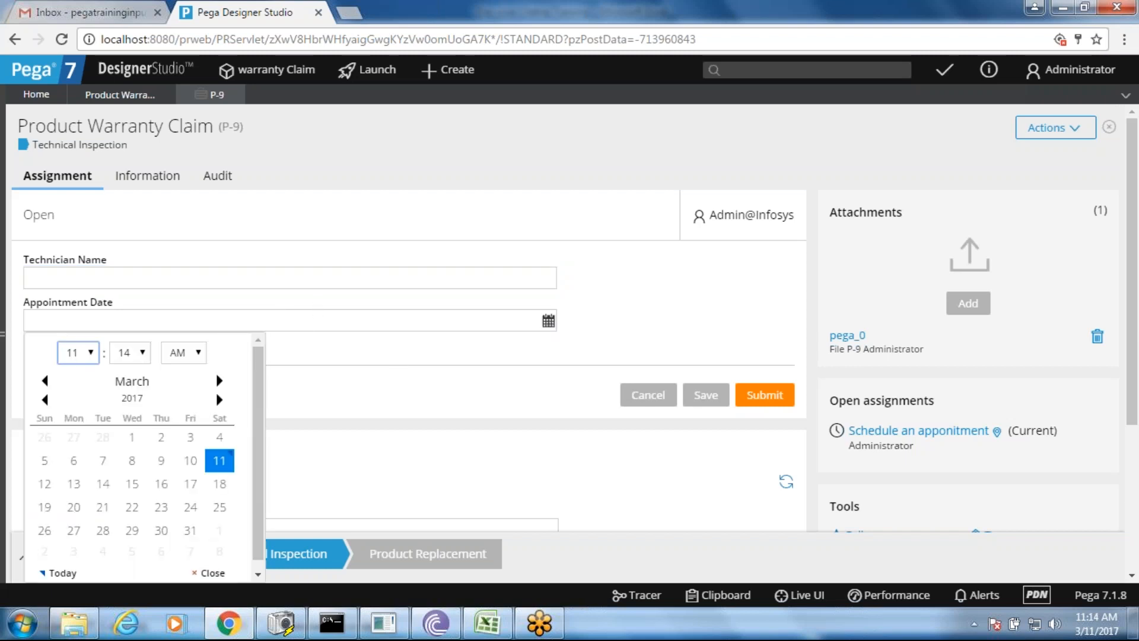
click(302, 417)
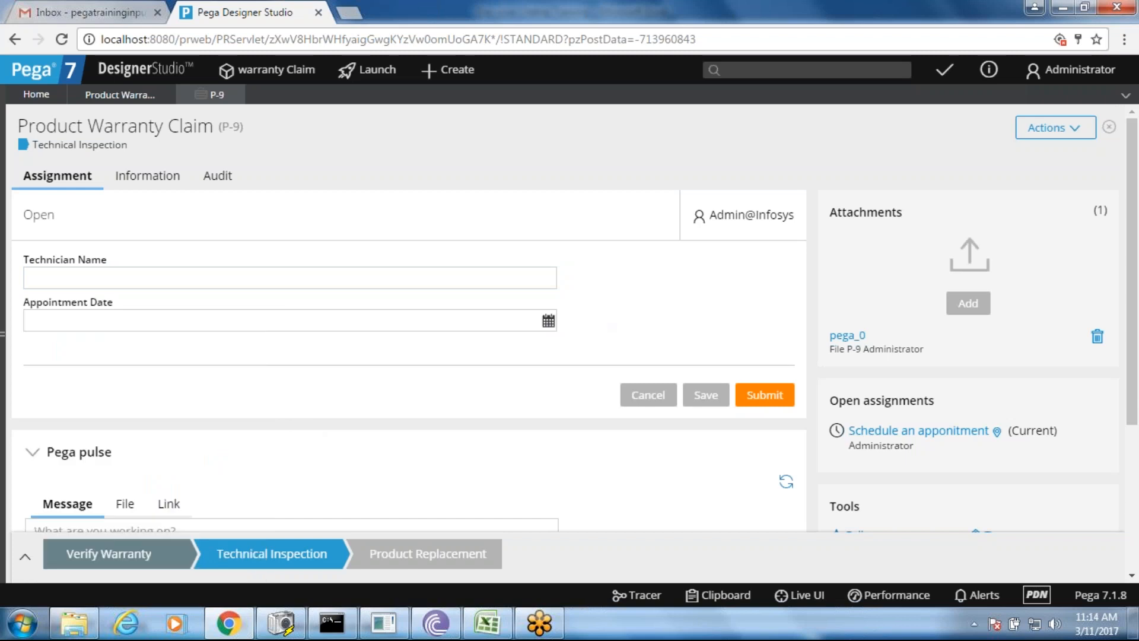
click(762, 396)
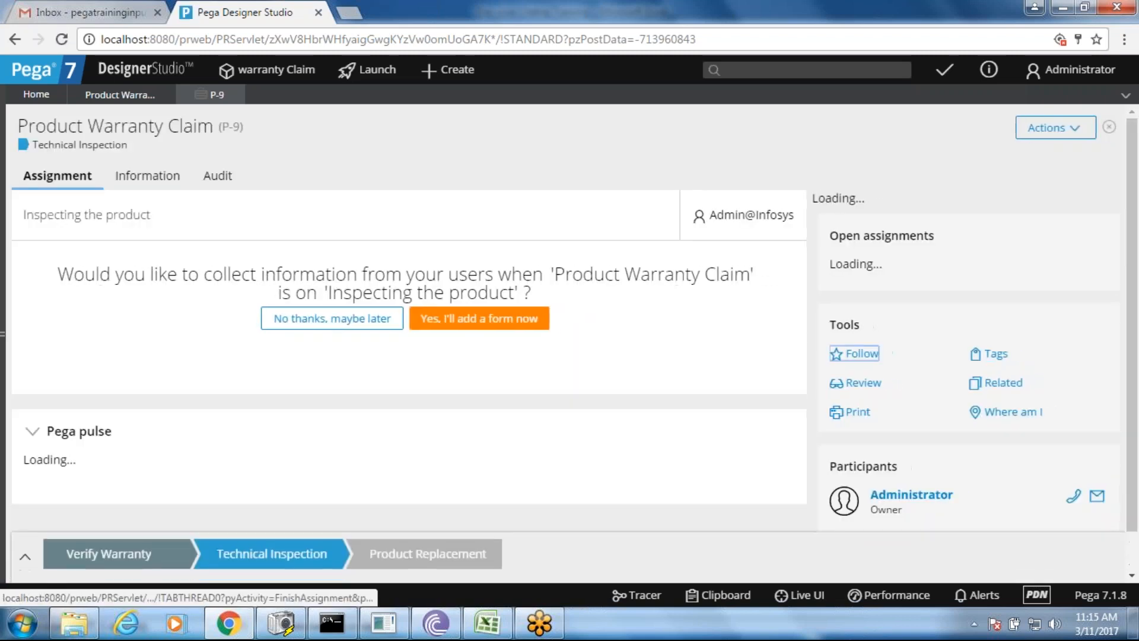
- Submit the Process Feedback form, skipping form prompts, and cancel the Ship to customer address assignment
click(362, 321)
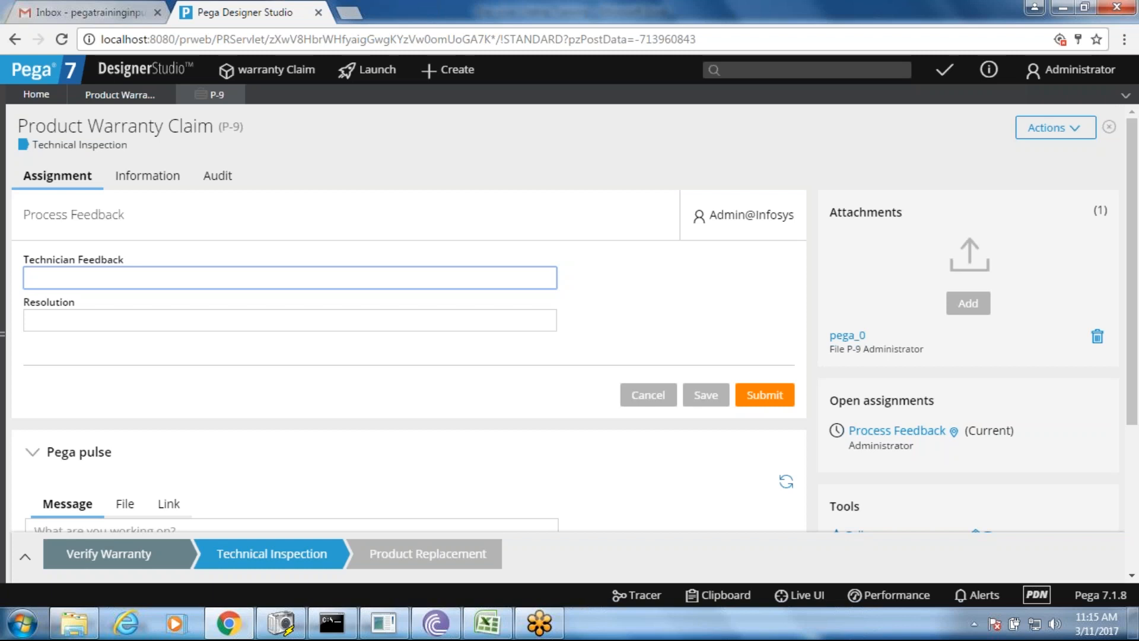
click(772, 401)
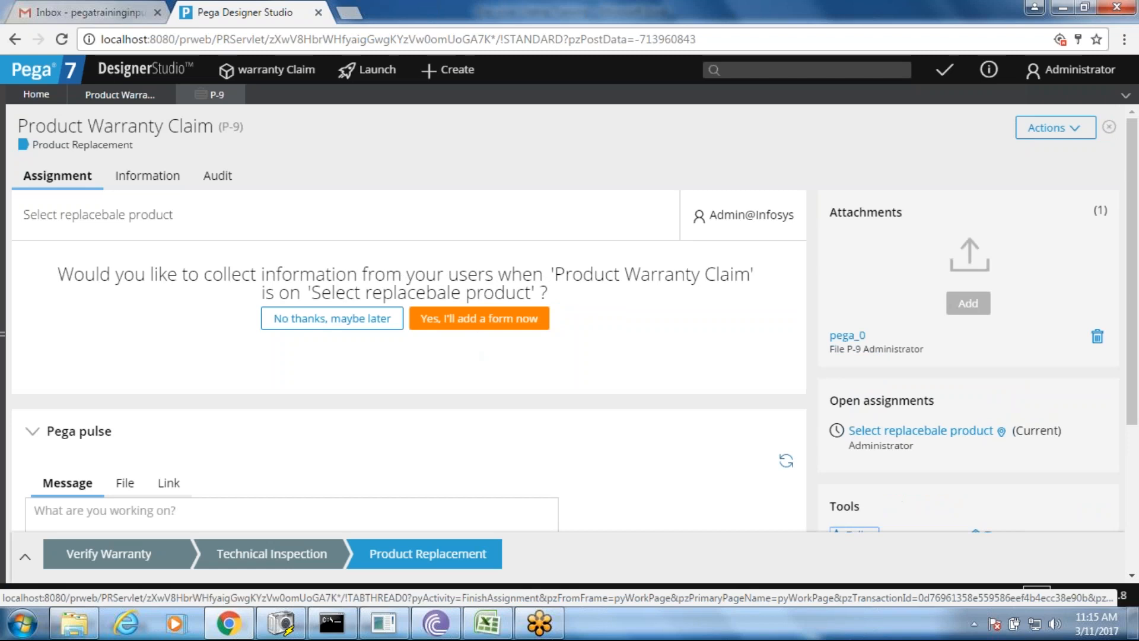
click(332, 318)
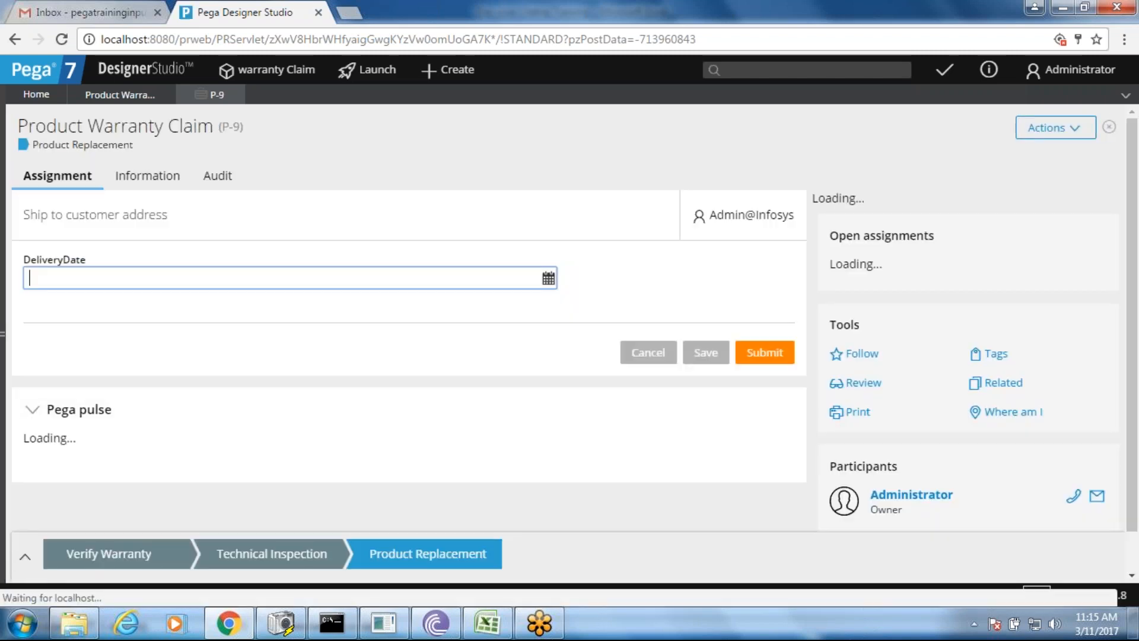
click(548, 279)
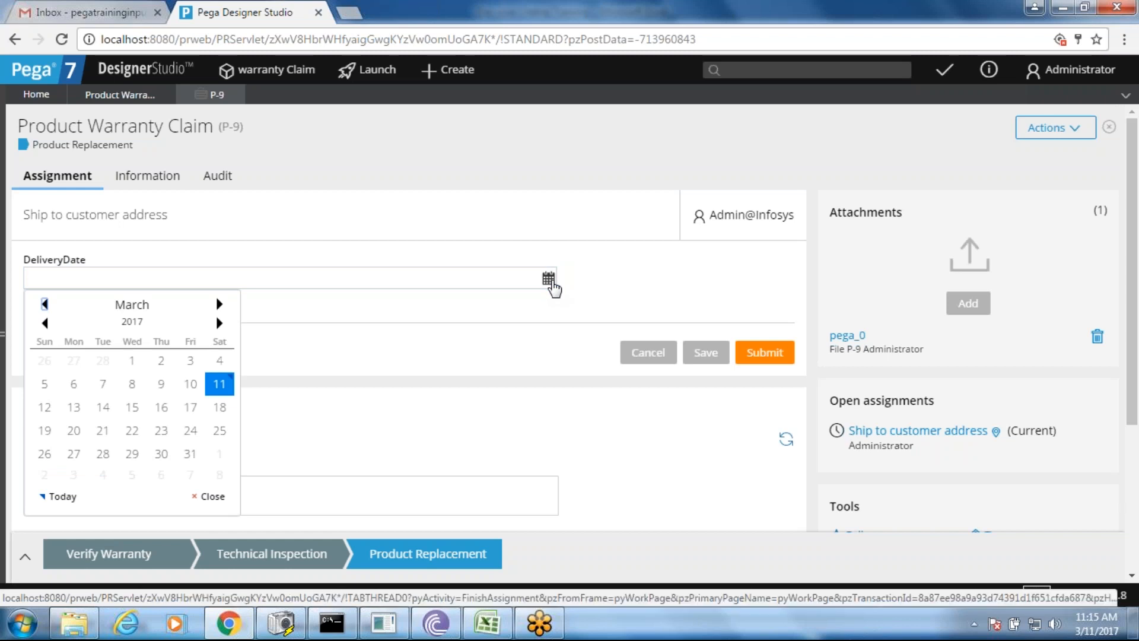
click(670, 273)
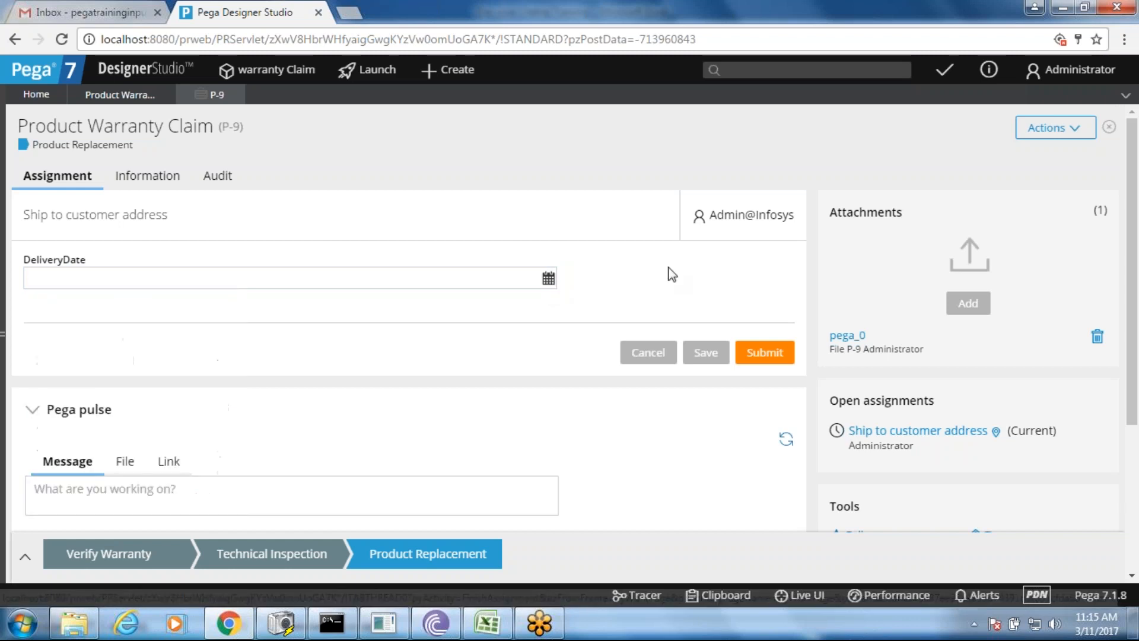
click(649, 356)
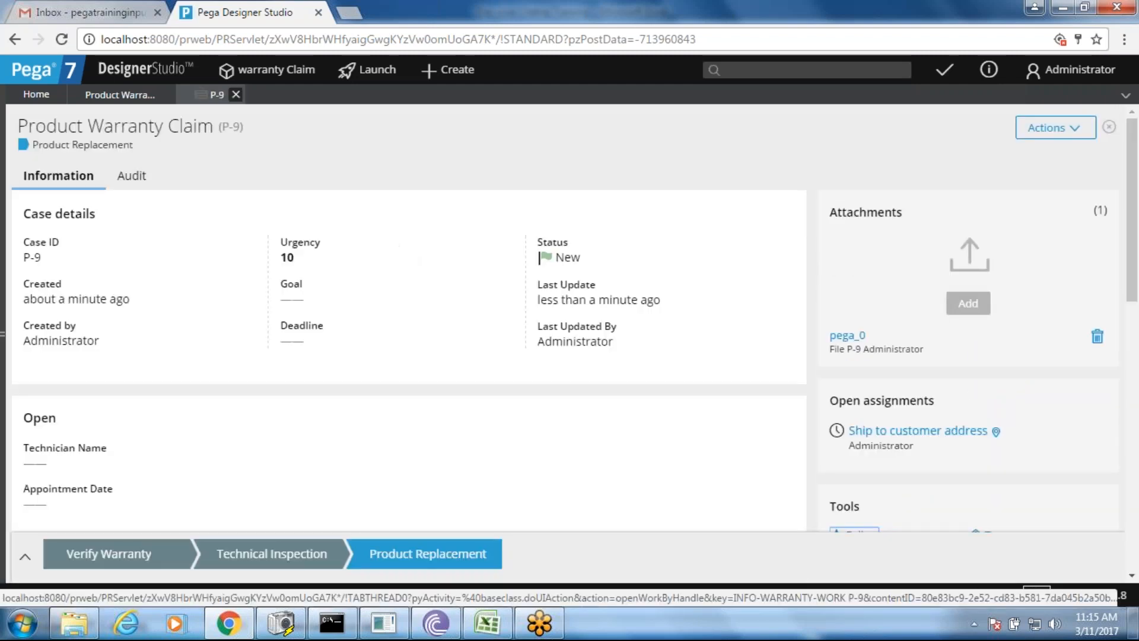
- Close case P-9 and reopen the Validate the warranty step's form fields
click(235, 94)
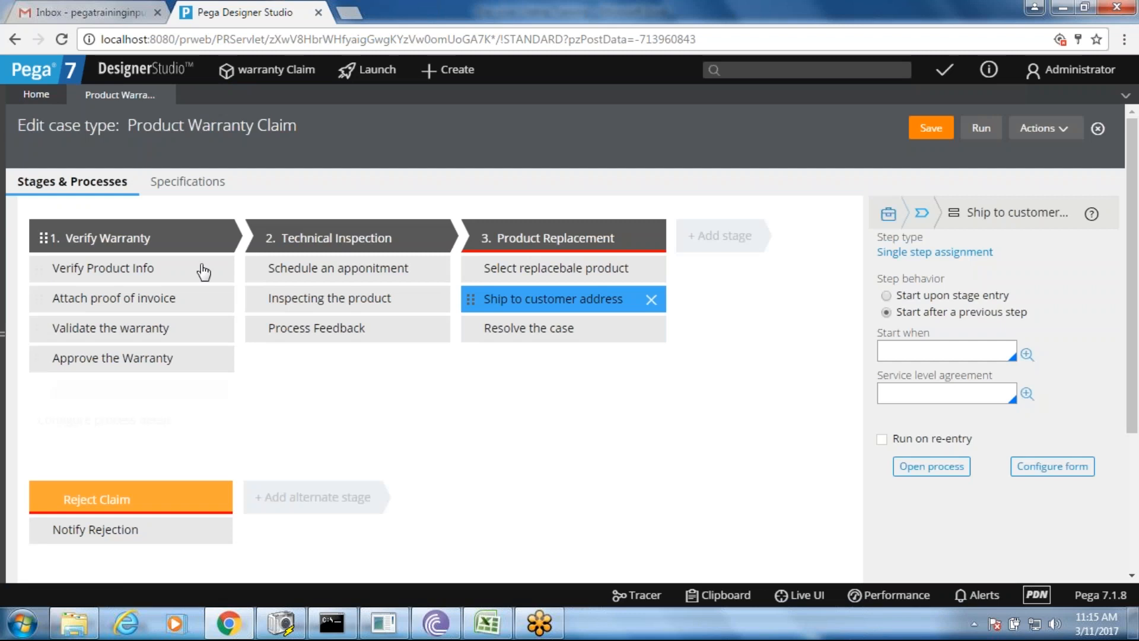
click(148, 328)
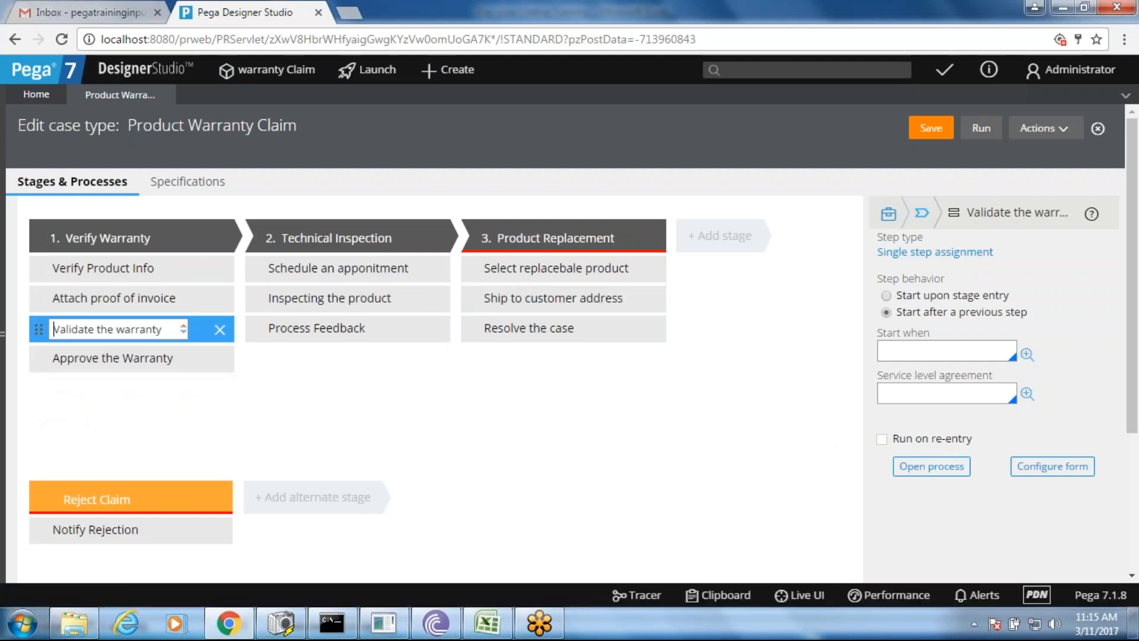
click(1053, 469)
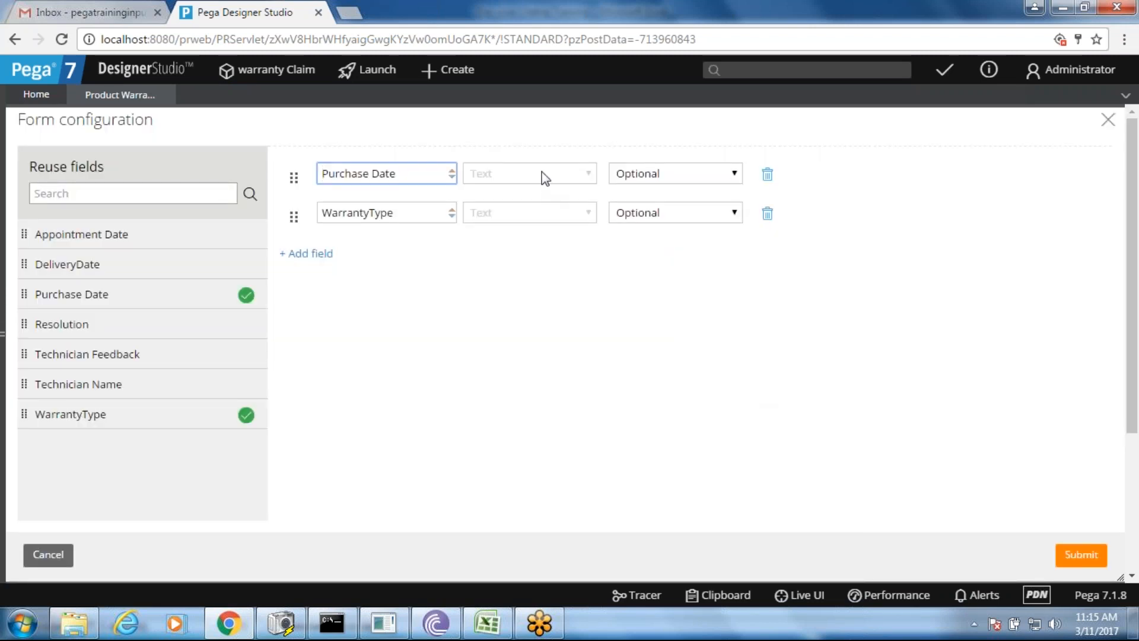
- Recreate the Purchase Date field, move it above WarrantyType, and submit the form
key(Tab)
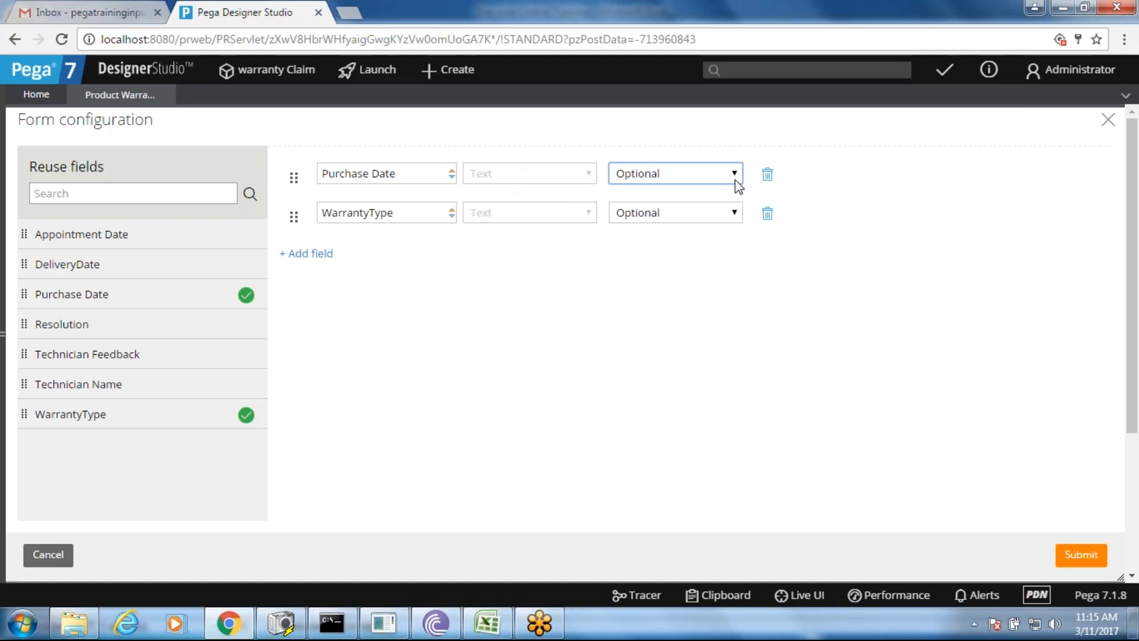
click(768, 176)
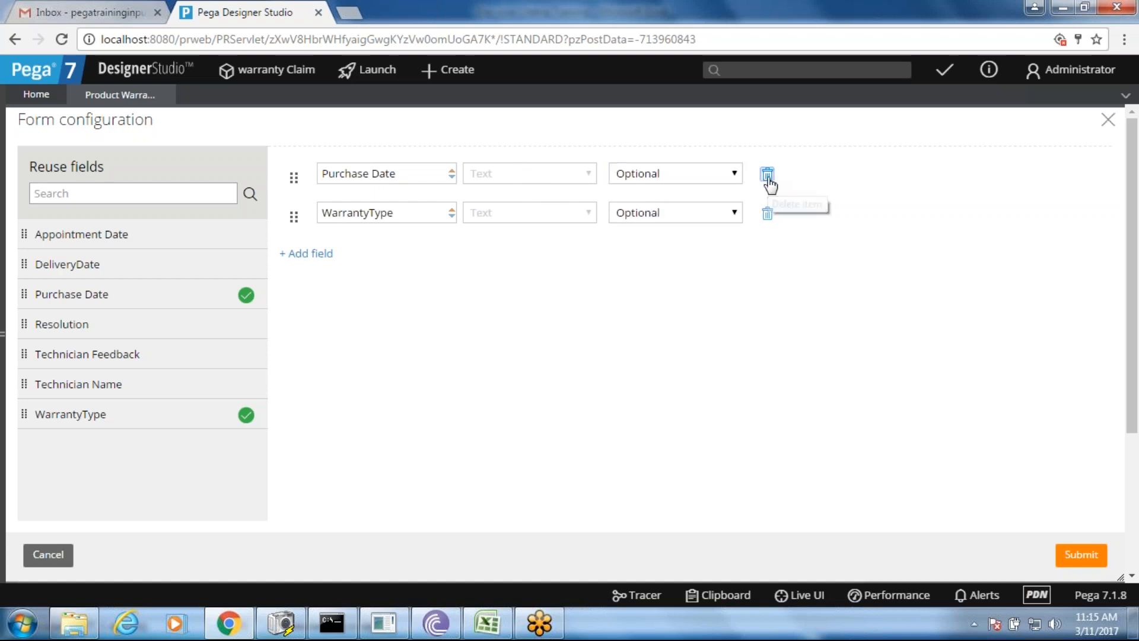
click(301, 214)
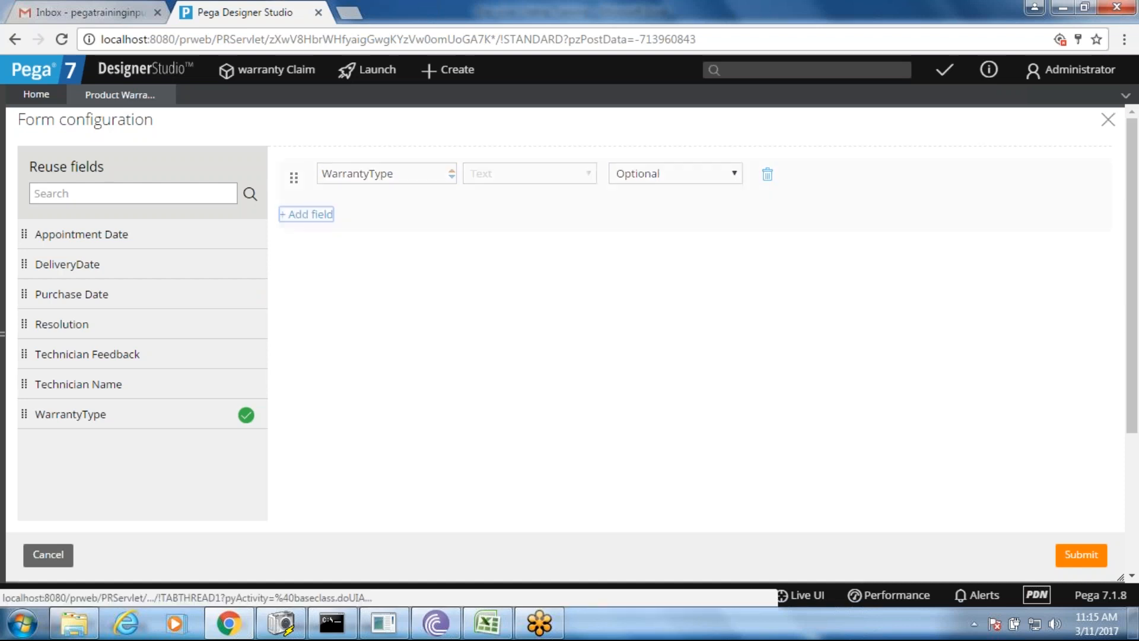
text(P)
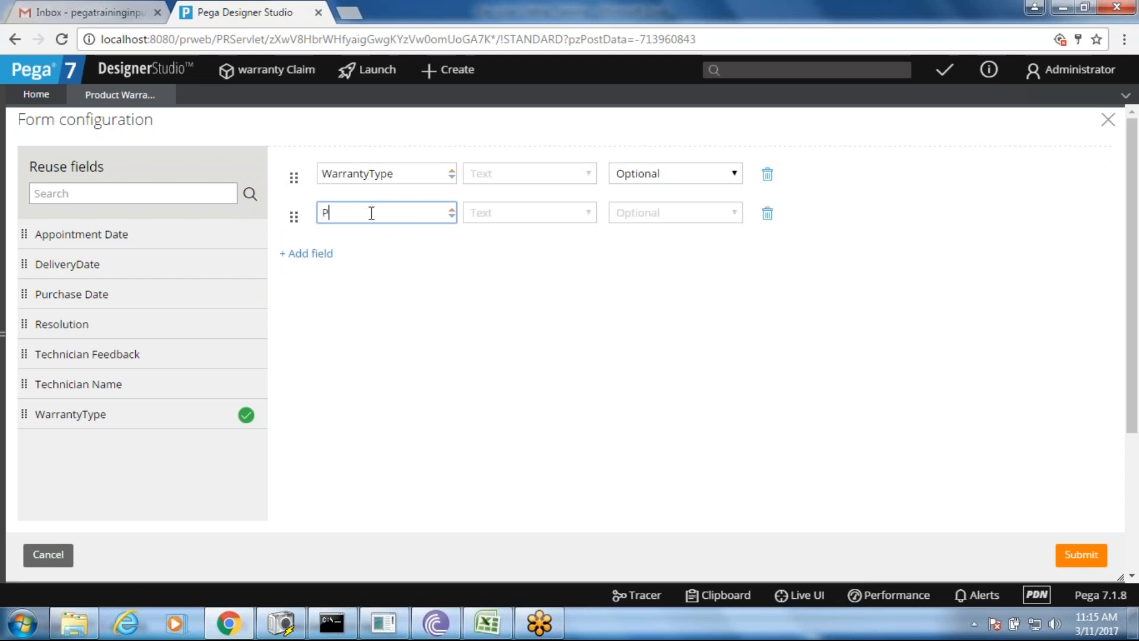
text(urchase Date)
key(Tab)
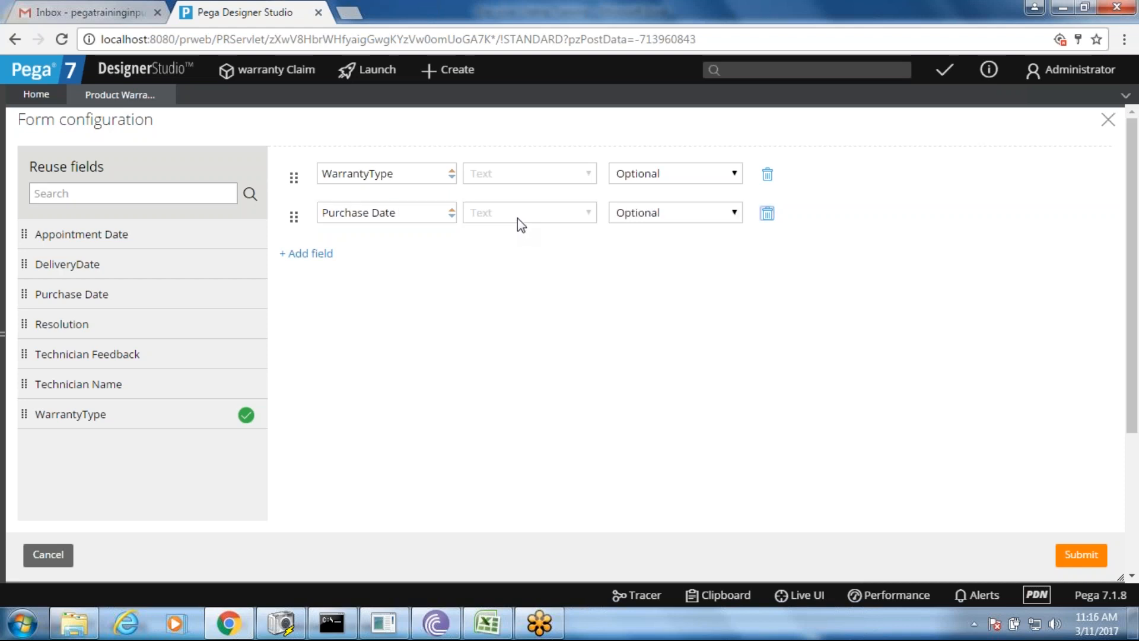
click(420, 210)
key(BackSpace)
key(BackSpace)
key(BackSpace)
key(BackSpace)
key(BackSpace)
text(Date)
key(Tab)
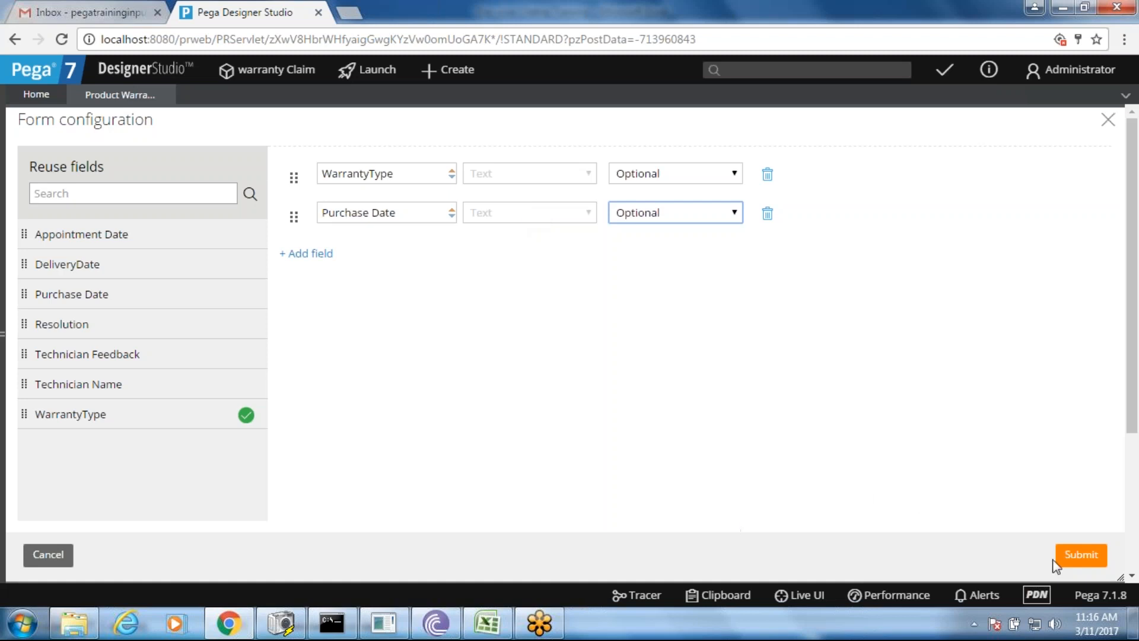
drag(291, 220, 294, 175)
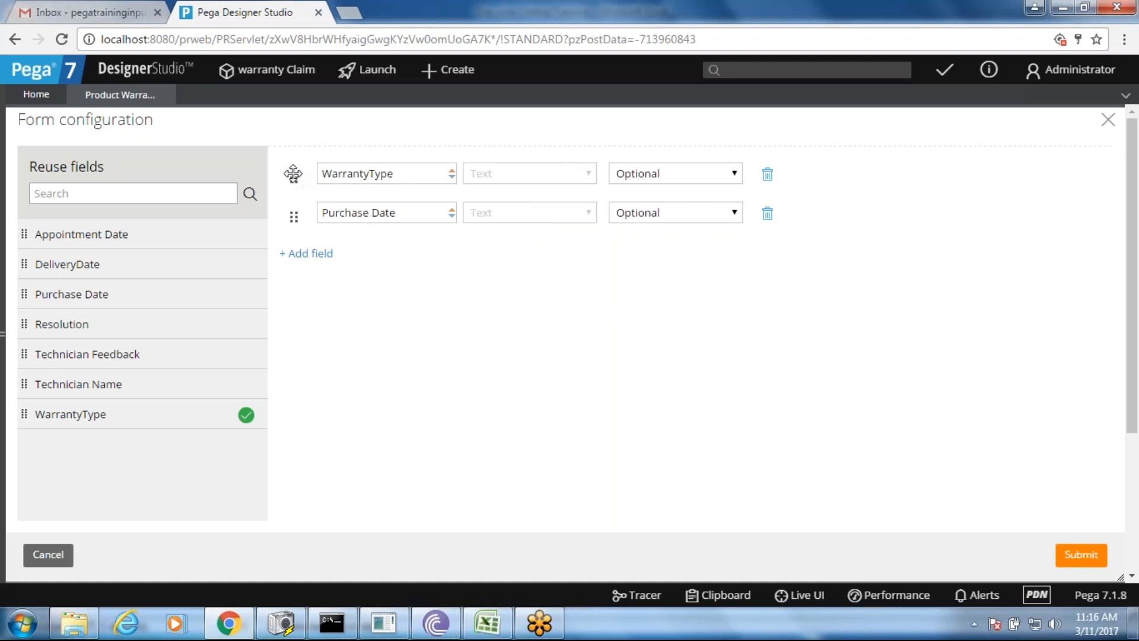
click(1081, 556)
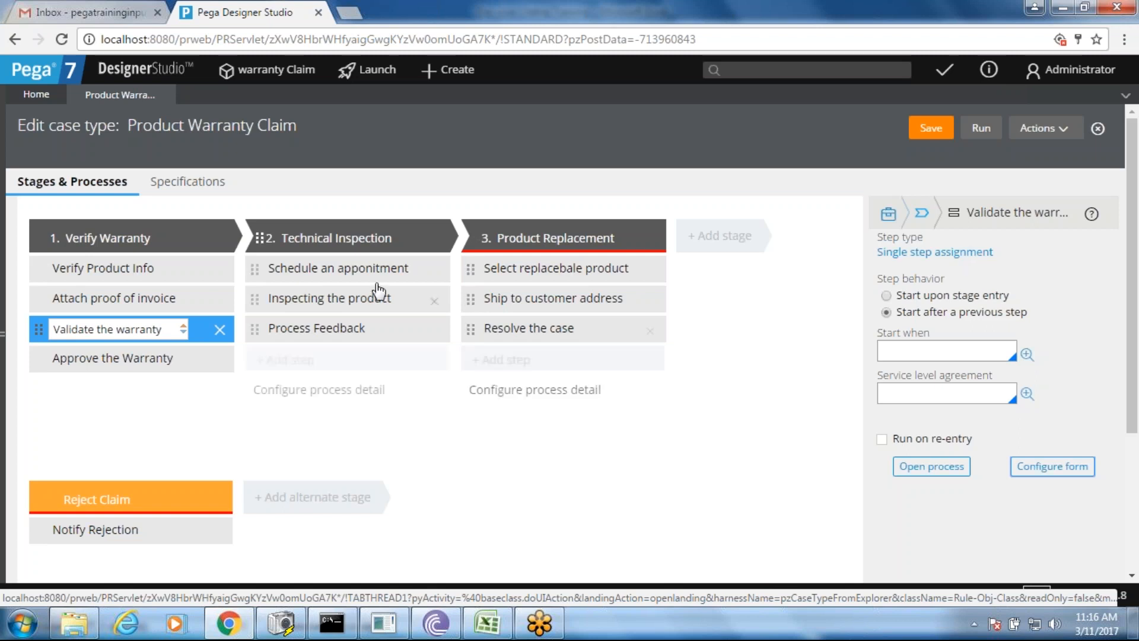
- Select the Process Feedback step and open its flow diagram
click(325, 271)
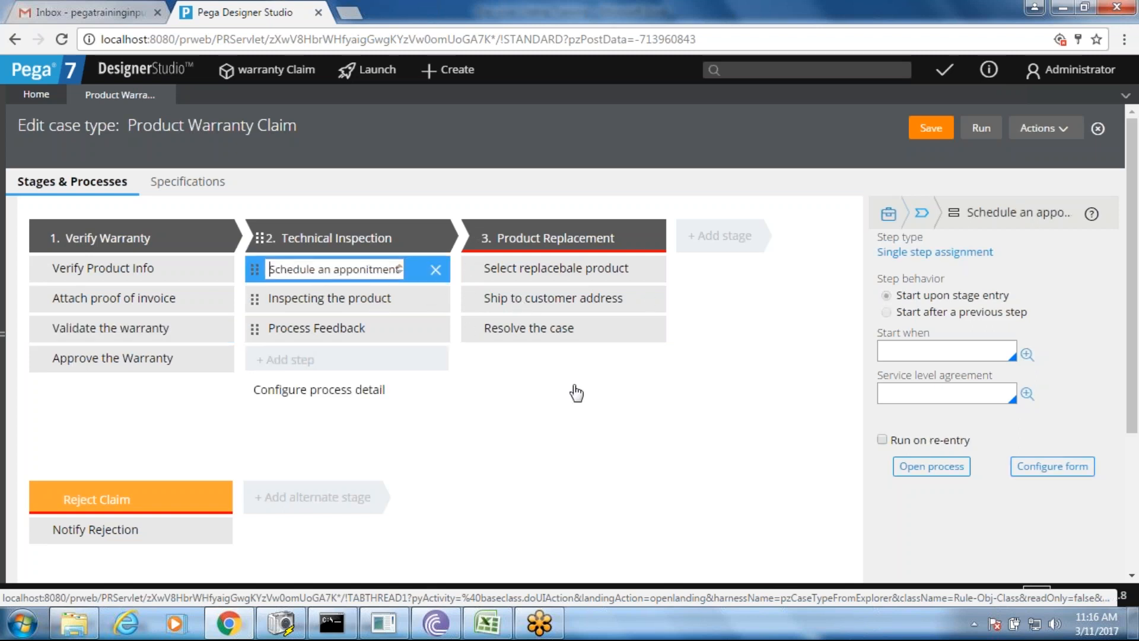
click(359, 328)
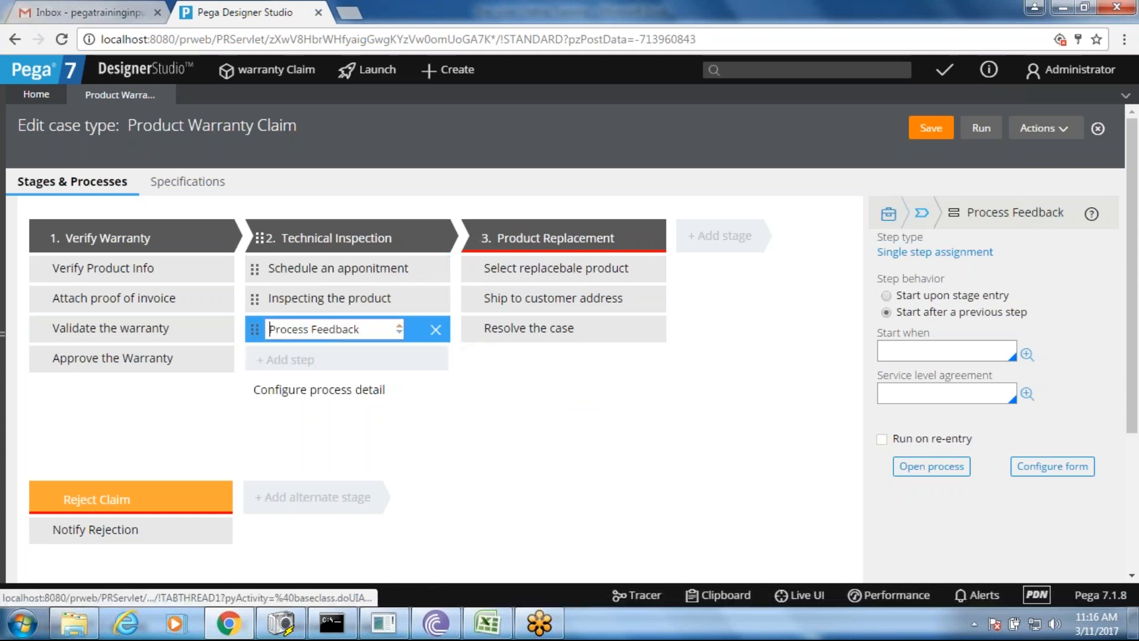
click(934, 468)
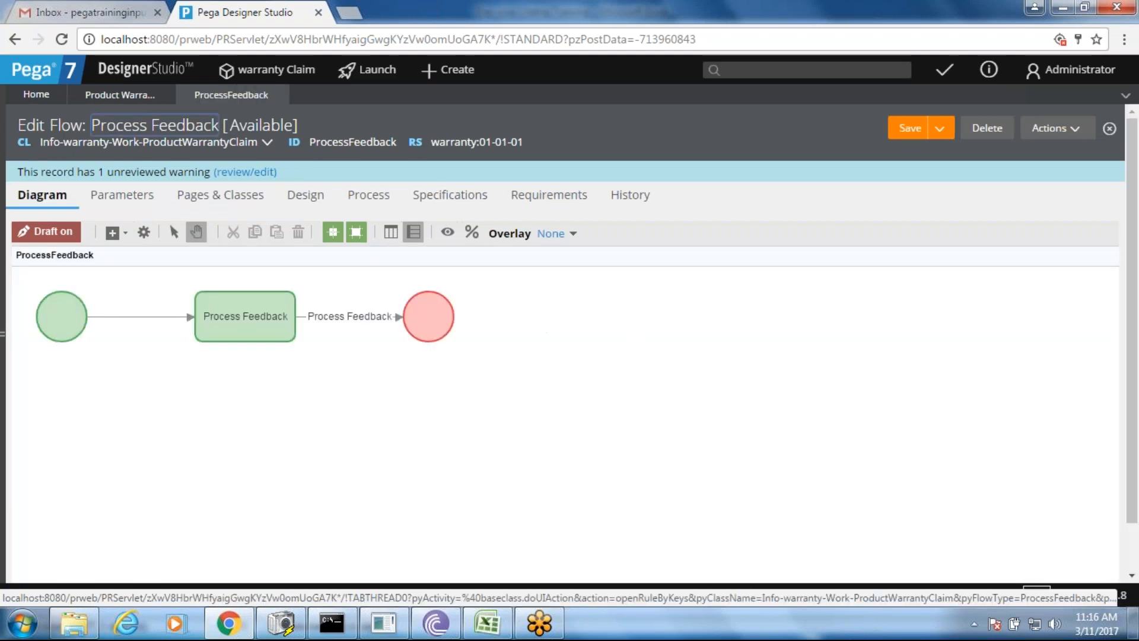
- Move the end shape right, then open the connector's ProcessFeedback flow action and section rules
click(428, 319)
drag(429, 319, 520, 317)
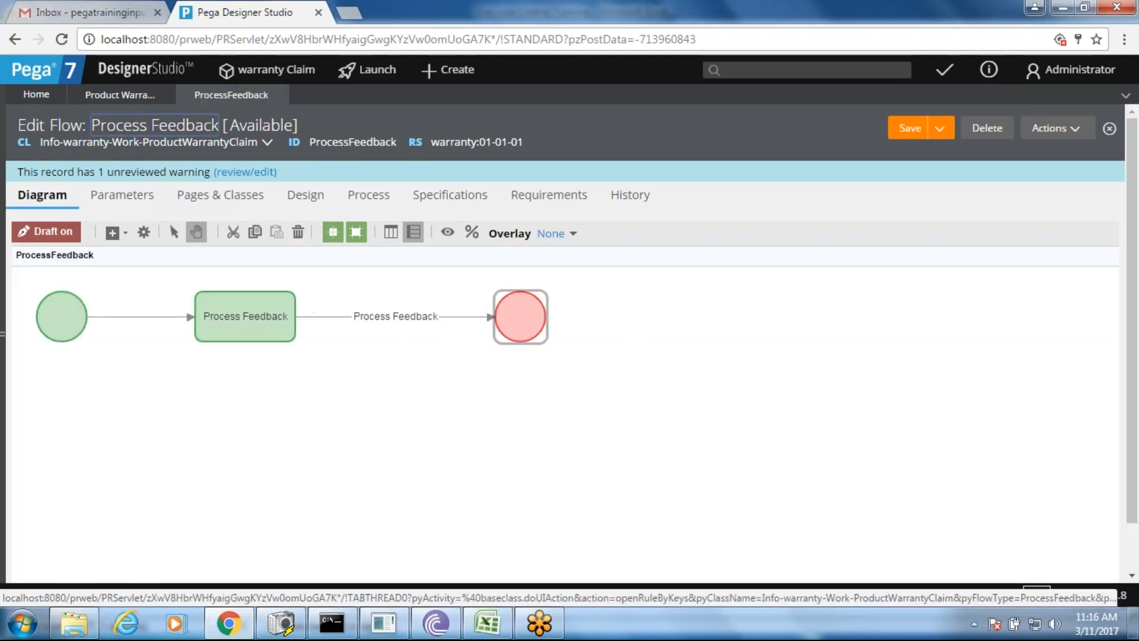
double_click(328, 314)
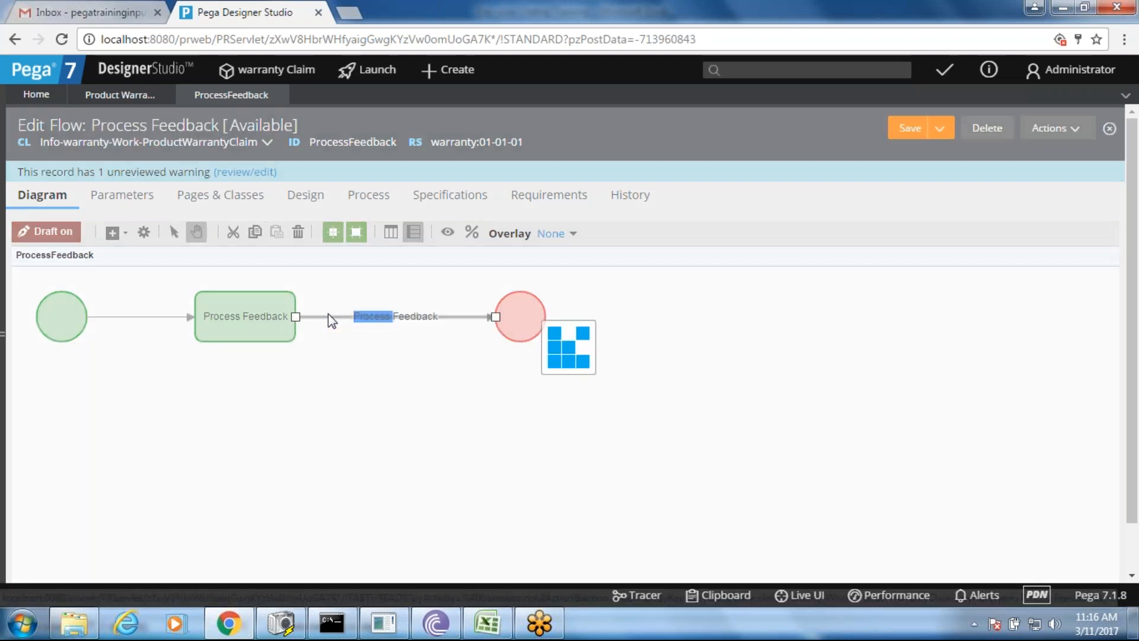
click(516, 310)
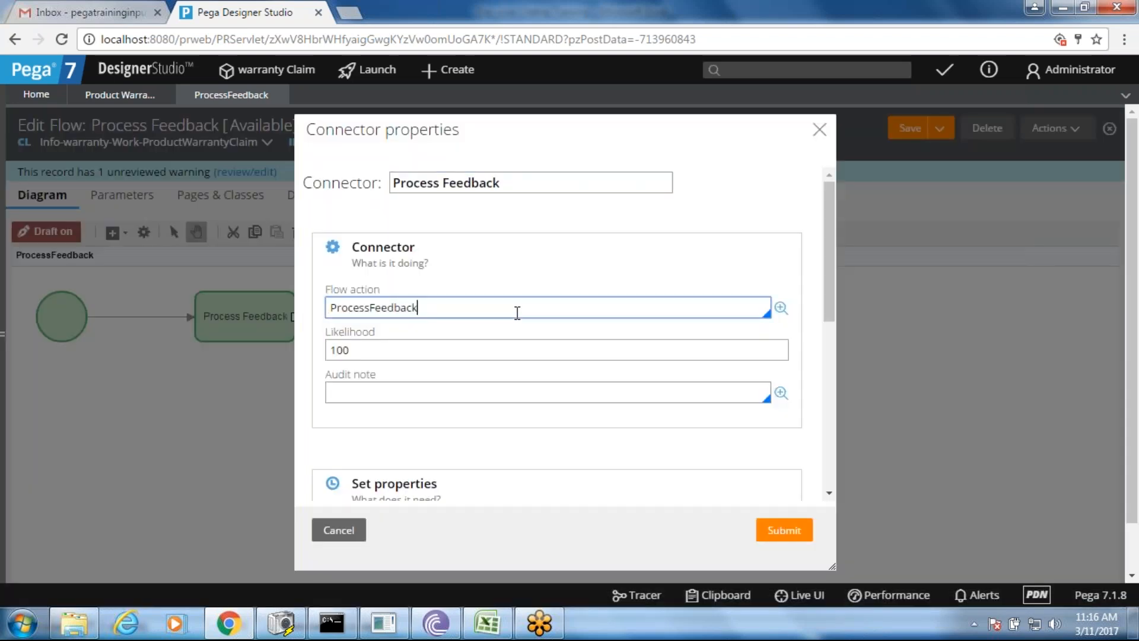
click(781, 309)
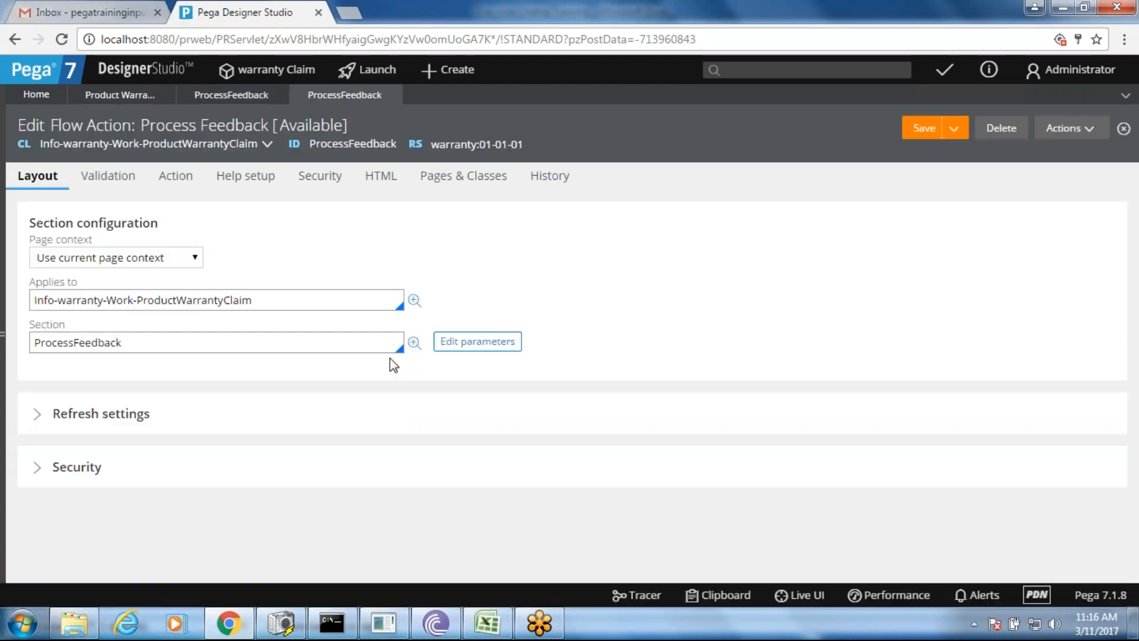
click(257, 349)
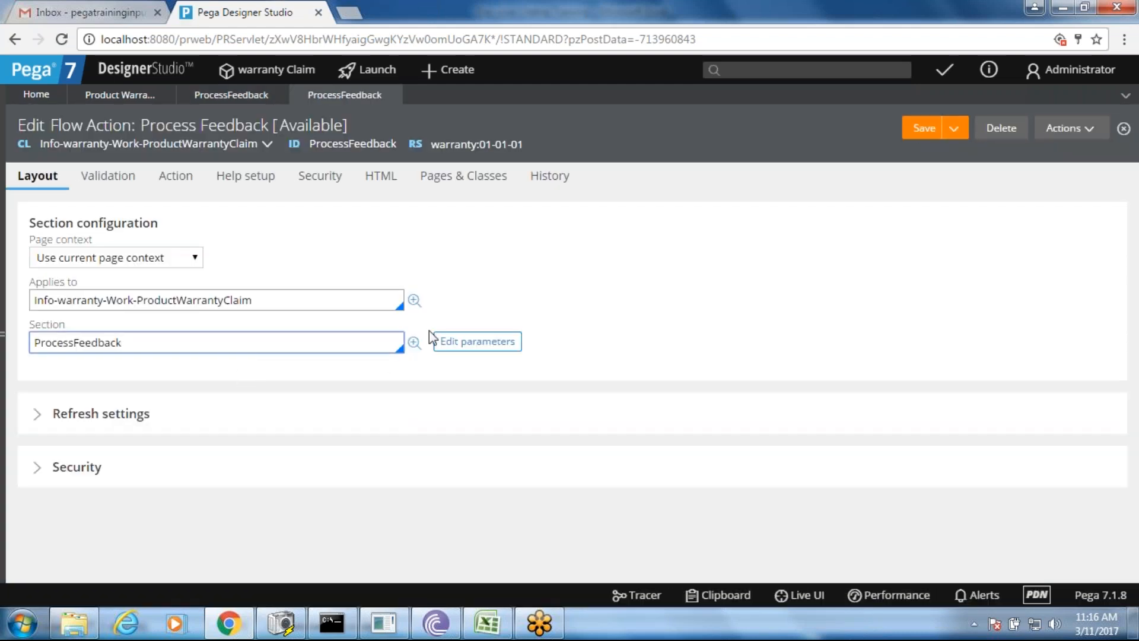
click(413, 344)
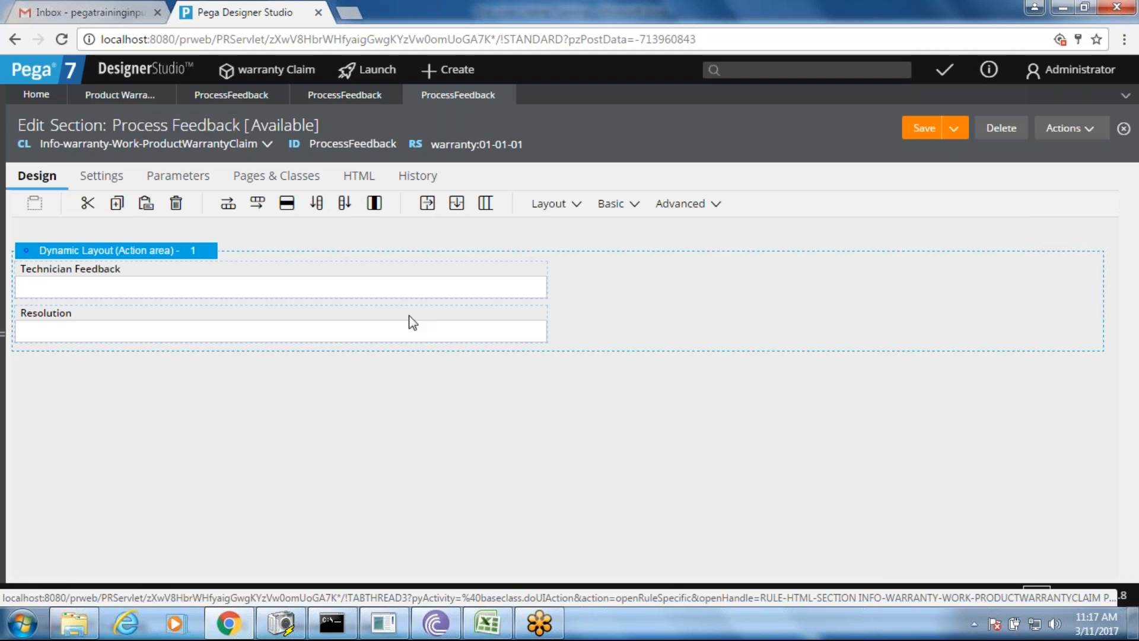
- Close the section, flow action and Process Feedback flow, discarding the unsaved changes
click(509, 95)
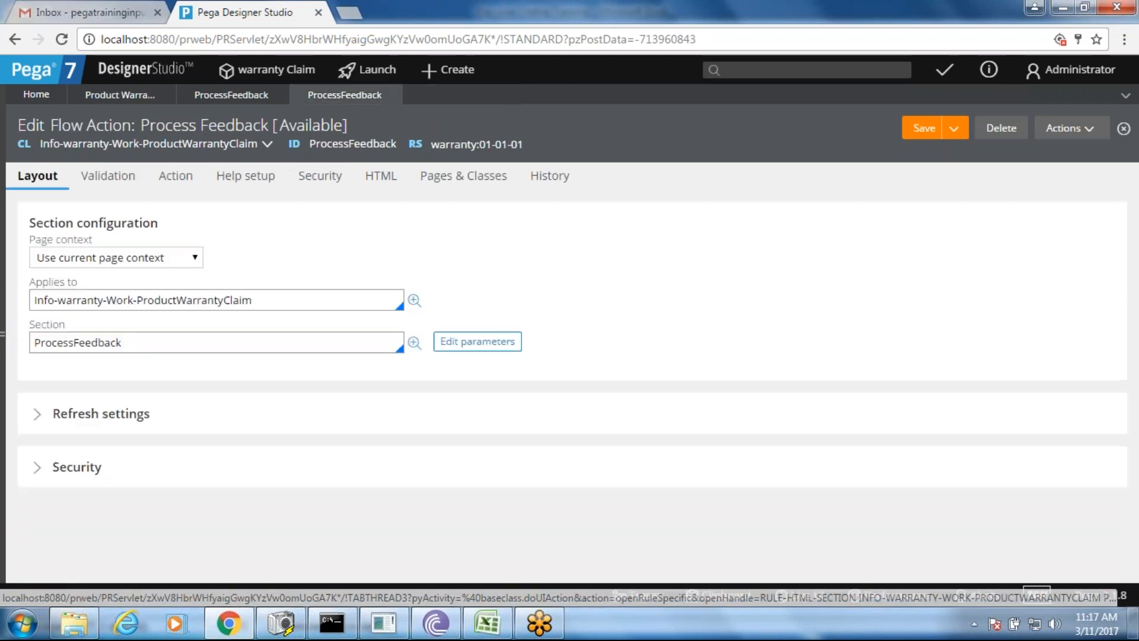
click(395, 95)
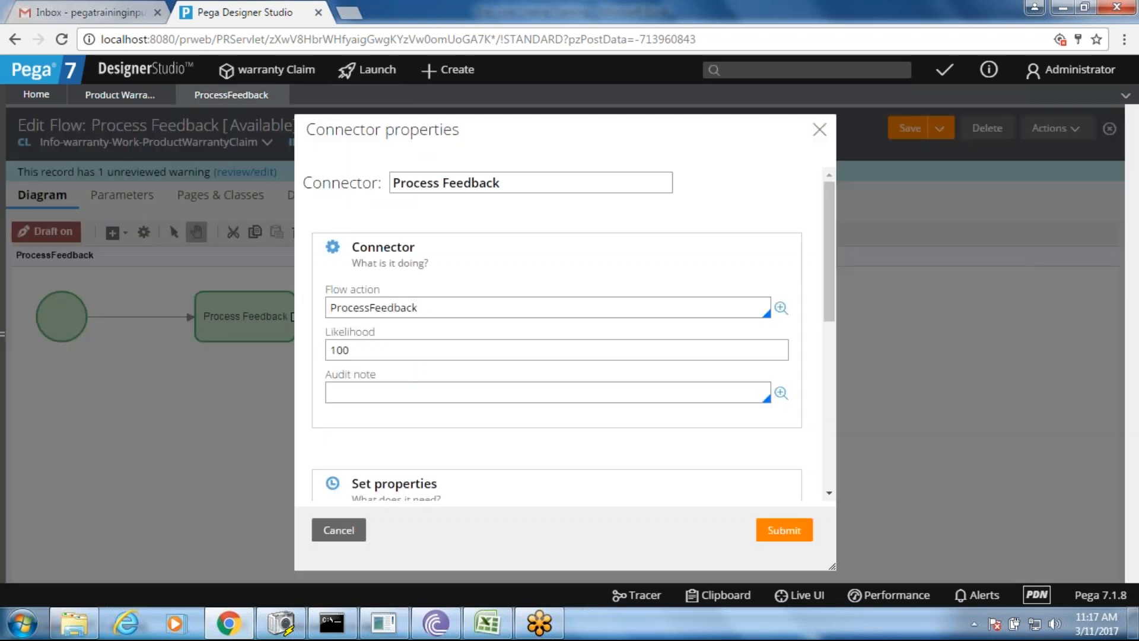
click(336, 528)
click(279, 95)
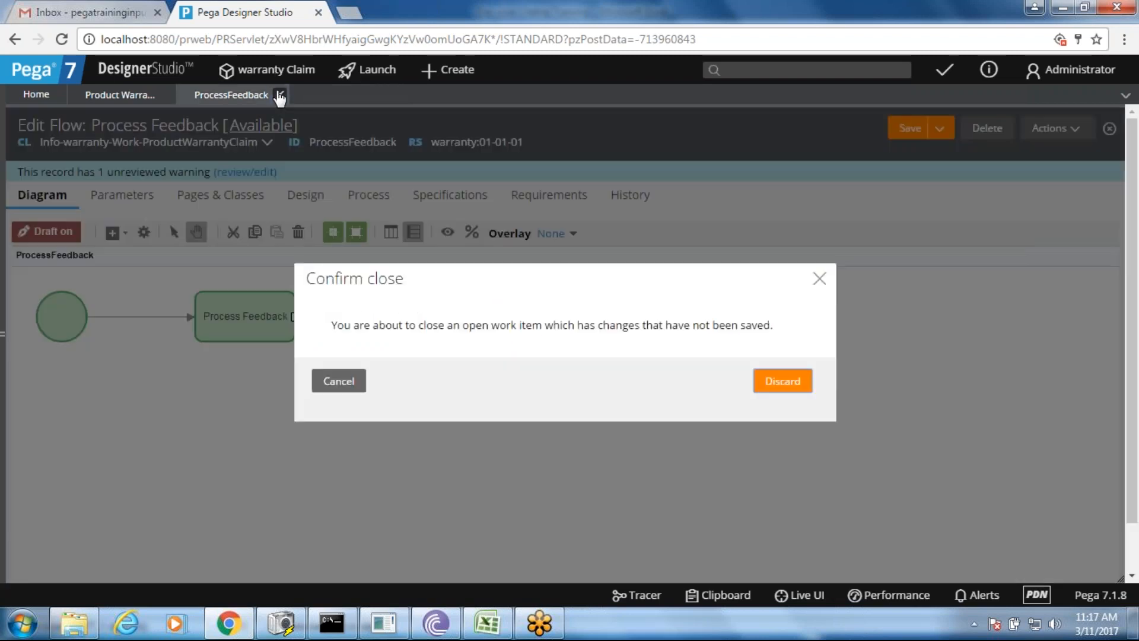
click(794, 381)
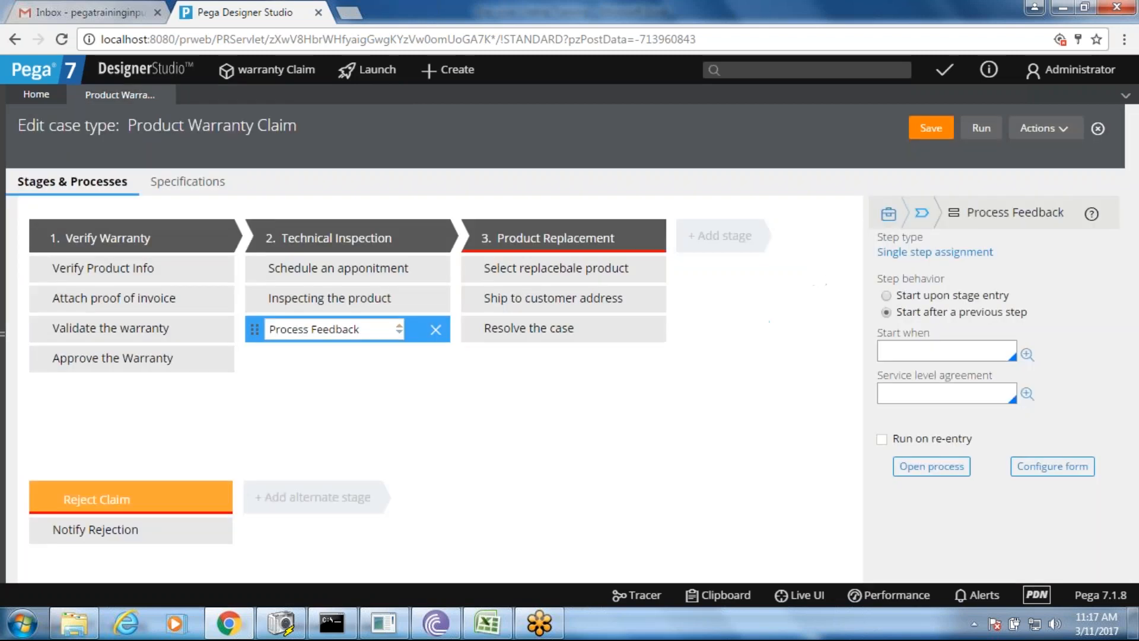
- Open the Validate the warranty flow, then run a new claim case, skipping the Create form
click(193, 334)
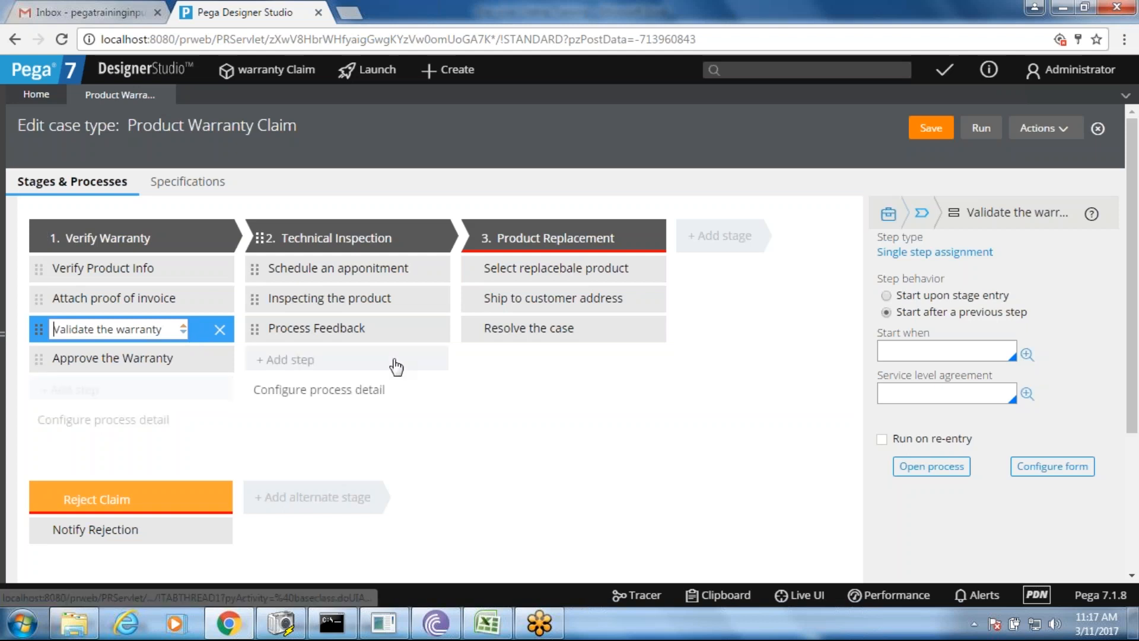
click(935, 466)
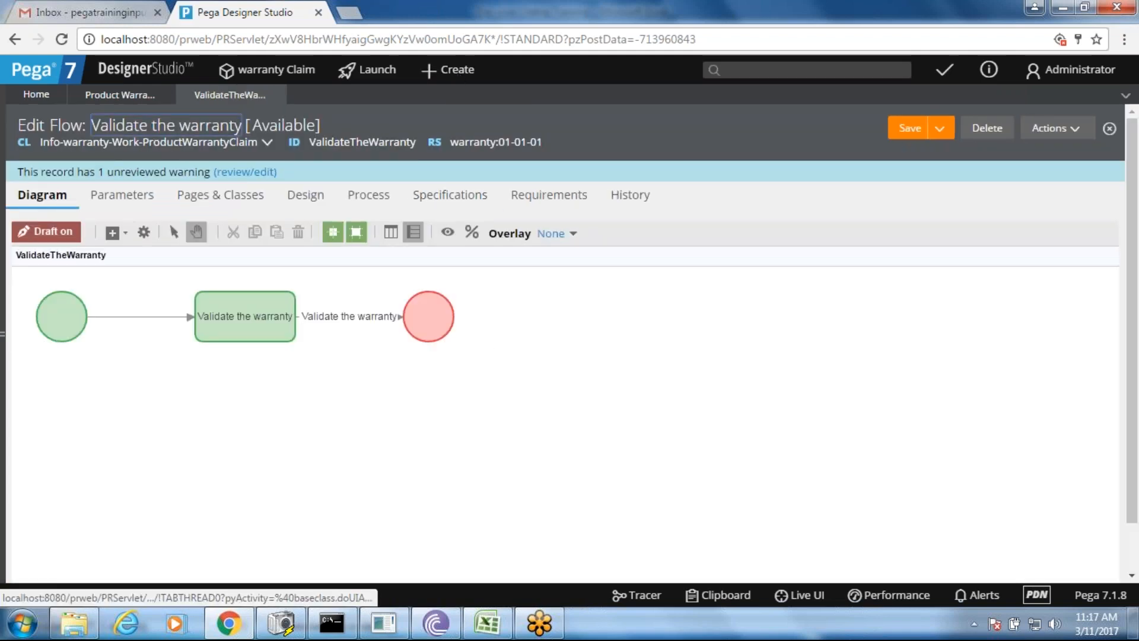
click(134, 95)
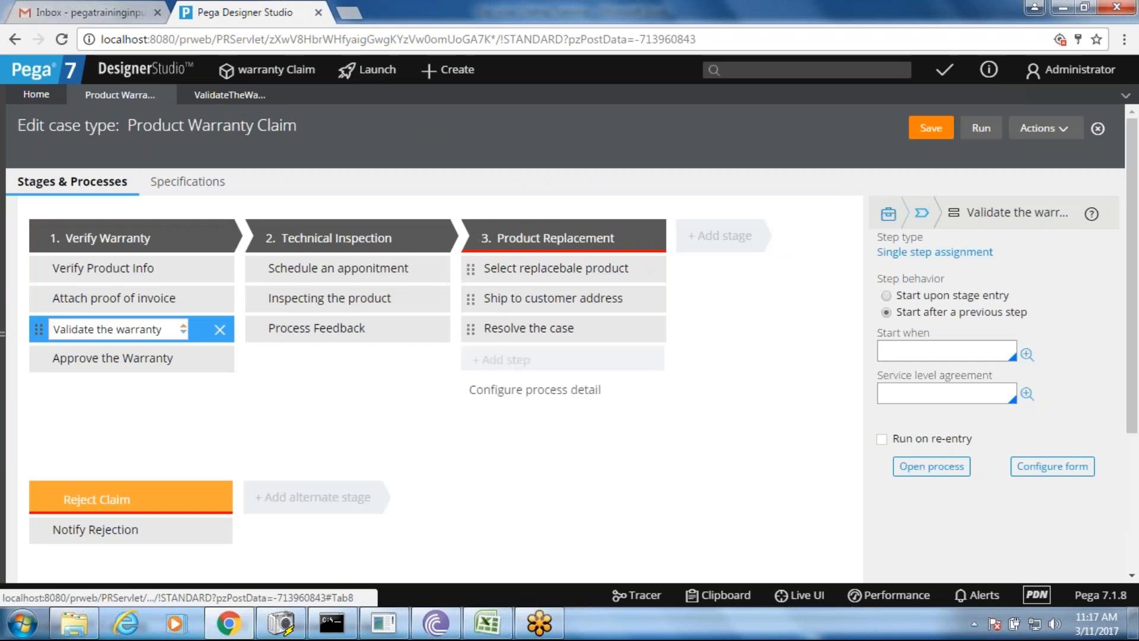
click(981, 128)
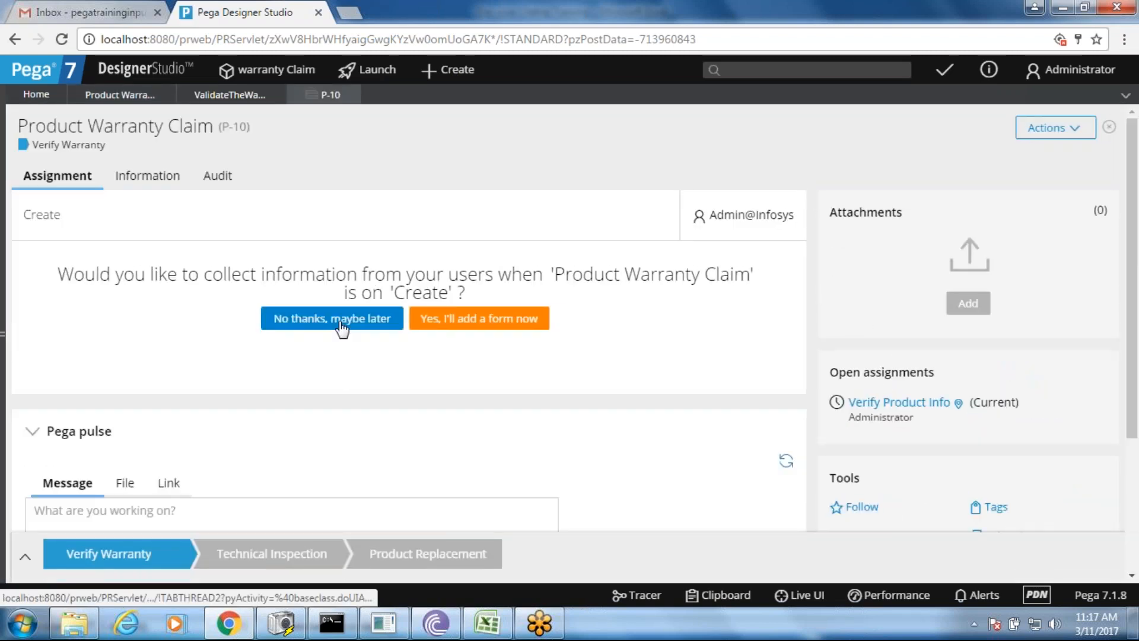
click(341, 327)
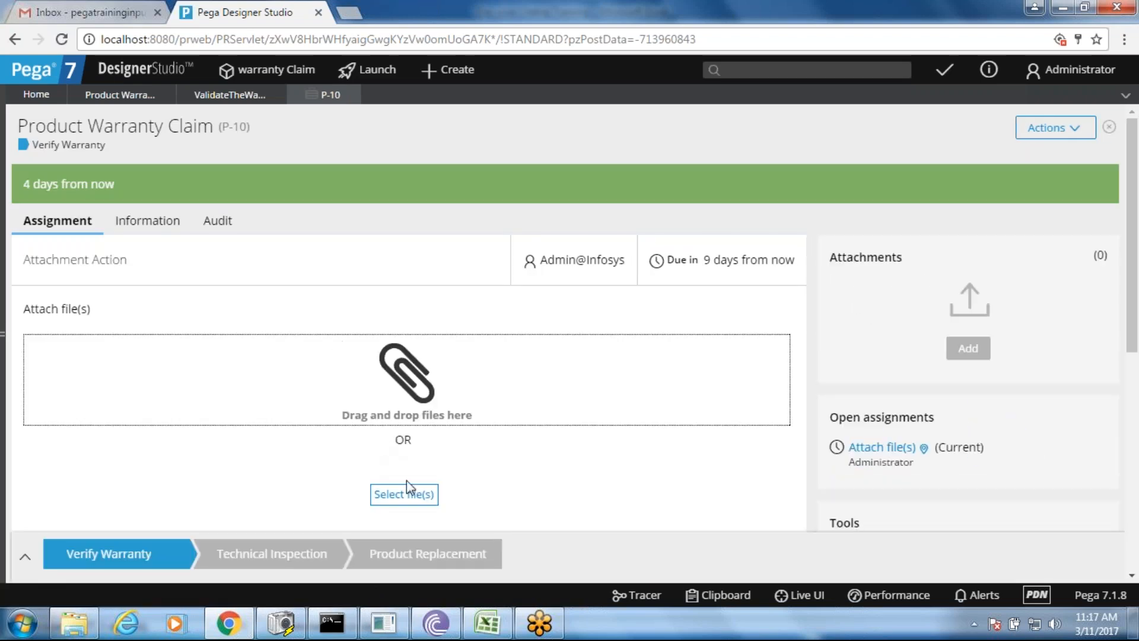
- Attach pega_0.jpg to case P-10 and continue to the Validate the warranty form
click(407, 493)
click(203, 141)
double_click(203, 141)
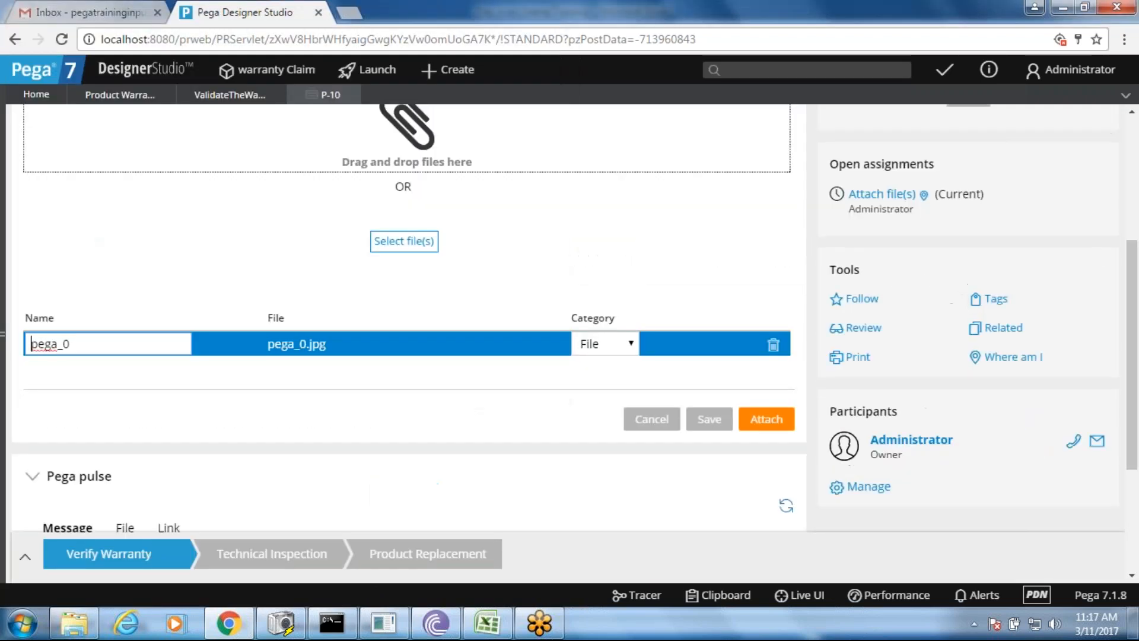
click(765, 422)
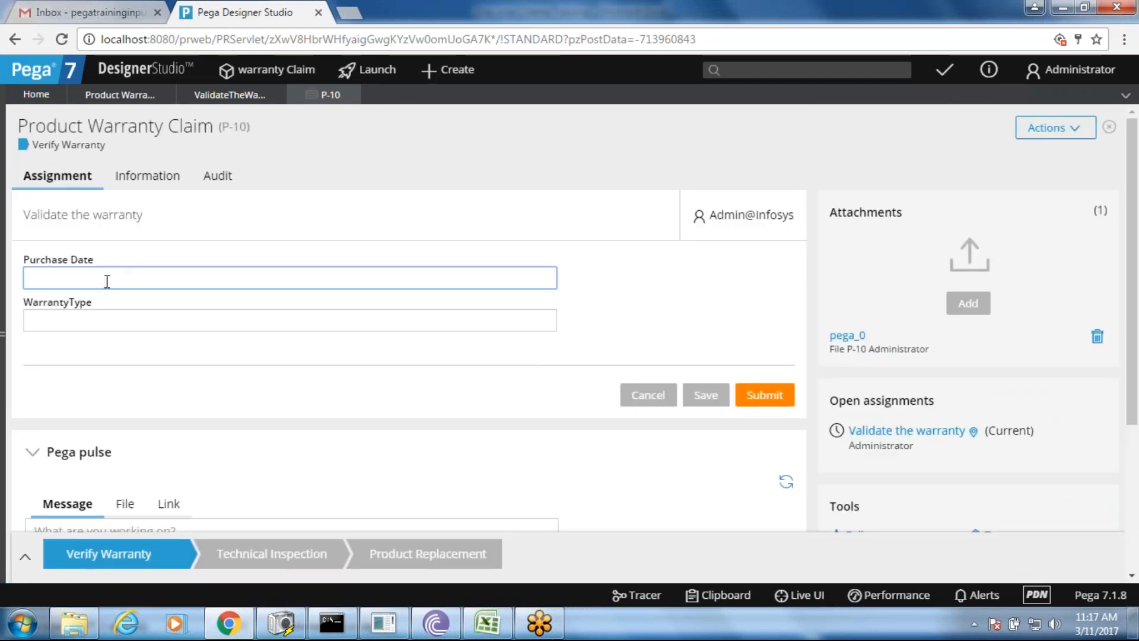
click(109, 314)
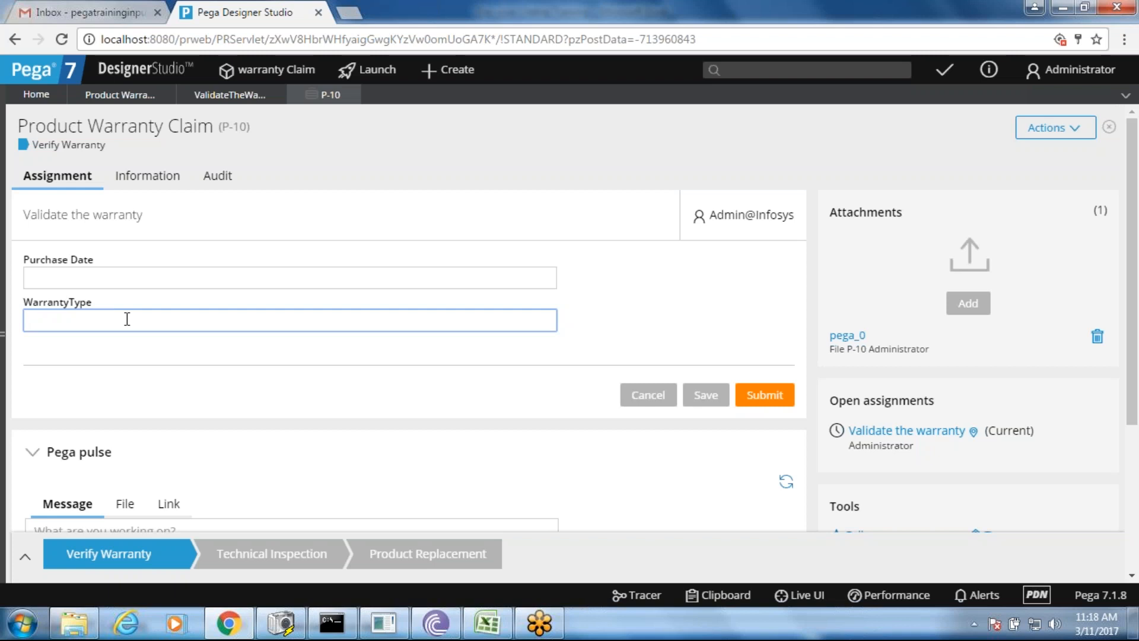
- Open the ValidateTheWarranty section rule through the Validate the warranty connector's flow action
click(208, 95)
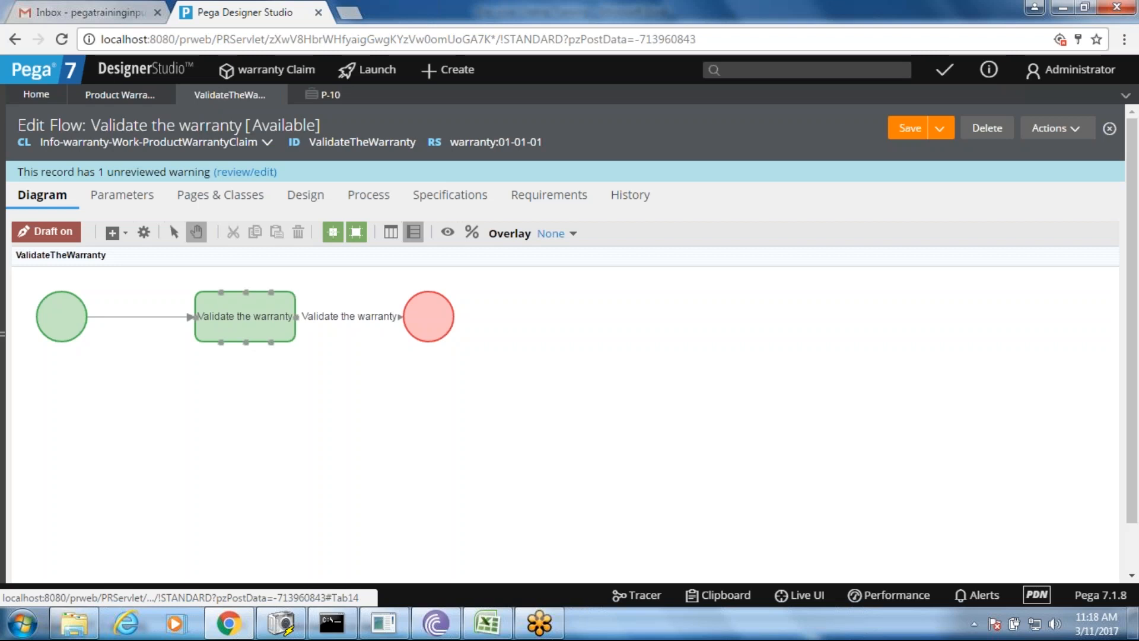
double_click(349, 316)
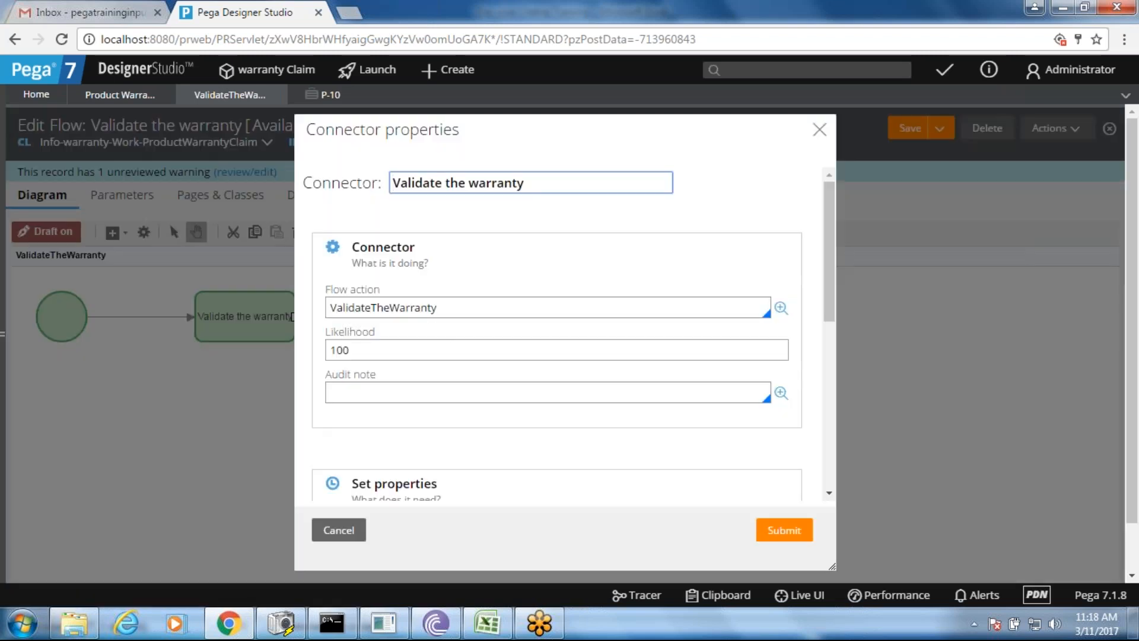
click(781, 307)
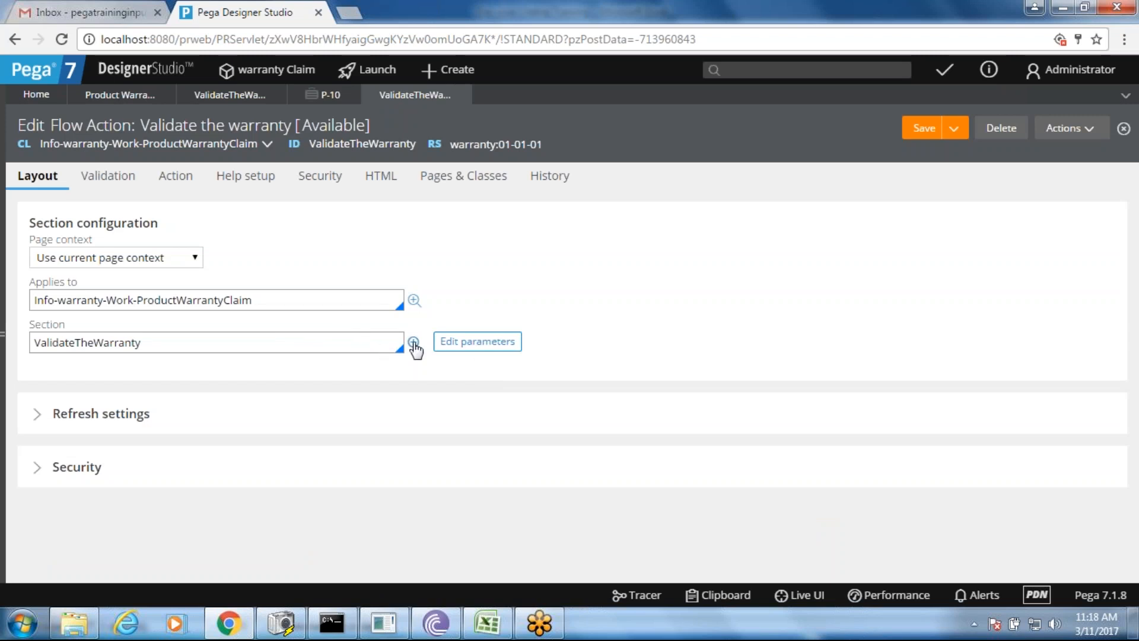
click(413, 344)
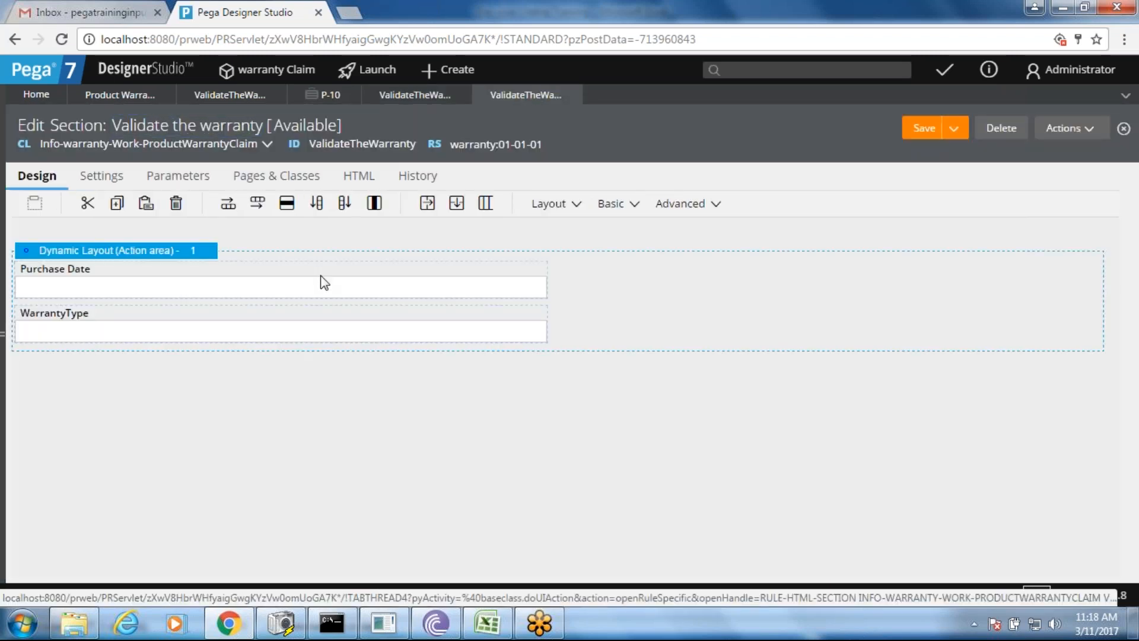
- Change the Purchase Date cell's control to Date time and submit the cell properties
click(279, 282)
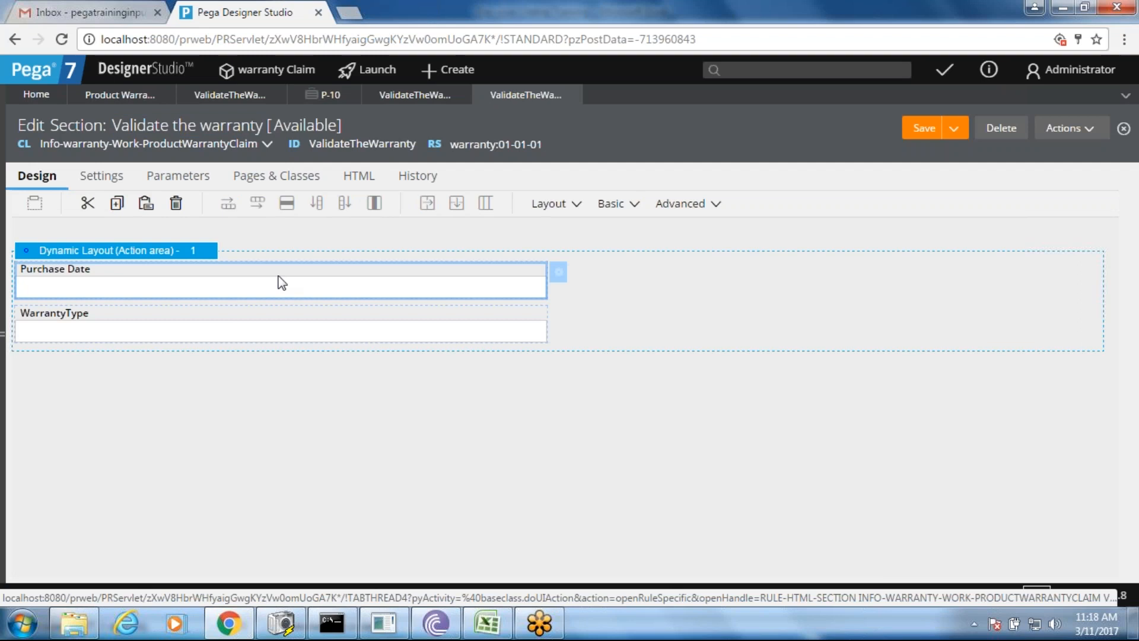
click(559, 274)
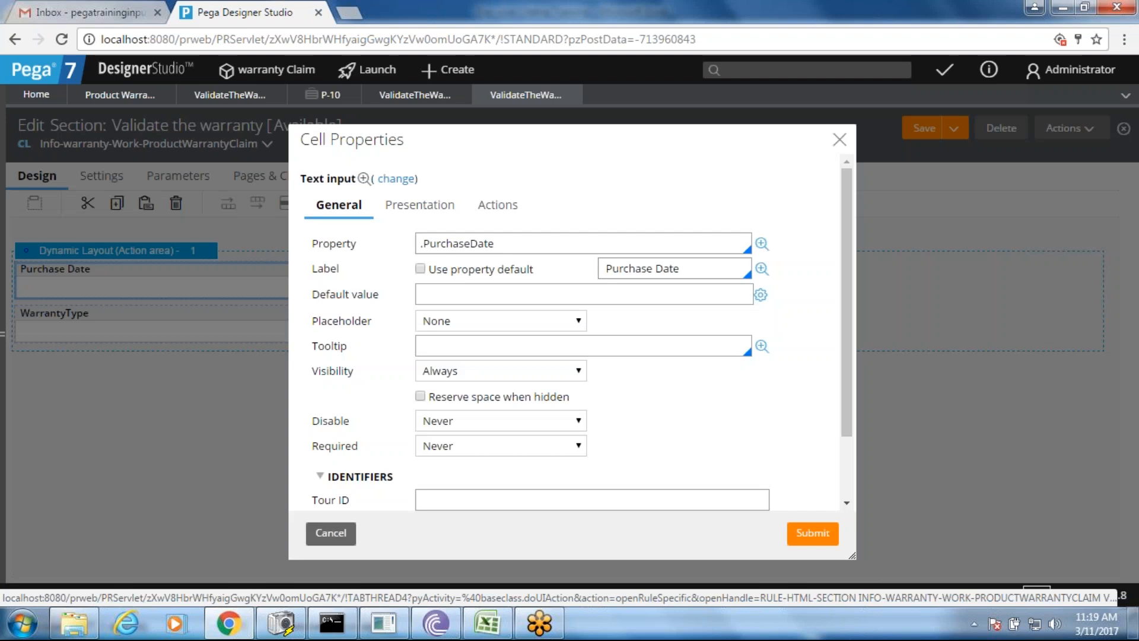
click(396, 178)
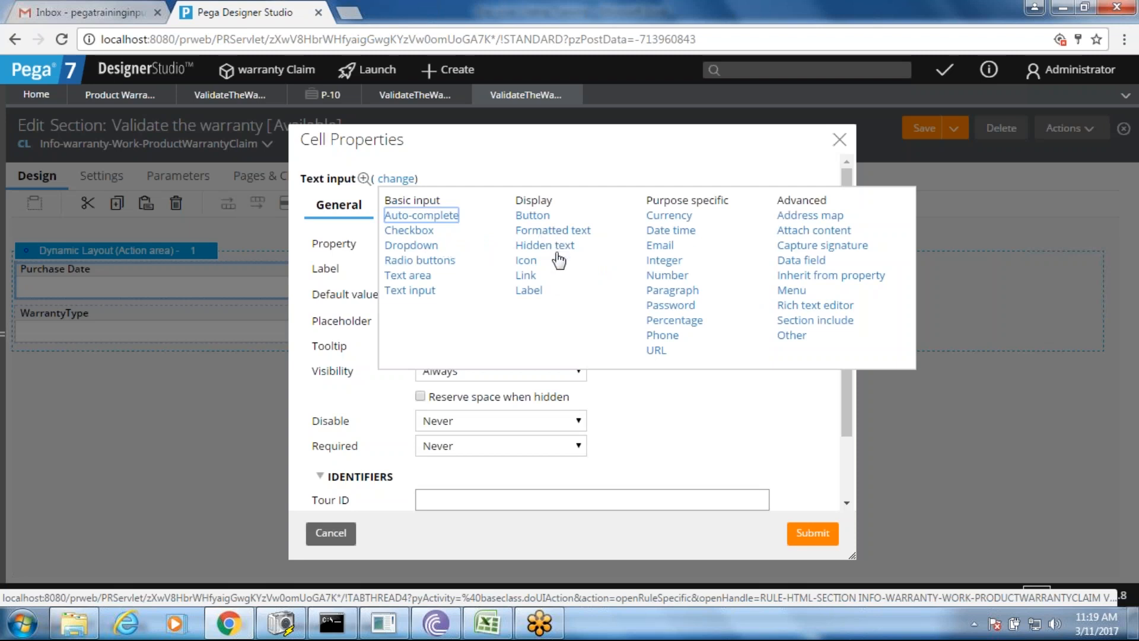
click(667, 232)
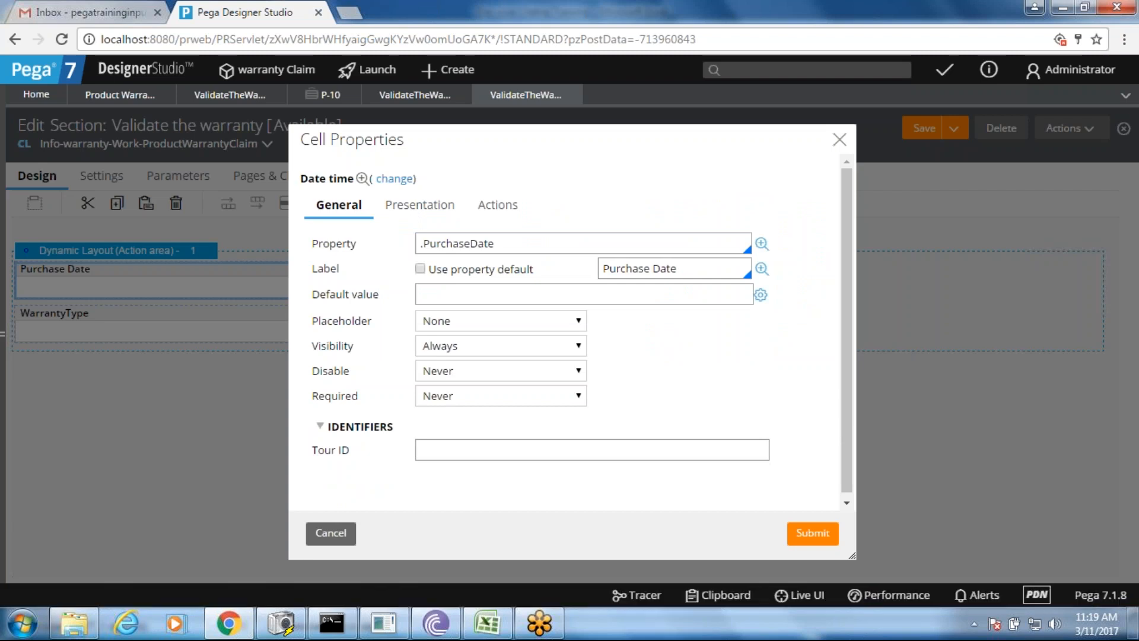
click(805, 537)
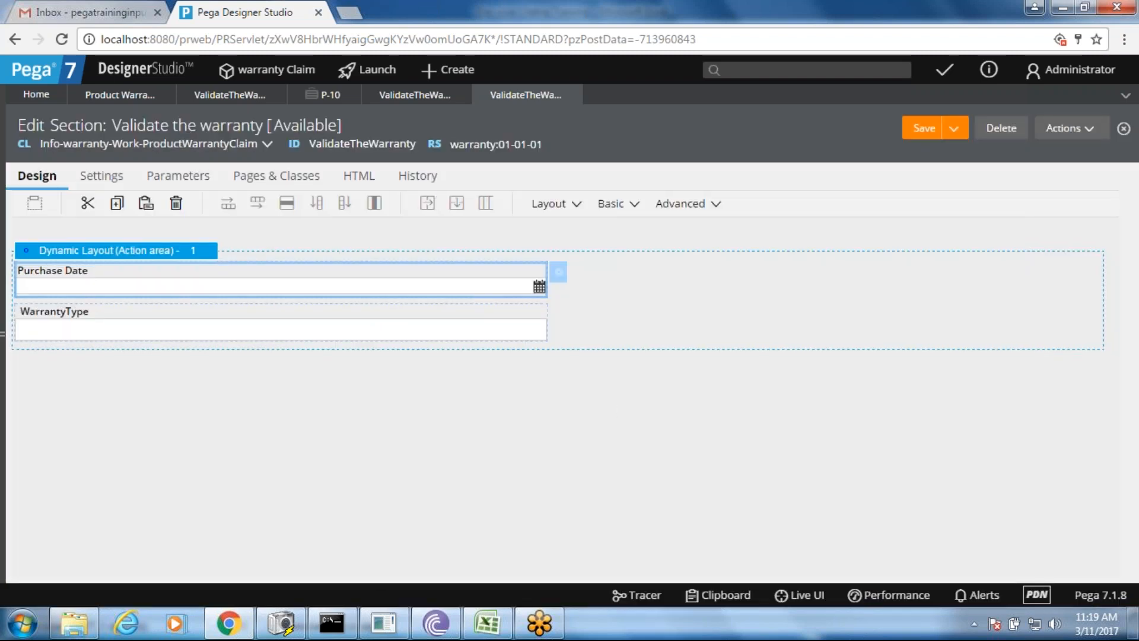
- Save the section, then open the WarrantyType cell's properties and its property rule
click(924, 129)
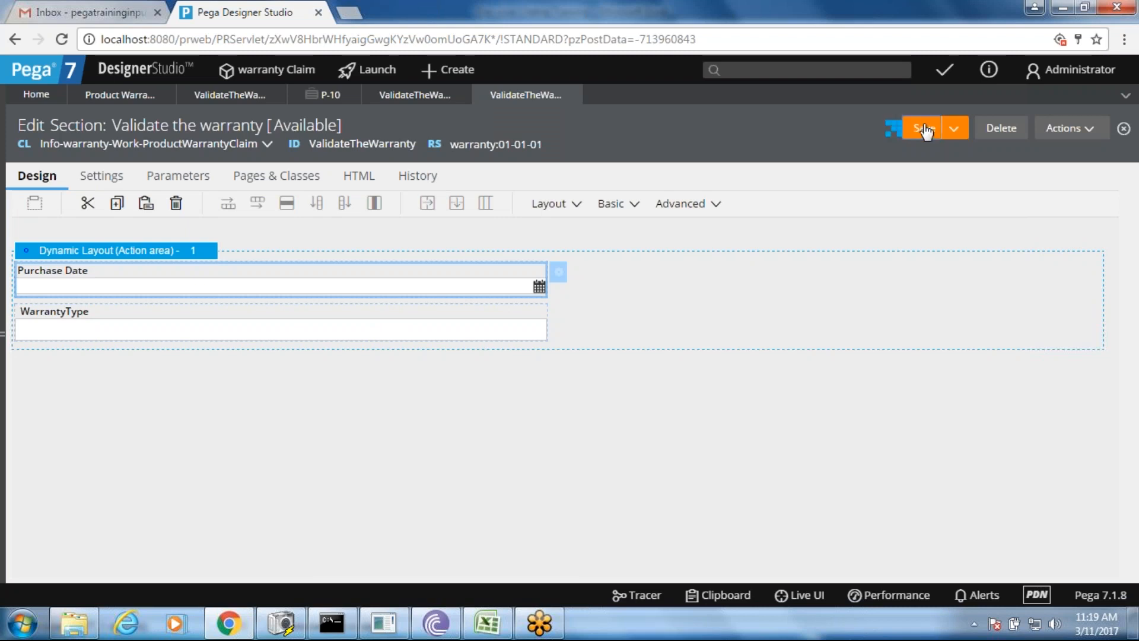
click(250, 324)
double_click(250, 323)
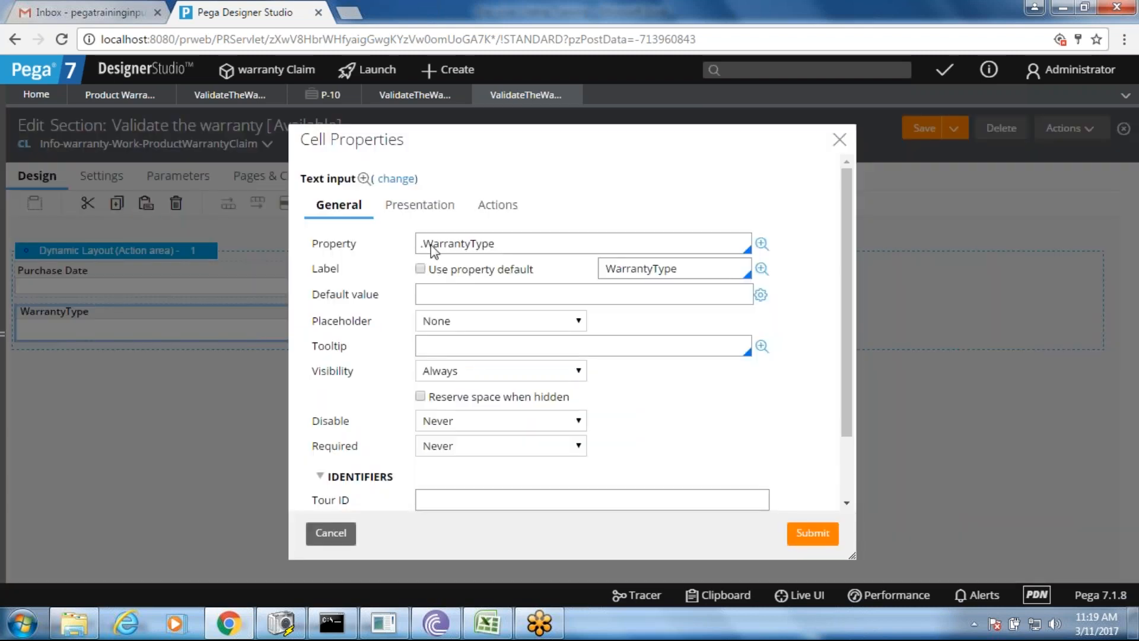
click(536, 244)
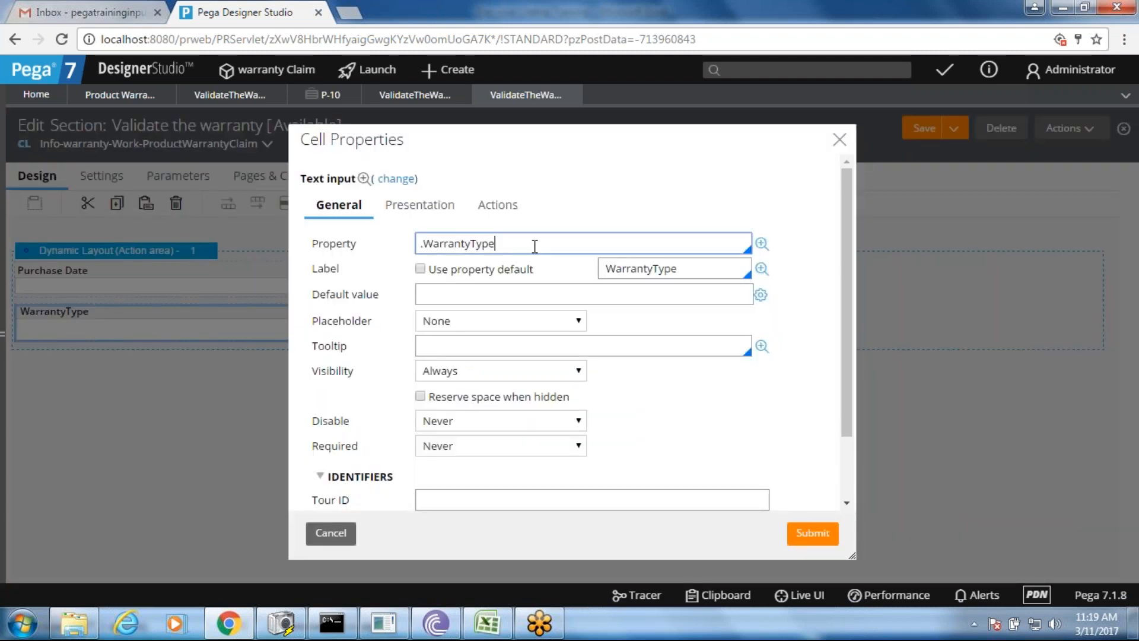
click(762, 244)
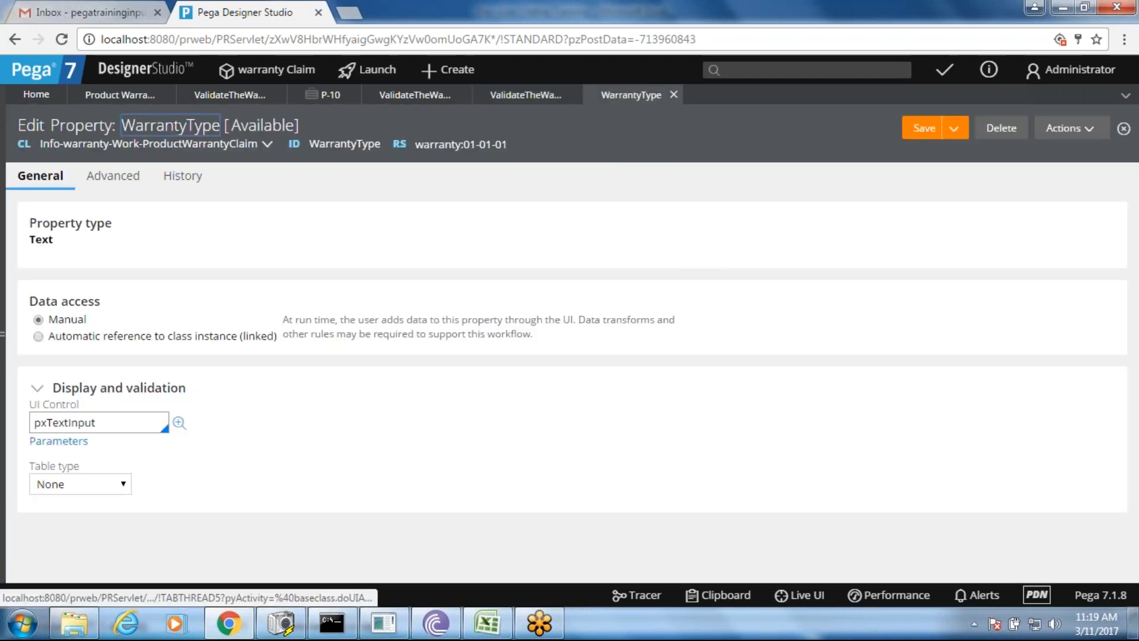
- Switch the WarrantyType cell control to Dropdown and reopen the WarrantyType property rule
click(522, 95)
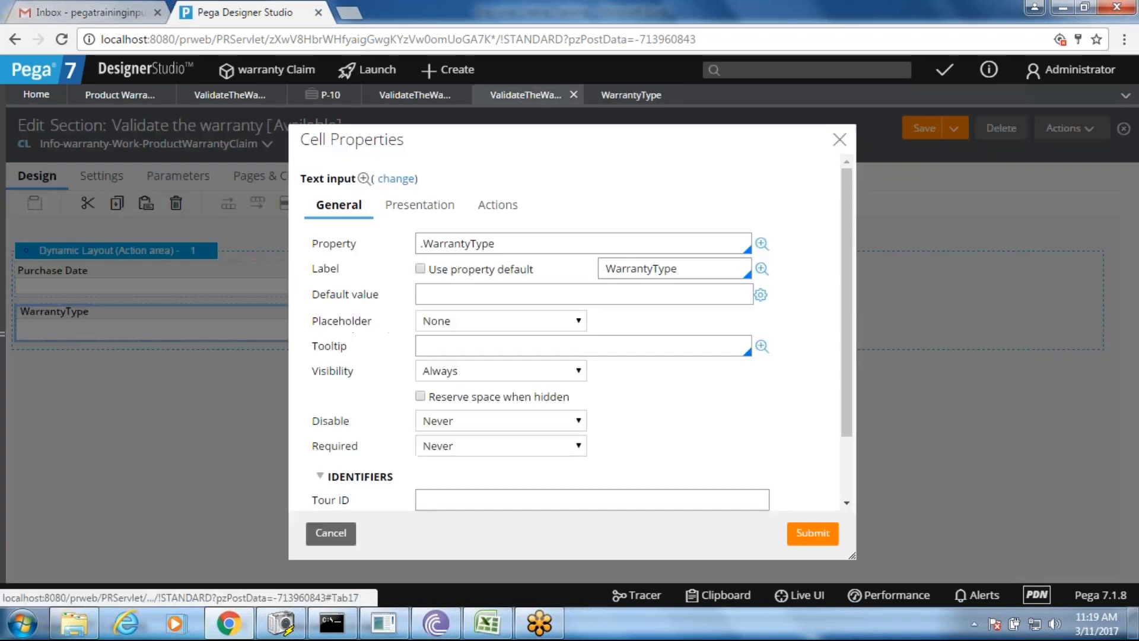
click(397, 179)
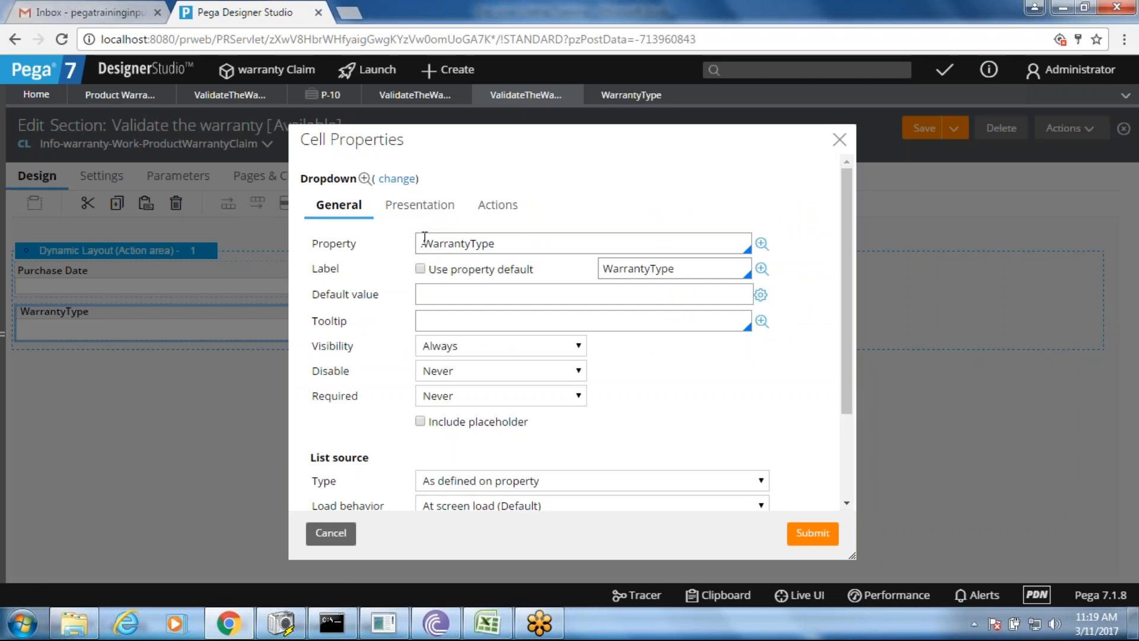
click(761, 244)
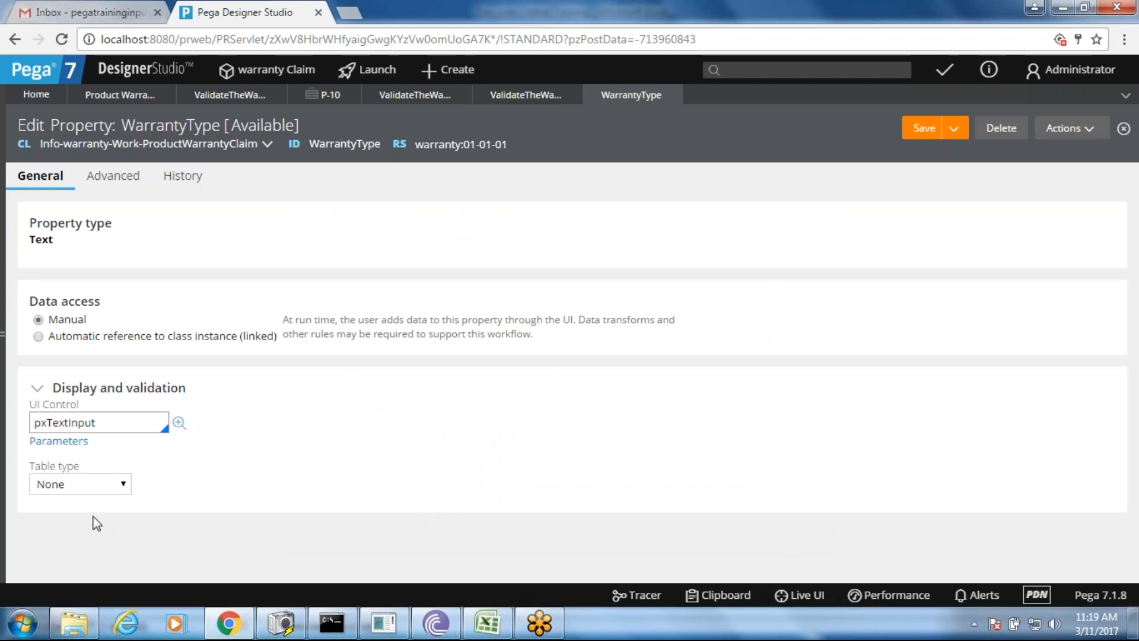
- Expand the Table type list under Display and validation on the WarrantyType property
click(75, 486)
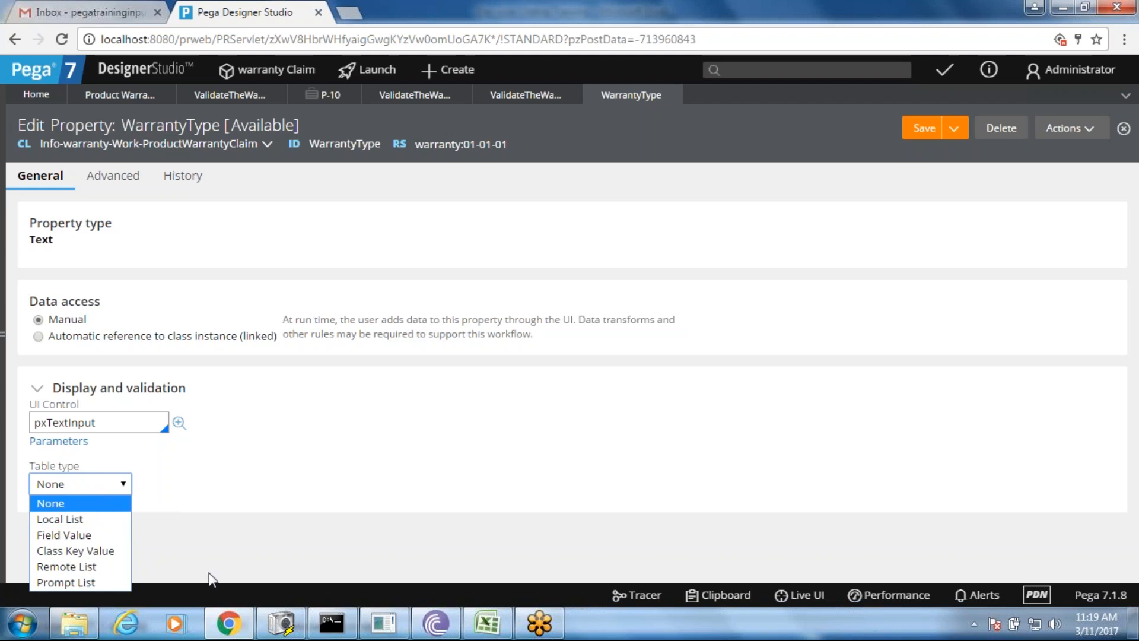
- Screenshot the open Table type list showing None through Prompt List
click(285, 623)
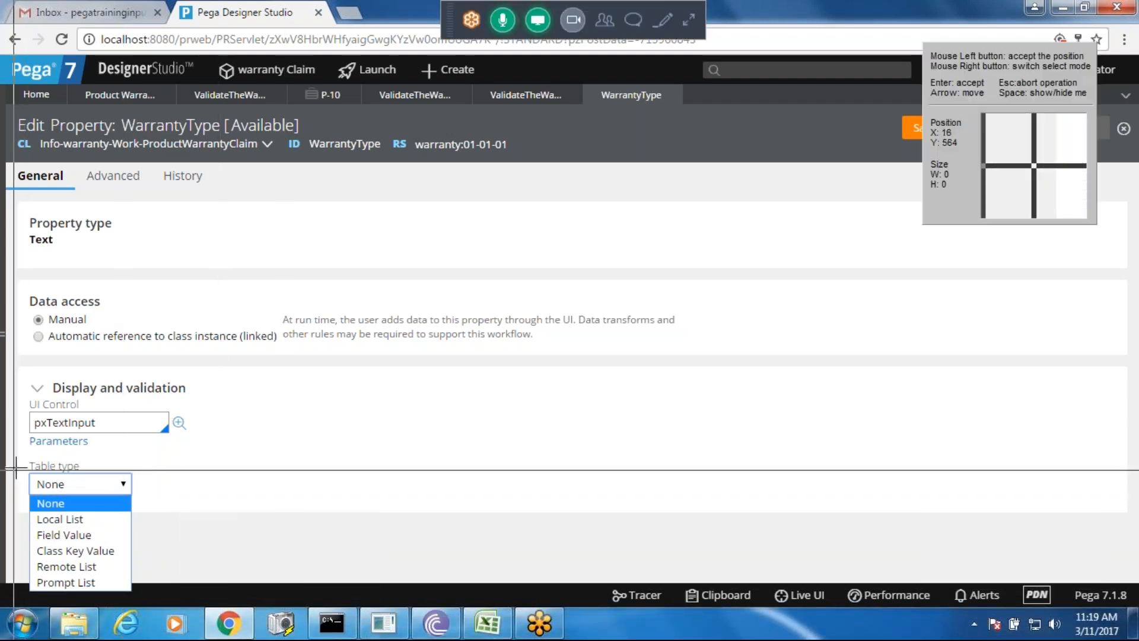
drag(25, 458, 127, 590)
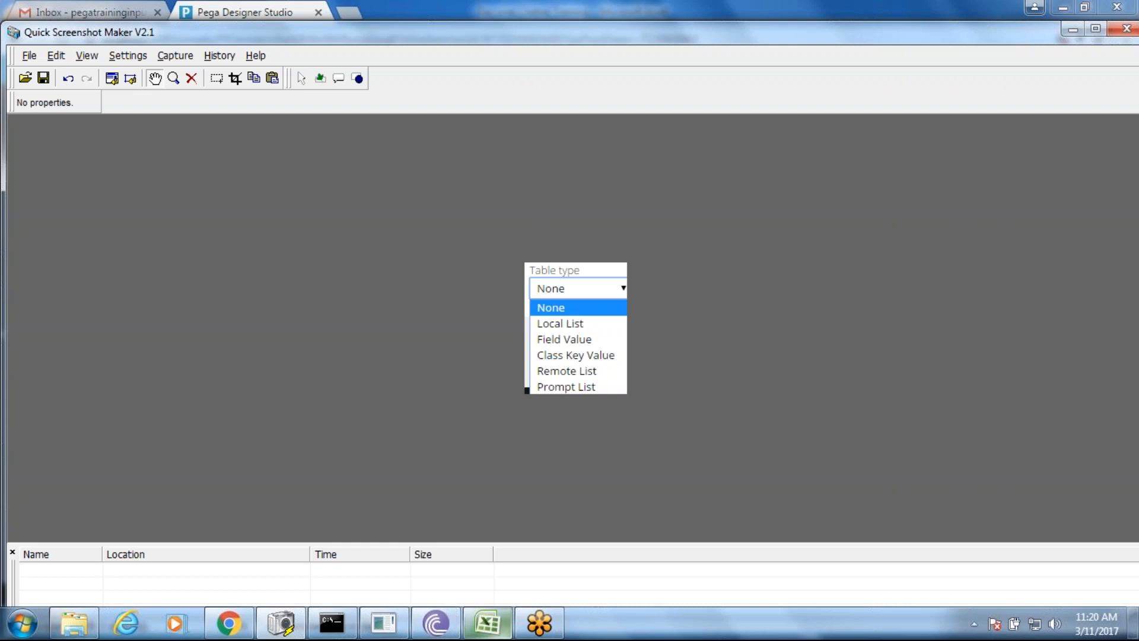
- Paste the Table type screenshot into cell B36 of the Day wise Chetna Training workbook
click(501, 632)
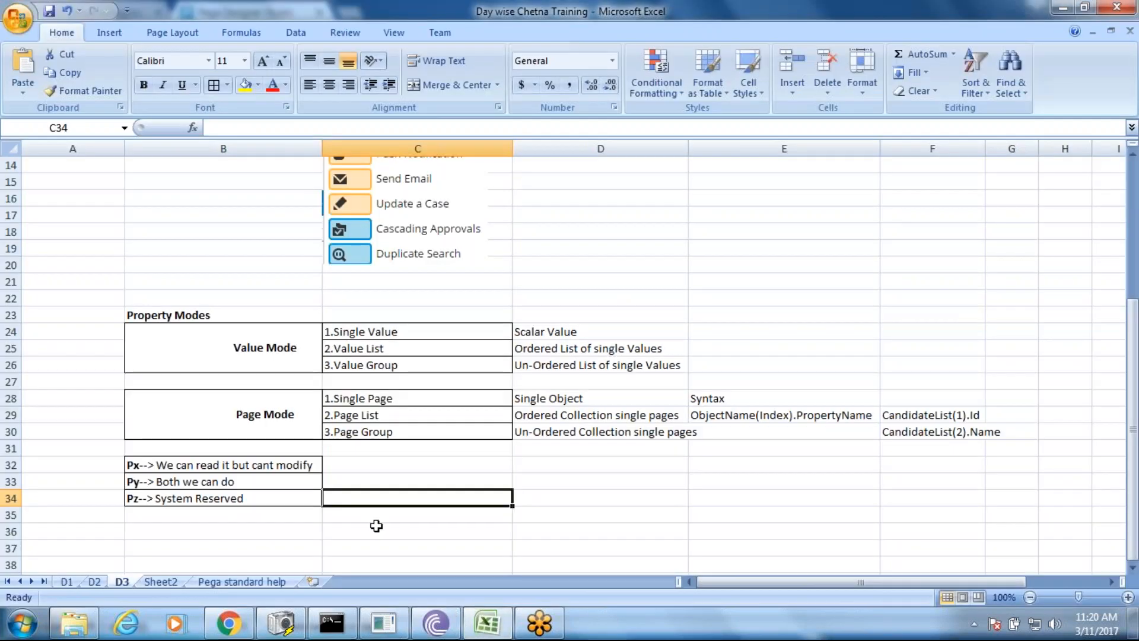
click(277, 527)
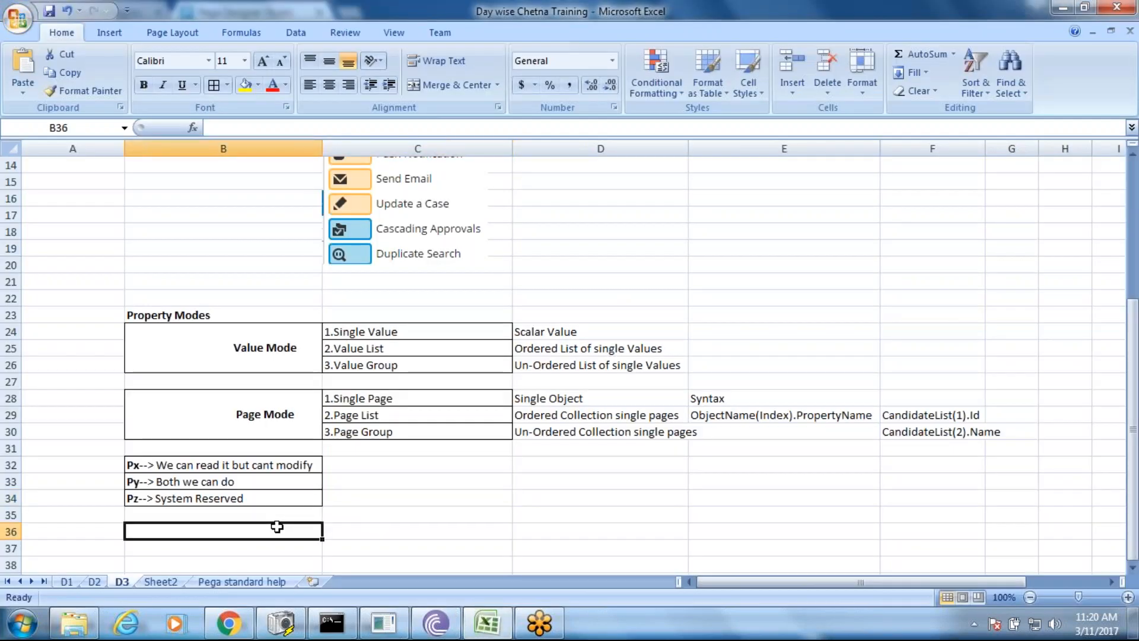
key(ctrl+v)
drag(1131, 338, 1132, 356)
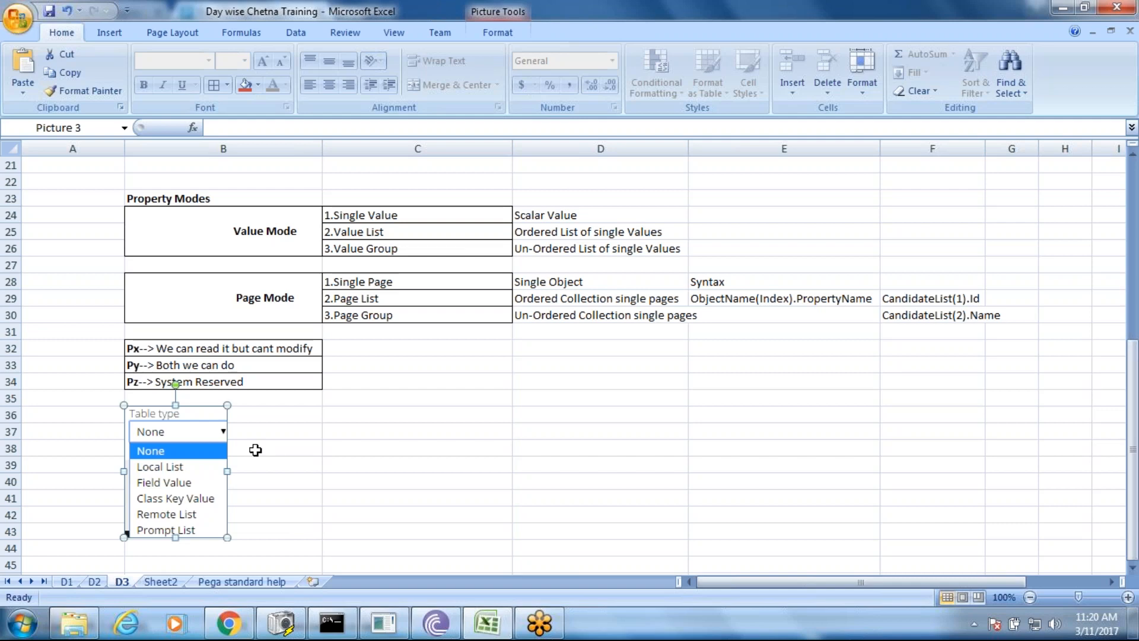
- Enter the labels Local List, Prompt List and Field Values in cells C38 to C40
click(334, 449)
double_click(334, 450)
text(Local List)
key(Return)
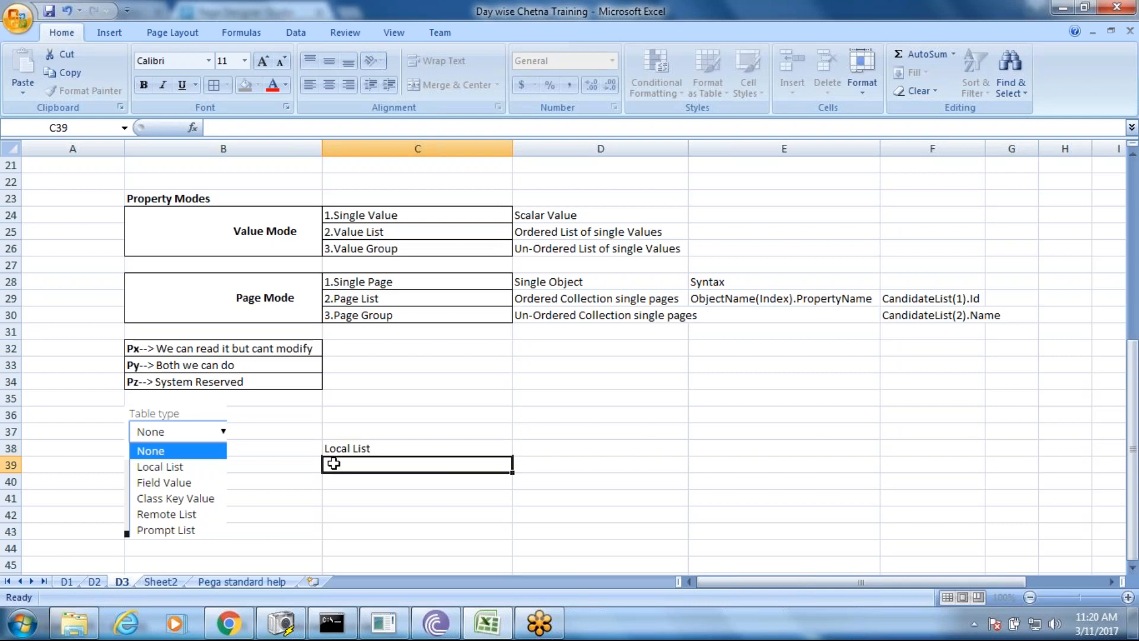
text(Promp)
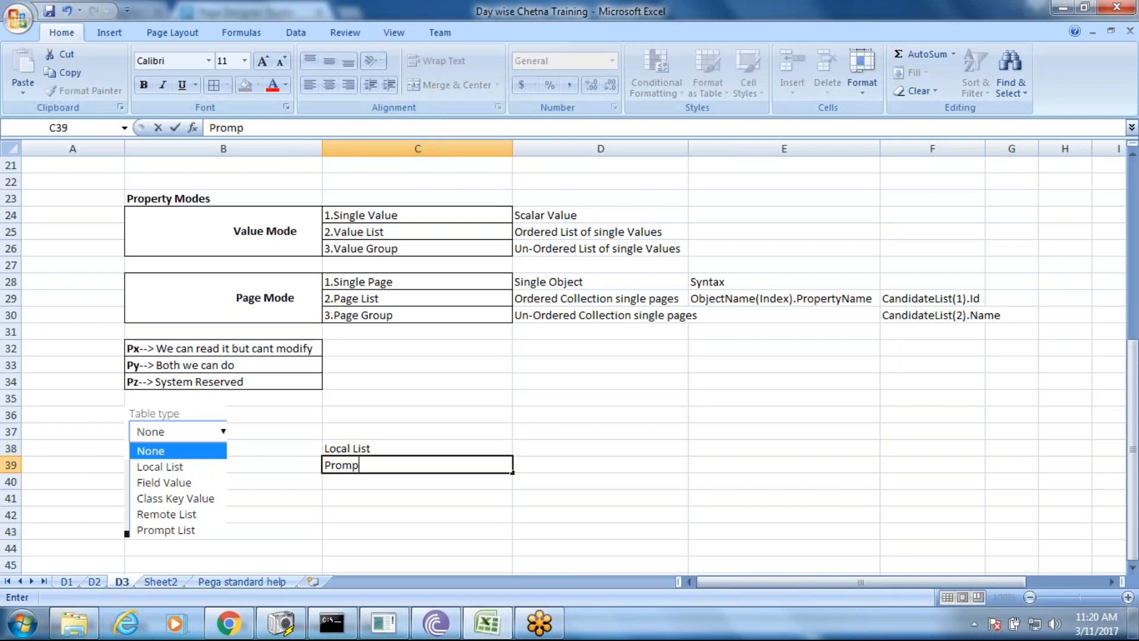
text(t List)
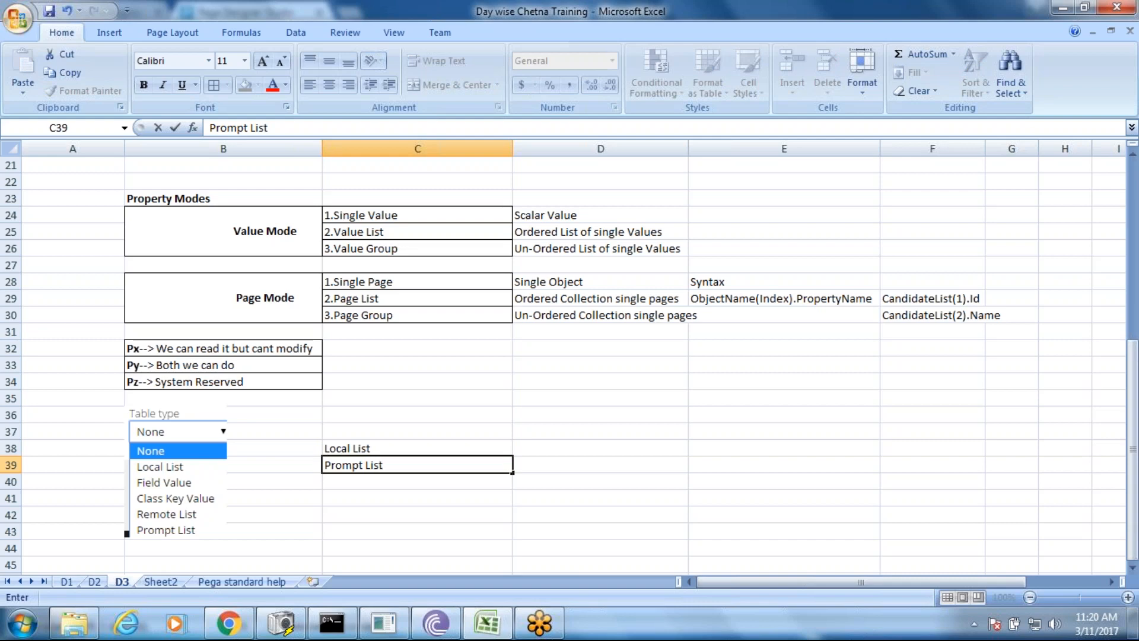
click(345, 480)
text(Field)
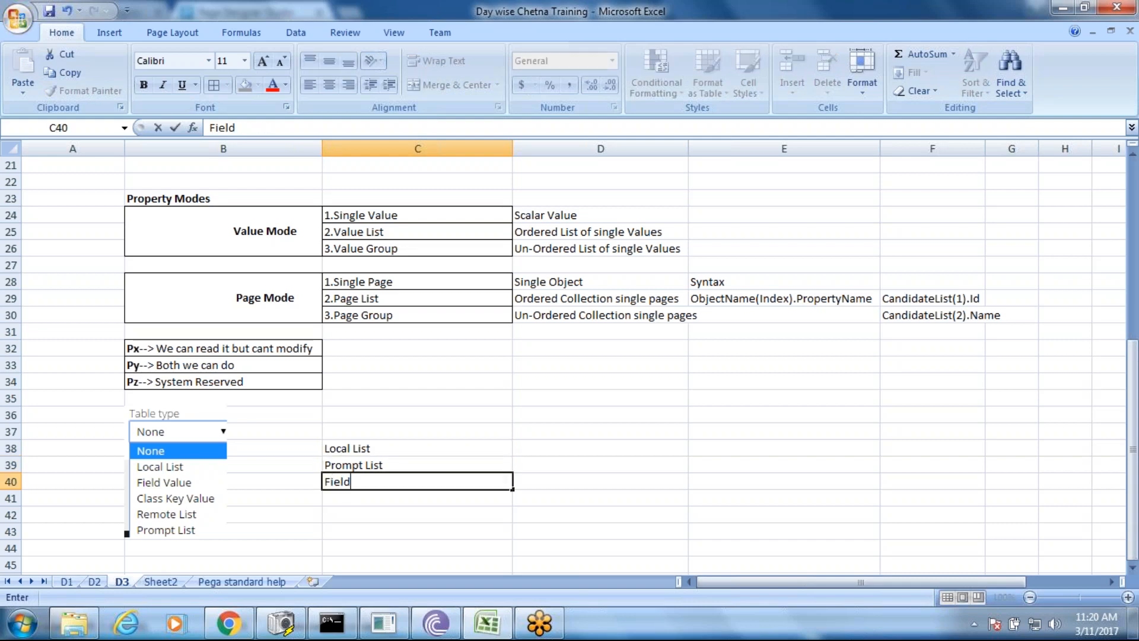
text( Values)
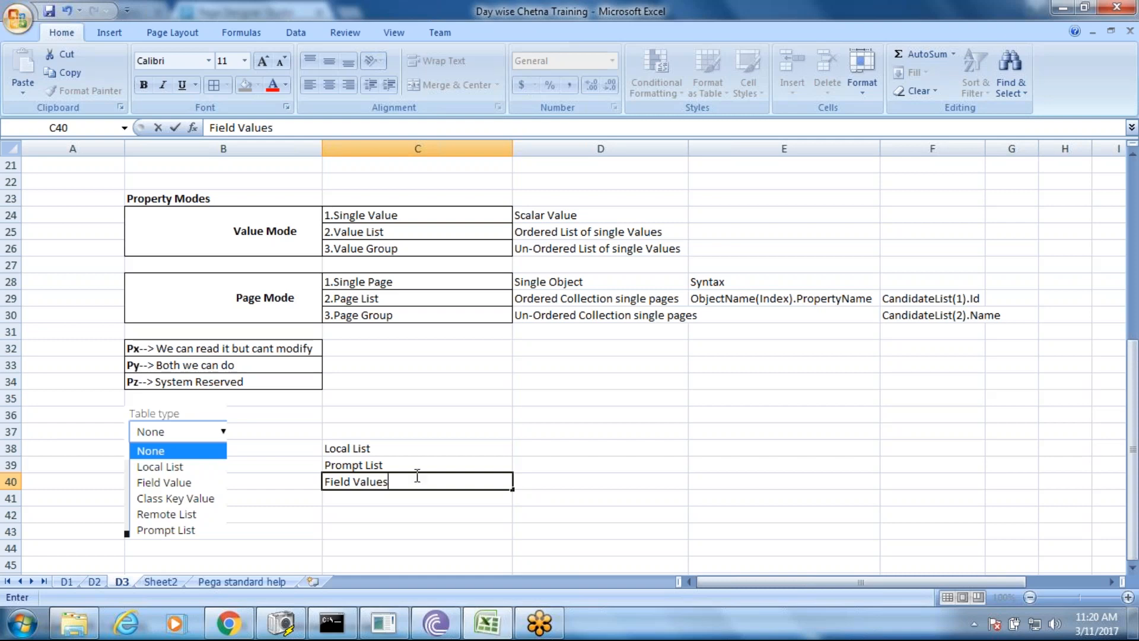
- Append an arrow '-->' to each label in C38 to C40
double_click(402, 448)
text(-->)
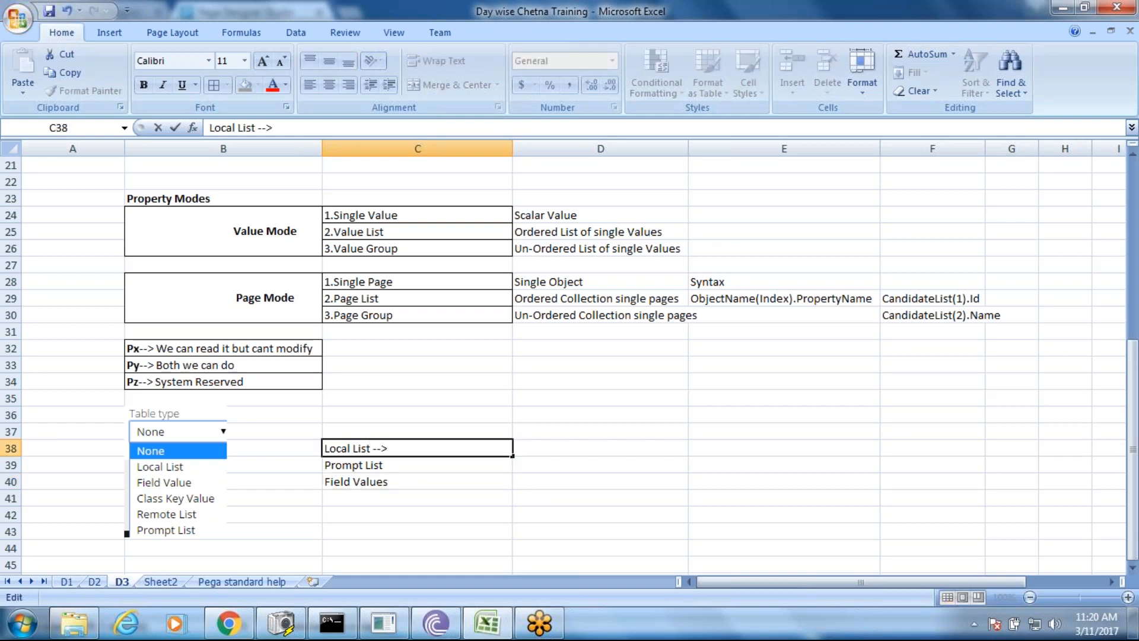
double_click(399, 463)
text(-->)
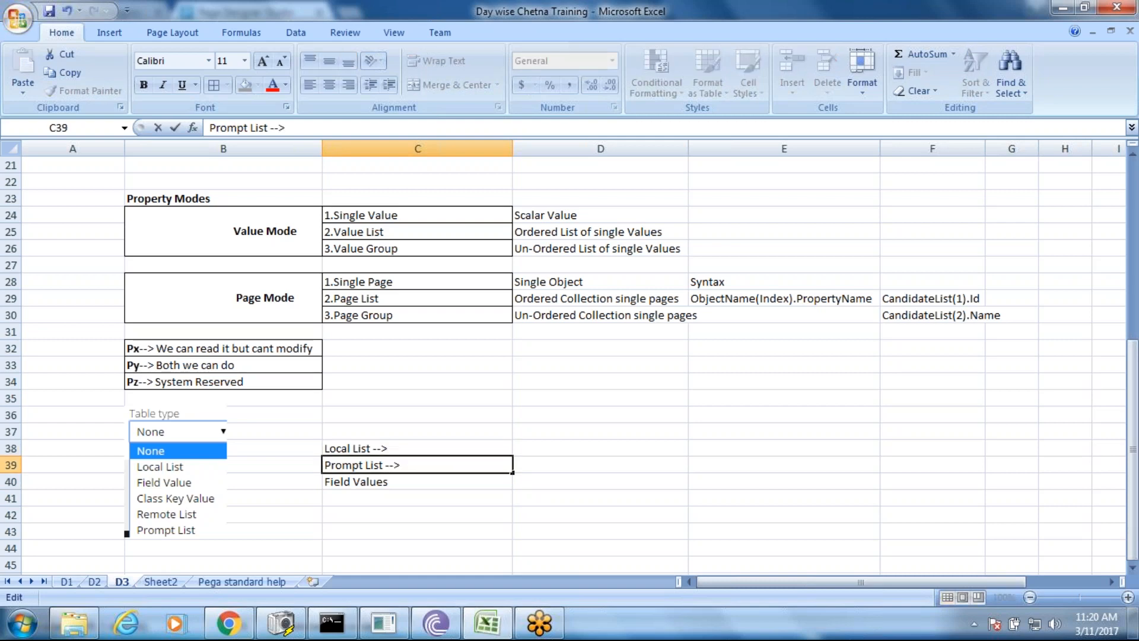
click(399, 485)
double_click(399, 483)
text(-->)
click(411, 517)
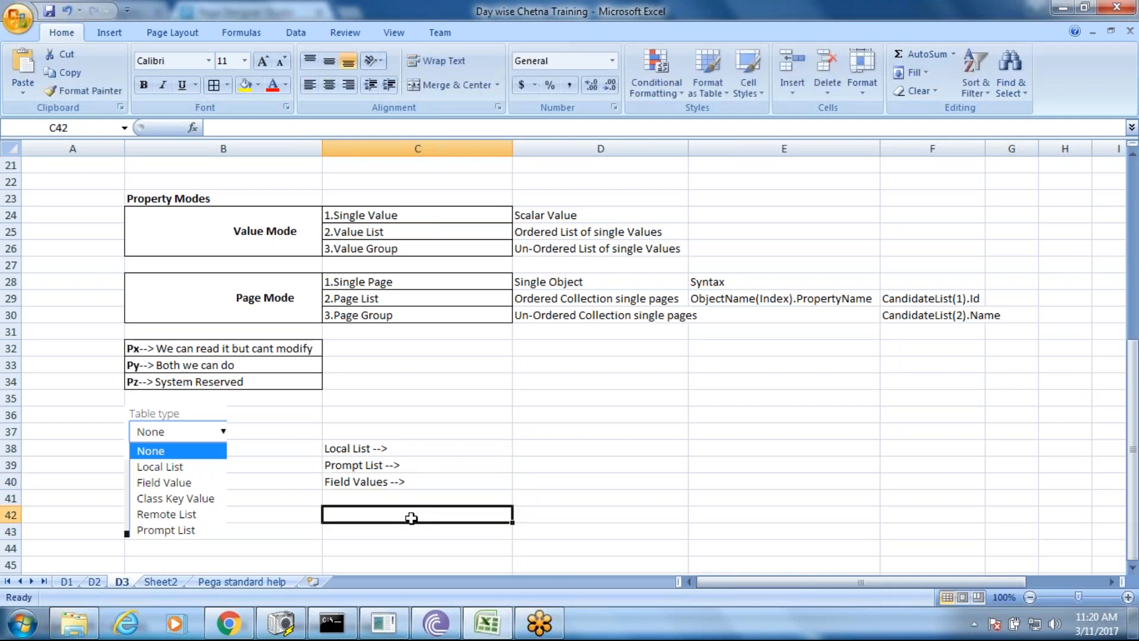
- Bold the words Local List, Prompt List and Field Values in C38 to C40
double_click(371, 449)
drag(371, 449, 324, 448)
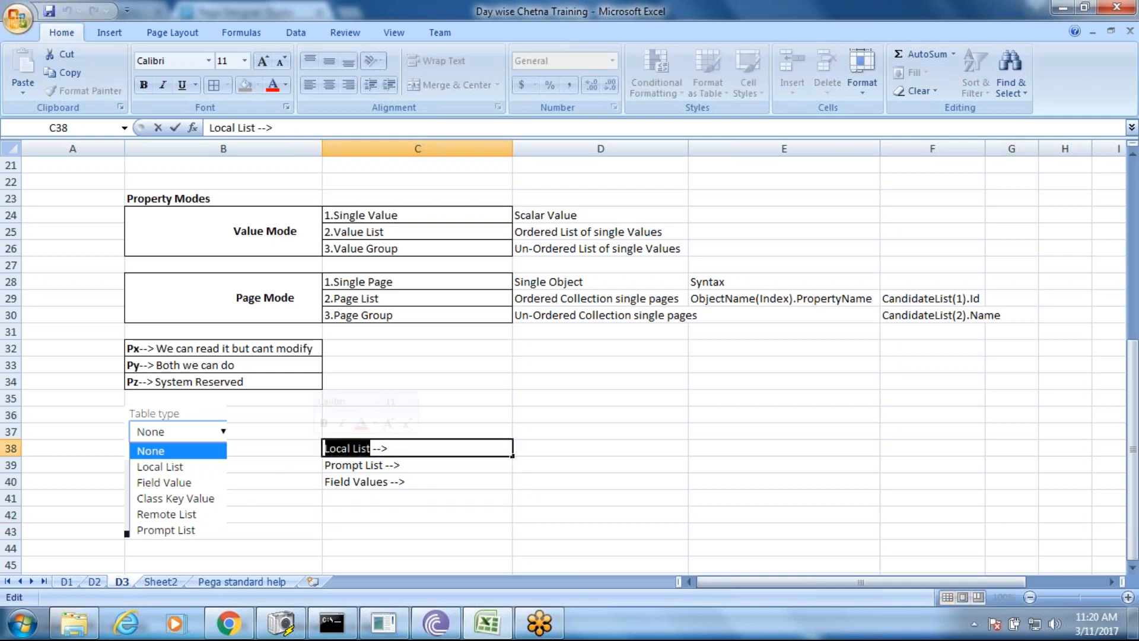
key(ctrl+b)
click(385, 466)
double_click(384, 466)
drag(383, 465, 315, 465)
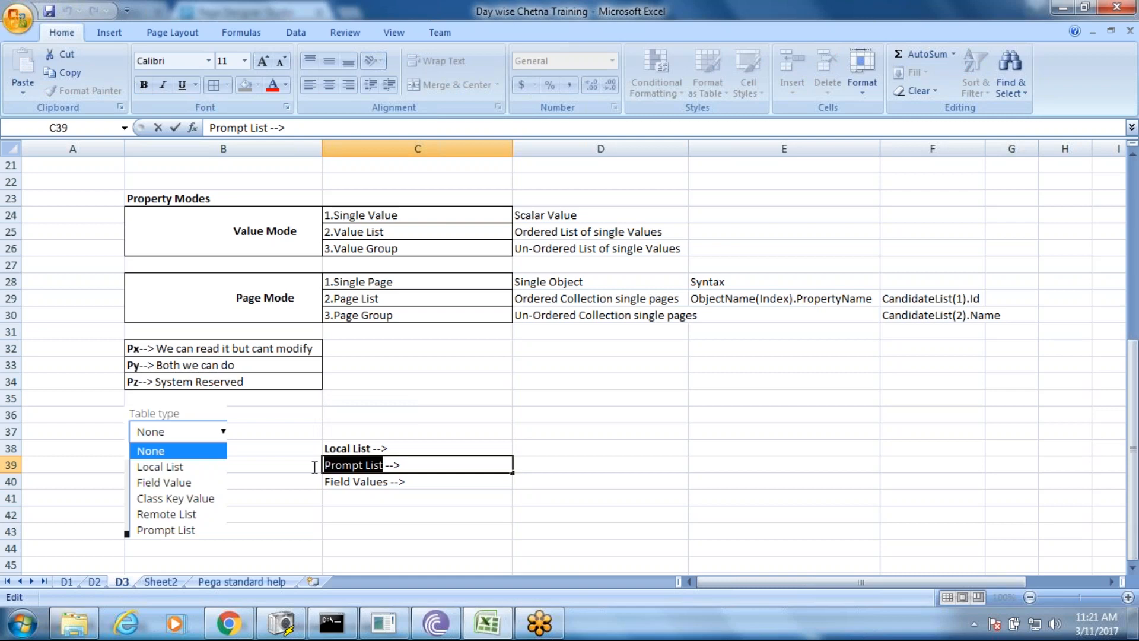
key(ctrl+b)
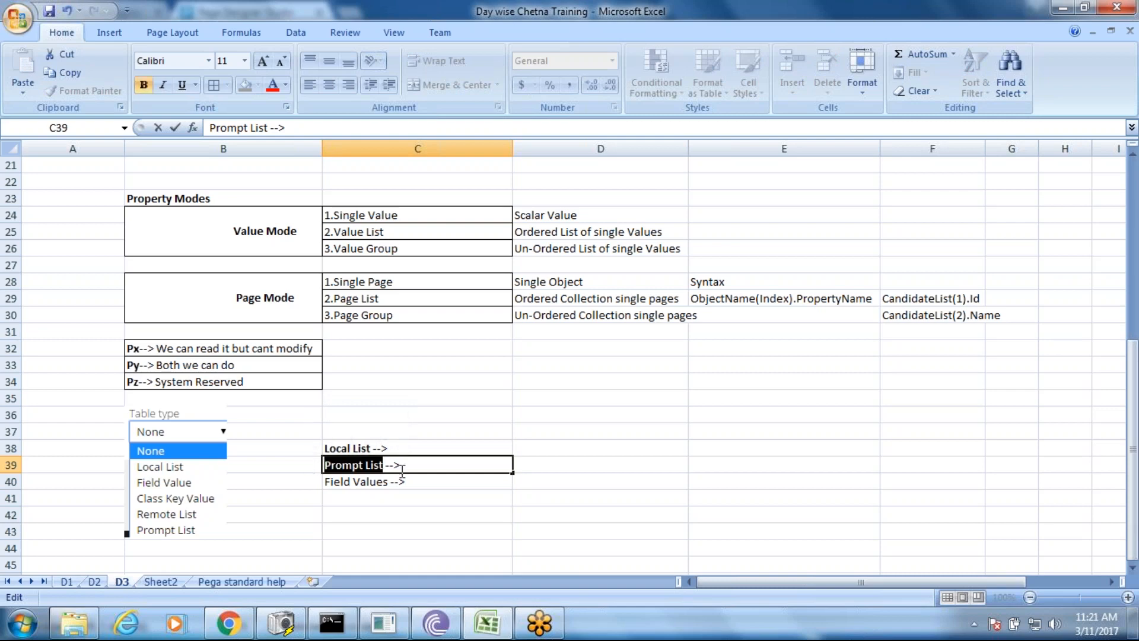
click(384, 482)
double_click(387, 481)
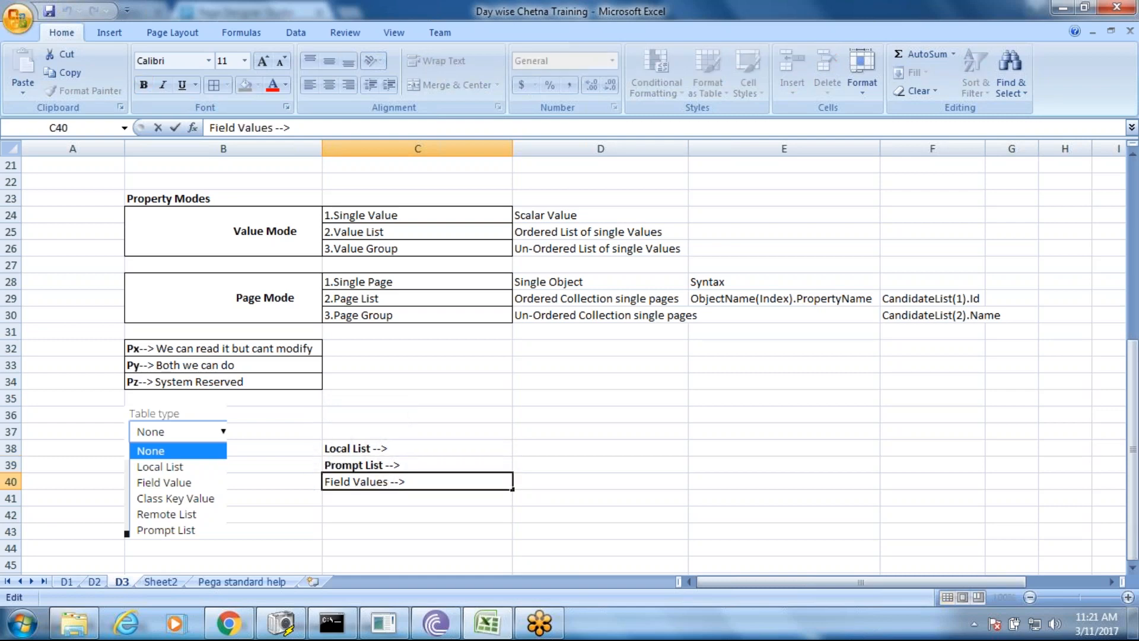
drag(388, 481, 313, 481)
key(ctrl+b)
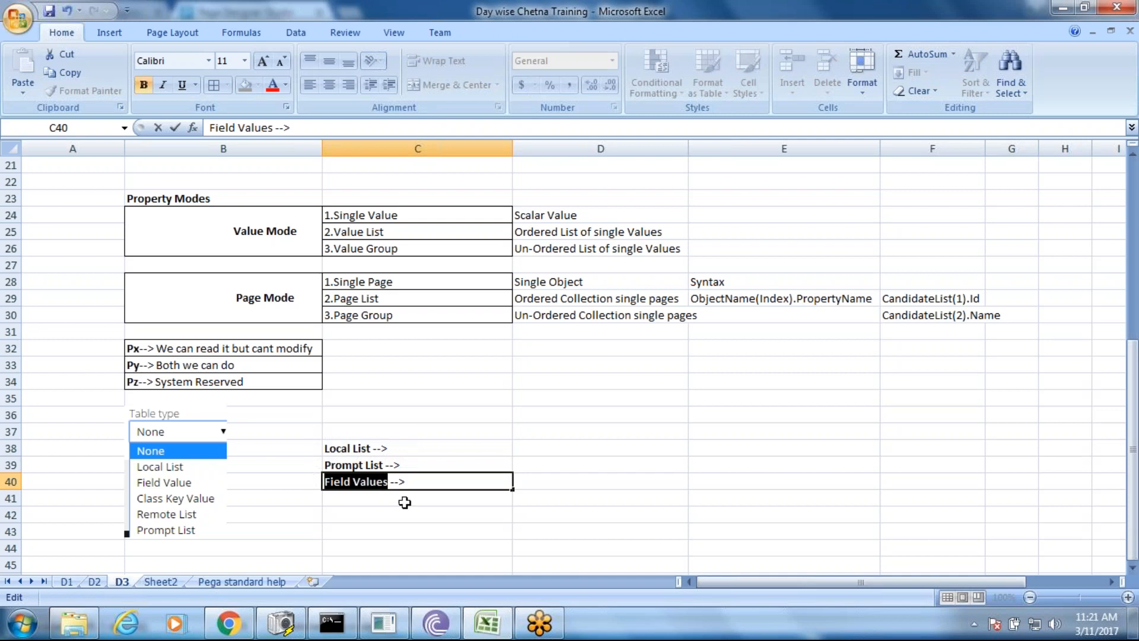
click(404, 502)
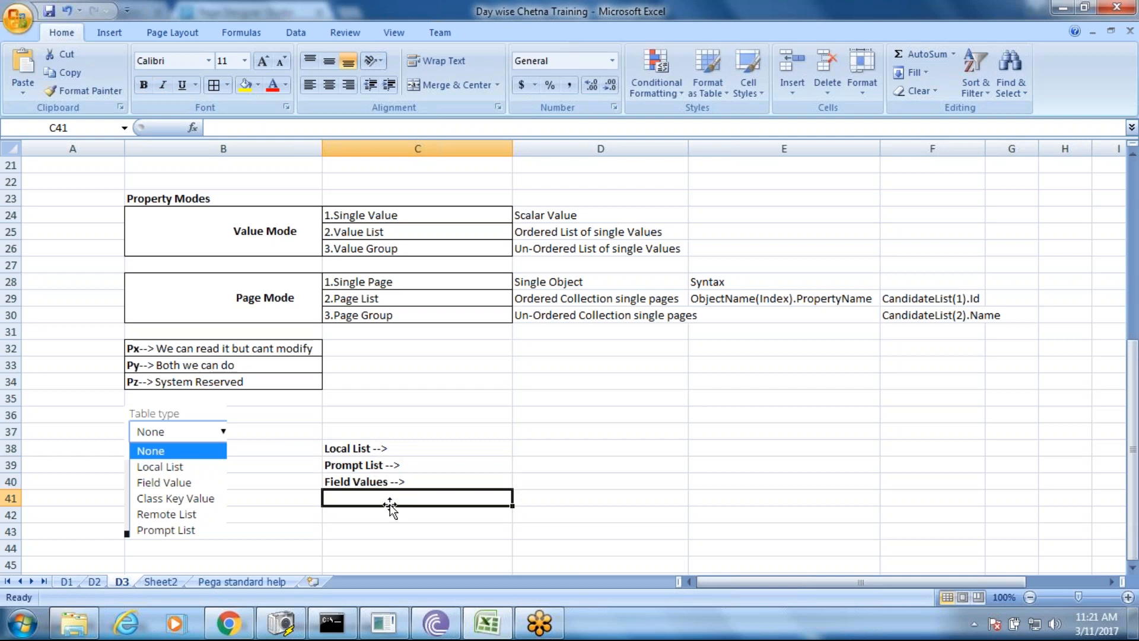
click(226, 624)
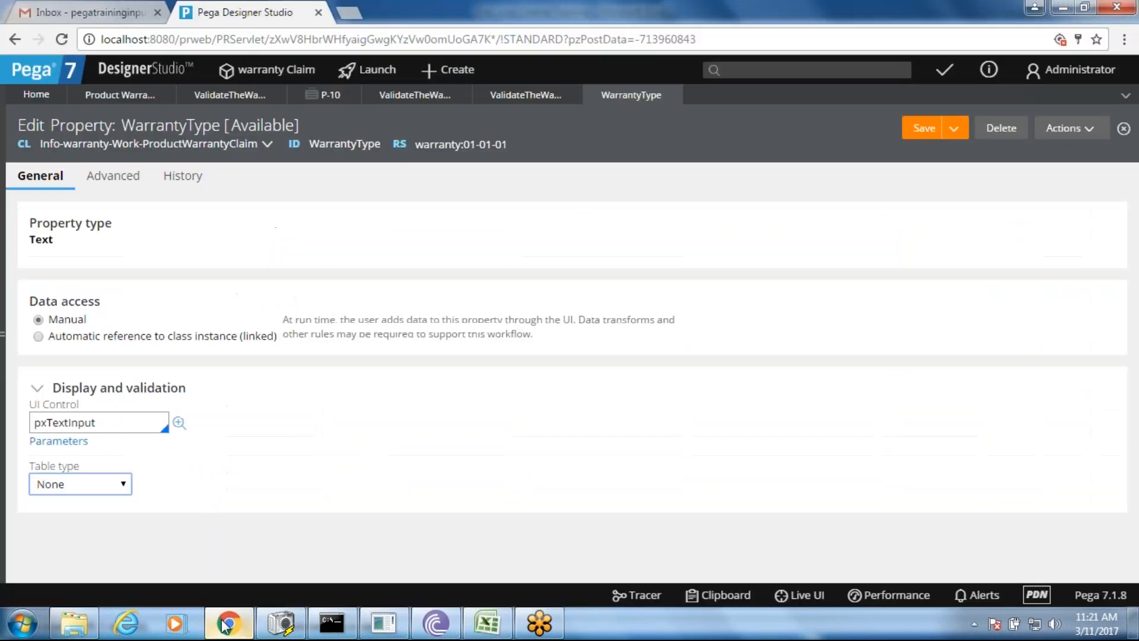
- Set the WarrantyType property's Table type to Prompt List after briefly trying Remote List
click(118, 484)
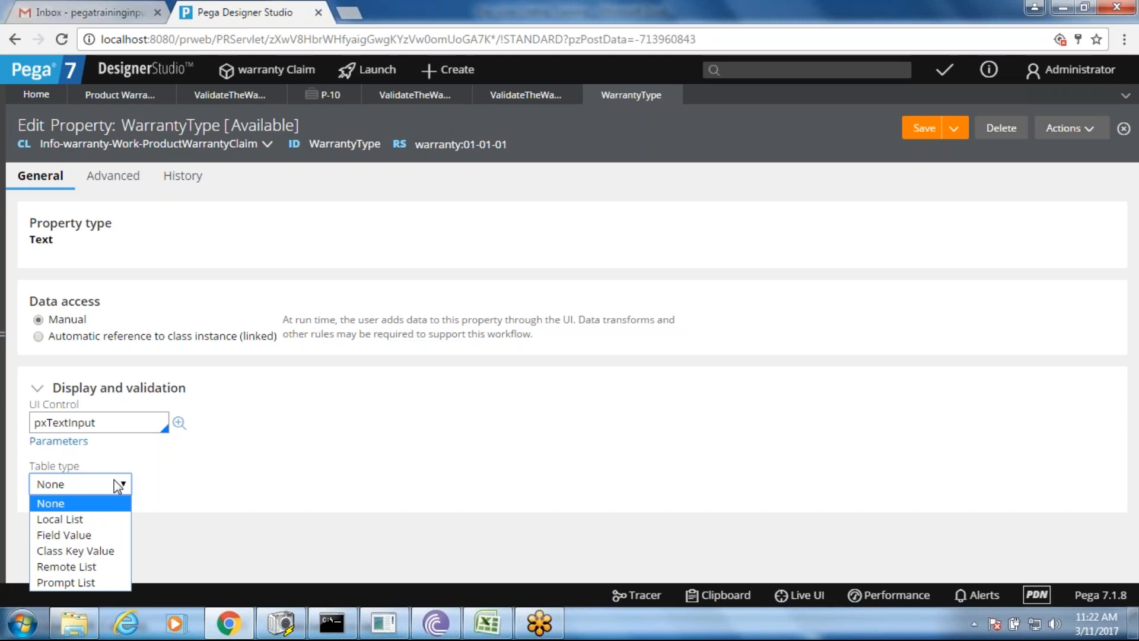
click(85, 568)
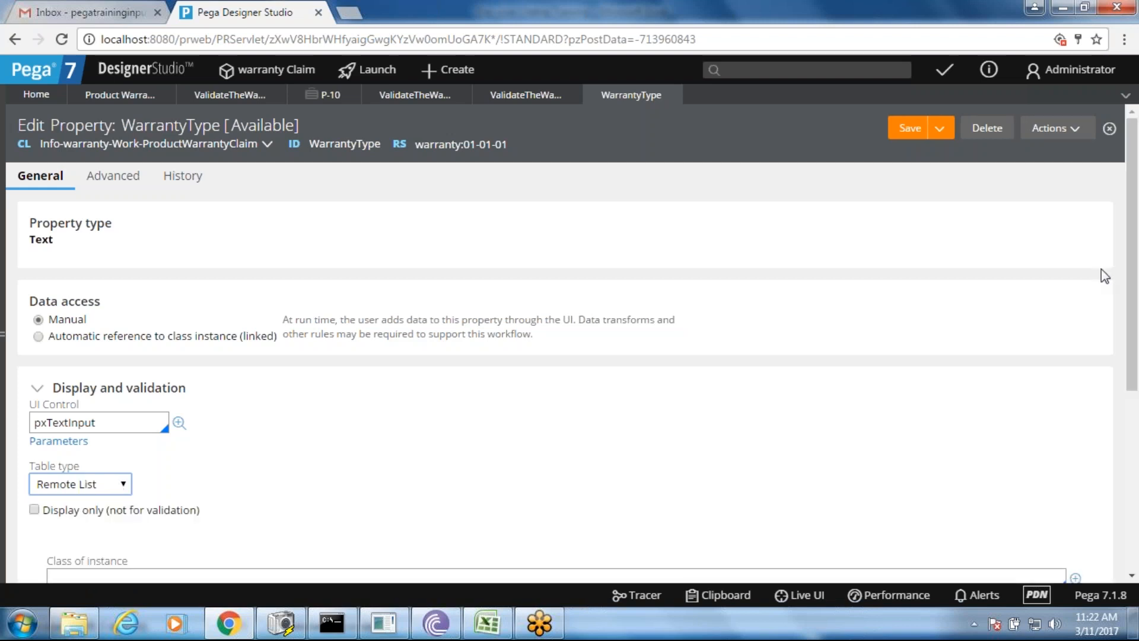
drag(1133, 258, 1133, 359)
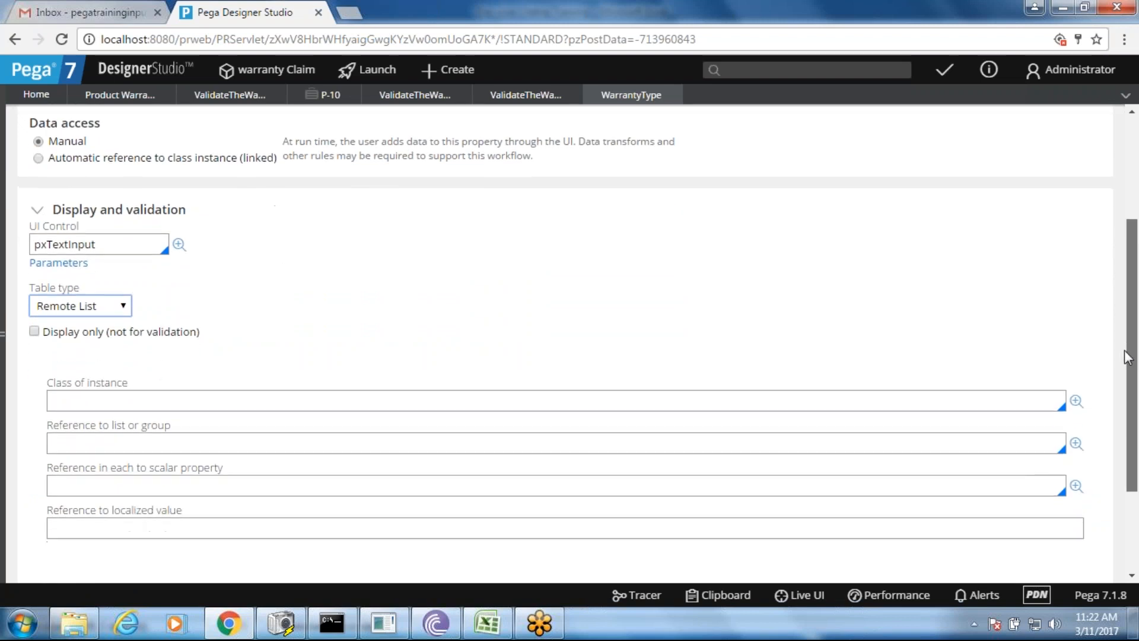
click(95, 309)
click(76, 406)
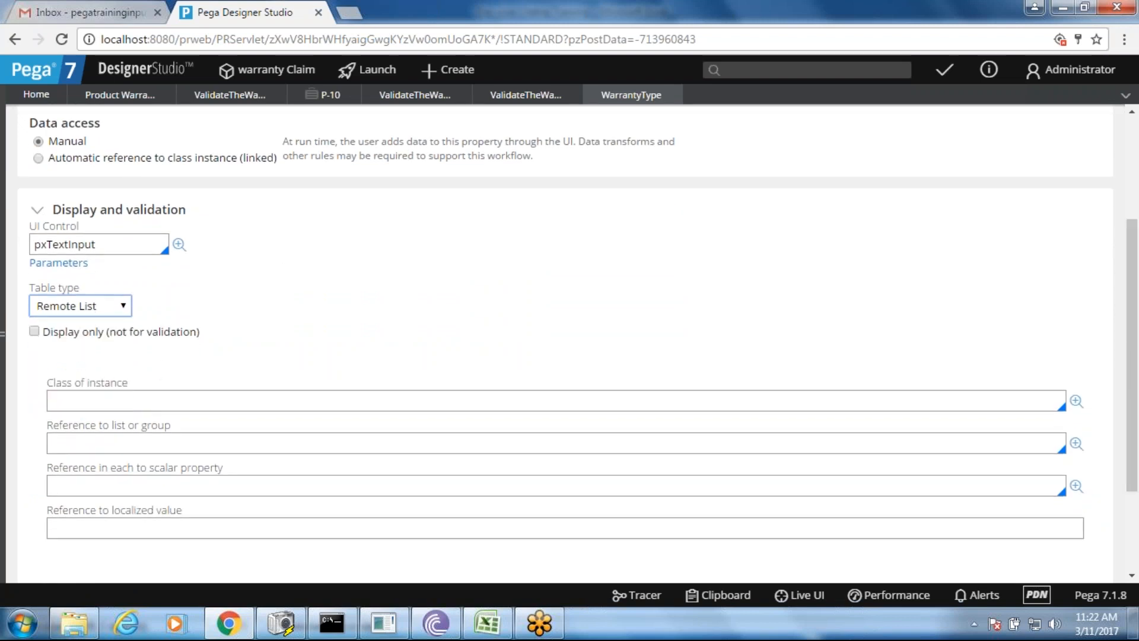
- Enter the first prompt row: value Standard displayed as 'Standard 1 Year'
click(76, 423)
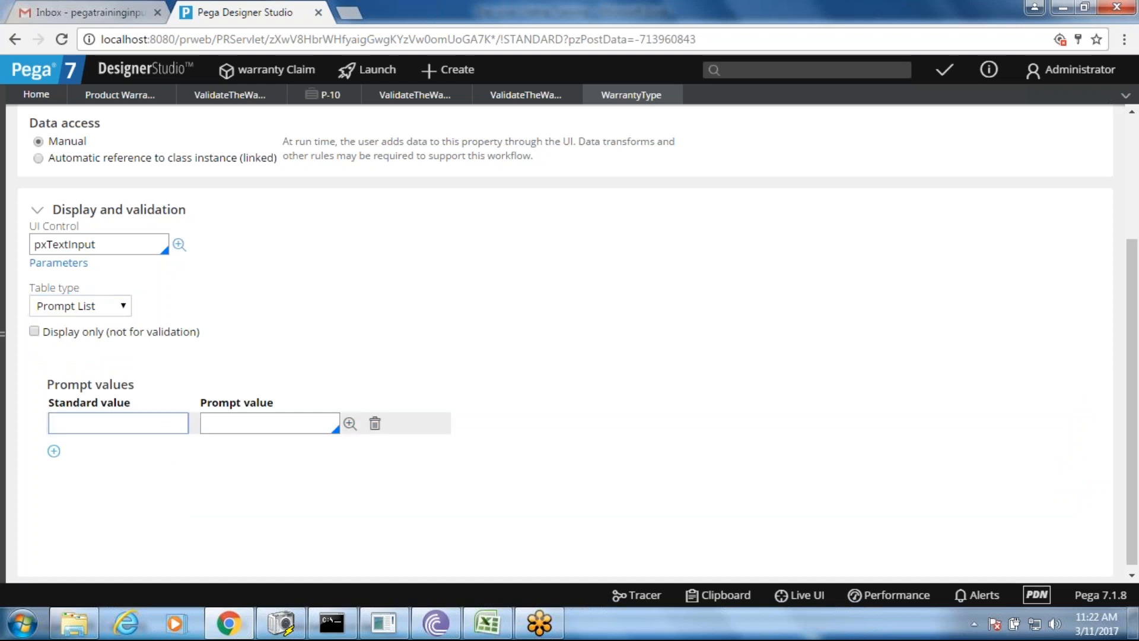
text(Standard)
click(244, 423)
text(Standard )
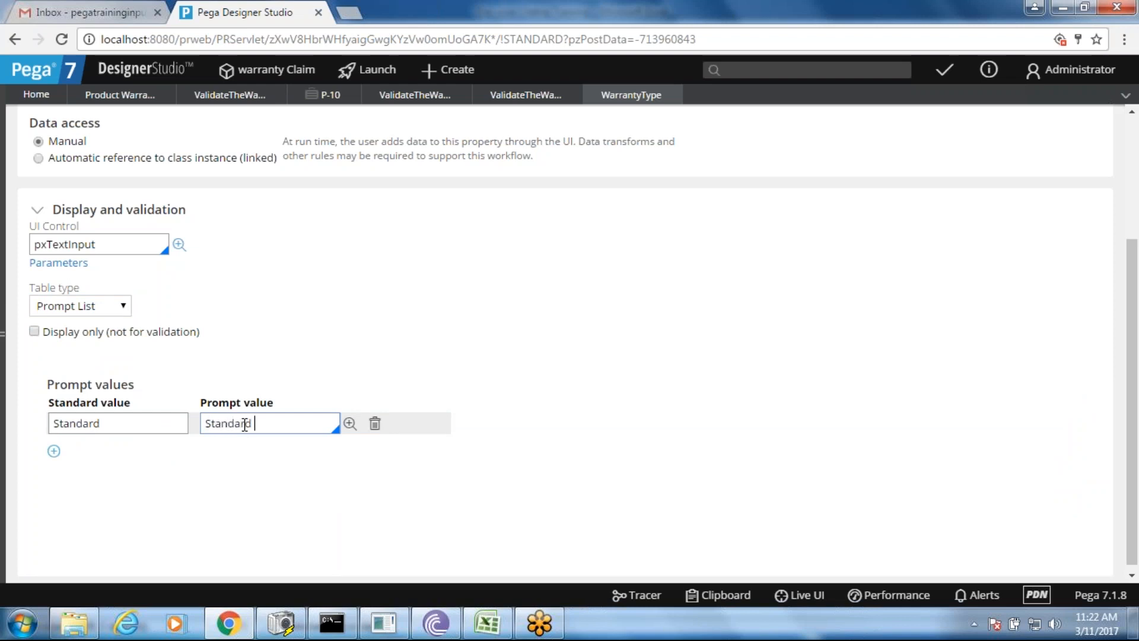
text(1 Year)
- Add a second prompt row: Extendened displayed as '1 Year + 2 Years Extension'
click(54, 451)
text(Extendec)
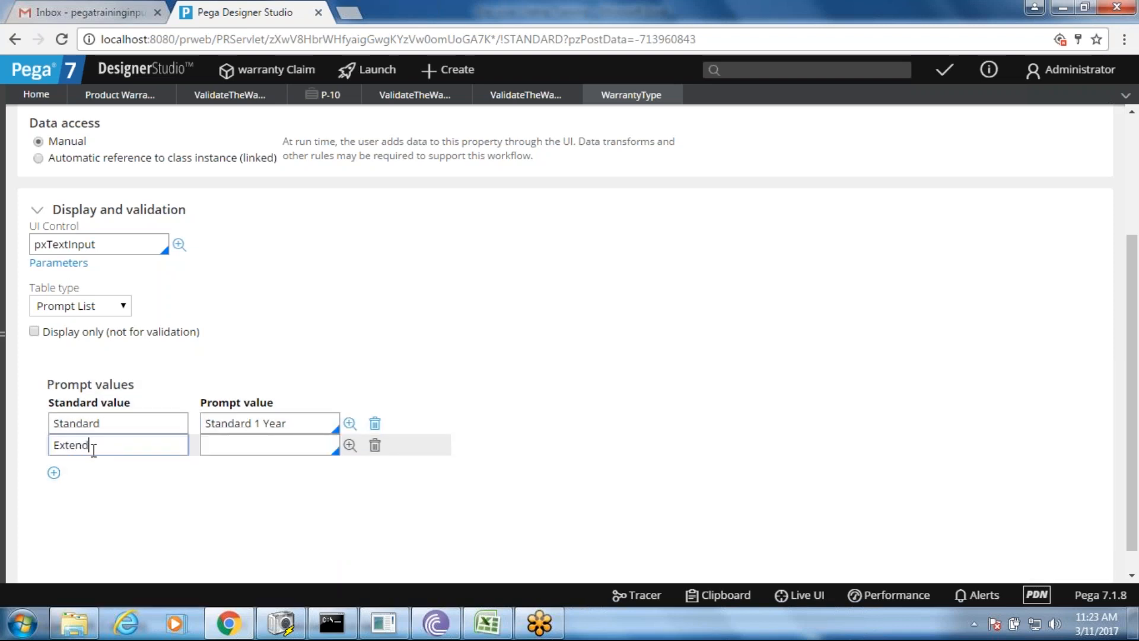
key(BackSpace)
text(ned)
click(287, 444)
text(1 Year + @)
key(BackSpace)
text(2 Year)
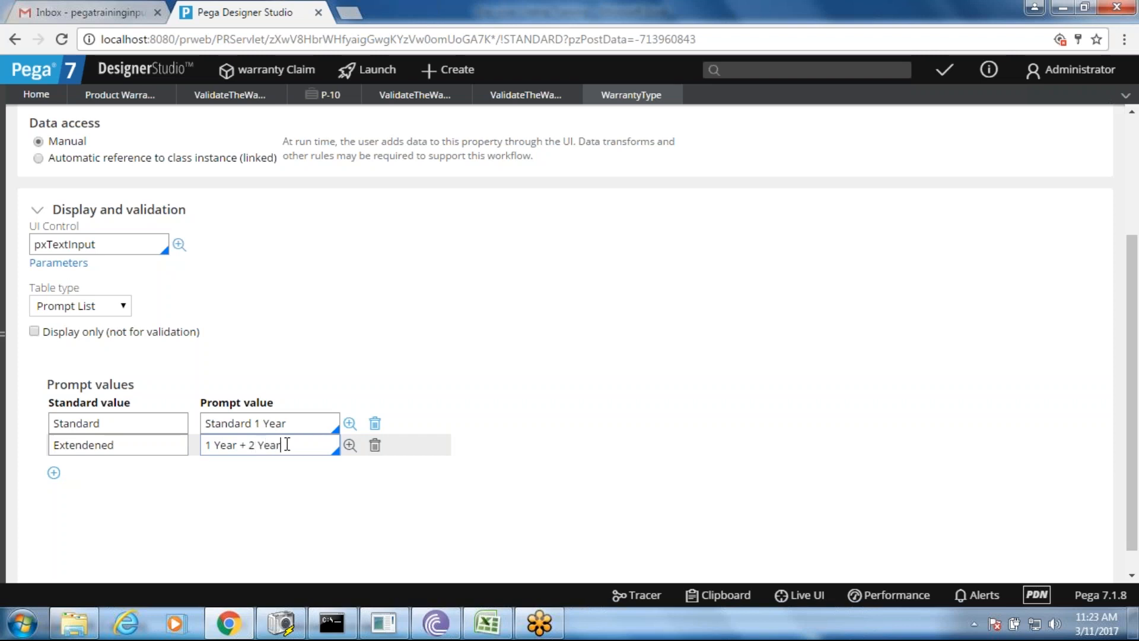
text(s extension)
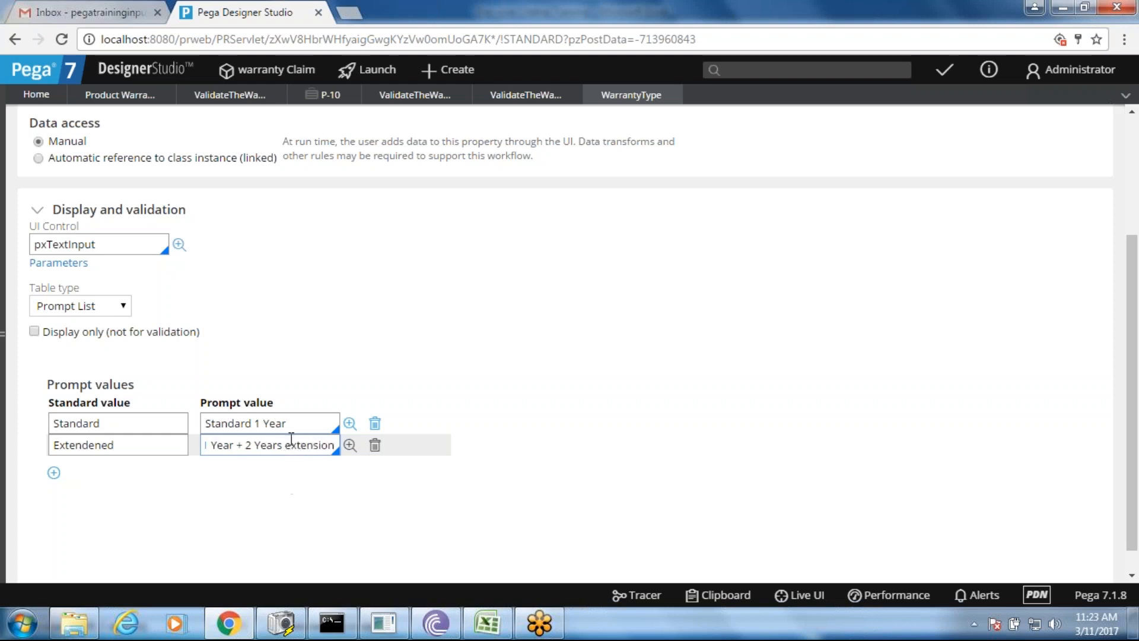
key(BackSpace)
text(E)
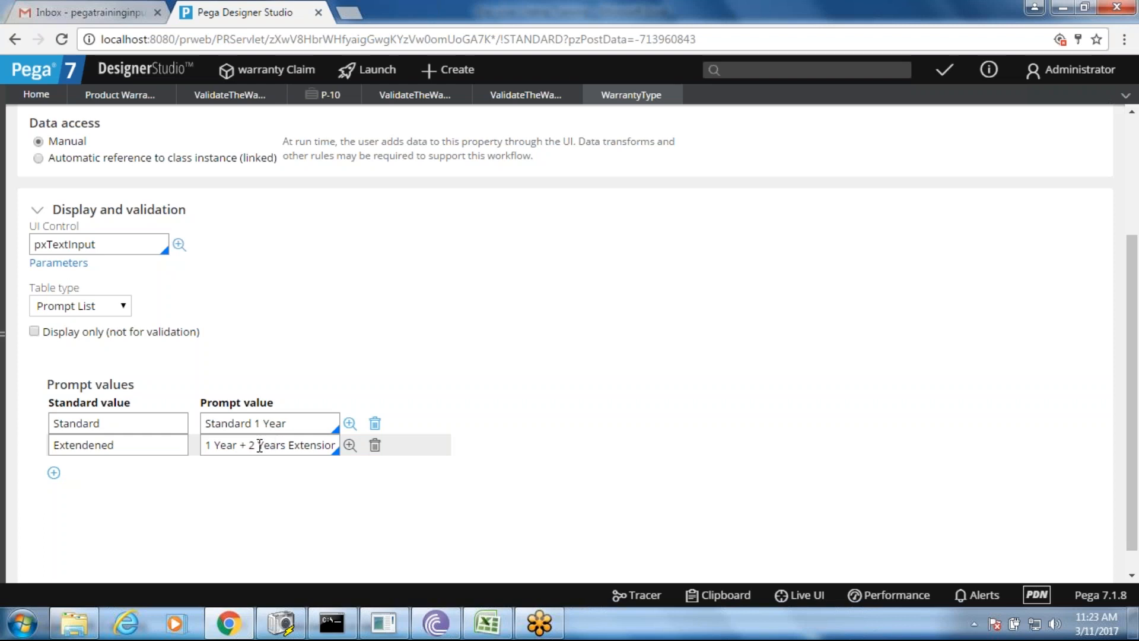
drag(114, 445, 27, 452)
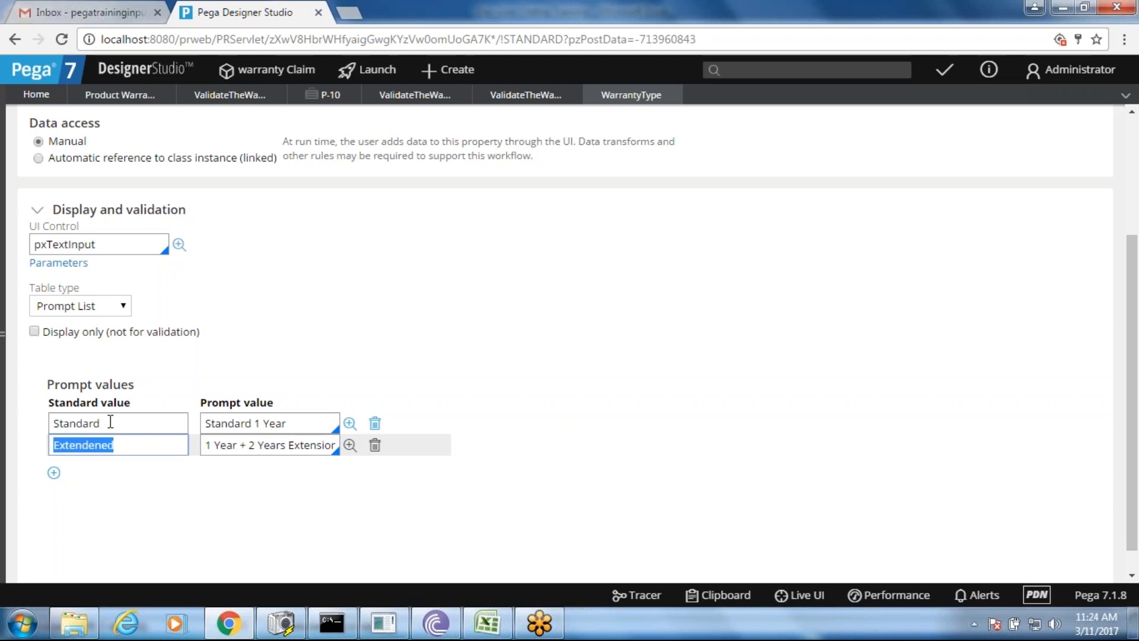
- Save the WarrantyType property rule
click(382, 337)
scroll(1134, 199, up, 3)
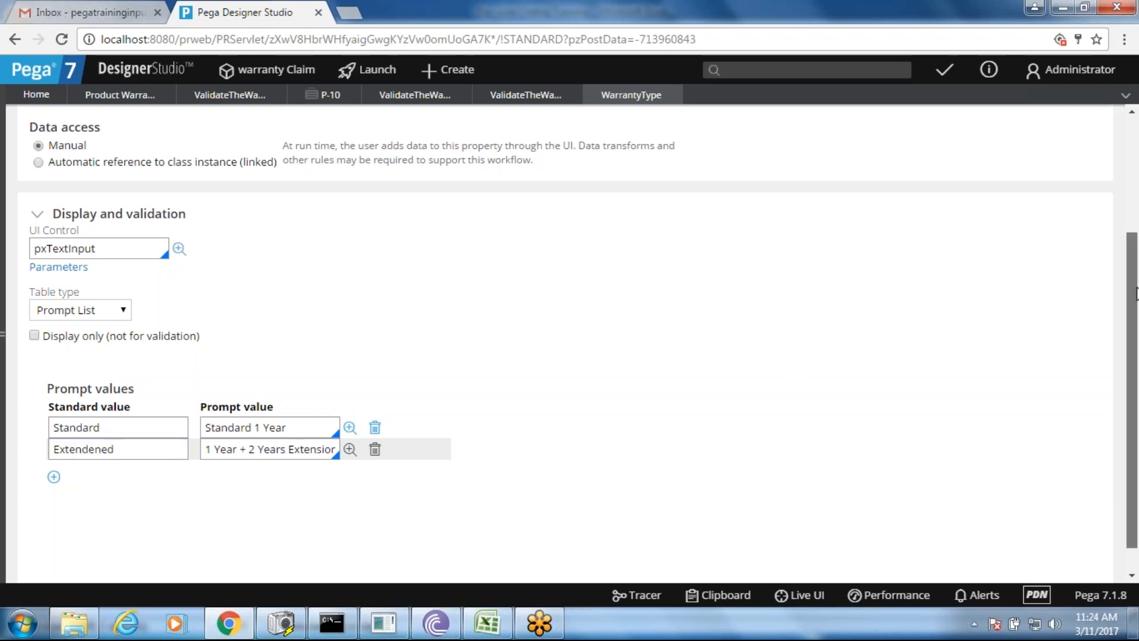
drag(1136, 200, 1135, 195)
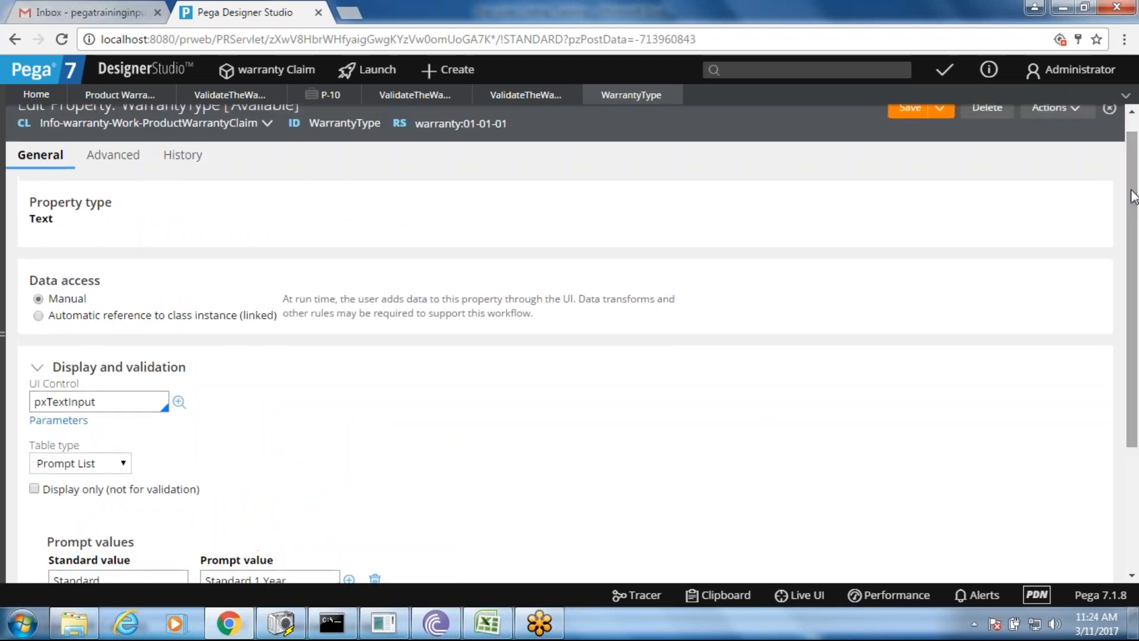
click(911, 107)
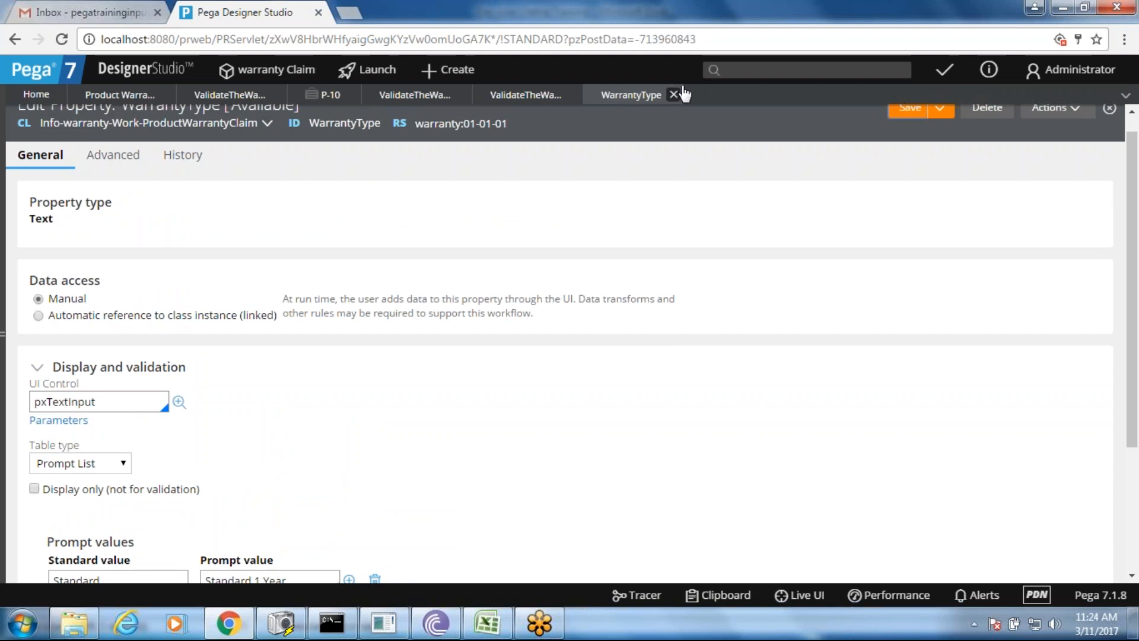
- Submit the WarrantyType dropdown cell properties and save the Validate the warranty section
click(528, 102)
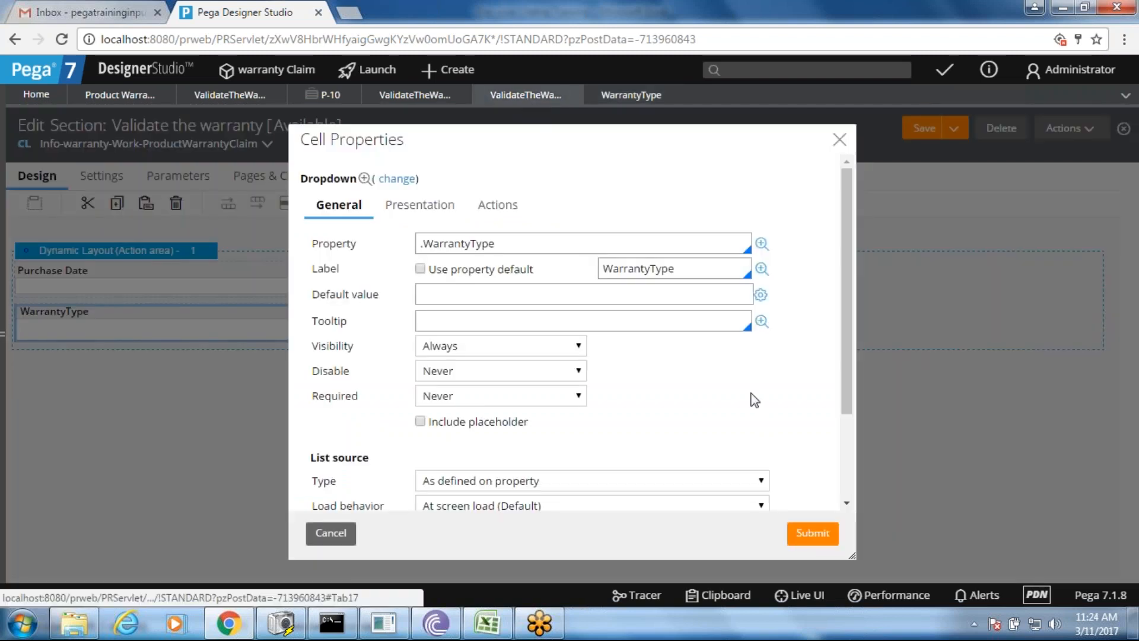
click(822, 534)
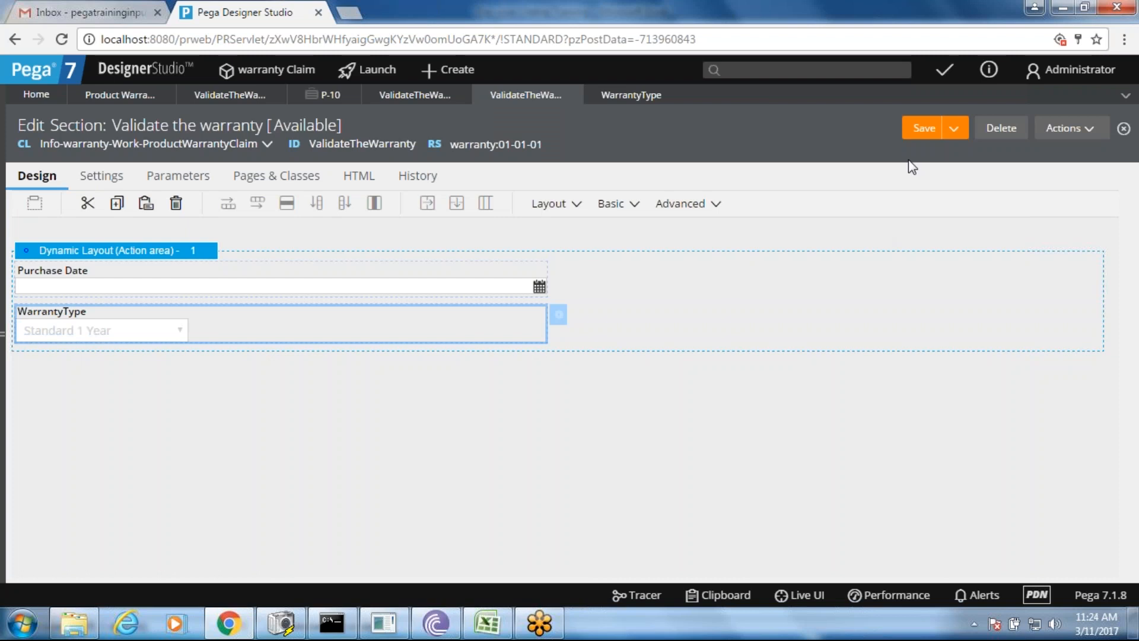
click(921, 129)
- Close the flow action editor, submit the connector properties and save the Validate the warranty flow
click(326, 94)
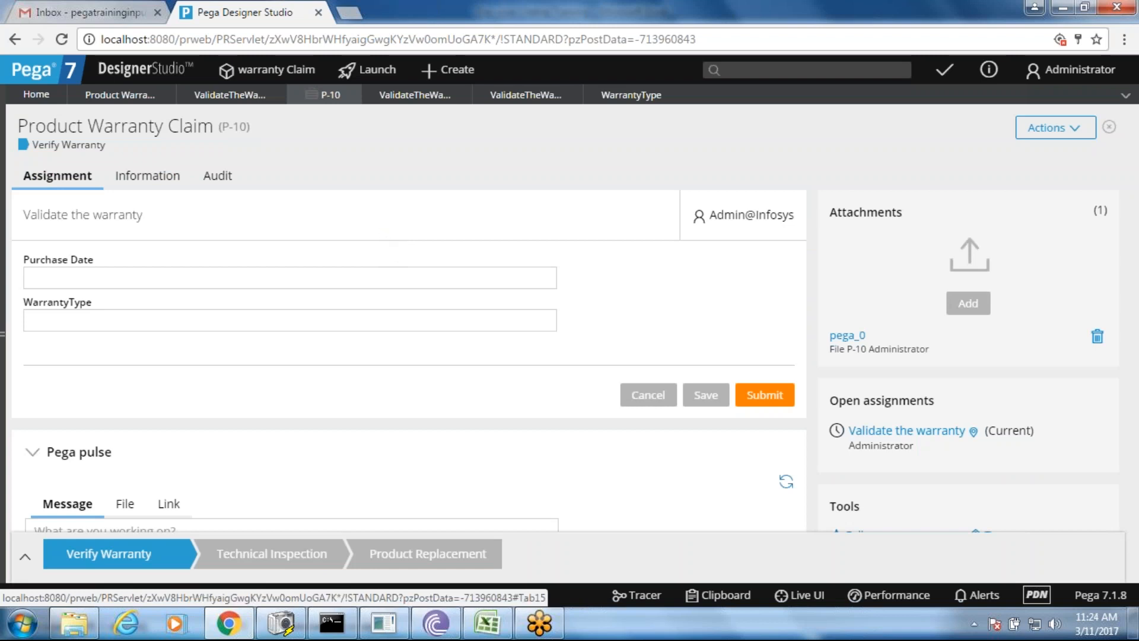
click(518, 97)
click(399, 95)
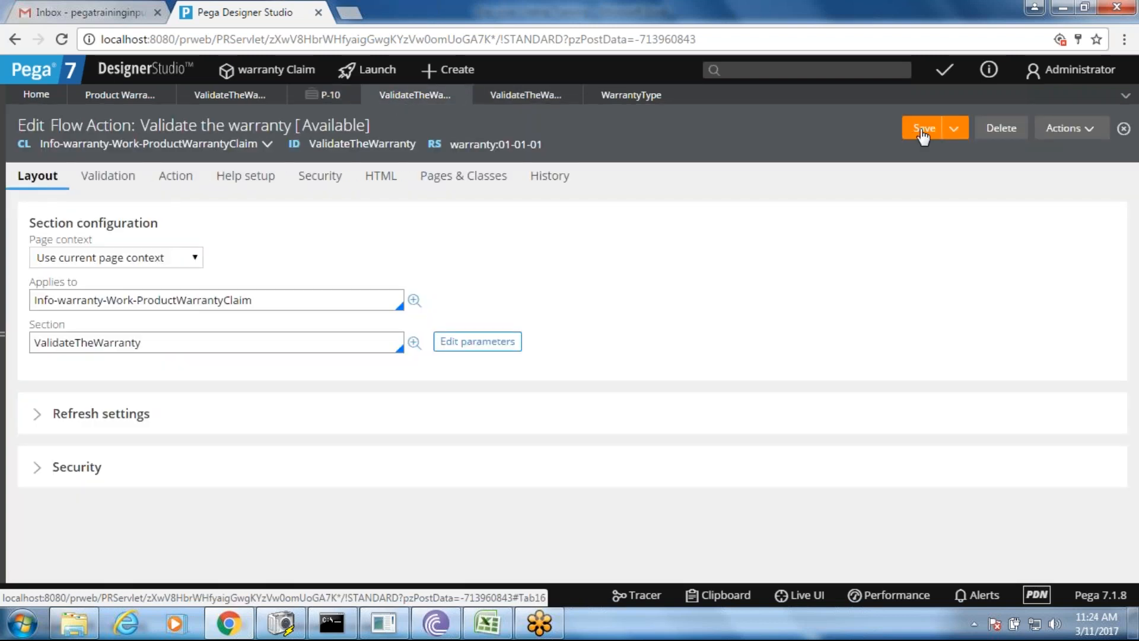
click(462, 96)
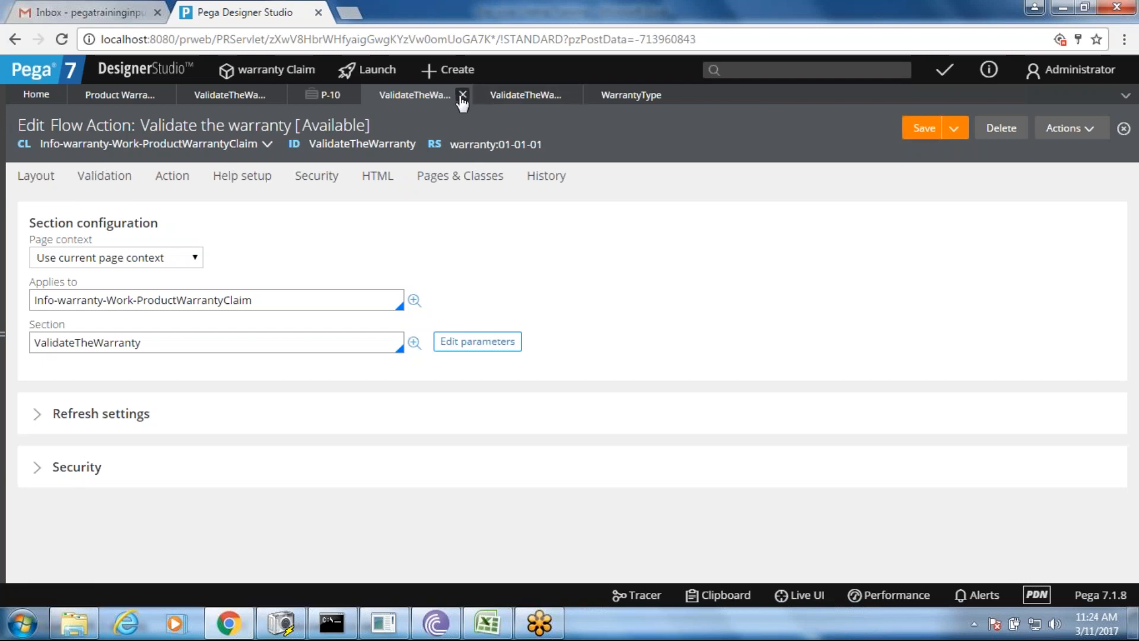
click(216, 99)
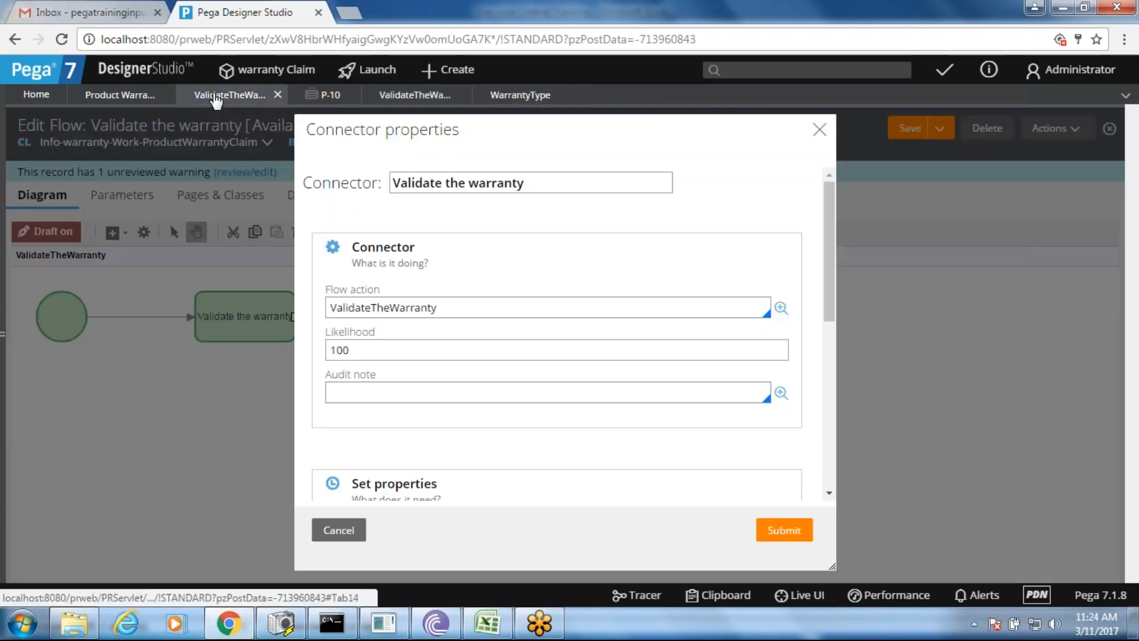
click(796, 526)
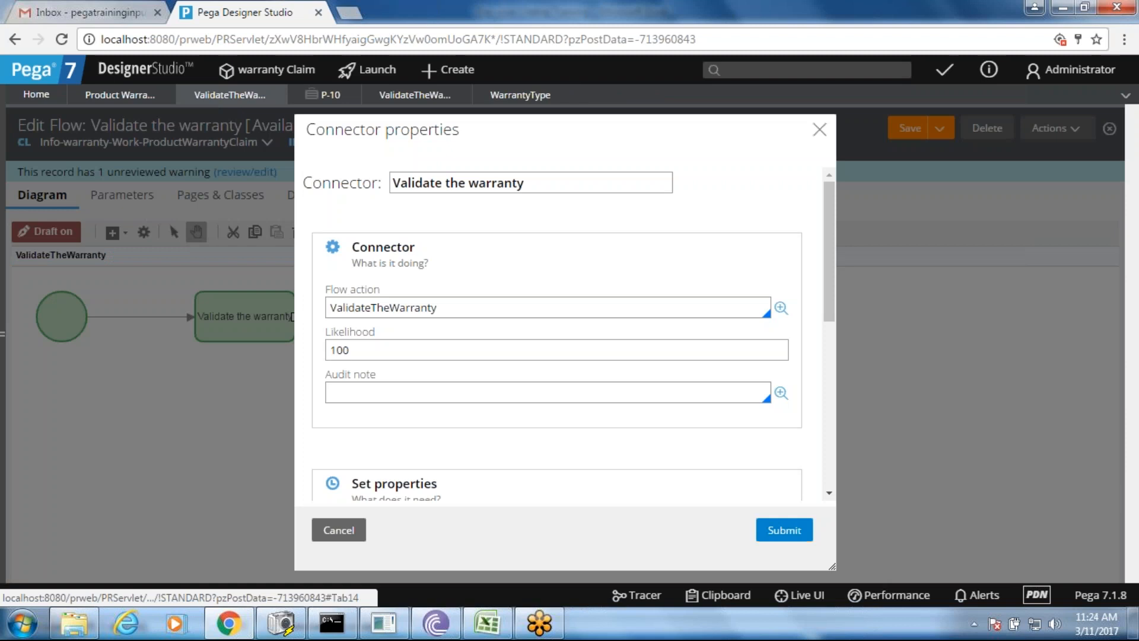
click(906, 130)
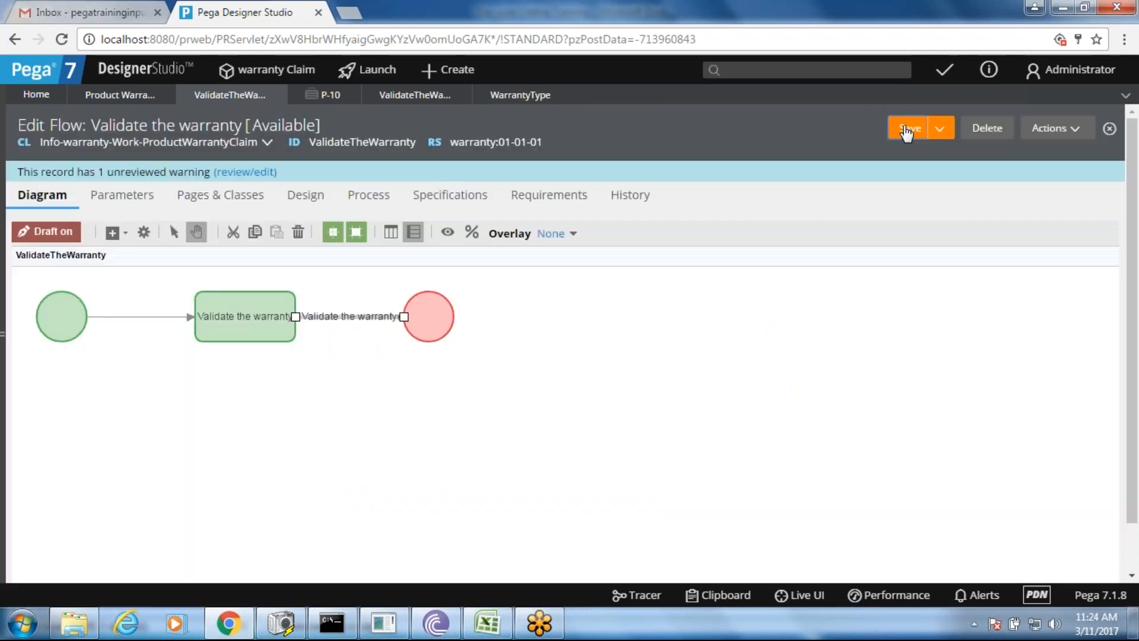
- Save the Product Warranty Claim case type and go back to claim P-10
click(134, 100)
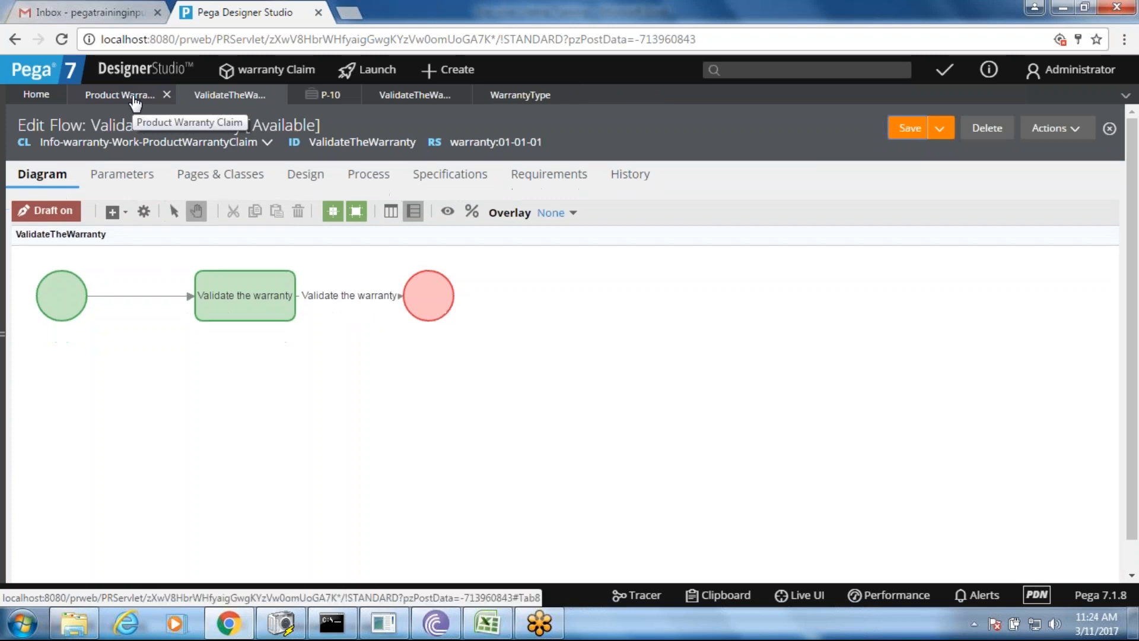
click(931, 128)
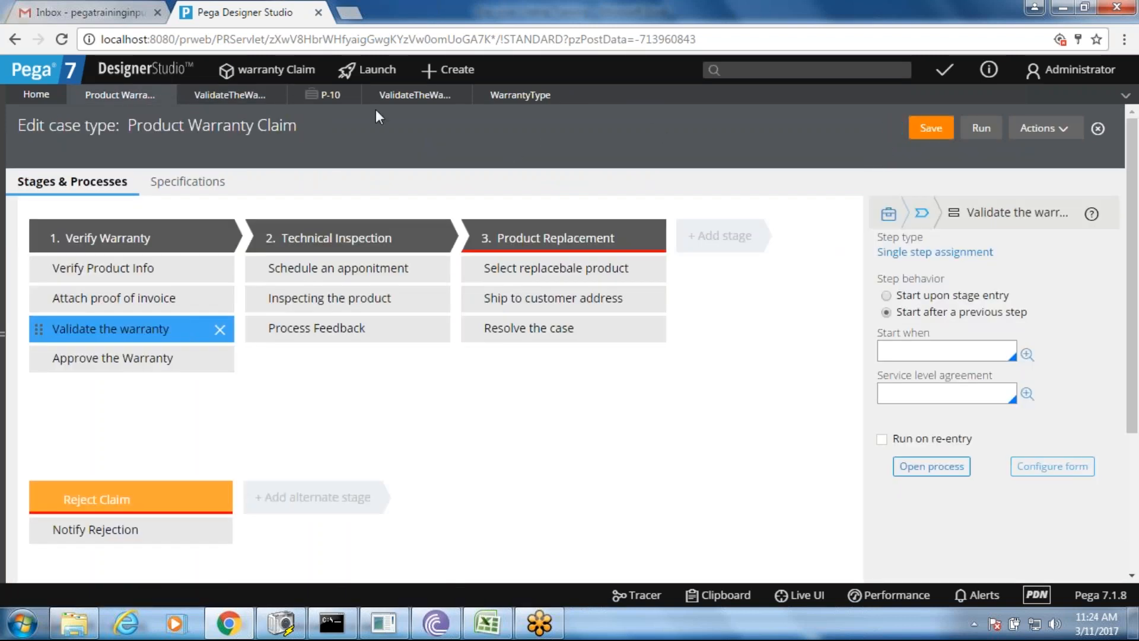
click(312, 104)
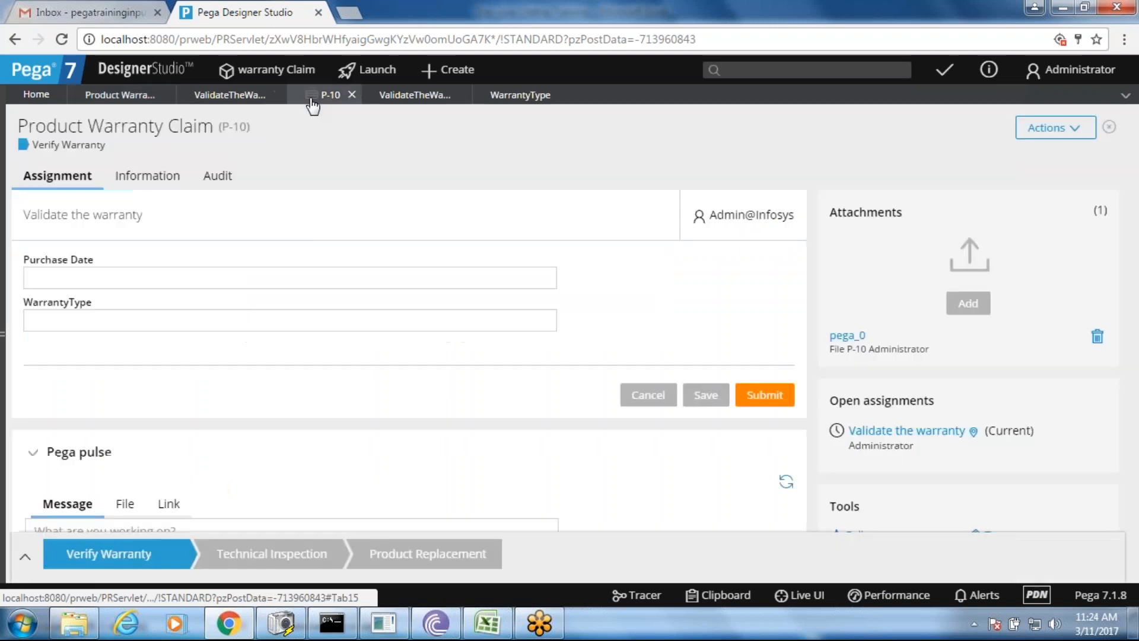
- Reload the P-10 claim form, confirm WarrantyType keeps Standard 1 Year, then open the WarrantyType property rule
right_click(366, 233)
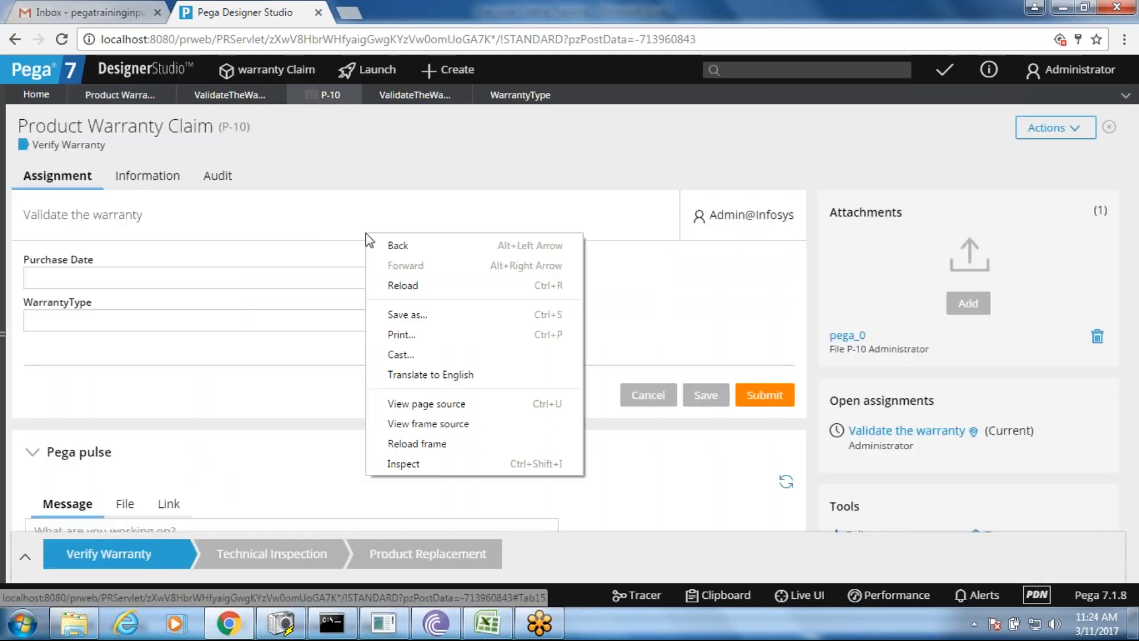
click(421, 287)
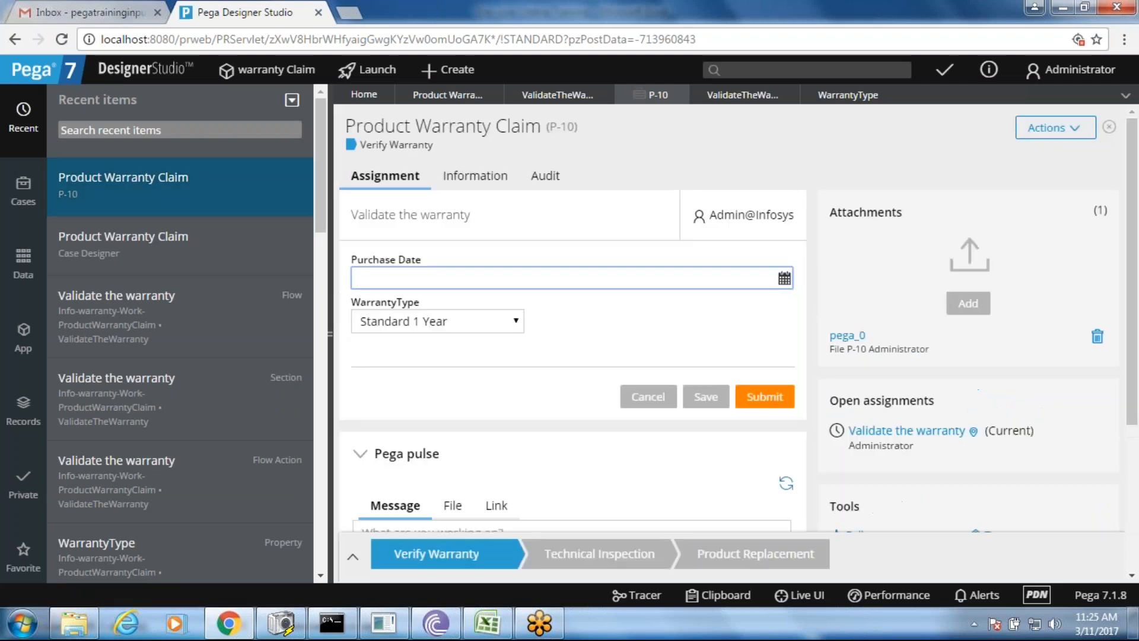
click(443, 323)
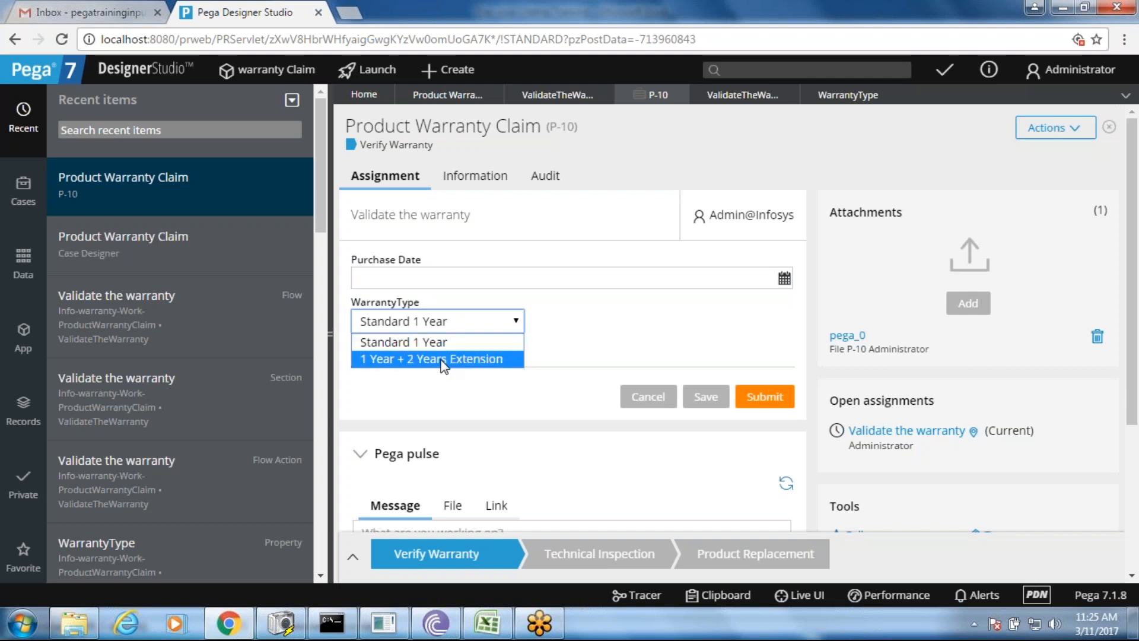
drag(332, 333, 300, 333)
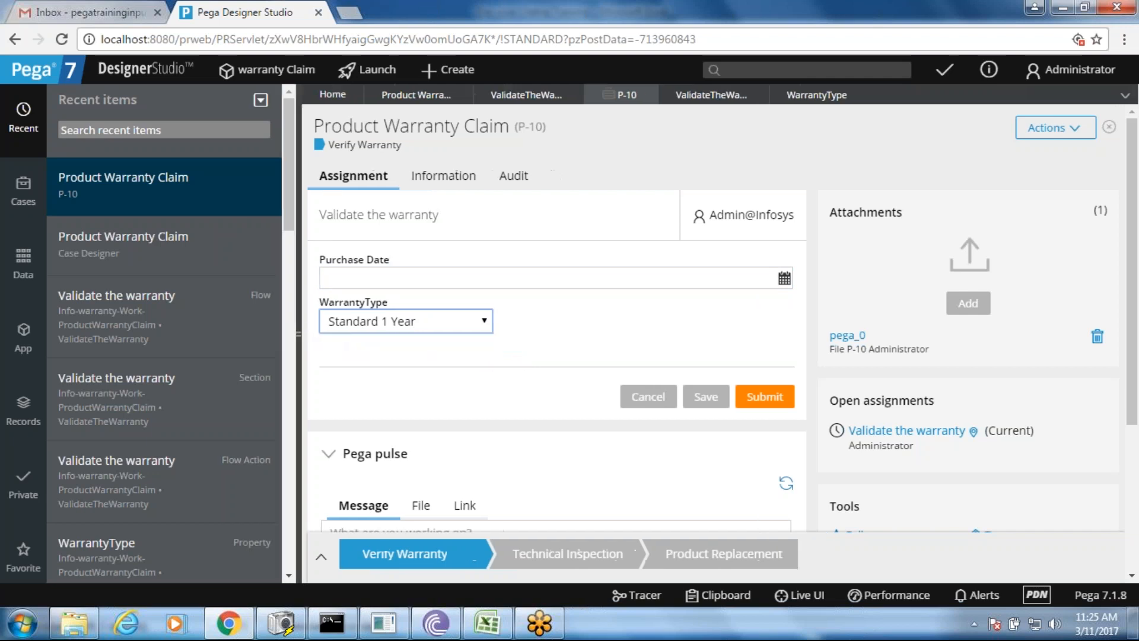
click(298, 333)
click(158, 325)
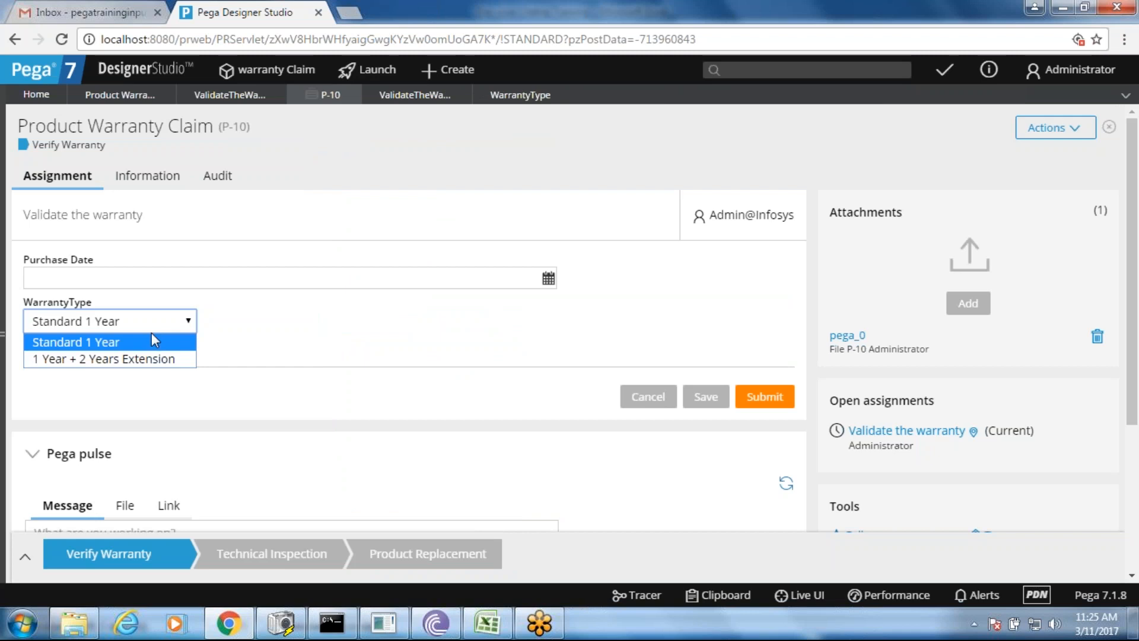
click(148, 341)
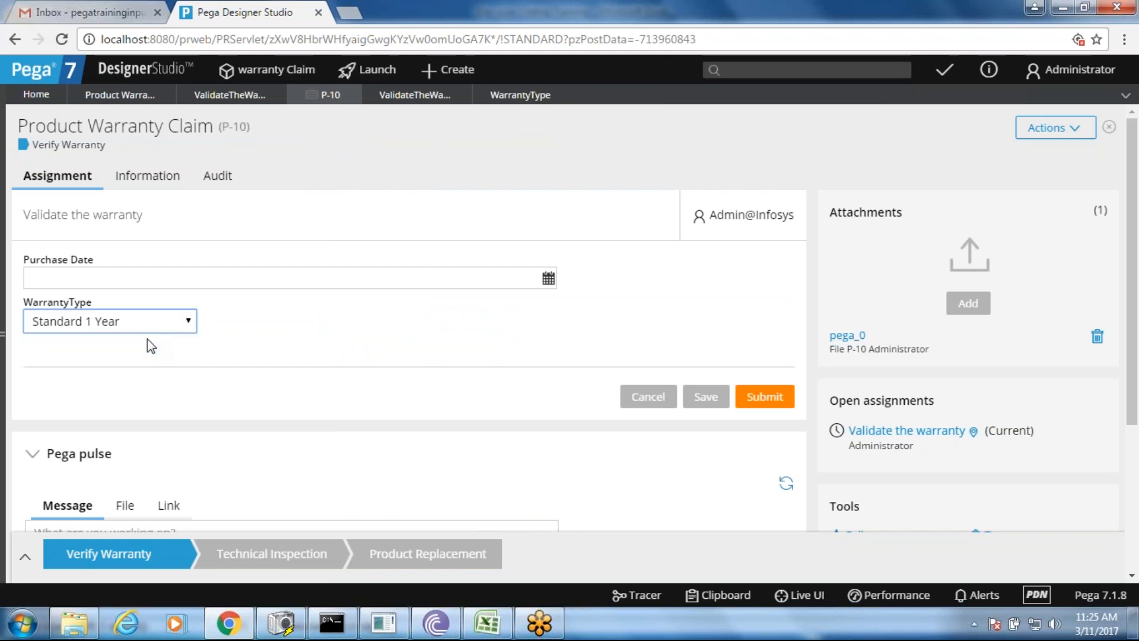
click(516, 96)
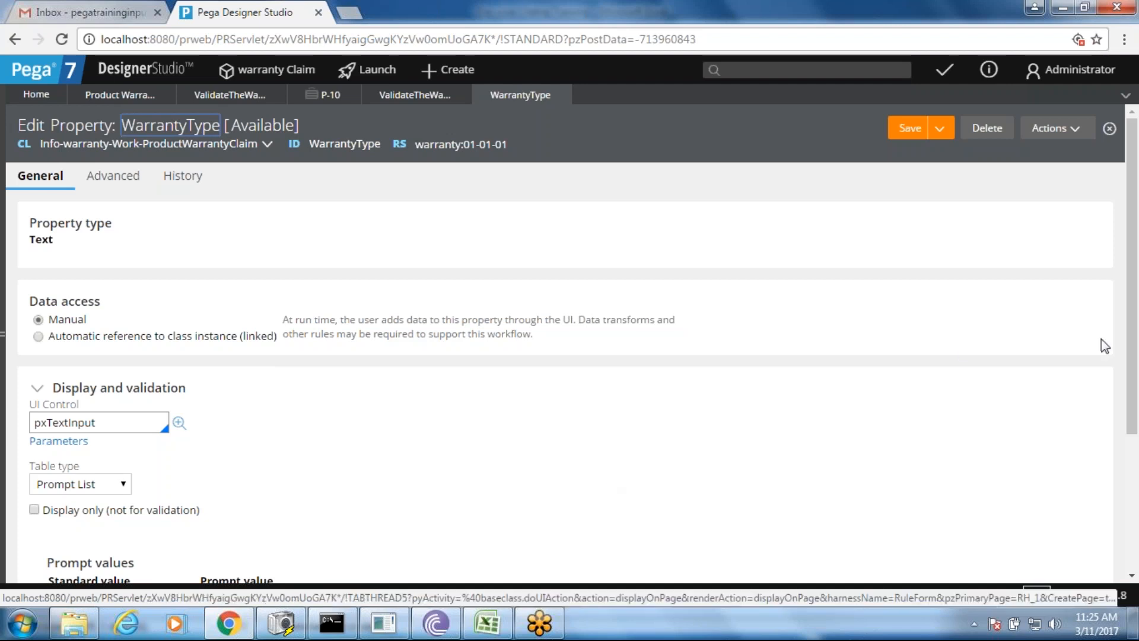
- Inspect the Standard and Extendened prompt values, then return to the Validate the warranty section editor
scroll(1134, 286, down, 3)
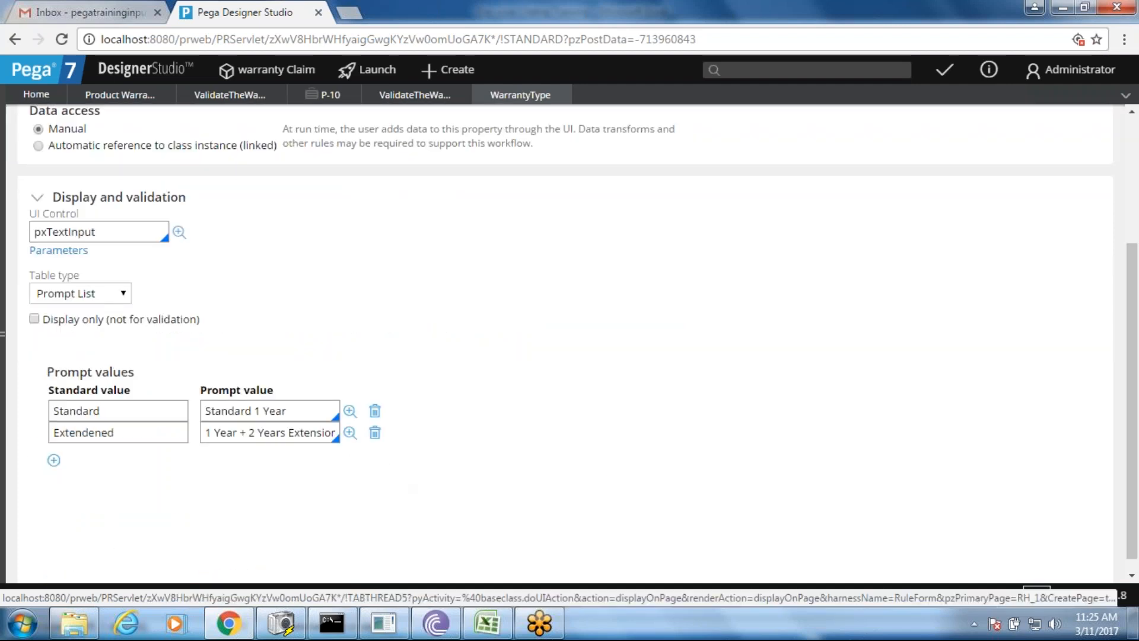
click(181, 418)
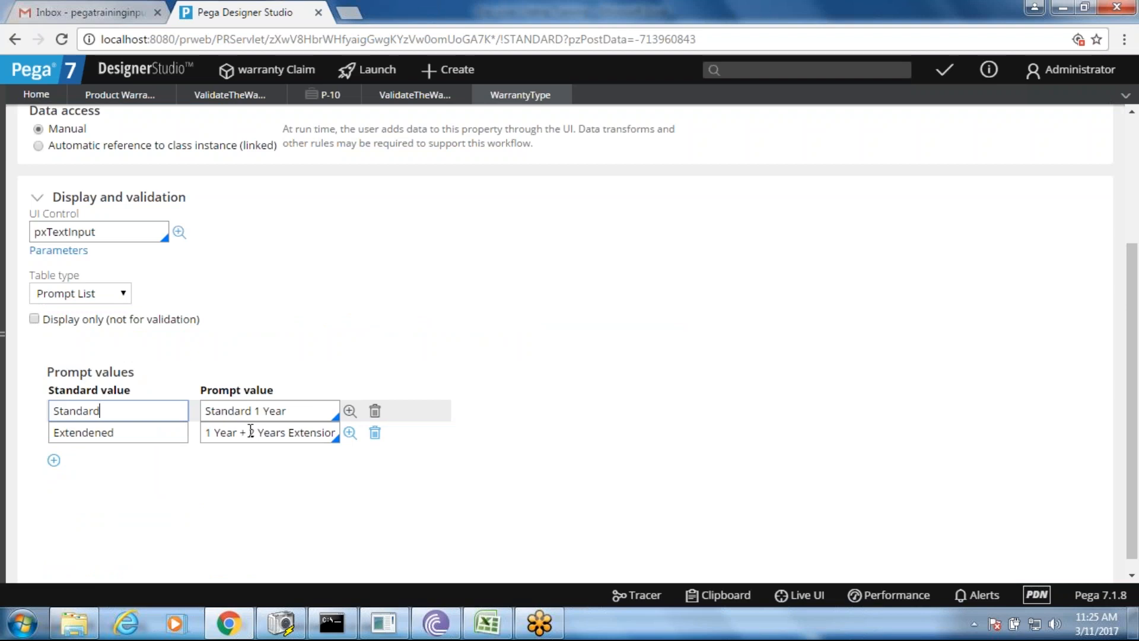
click(137, 430)
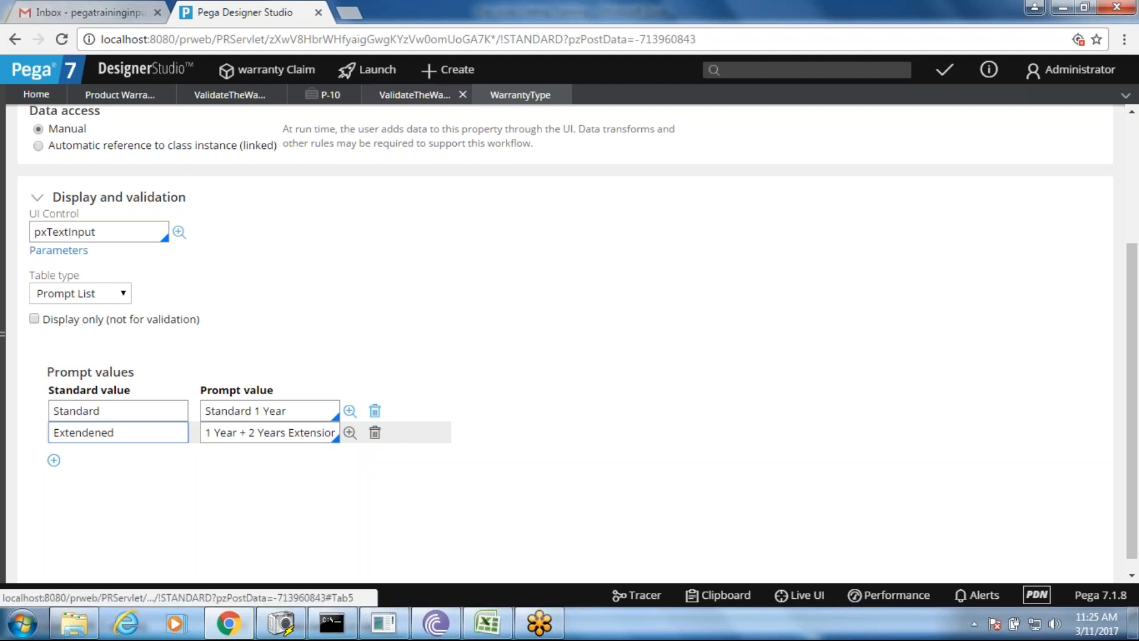
click(414, 94)
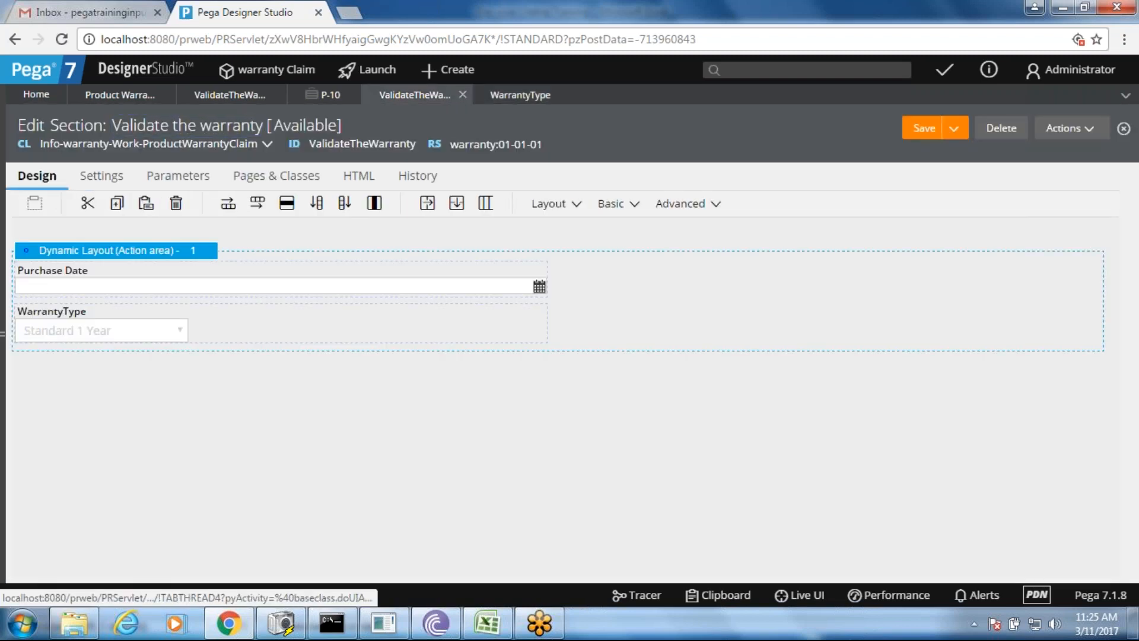
- Turn on the WarrantyType dropdown placeholder reading '--- Select Warranty Type ---' and submit the cell properties
click(104, 323)
double_click(104, 323)
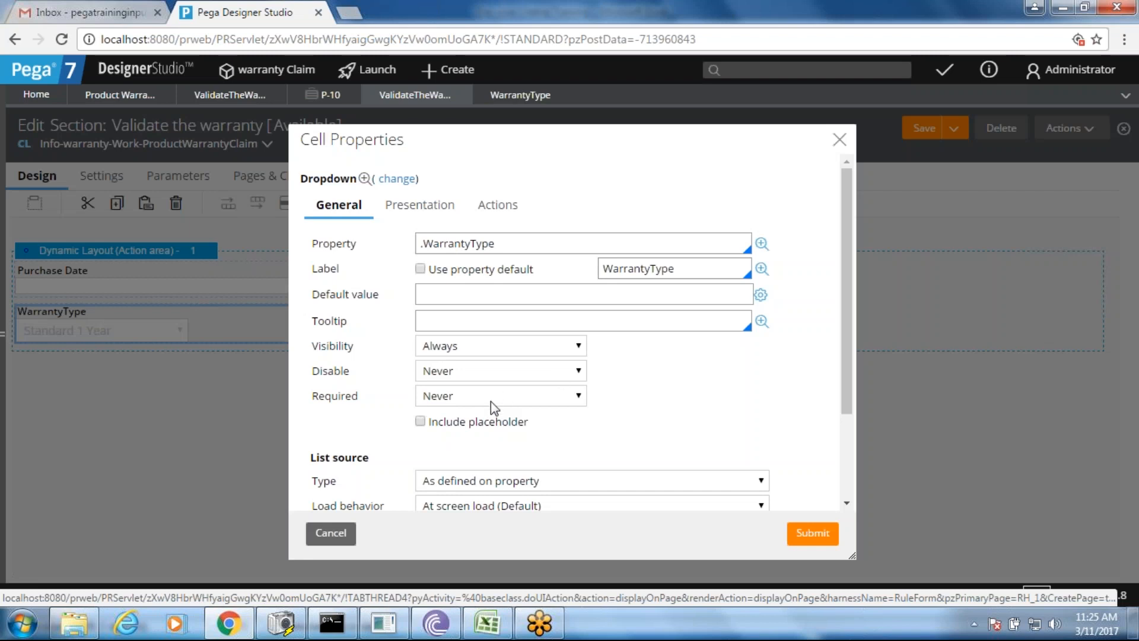
click(444, 423)
click(608, 422)
text(--- Select)
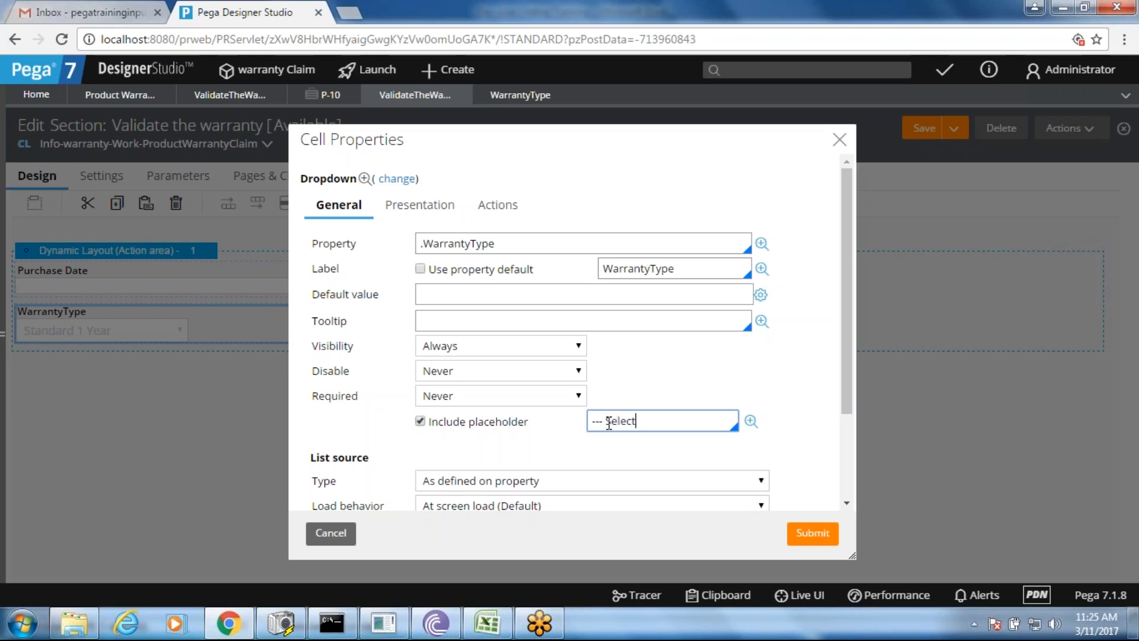
text( Warranty Type ---)
click(812, 533)
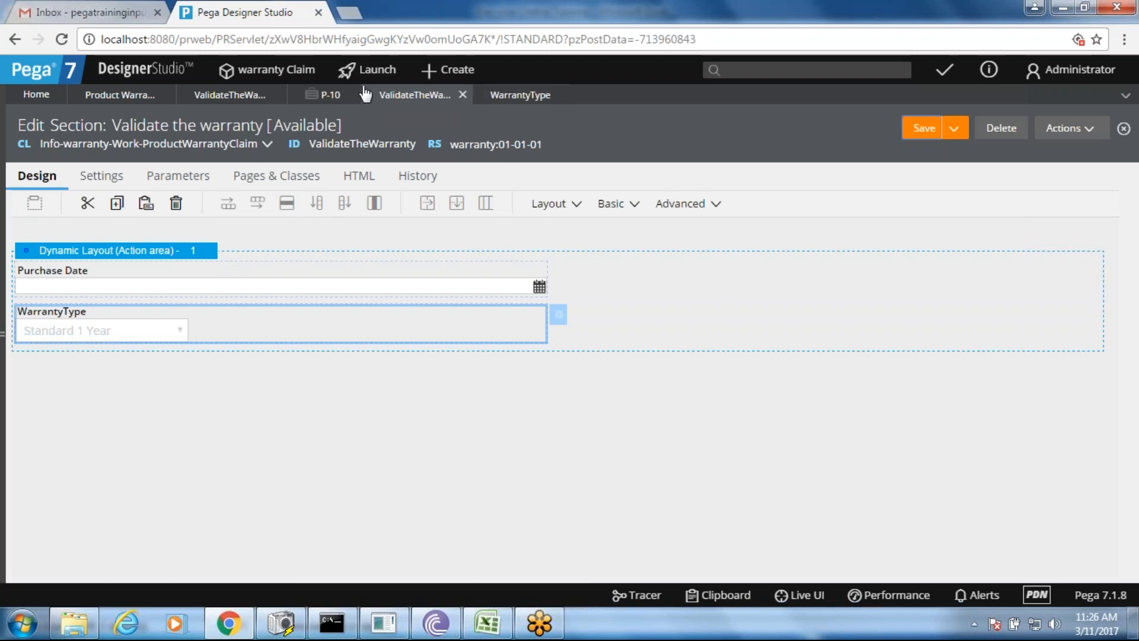
- Reload the P-10 claim case page to pick up the section changes
click(328, 96)
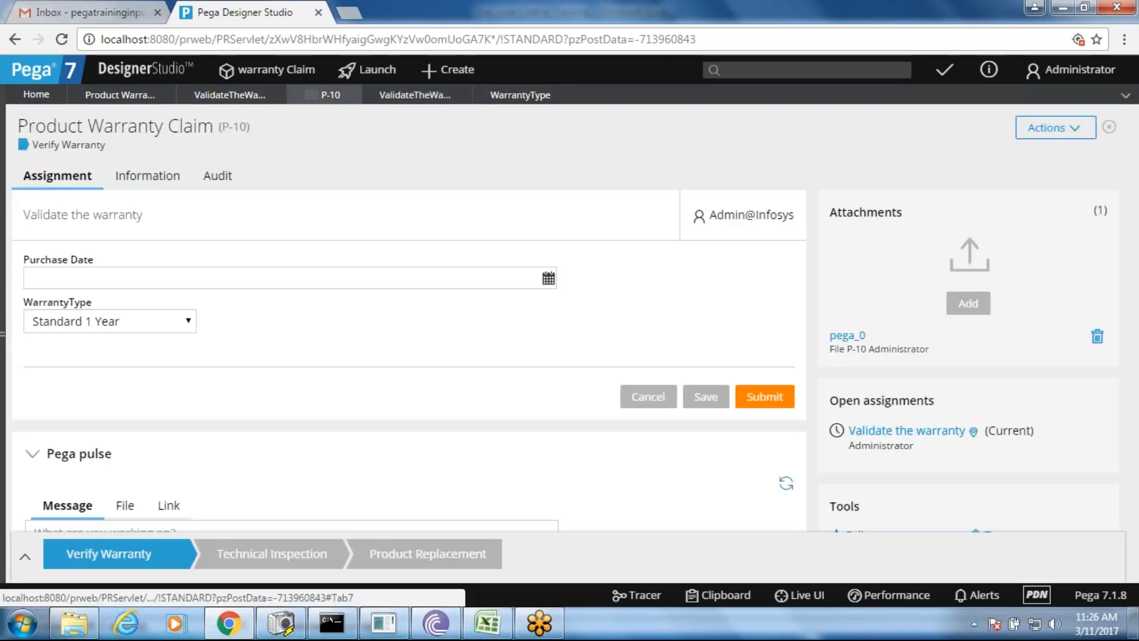
right_click(437, 272)
click(455, 257)
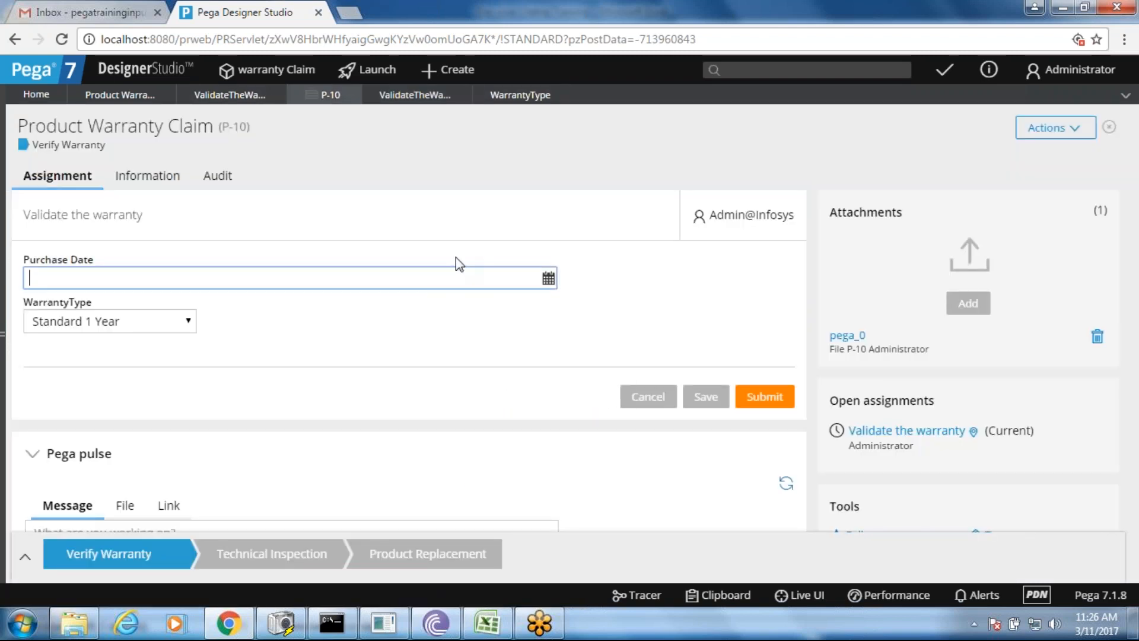
right_click(456, 258)
click(492, 309)
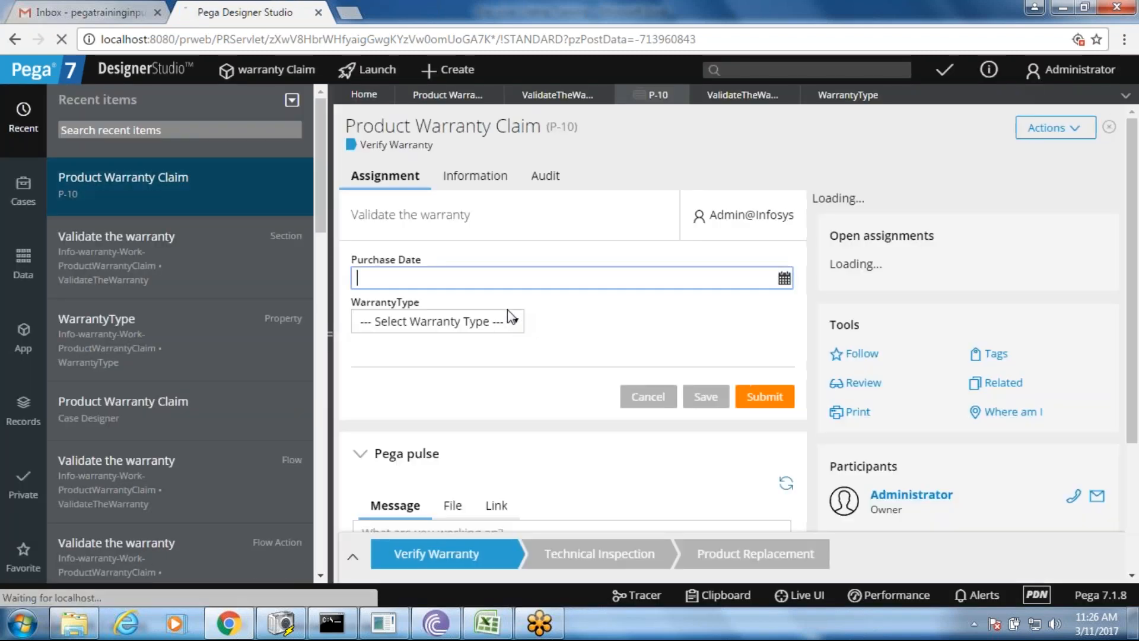
- Confirm the WarrantyType list shows the select placeholder and choose Standard 1 Year
click(470, 318)
click(471, 318)
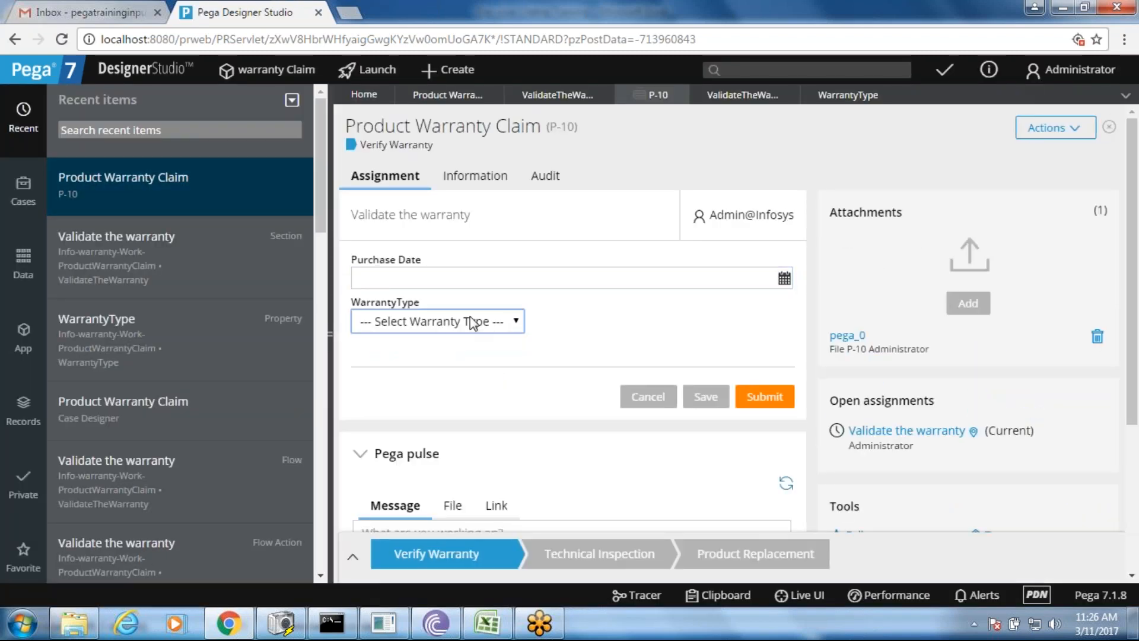
click(477, 321)
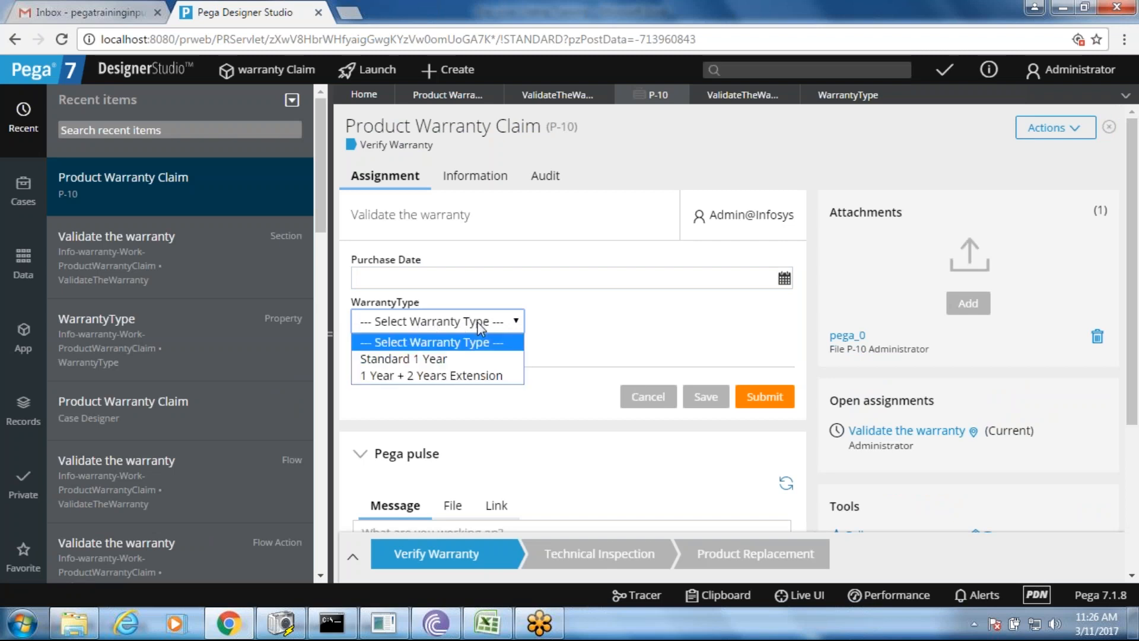
click(449, 361)
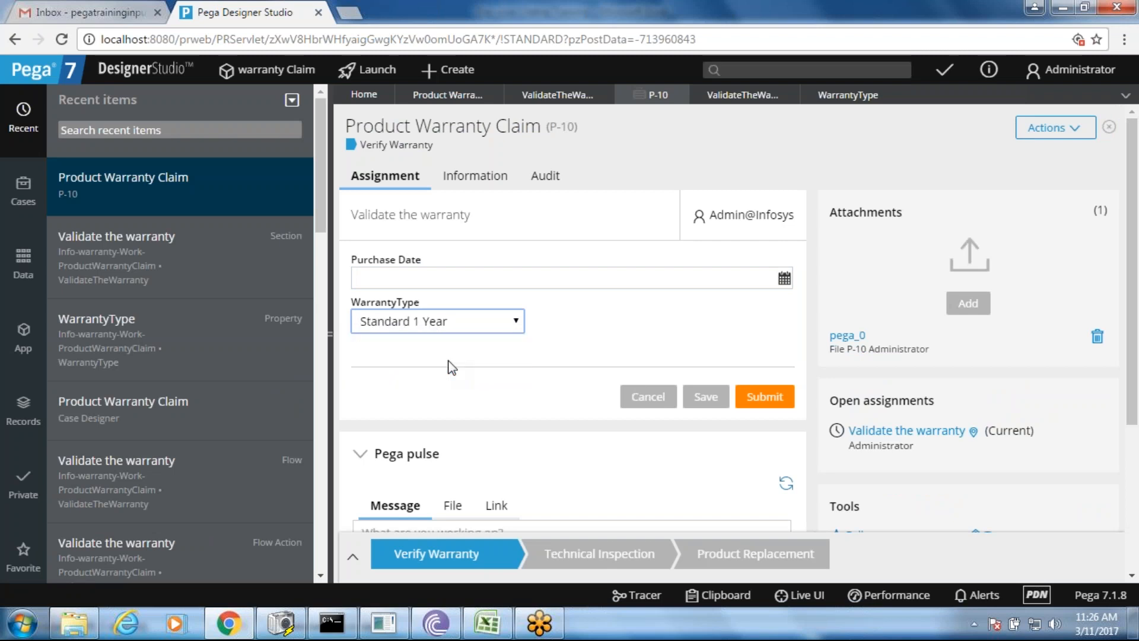
- Close the P-10 case, discarding its unsaved changes
click(329, 313)
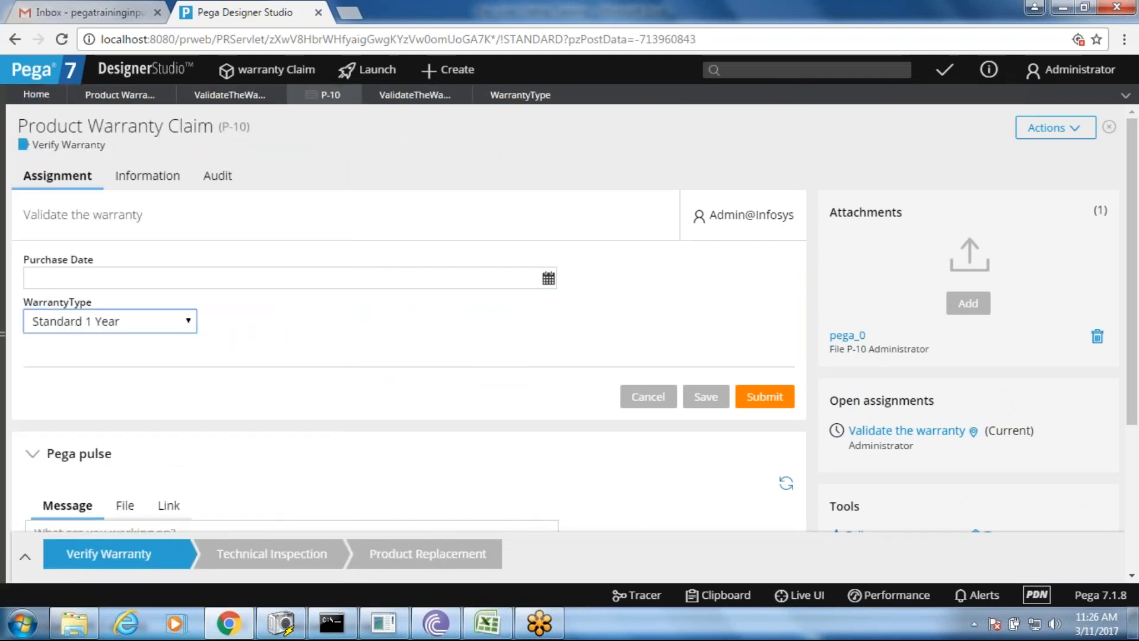
click(352, 96)
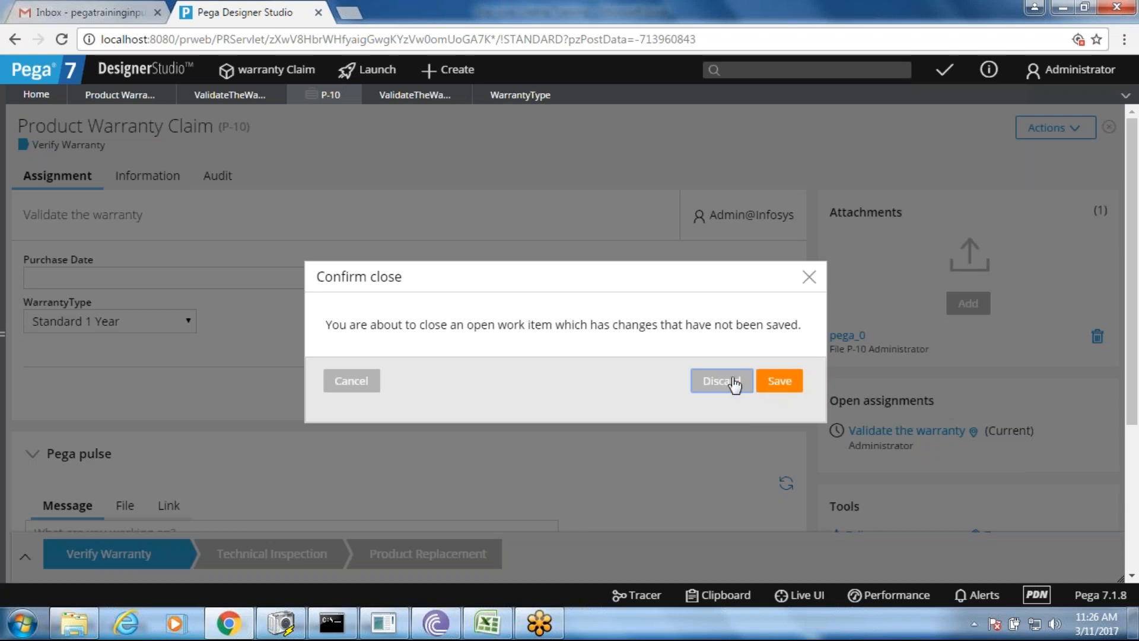
click(734, 386)
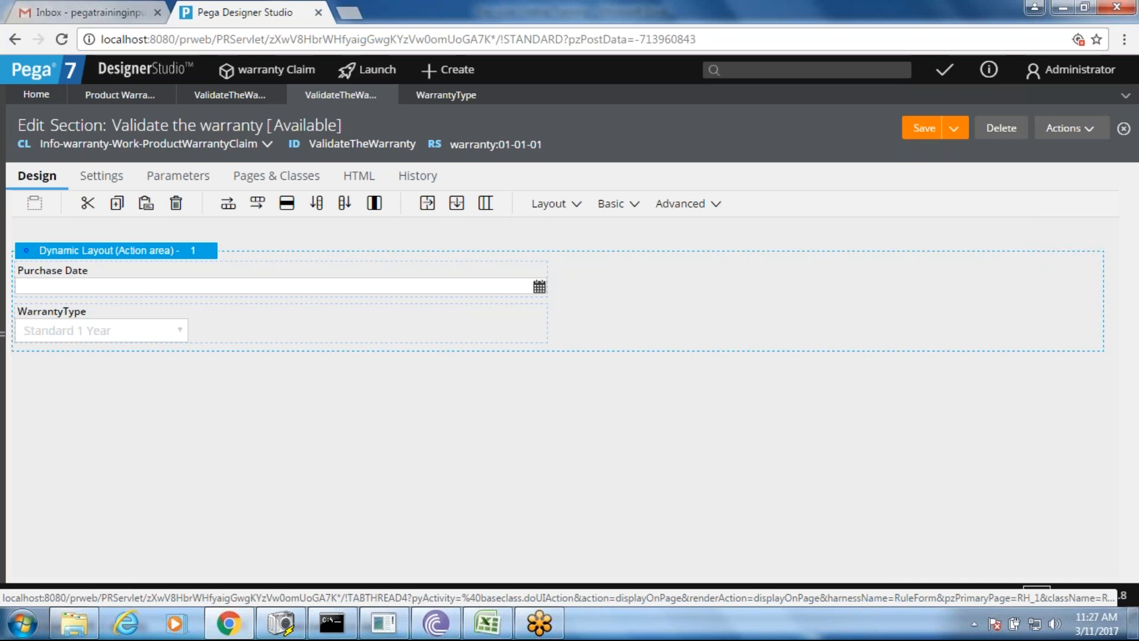
- Close the Validate the warranty flow, section and WarrantyType property tabs
click(206, 97)
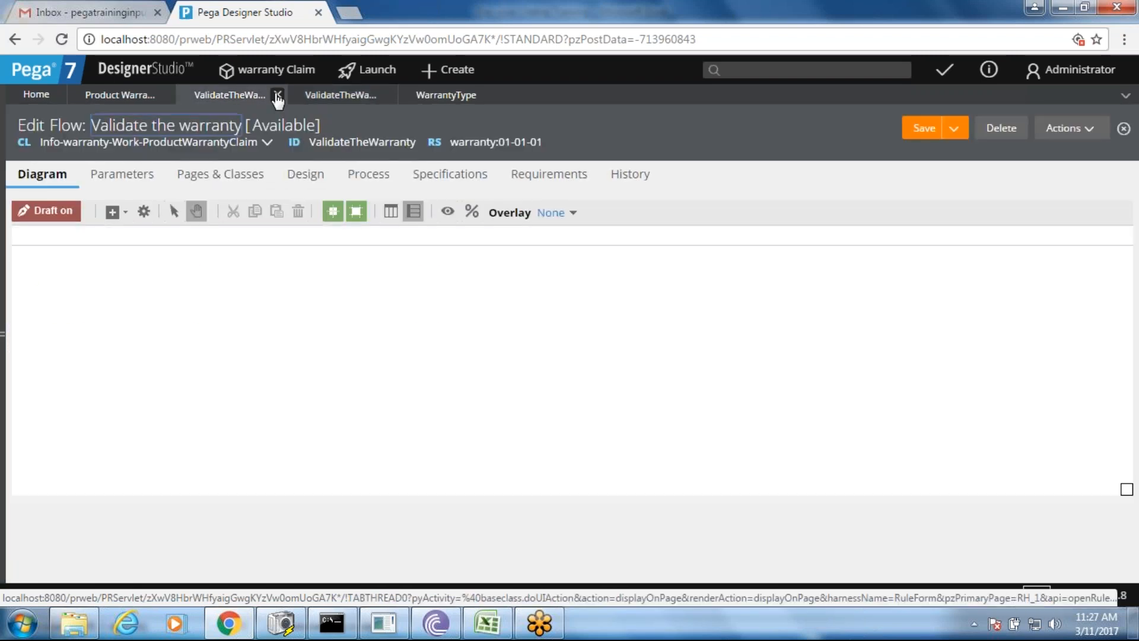
click(277, 95)
click(278, 95)
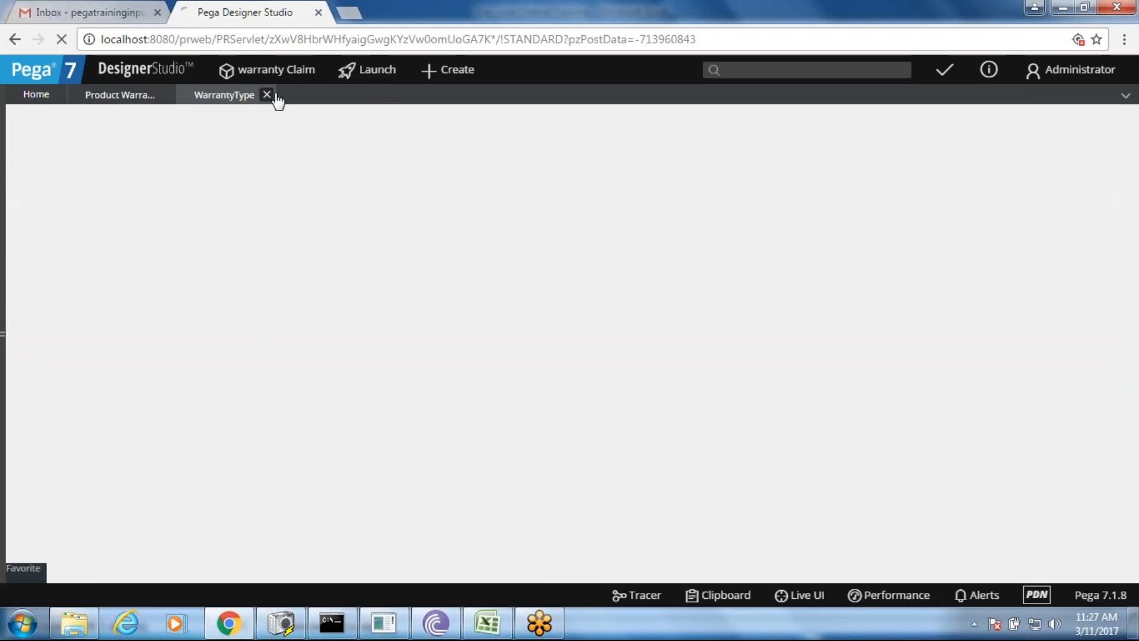
click(275, 95)
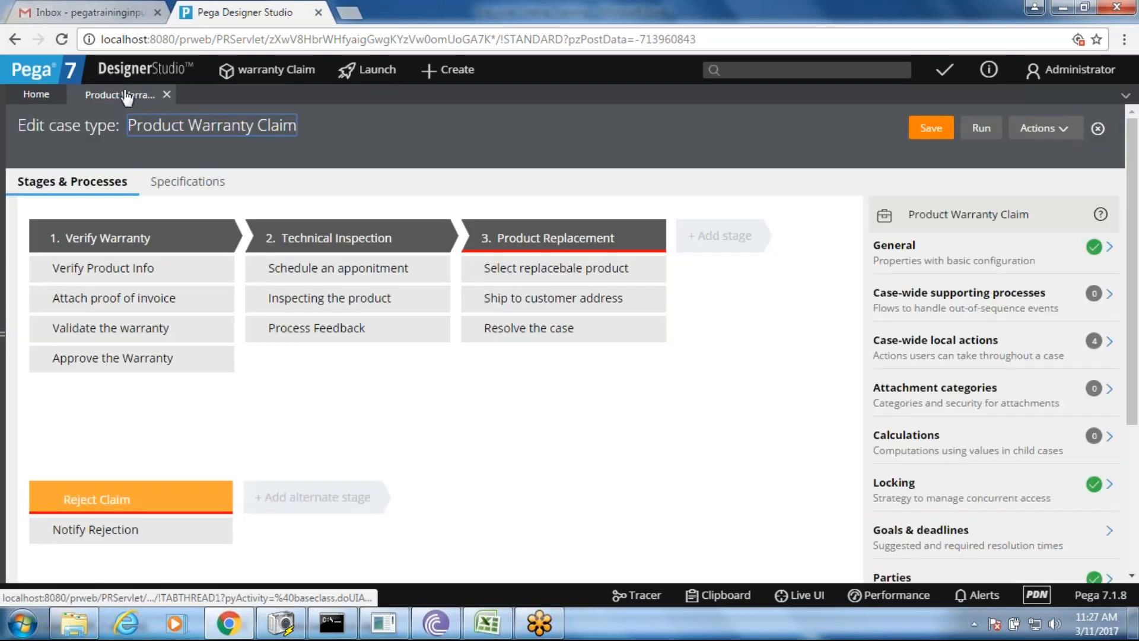
- Open the ProcessFeedback section via its flow and flow action, selecting Technician Feedback and Resolution cells
click(350, 334)
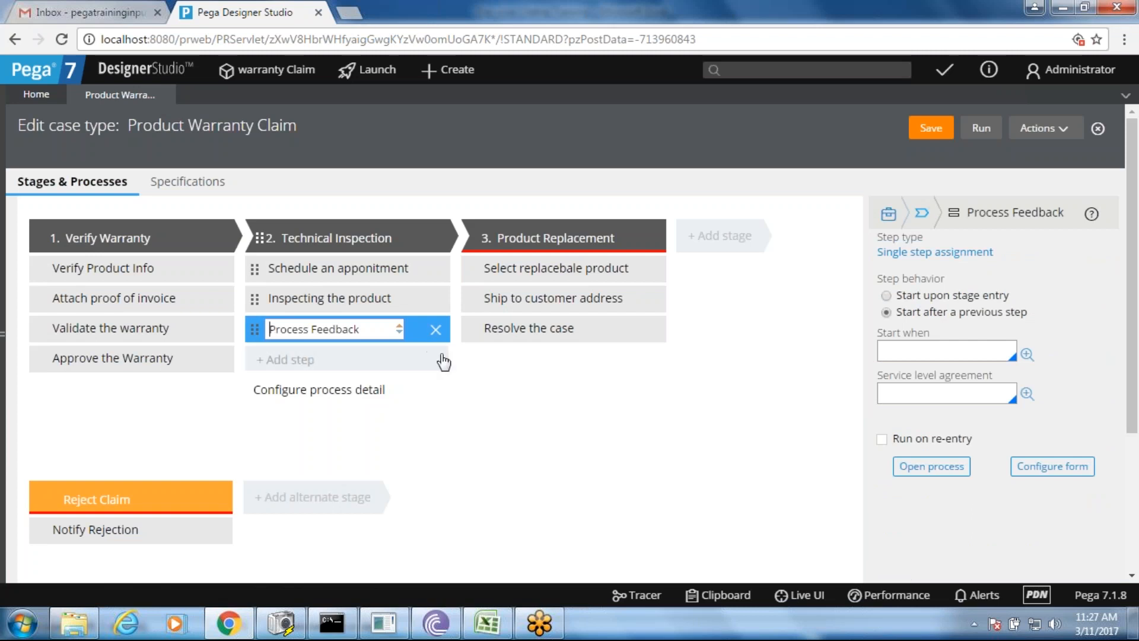
click(912, 469)
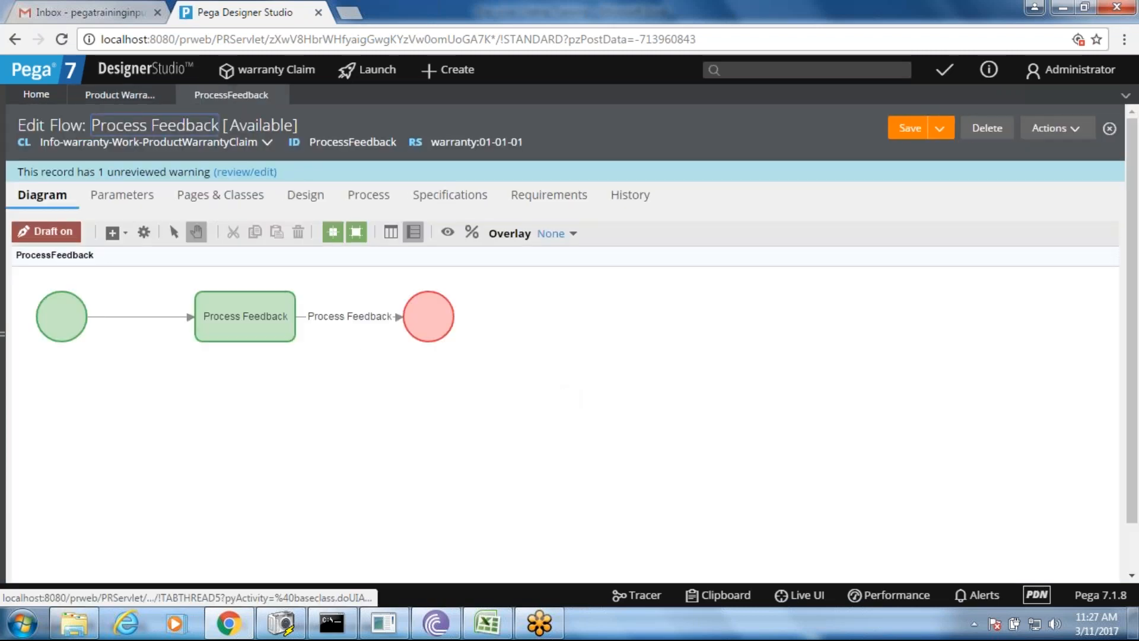
double_click(366, 318)
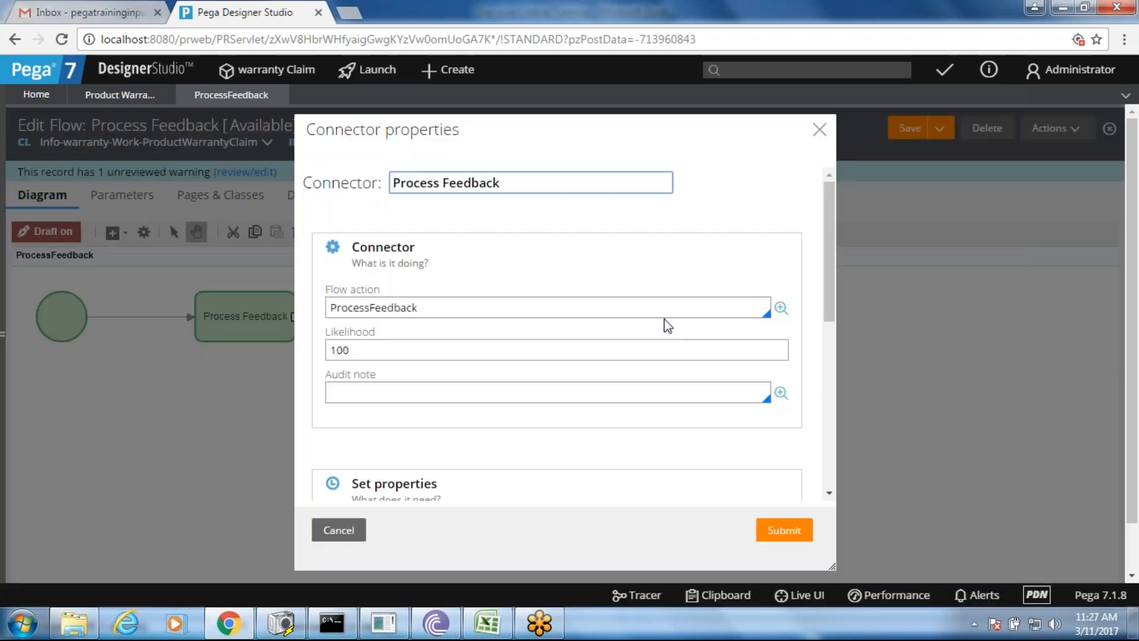
click(780, 308)
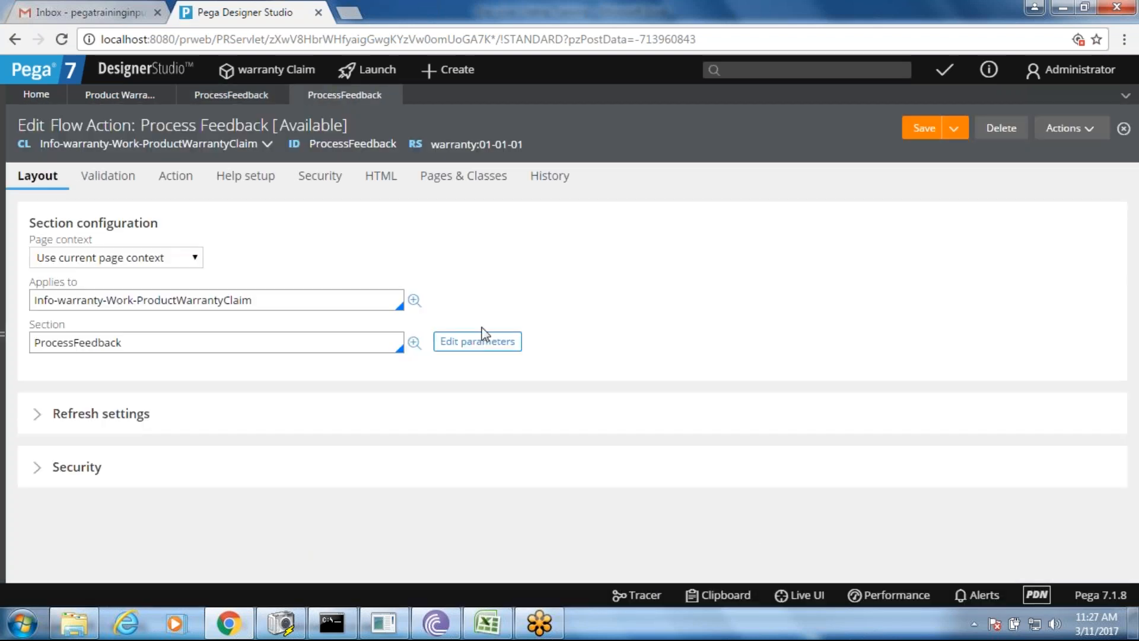
click(414, 343)
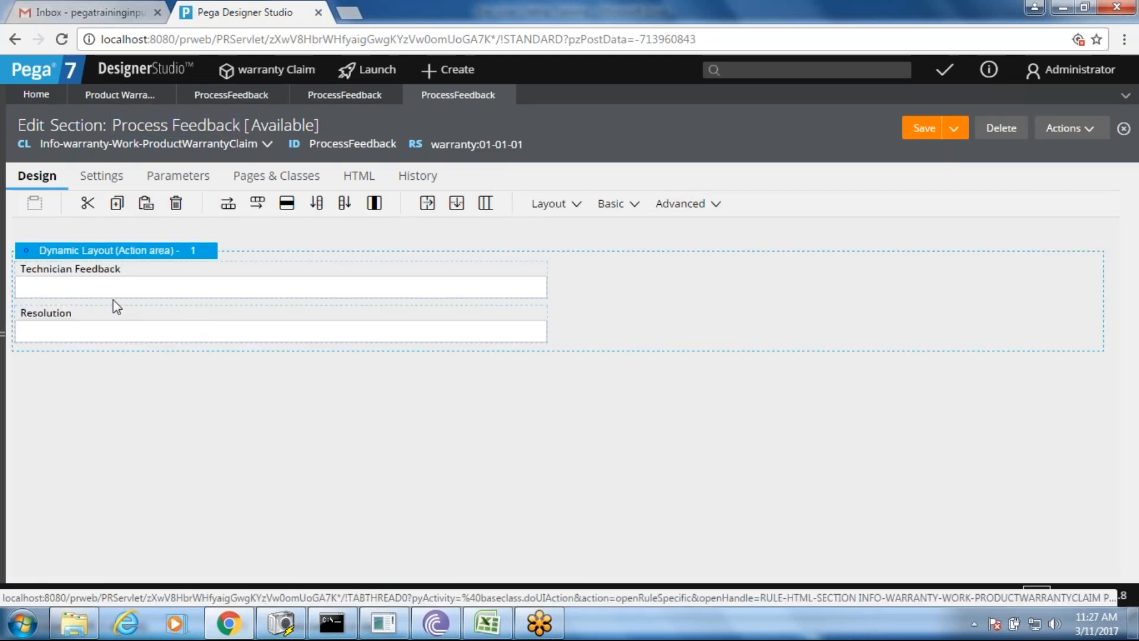
click(108, 296)
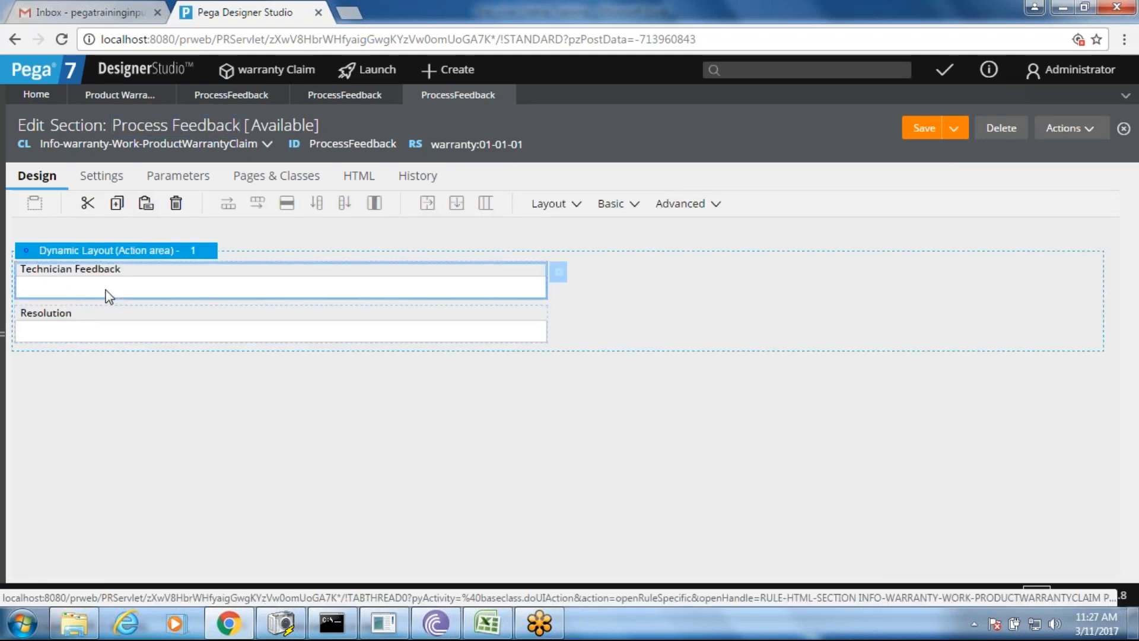
click(87, 332)
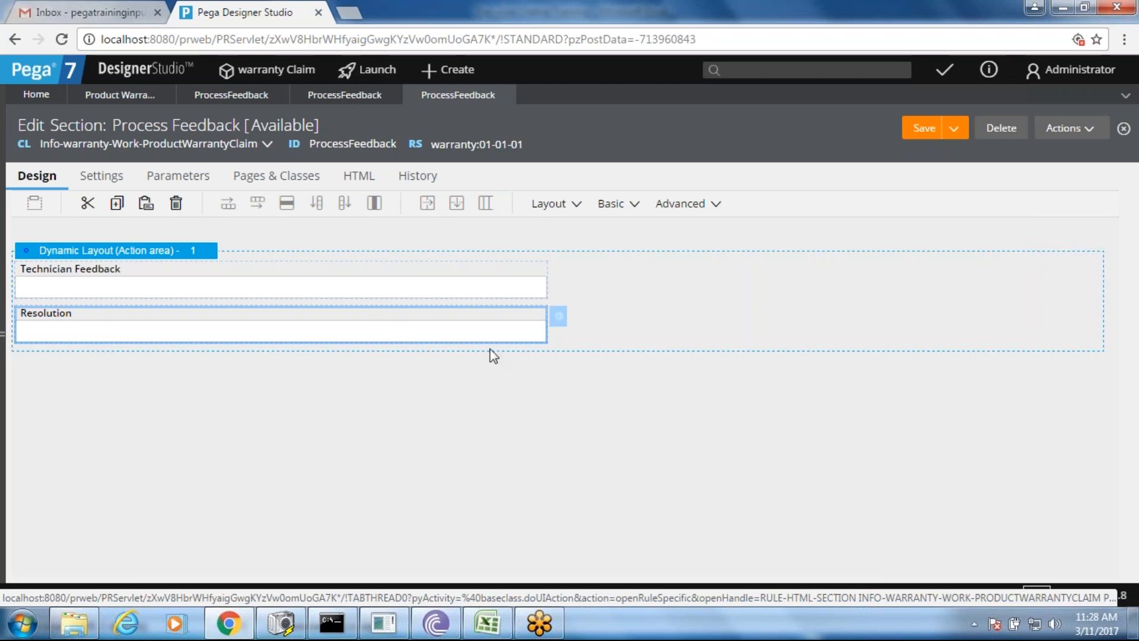
- Change the Resolution cell's control to Radio buttons and open the Resolution property rule
click(558, 316)
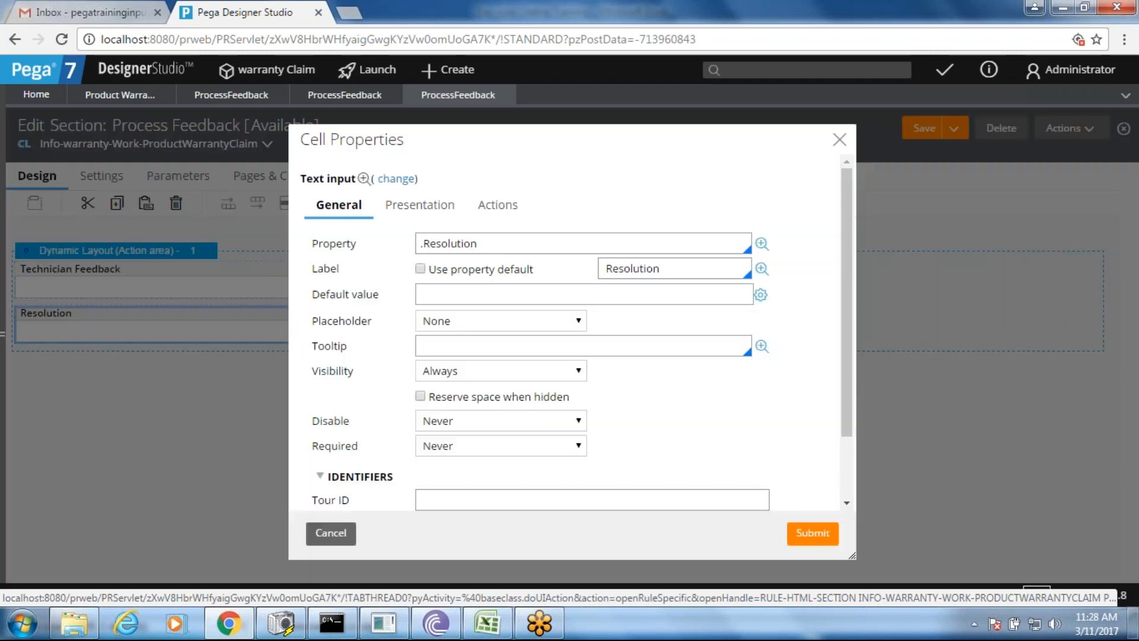
click(562, 247)
click(401, 181)
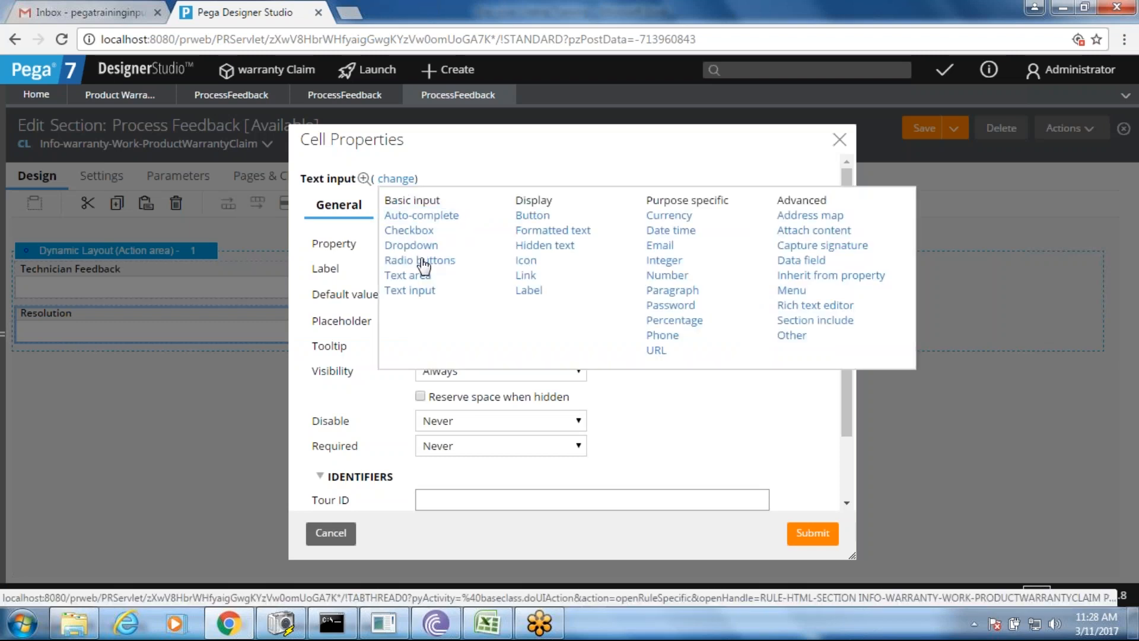
click(421, 261)
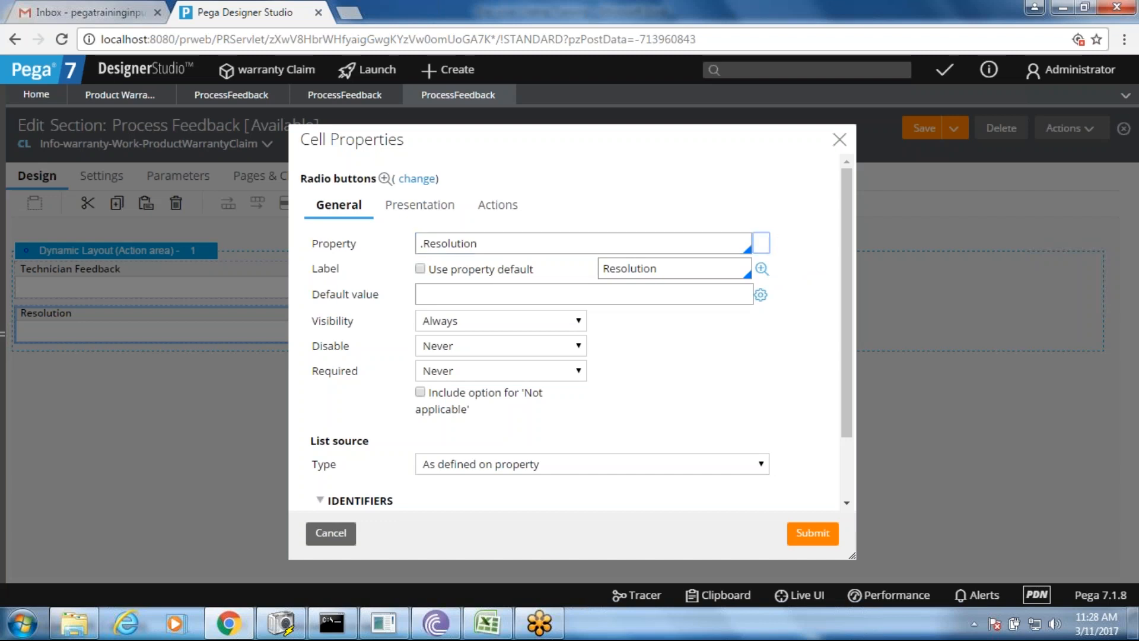
click(761, 244)
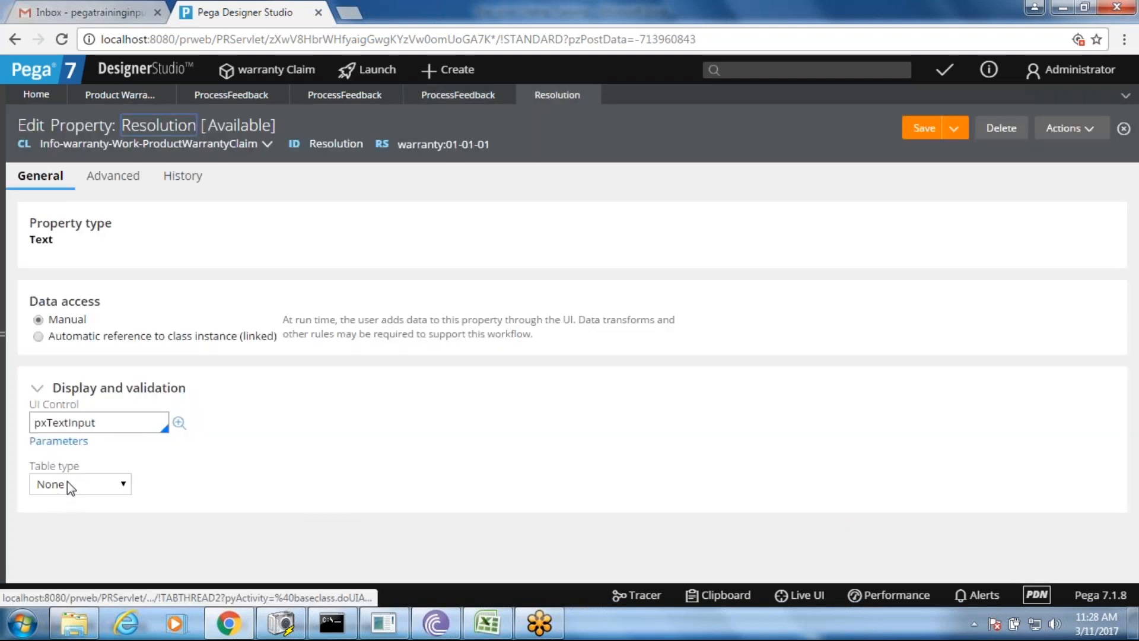
- Set the Resolution property's table type to Local List with first value 'Fixed the Problem'
click(67, 481)
click(70, 520)
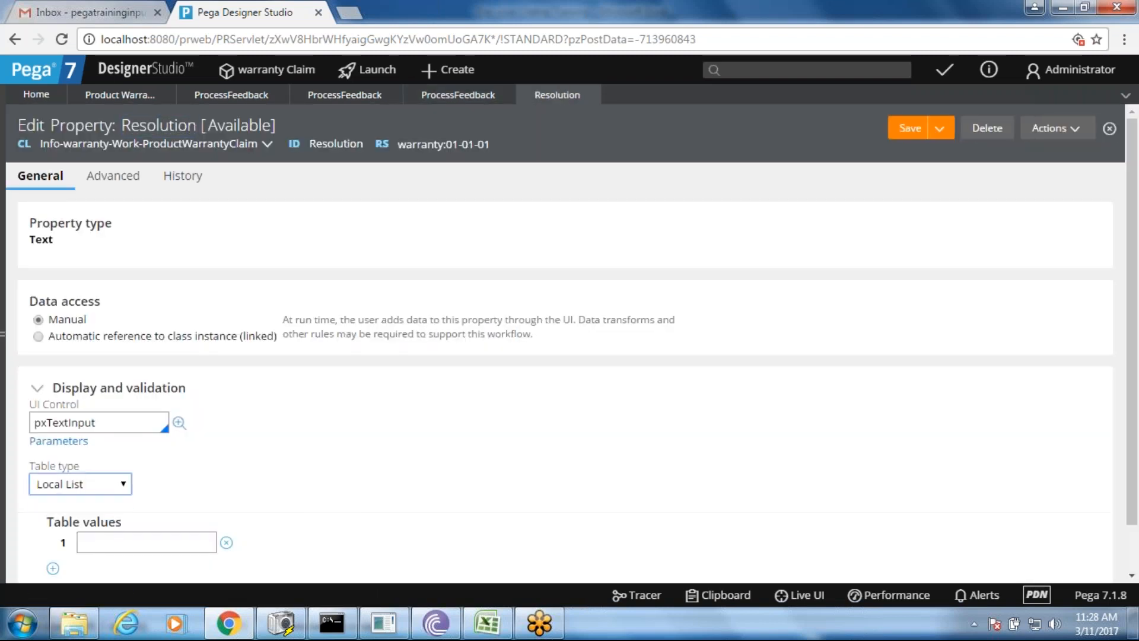
click(134, 537)
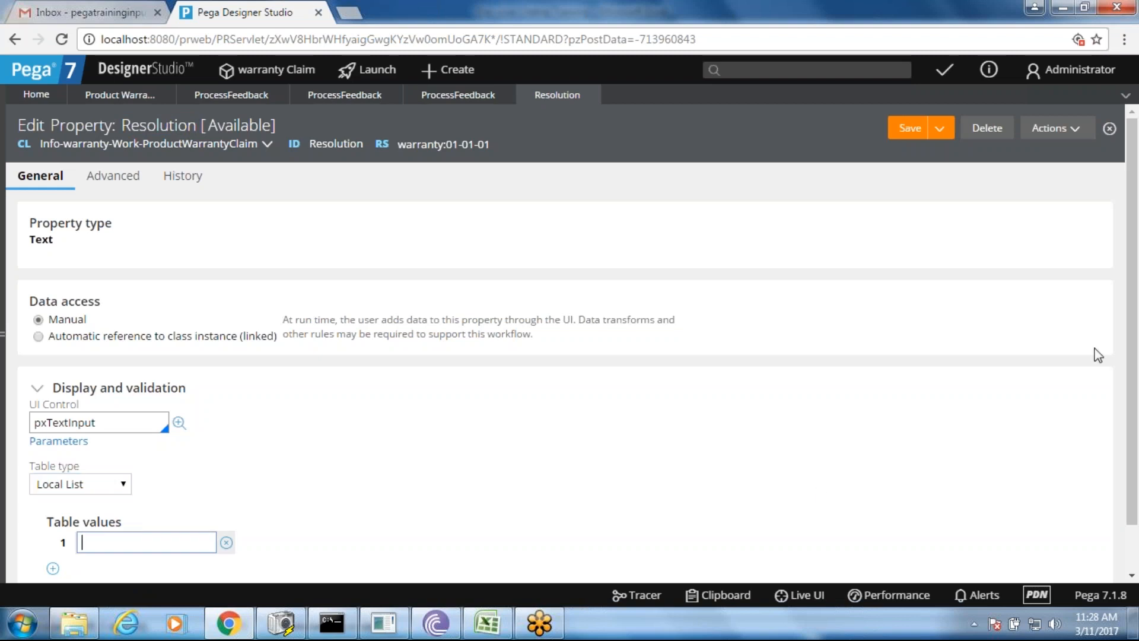
scroll(1134, 324, down, 2)
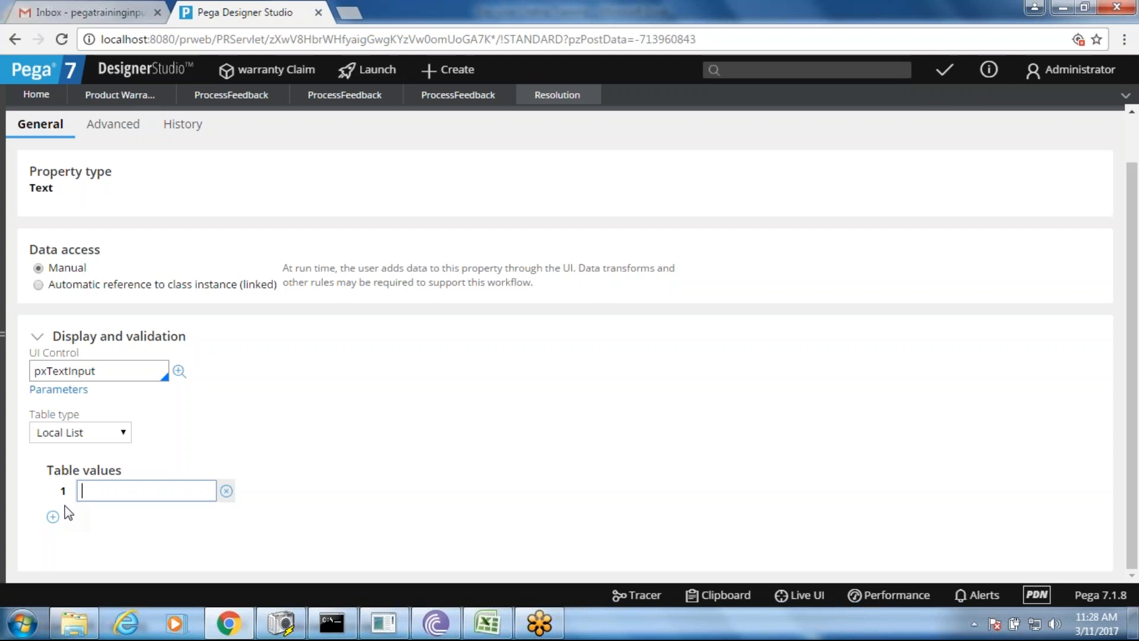
text(Fixed the Problem)
- Add 'Replace the Product' as a second list value and save the property
click(53, 517)
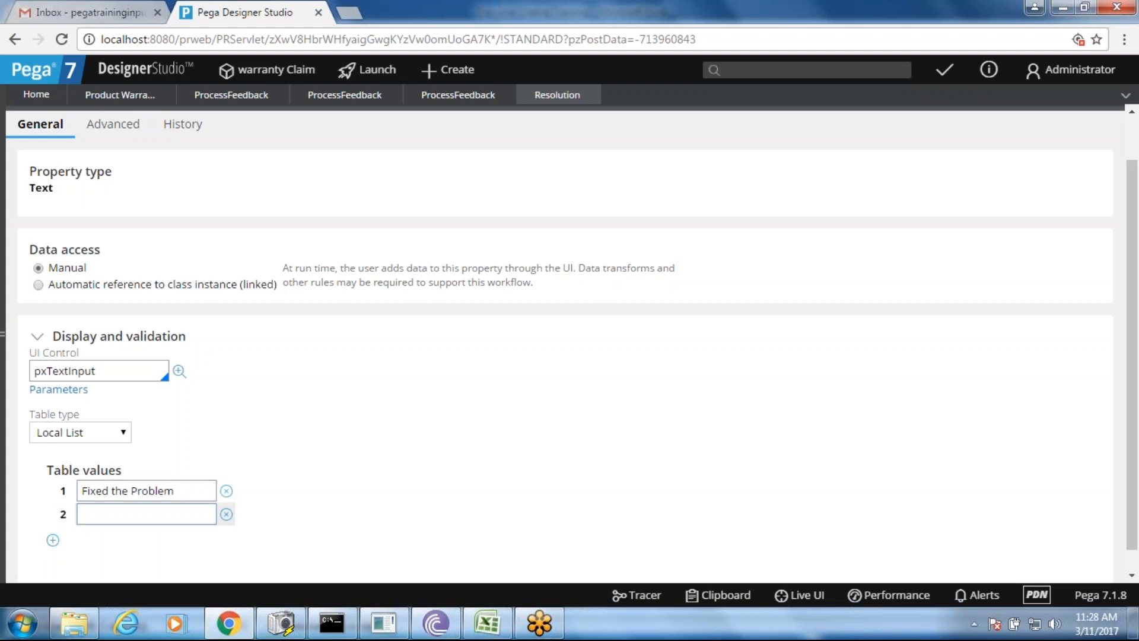
text(Replace the Product)
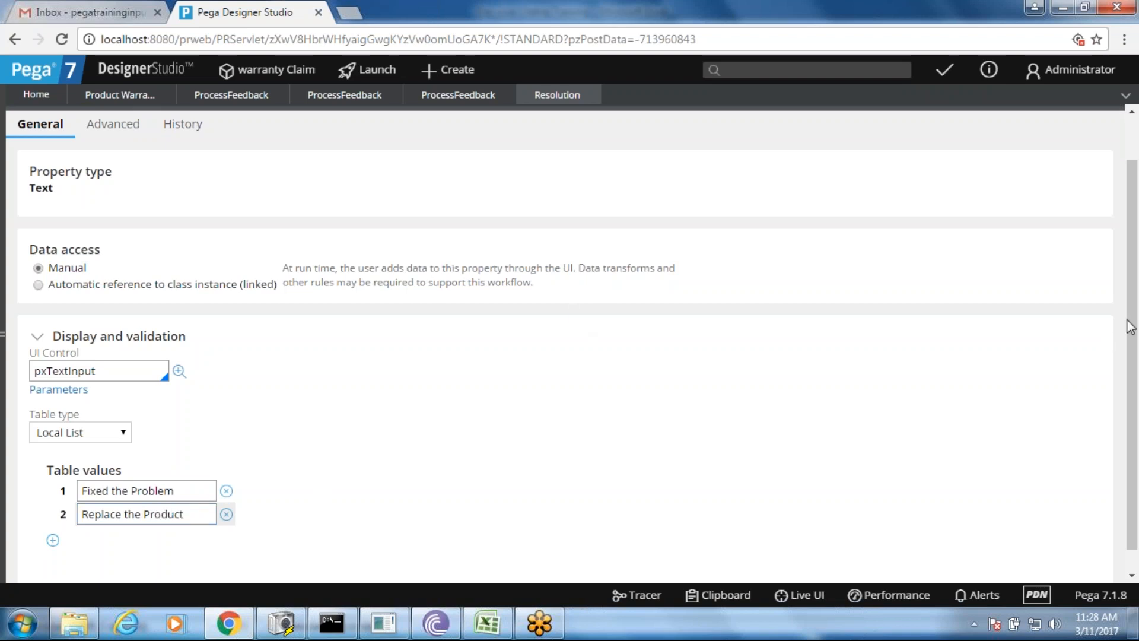
drag(1135, 315, 1134, 262)
click(908, 128)
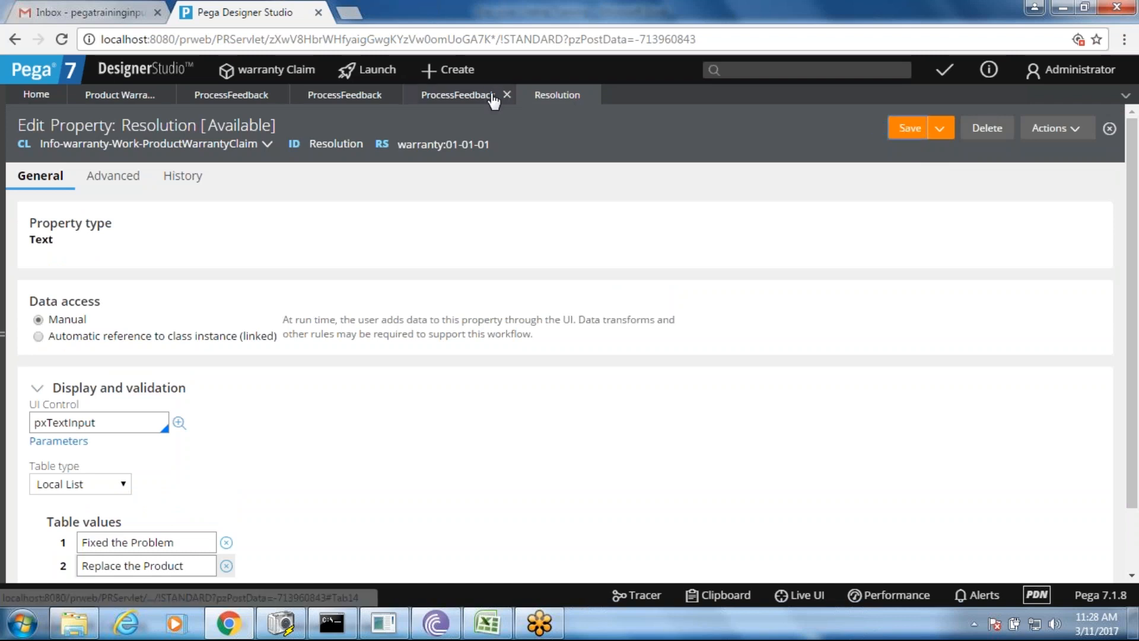
- Apply the Resolution radio-button cell settings and save the ProcessFeedback section
click(471, 95)
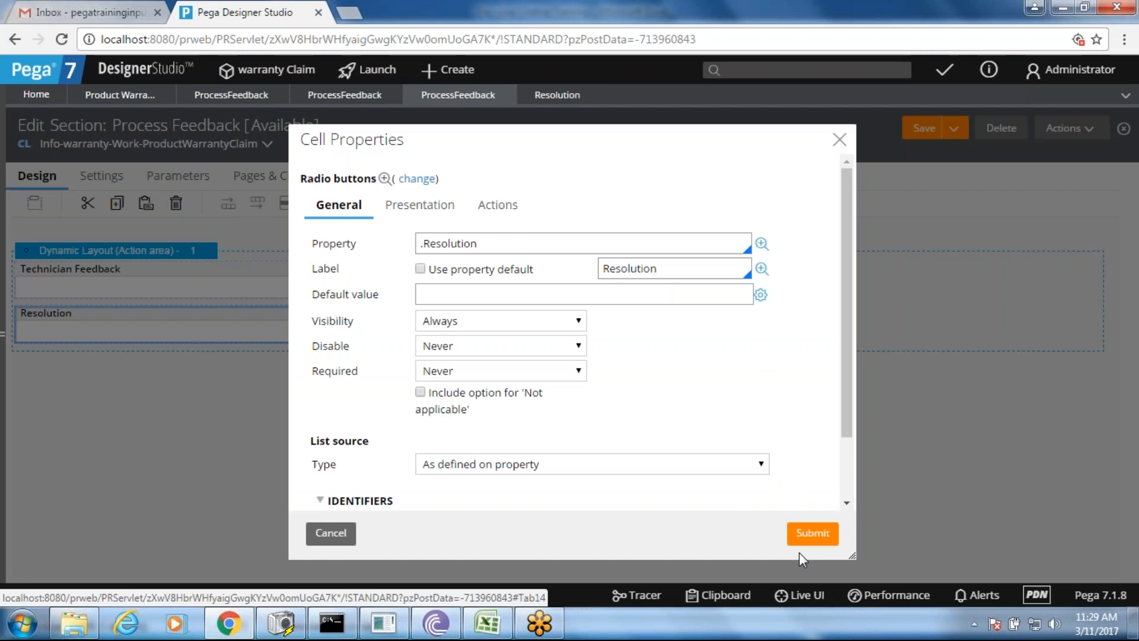
click(810, 534)
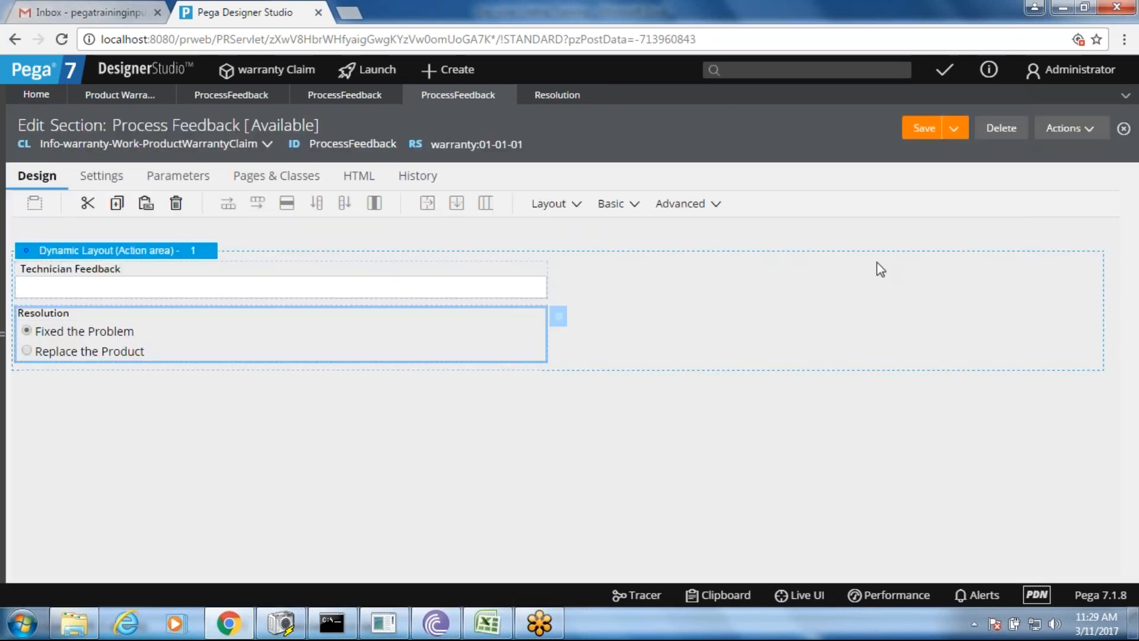
click(922, 131)
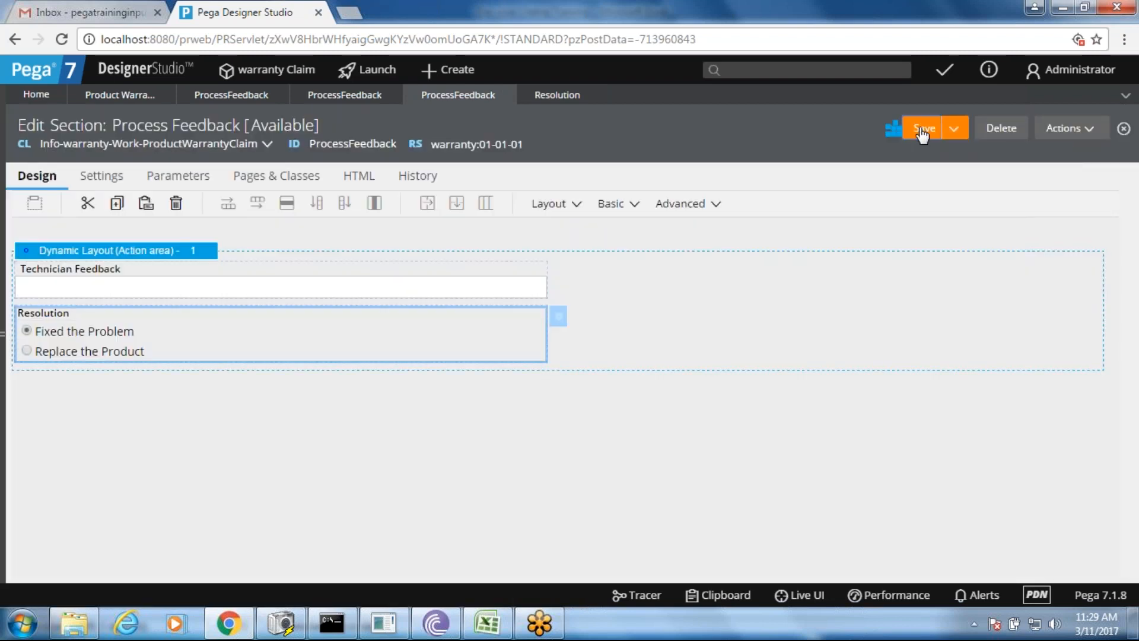
- Save the Process Feedback flow action and the flow, confirming the Submit connector
click(345, 95)
click(923, 132)
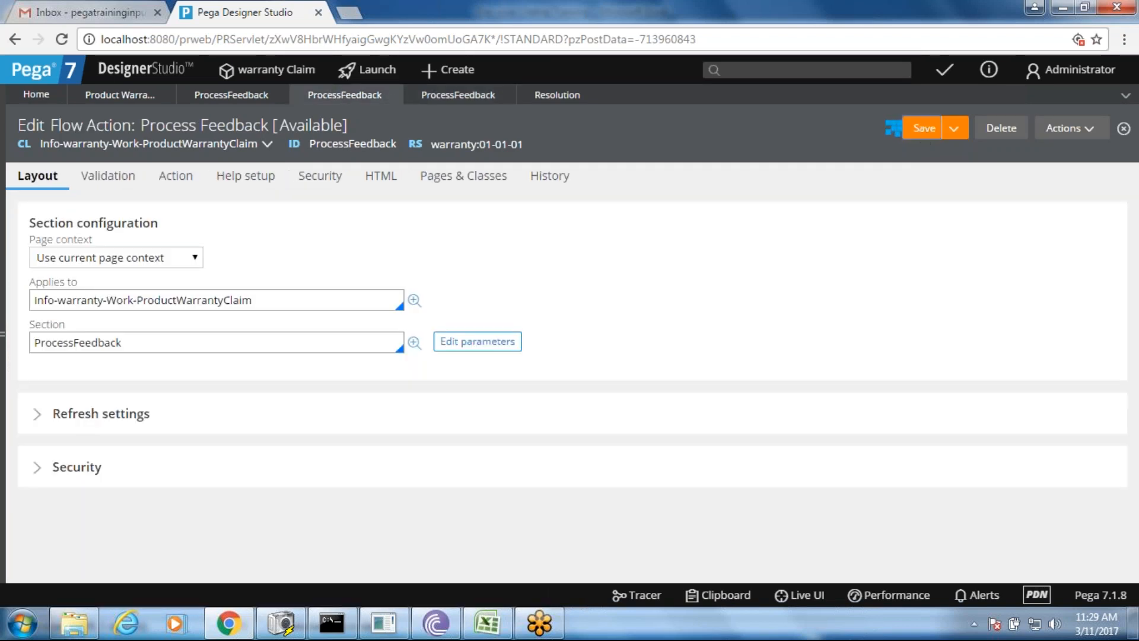
click(215, 99)
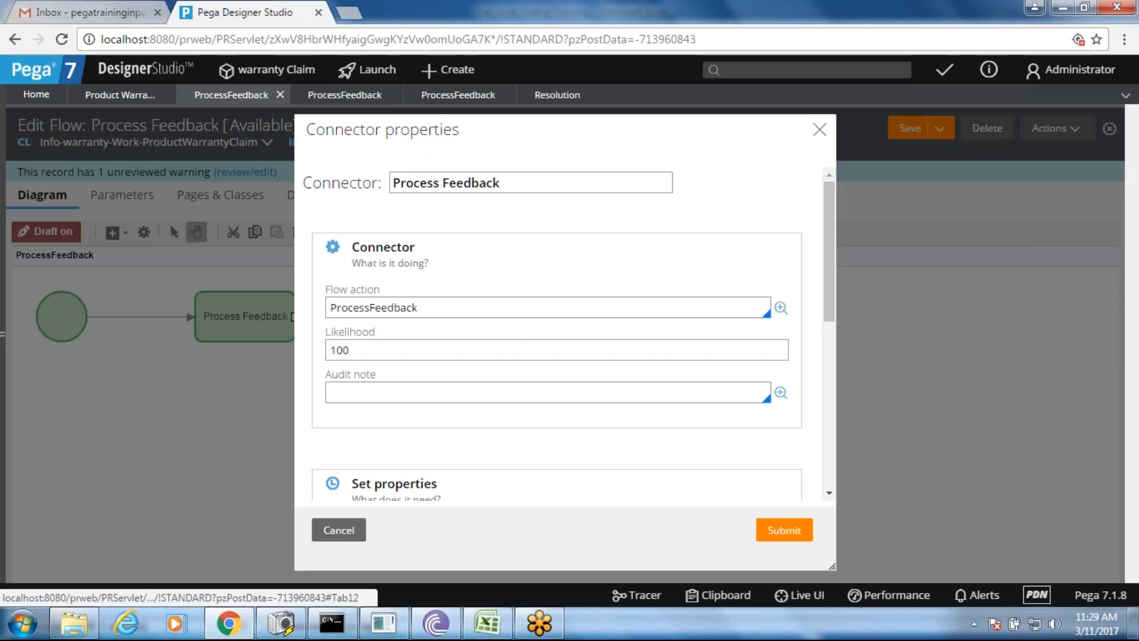
click(774, 529)
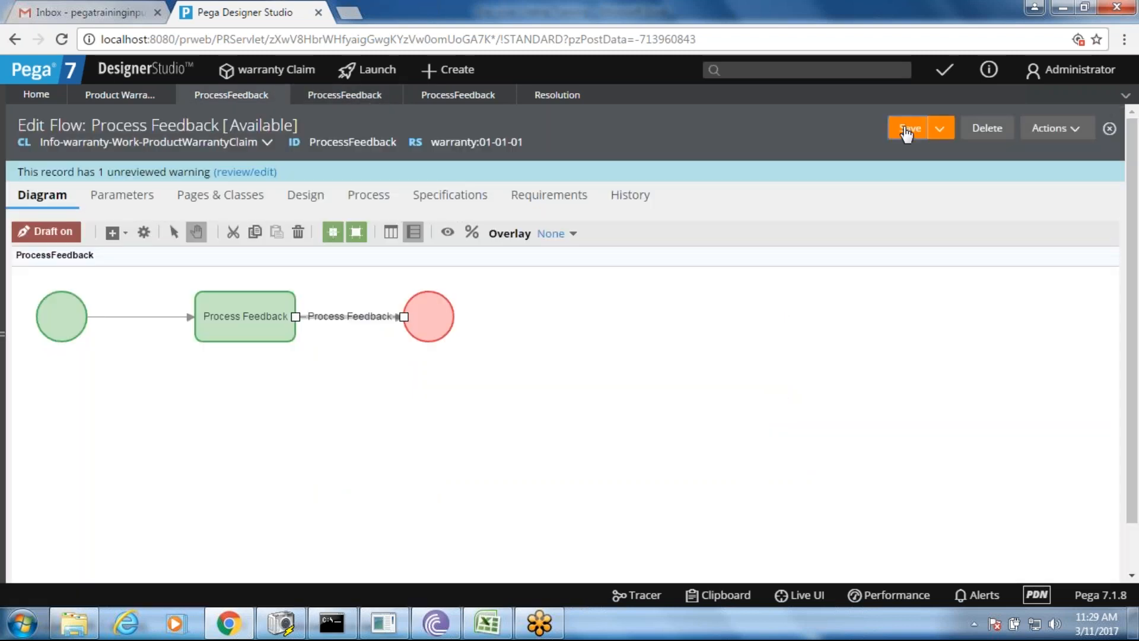
click(906, 132)
- Close the flow and flow action tabs, then save the Product Warranty Claim case type
click(280, 95)
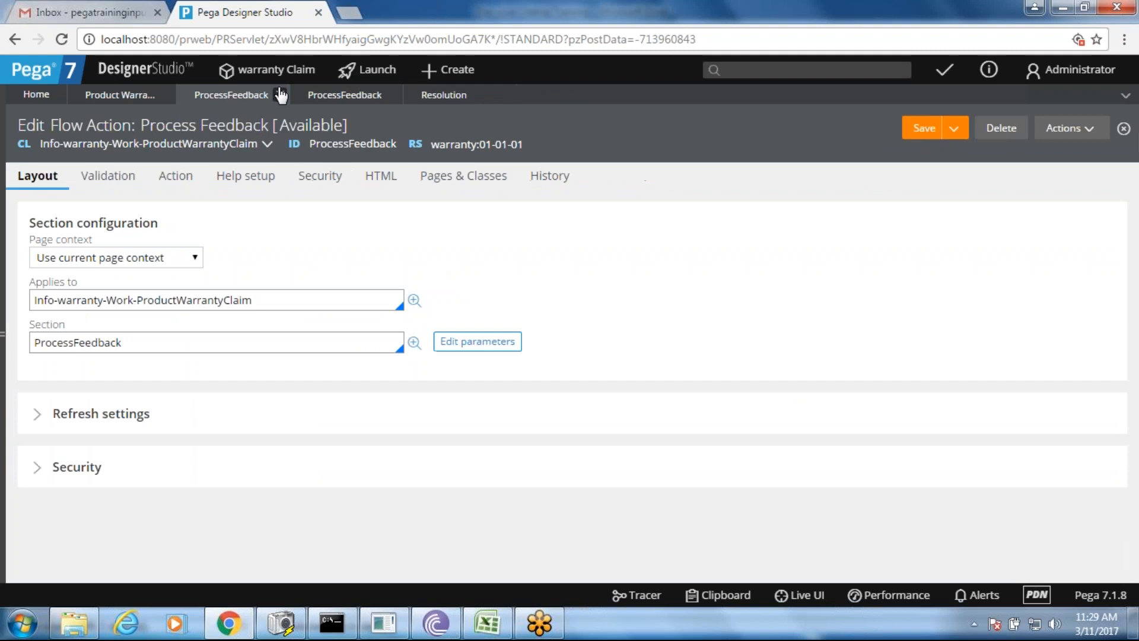
click(280, 95)
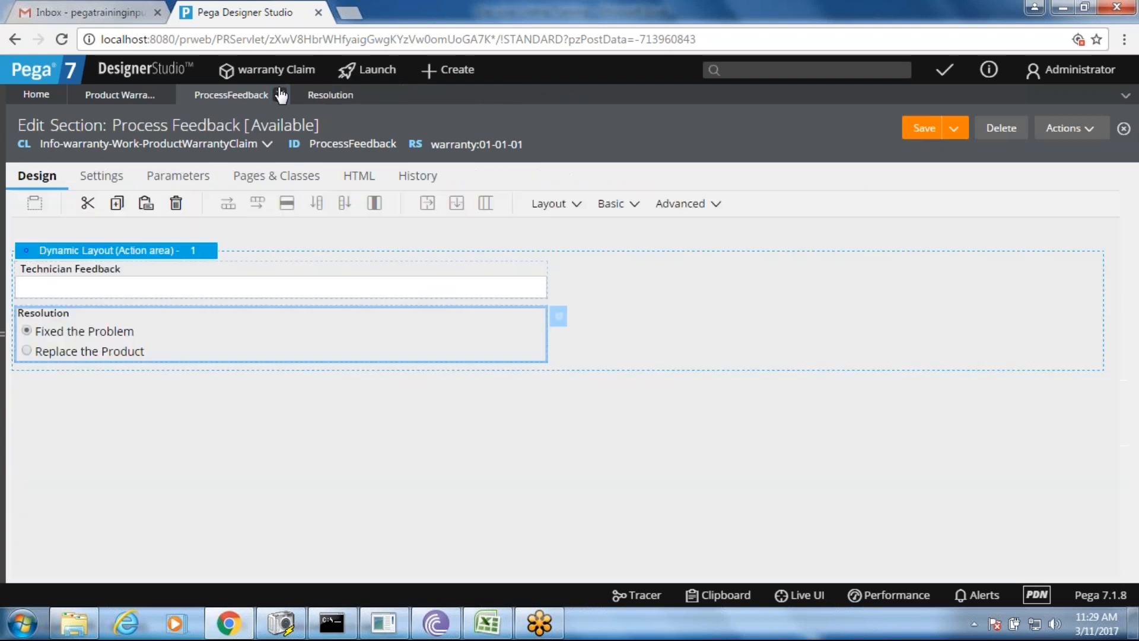
click(120, 94)
click(929, 130)
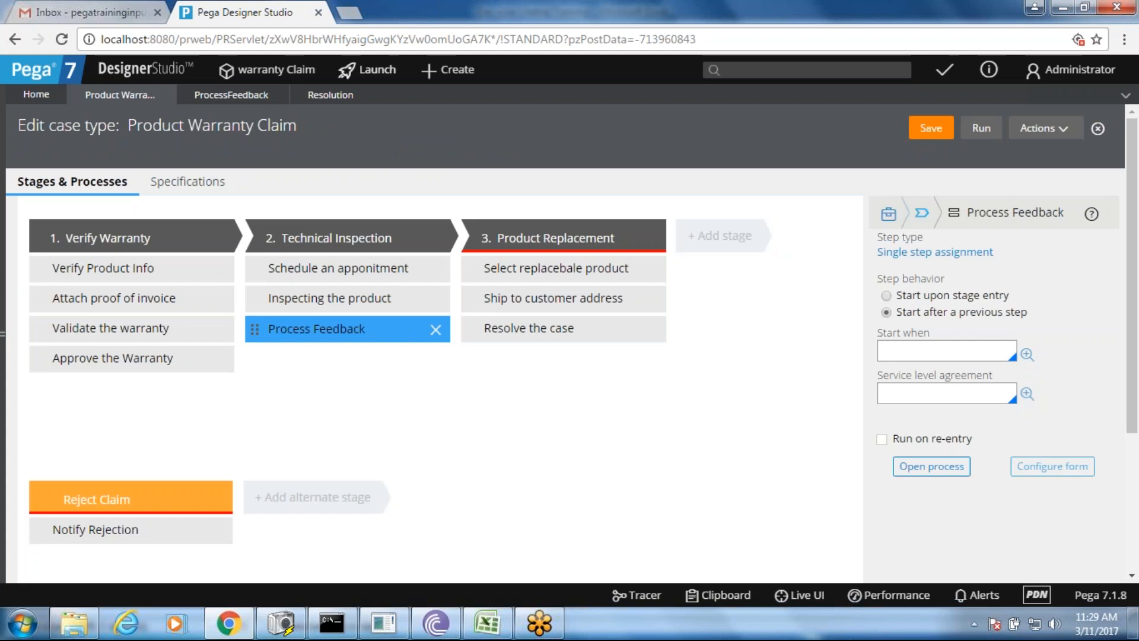
- Launch the Case Manager portal from the Launch menu
click(368, 69)
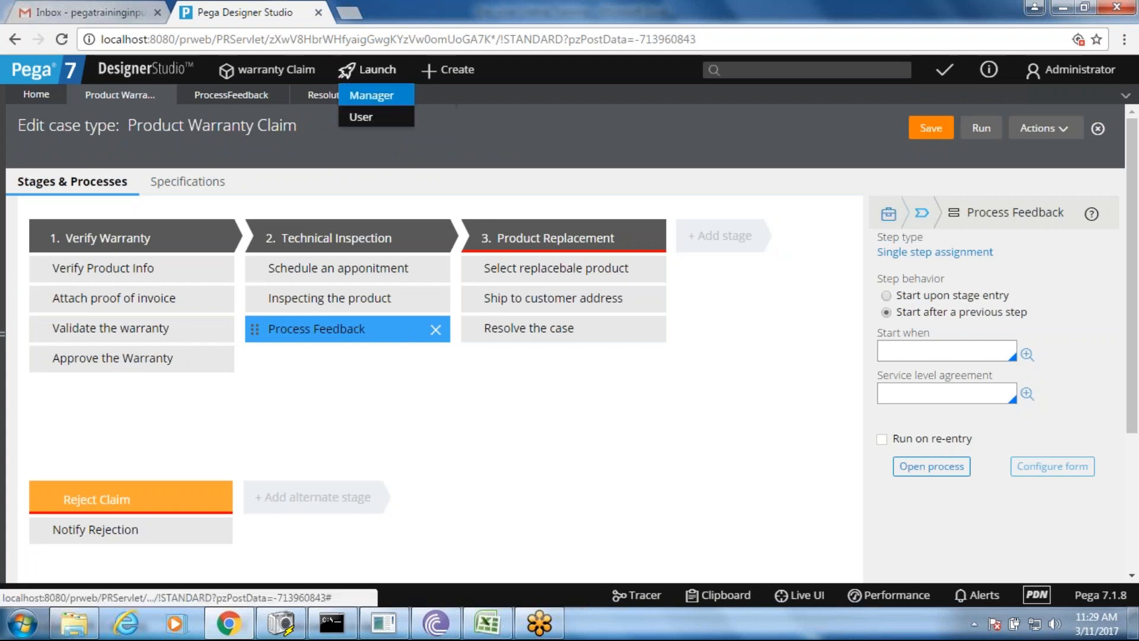
click(384, 96)
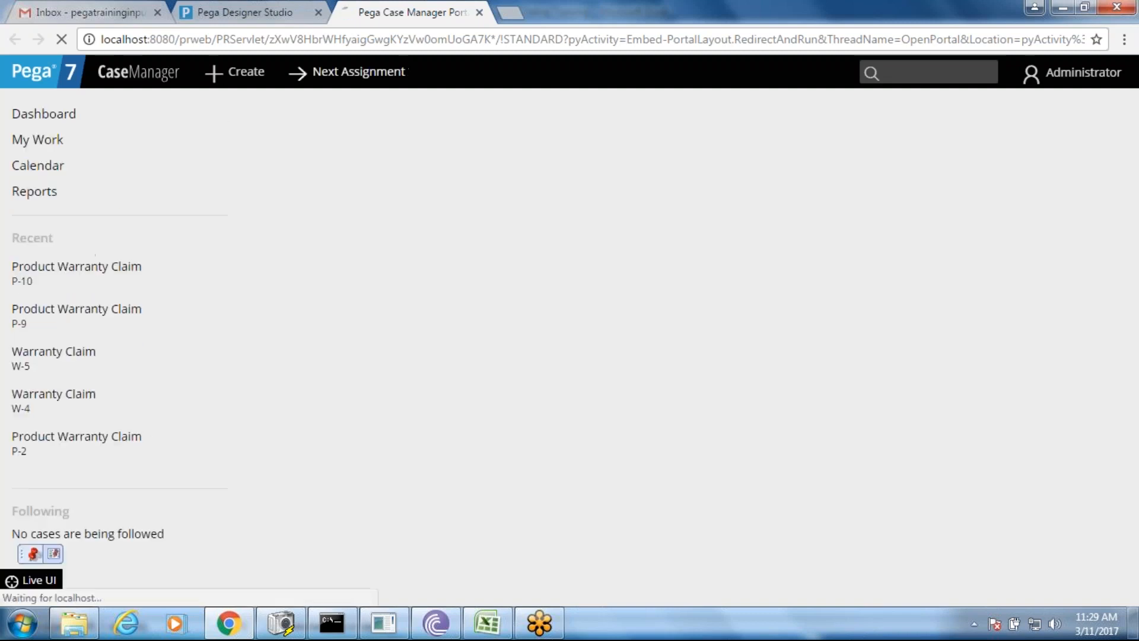
- Create a new Warranty Claim case, skipping the add-form prompts
click(240, 82)
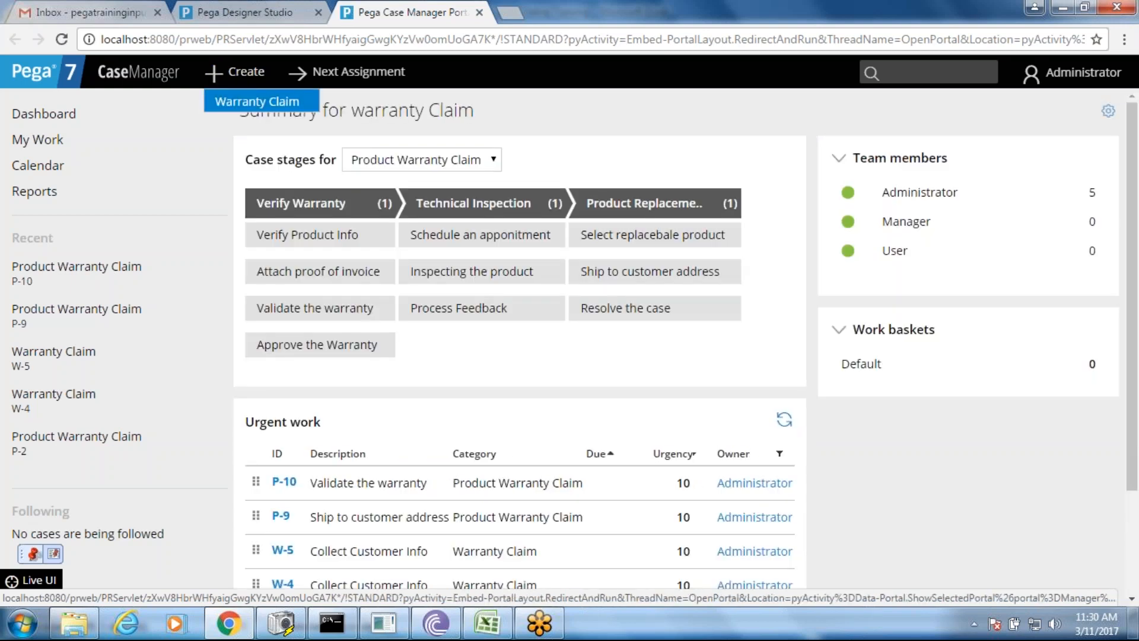
click(261, 101)
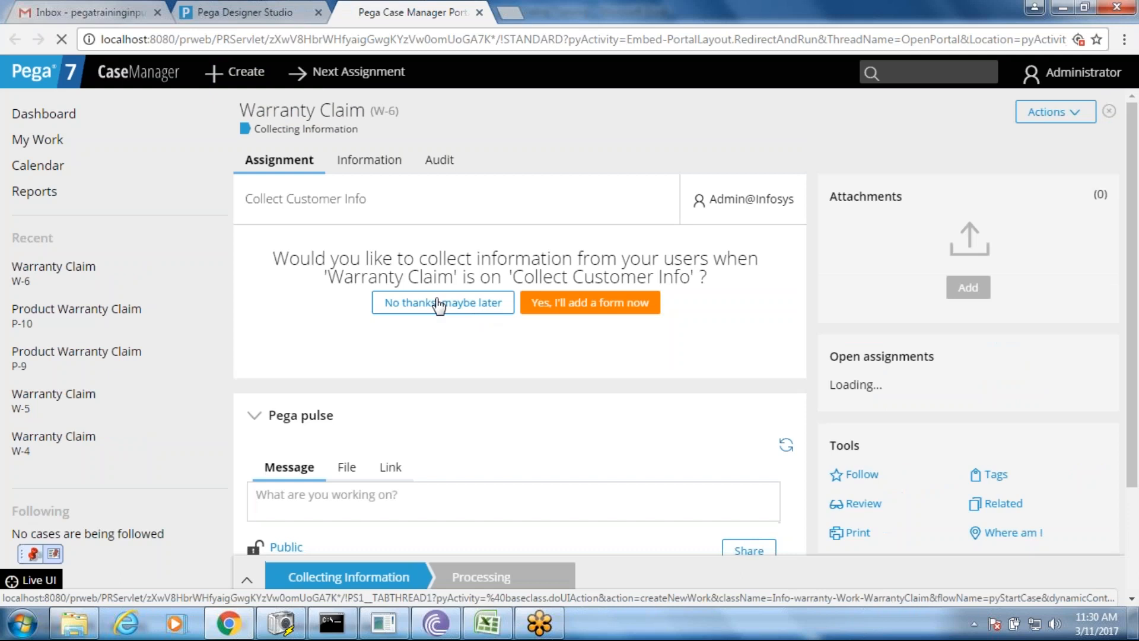
click(438, 303)
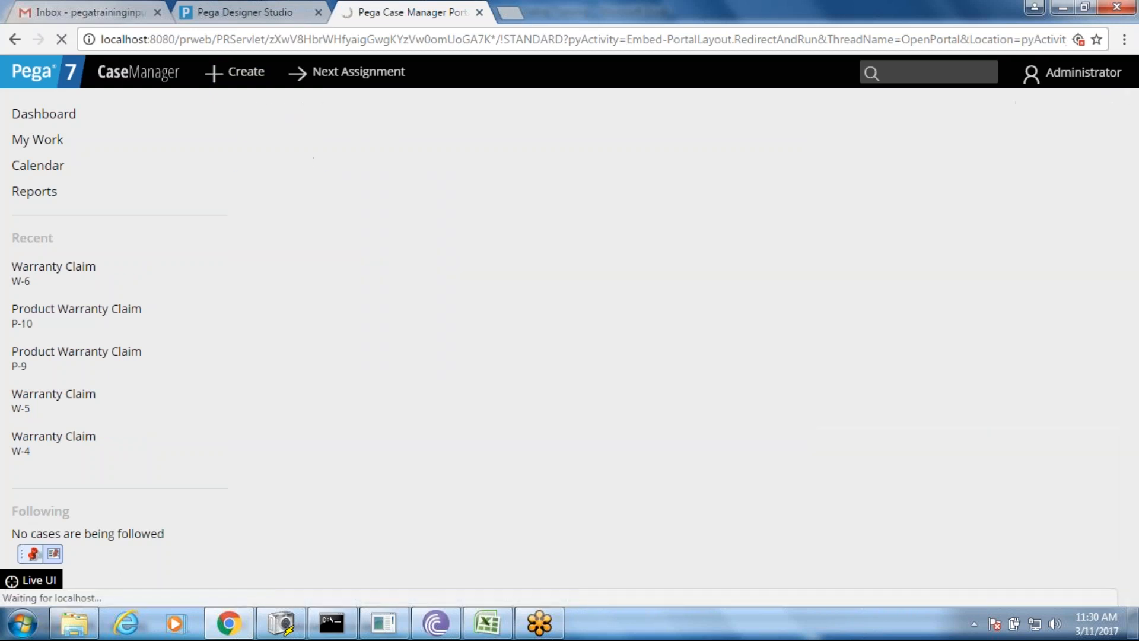
click(442, 303)
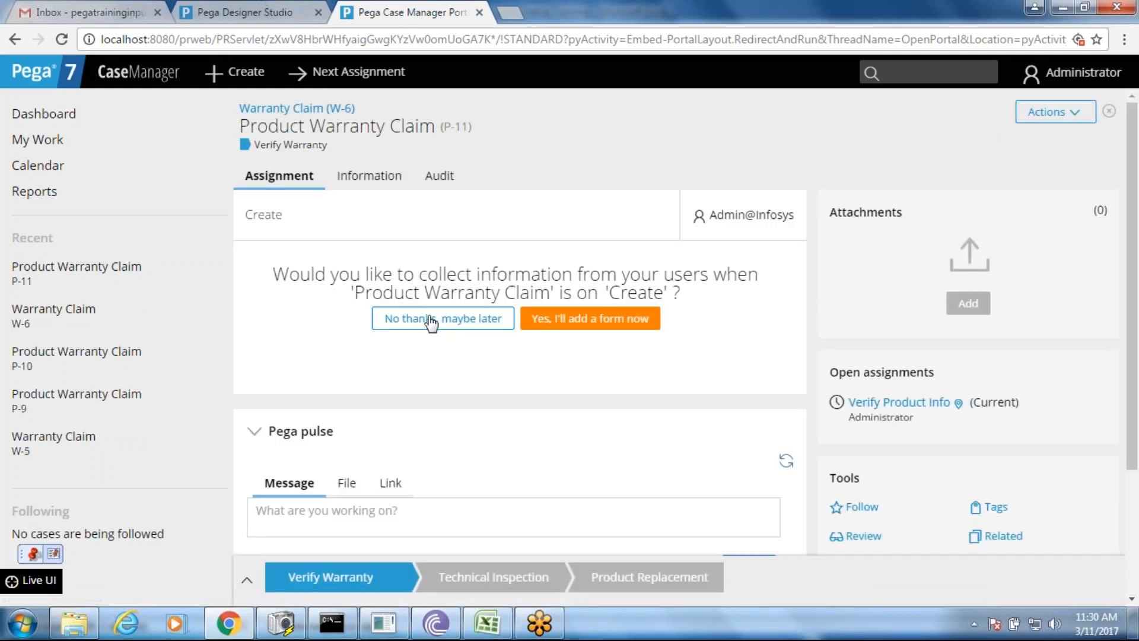
click(431, 320)
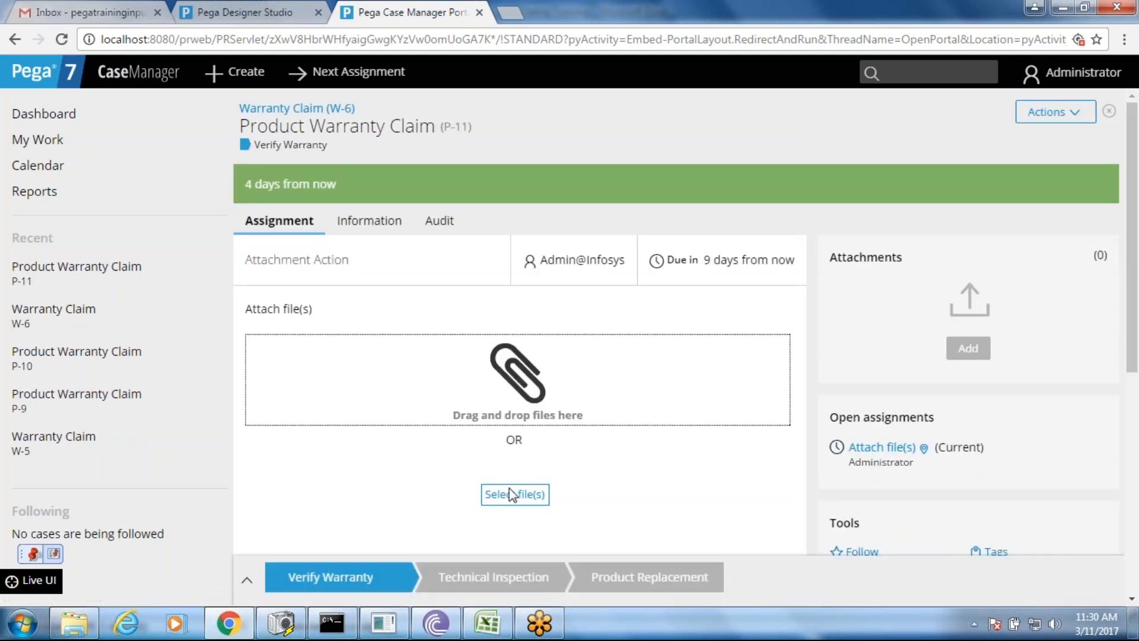
- Attach the pega_0 image to the case
click(509, 489)
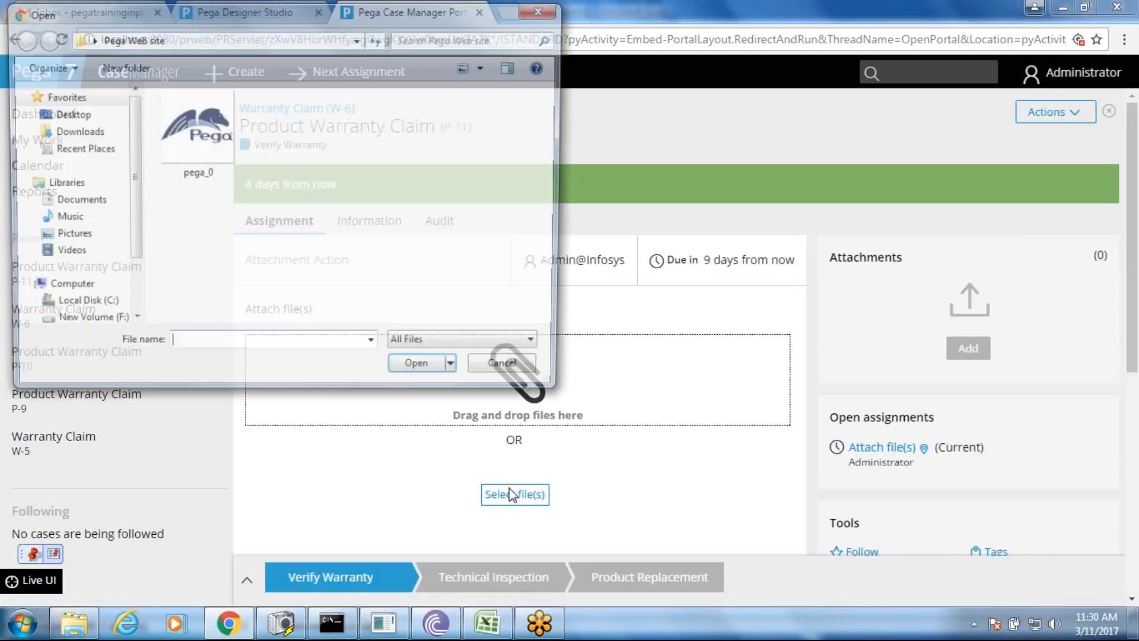
double_click(197, 128)
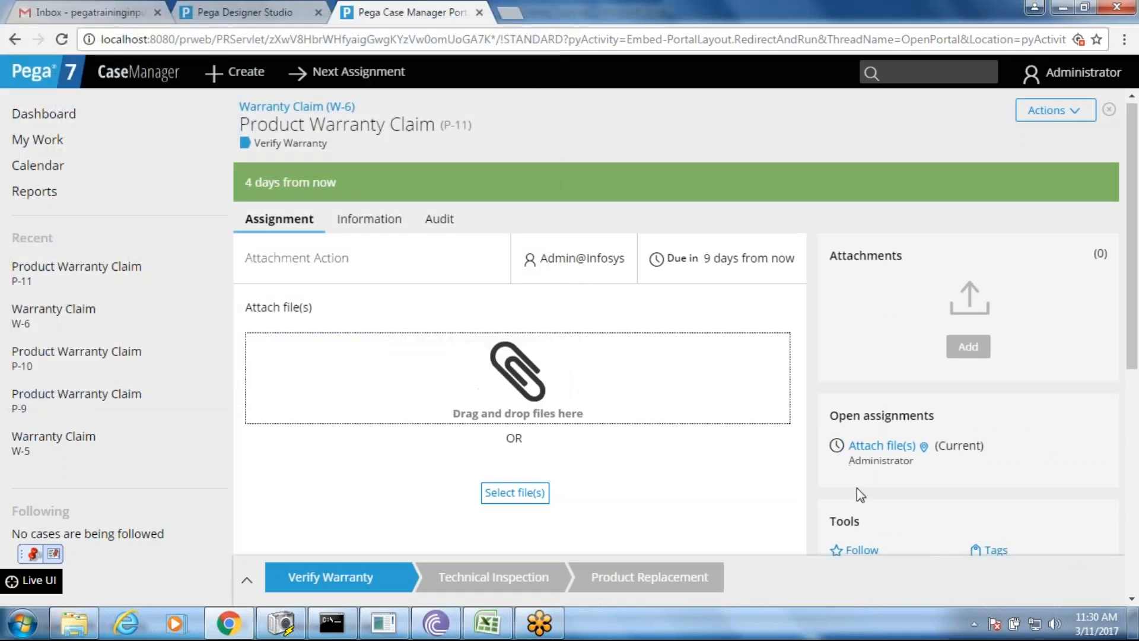
scroll(1048, 331, down, 3)
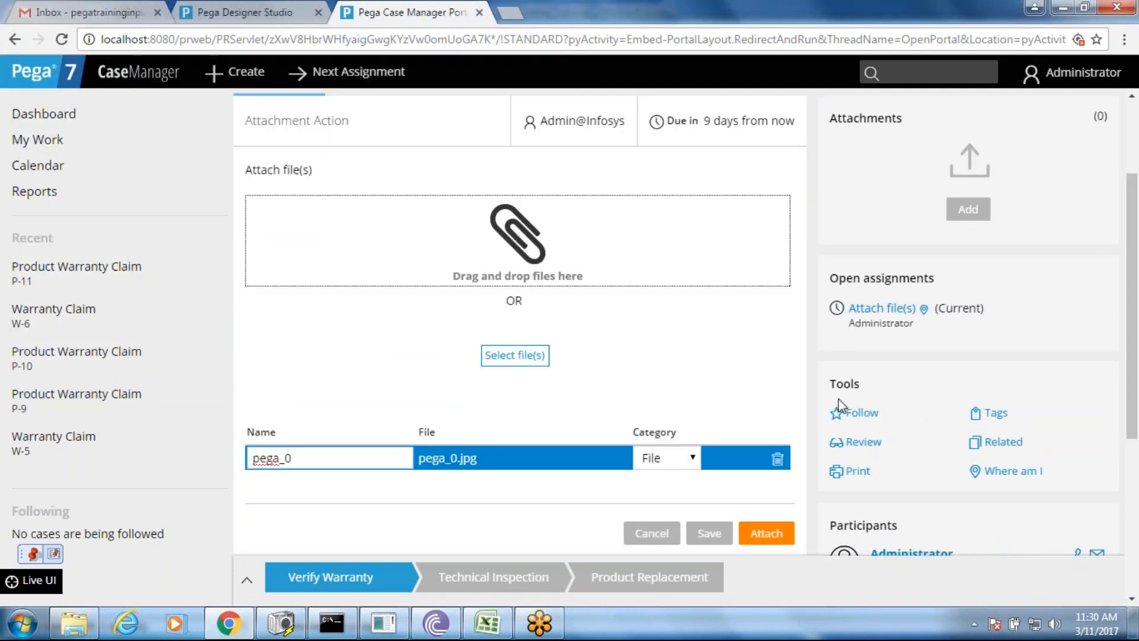
click(767, 533)
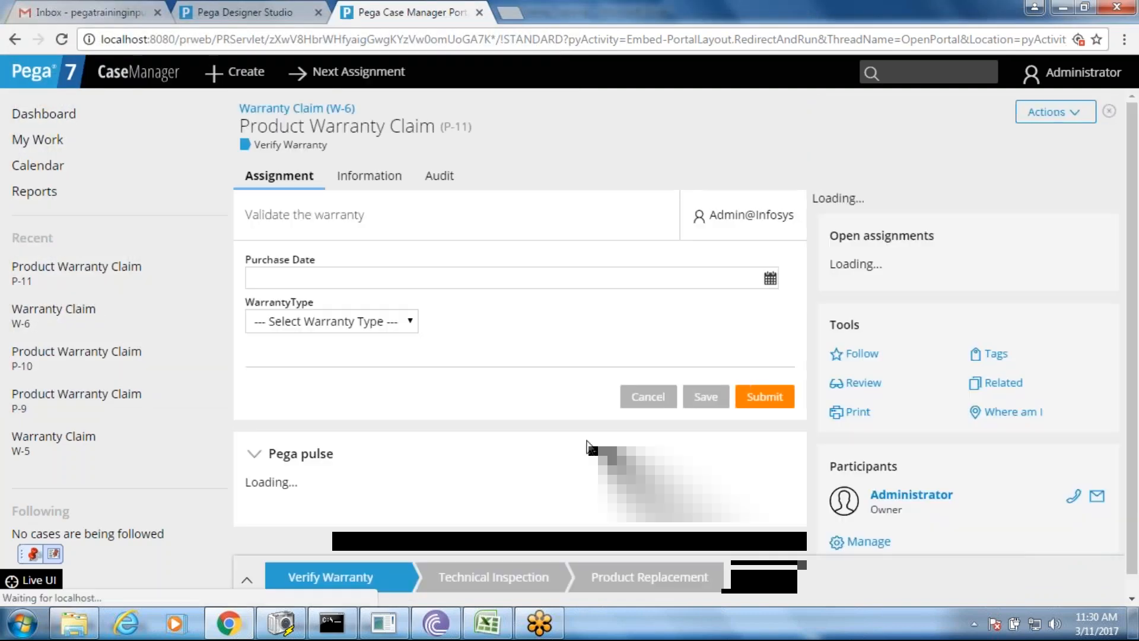
- Submit the Validate the warranty form without choosing a warranty type
click(333, 332)
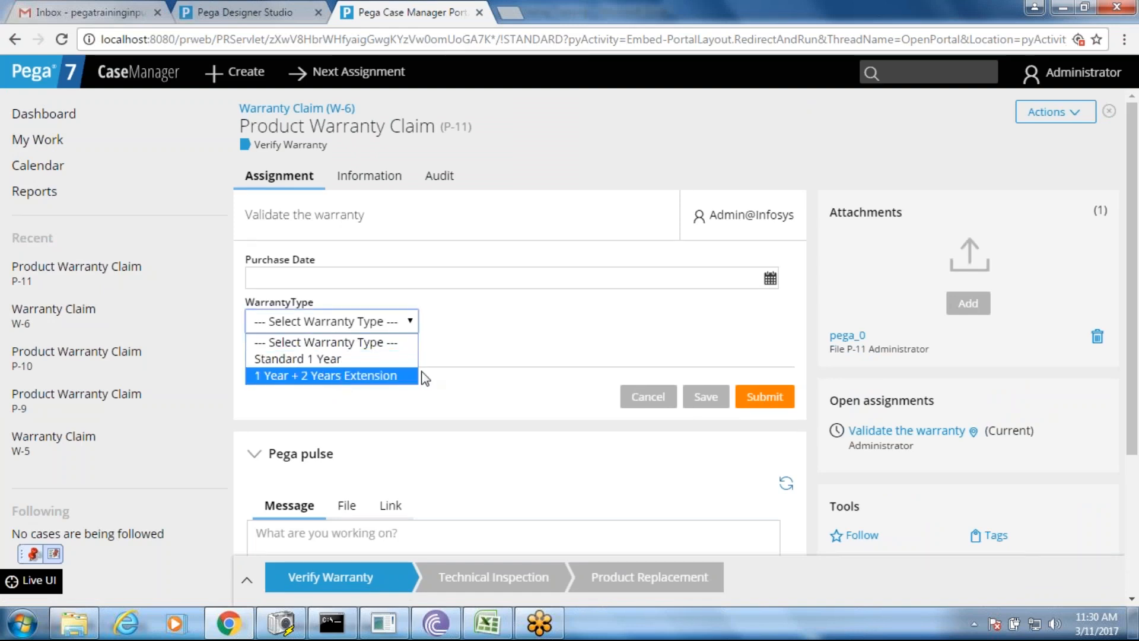
click(575, 335)
click(762, 397)
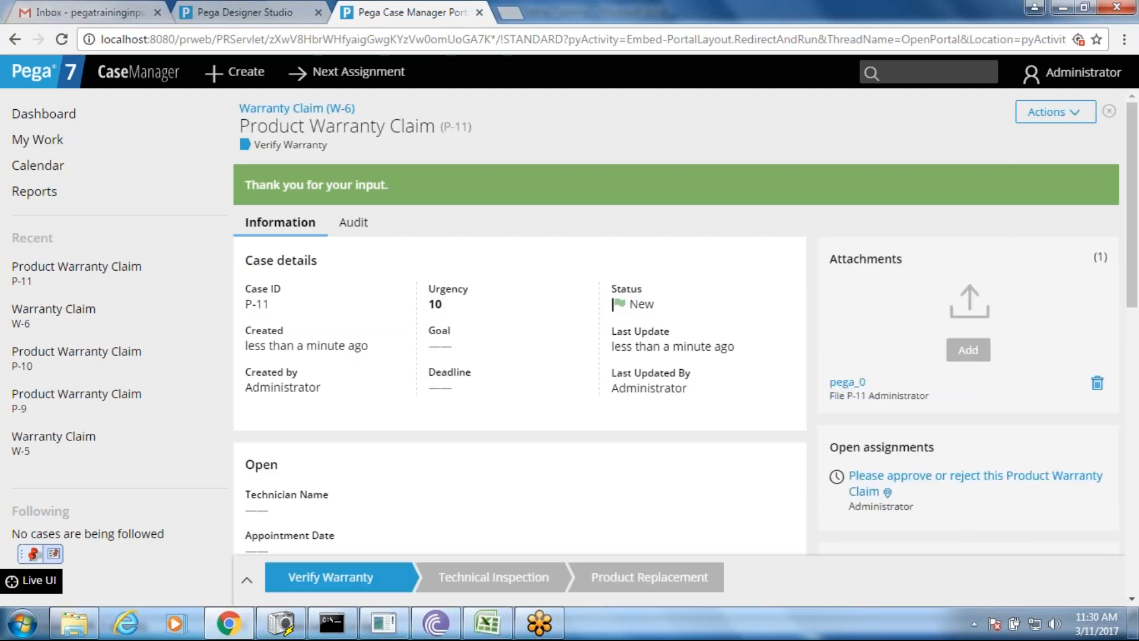
- Approve claim P-11, submit the appointment form, and choose Replace the Product as the resolution
click(859, 481)
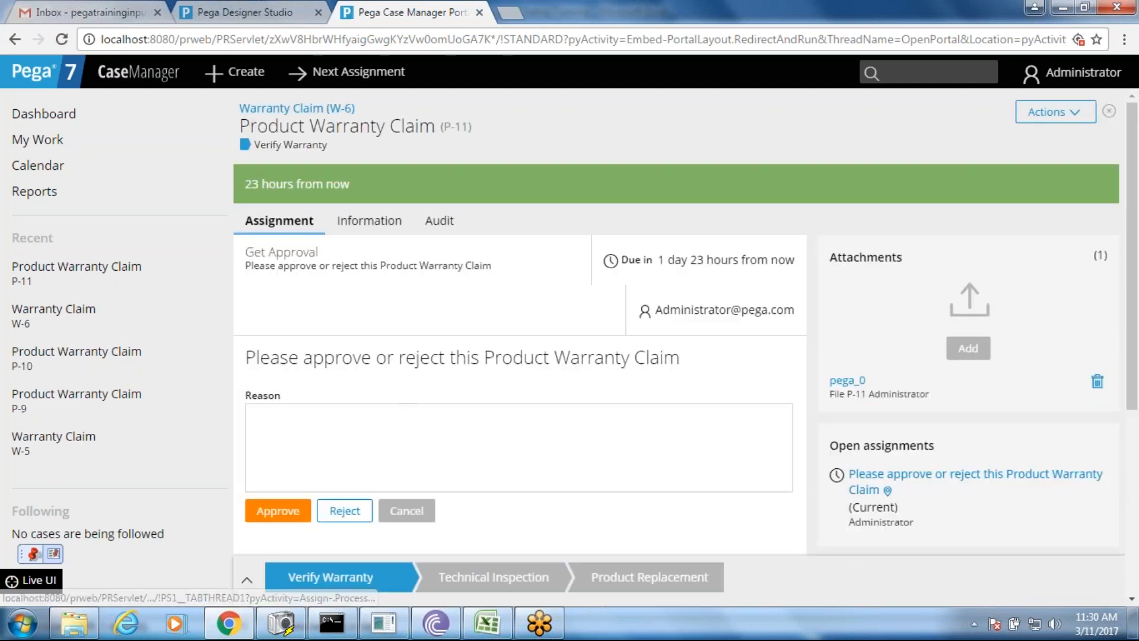
click(278, 510)
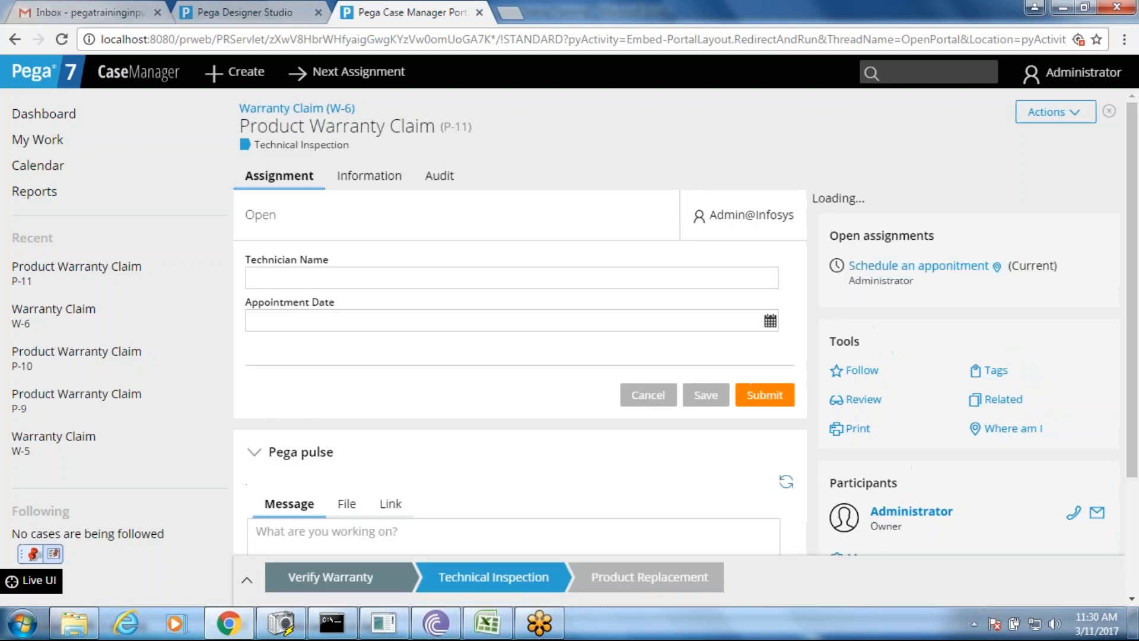
click(765, 395)
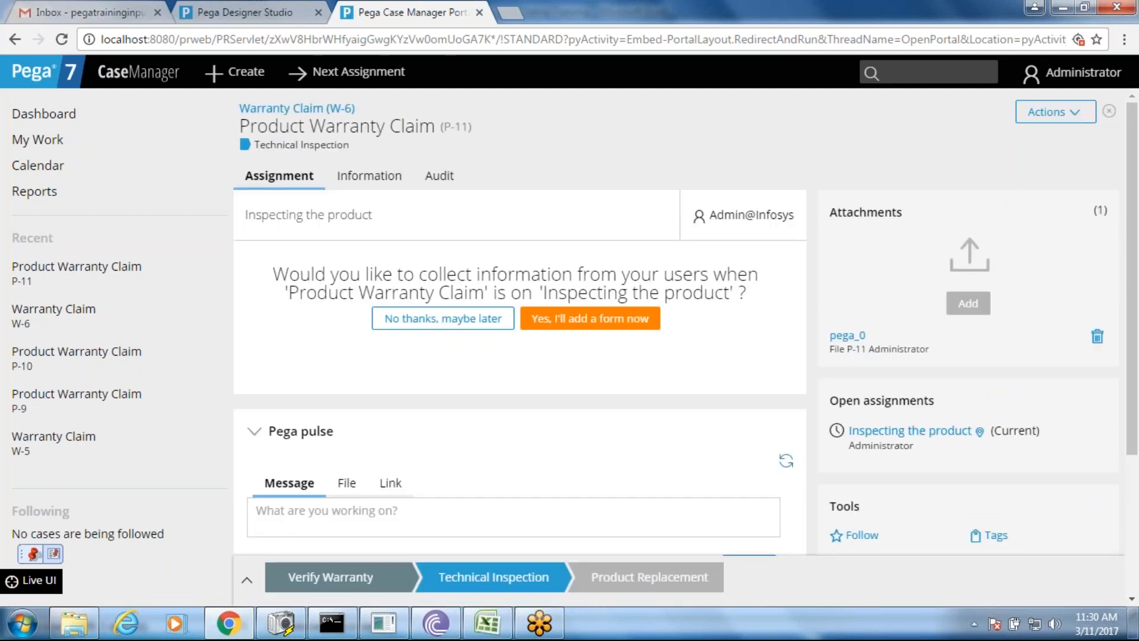
click(443, 318)
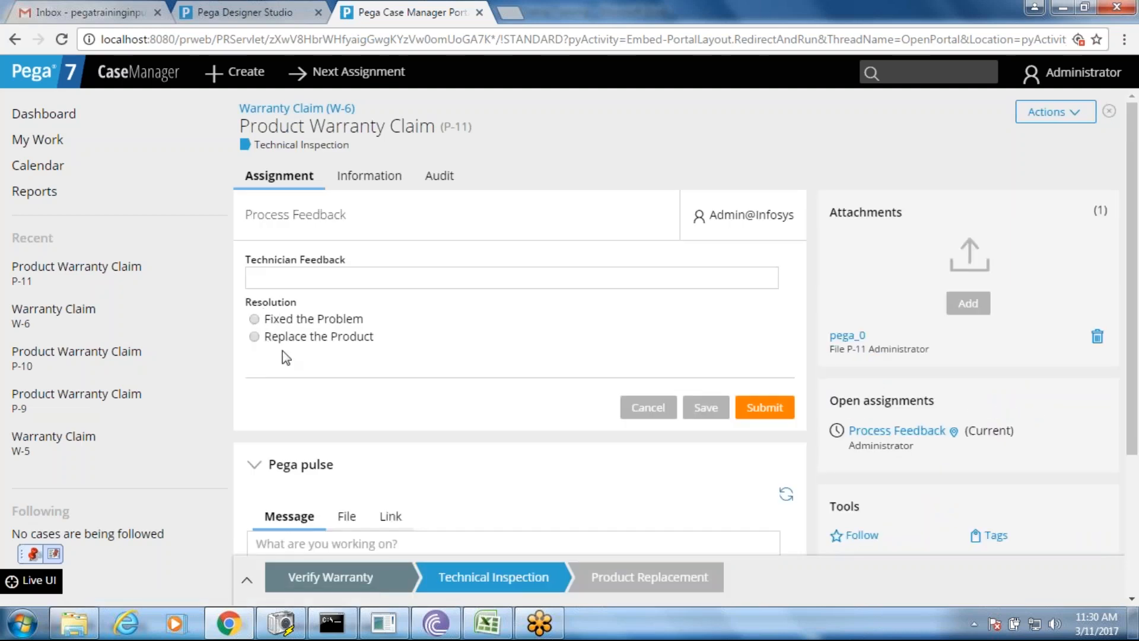
click(254, 318)
click(254, 319)
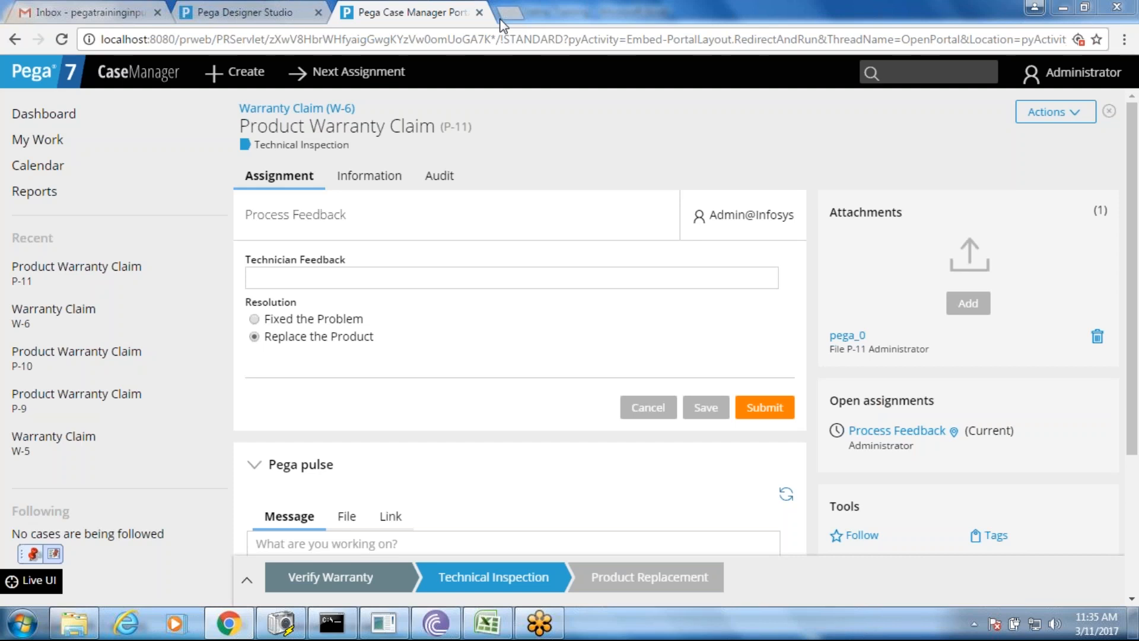
- Back in Designer Studio, close the case type, section and property tabs and list case types
click(292, 8)
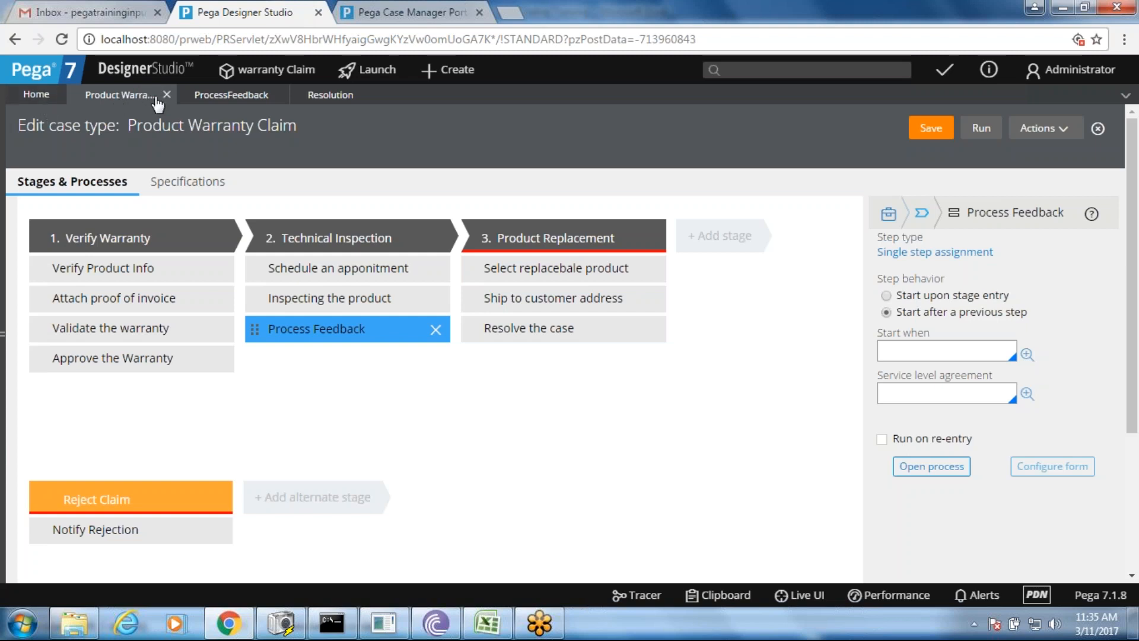
click(166, 96)
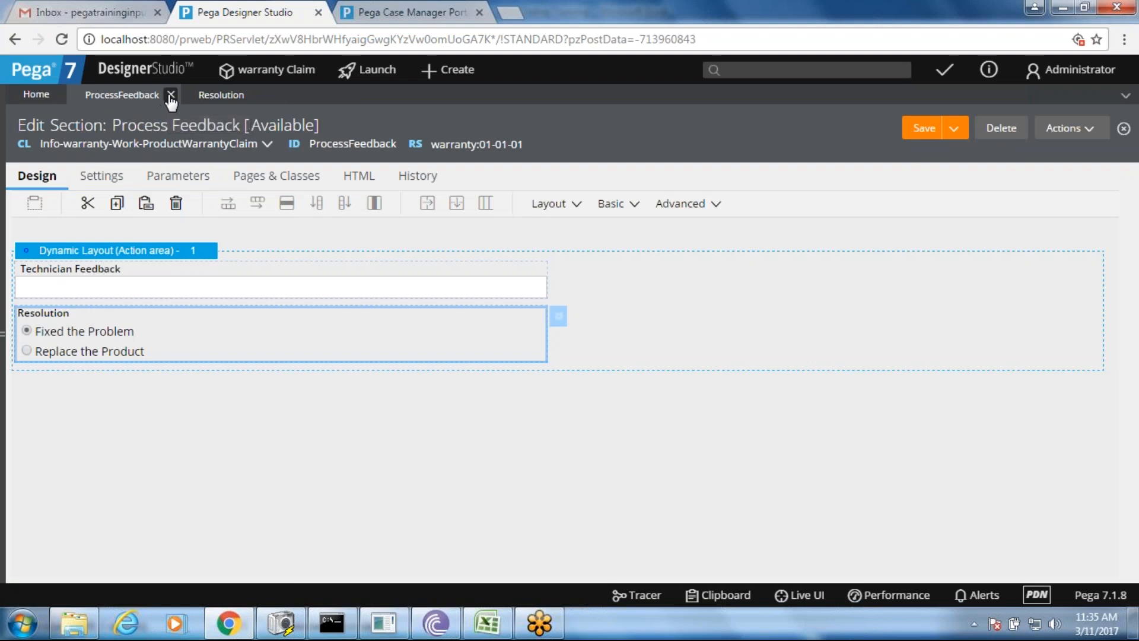
click(171, 95)
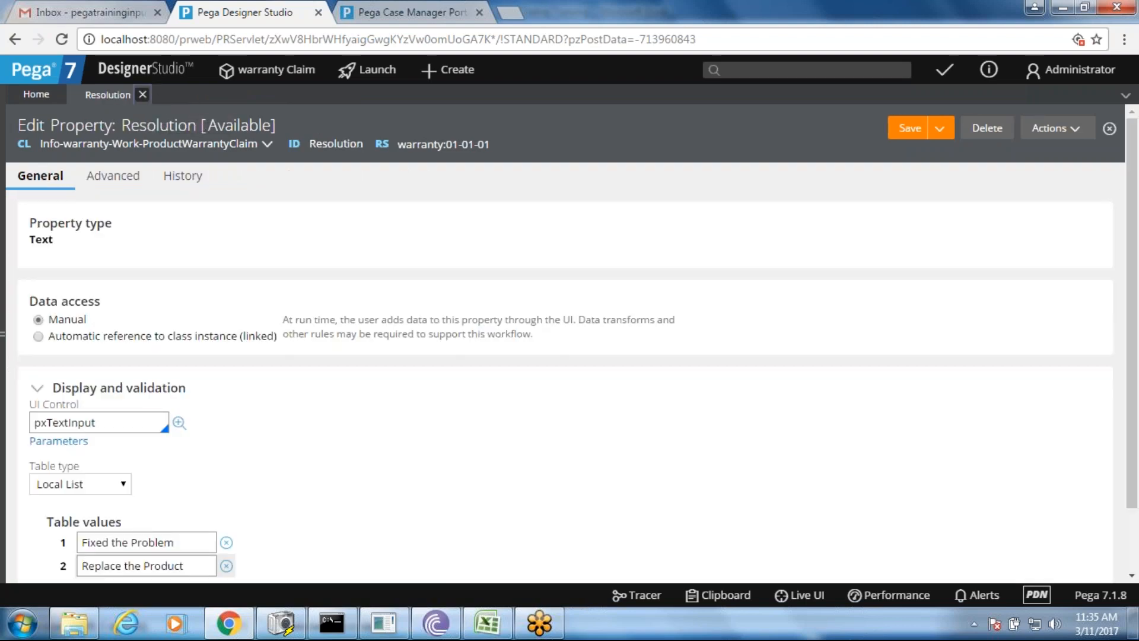
click(143, 95)
click(4, 167)
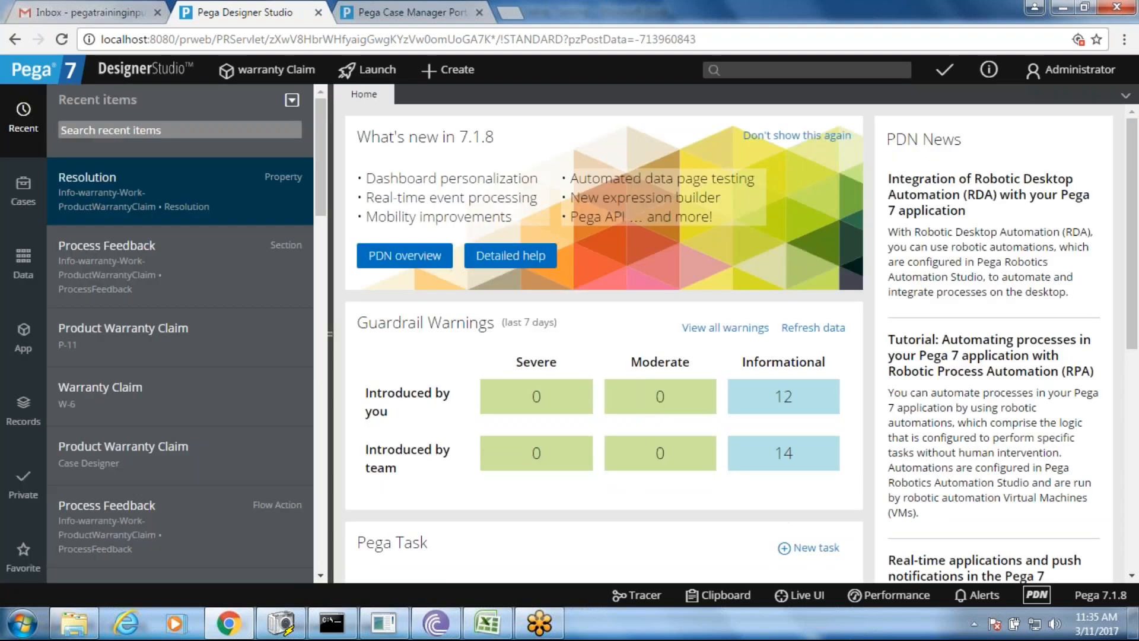
click(24, 191)
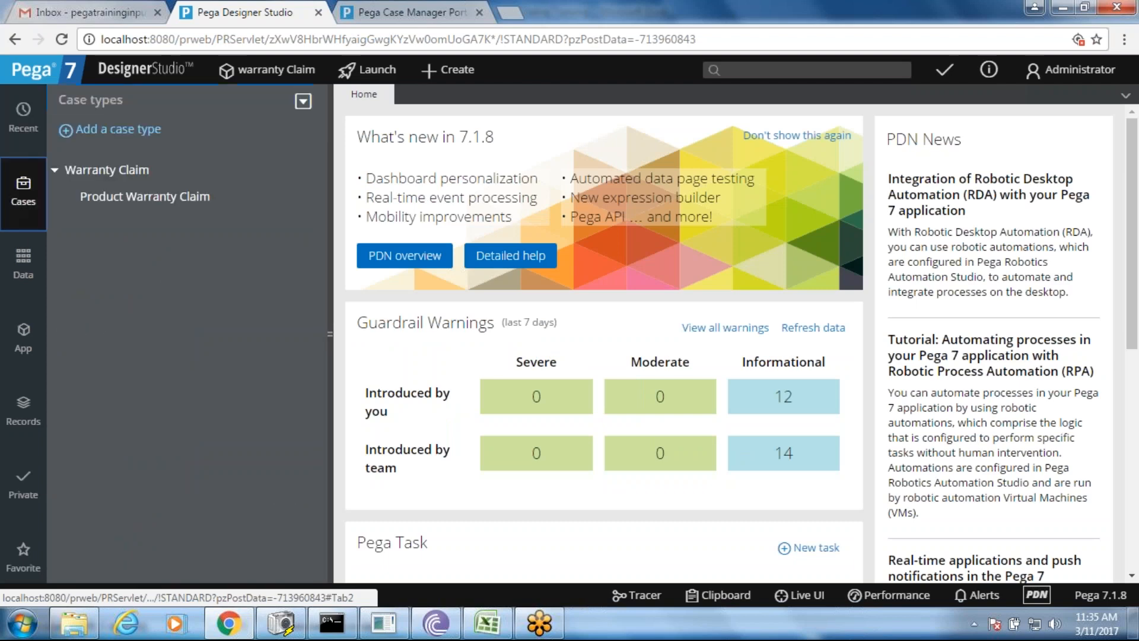
- Open Warranty Claim from the Case types explorer and collapse the explorer panel
click(106, 169)
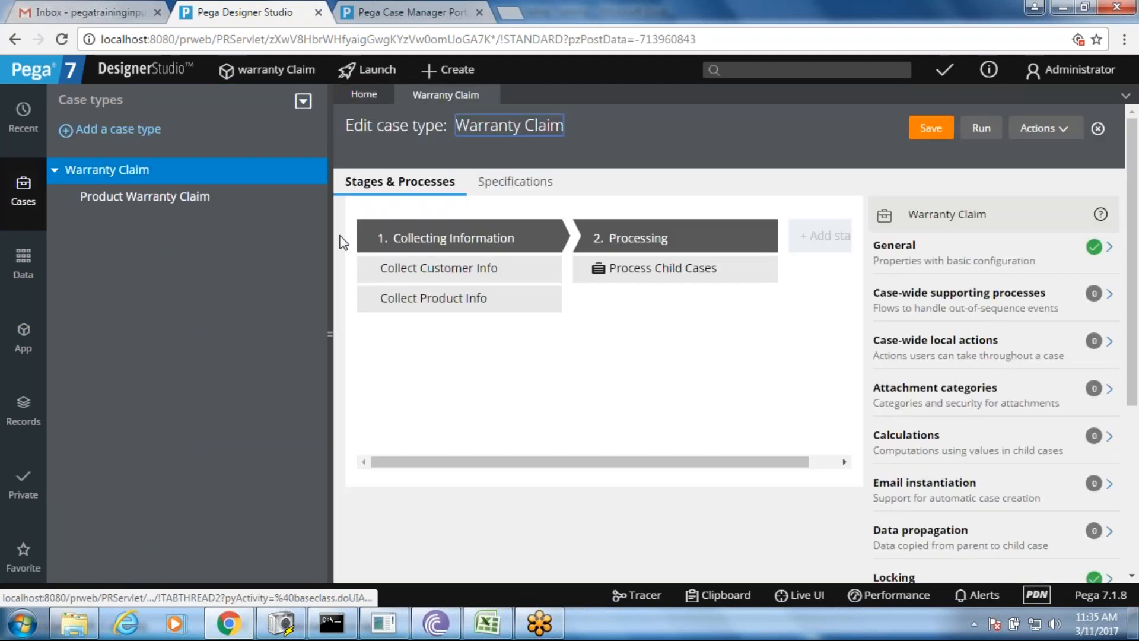
click(327, 242)
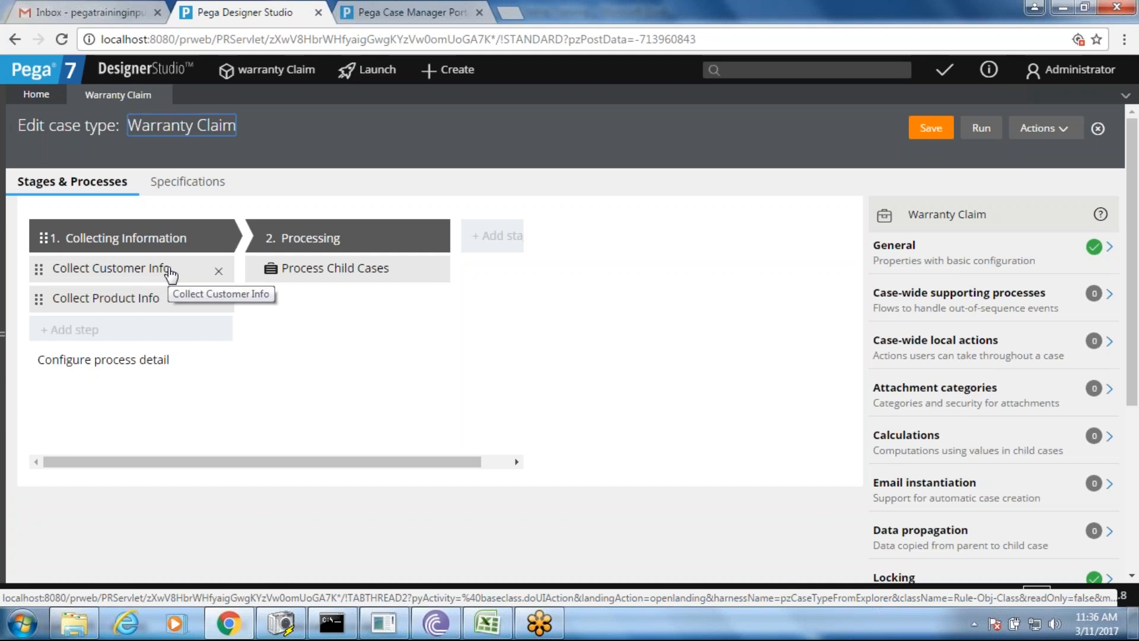
- Switch to the Excel training notes and edit the Field Values note in cell C40
click(482, 630)
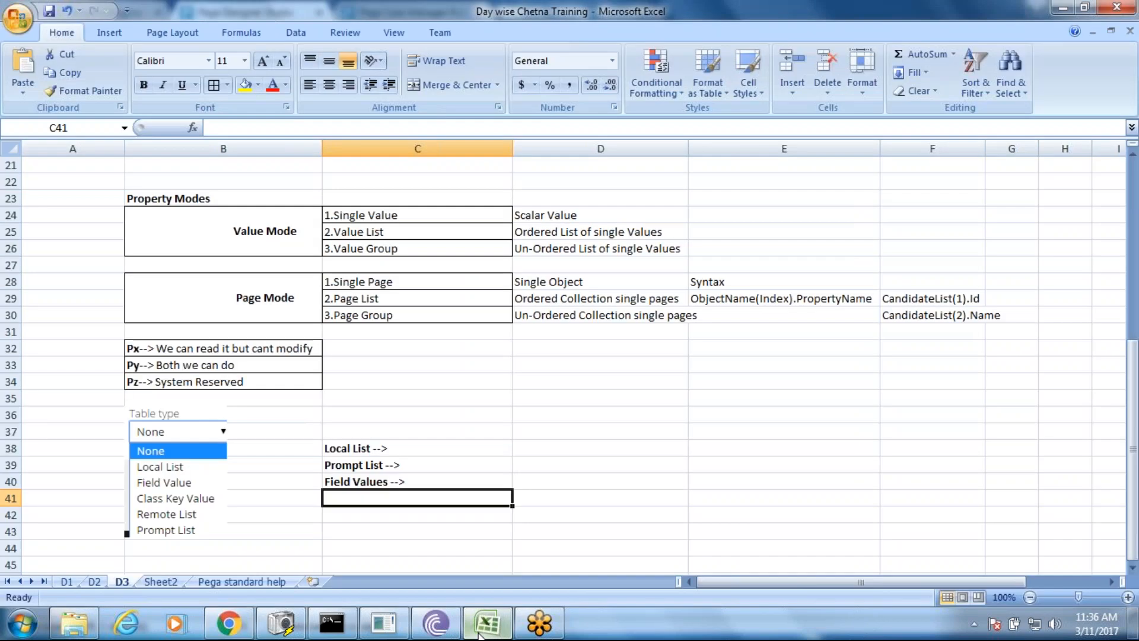
double_click(427, 481)
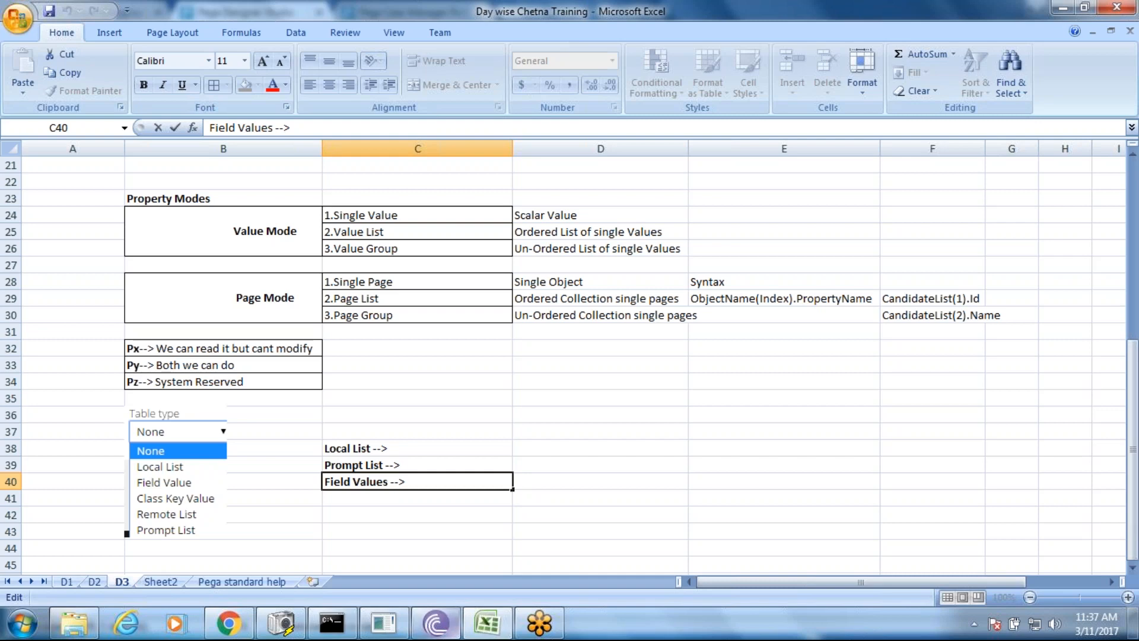
- Return to Designer Studio and open Configure form for the Collect Customer Info step
click(228, 623)
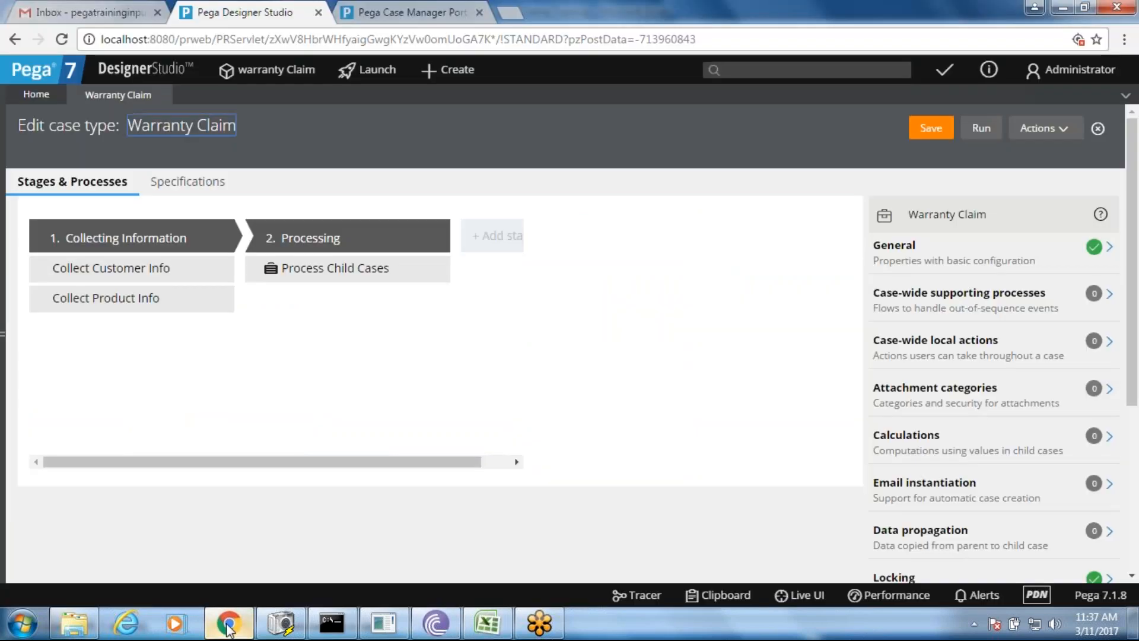
click(163, 274)
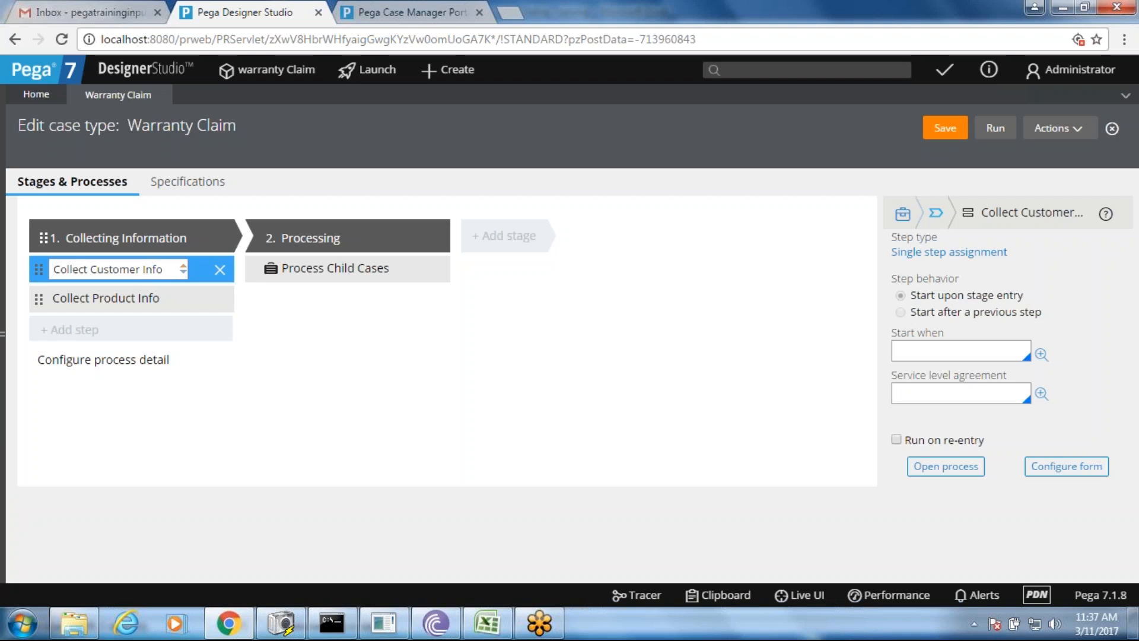
click(1060, 468)
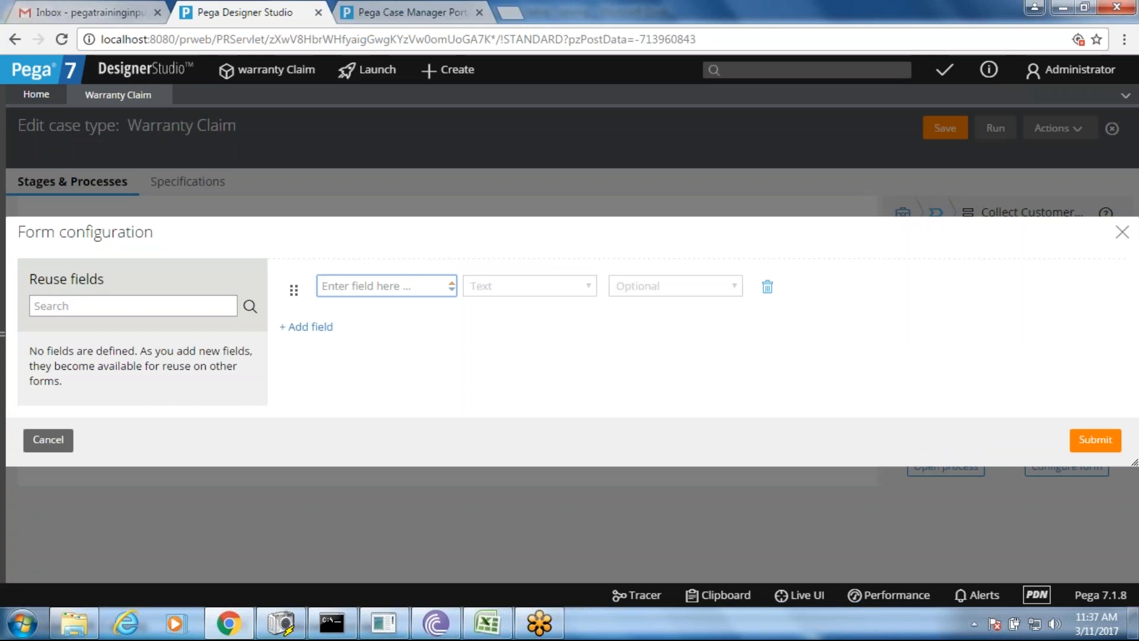
- Add a Customer field to the form and make it an Object type
text(Customer)
click(535, 291)
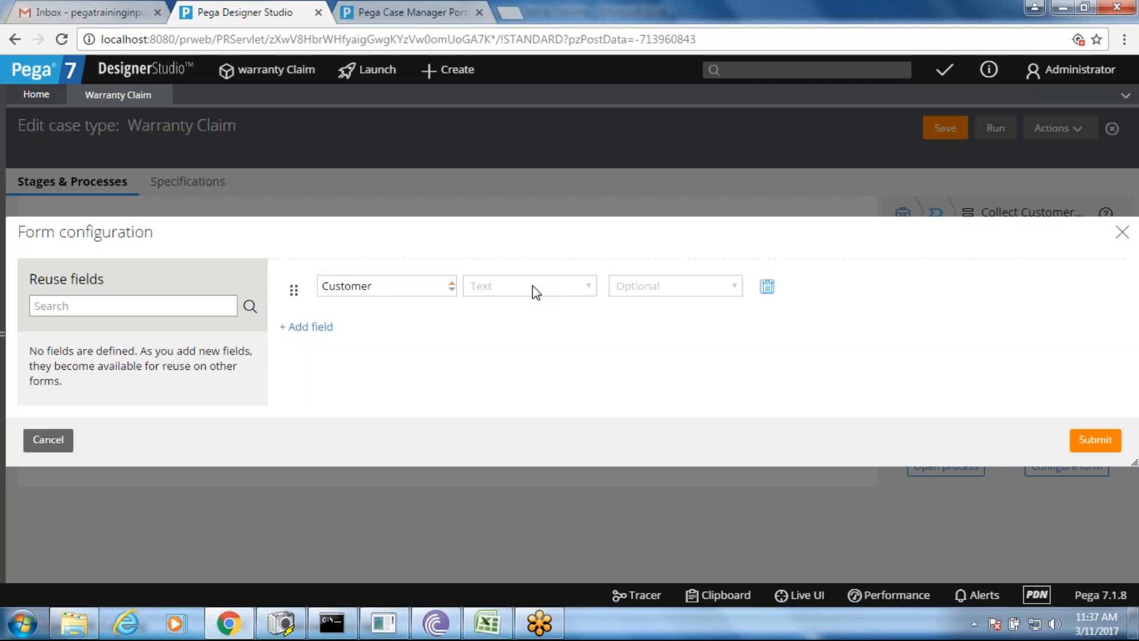
click(536, 290)
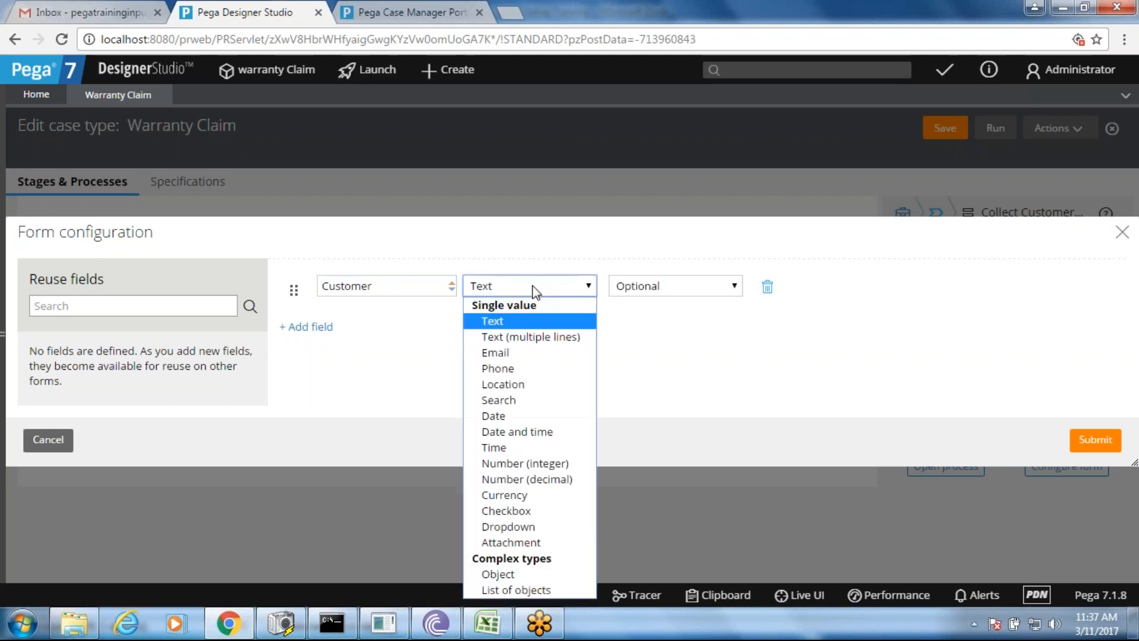
click(480, 580)
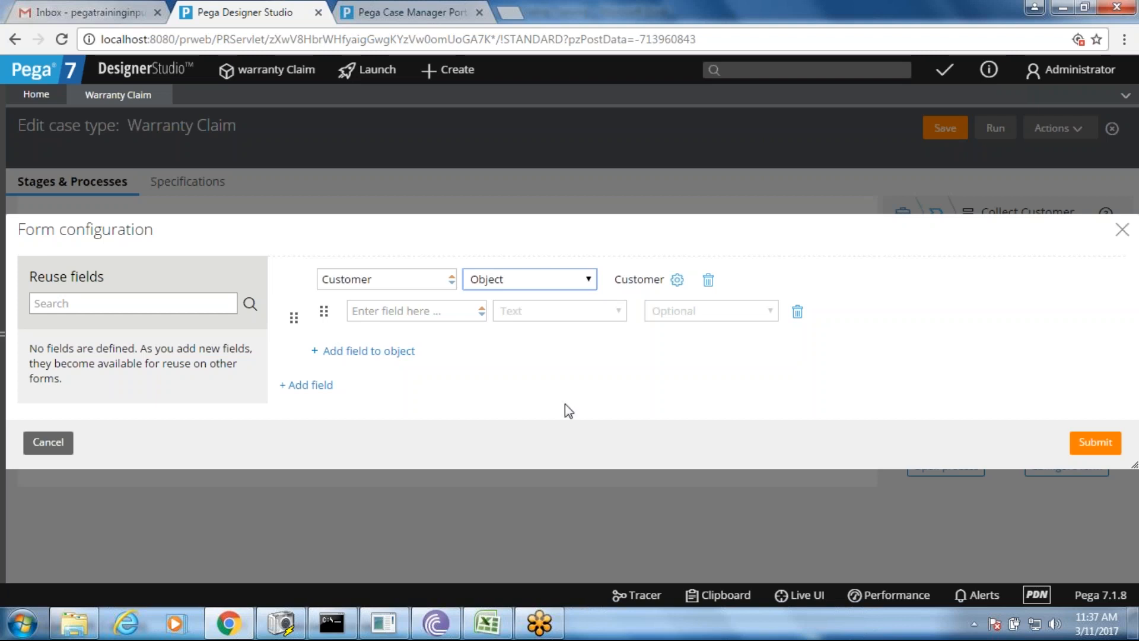
- Add First Name, Last Name and Full Name fields inside the Customer object
click(435, 315)
text(First Name)
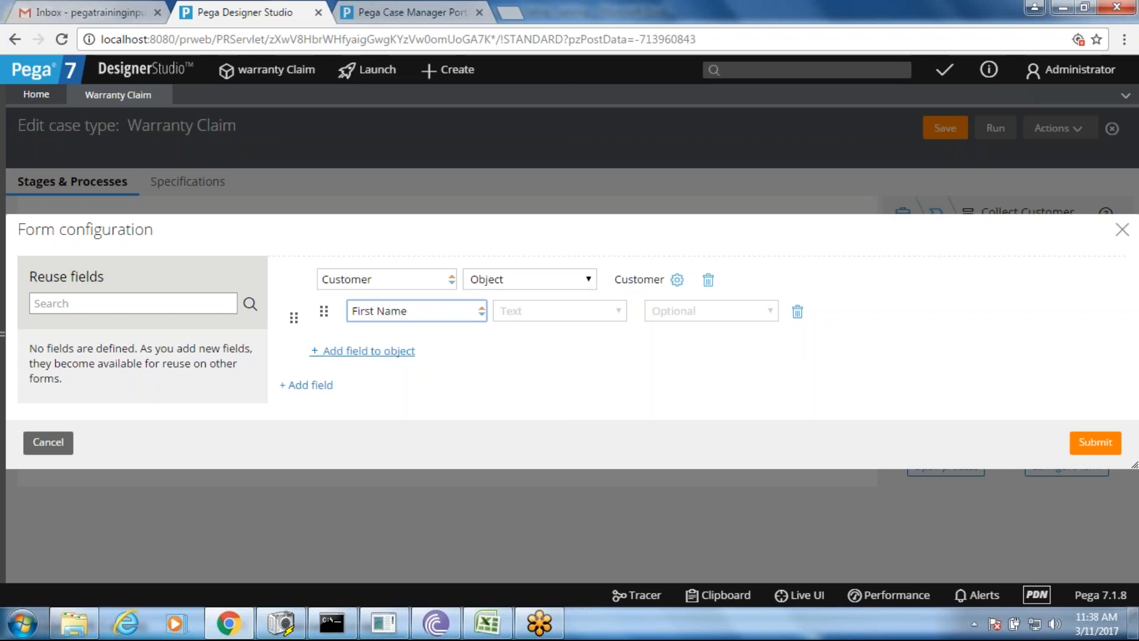
click(383, 350)
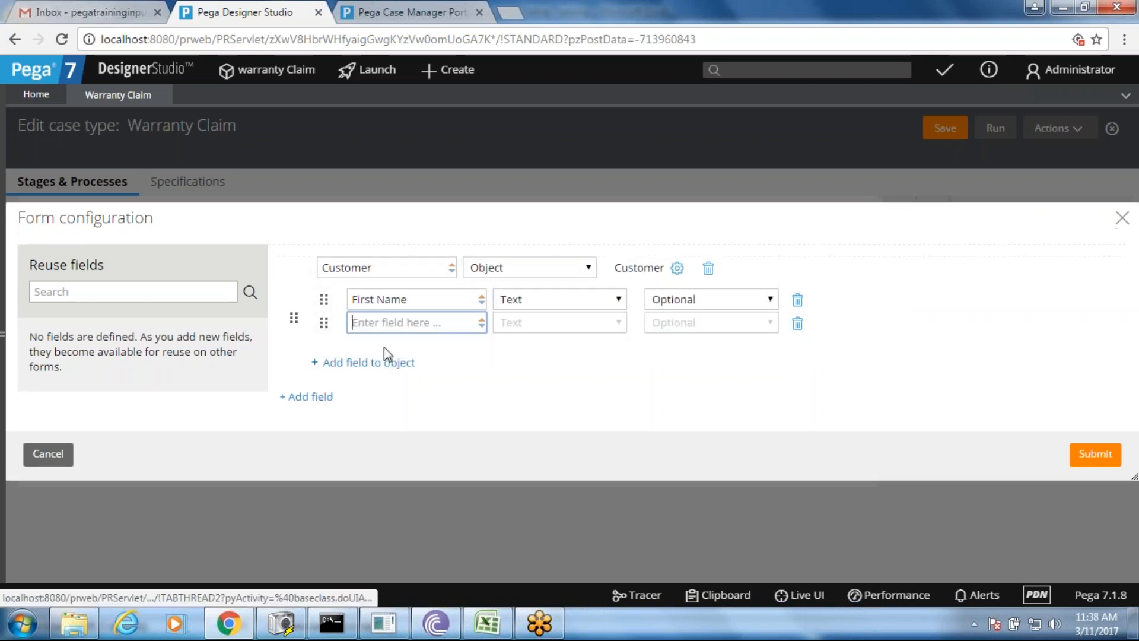
text(Last Name)
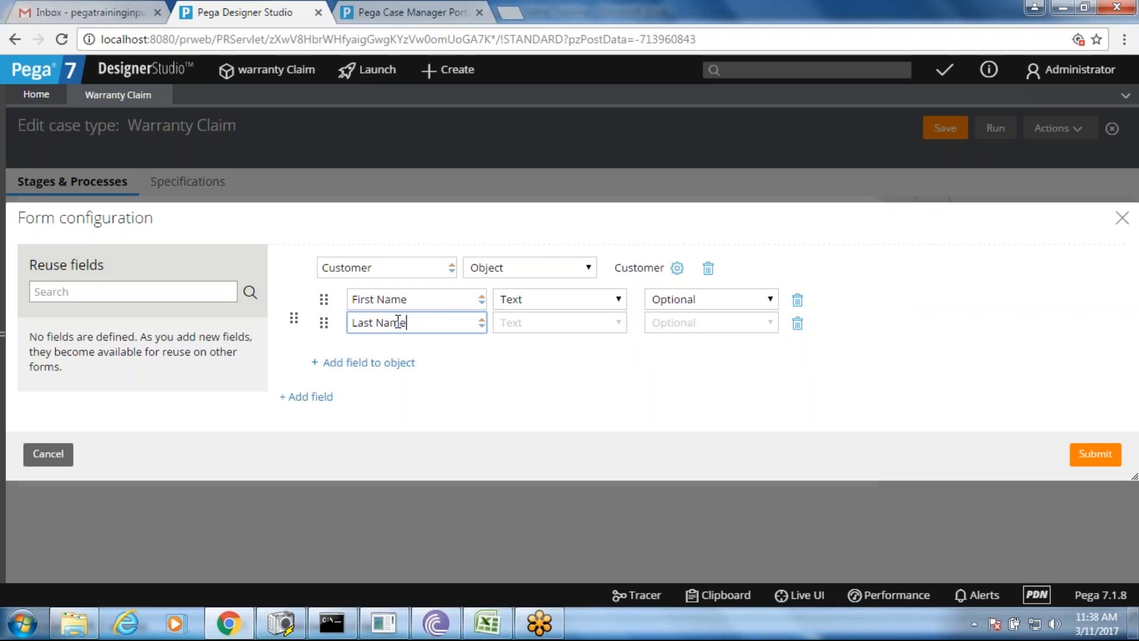
click(382, 364)
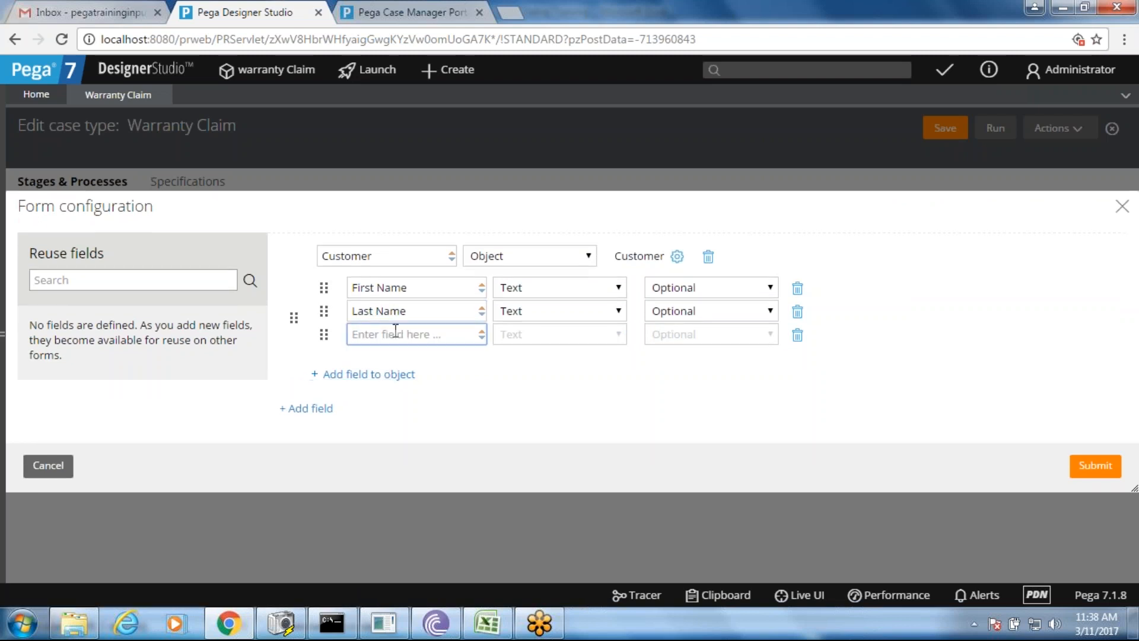
text(Full)
text(Name)
- Add Email Address and Phone Number fields to Customer and submit the form configuration
click(376, 379)
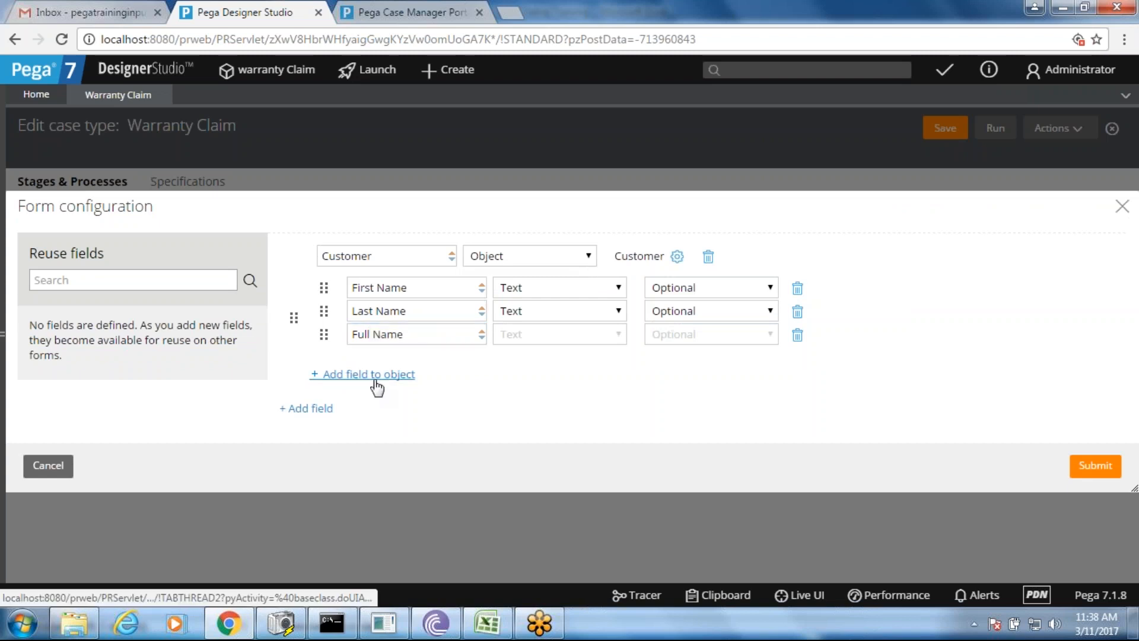
text(Email addr)
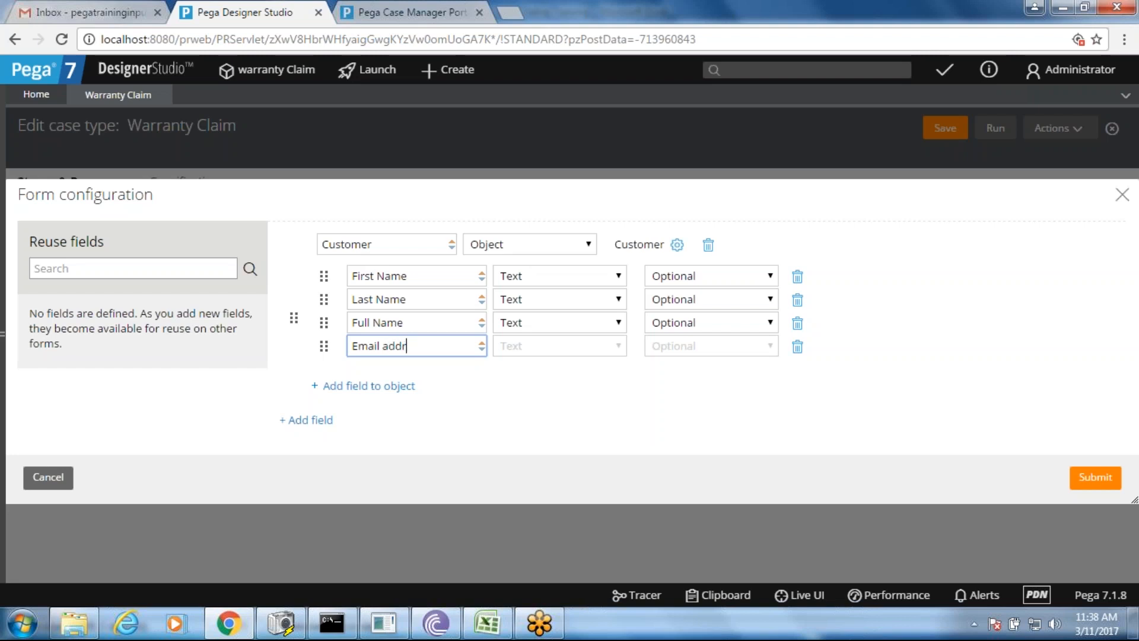
key(BackSpace)
key(BackSpace)
key(BackSpace)
key(BackSpace)
text(Address)
click(368, 385)
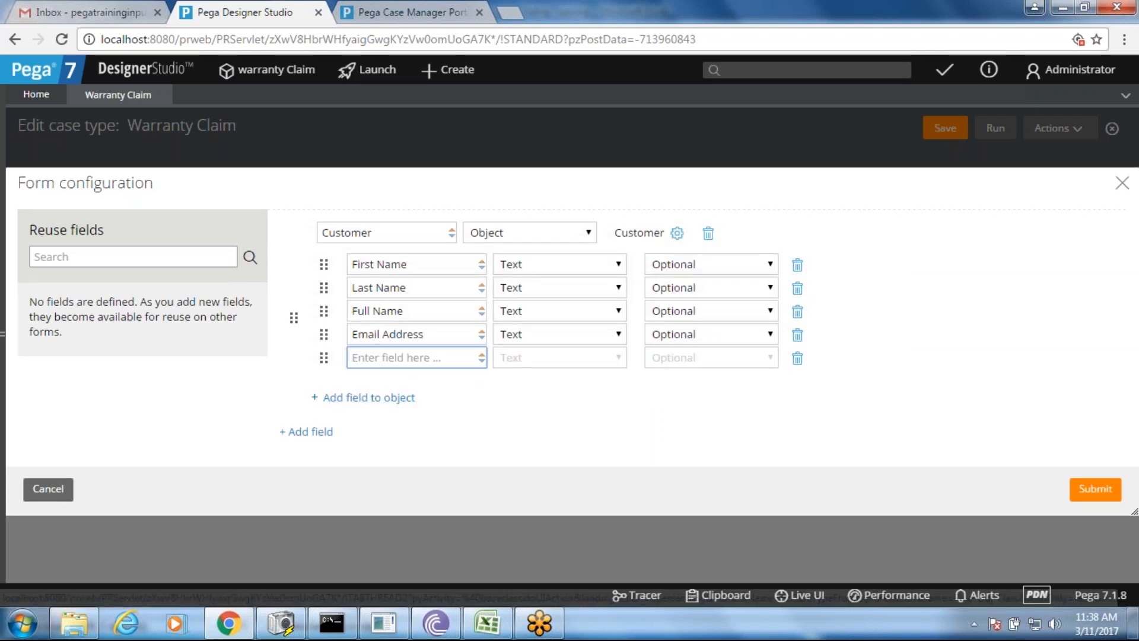
text(Mobile)
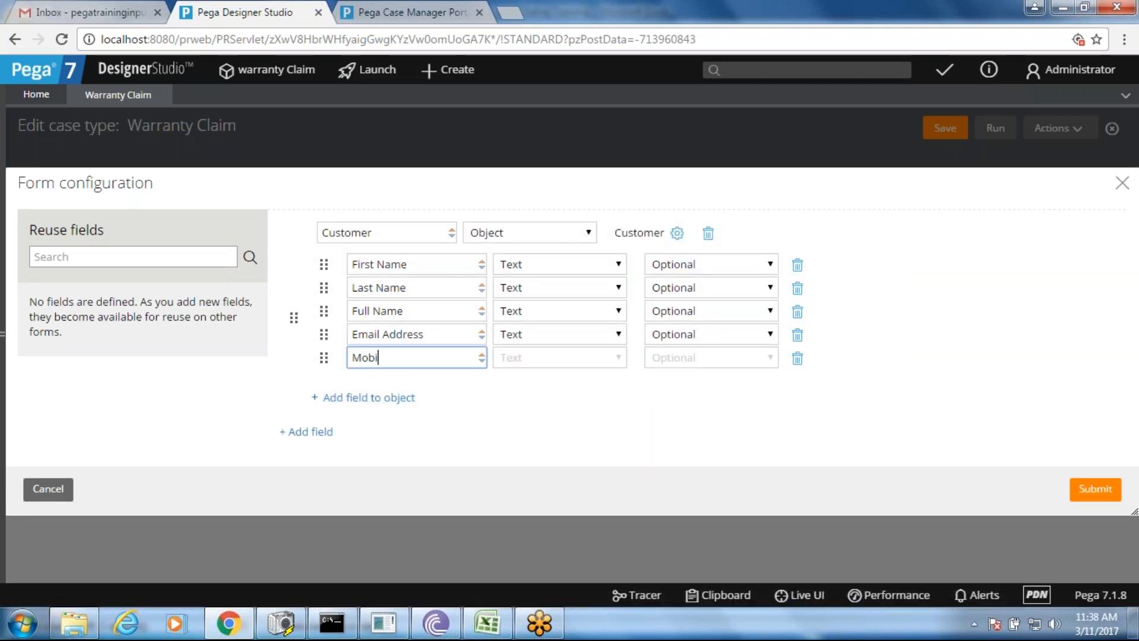
key(BackSpace)
key(BackSpace)
key(BackSpace)
key(BackSpace)
key(BackSpace)
key(BackSpace)
text(Phone Number)
click(576, 407)
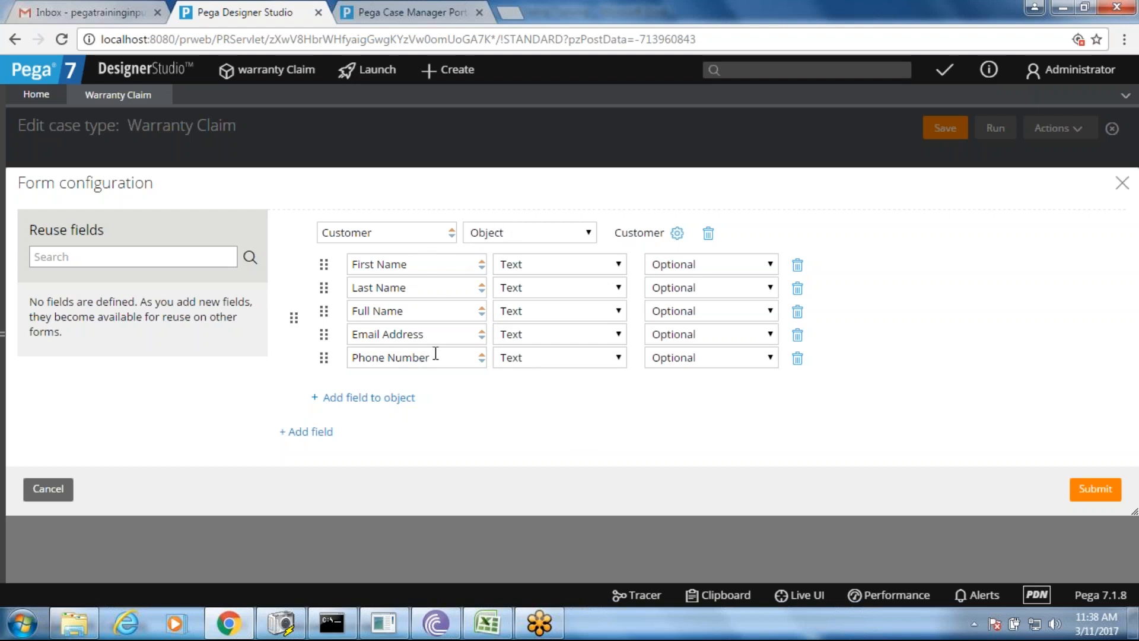
click(1099, 493)
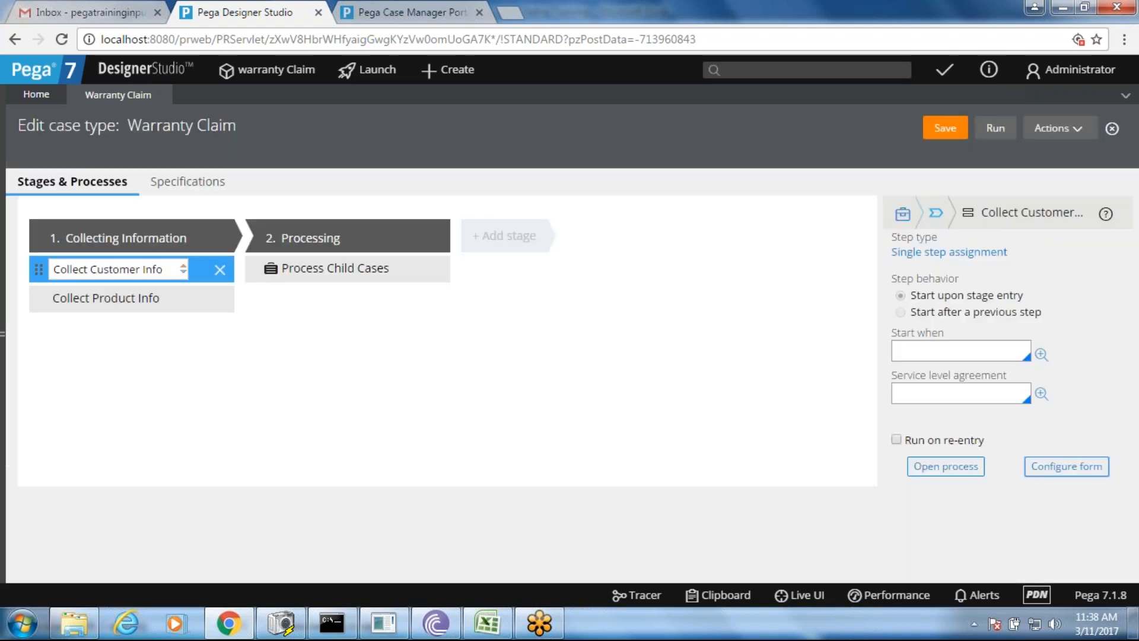
- Save the Warranty Claim case type and create a new Warranty Claim in Case Manager
click(1091, 471)
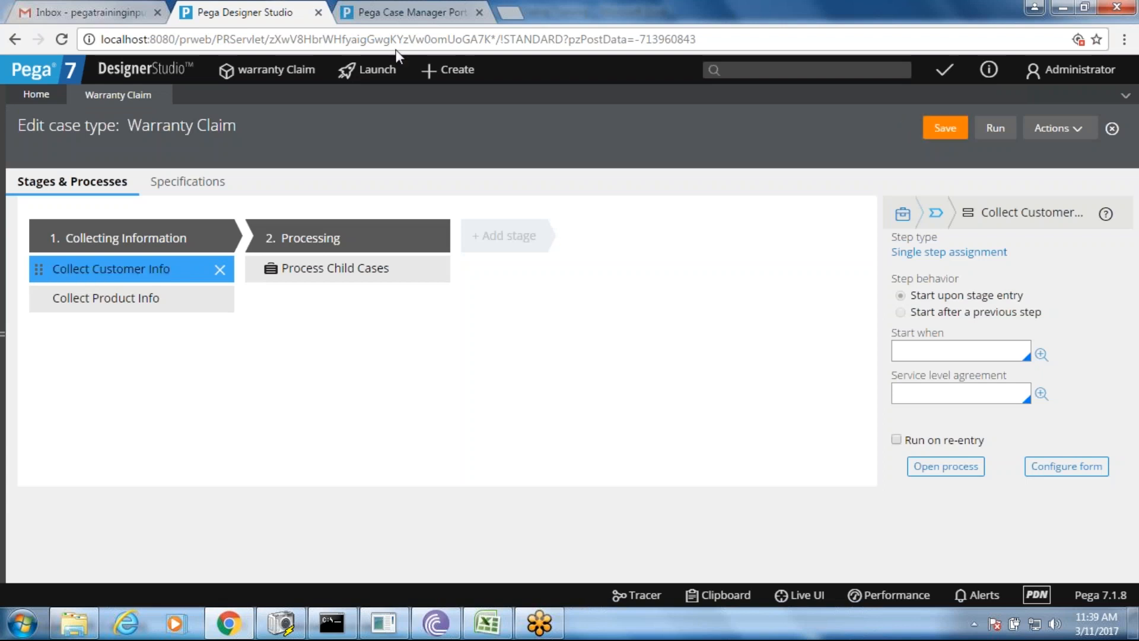
click(390, 10)
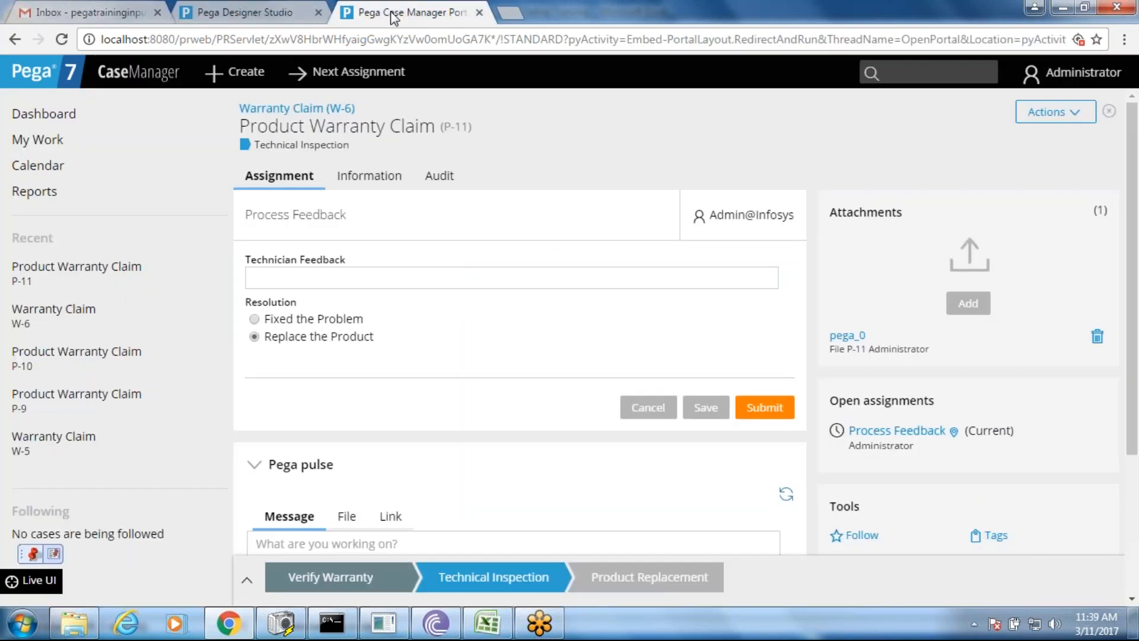
click(248, 82)
click(256, 101)
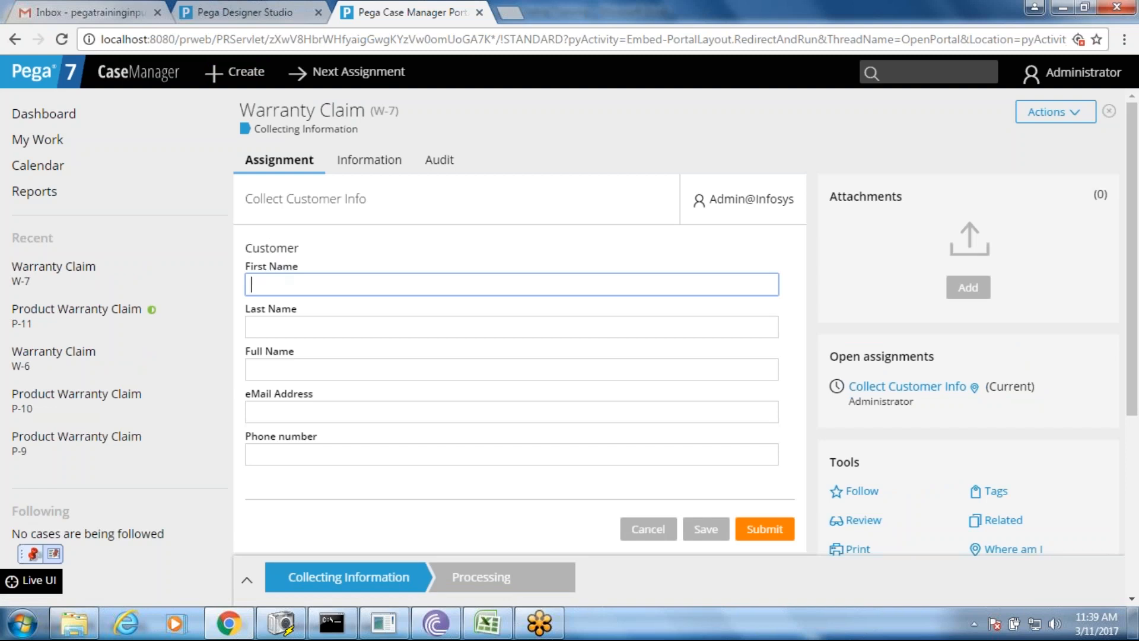
- Check the Last Name, Full Name, eMail Address and Phone number fields, then return to Designer Studio
click(262, 330)
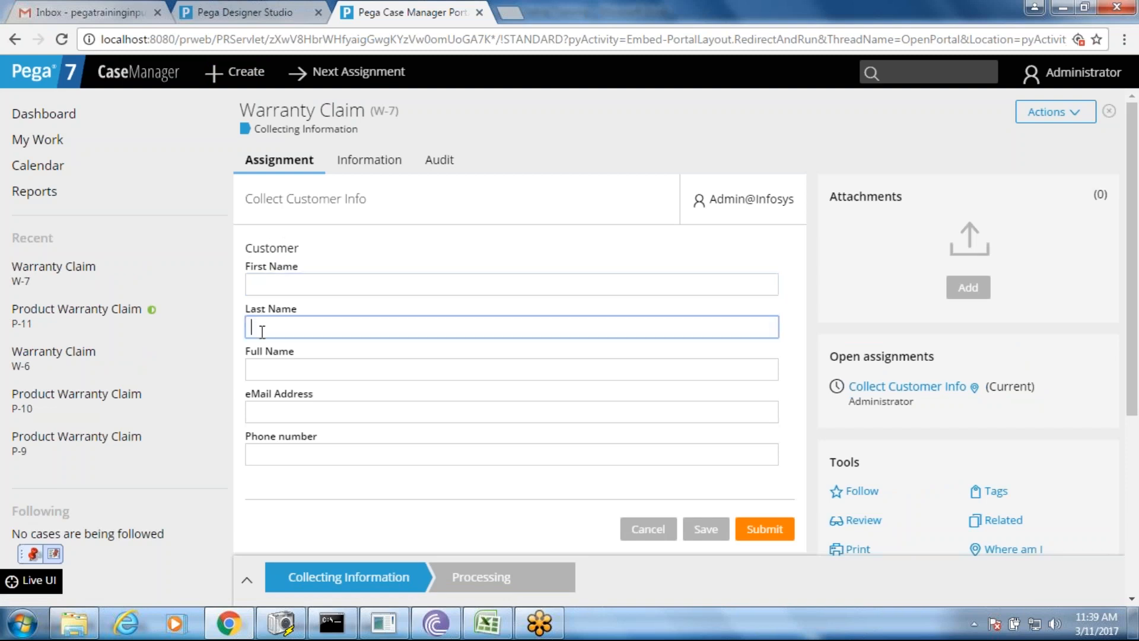
click(268, 371)
click(276, 416)
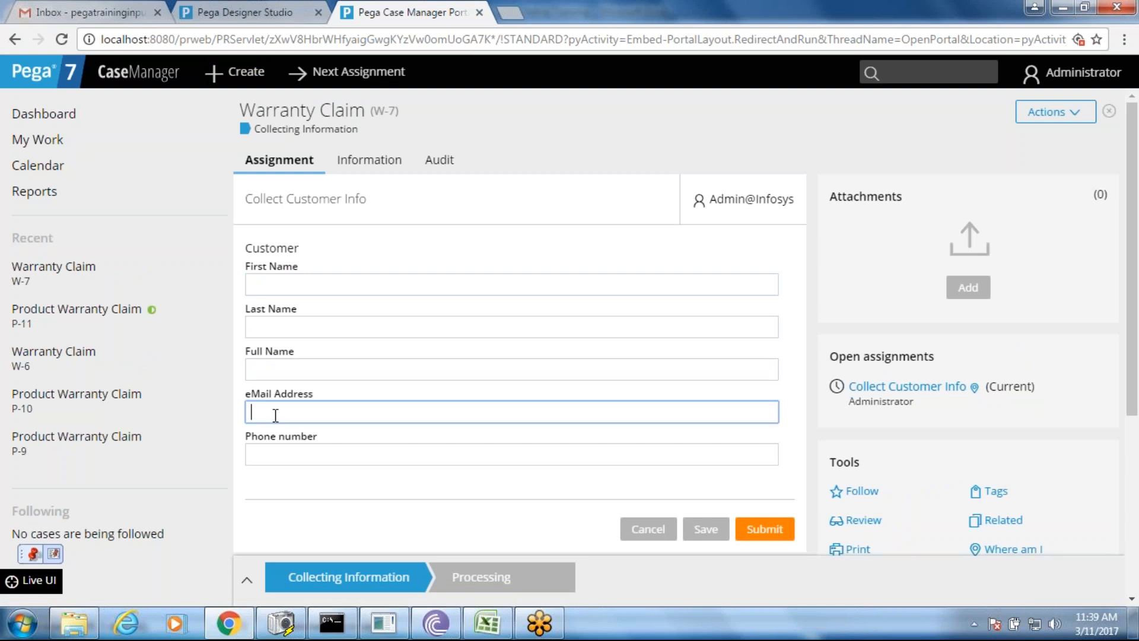
drag(247, 265, 347, 448)
click(343, 440)
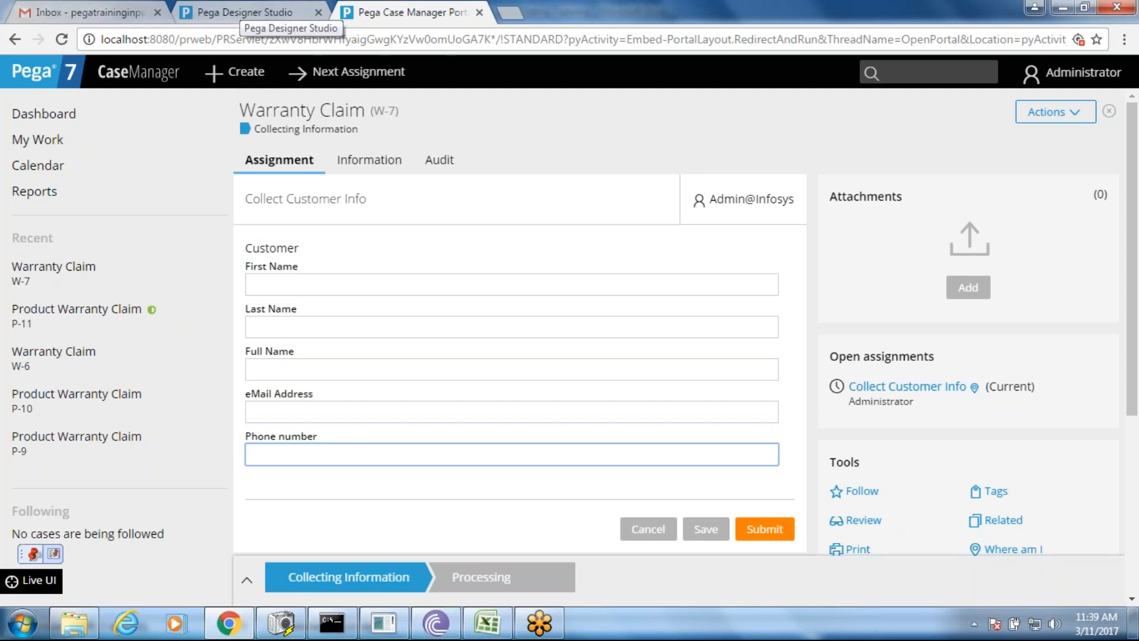
click(246, 15)
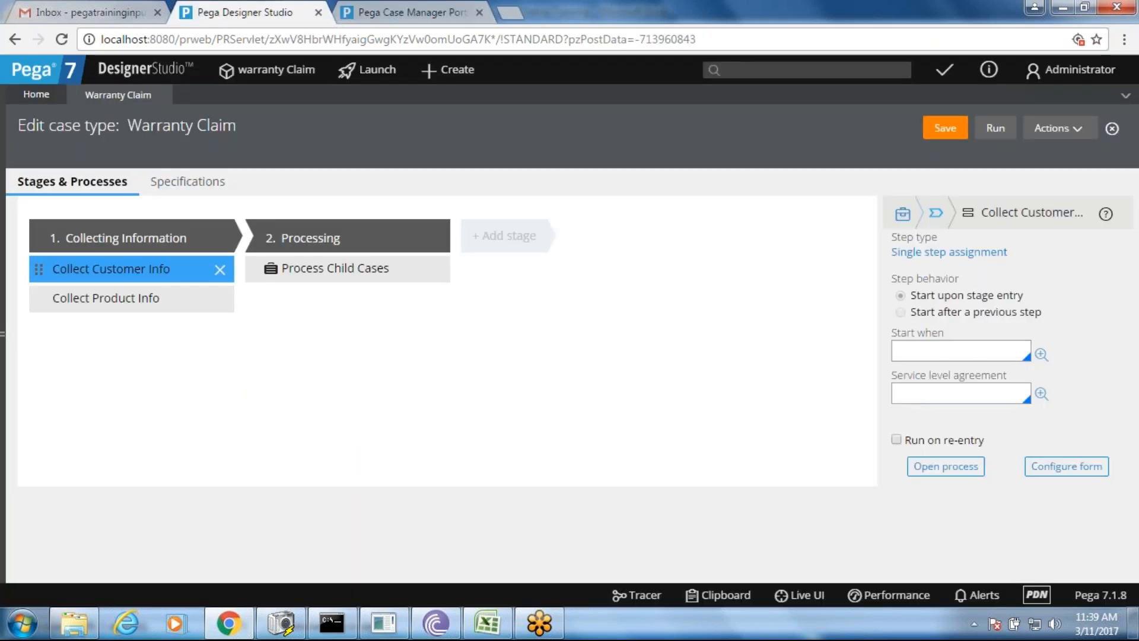
- Show the application explorer and refresh it
click(3, 334)
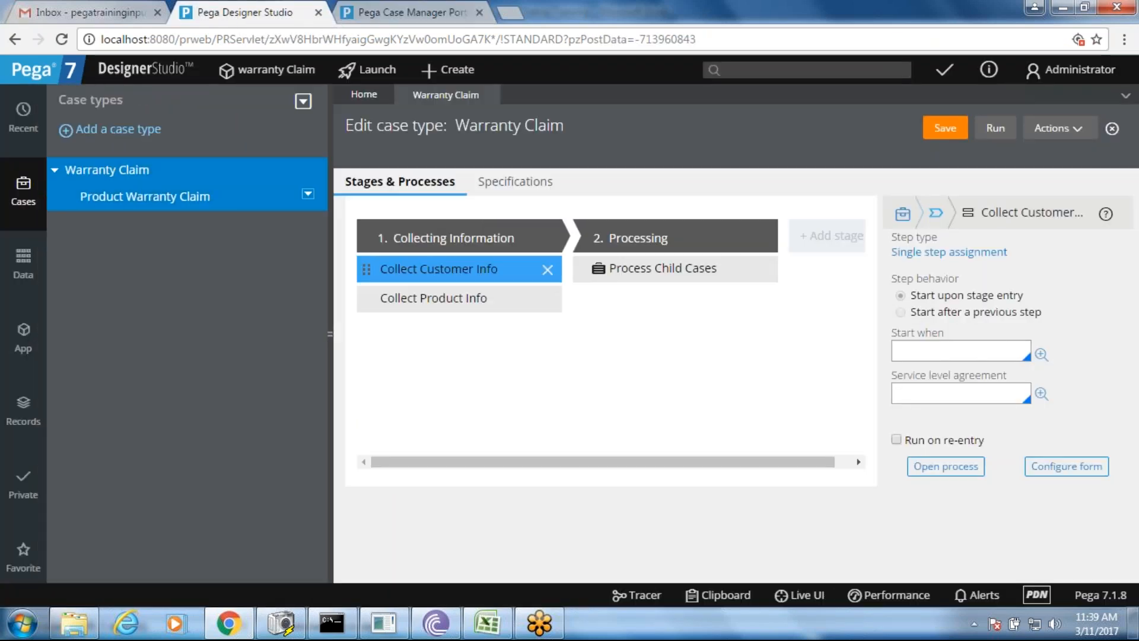
click(23, 337)
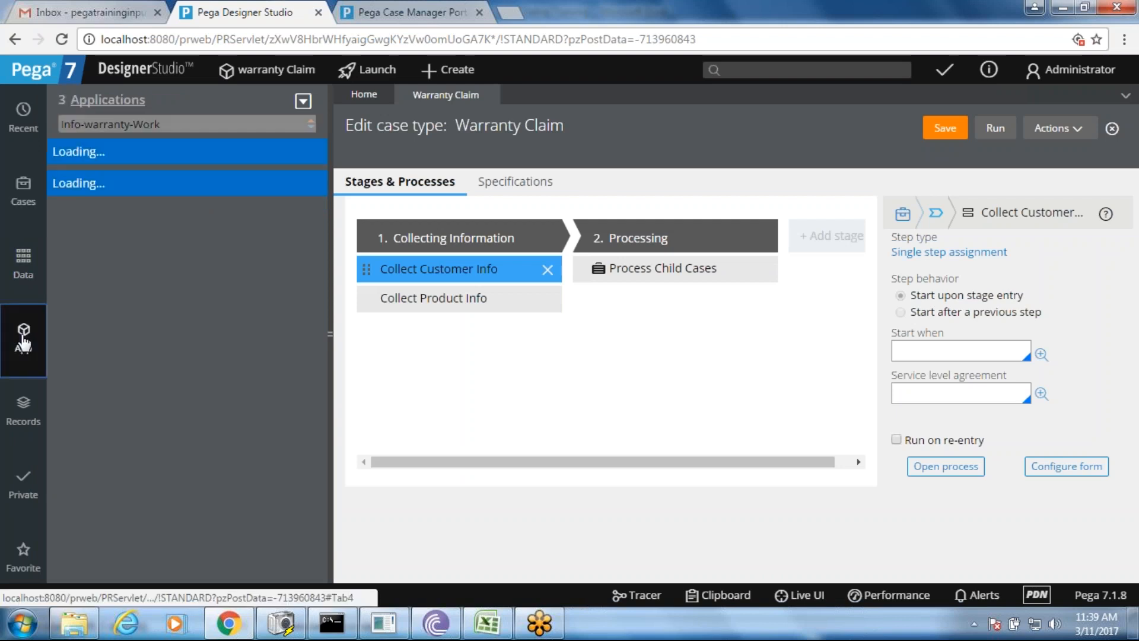
click(289, 101)
click(294, 121)
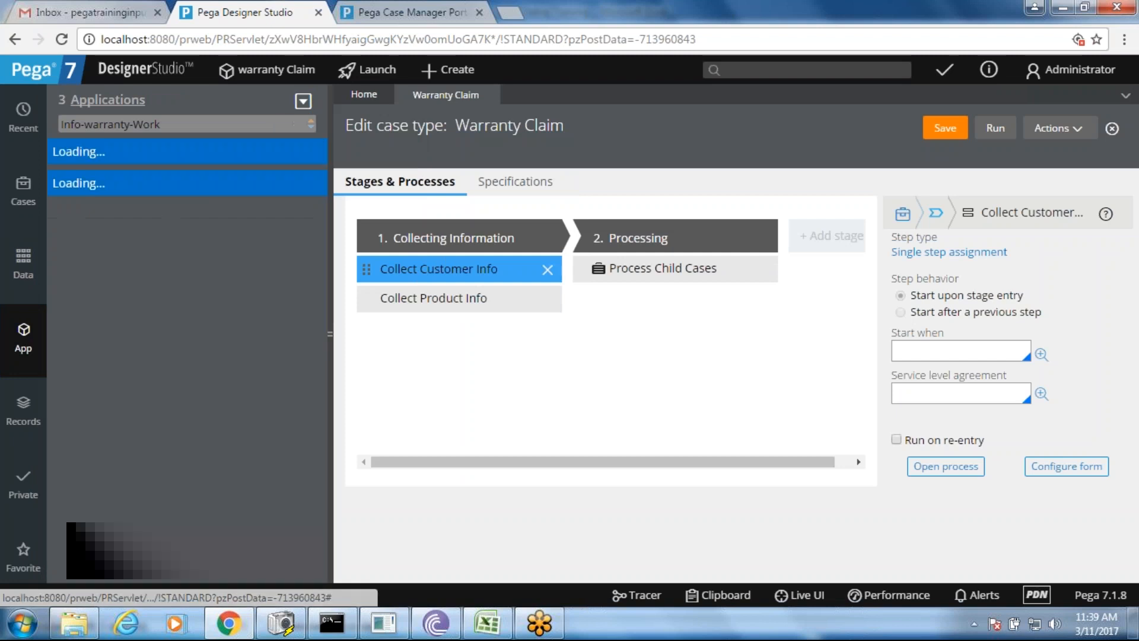
click(178, 123)
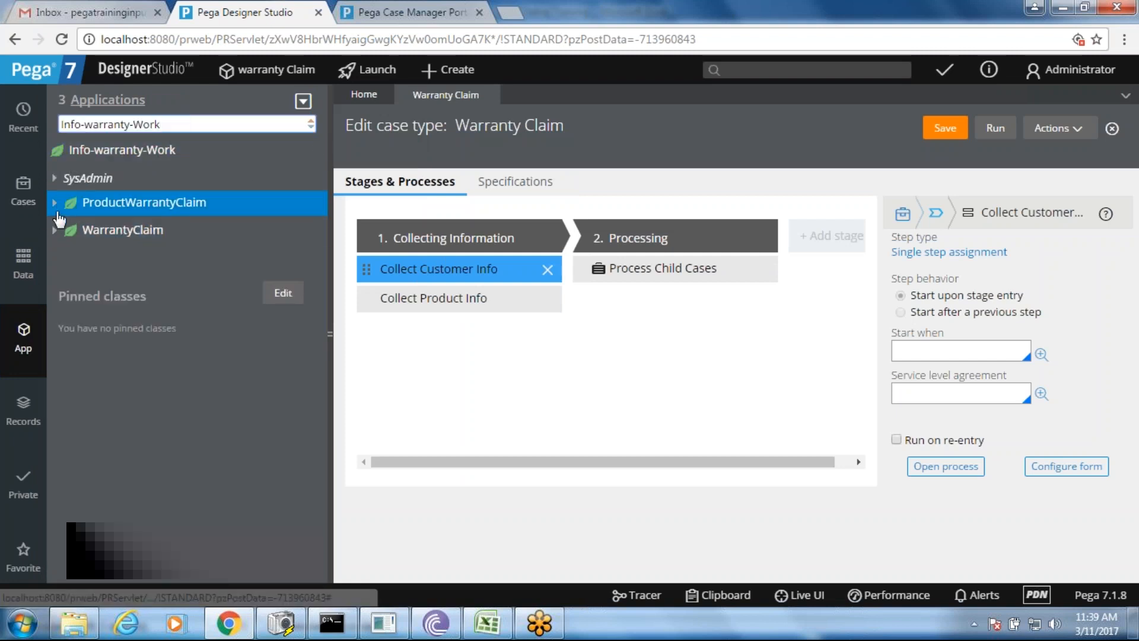
- Expand WarrantyClaim > Data Model > Property > Customer and select the class name Info-warranty-Work
click(56, 232)
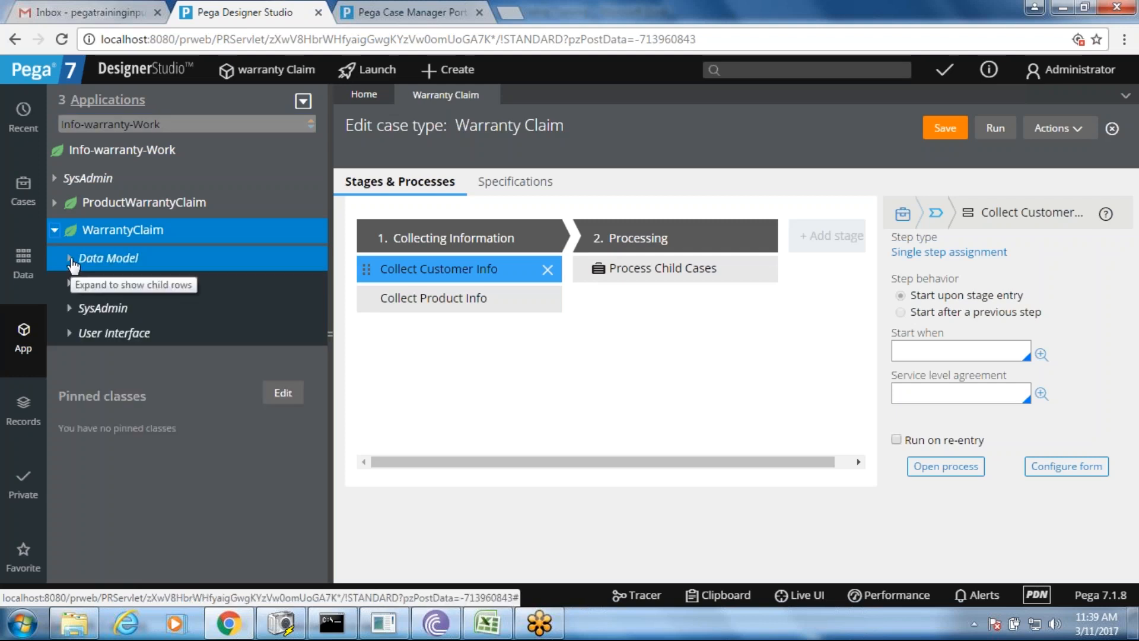
click(71, 259)
click(84, 306)
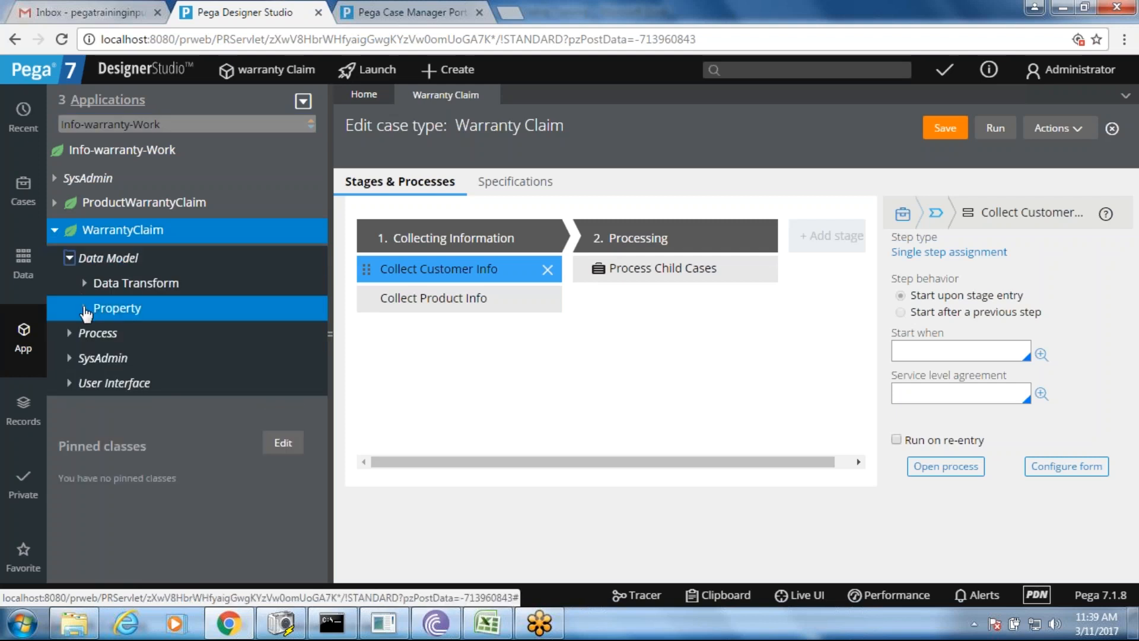
click(140, 335)
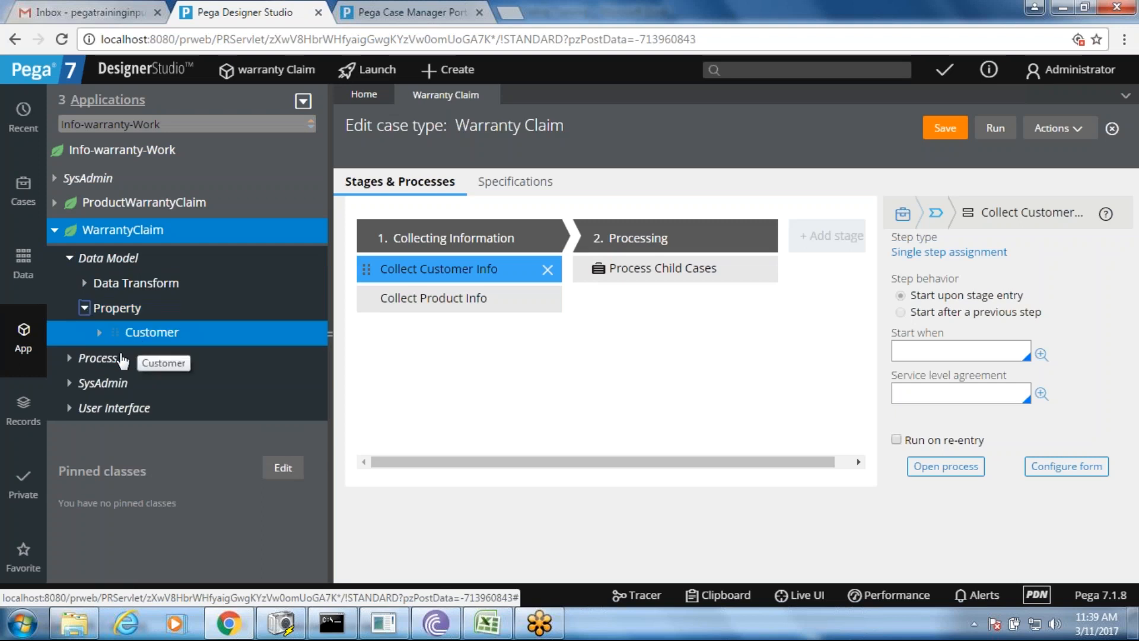
click(99, 332)
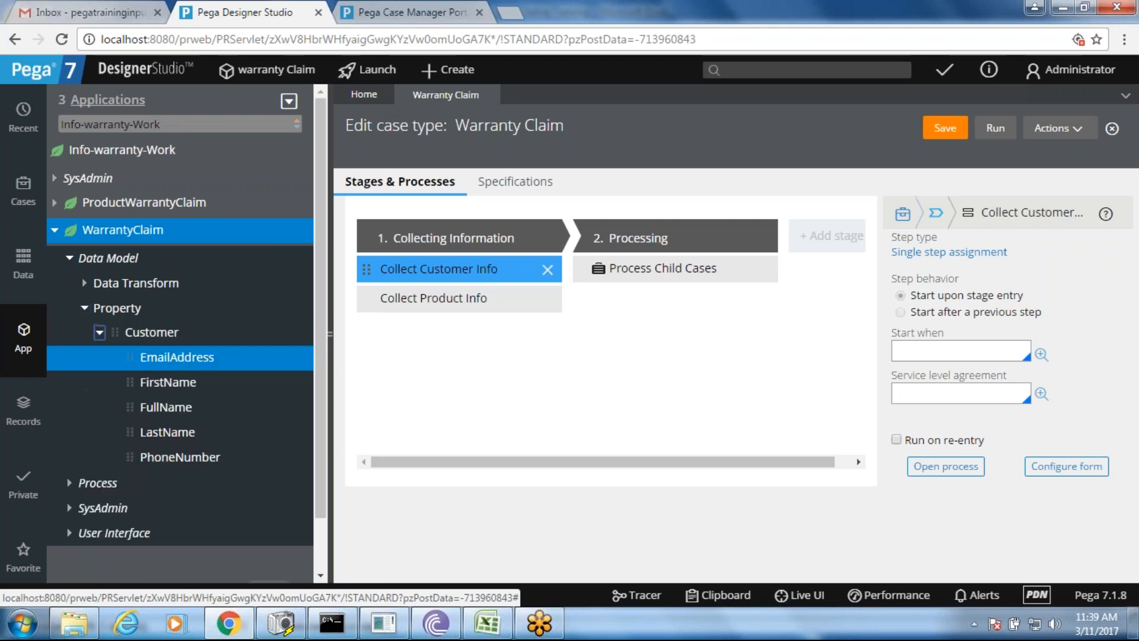
click(99, 333)
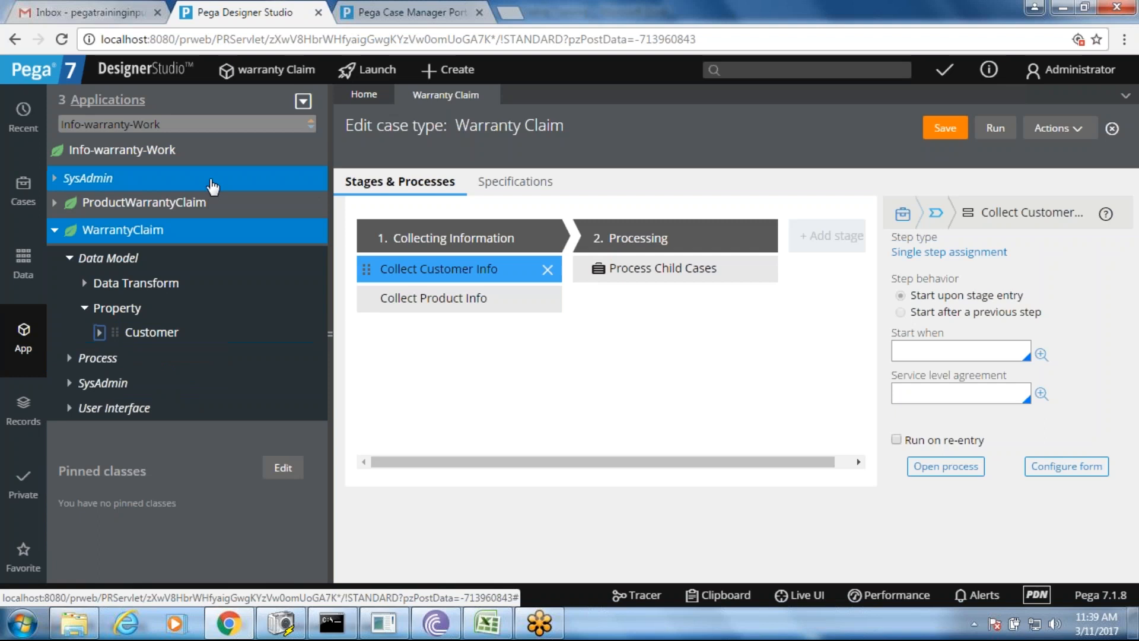
drag(162, 124, 58, 107)
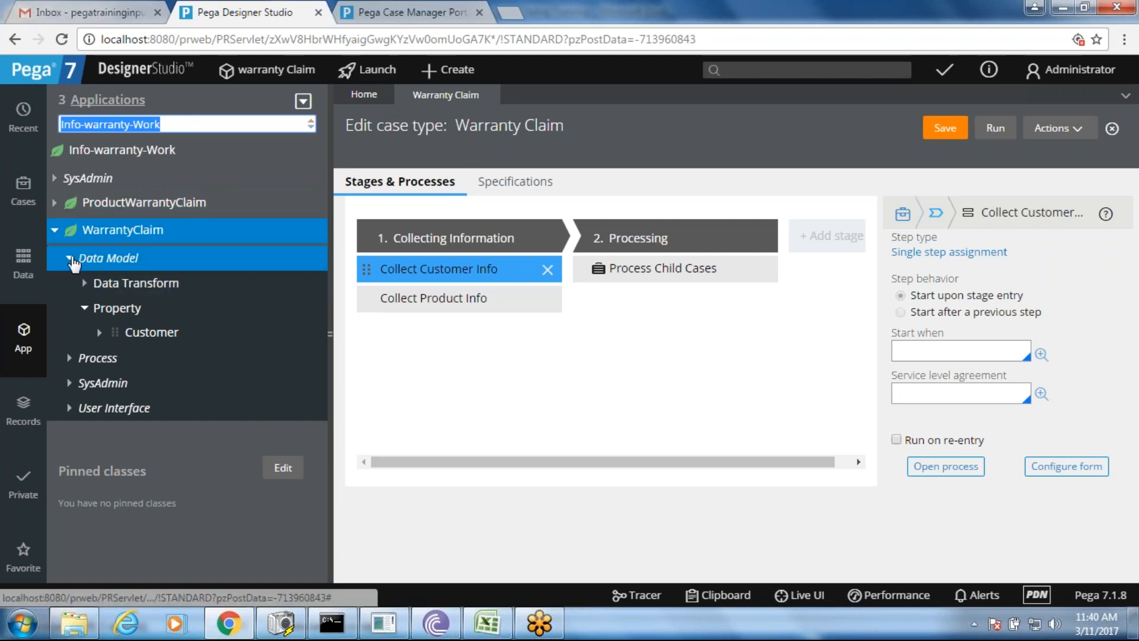
- Open the CollectCustomerInformation section from User Interface > Section
click(69, 258)
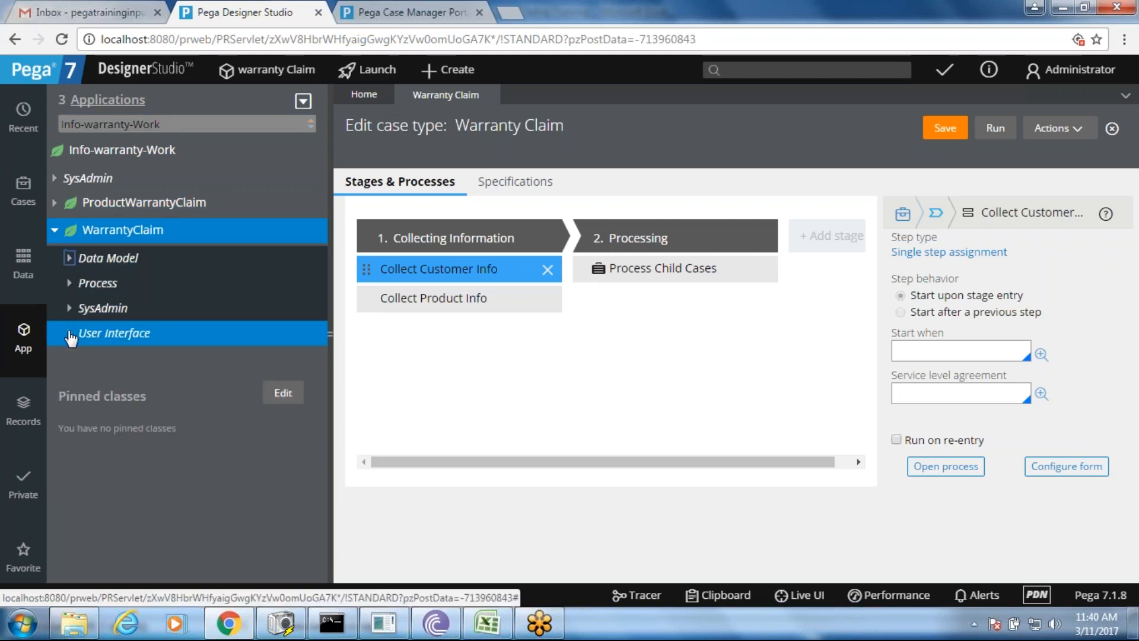
click(70, 334)
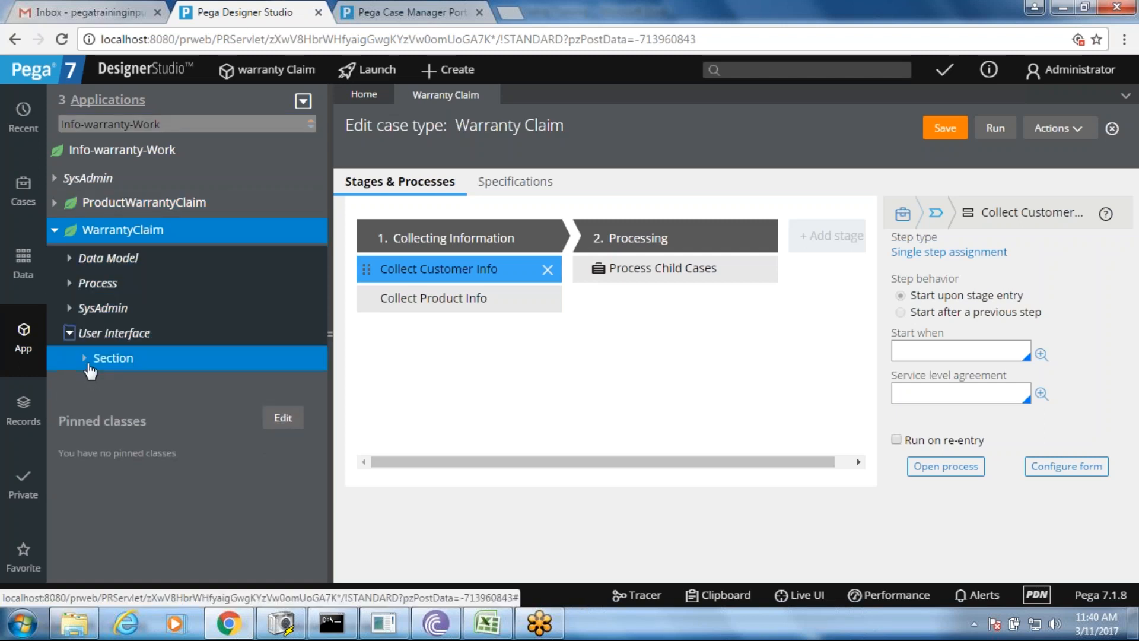
click(85, 358)
click(137, 382)
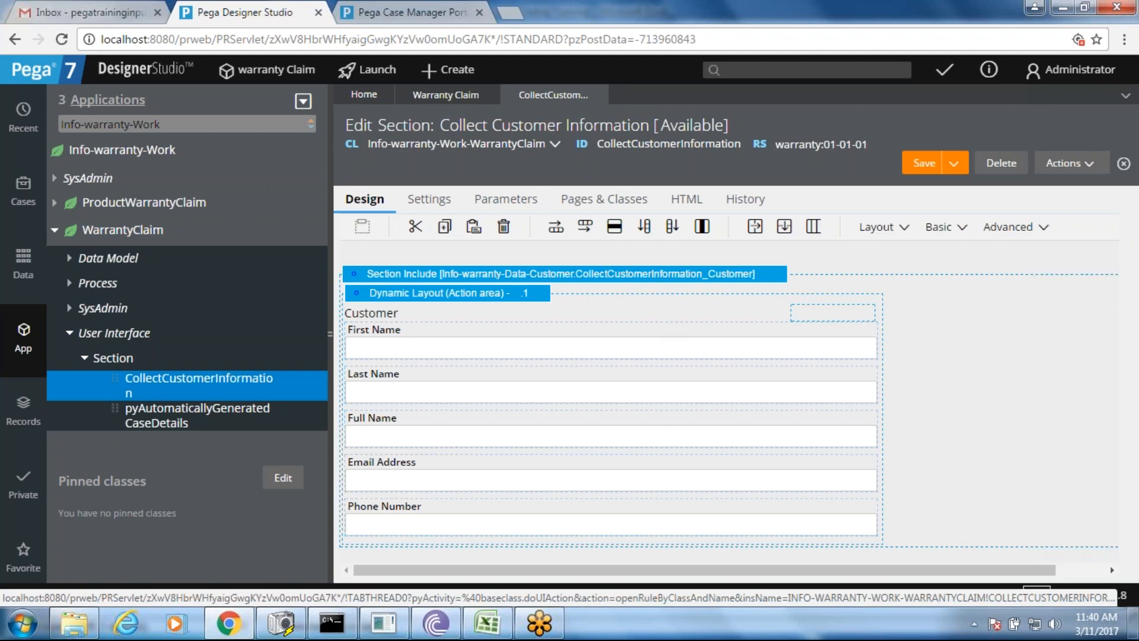
- Set the customer fields' dynamic layout to Inline grid double, save the section, and go to Excel
click(589, 280)
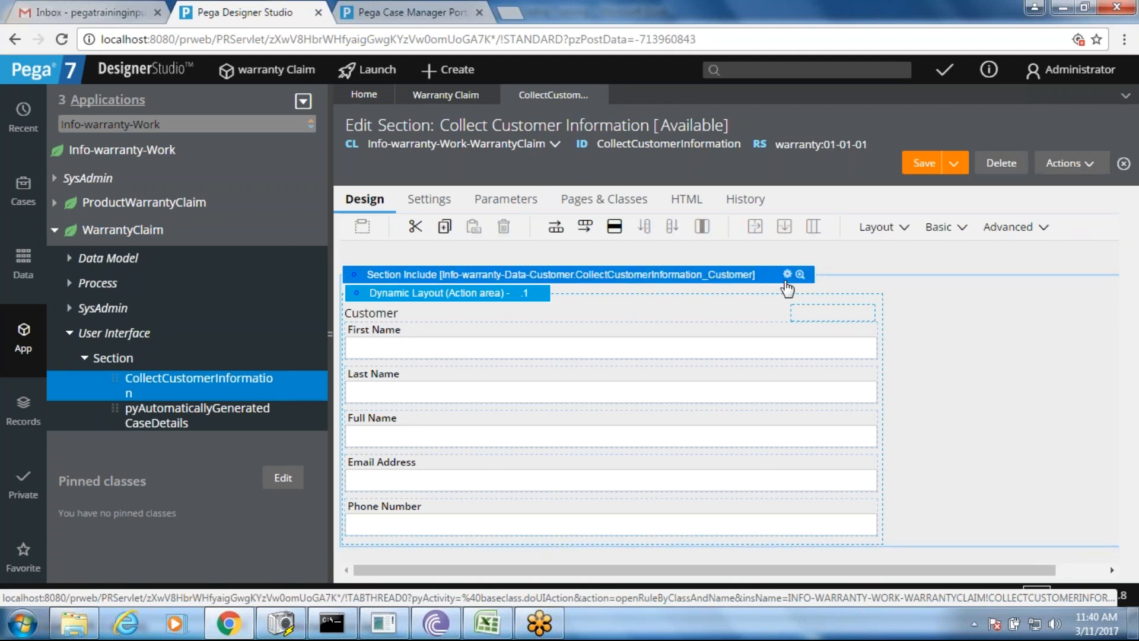
click(534, 293)
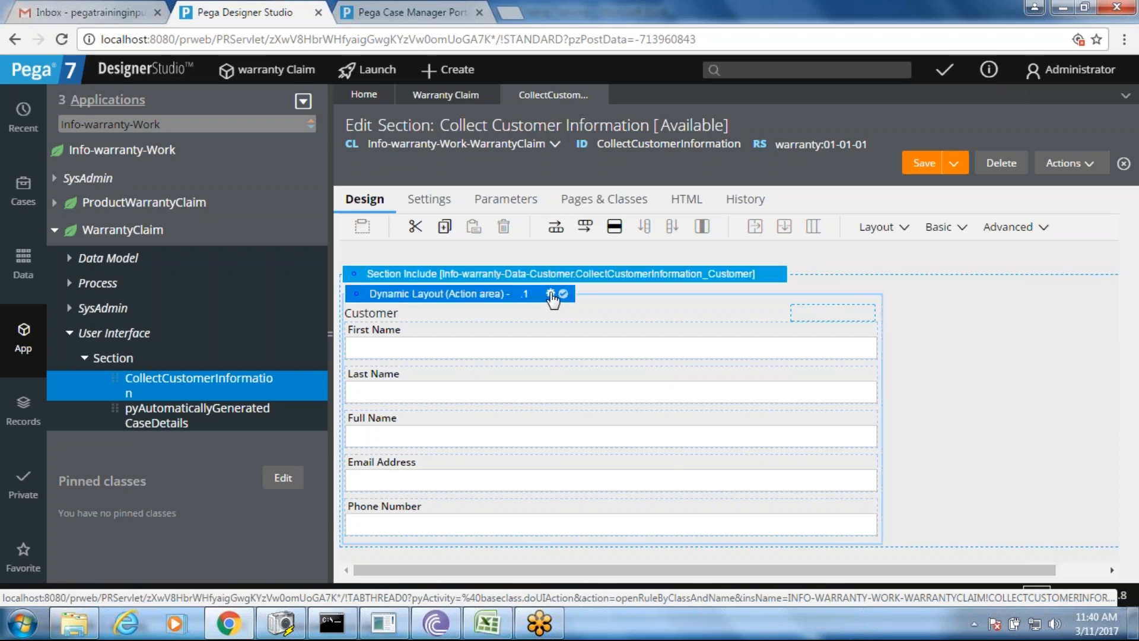
click(551, 294)
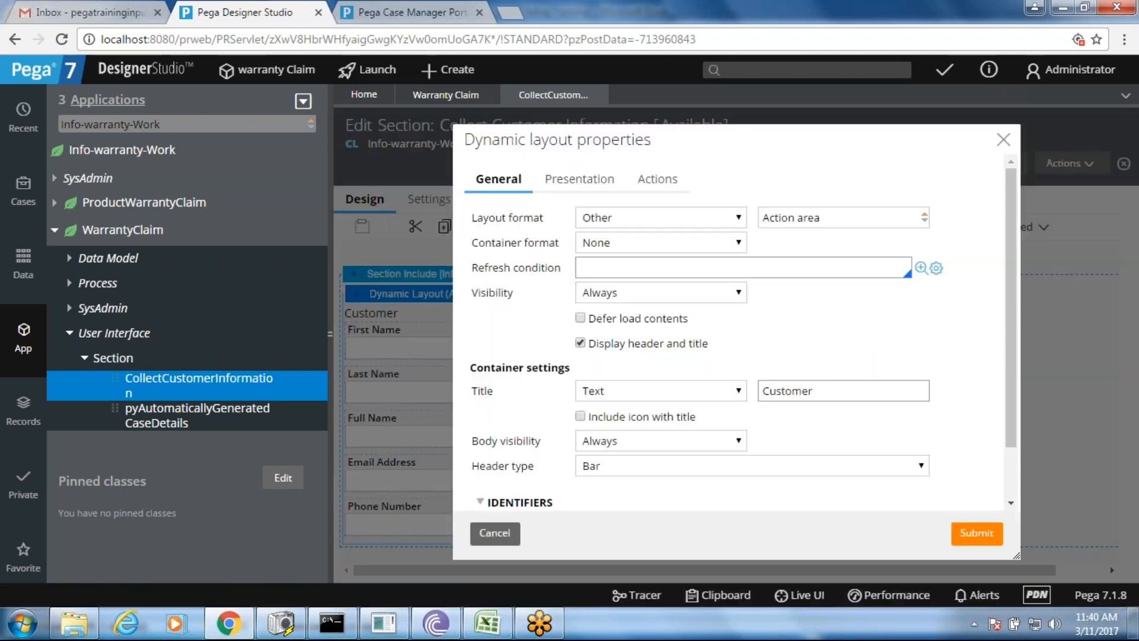
click(659, 222)
click(638, 283)
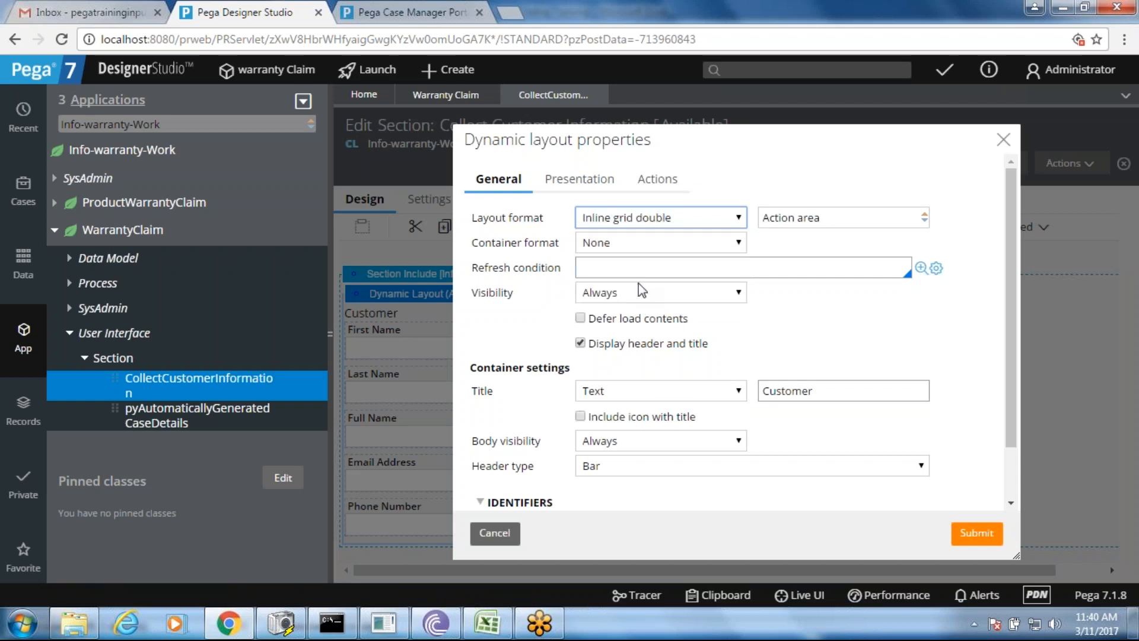
click(975, 534)
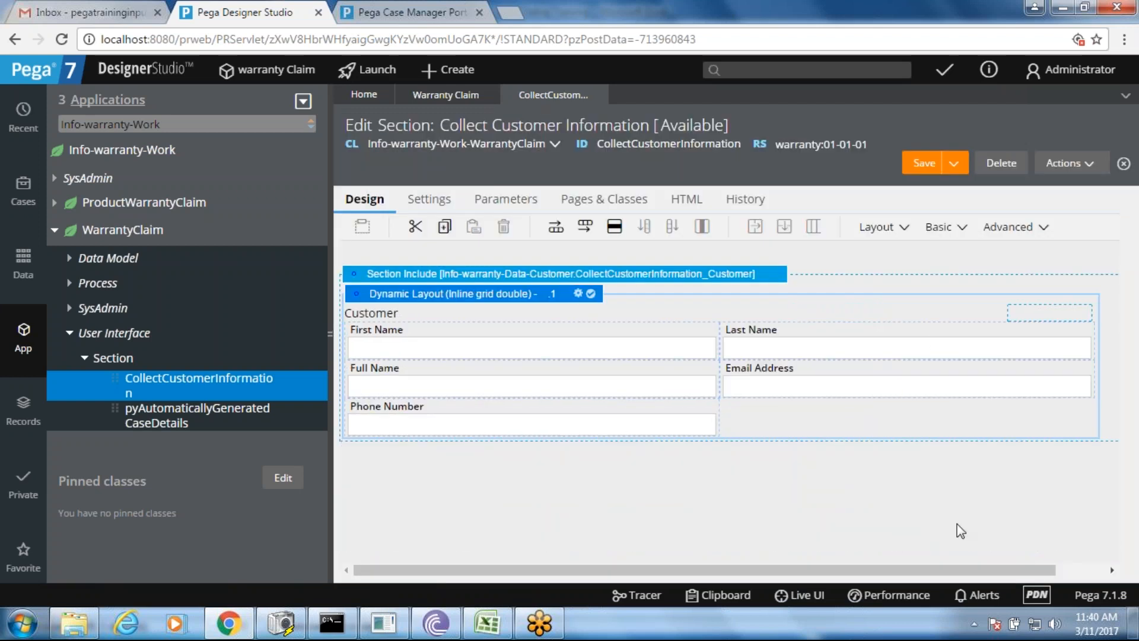
click(922, 169)
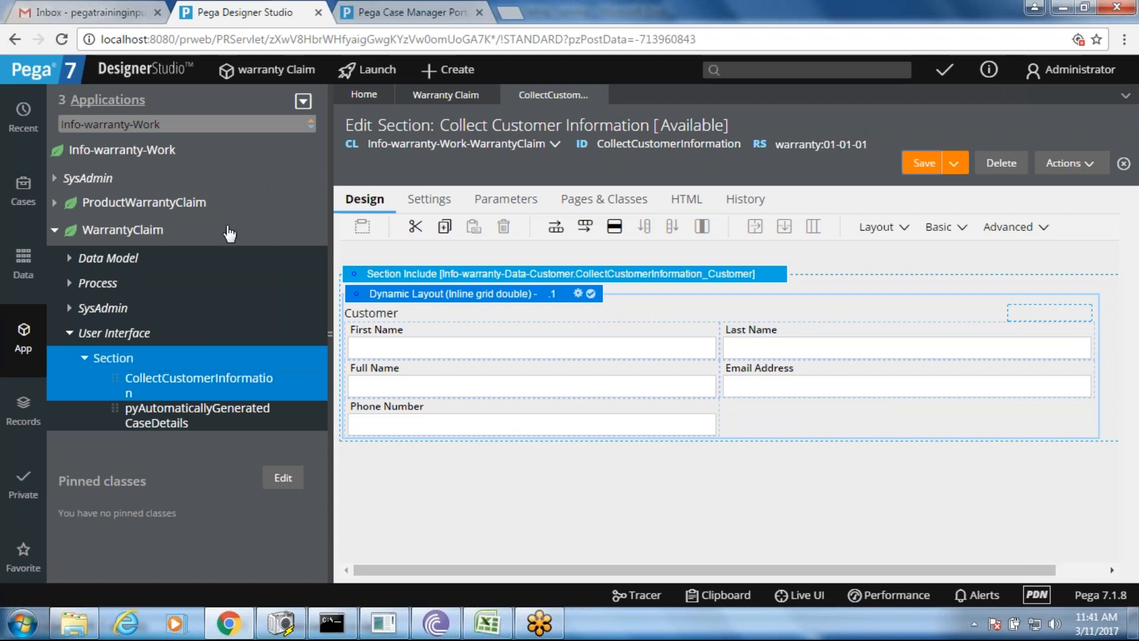
drag(186, 123, 41, 117)
key(ctrl+c)
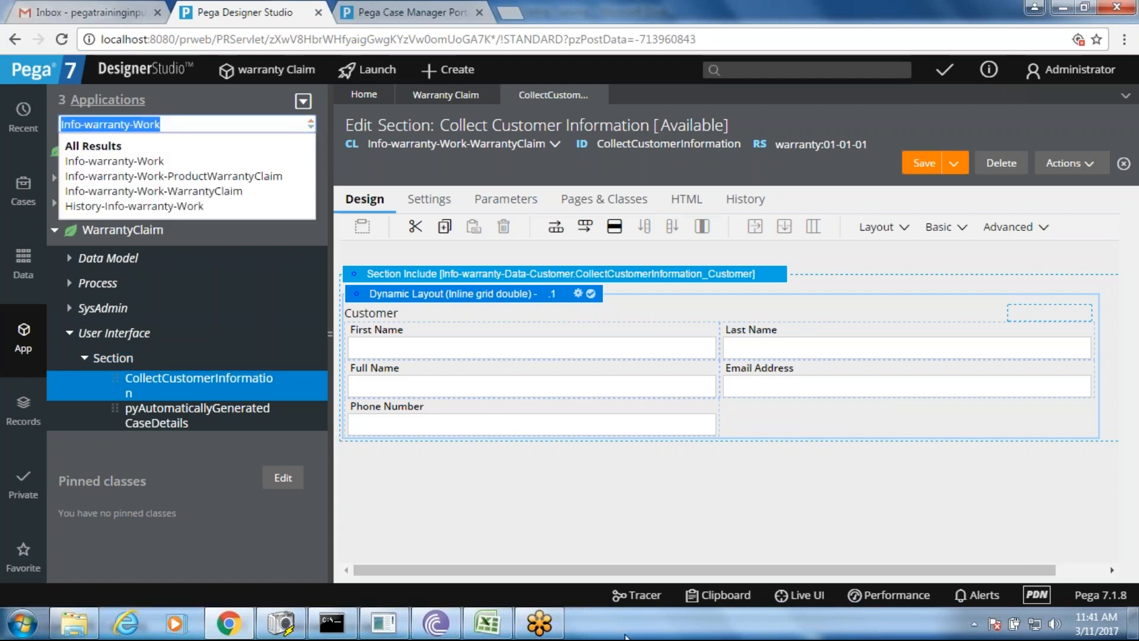
click(486, 623)
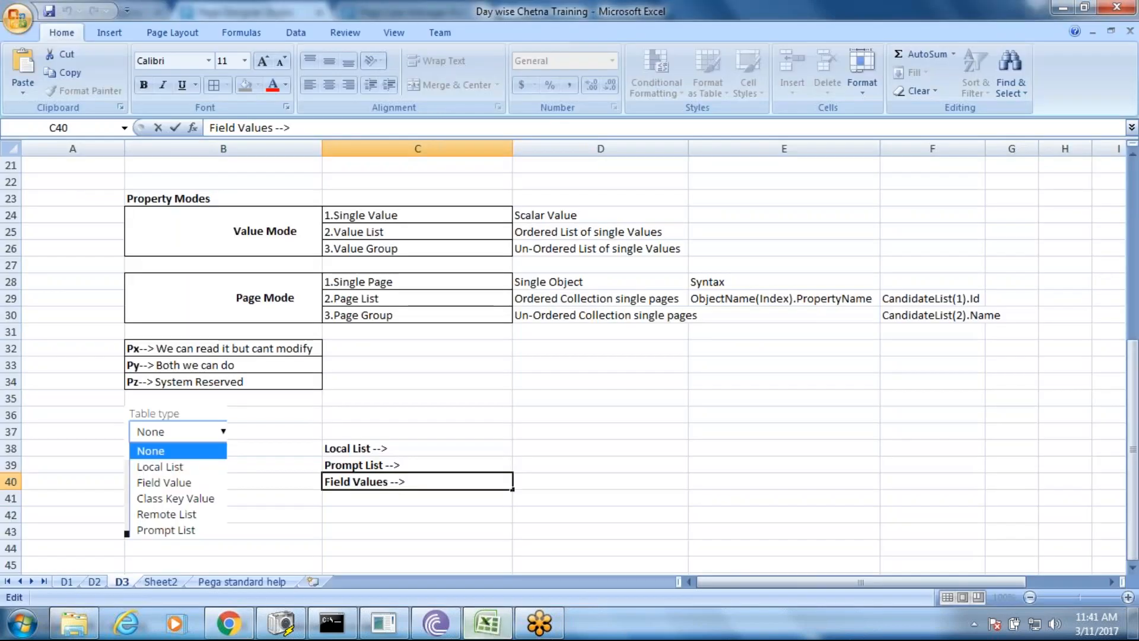
- Enter Customer Class in D38 and paste Info-warranty-Work into D39
click(586, 443)
text(Customer Class)
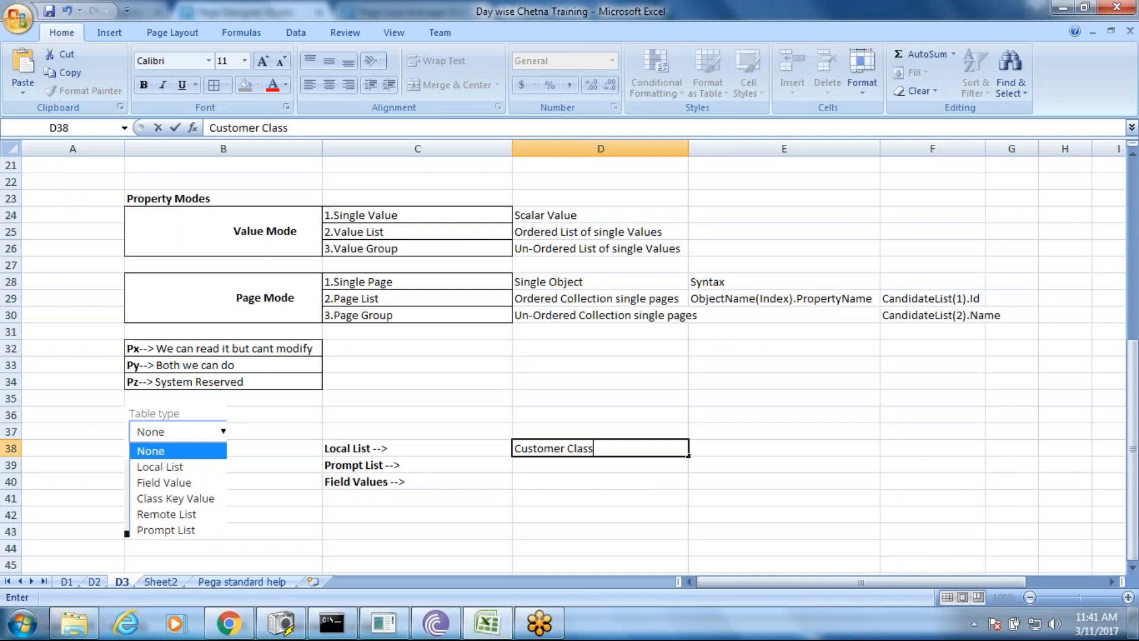
click(552, 466)
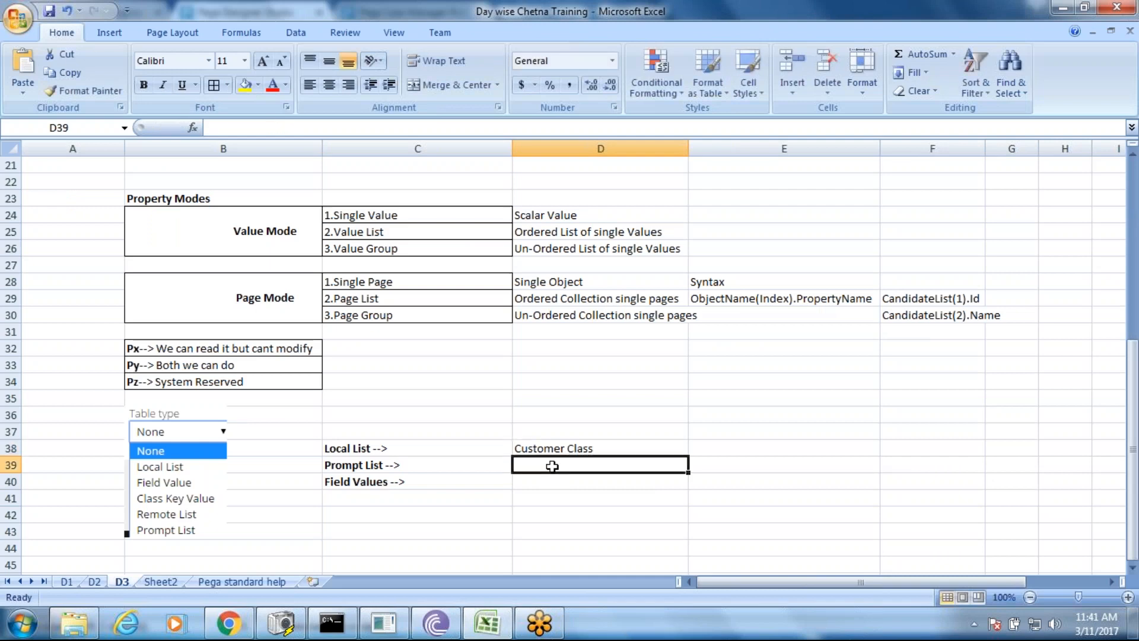
key(ctrl+v)
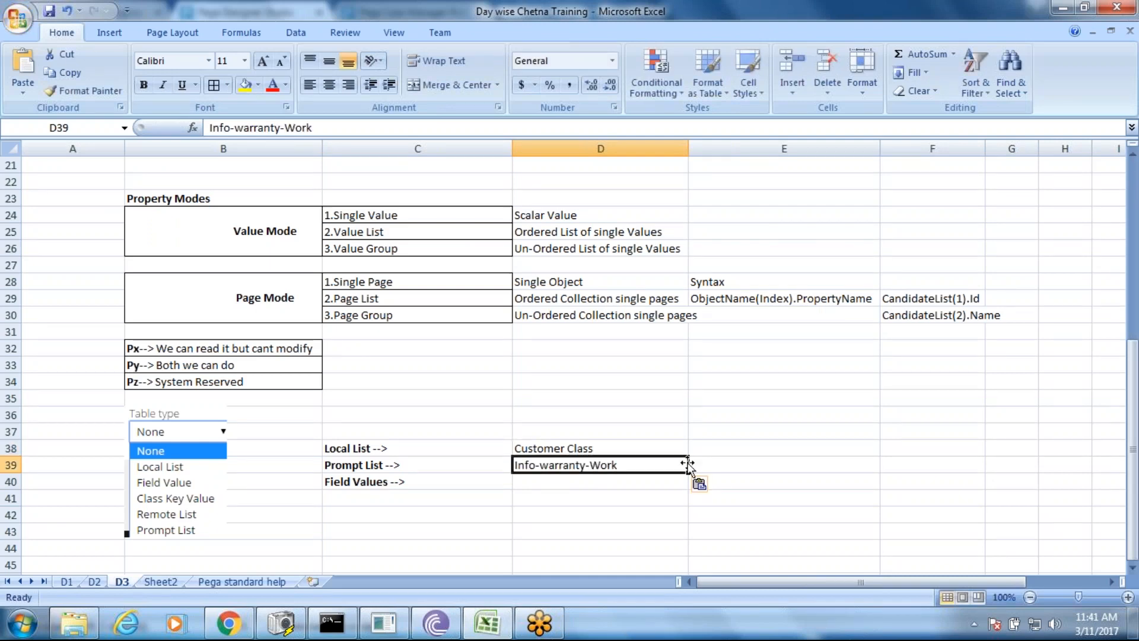
- Enter Customer Address in cell E38
click(708, 447)
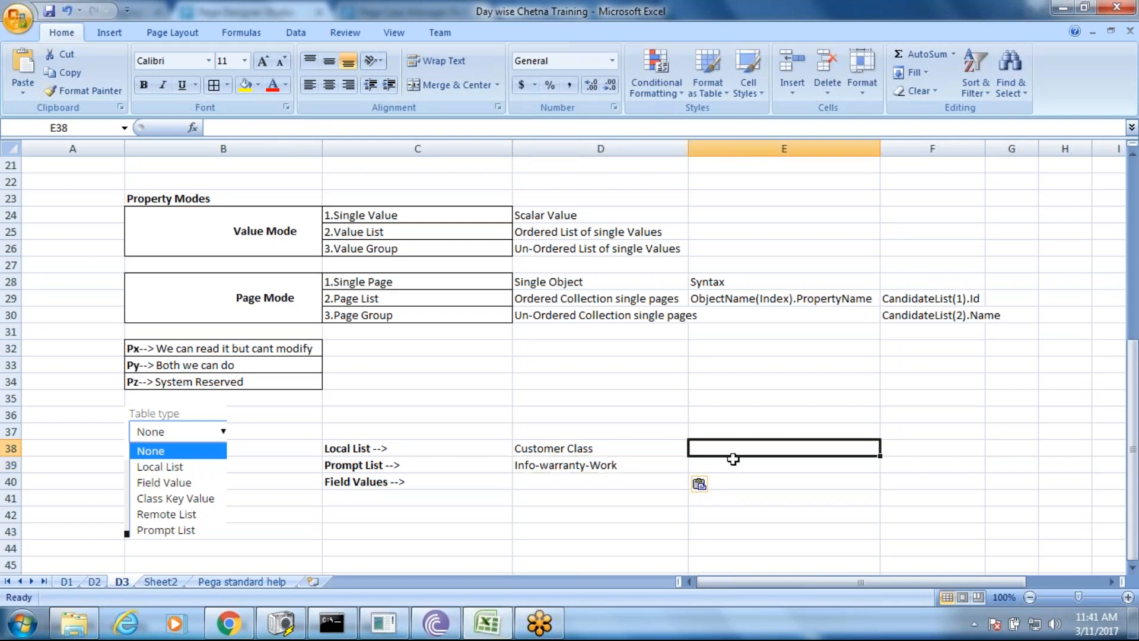
text(Address)
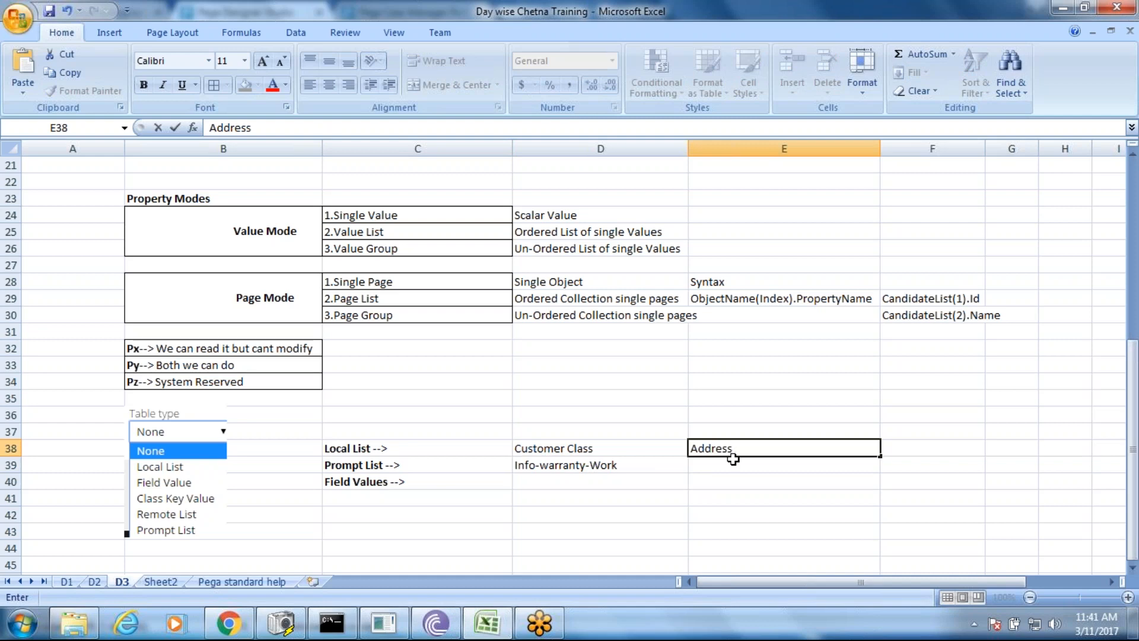
text(Deatils)
key(BackSpace)
key(BackSpace)
key(BackSpace)
key(BackSpace)
key(BackSpace)
key(BackSpace)
key(BackSpace)
key(BackSpace)
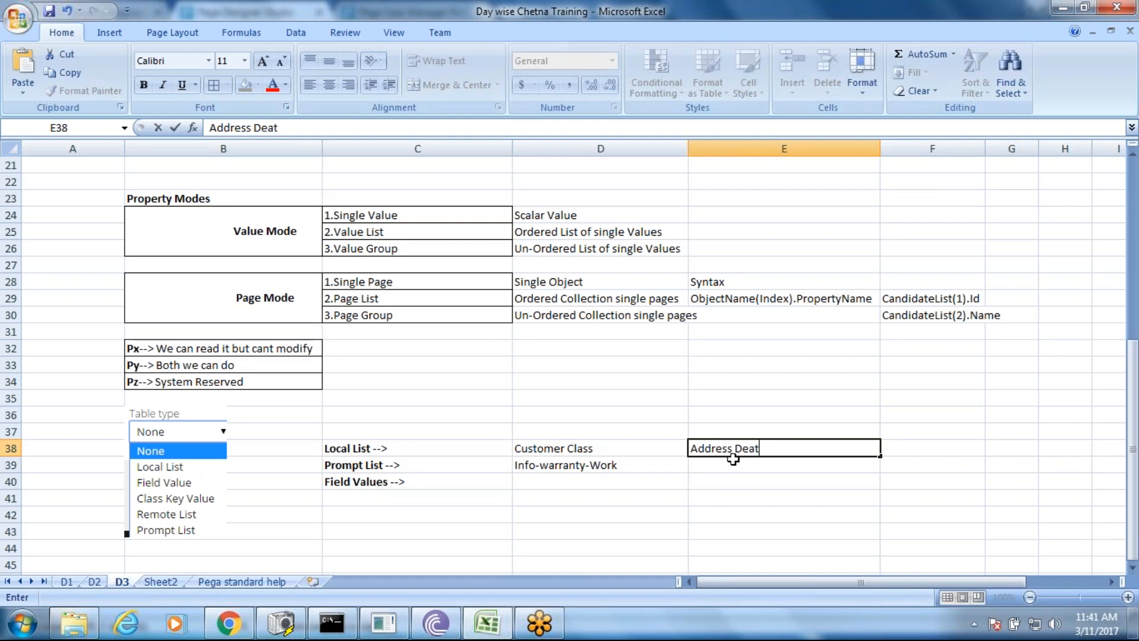
key(Left)
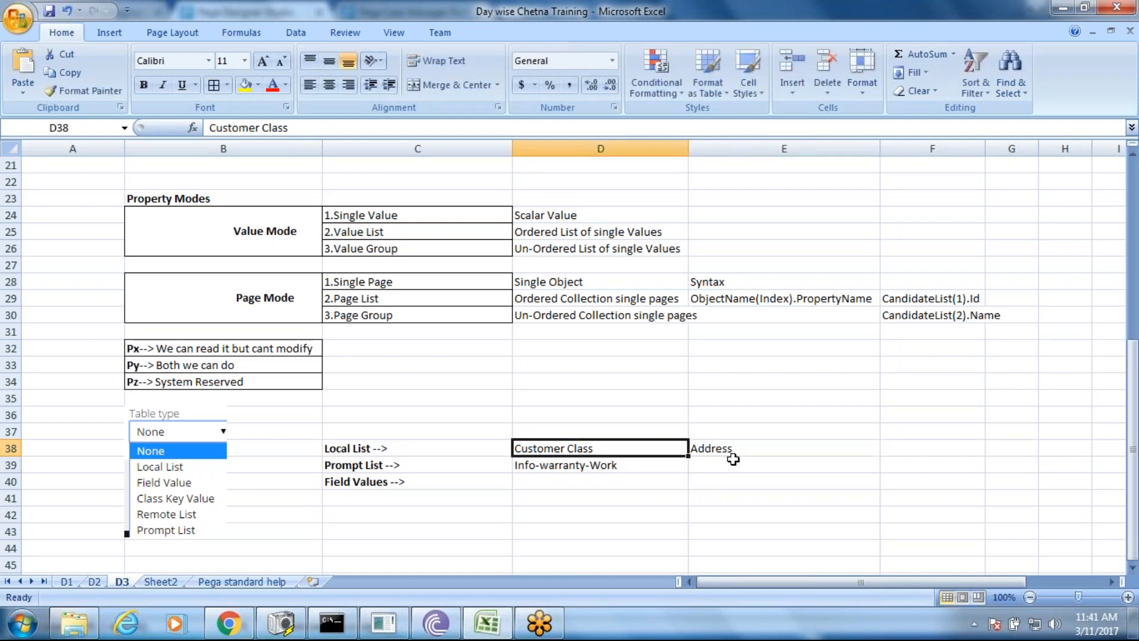
double_click(733, 457)
click(692, 449)
text(Customer)
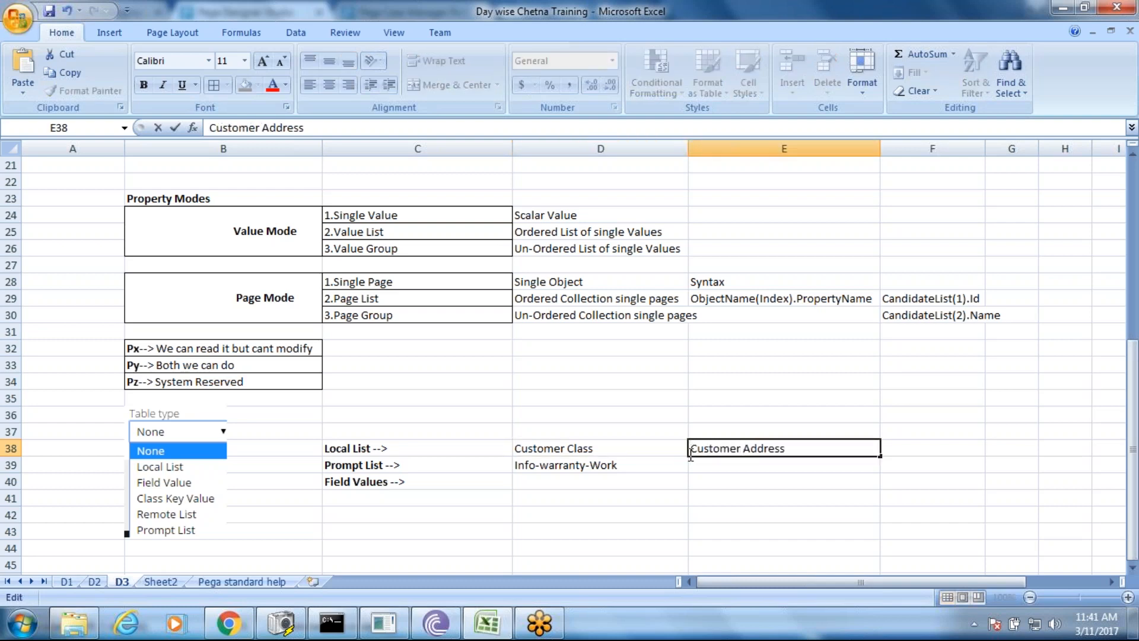
click(738, 467)
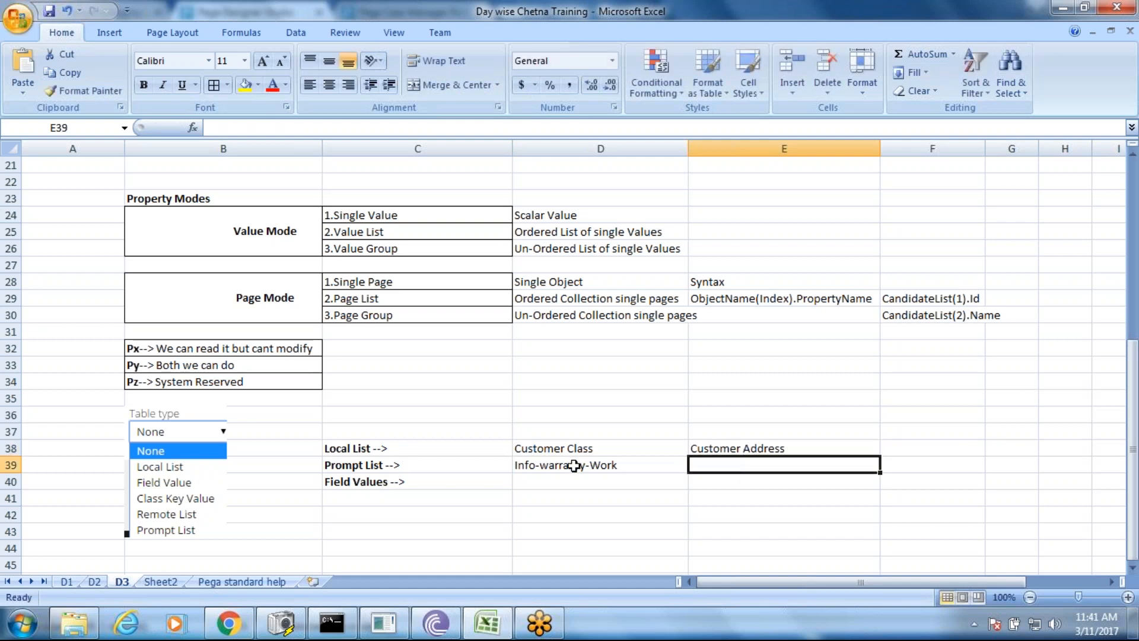
- Complete E38 as Customer Address Class and enter Info-Data in E39
click(222, 623)
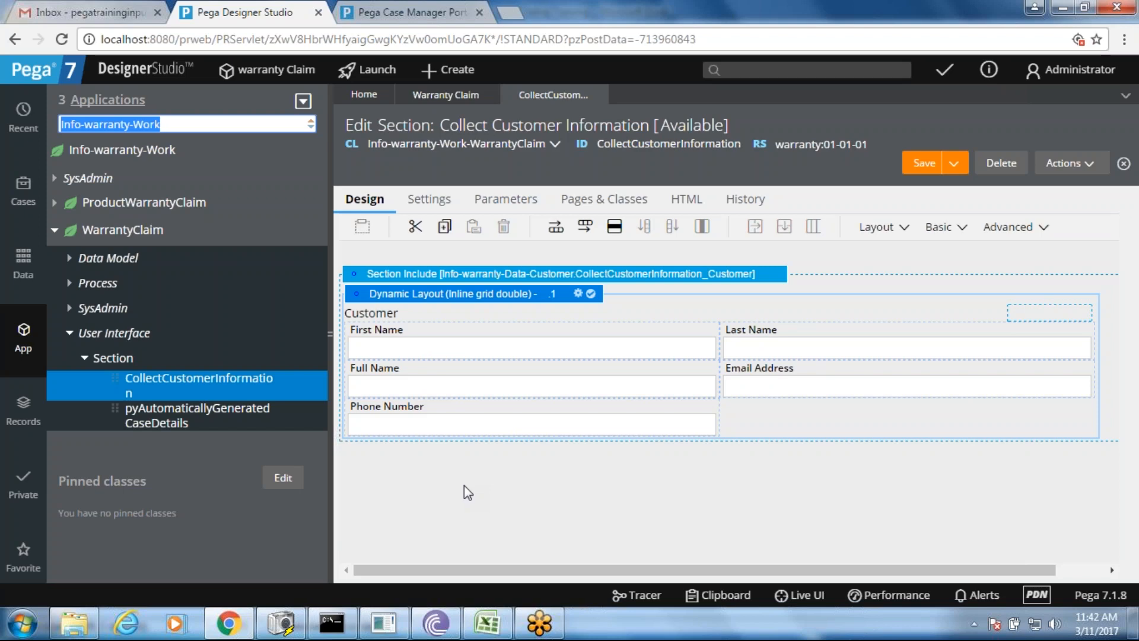
key(alt+Tab)
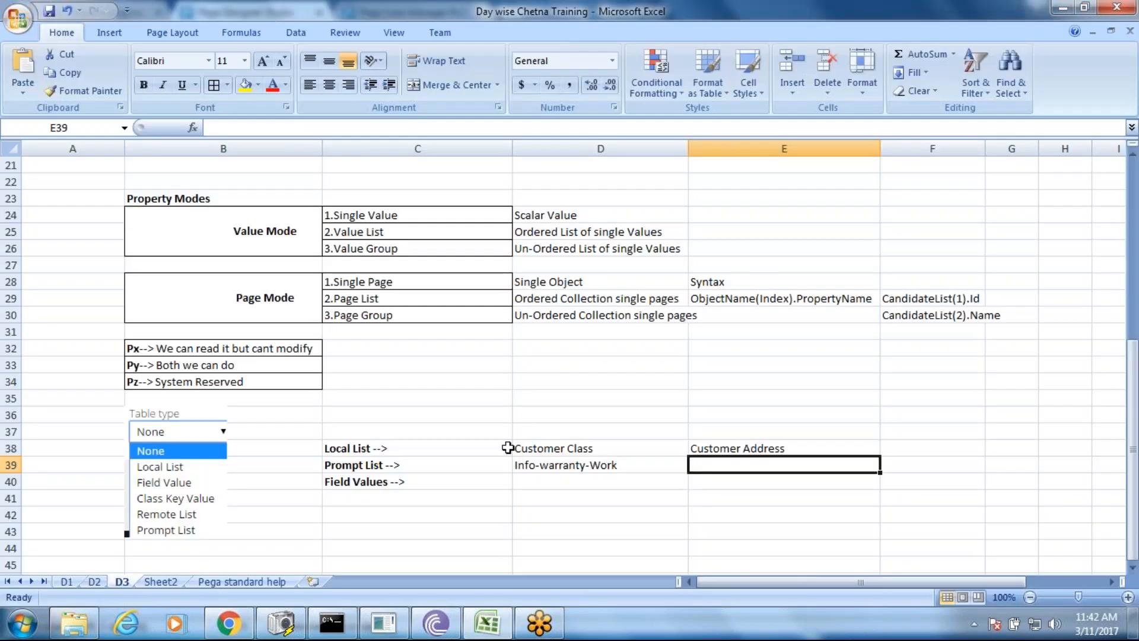
double_click(785, 449)
text(Class)
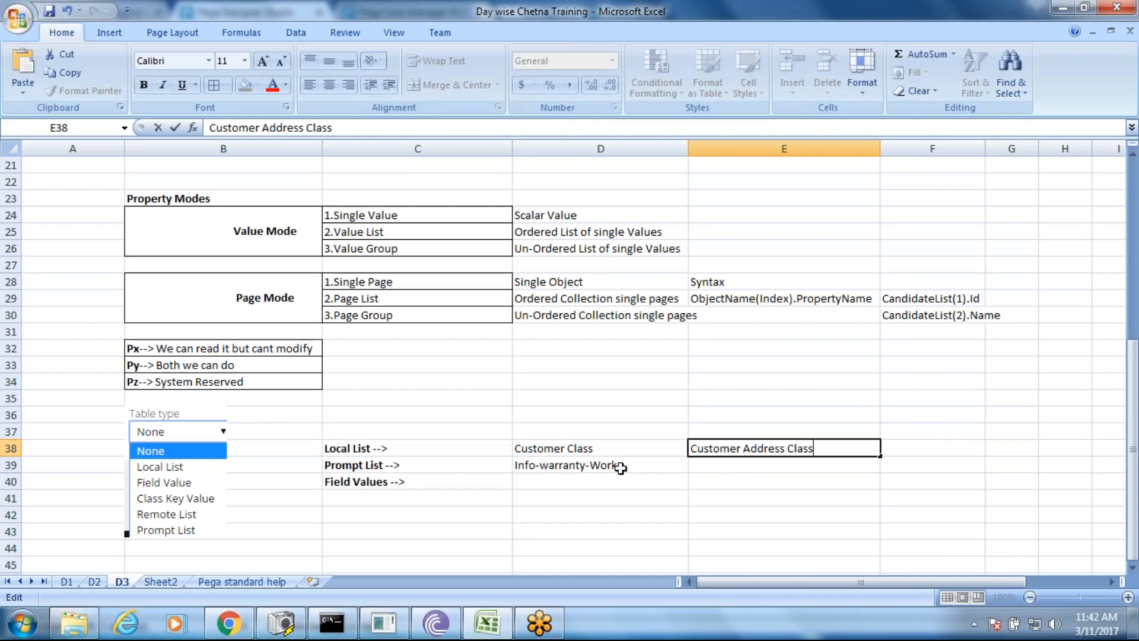
click(718, 466)
text(Info)
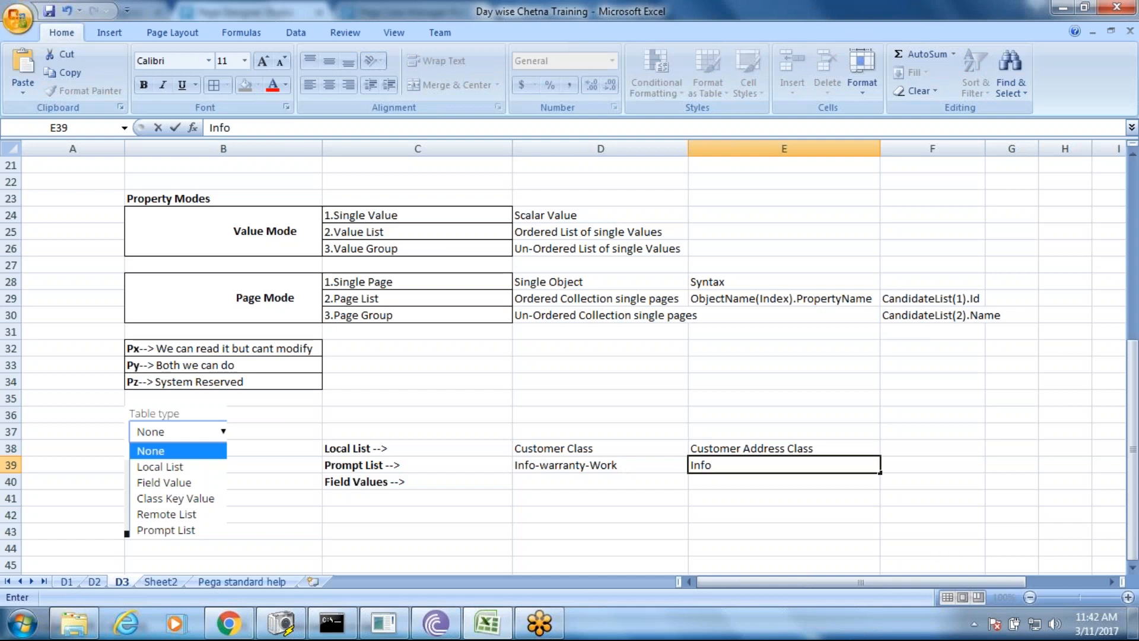
text(-Data)
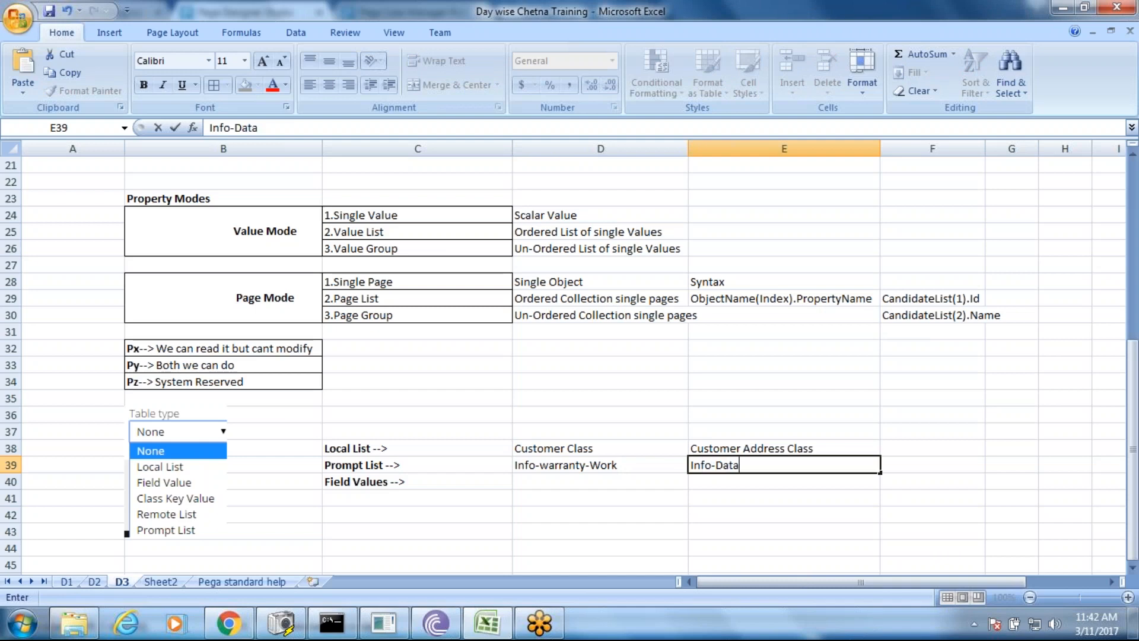
click(721, 476)
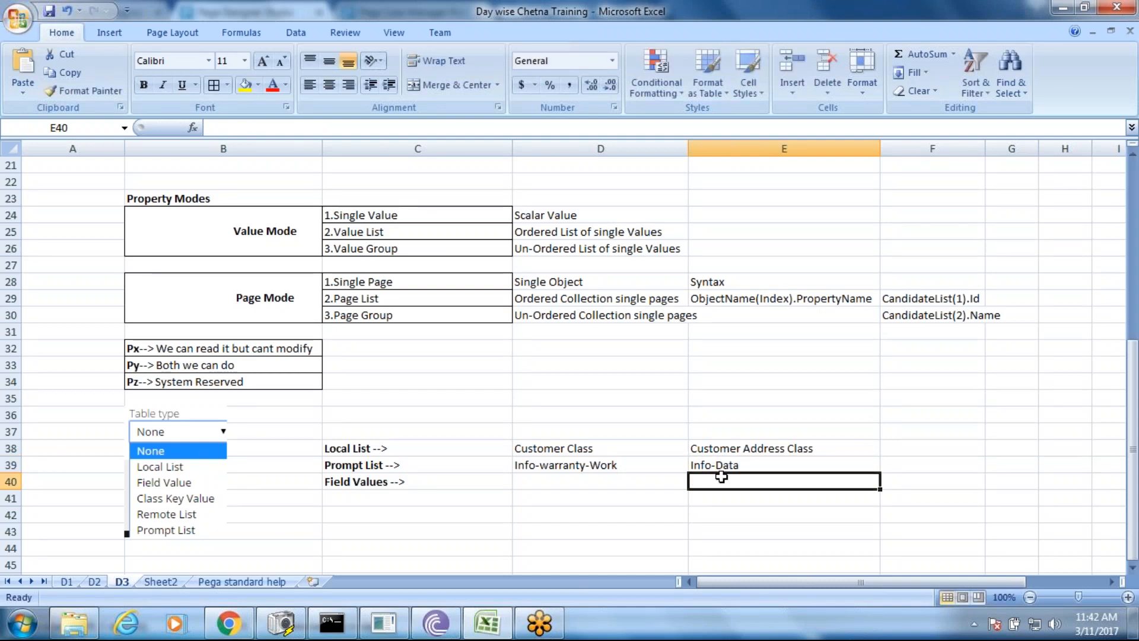
- Bold the Prompt List class names in D39:E39 and review the D39, E38 and E39 entries
drag(657, 466, 707, 467)
key(ctrl+b)
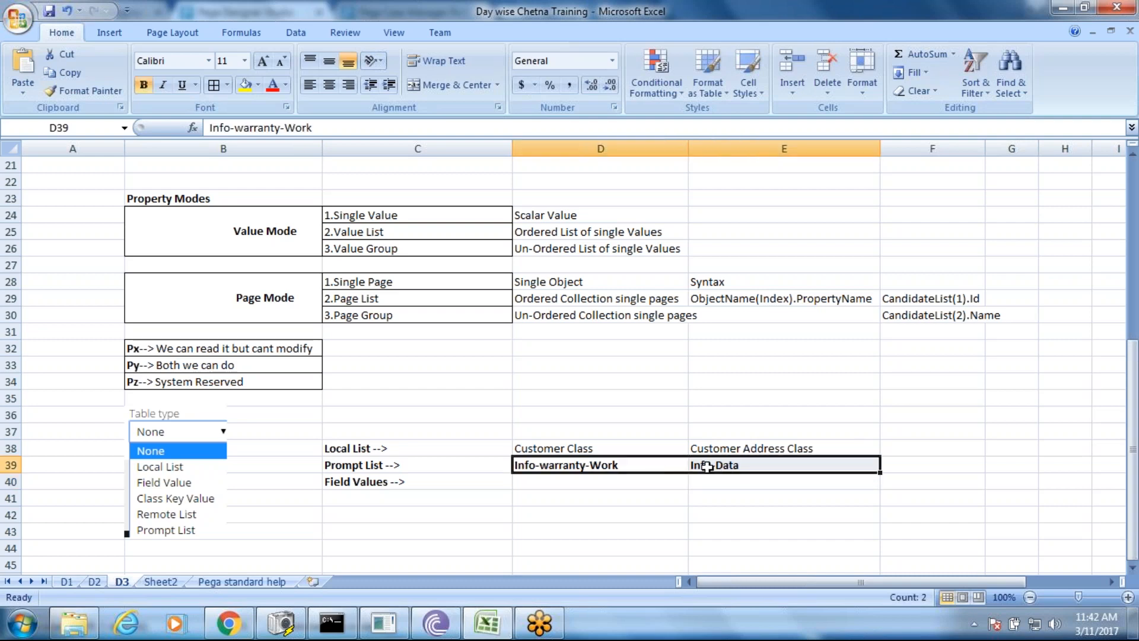
double_click(620, 466)
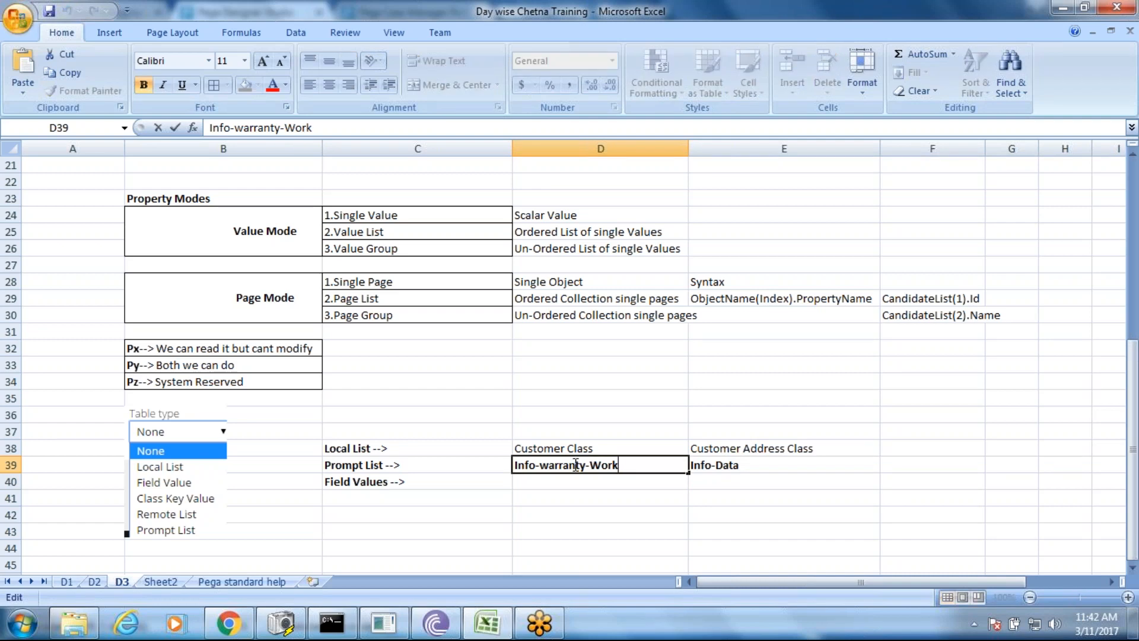
double_click(718, 449)
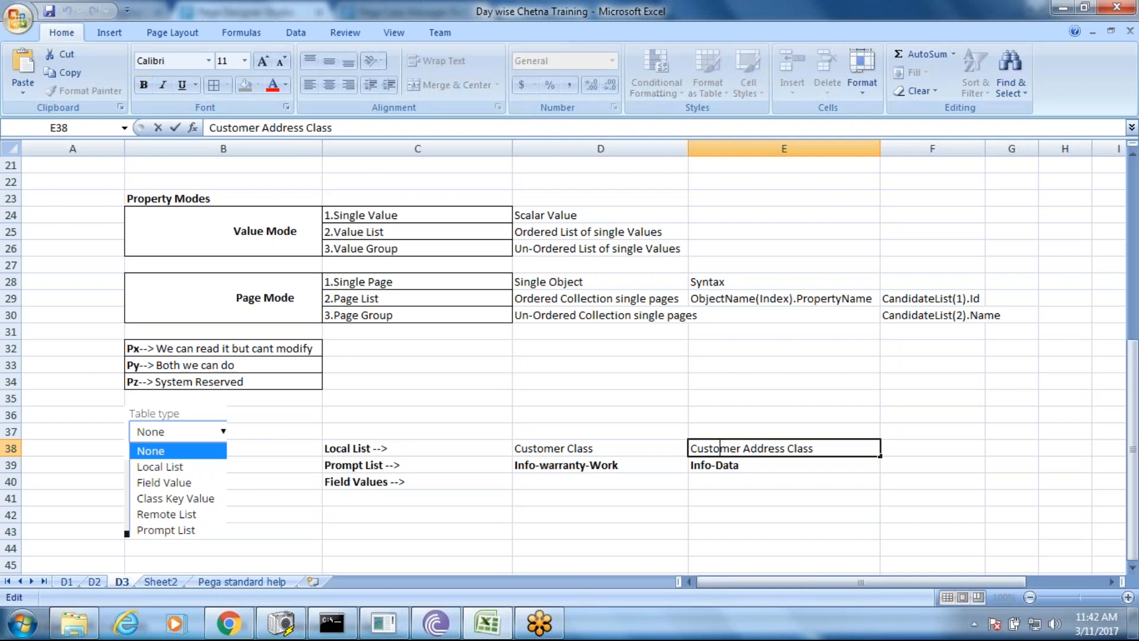
double_click(731, 466)
drag(743, 466, 692, 466)
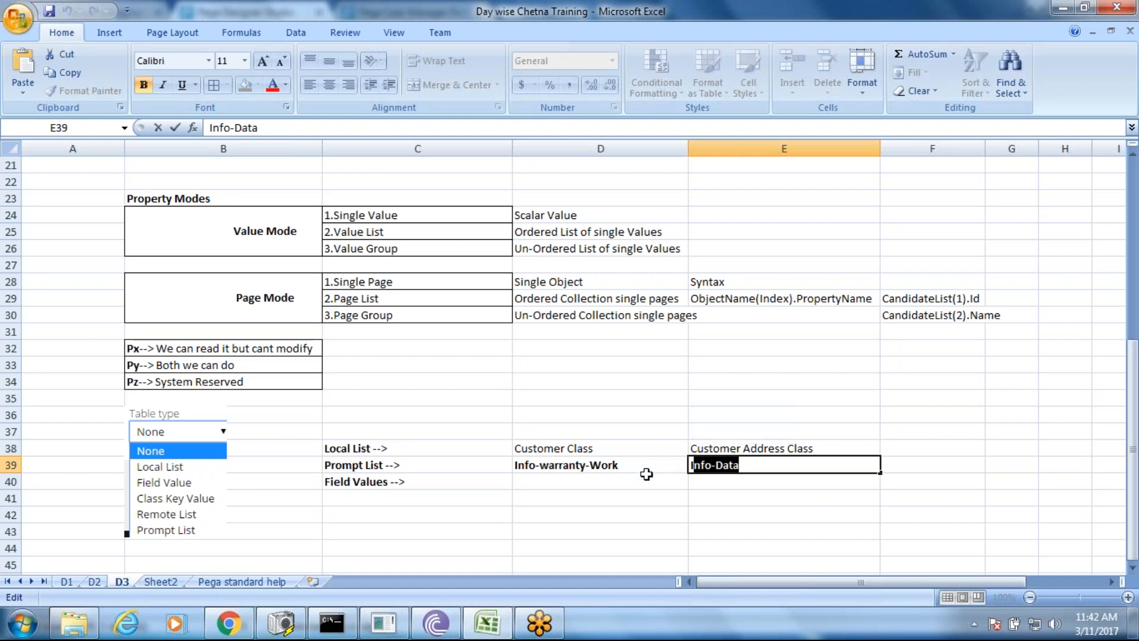
click(628, 483)
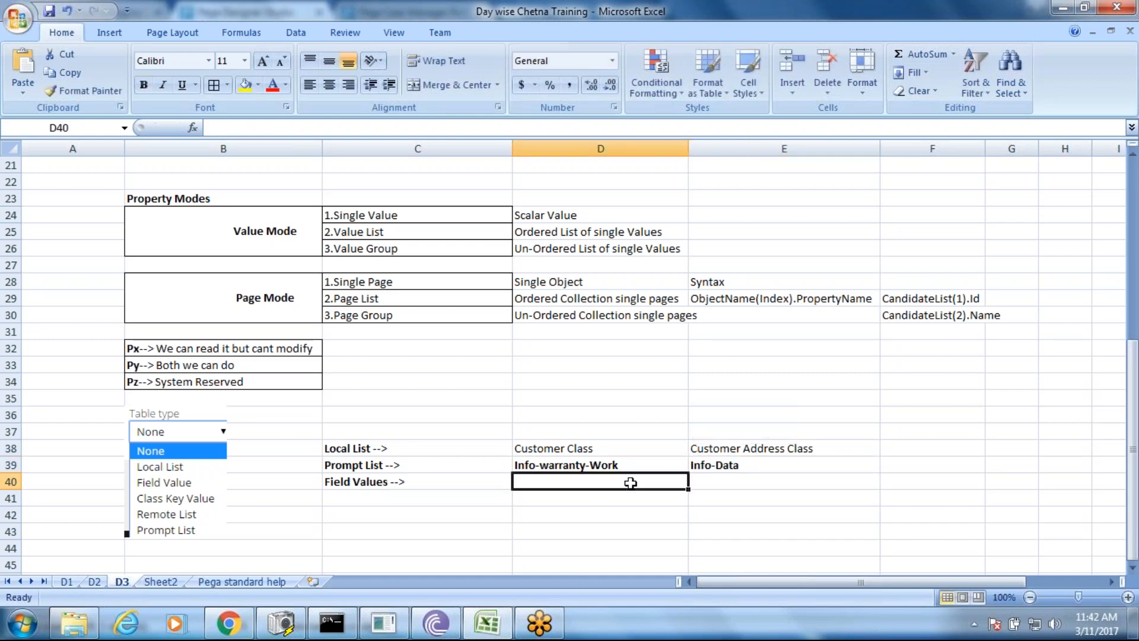
click(752, 467)
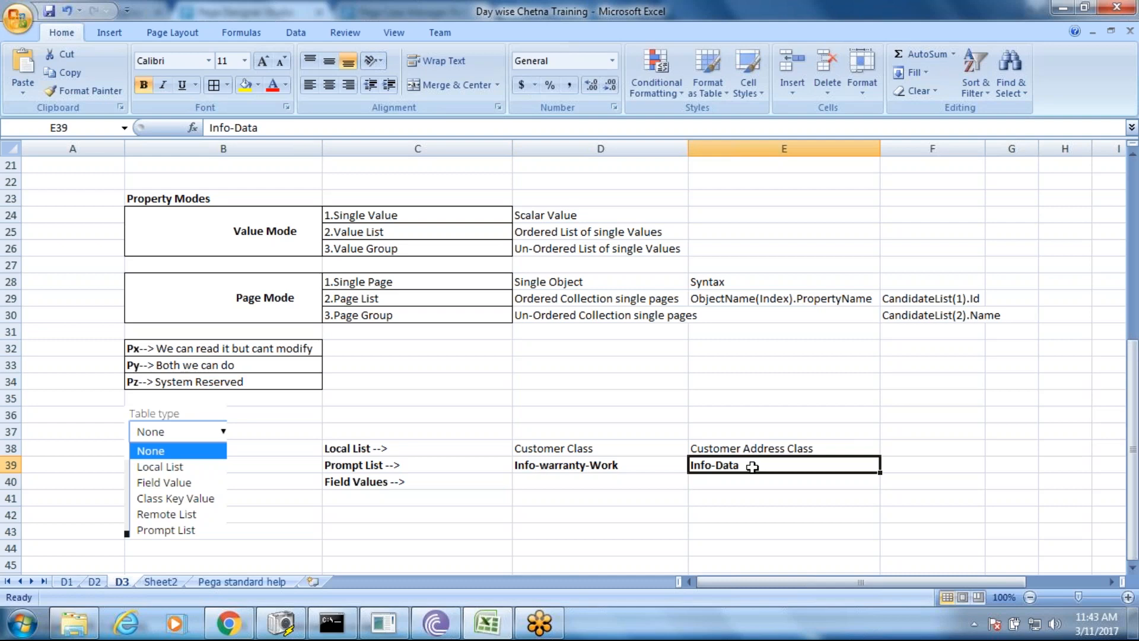
key(F2)
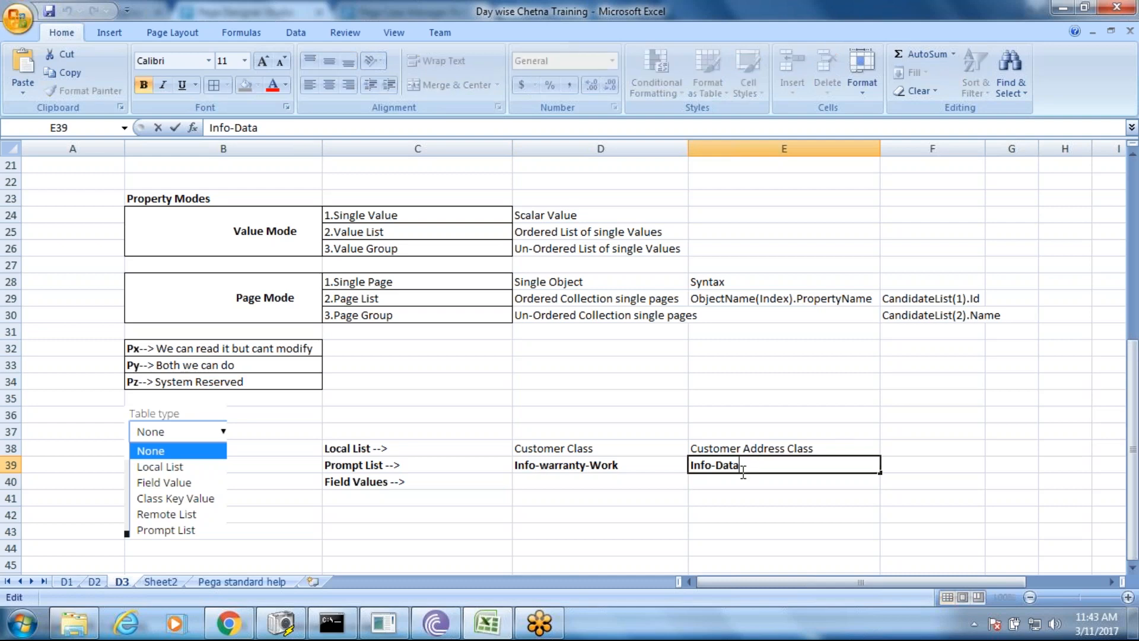
key(Return)
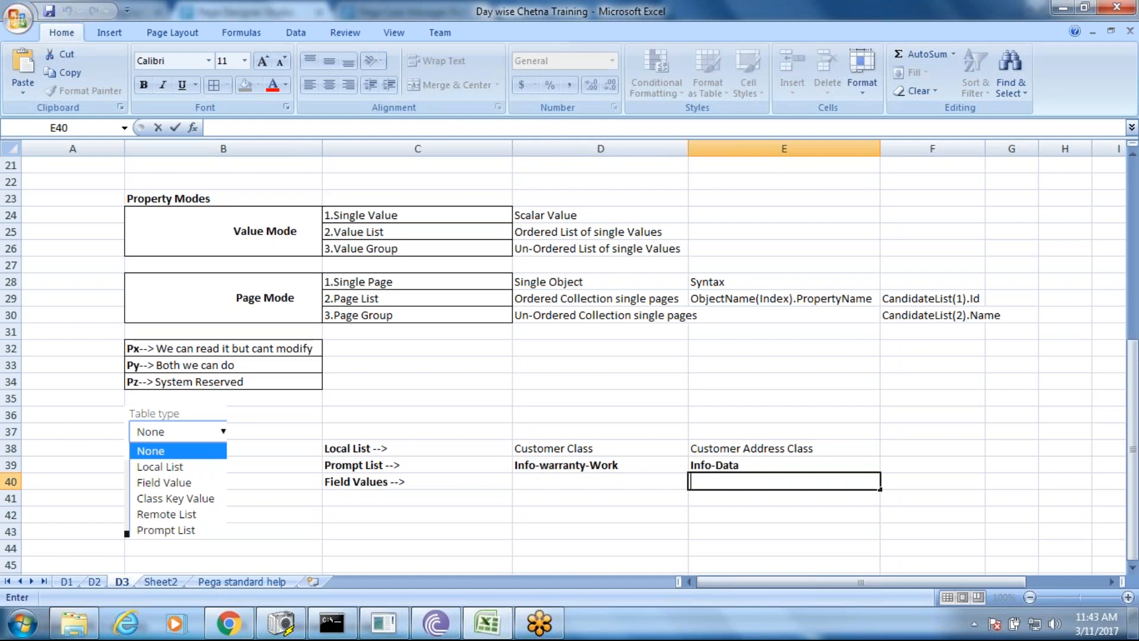
- Enter Property-->Section in E40 beside Field Values
text(--> Prop)
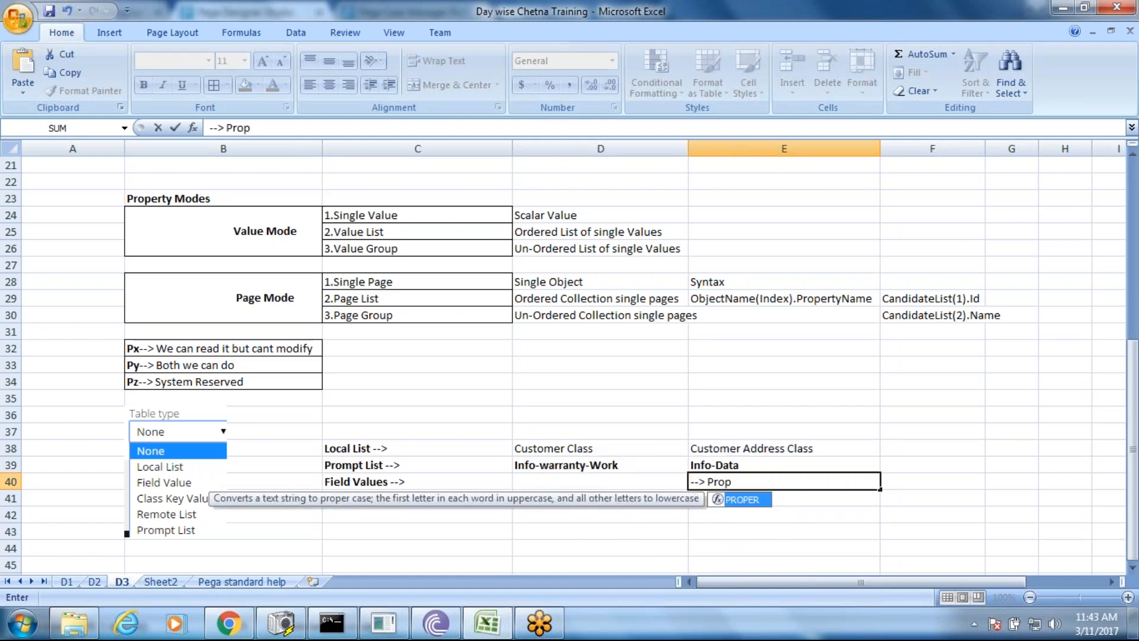
text(erty--->)
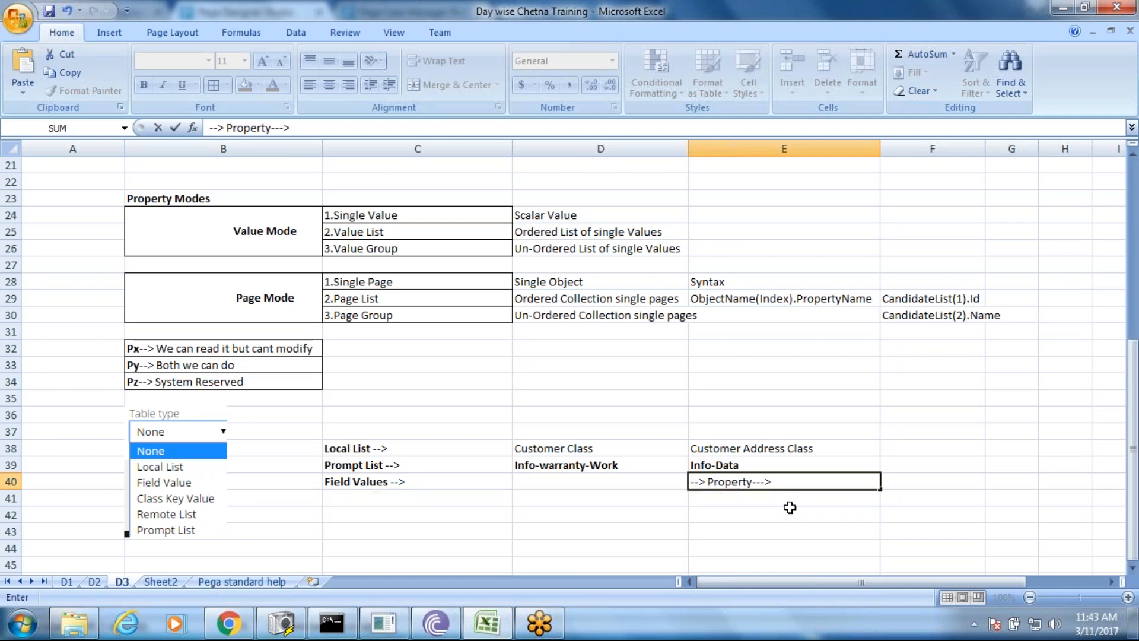
text( Section)
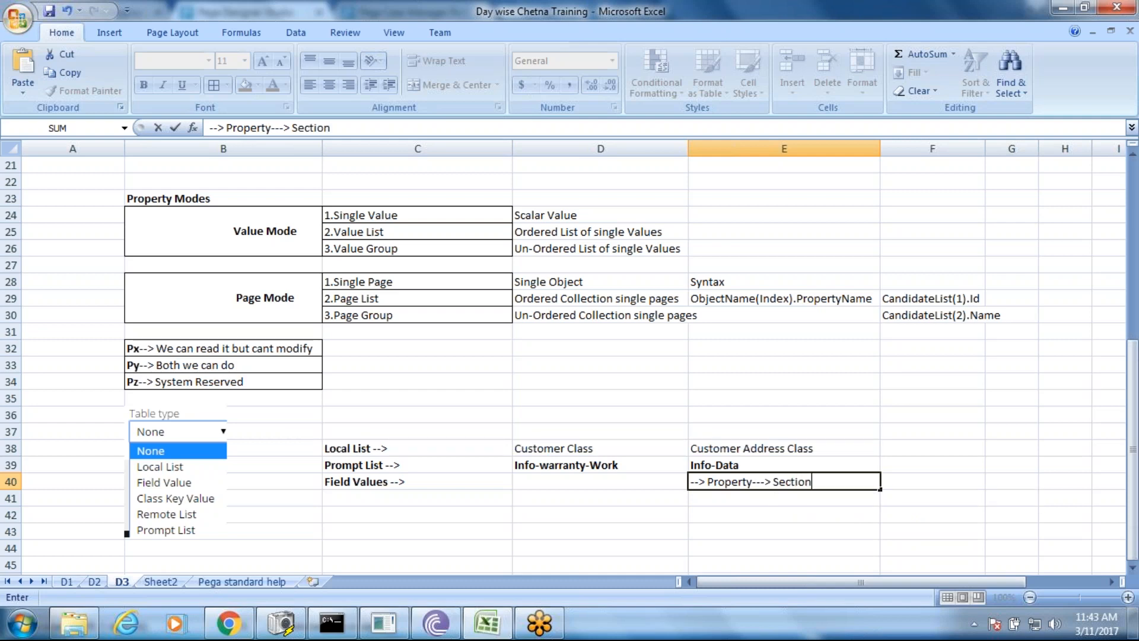
key(Return)
key(Return)
key(Escape)
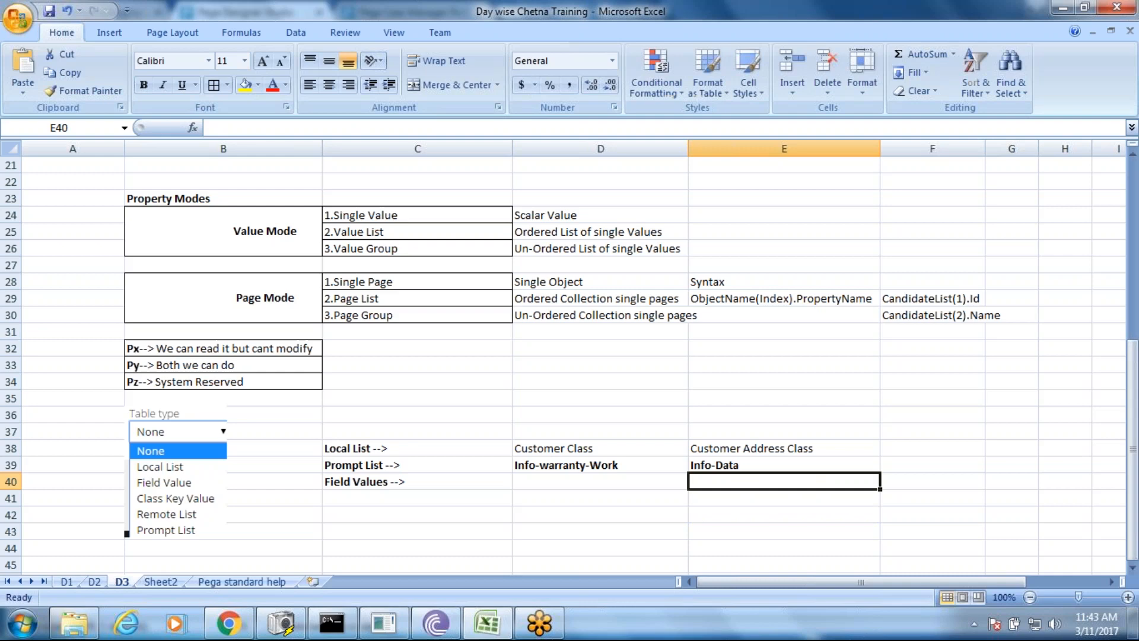
double_click(755, 483)
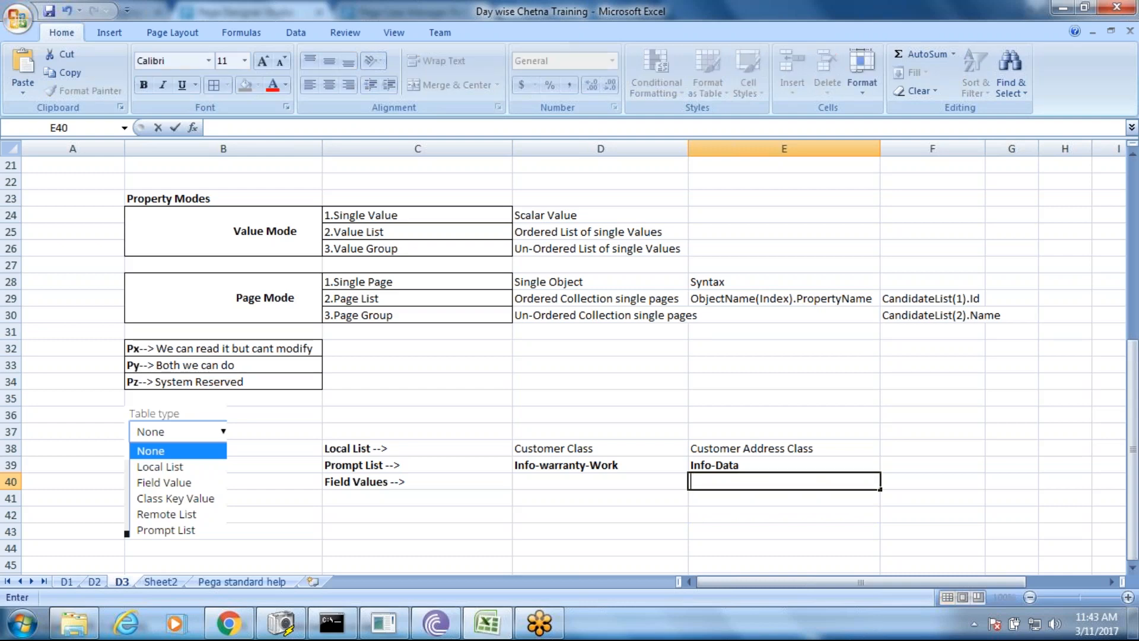
text(Prop)
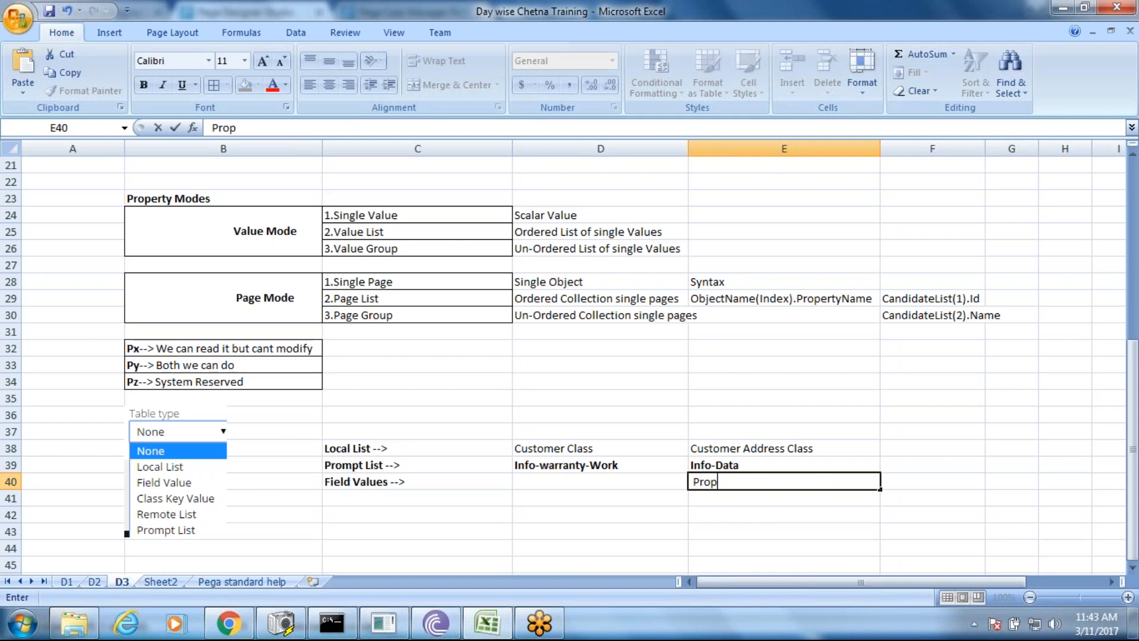
text(erty-->Sec)
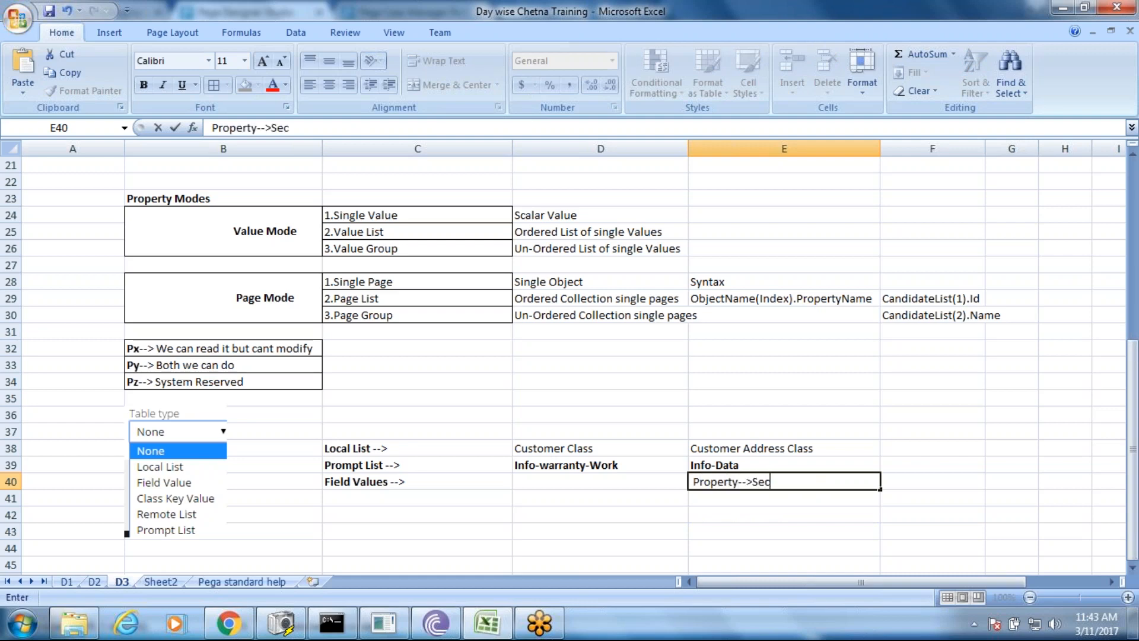
text(tion)
click(757, 526)
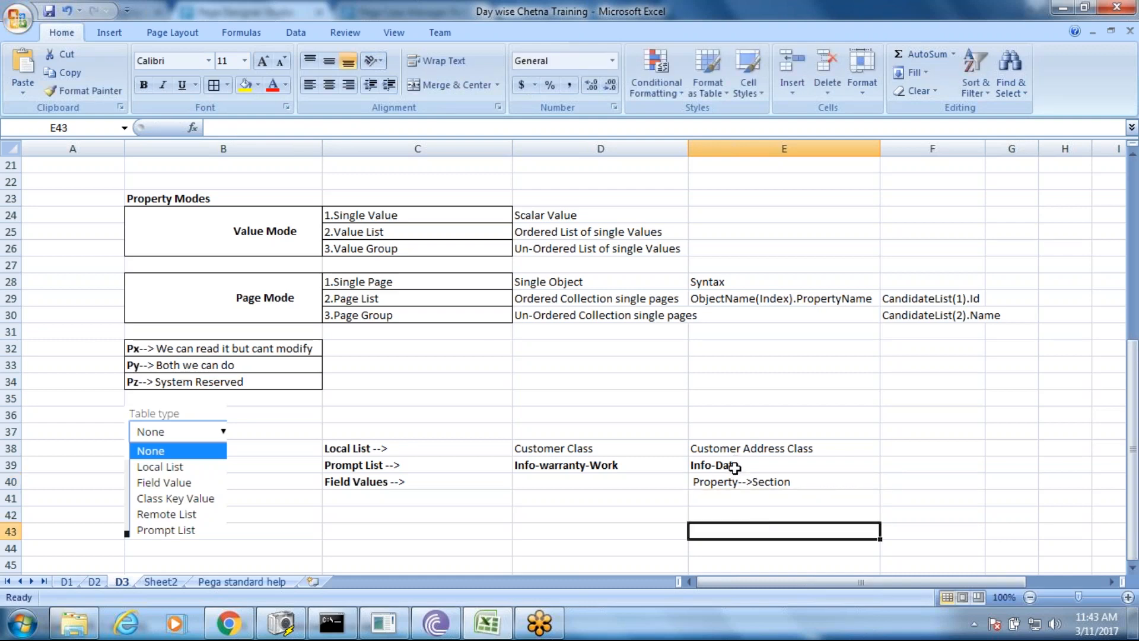
click(735, 469)
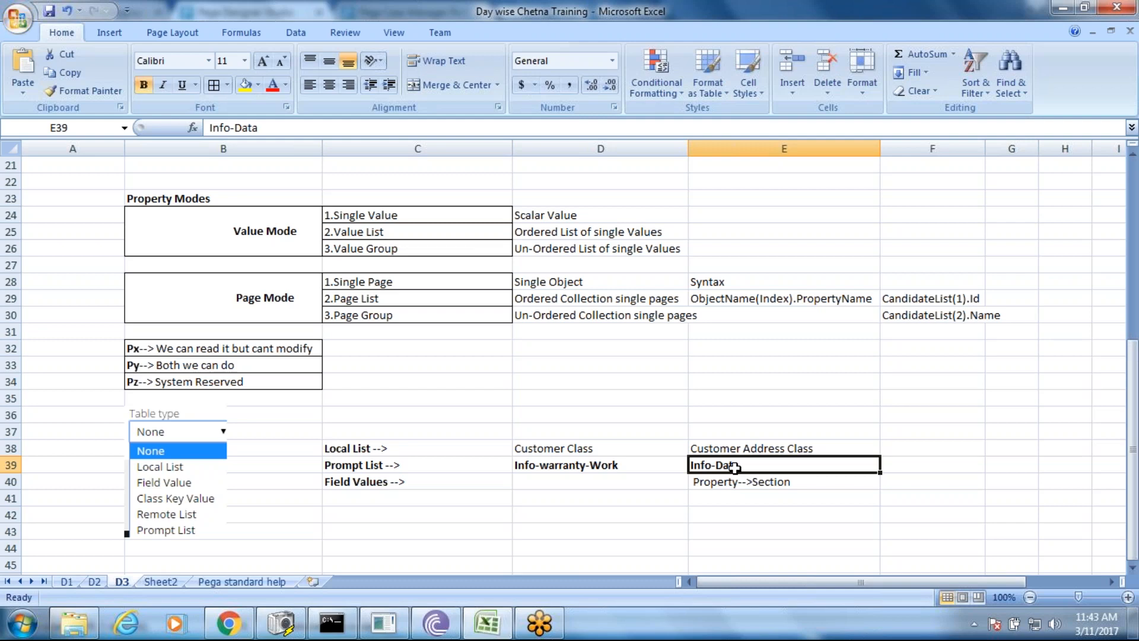
- Compare the workbook with Pega Designer Studio, checking Info-warranty-Work in D39
click(600, 478)
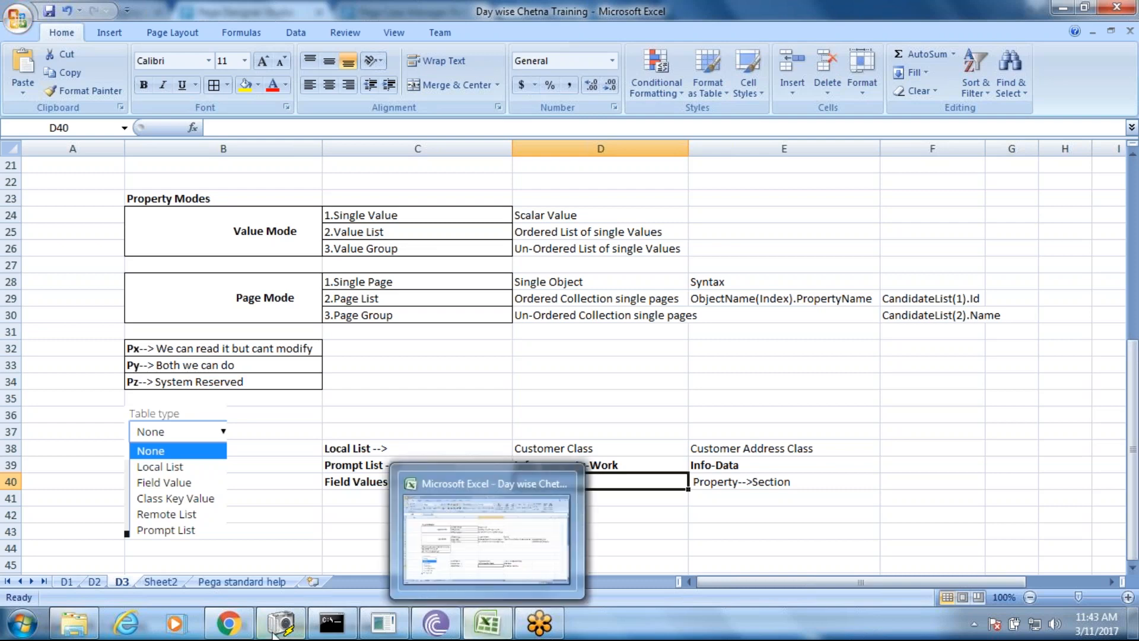
mouse_move(220, 632)
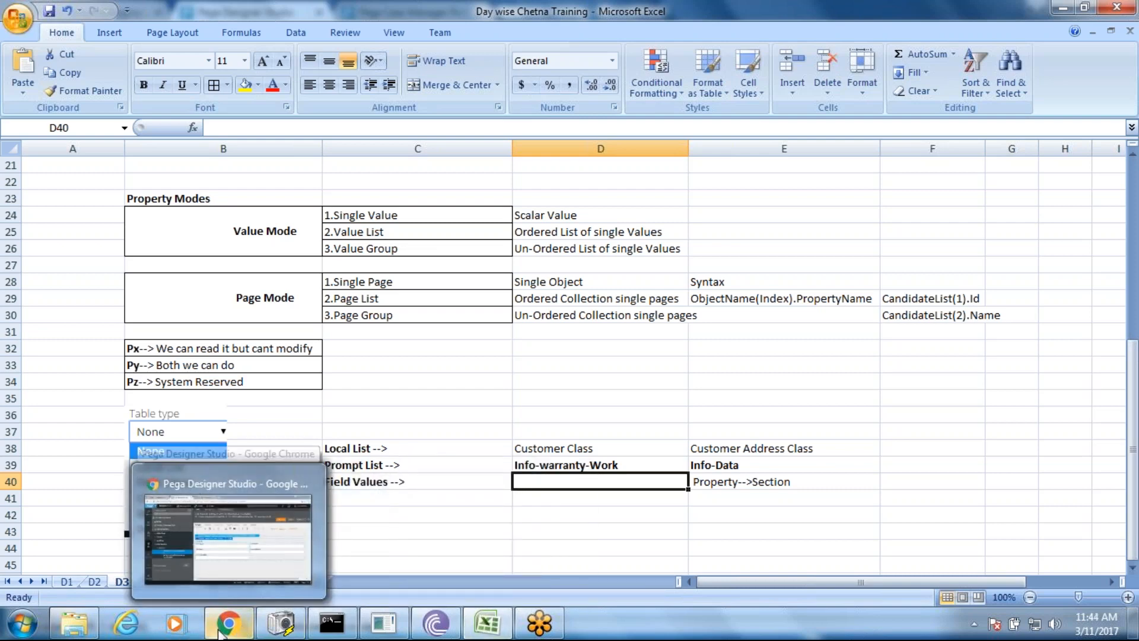
click(221, 632)
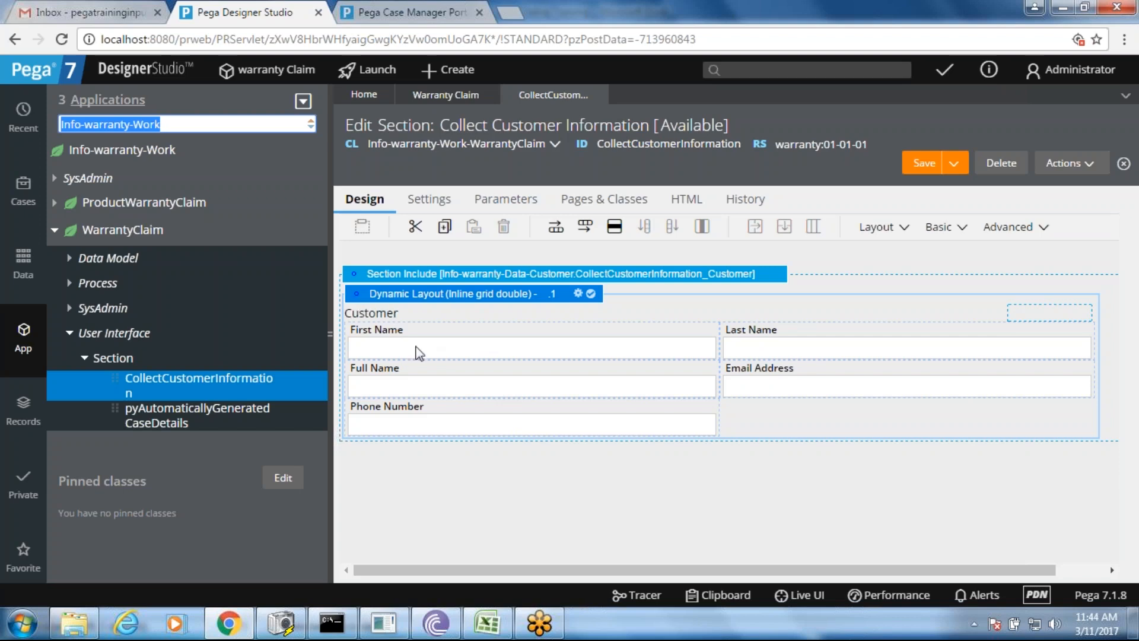
key(alt+Tab)
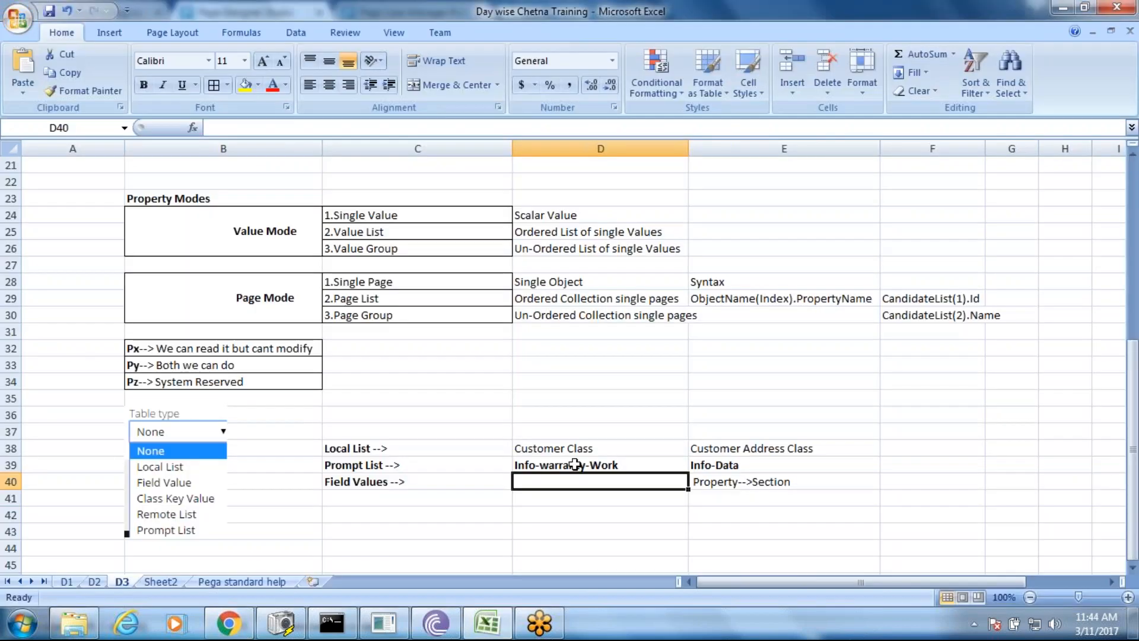
click(575, 465)
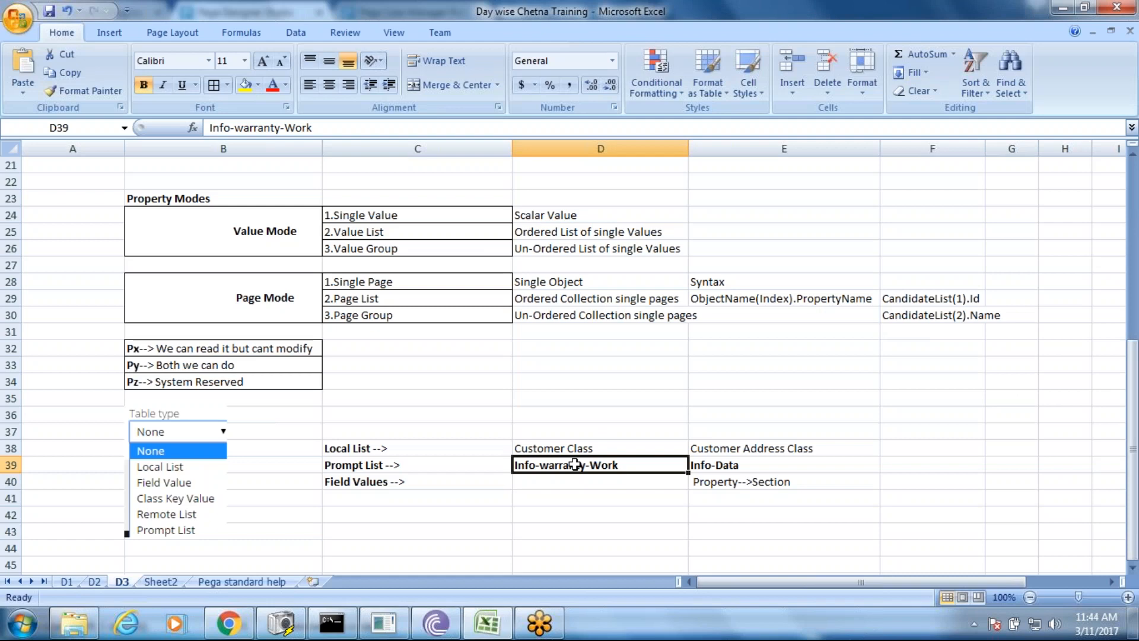
key(alt+Tab)
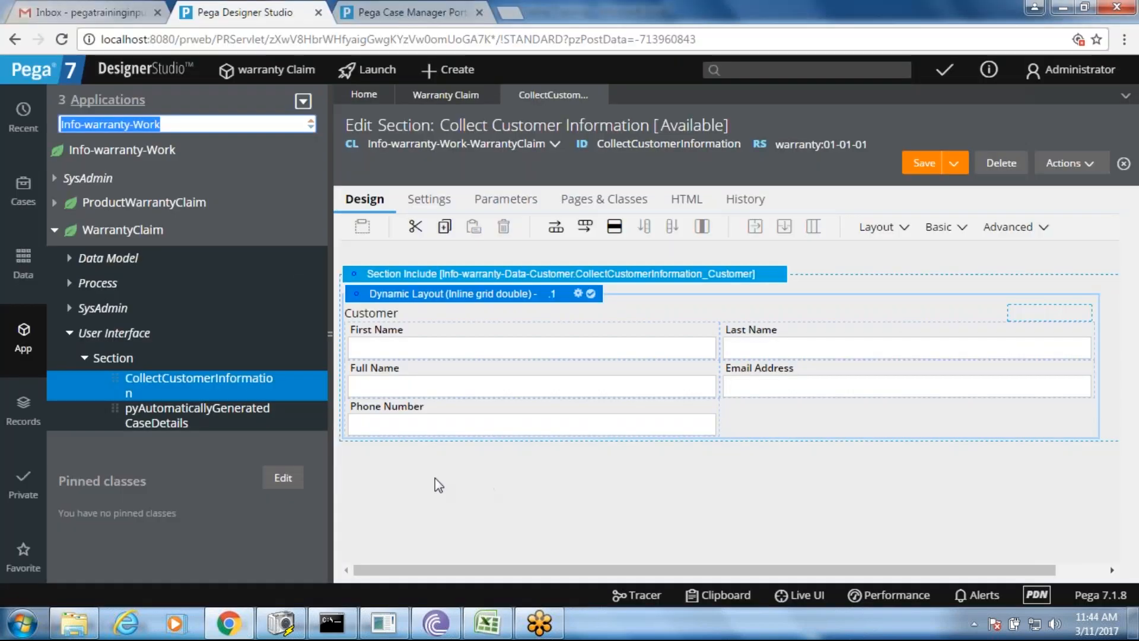
key(alt+Tab)
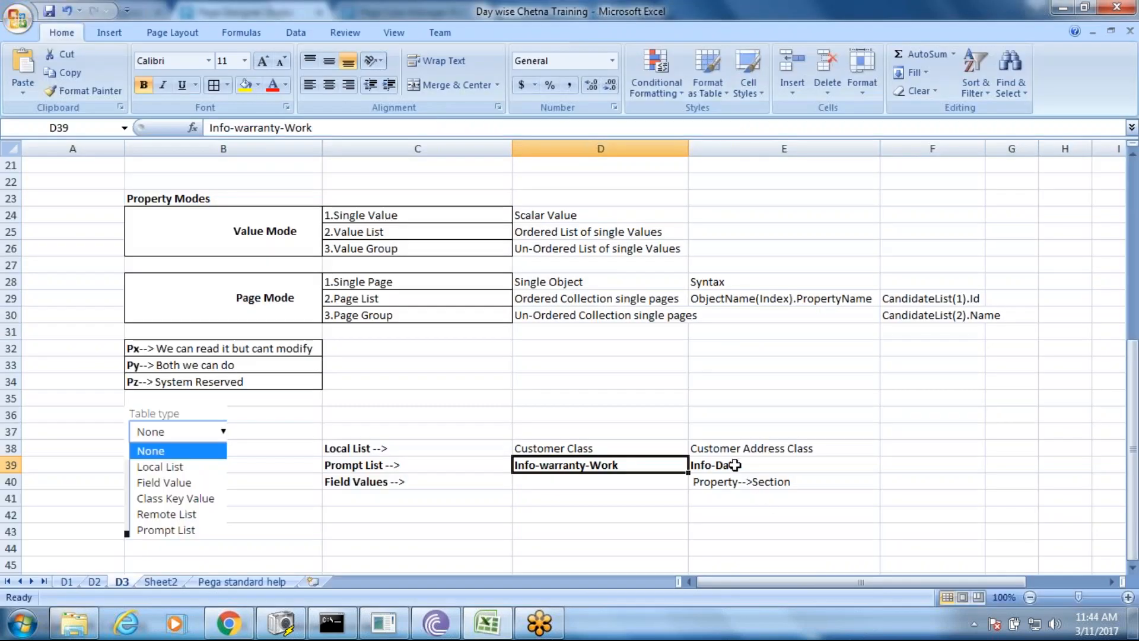
- Check Info-Data in E39, then bring Pega Designer Studio back to the front
double_click(734, 465)
key(alt+Tab)
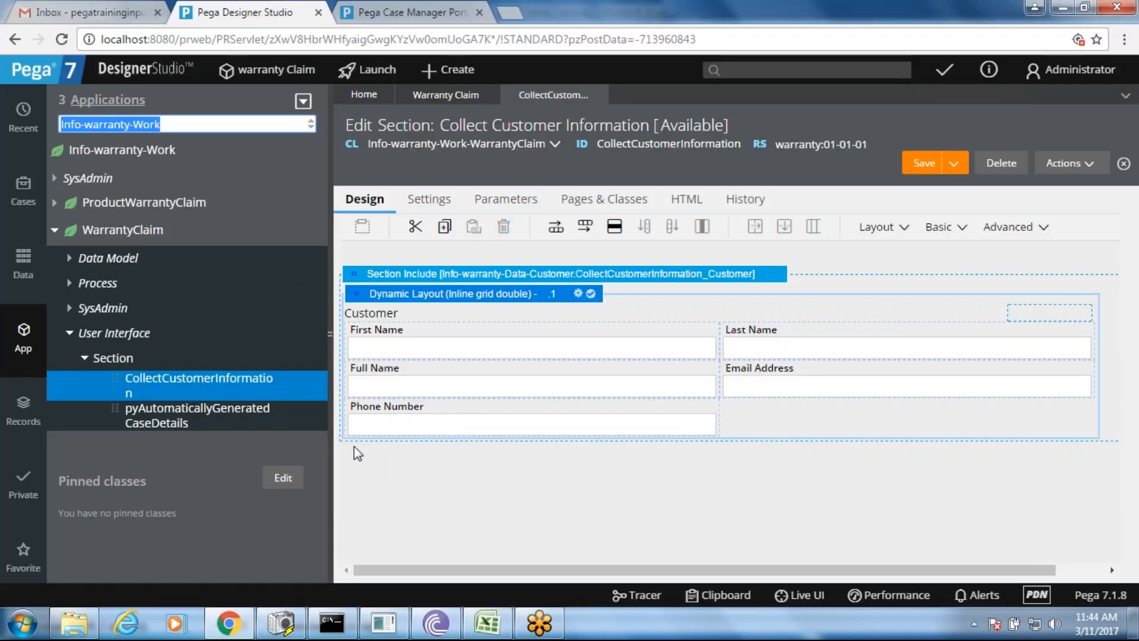
click(604, 492)
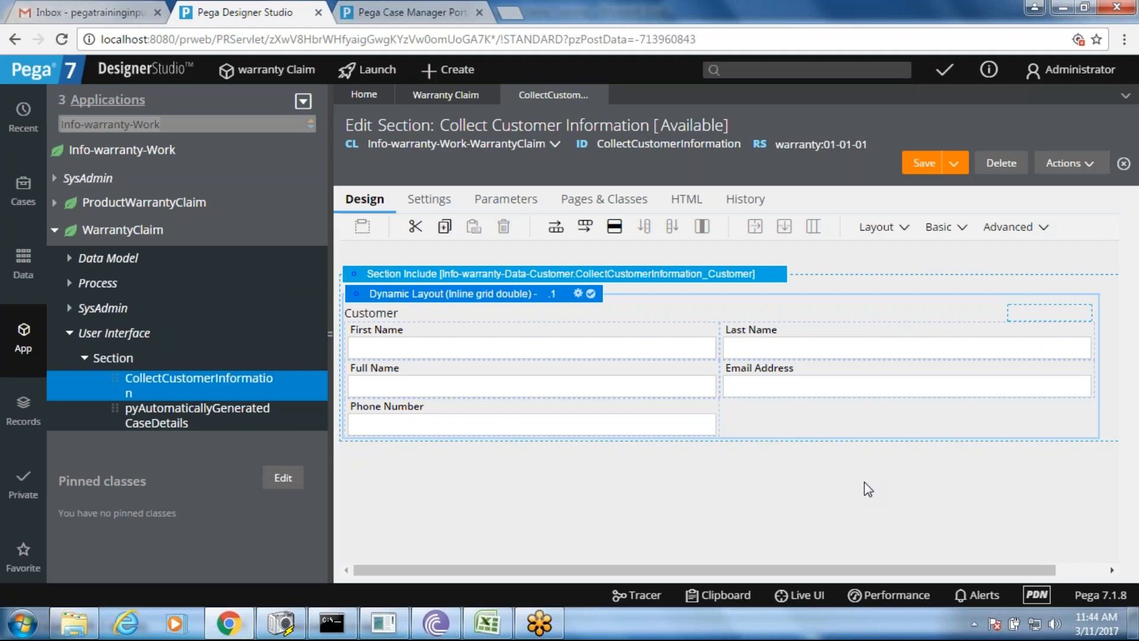
key(alt+Tab)
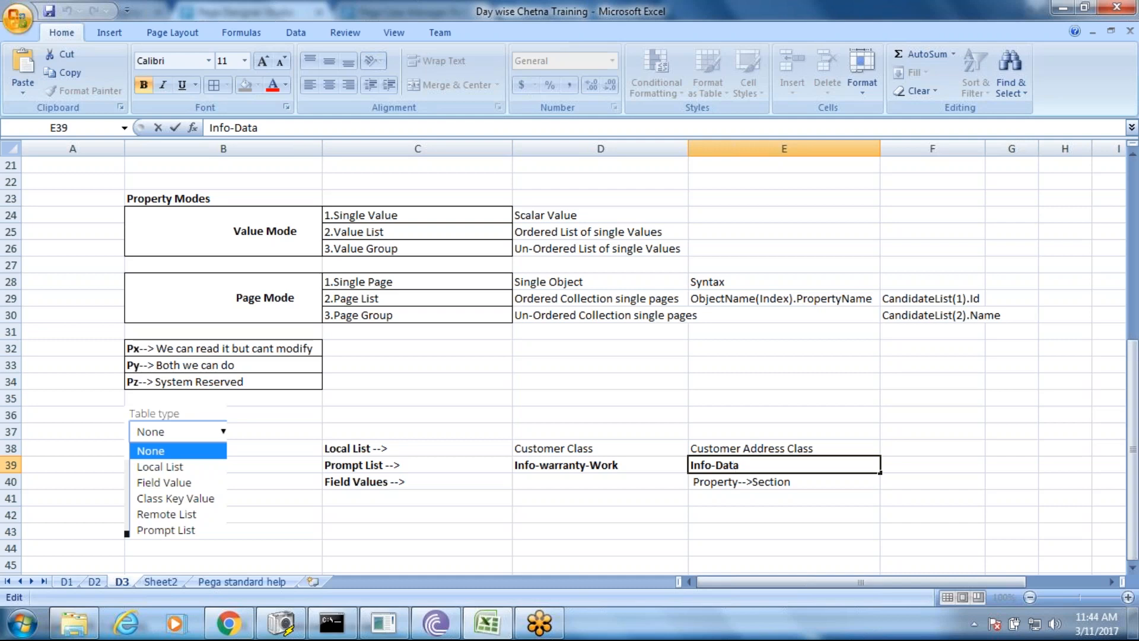
key(alt+Tab)
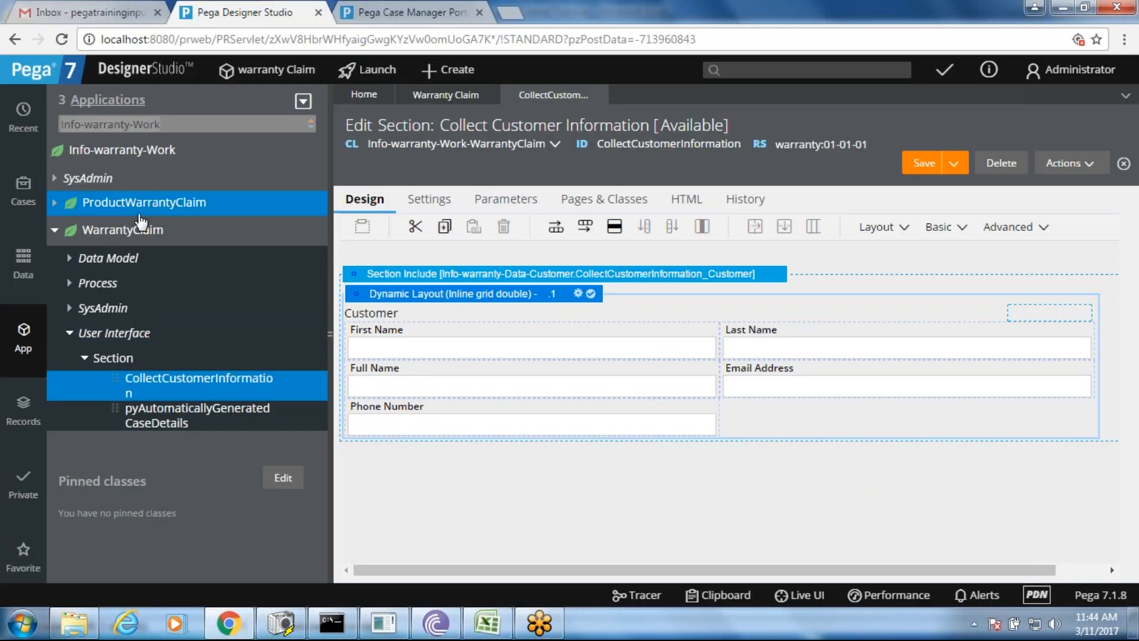
- Start a new data type labelled 'customer Address' from the Data explorer
click(23, 260)
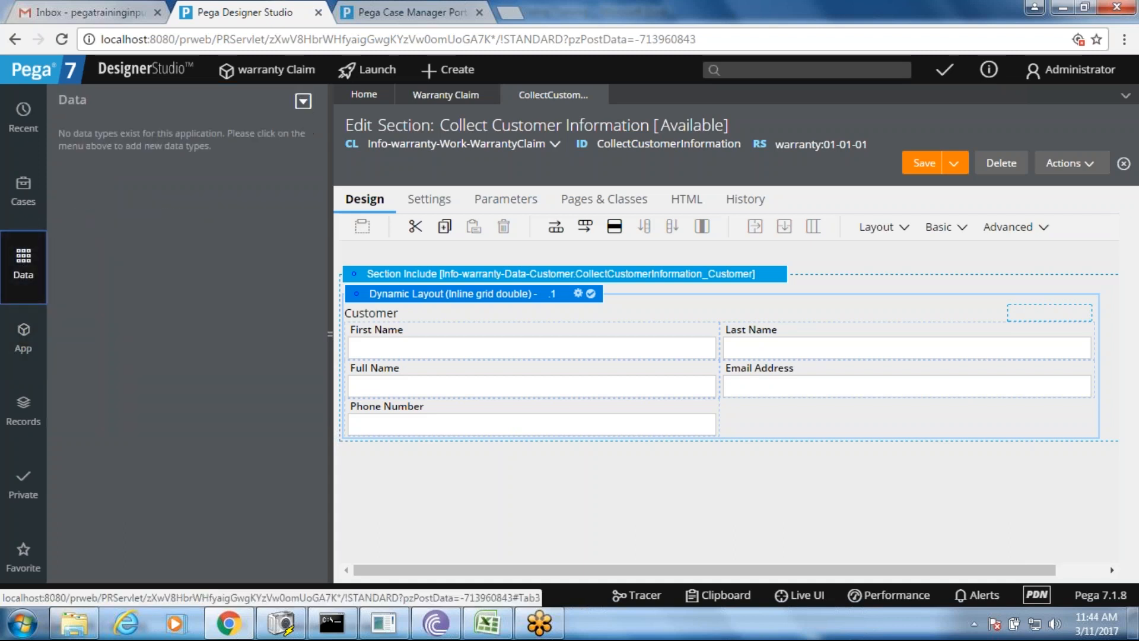
click(303, 101)
click(314, 143)
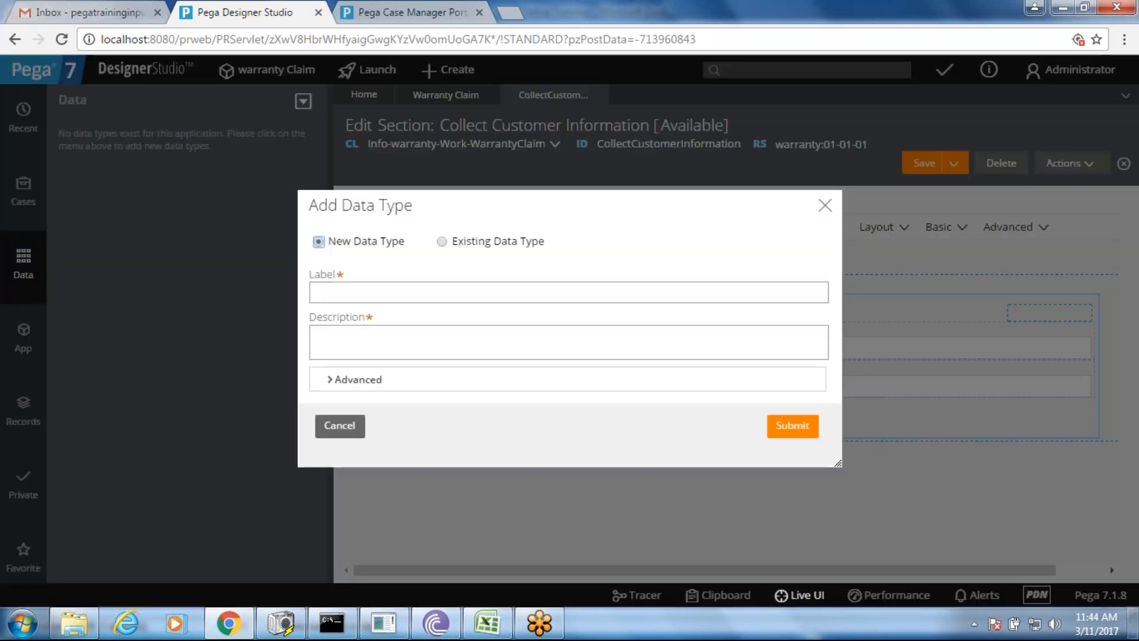
click(347, 288)
text(customer)
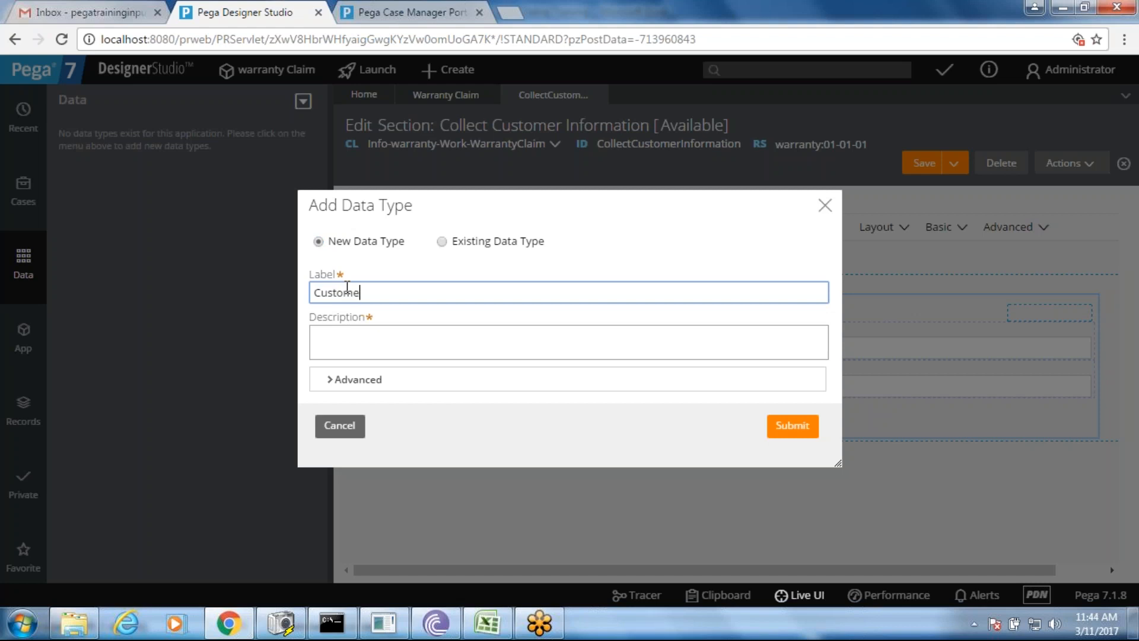
text( Address)
key(Tab)
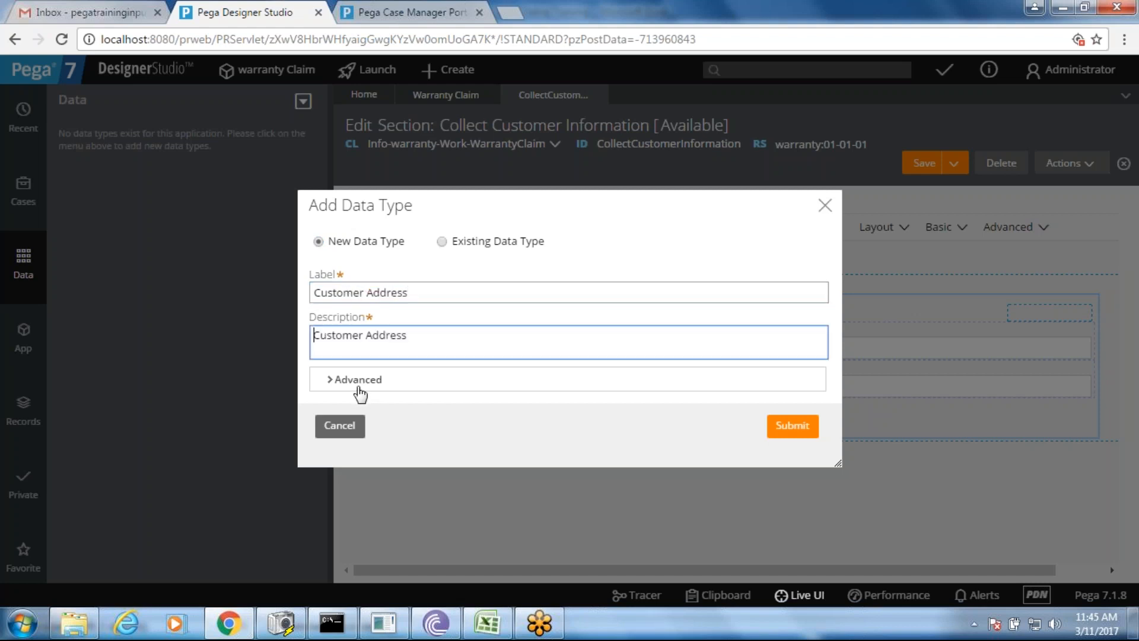
- Set the data type's parent class to Info-Data in the advanced settings
click(359, 385)
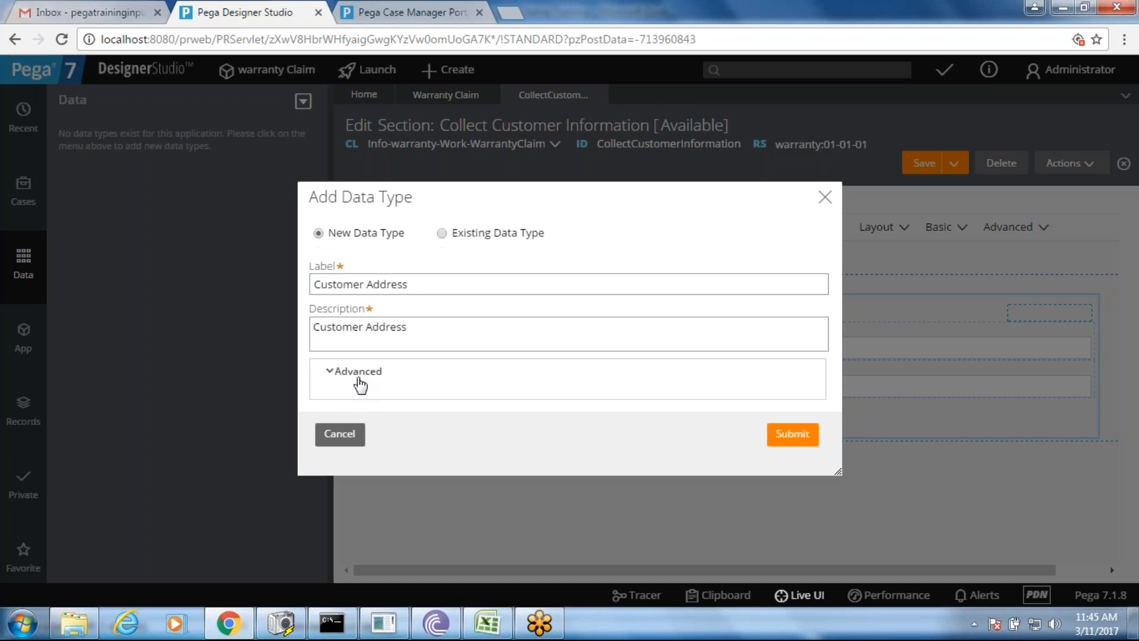
click(424, 318)
key(BackSpace)
key(BackSpace)
key(BackSpace)
key(BackSpace)
key(BackSpace)
key(BackSpace)
key(BackSpace)
key(BackSpace)
key(BackSpace)
key(BackSpace)
key(BackSpace)
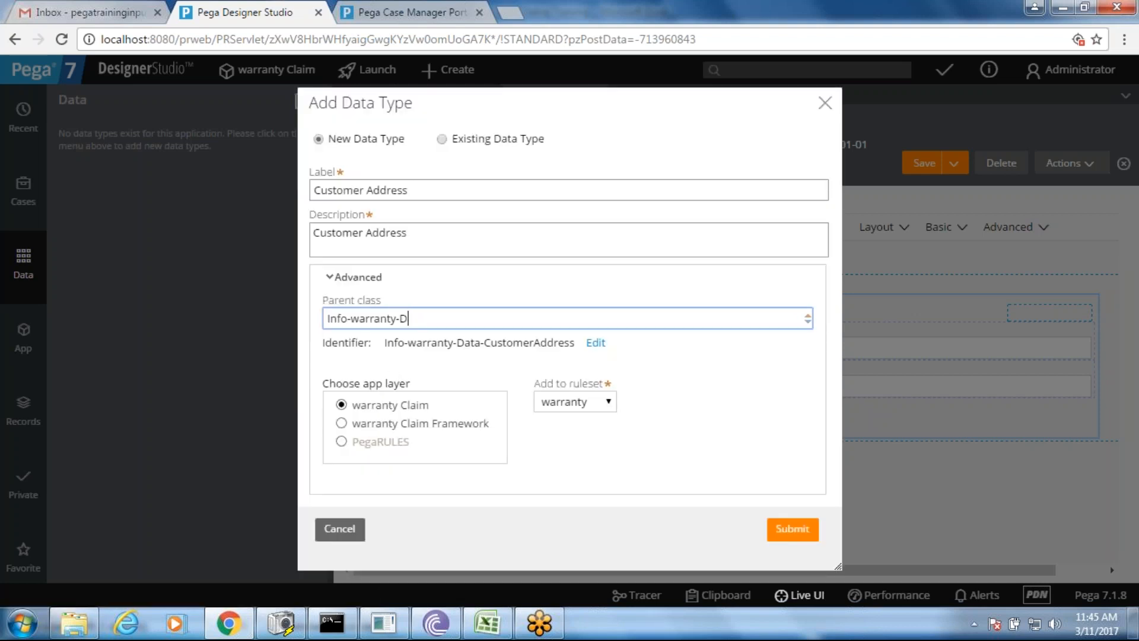
key(BackSpace)
key(BackSpace)
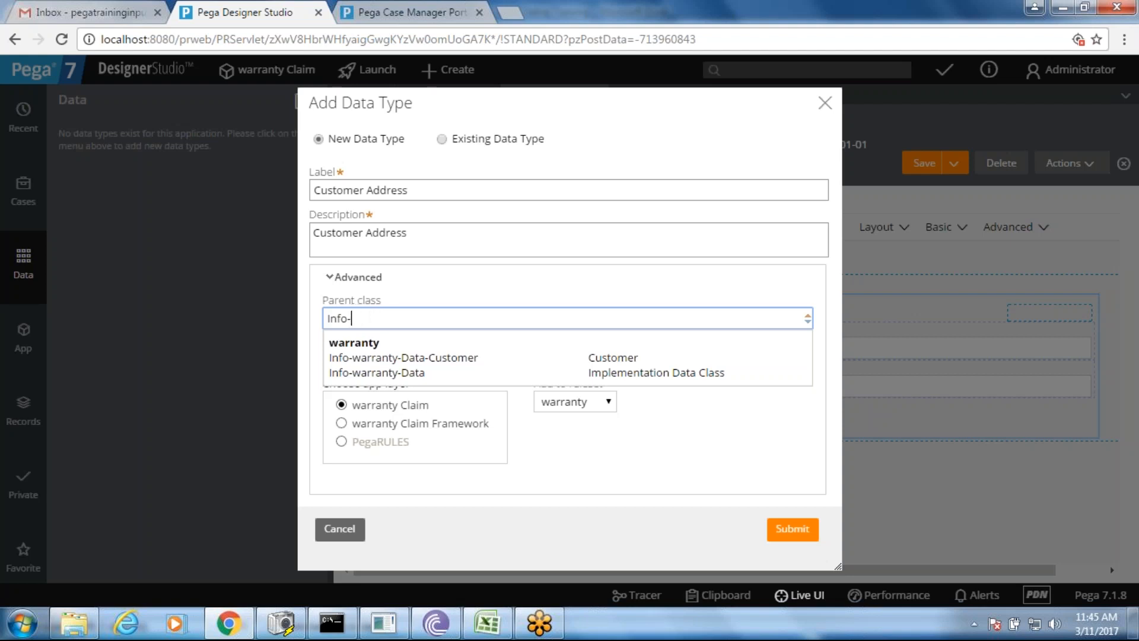
text(data)
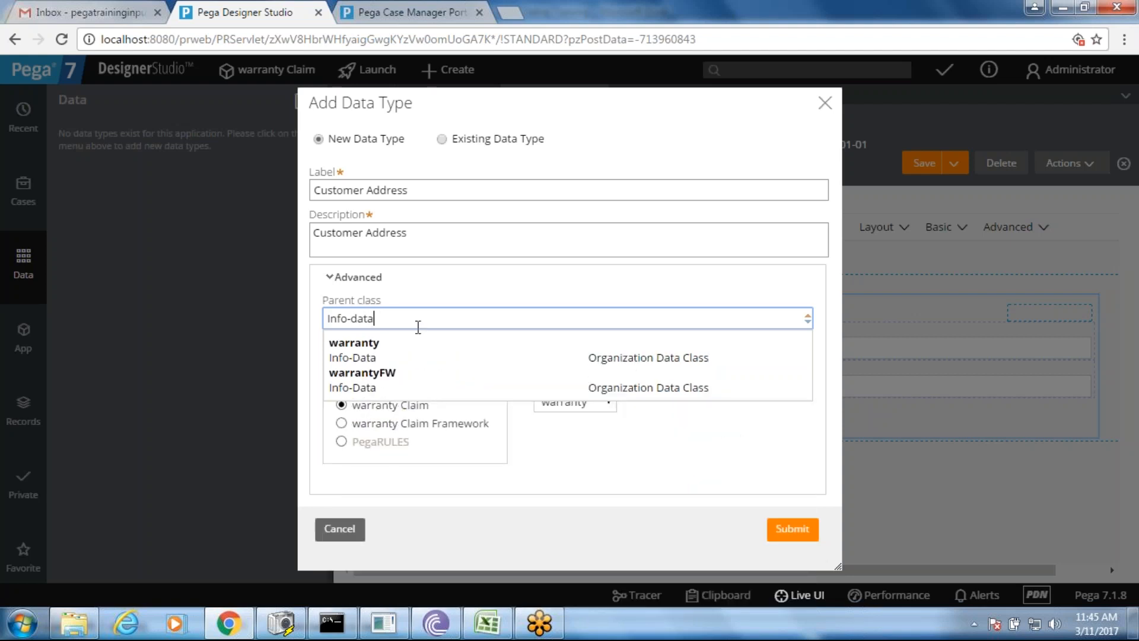
click(386, 359)
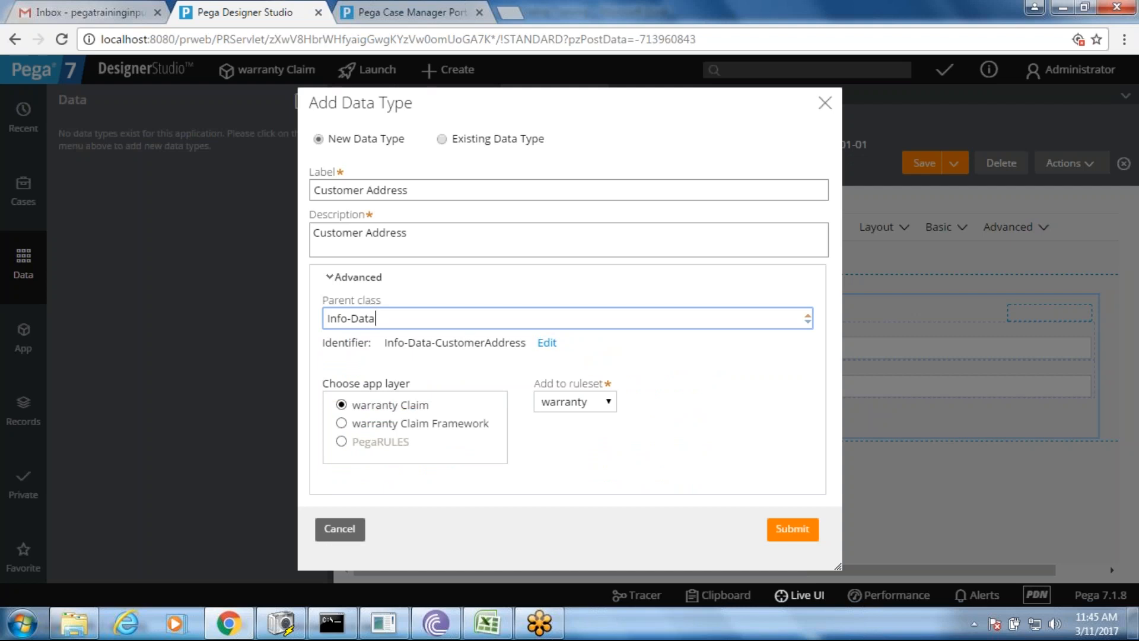
- Copy the identifier Info-Data-CustomerAddress and assign the data type to the Info ruleset
drag(384, 320, 325, 318)
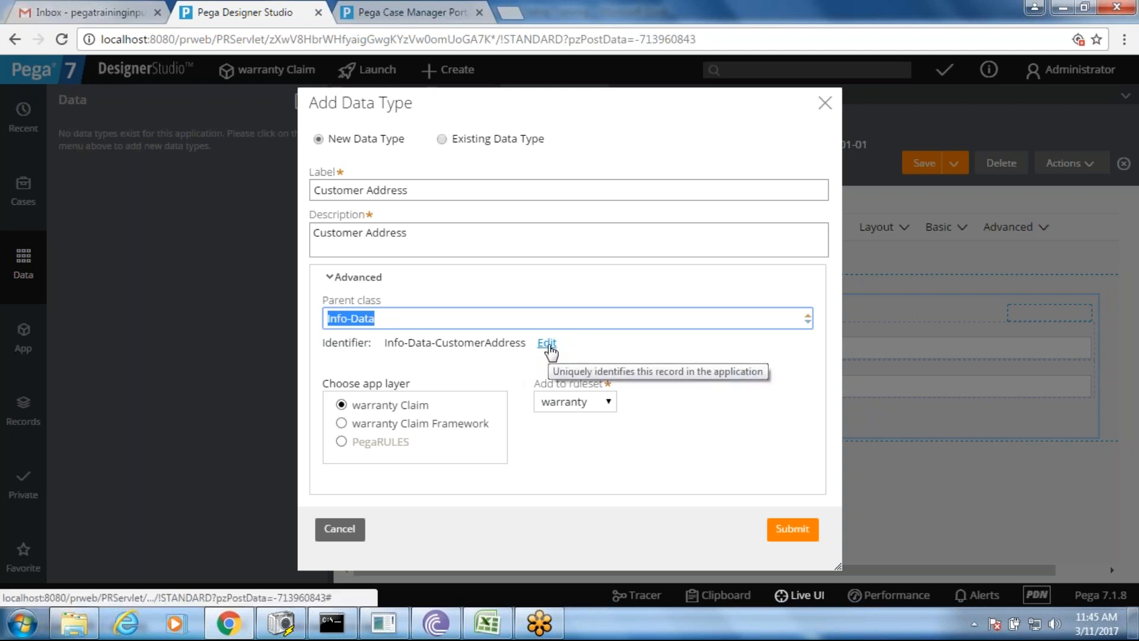
drag(384, 342, 527, 344)
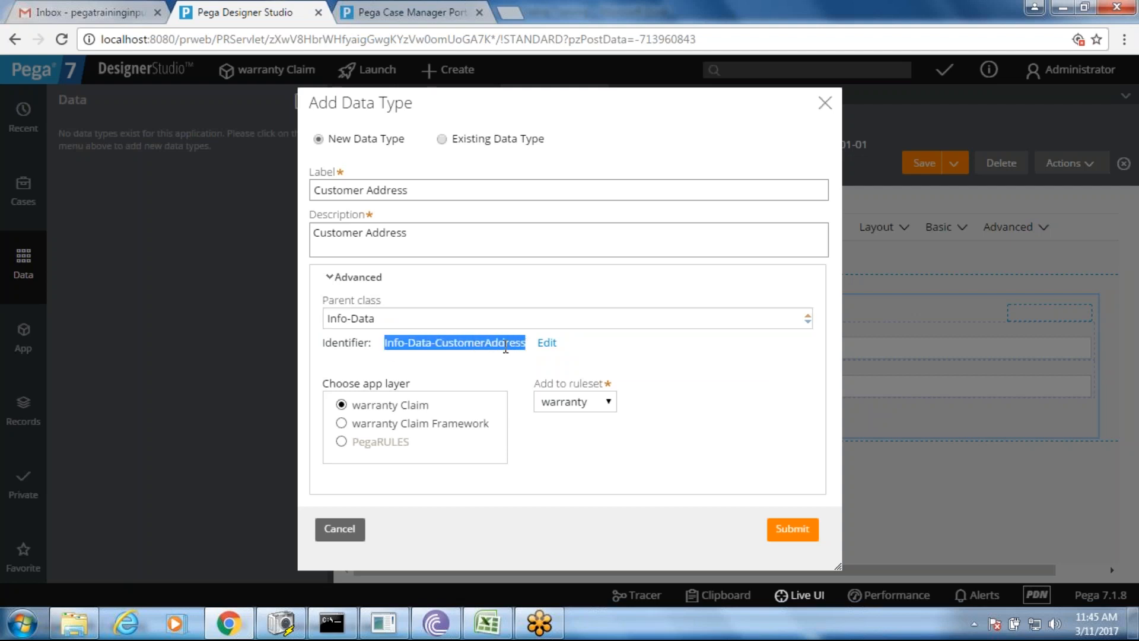
right_click(506, 347)
click(537, 361)
click(553, 380)
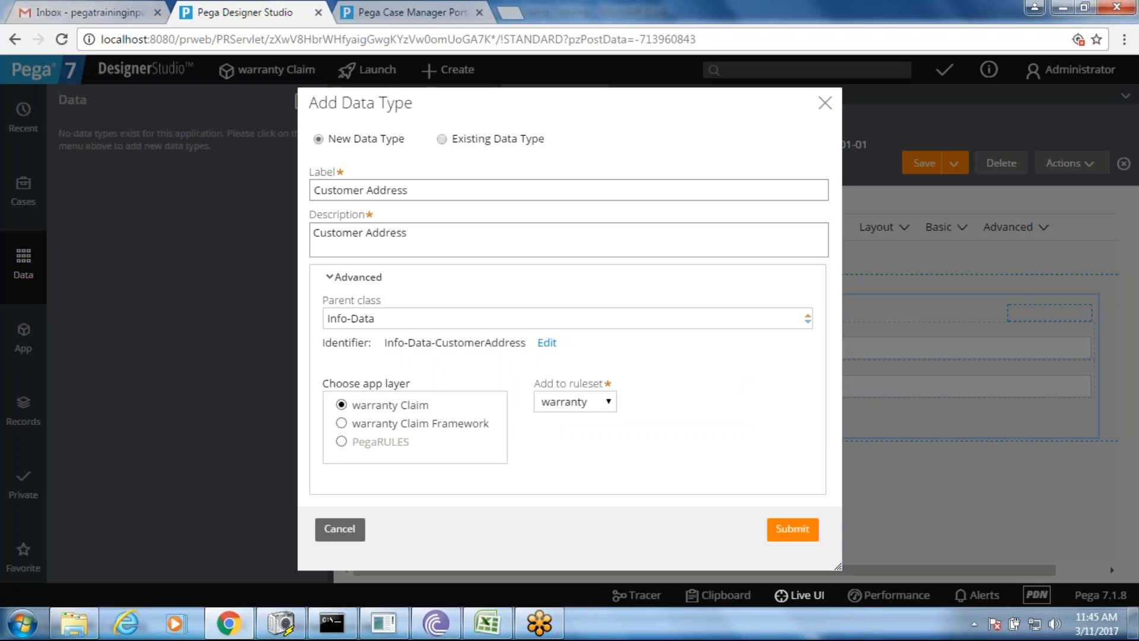
click(558, 403)
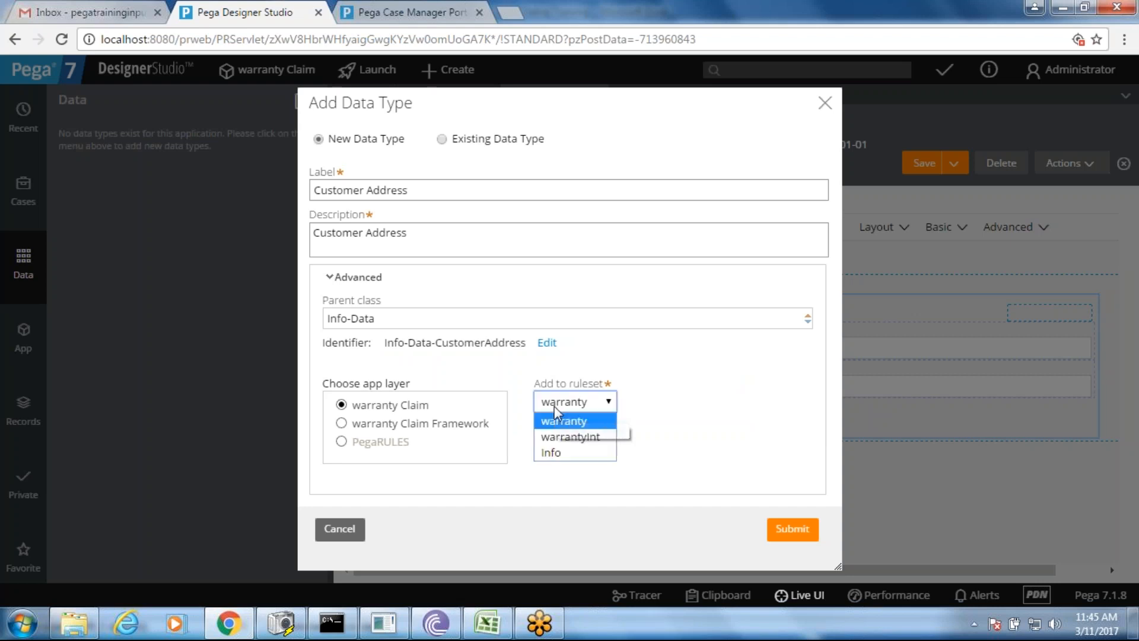
click(552, 453)
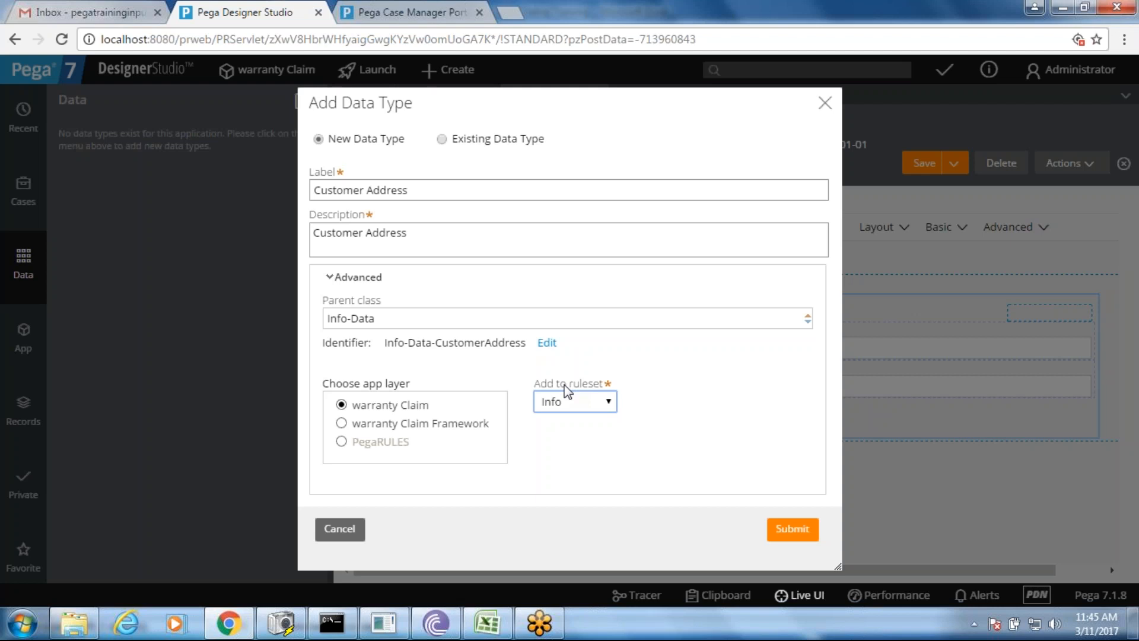
- Create the Customer Address data type with a trial 'Address' property, removing the empty extra row
click(798, 533)
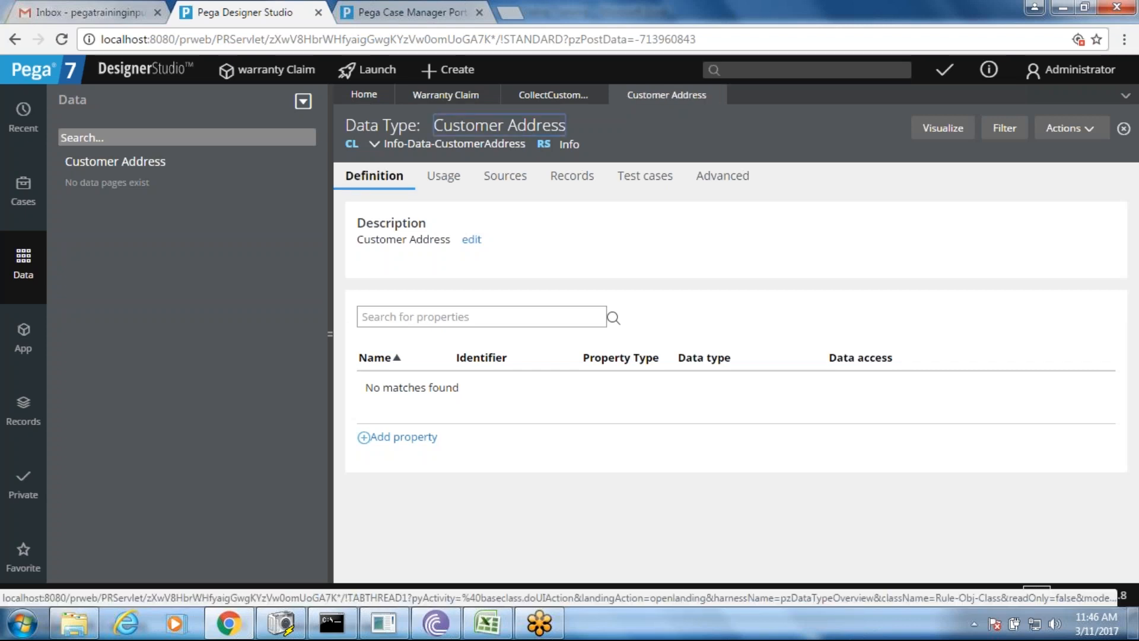
drag(346, 127, 420, 126)
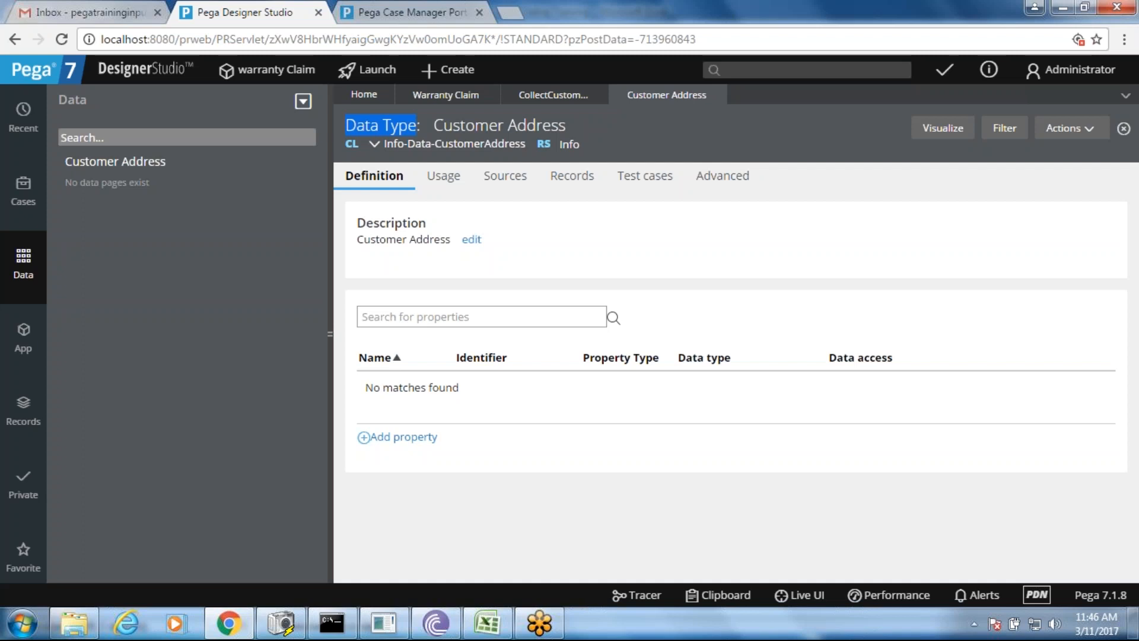
click(404, 438)
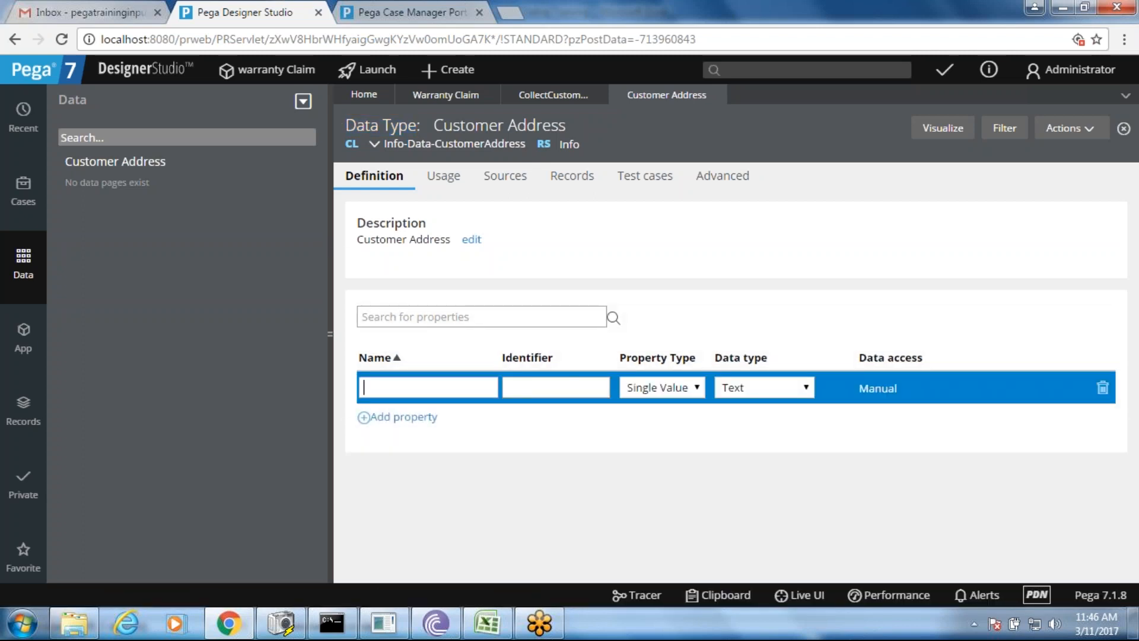
text(Address 1)
click(403, 419)
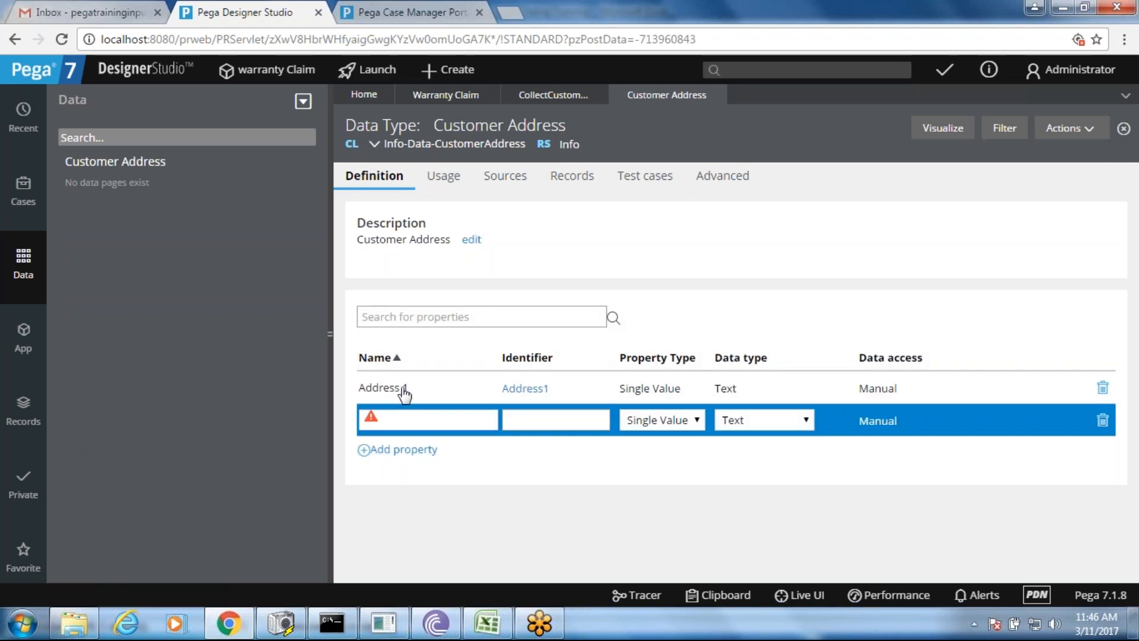
click(1102, 420)
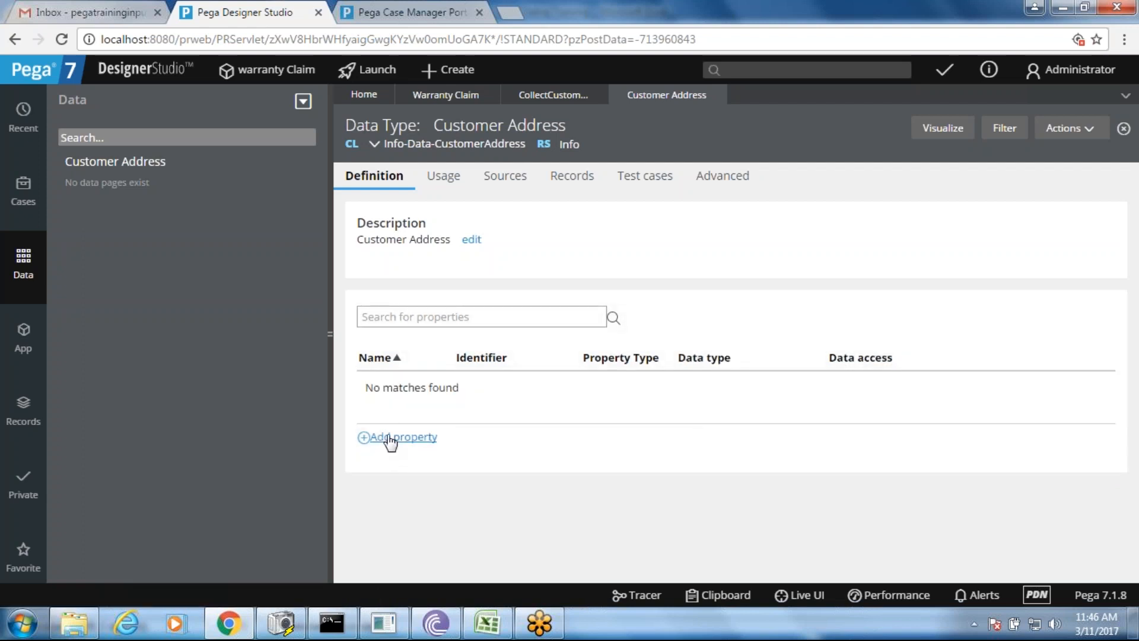
- Add the Address Line 1 and Address Line 2 properties
click(392, 439)
text(A)
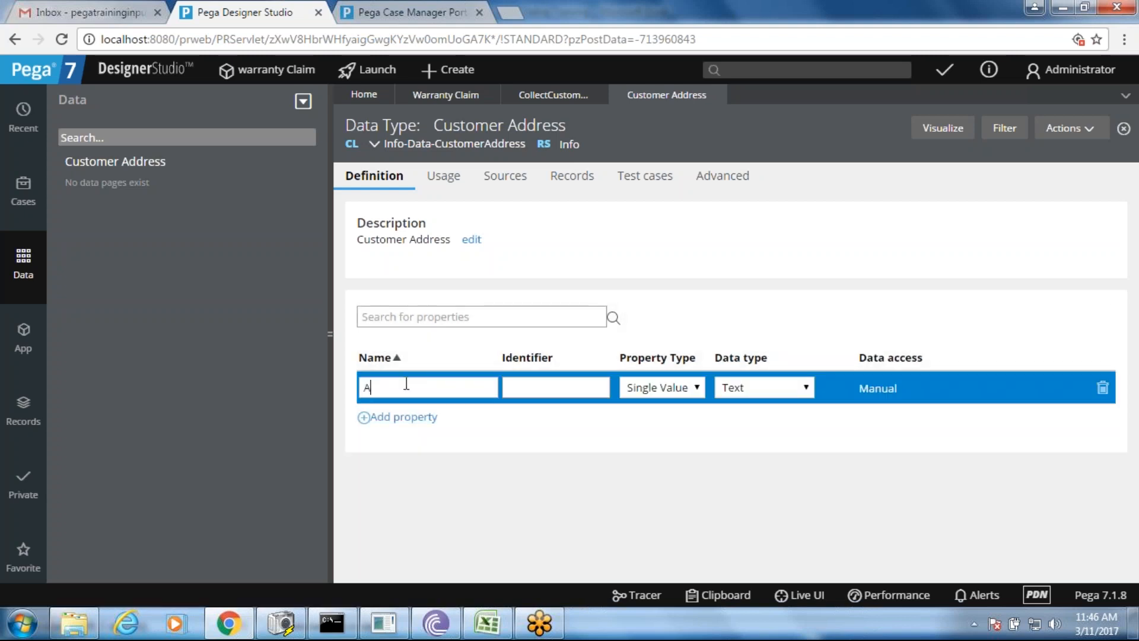
text(ddress Line 1)
click(404, 417)
text(Address)
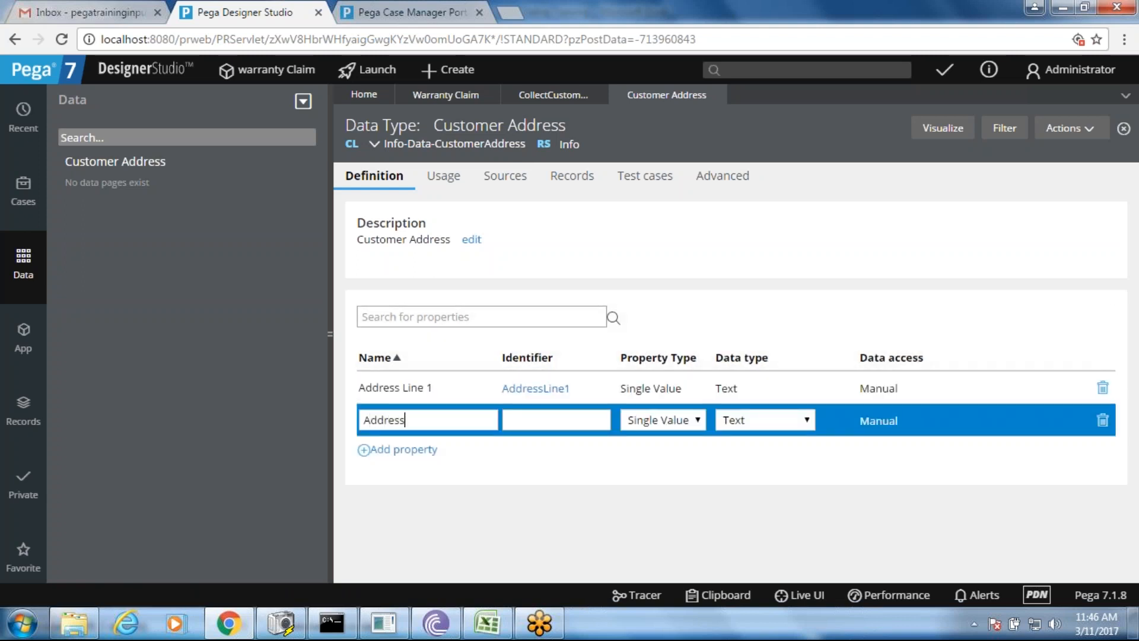
text( Line 2)
click(397, 456)
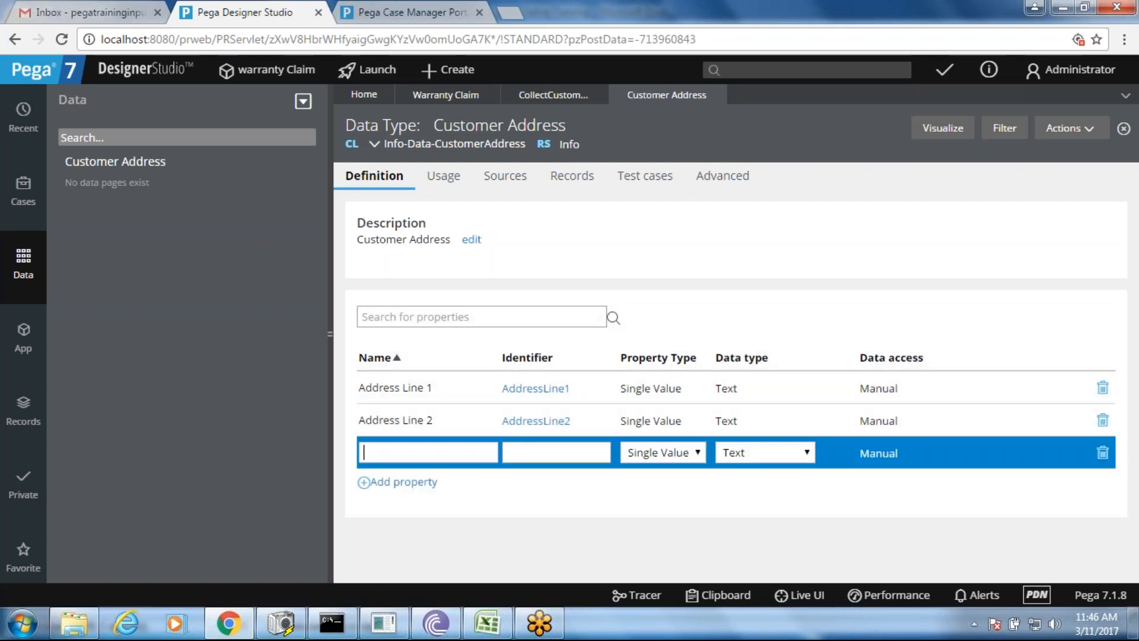
- Add the City, State and Zip Code properties
text(City)
click(388, 484)
text(State)
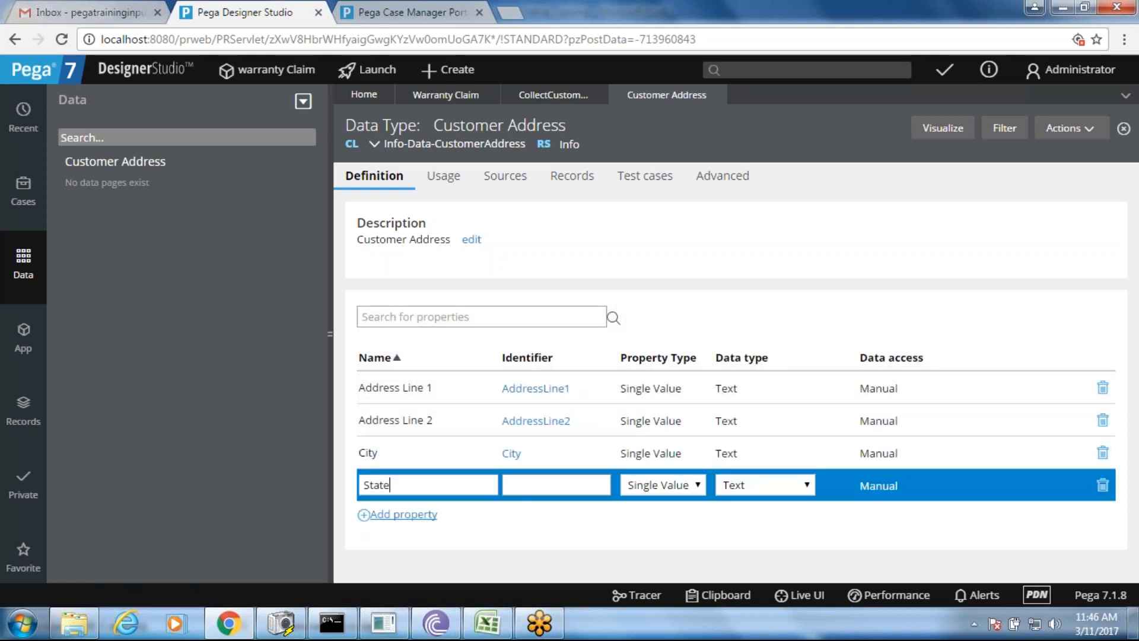
click(397, 513)
text(Cou)
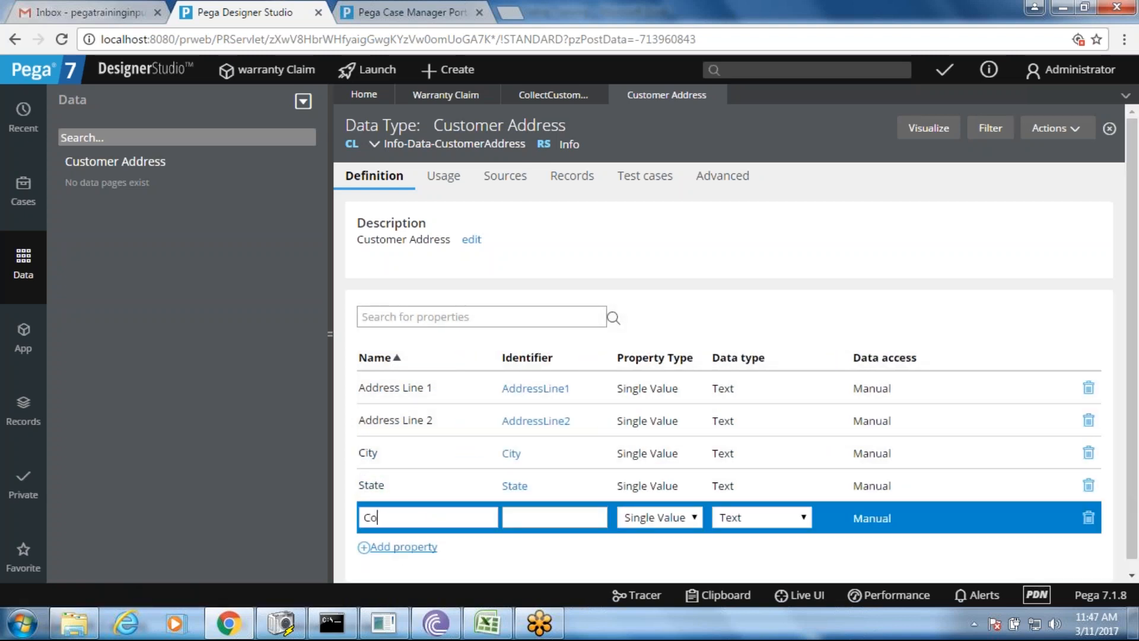
key(BackSpace)
key(BackSpace)
key(BackSpace)
text(Zip Code)
click(523, 559)
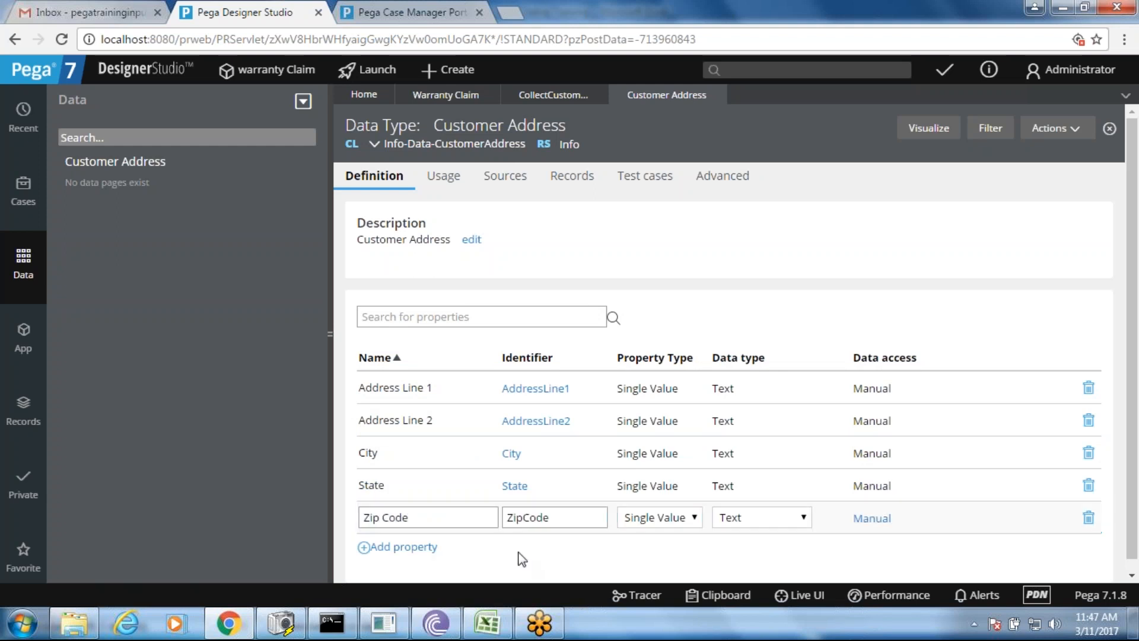
click(487, 623)
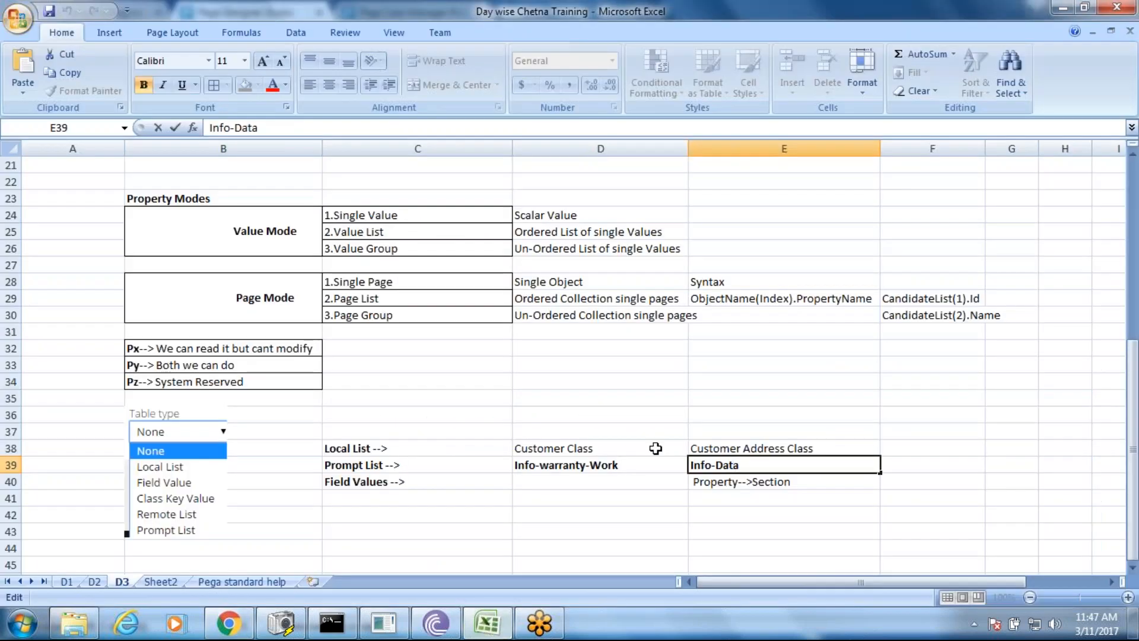
click(731, 448)
click(732, 486)
double_click(781, 481)
drag(792, 482, 750, 481)
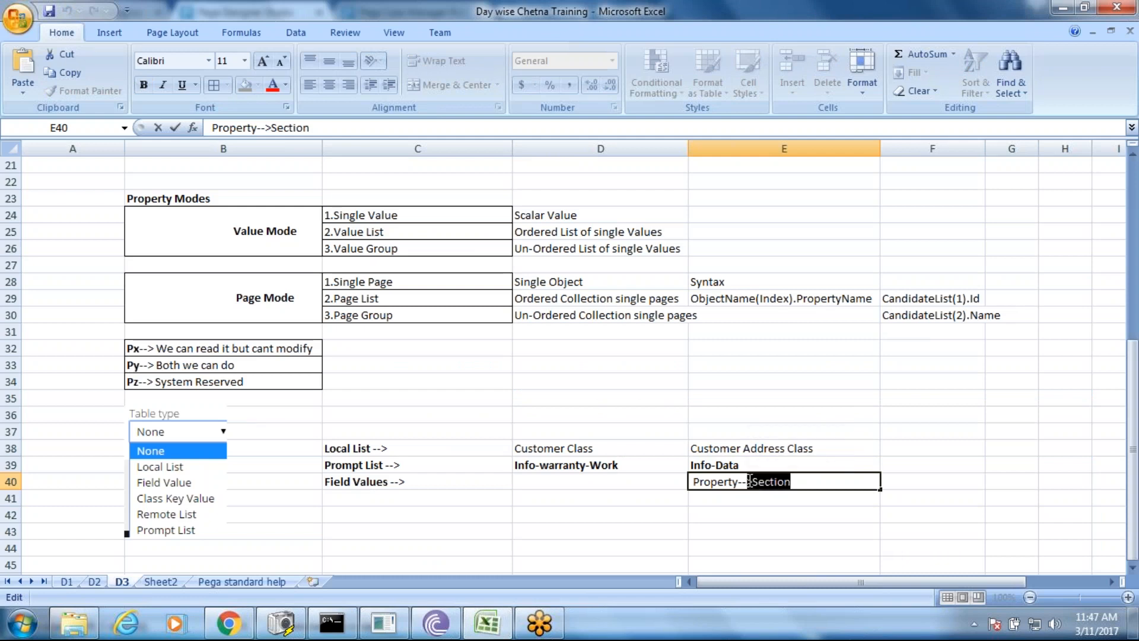
key(alt+Tab)
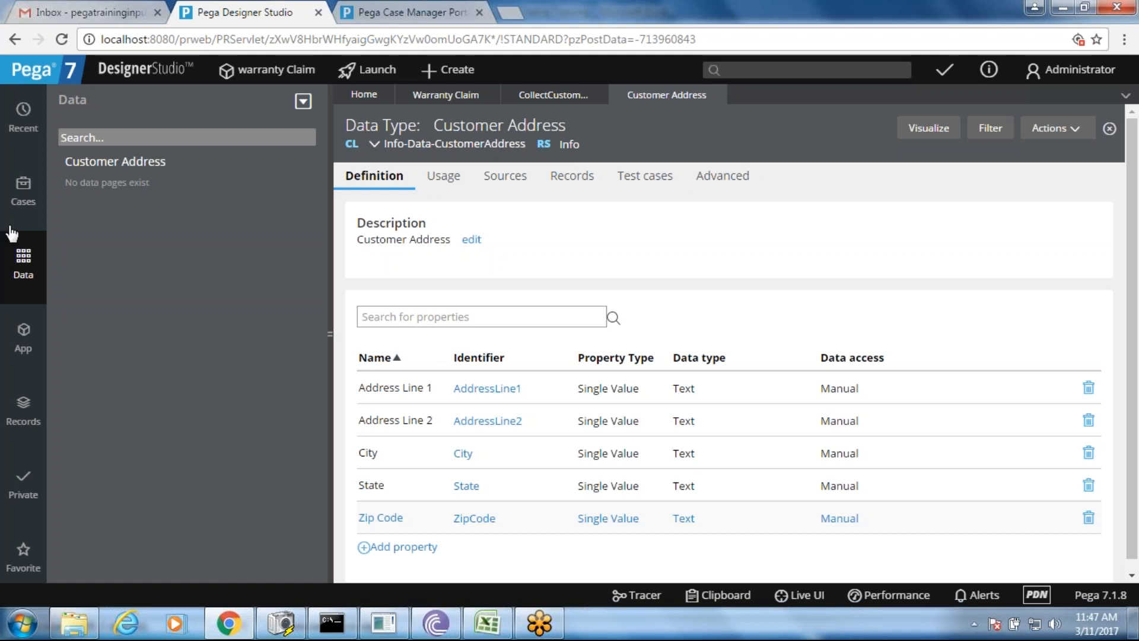
- Load the Info-Data class in the application explorer and pin it
click(22, 335)
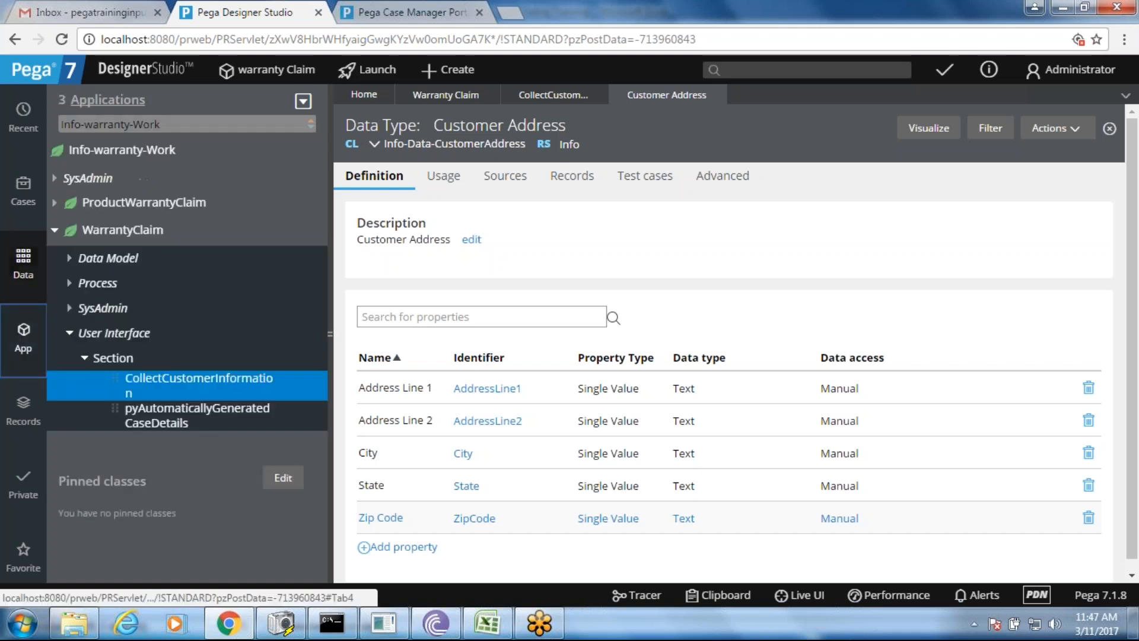
click(168, 124)
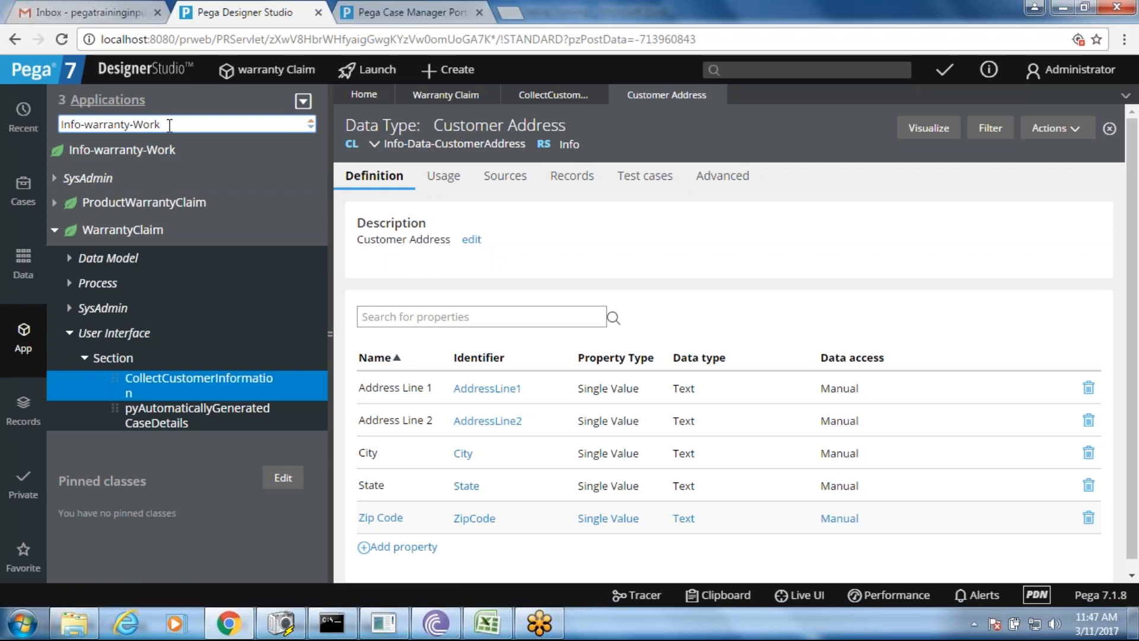
key(ctrl+a)
key(ctrl+v)
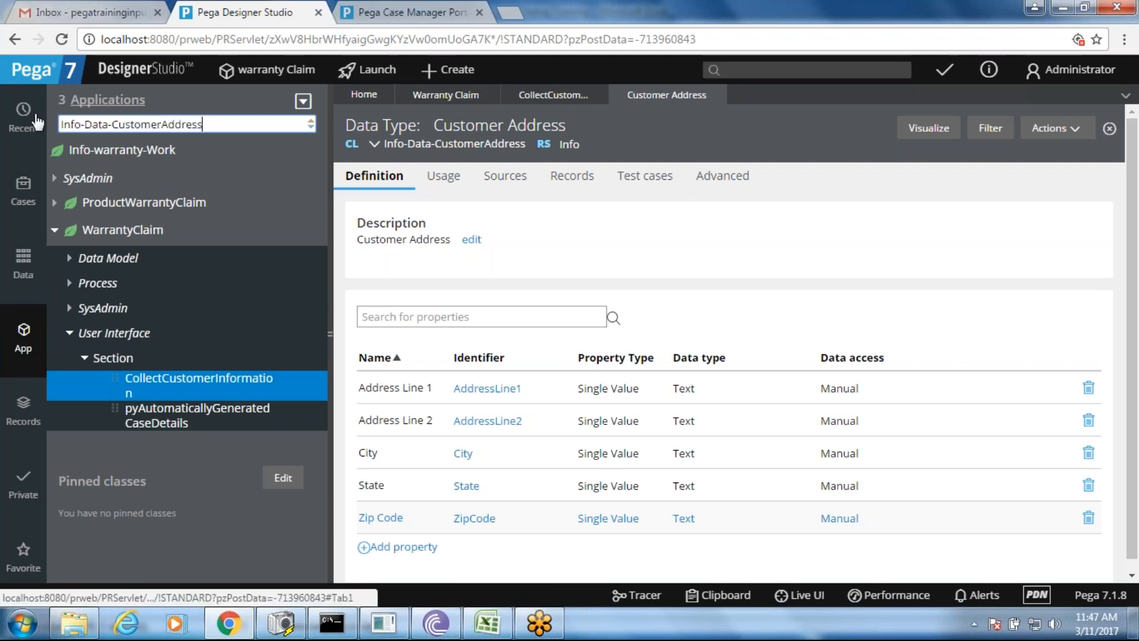
key(BackSpace)
key(BackSpace)
key(BackSpace)
key(BackSpace)
key(BackSpace)
key(BackSpace)
key(BackSpace)
key(BackSpace)
key(BackSpace)
key(BackSpace)
key(BackSpace)
key(BackSpace)
key(BackSpace)
key(BackSpace)
key(BackSpace)
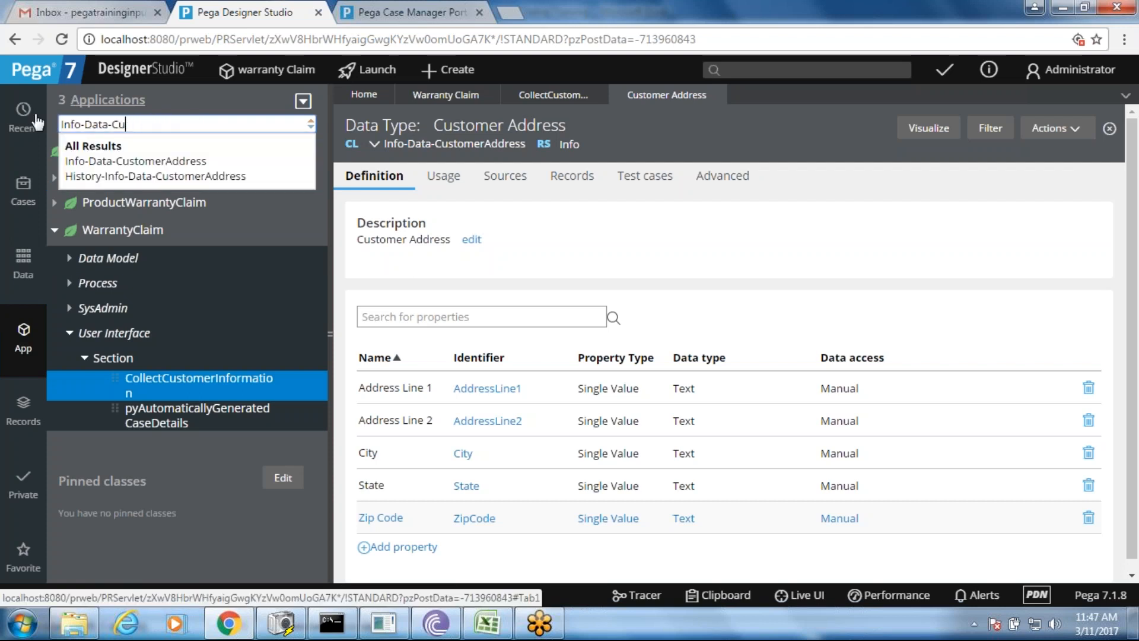
key(BackSpace)
key(Return)
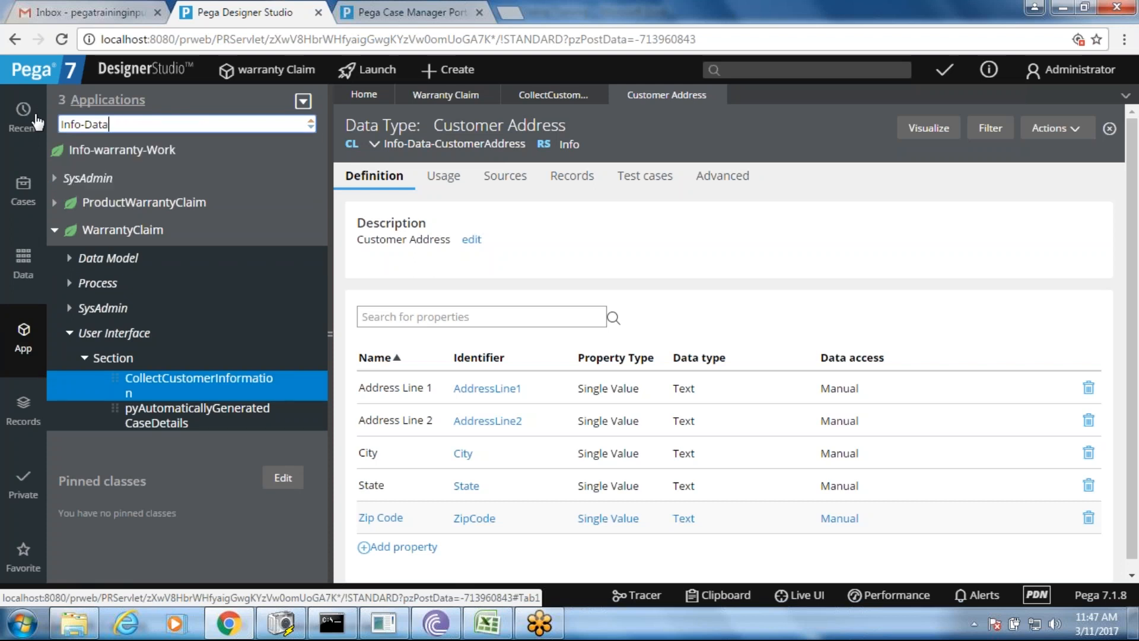
mouse_move(242, 153)
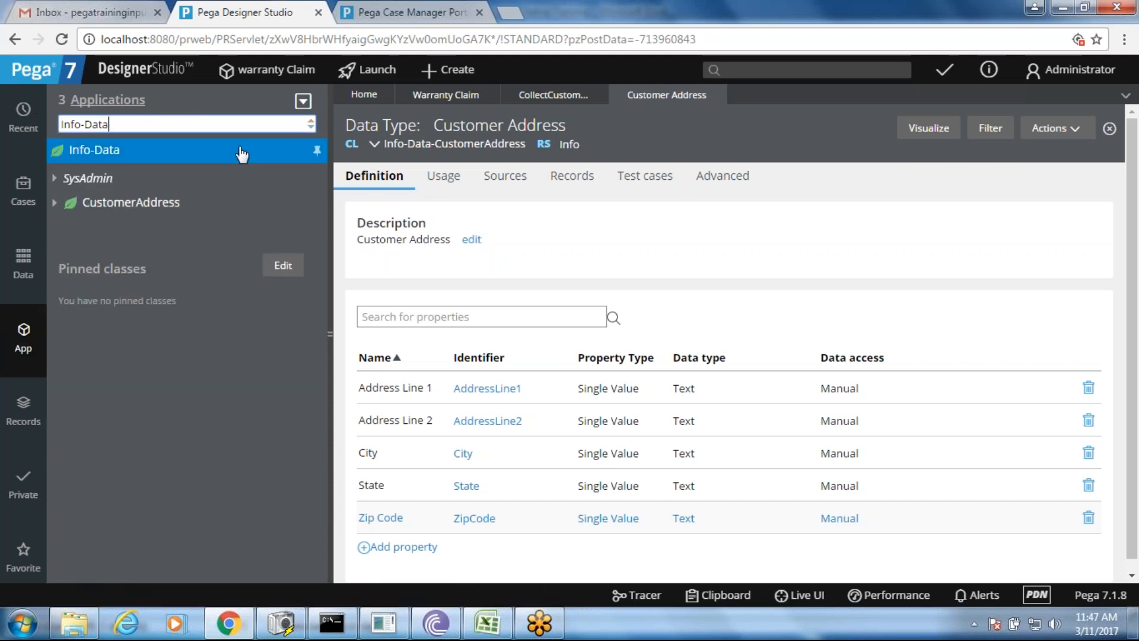
click(318, 153)
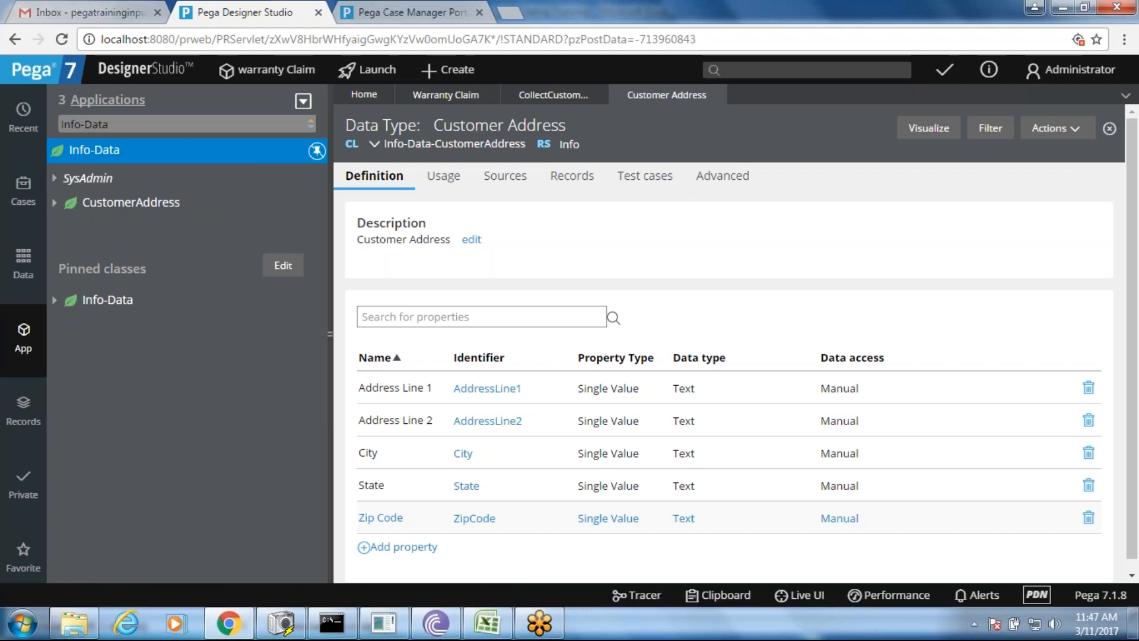
- Switch the explorer back to Info-warranty-Work and expand the pinned Info-Data class
click(147, 126)
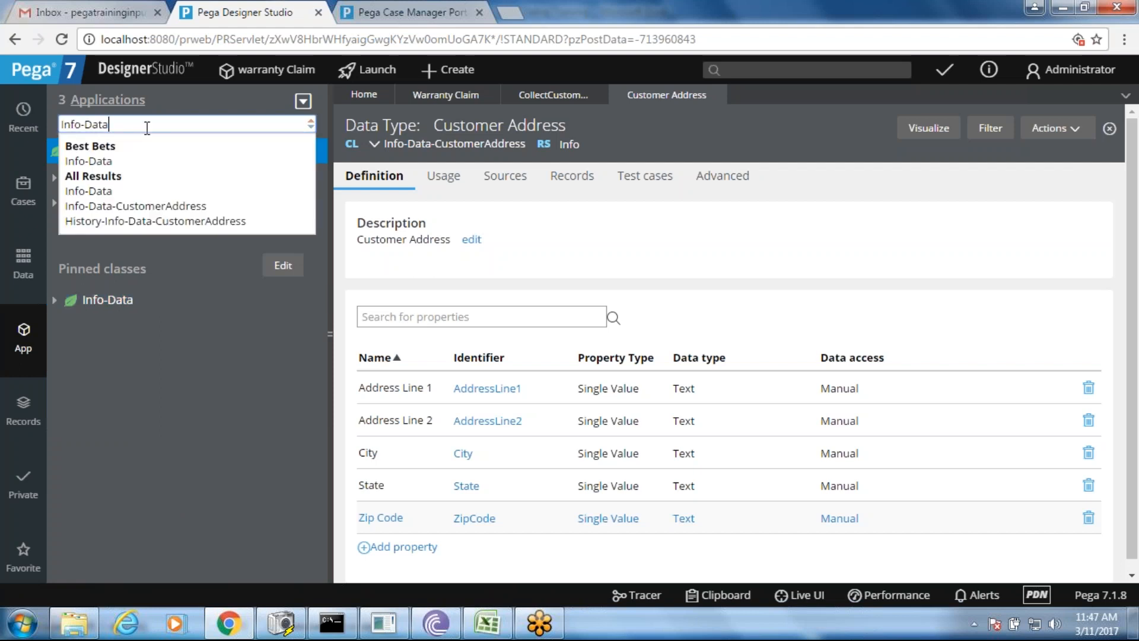
key(BackSpace)
key(BackSpace)
key(BackSpace)
key(BackSpace)
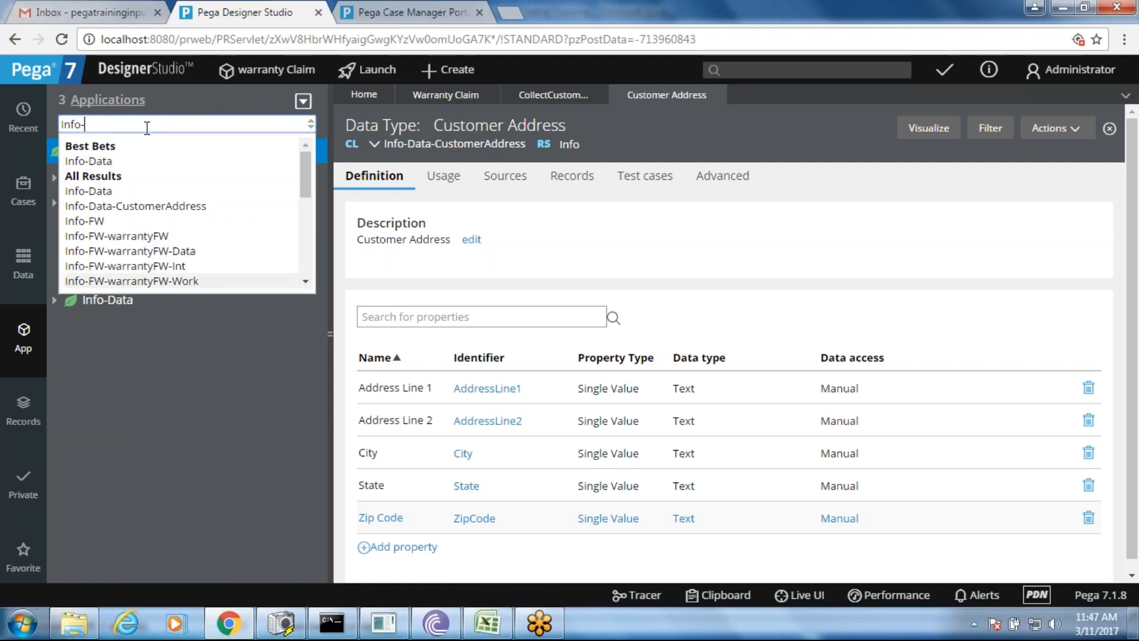
key(Down)
key(Down)
key(Down)
key(Down)
key(Down)
key(Down)
key(Down)
key(Down)
key(Down)
key(Down)
key(Down)
key(Down)
key(Up)
key(Up)
key(Up)
key(Up)
key(Up)
key(Return)
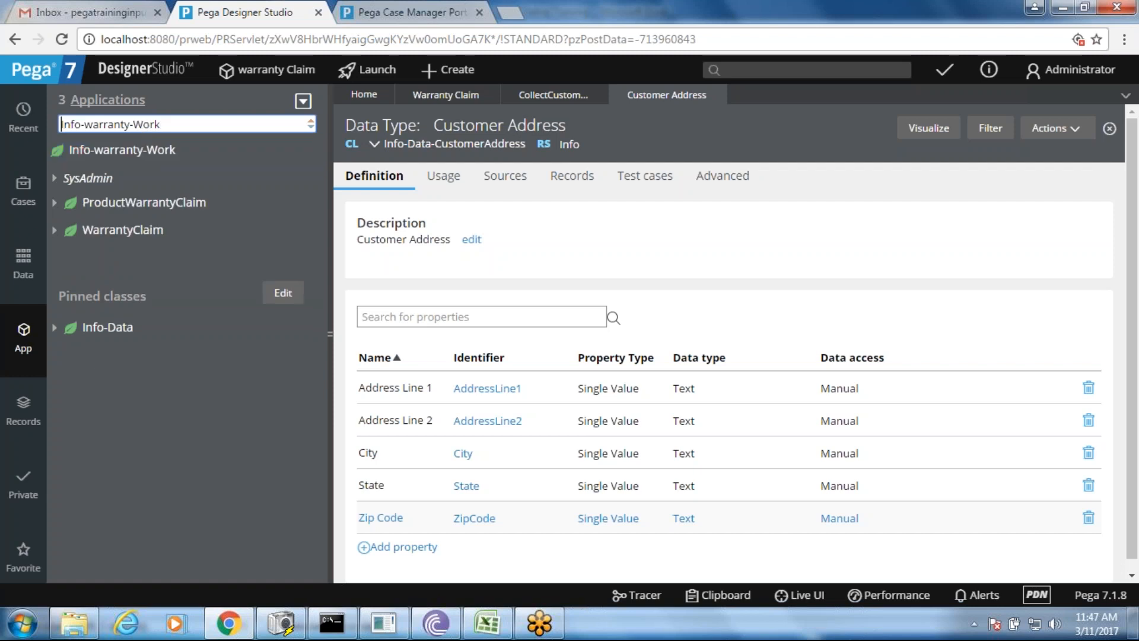
click(54, 327)
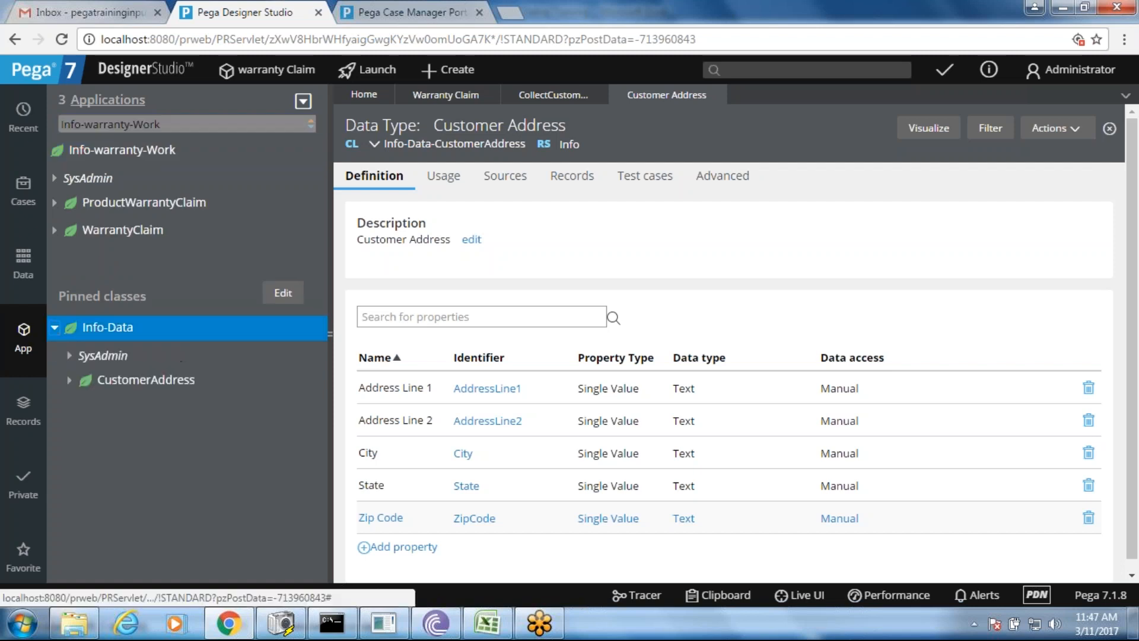
right_click(117, 336)
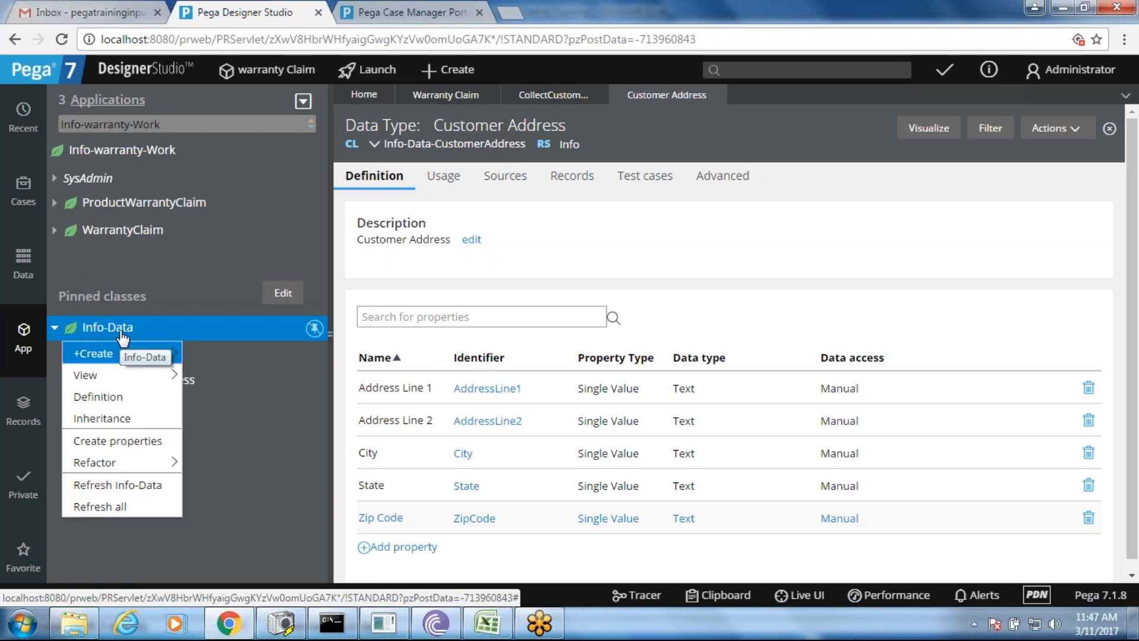
click(237, 436)
- Start a new section in the CustomerAddress class labelled 'Customer Address Section'
right_click(163, 392)
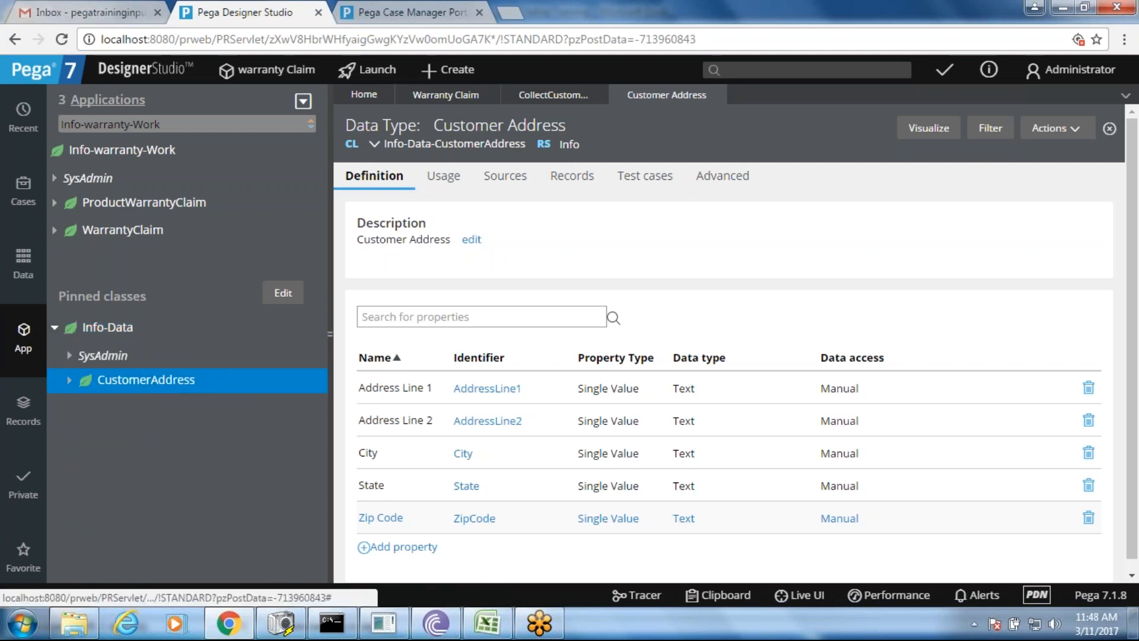
mouse_move(171, 405)
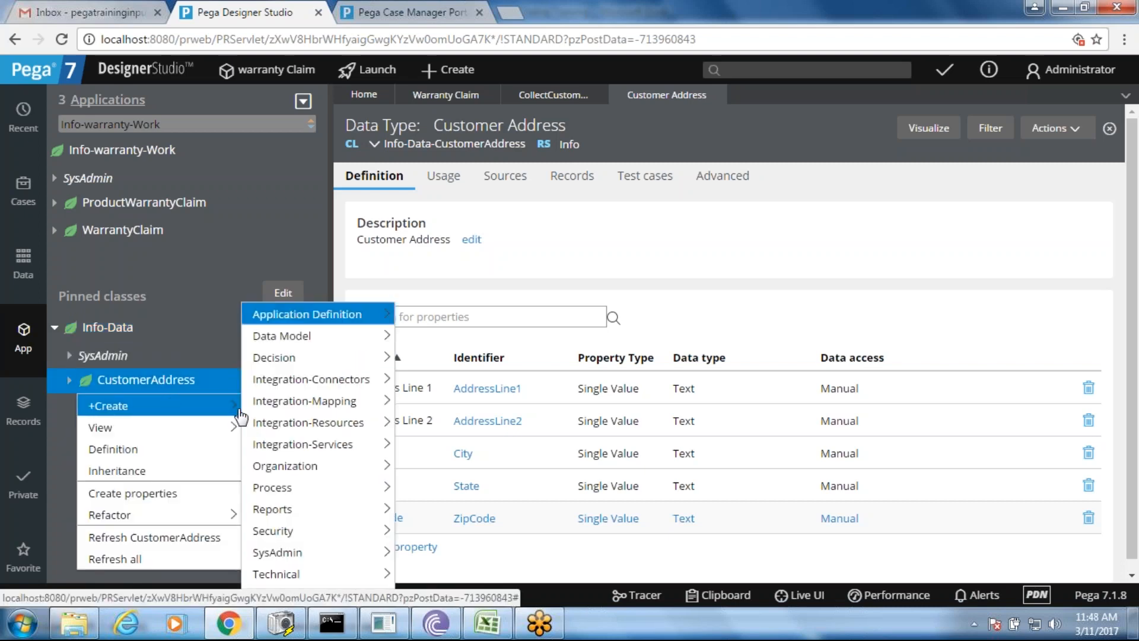
mouse_move(328, 596)
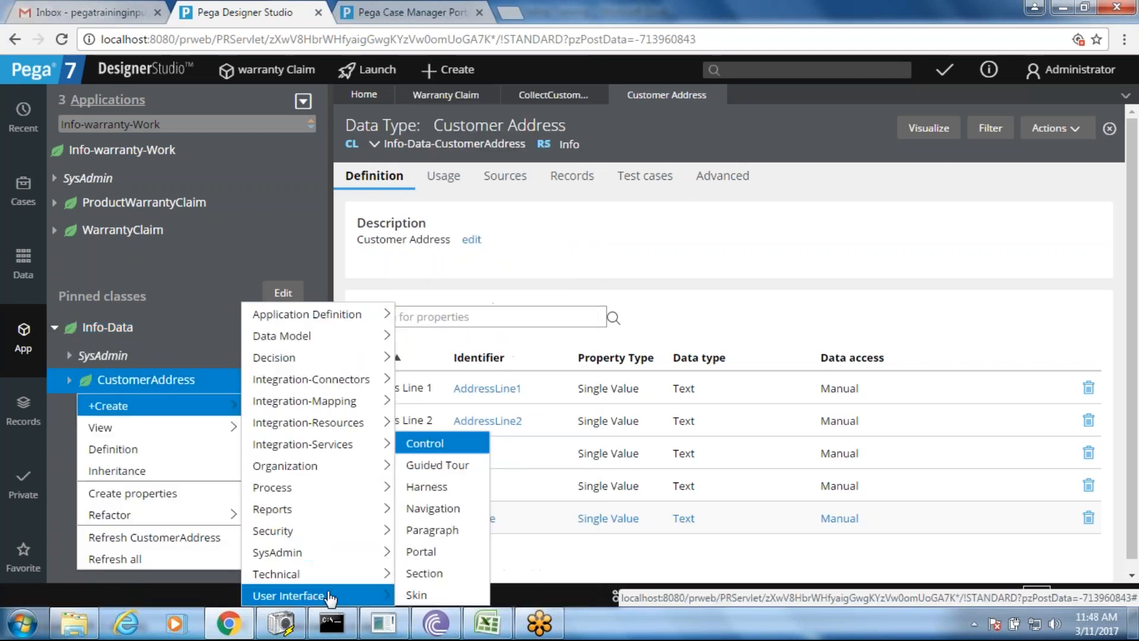
click(417, 573)
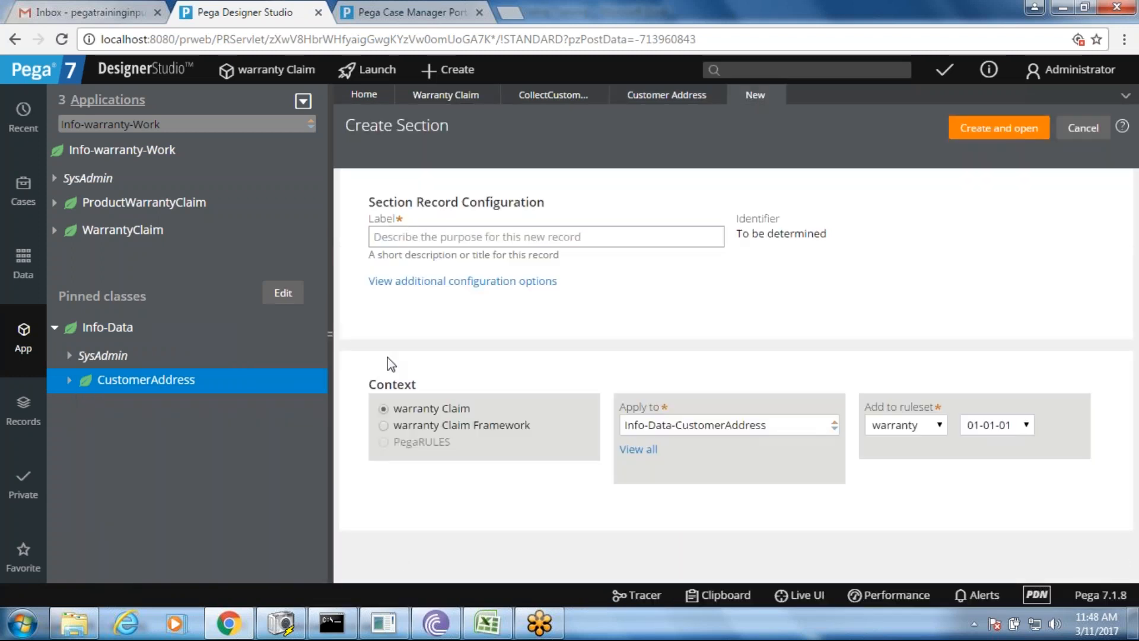
click(410, 240)
text(Customer A)
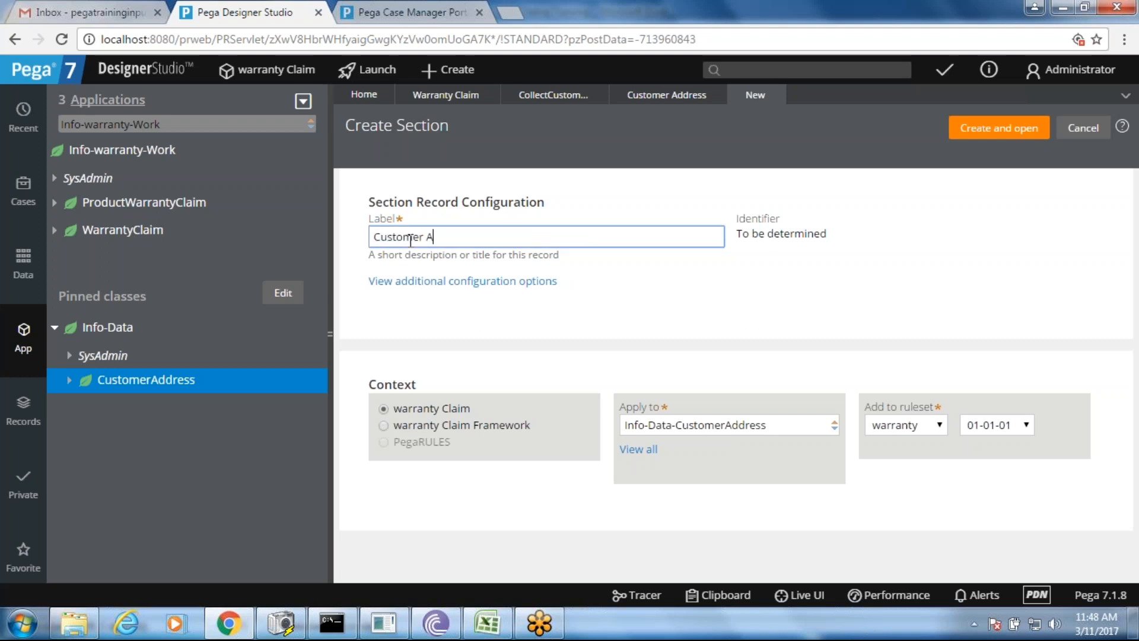
text(ddress Section)
key(Tab)
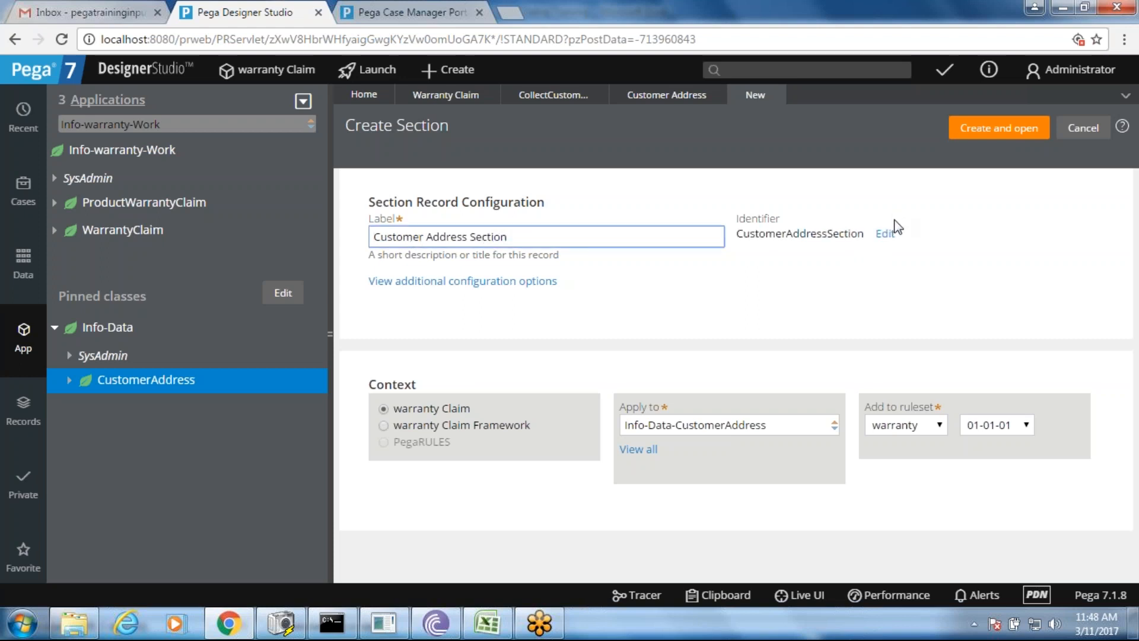
- Change the section identifier to CustomerAddress_Sec and create the section
click(885, 234)
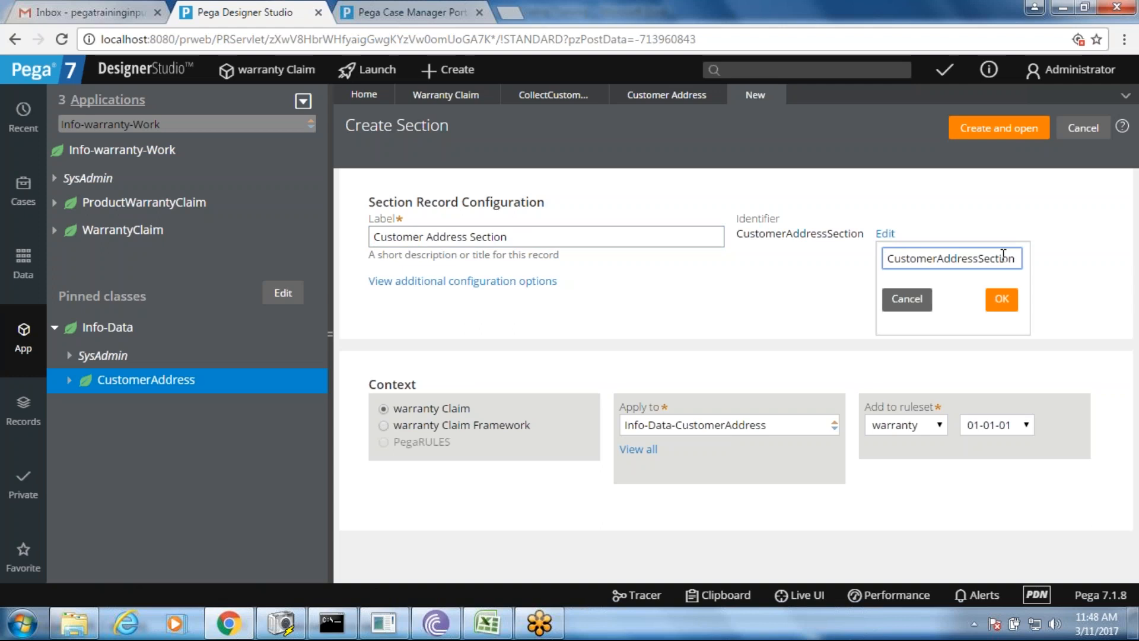
drag(979, 258, 1031, 261)
text(_Sec)
click(1005, 303)
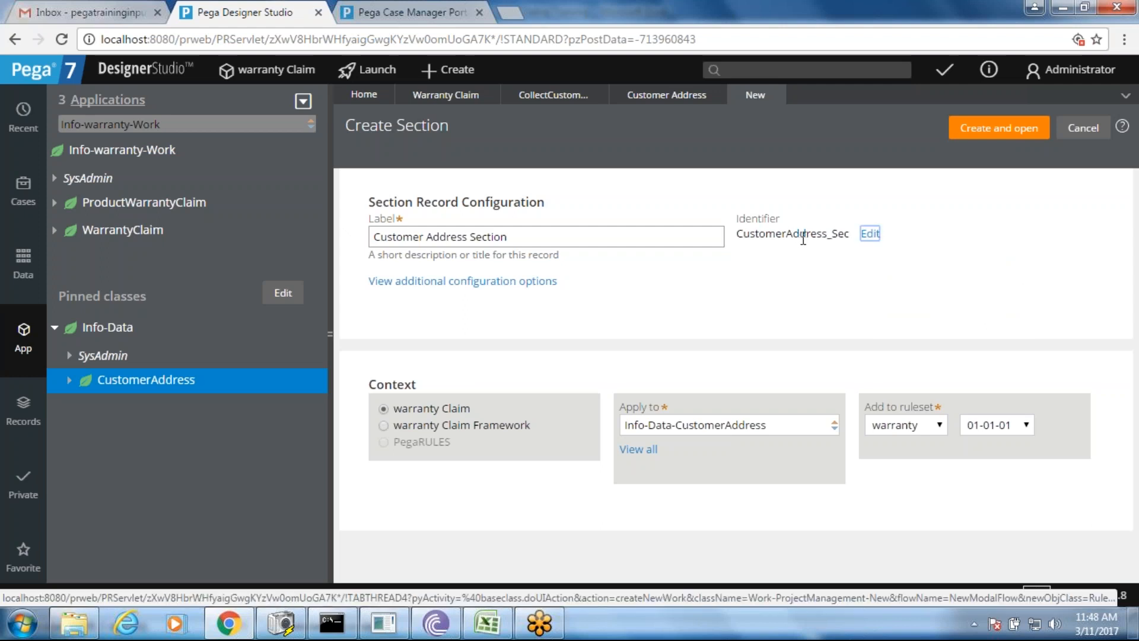
click(974, 135)
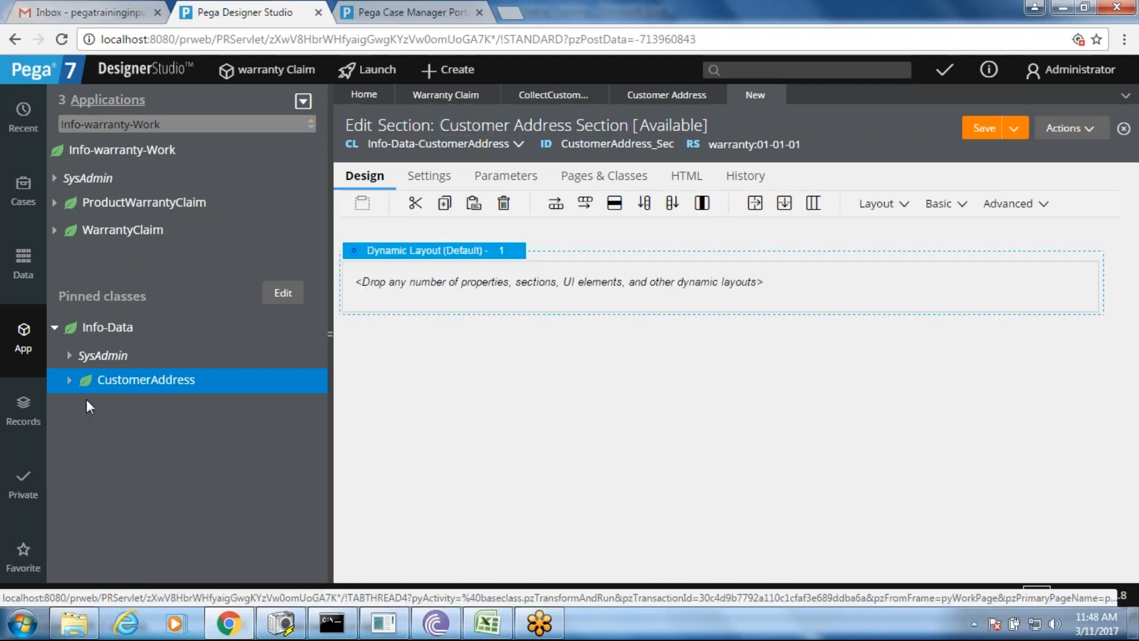
- List the CustomerAddress properties, drop AddressLine1 into the empty layout and save
click(69, 380)
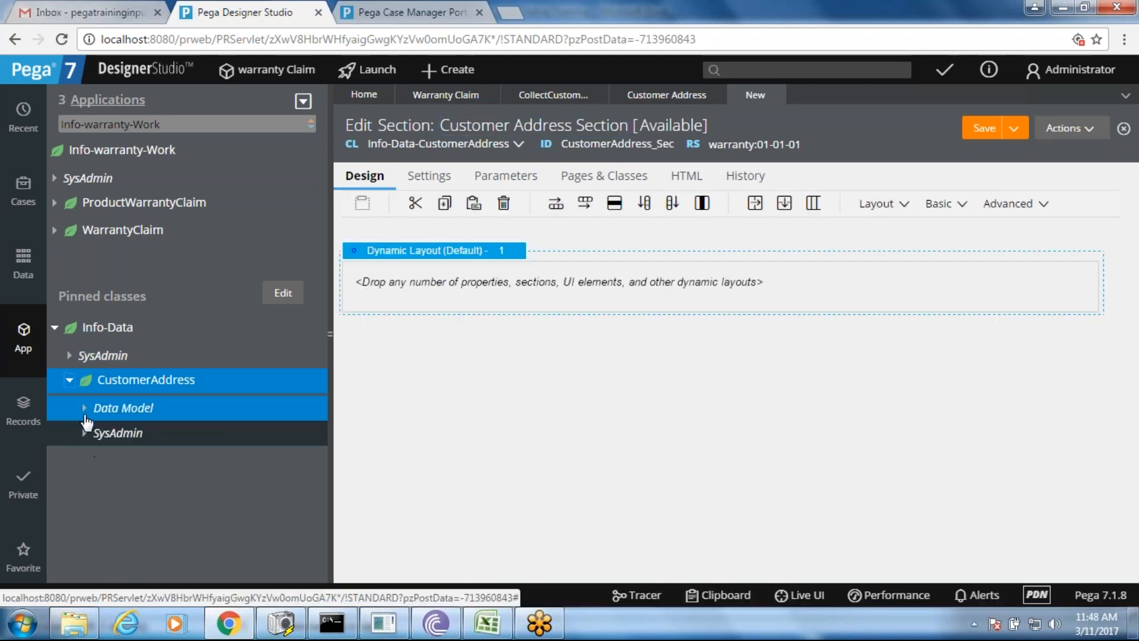
click(84, 412)
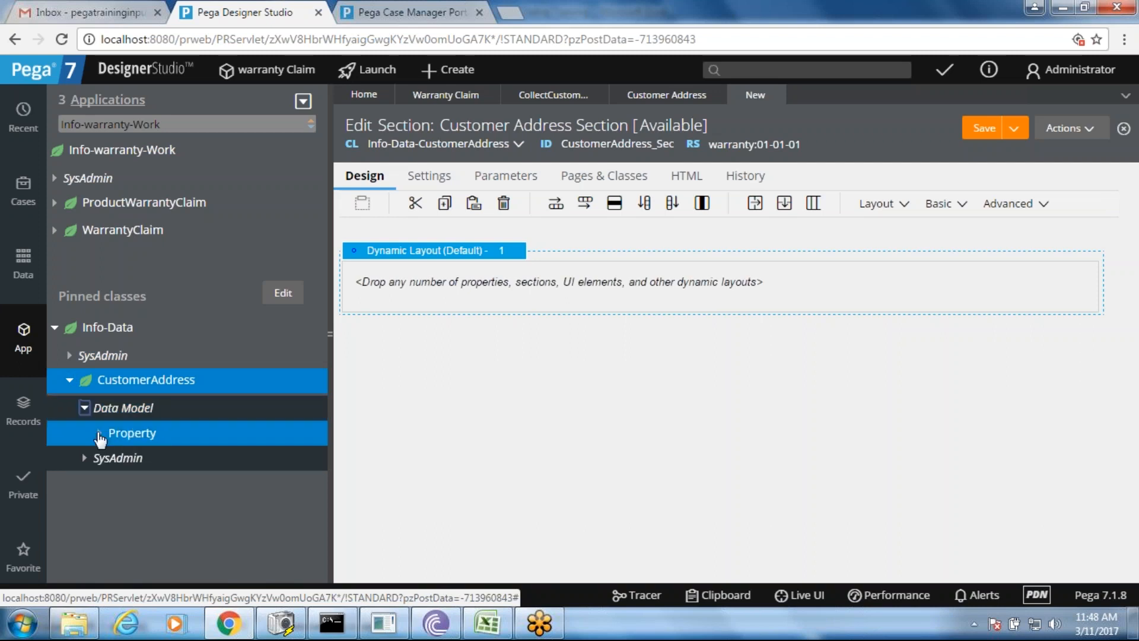
click(99, 434)
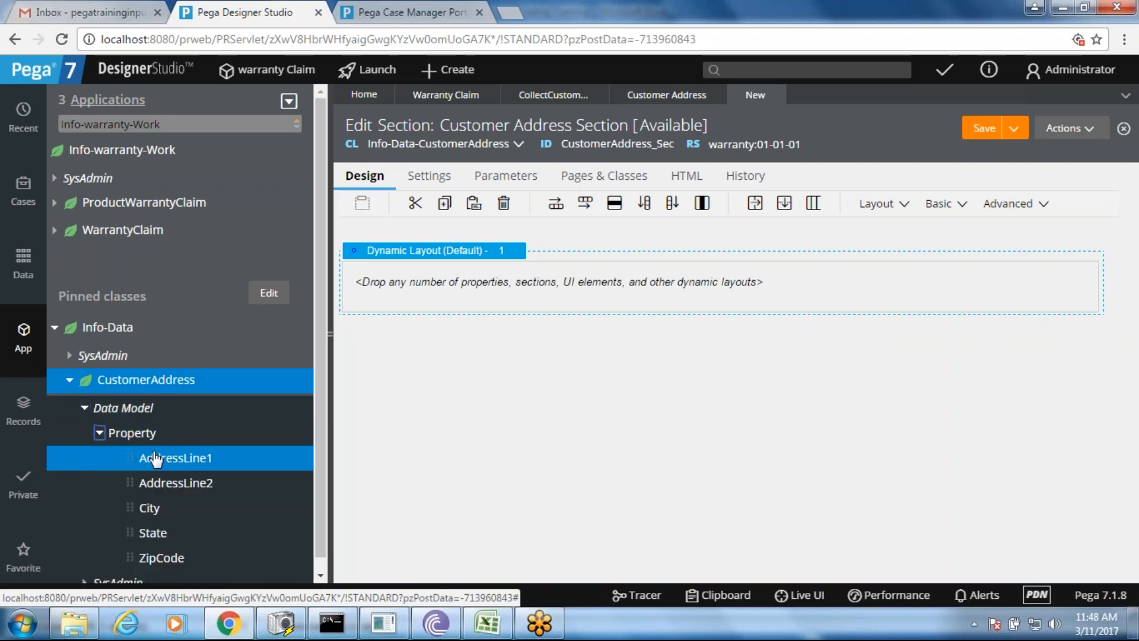
drag(175, 458, 539, 274)
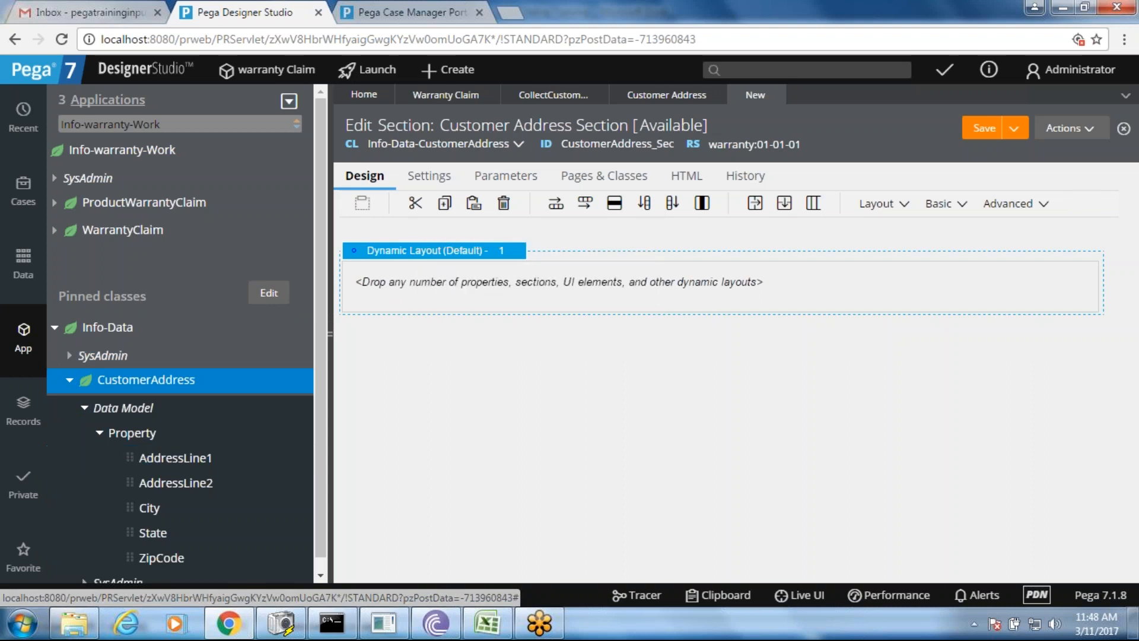
click(434, 251)
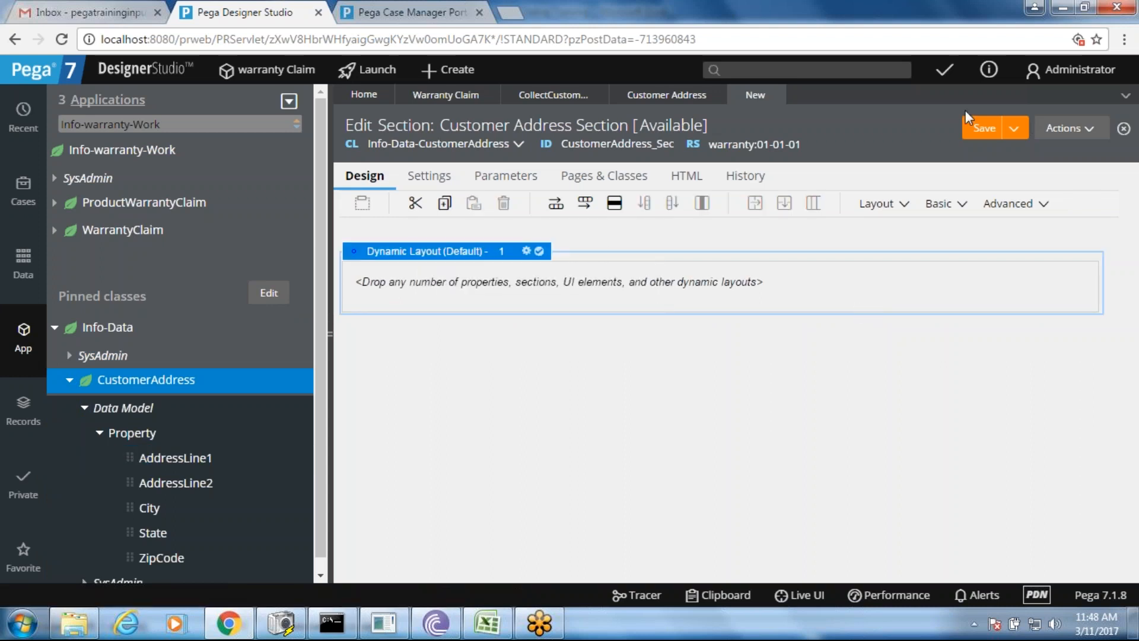
click(984, 128)
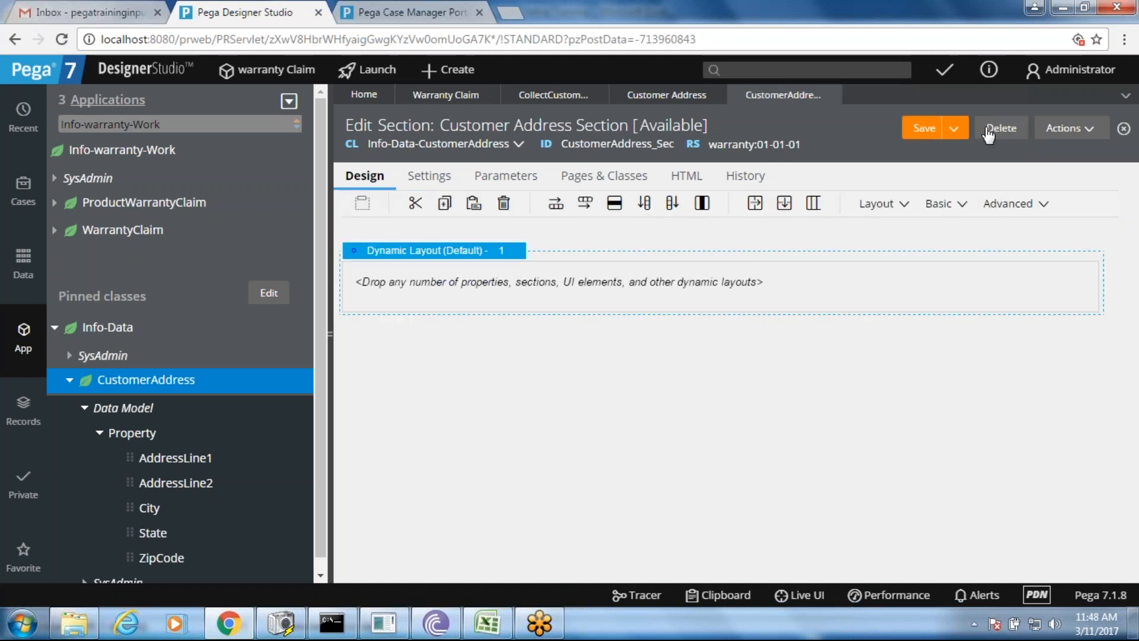
- Lay out Address Line 1, Address Line 2, City, State and Zip Code fields and save the section
drag(135, 458, 442, 296)
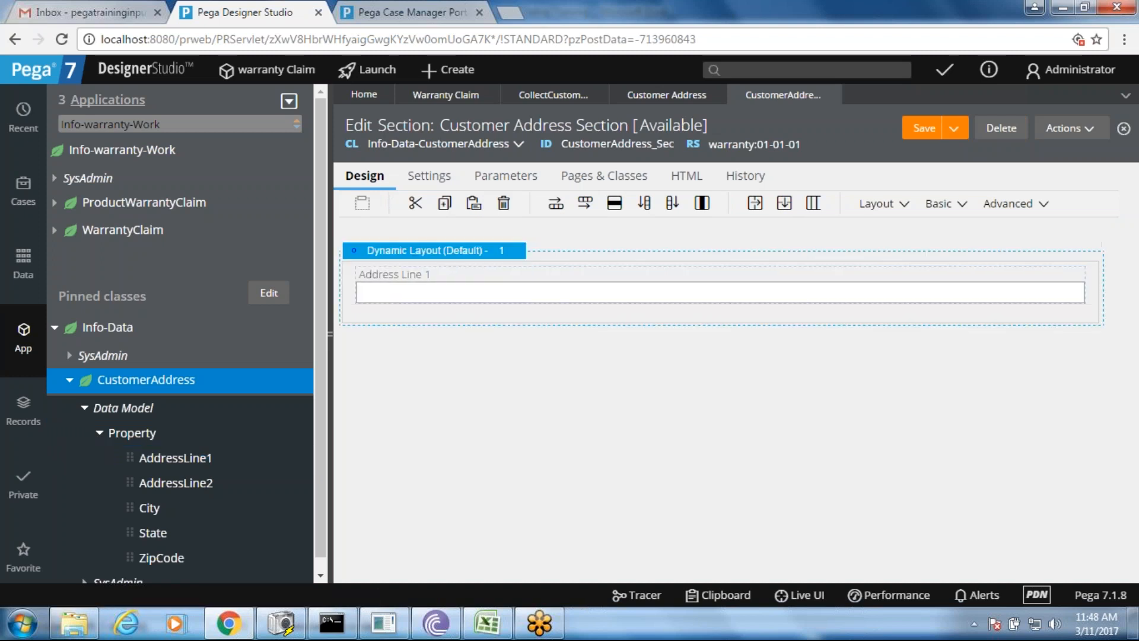
drag(128, 482, 435, 314)
drag(130, 508, 418, 366)
drag(131, 531, 432, 404)
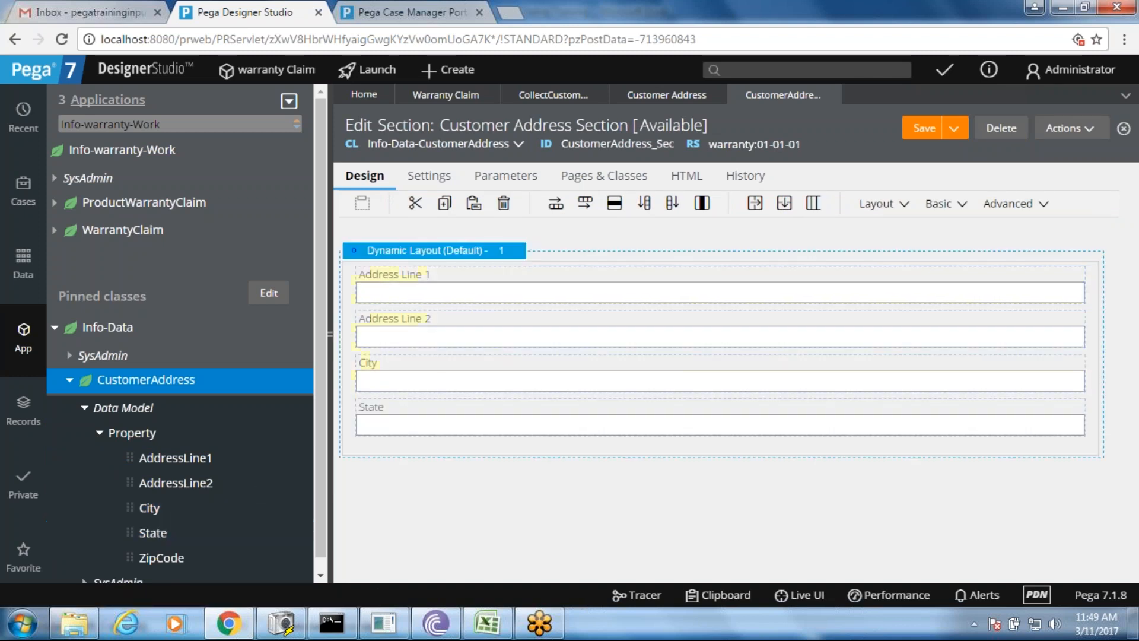
drag(132, 556, 413, 454)
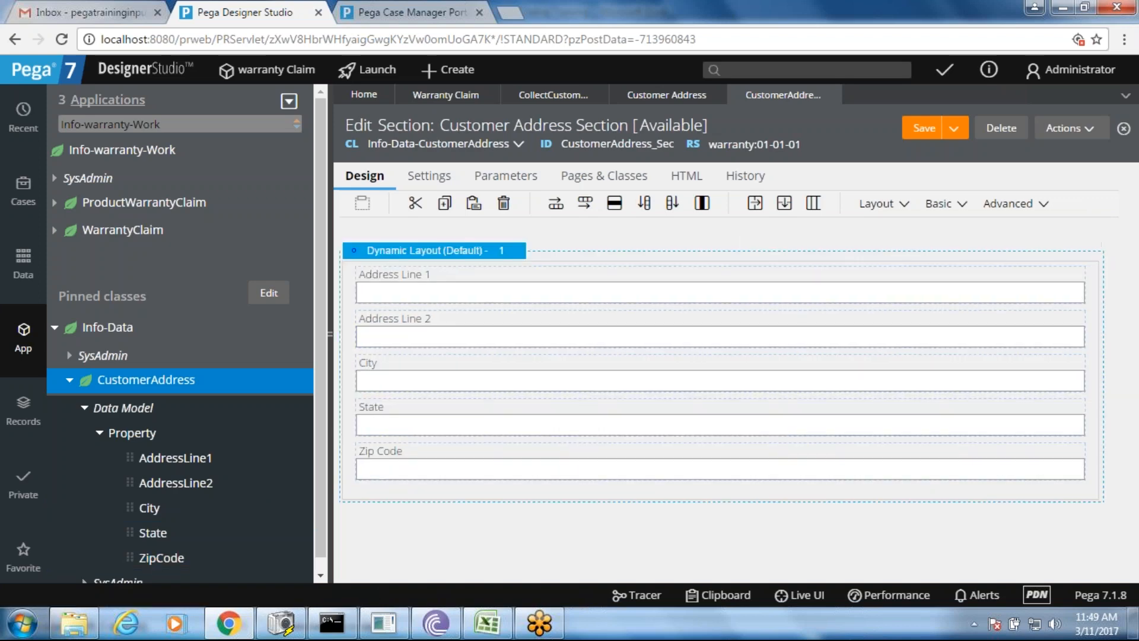
click(330, 377)
click(926, 127)
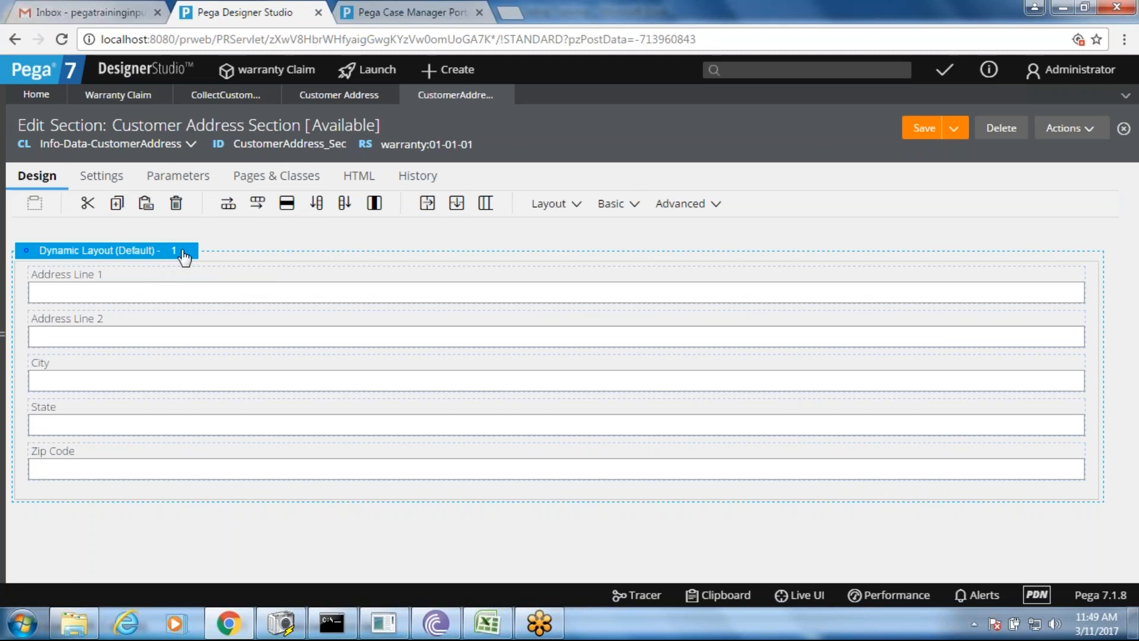
- Change the address fields' dynamic layout format to Inline grid double
click(185, 257)
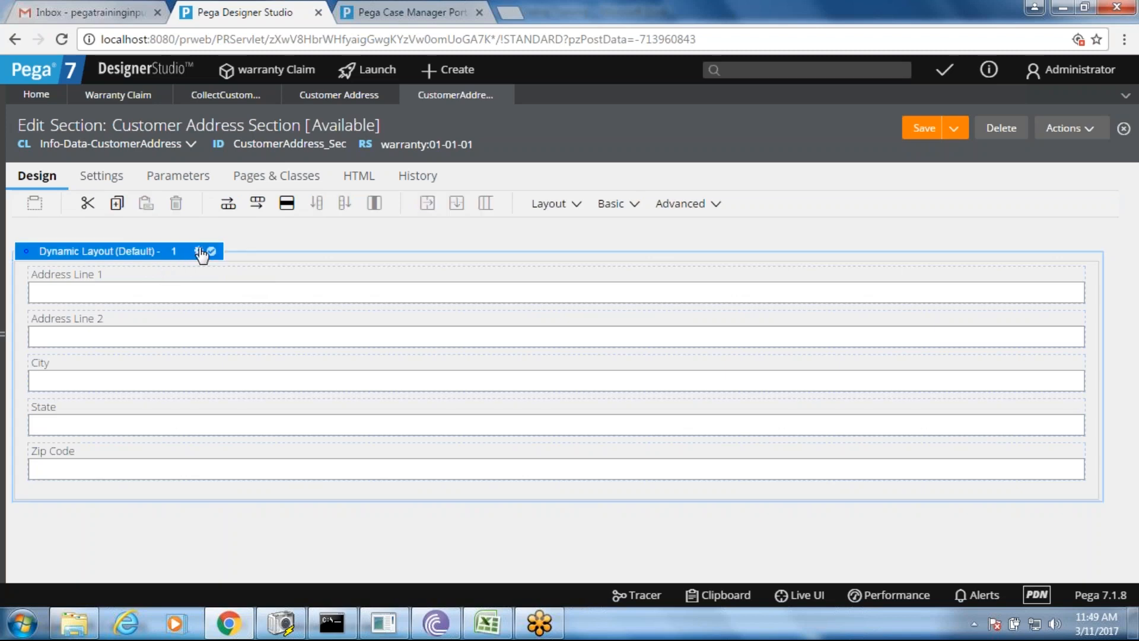
click(200, 251)
click(440, 219)
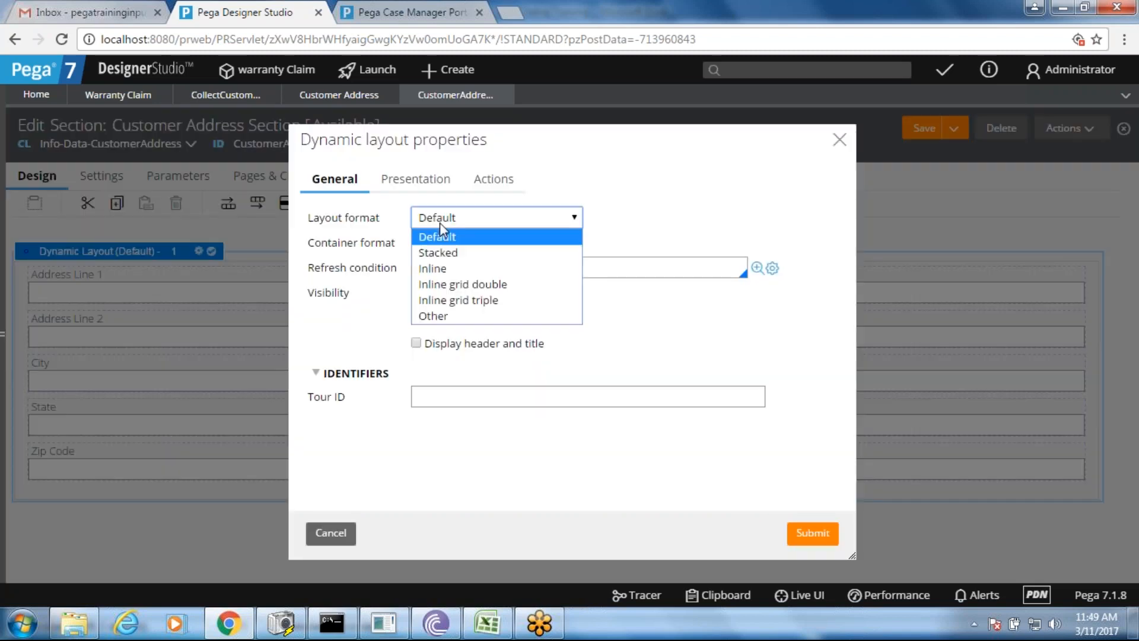
click(456, 285)
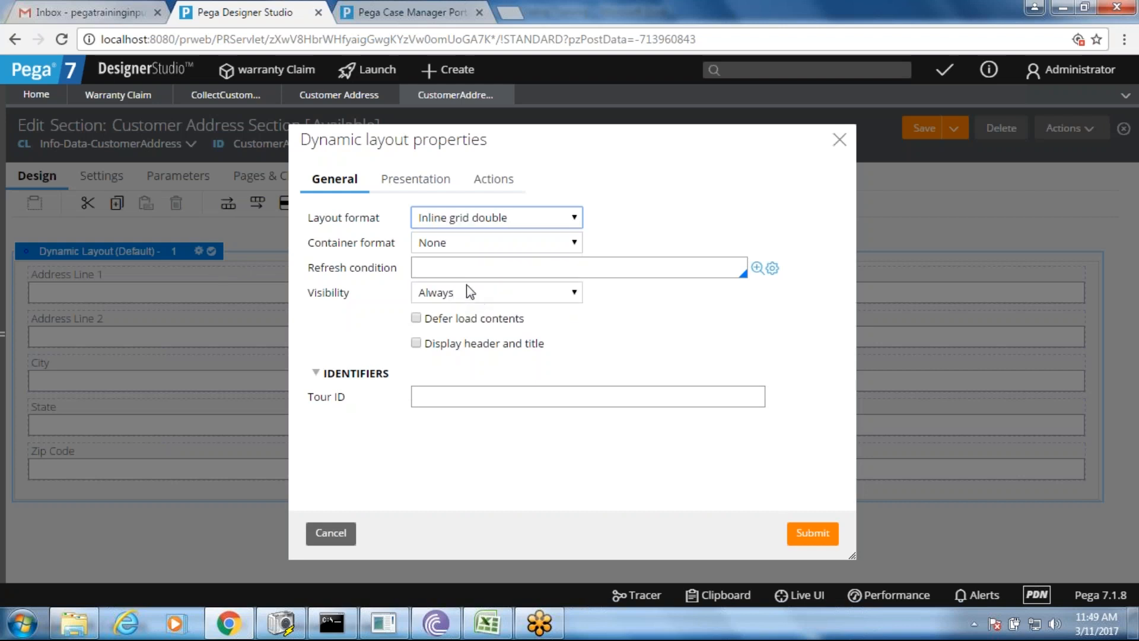
click(814, 534)
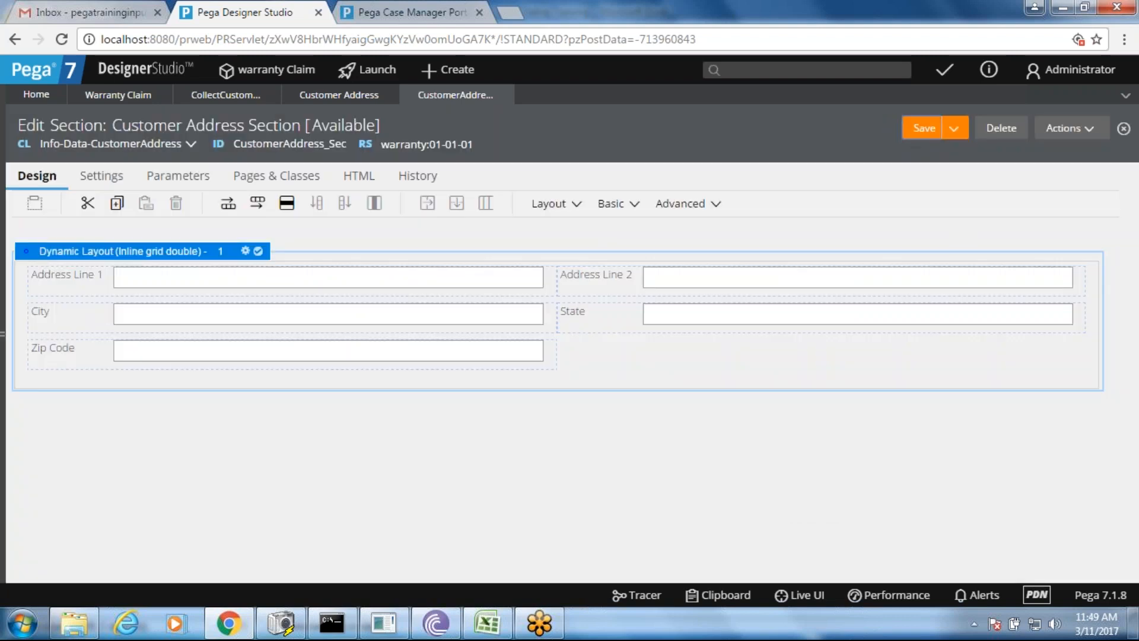
- Return to the Collect Customer Information section, then switch over to the Excel training notes
click(360, 100)
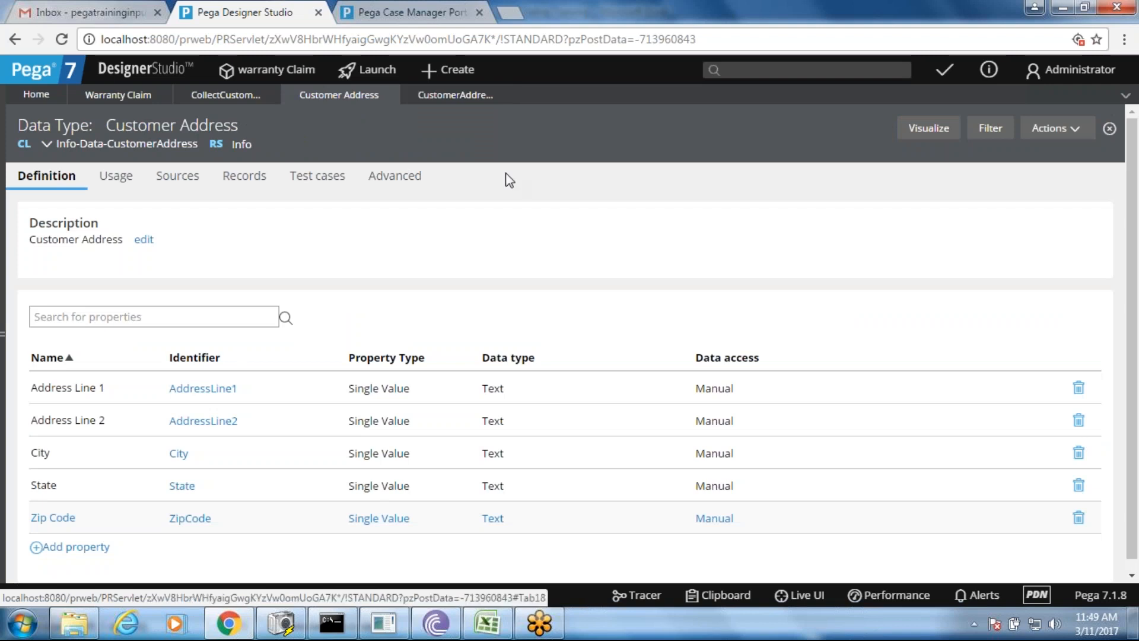
click(453, 98)
click(229, 100)
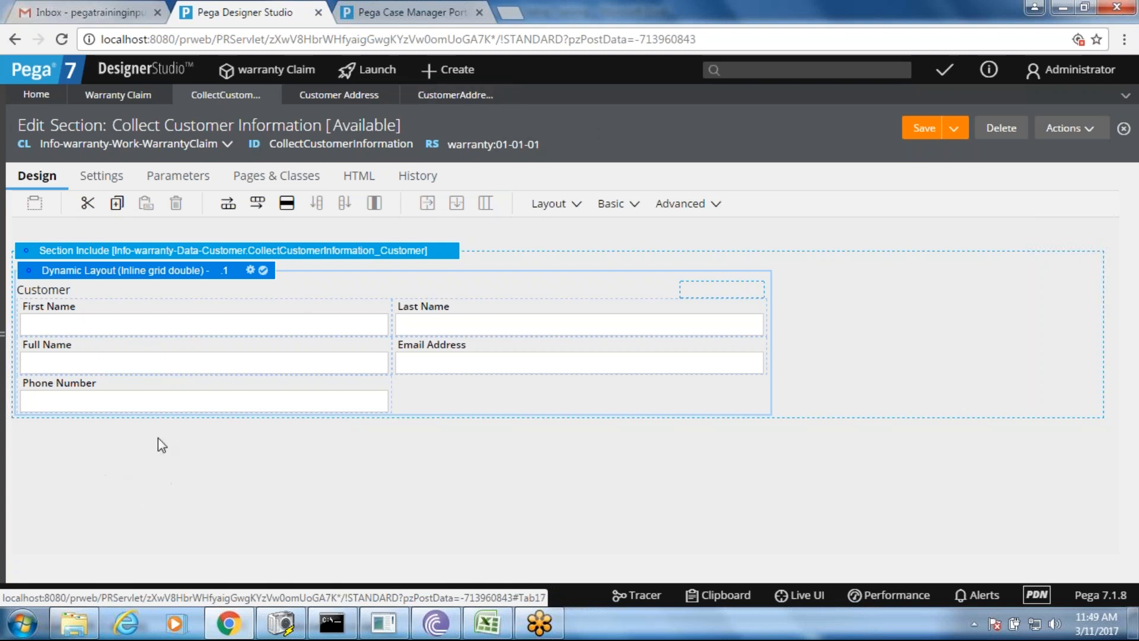
click(487, 623)
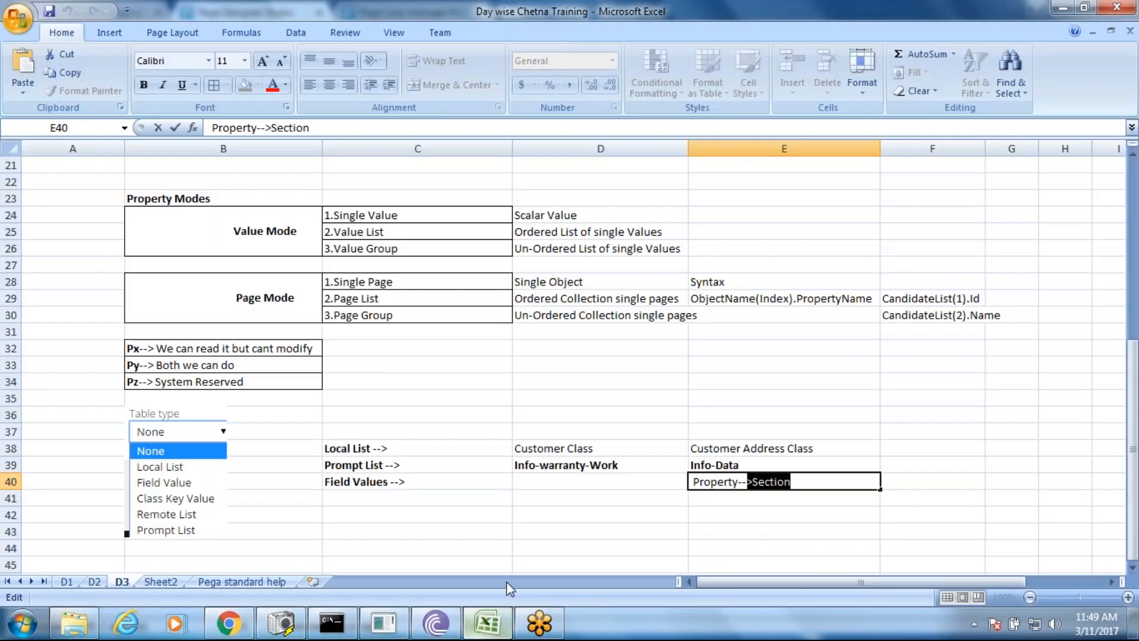
- Commit the Property-->Section note in cell E40 and switch back to Designer Studio
click(654, 481)
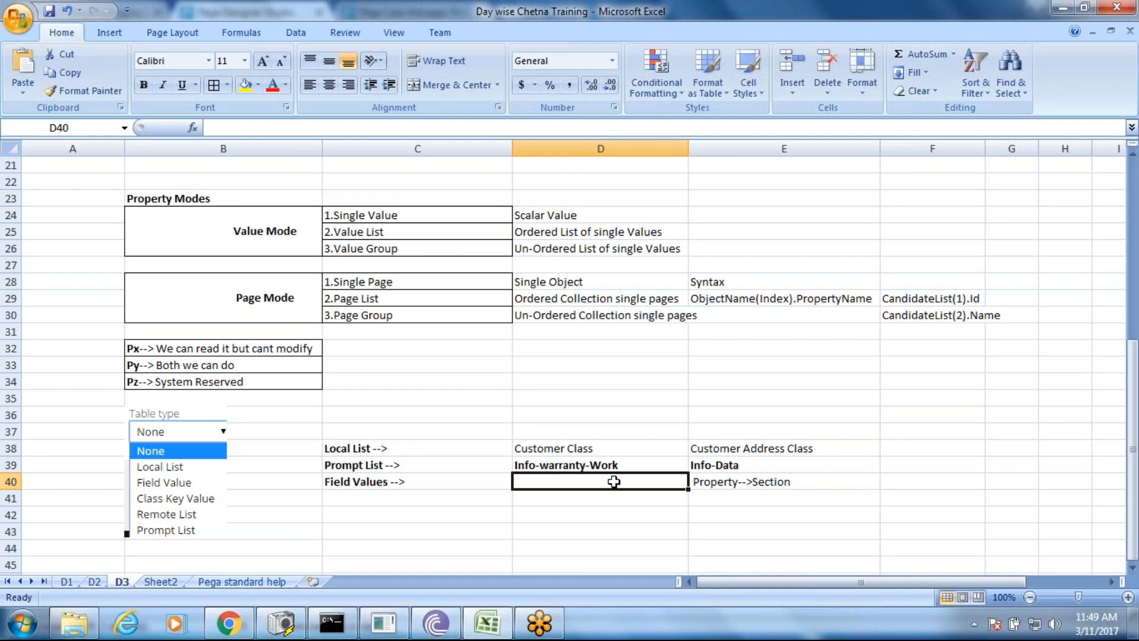
key(alt+Tab)
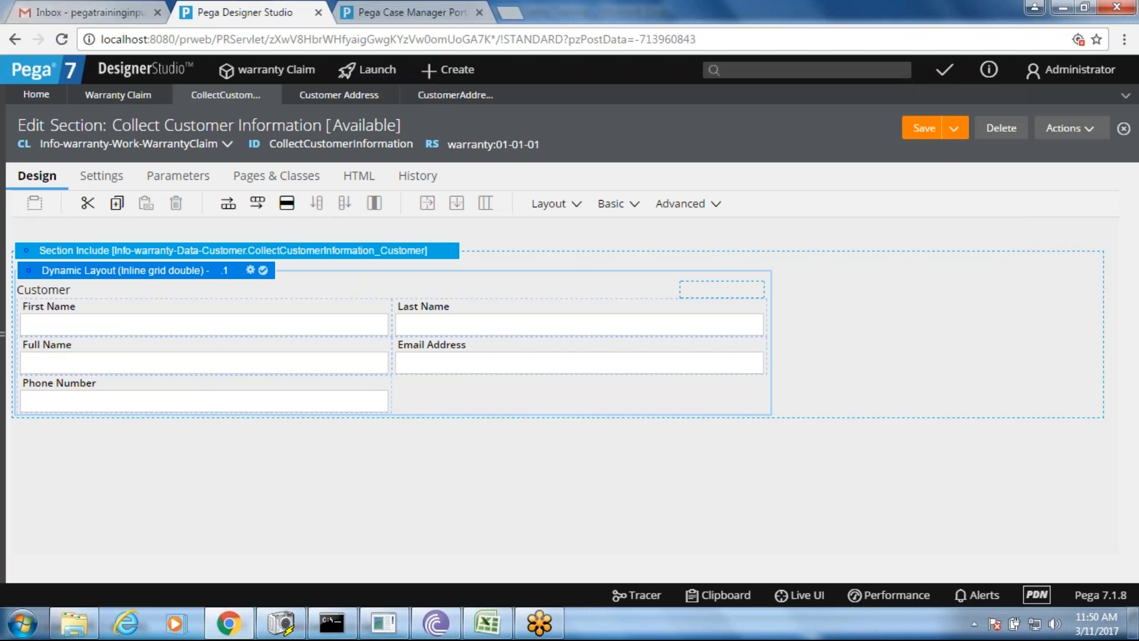
- From the application explorer, start a new property record on the WarrantyClaim class
click(2, 335)
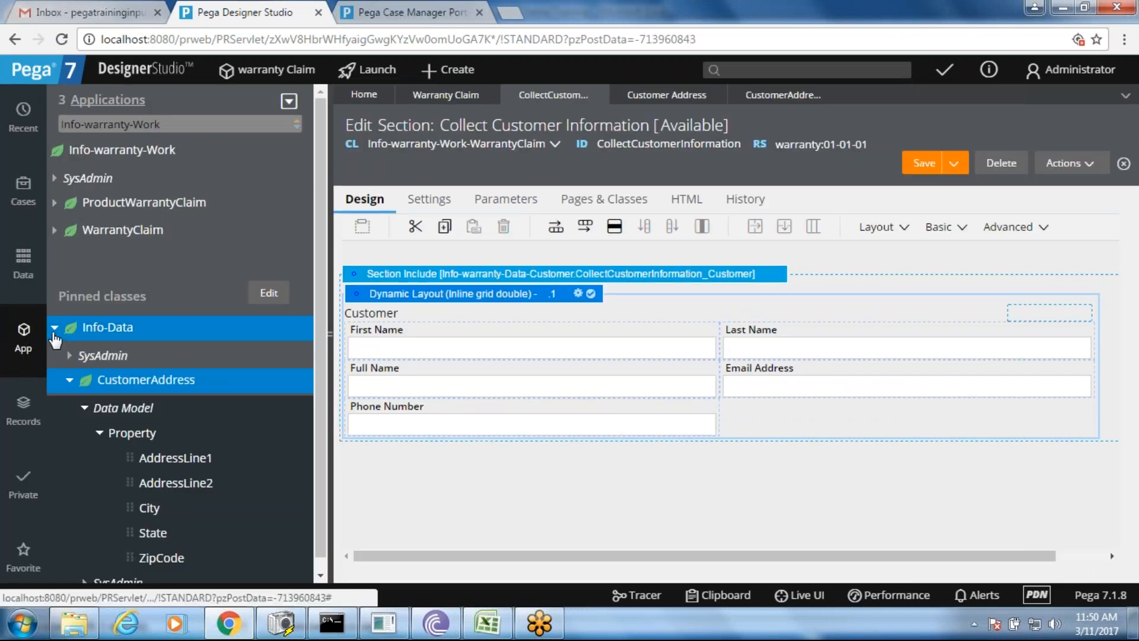
click(54, 331)
click(55, 328)
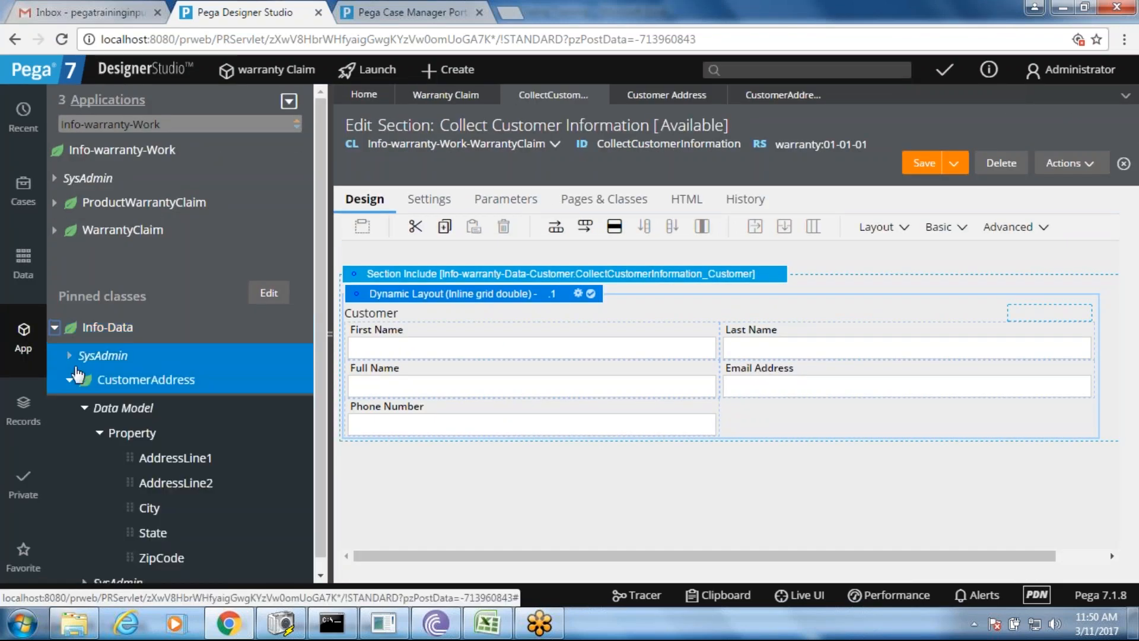
click(70, 380)
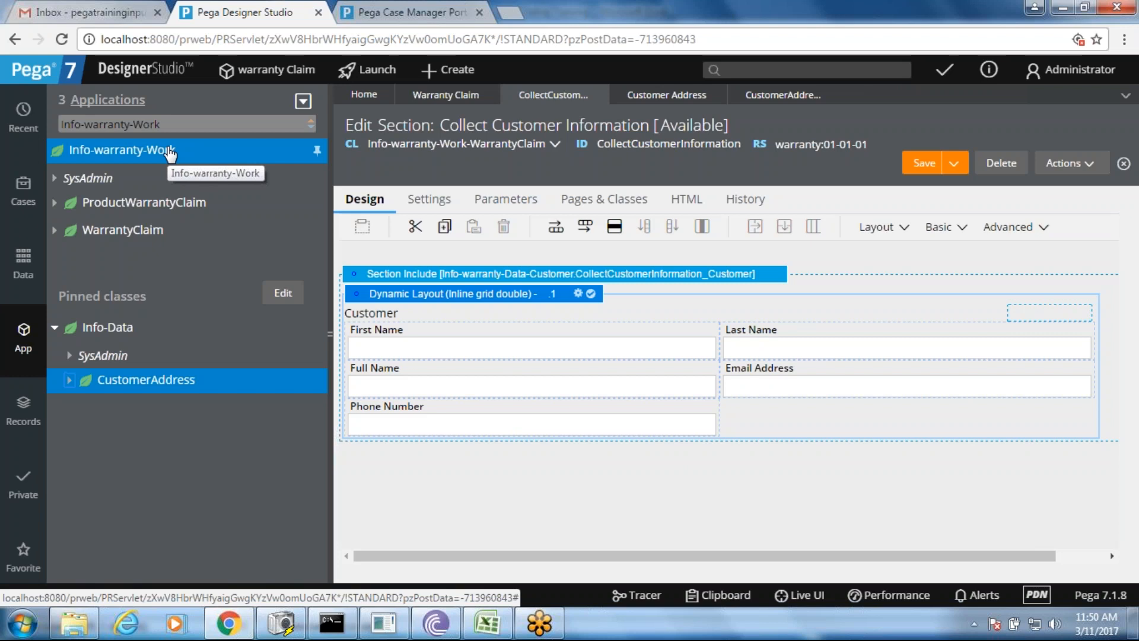
right_click(112, 238)
mouse_move(173, 255)
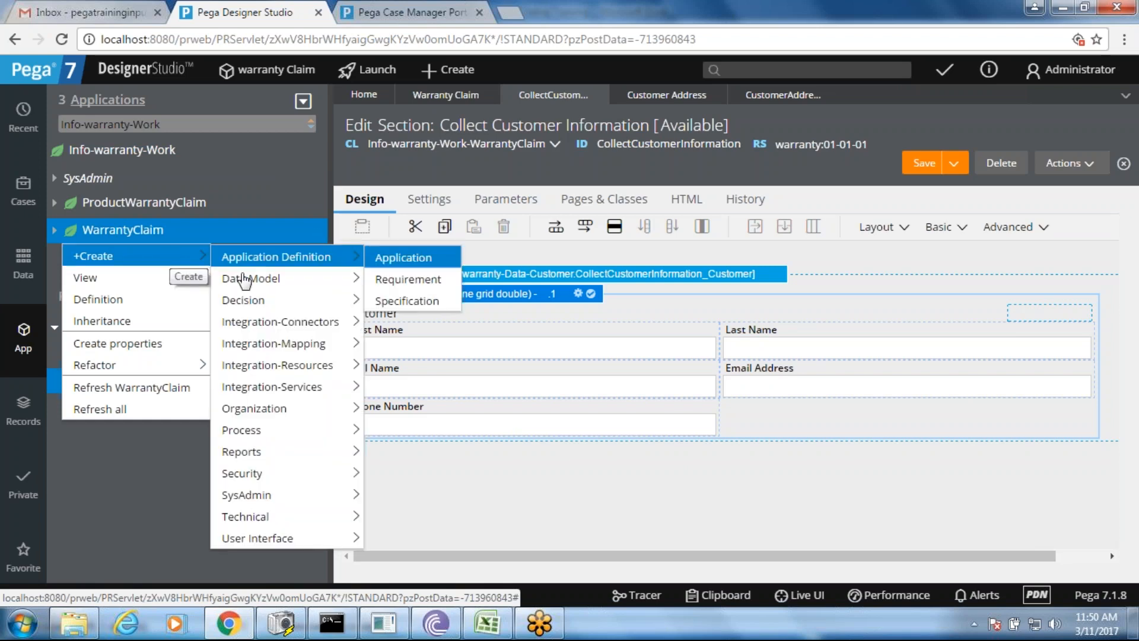
mouse_move(308, 279)
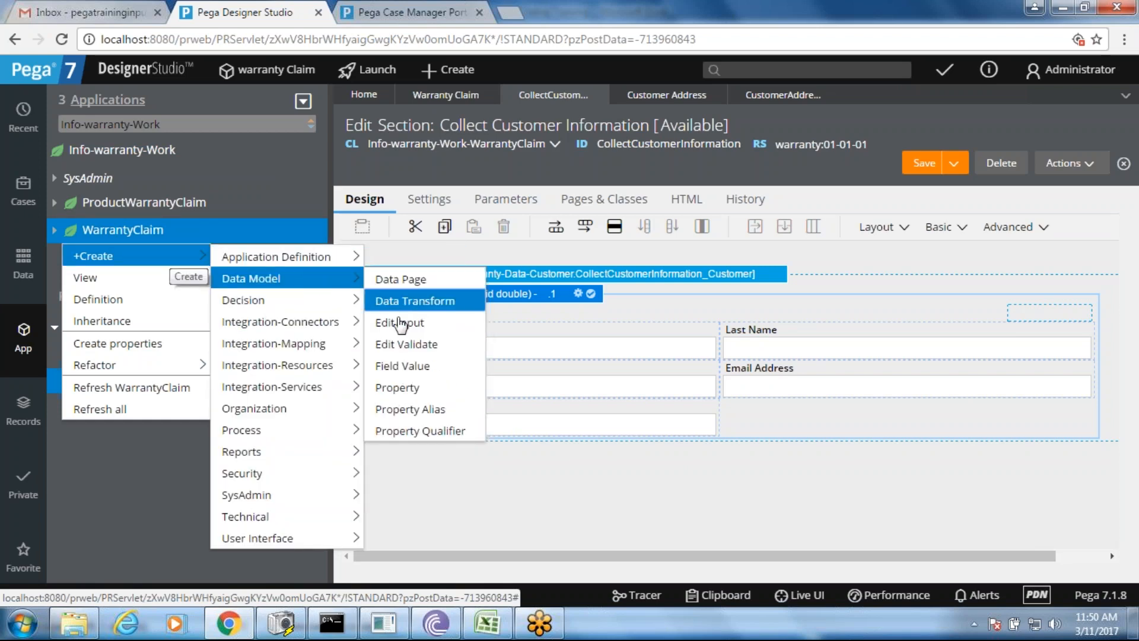
click(397, 388)
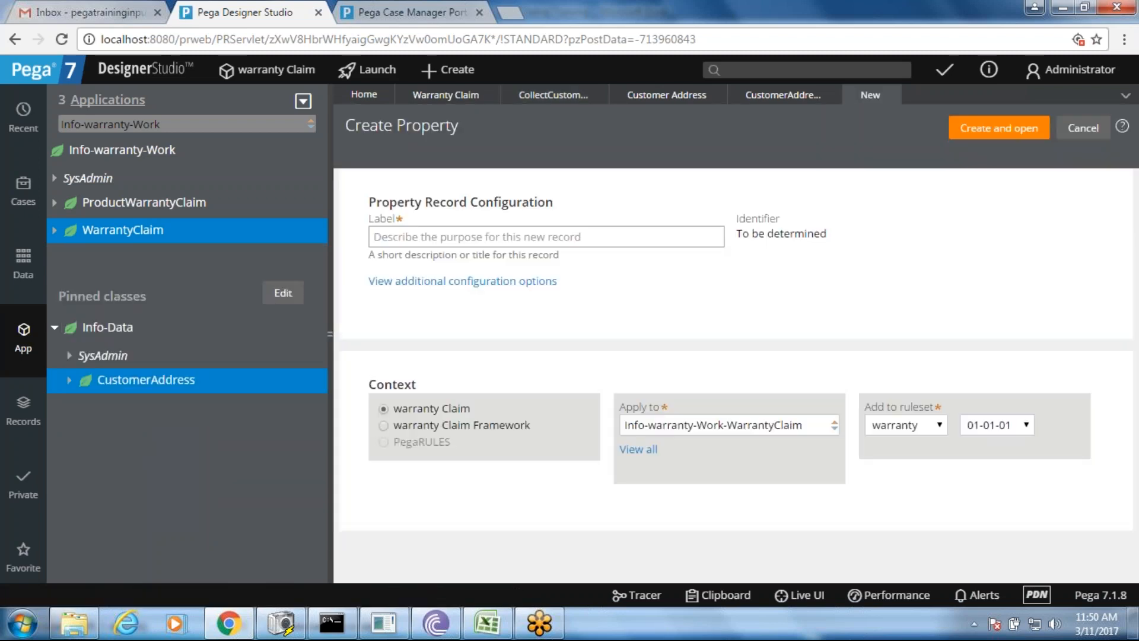
- Create the 'Address Details' property on WarrantyClaim and bring up its property type choices
click(417, 239)
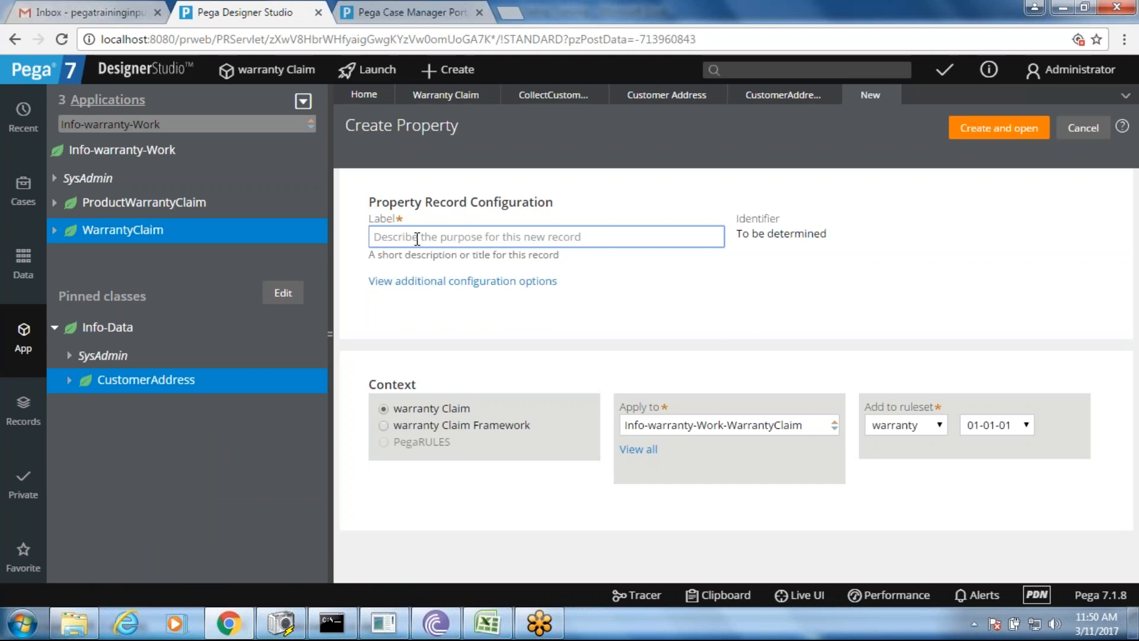
text(Address)
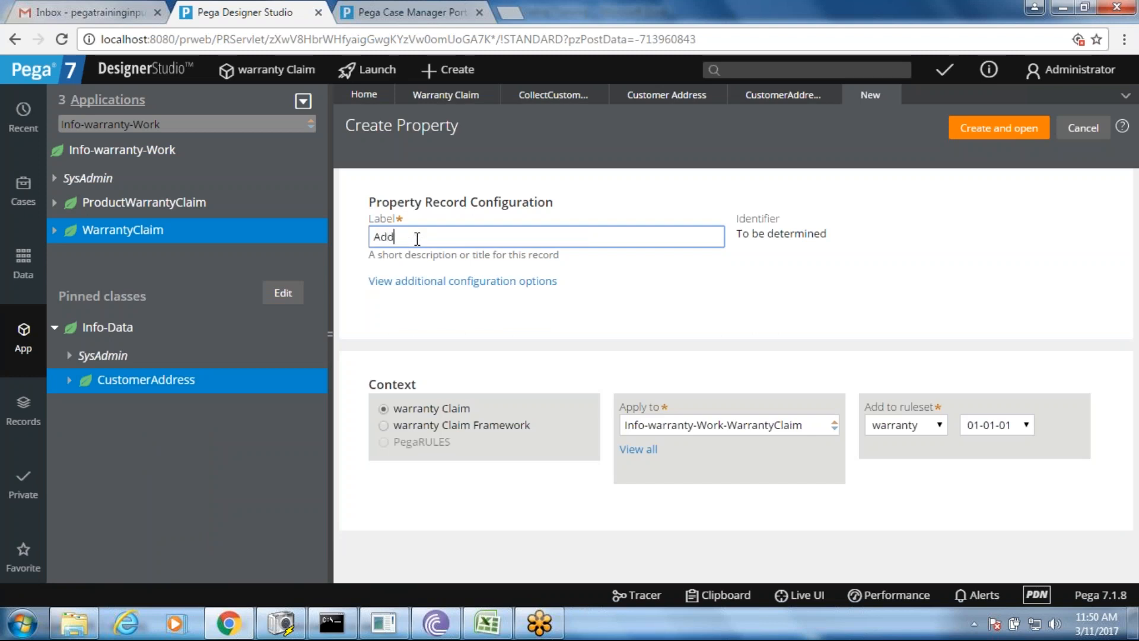
text( Deta)
key(BackSpace)
text(ails)
click(978, 135)
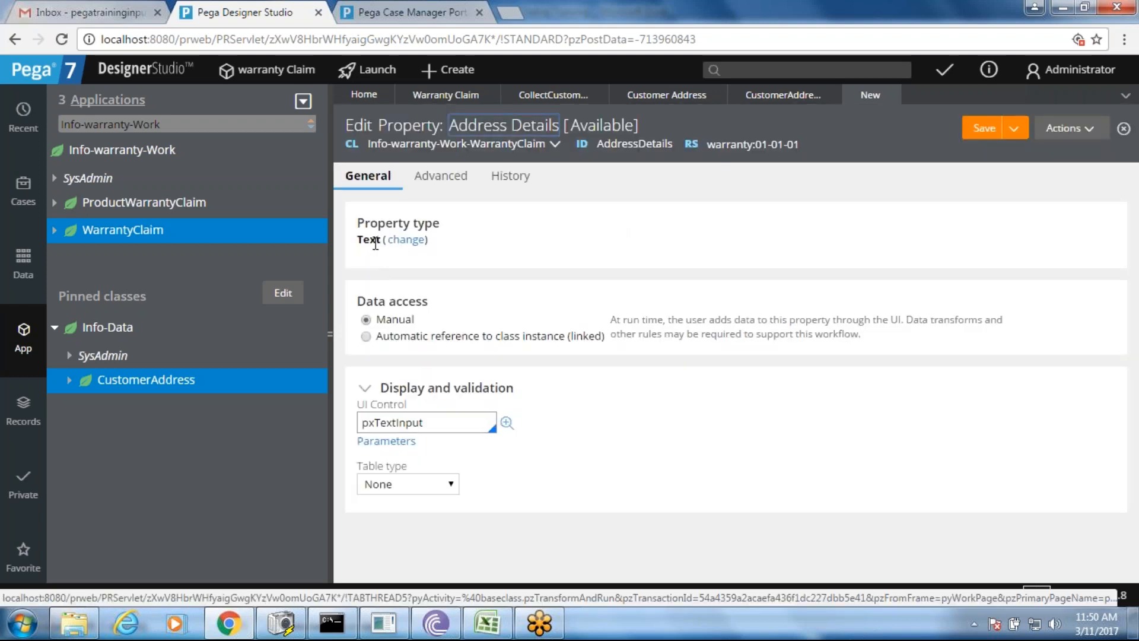
click(403, 240)
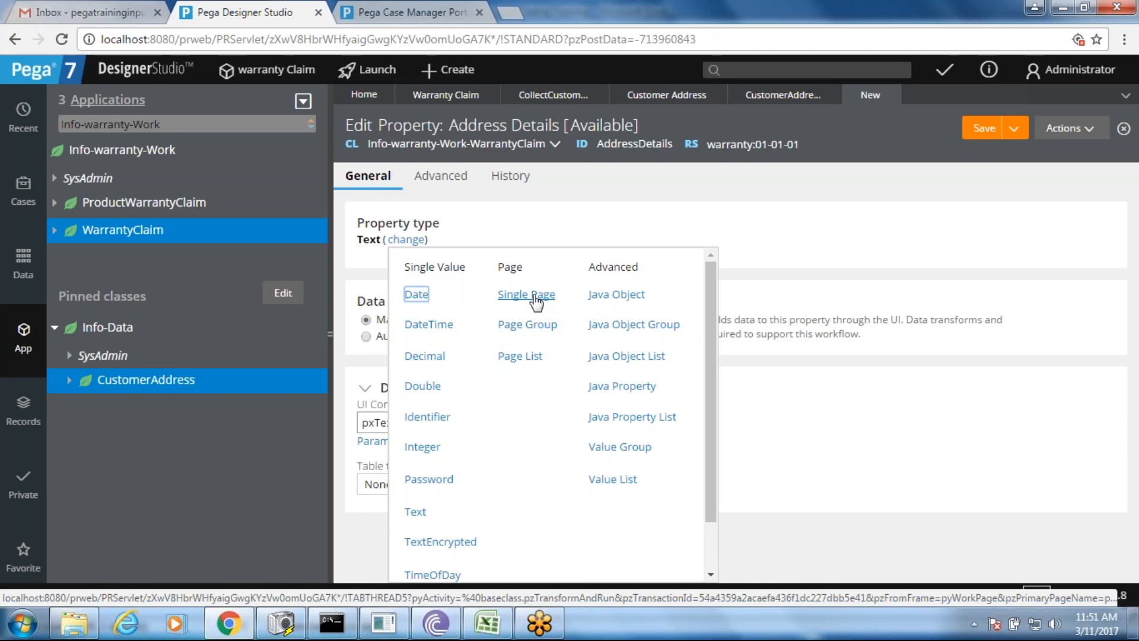
click(487, 623)
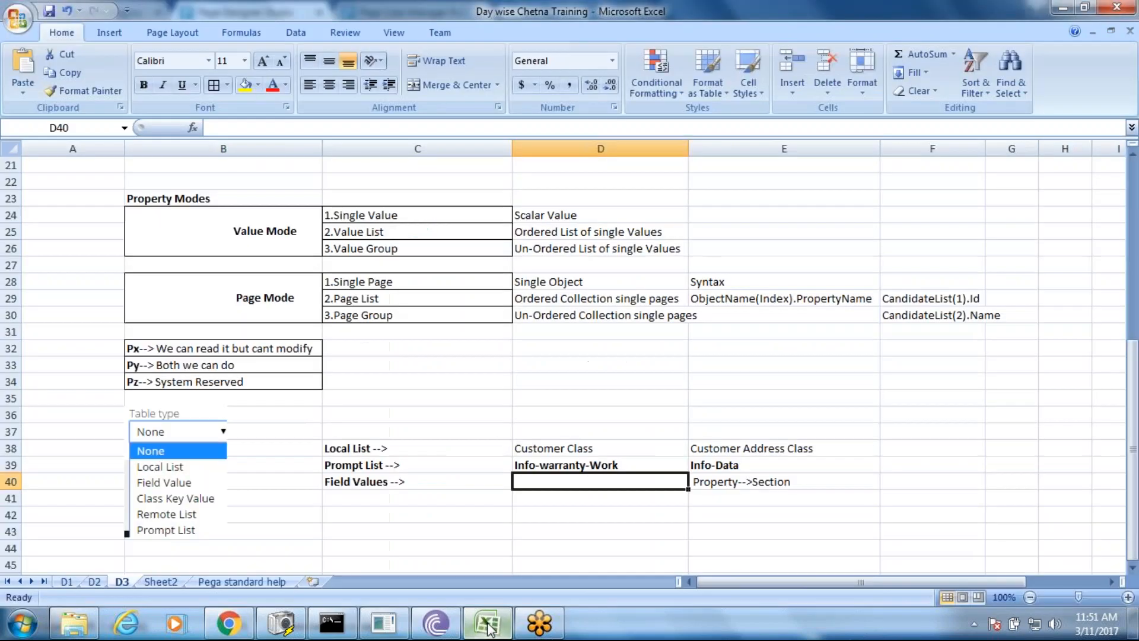
click(731, 493)
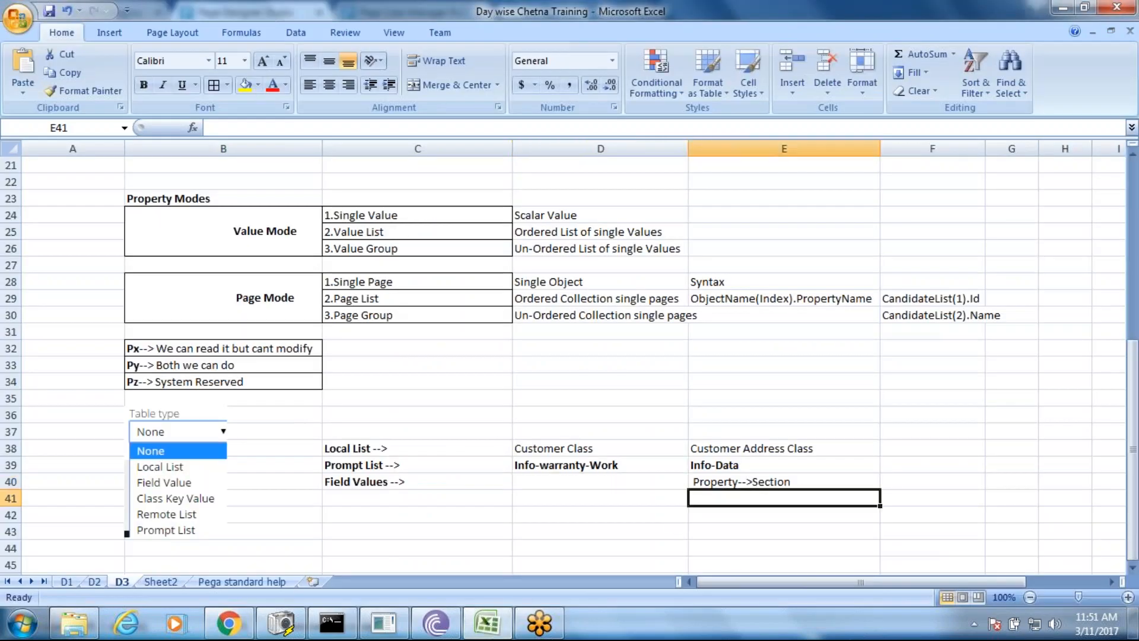
click(726, 482)
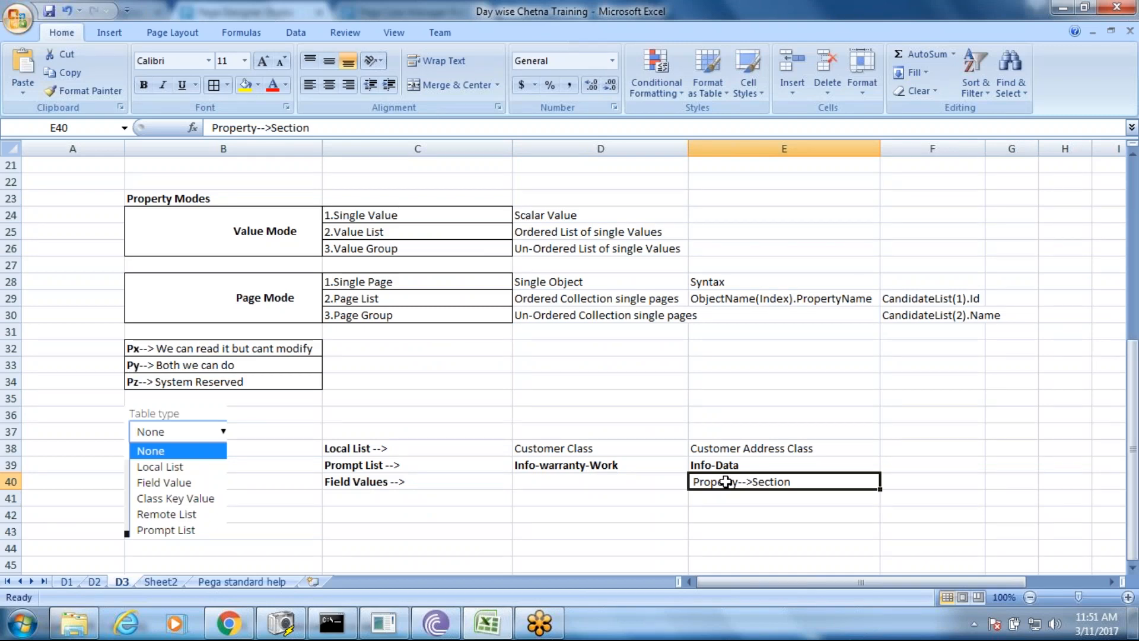
click(628, 481)
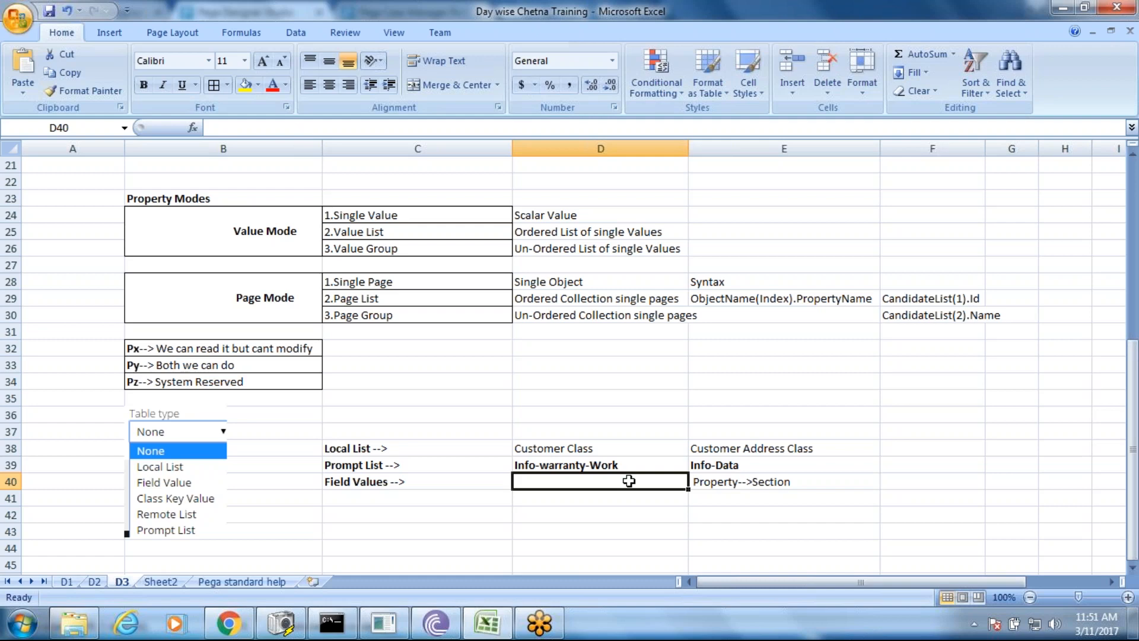
double_click(724, 465)
drag(770, 464, 690, 463)
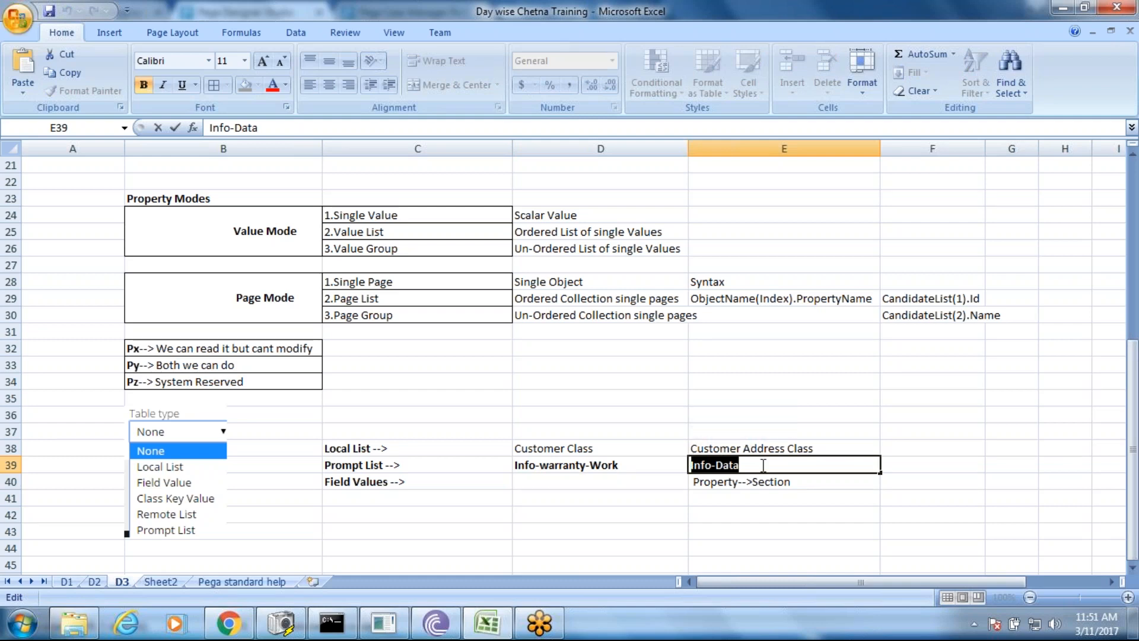
click(698, 436)
click(814, 449)
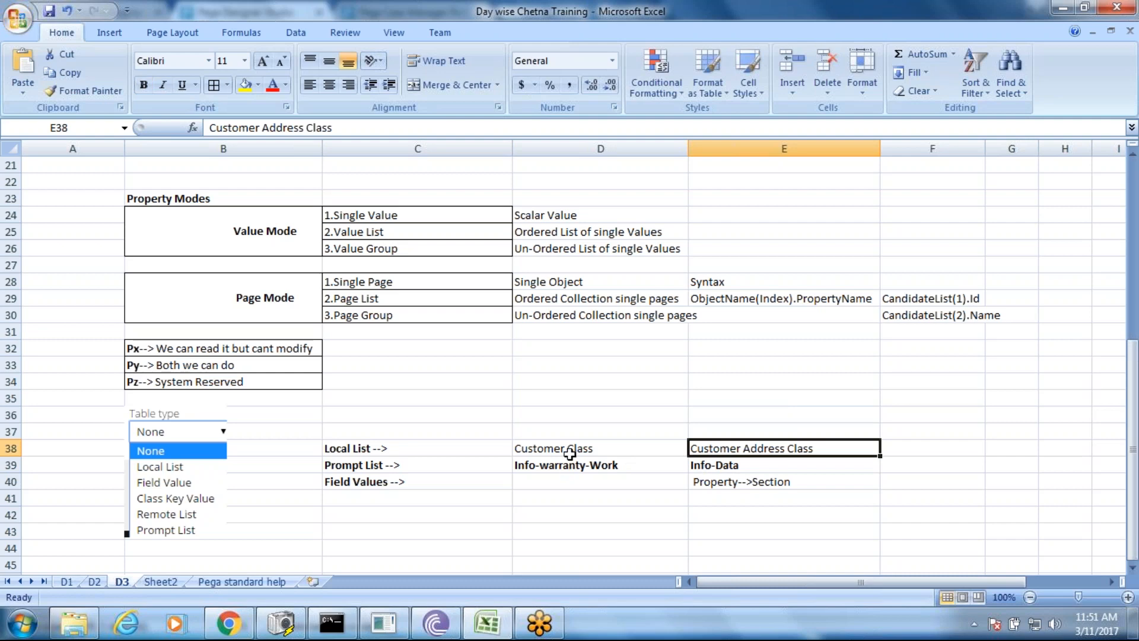
click(626, 466)
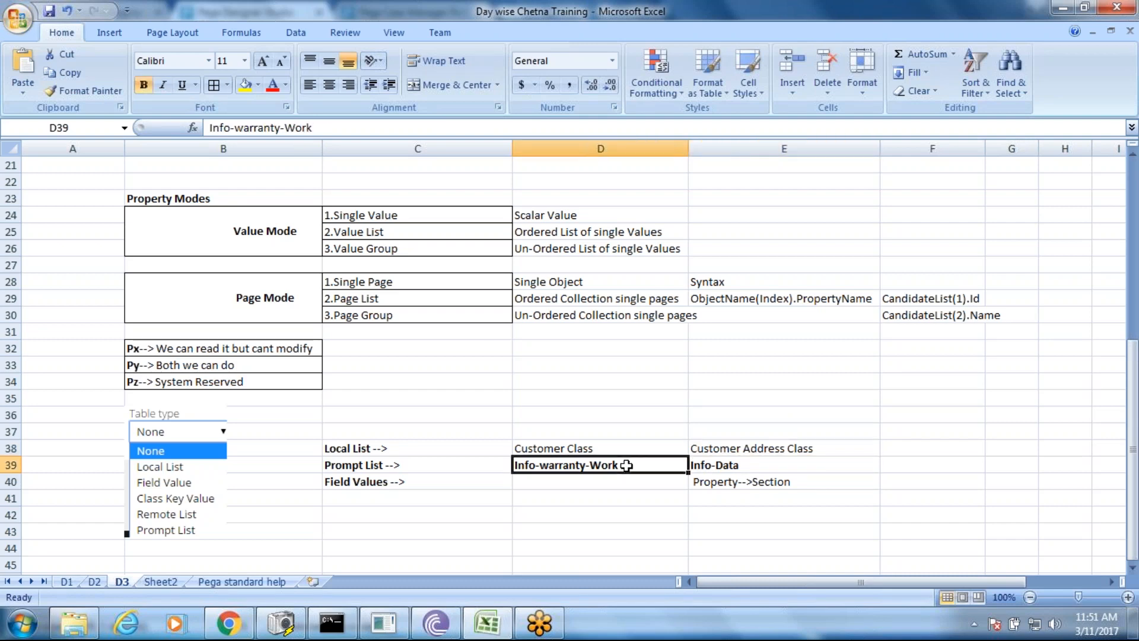
key(alt+Tab)
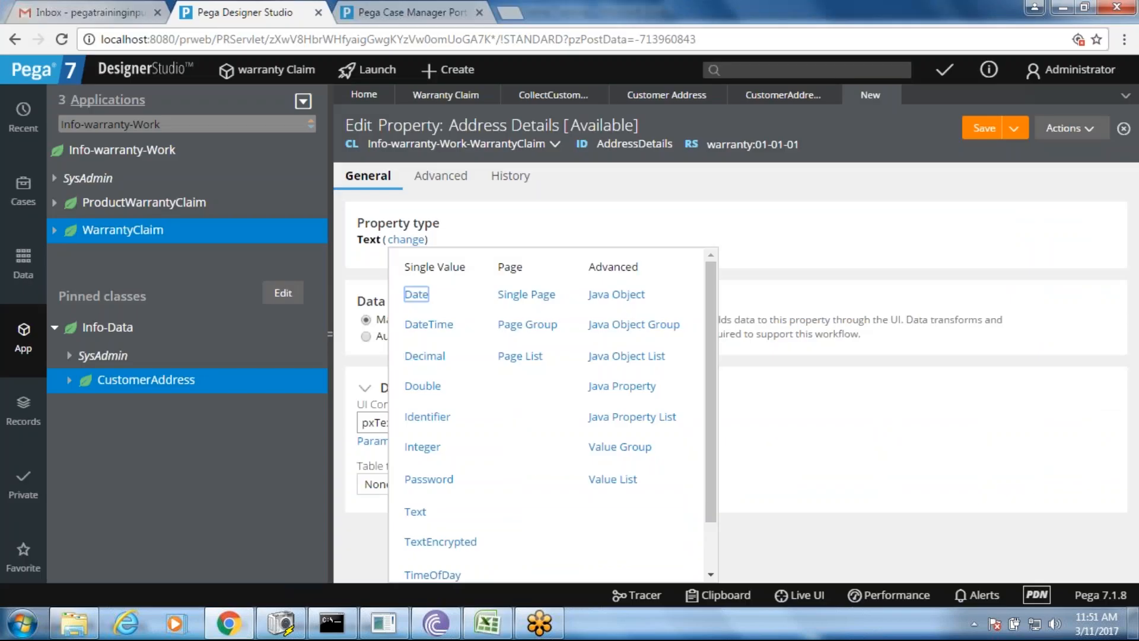
- Make AddressDetails a Single Page with page definition Info-Data-CustomerAddress and save it
click(541, 295)
click(536, 288)
drag(431, 262, 359, 267)
click(395, 280)
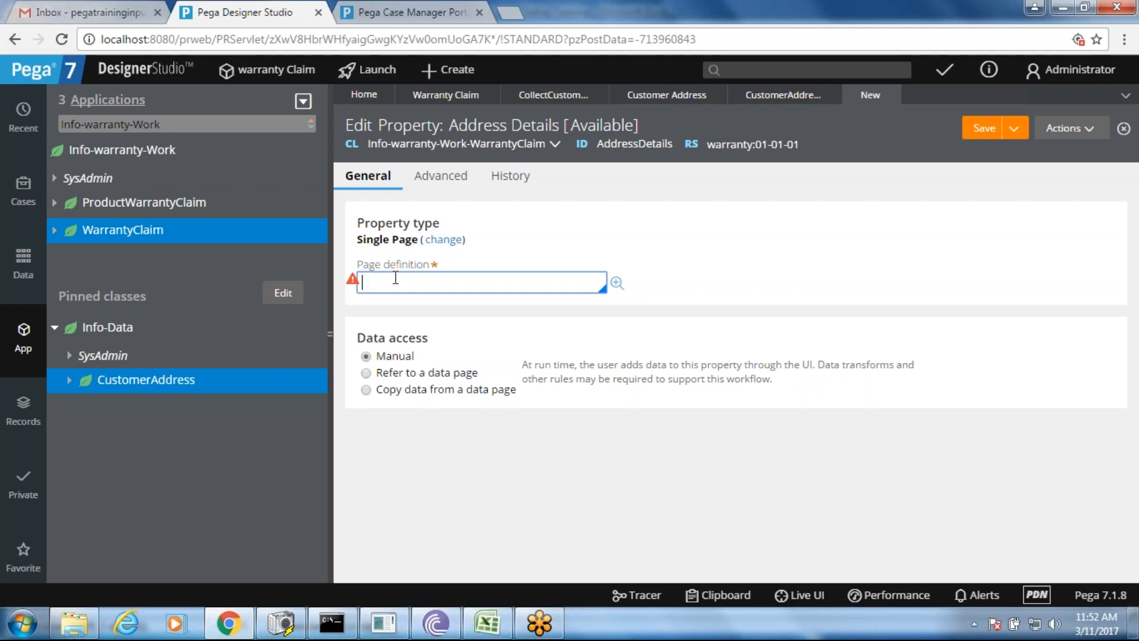
text(Info-Data-CustomerAddress)
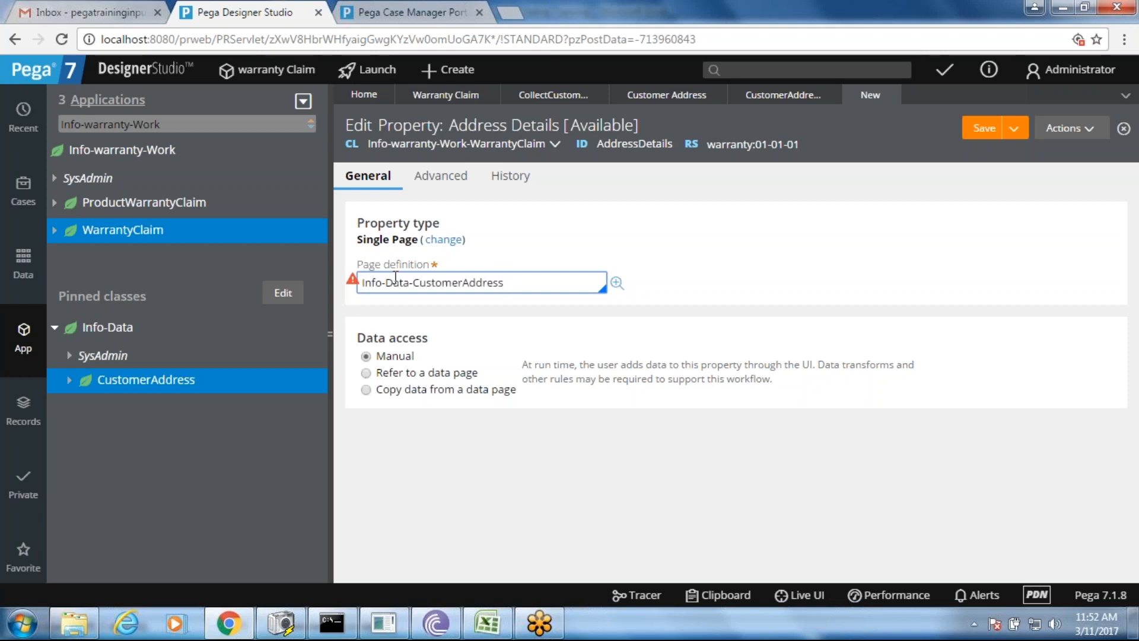
key(Down)
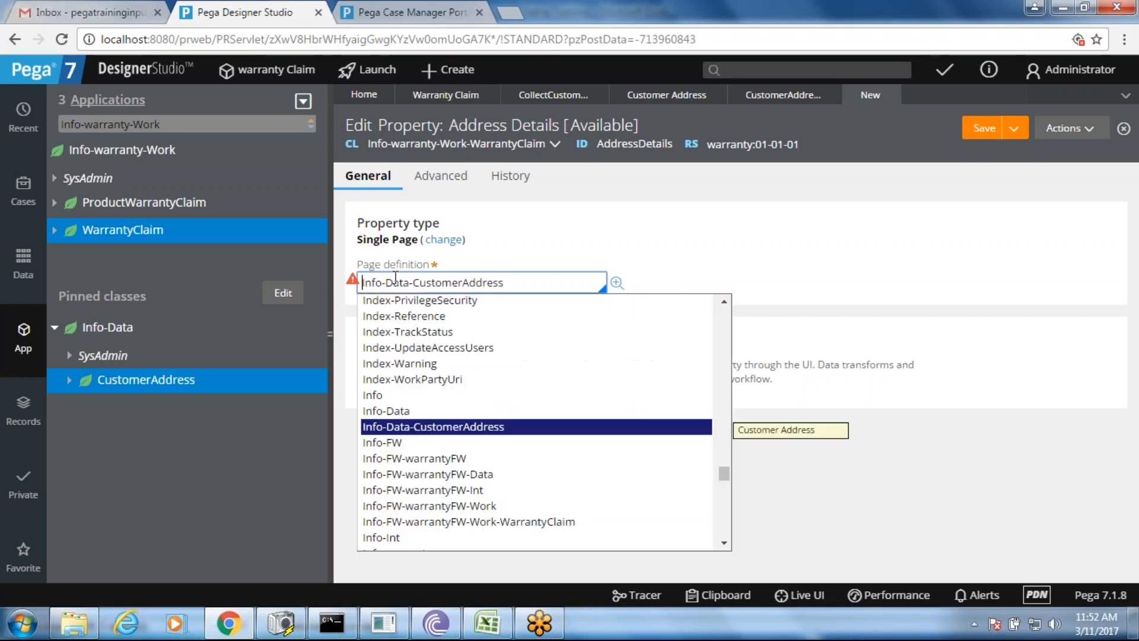
key(Return)
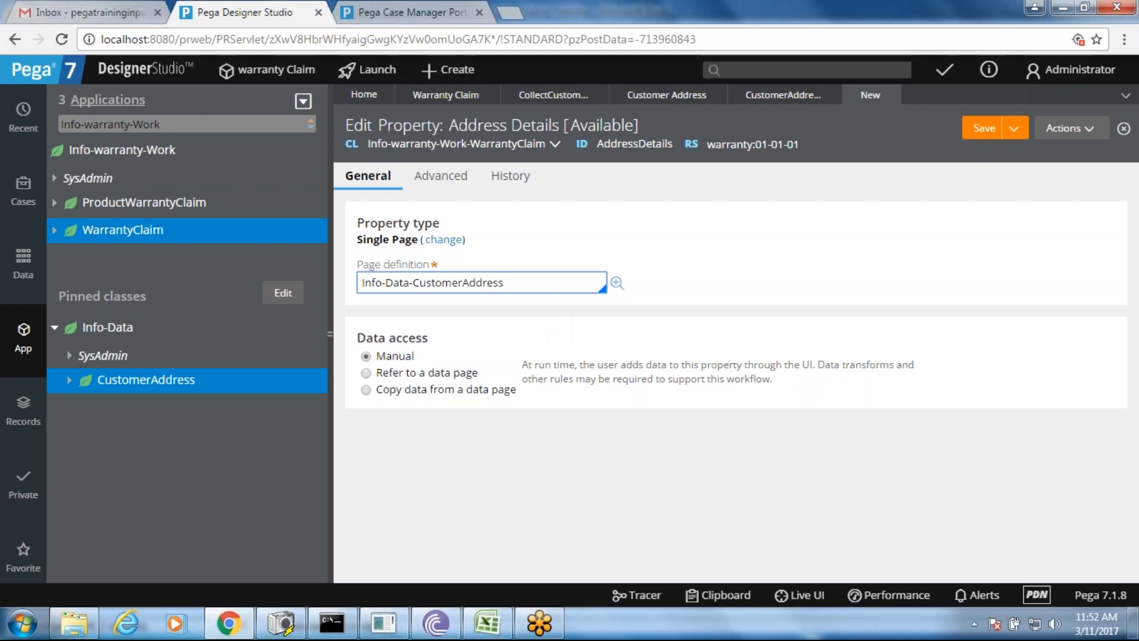
drag(522, 283, 421, 286)
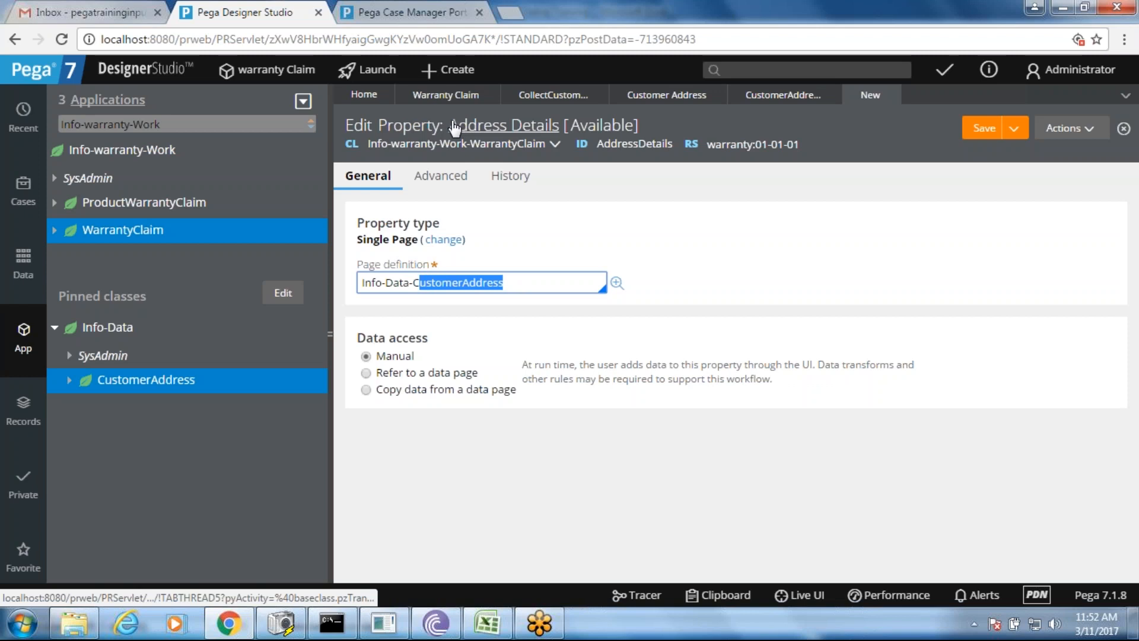
click(562, 219)
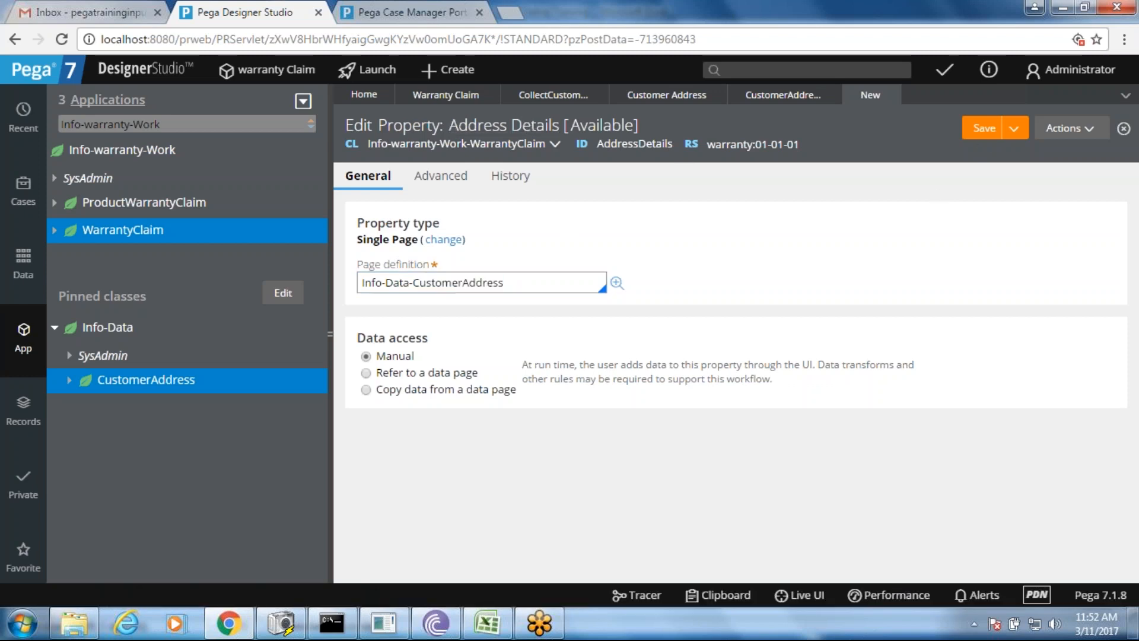
click(982, 137)
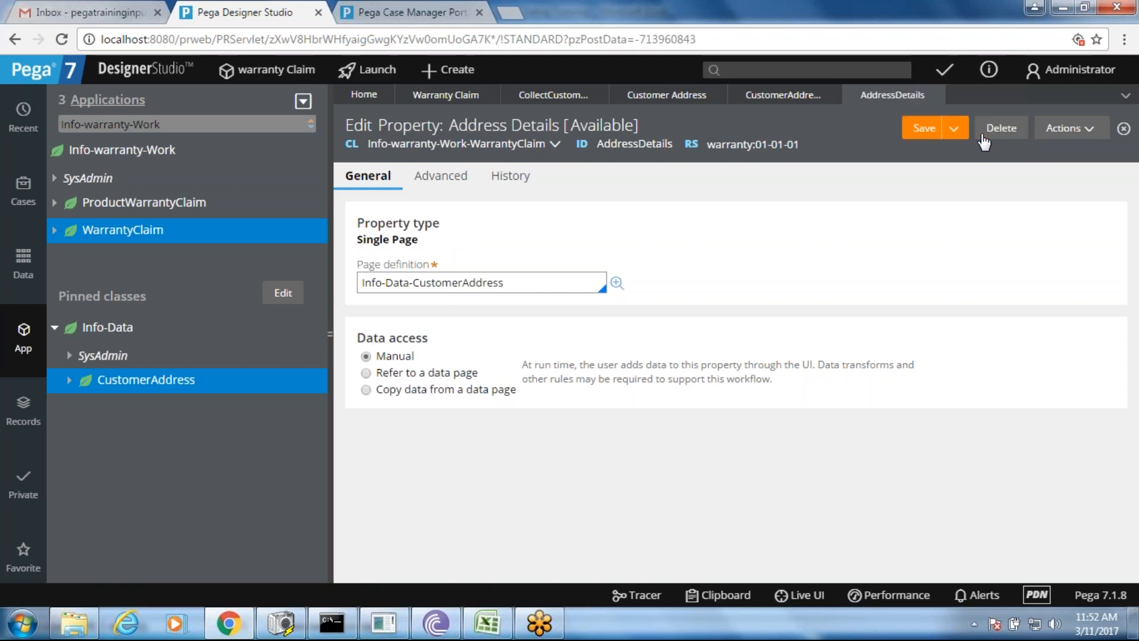
click(304, 103)
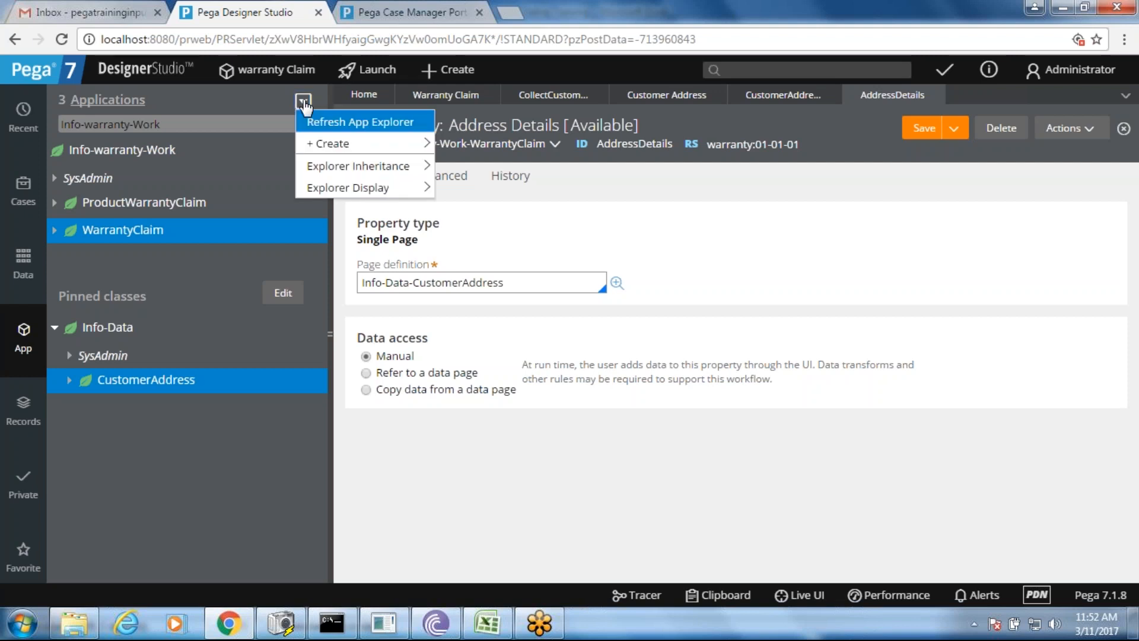
- Refresh the application explorer and list WarrantyClaim's properties
click(328, 129)
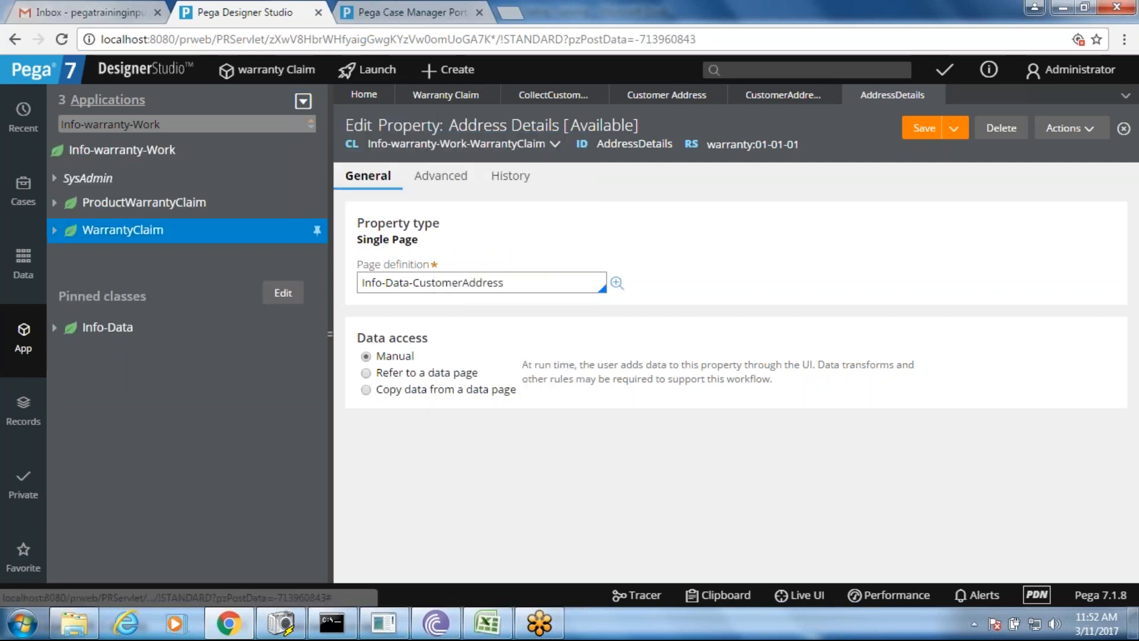
click(54, 229)
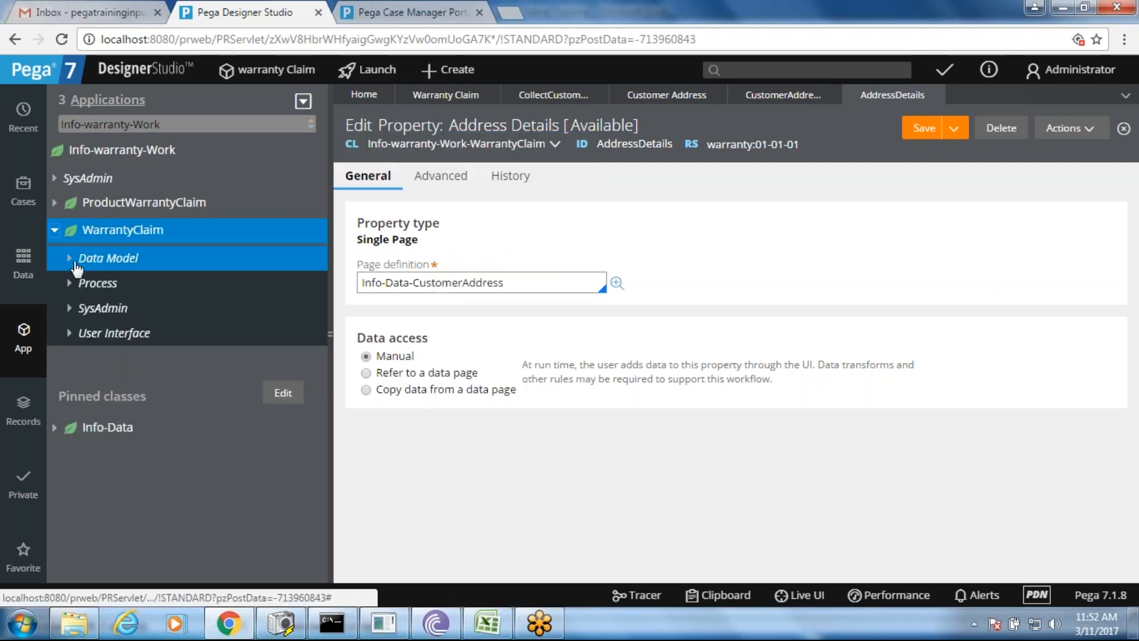
click(70, 259)
click(85, 308)
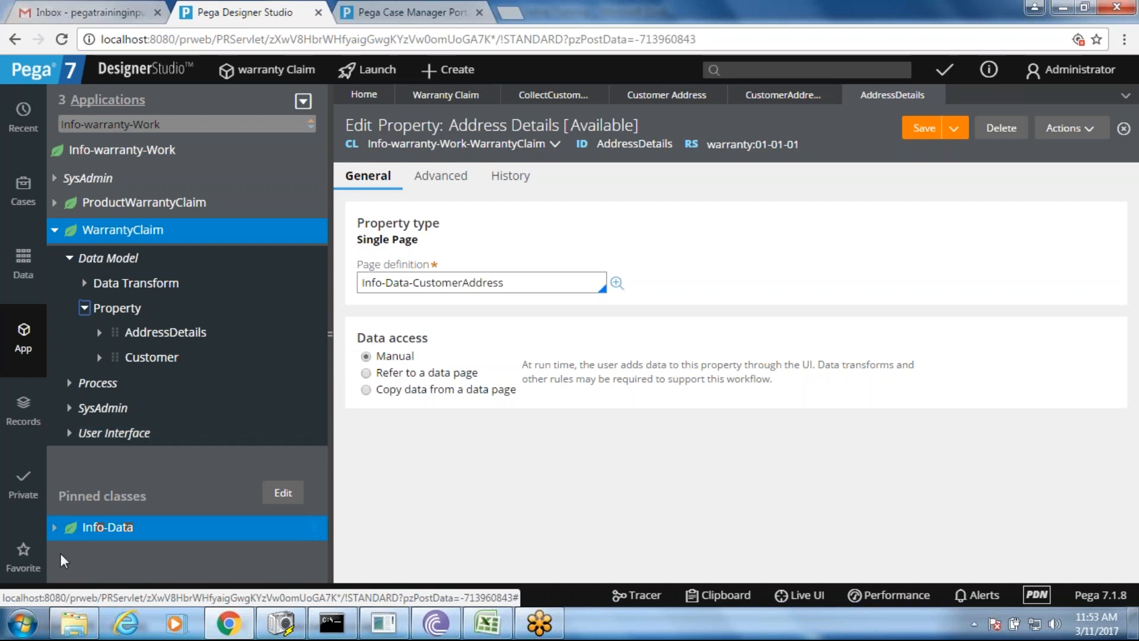
- Expand the pinned Info-Data class down to the CustomerAddress properties
click(56, 528)
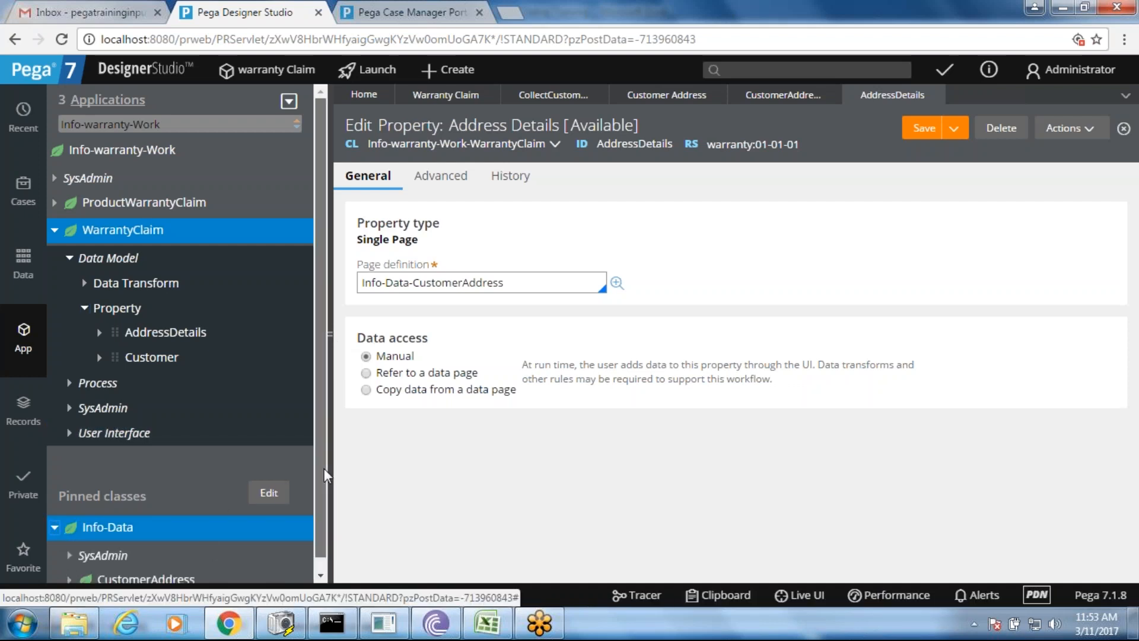
scroll(320, 475, down, 1)
click(71, 570)
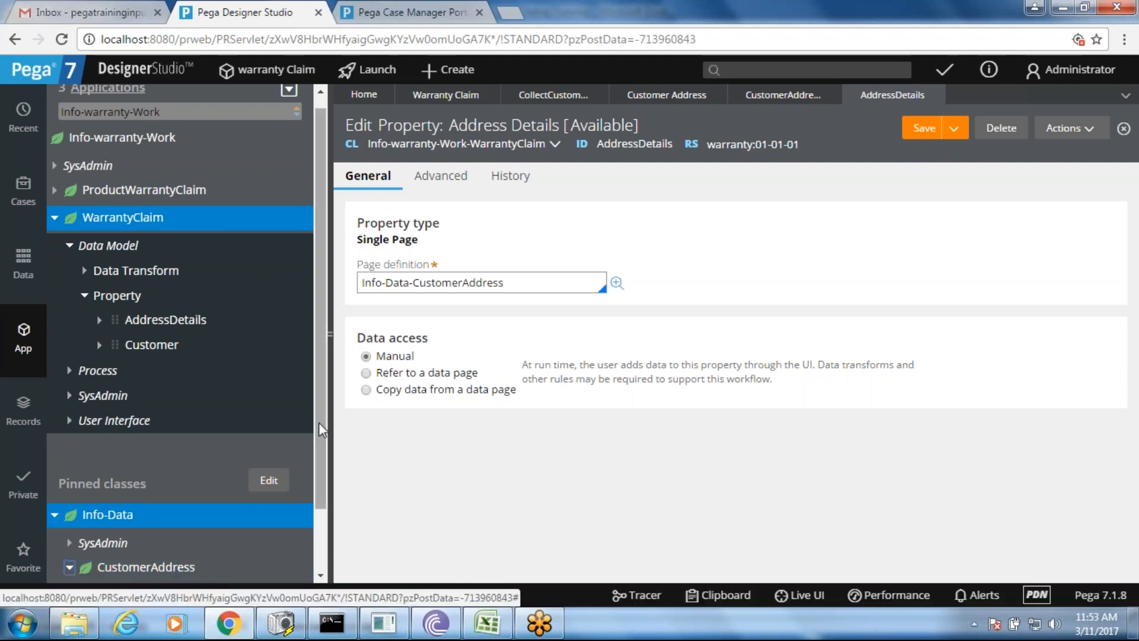
scroll(320, 490, down, 2)
scroll(319, 489, down, 1)
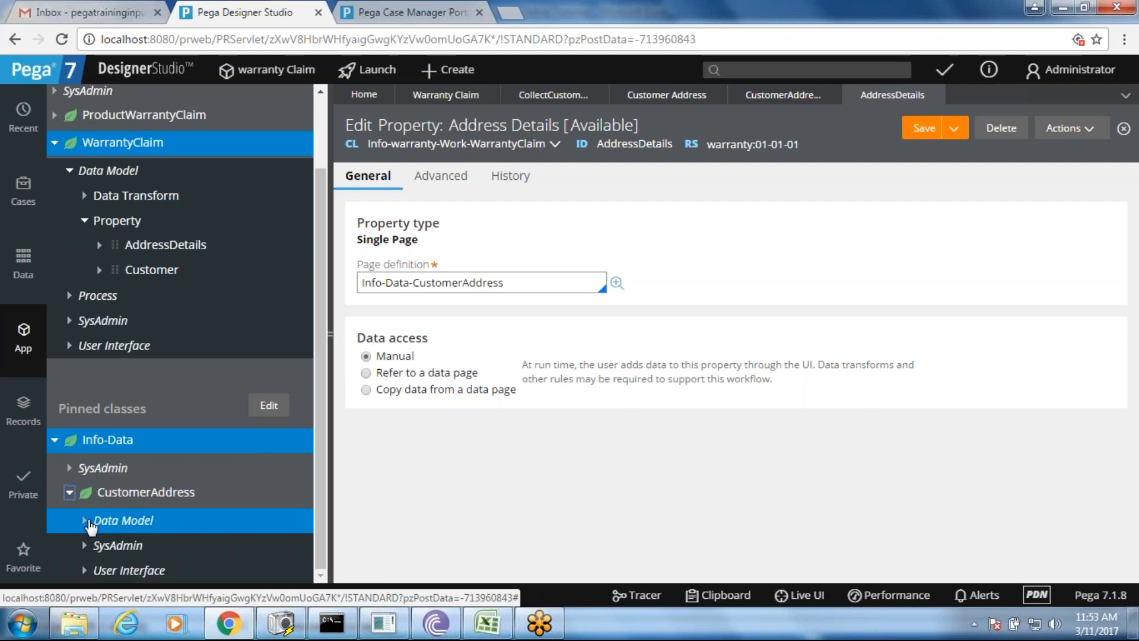
click(86, 522)
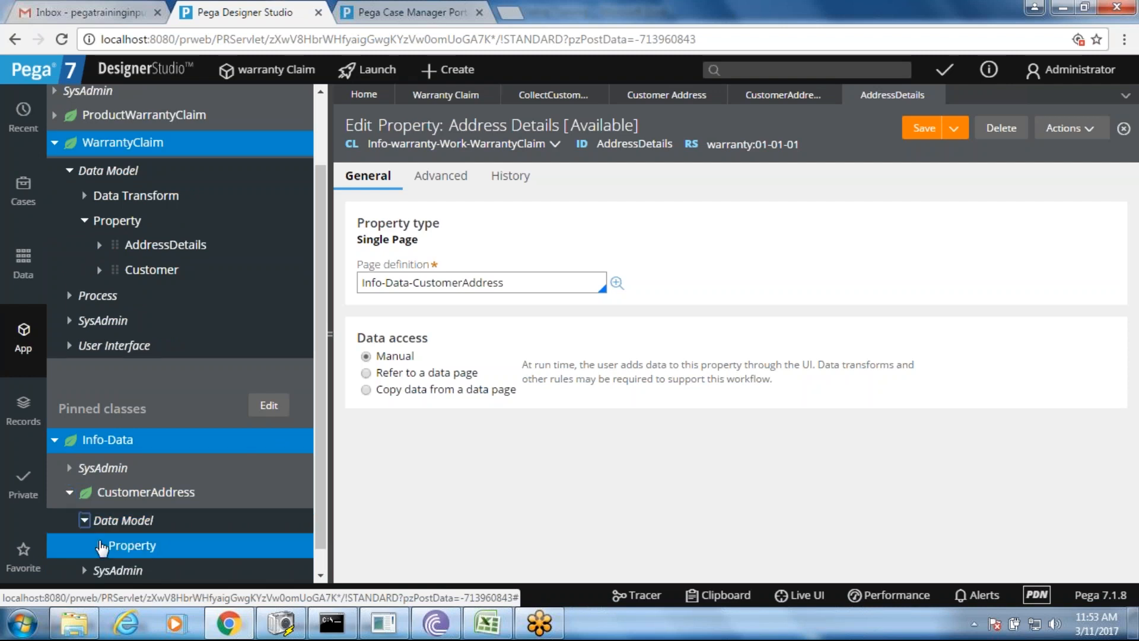
click(100, 546)
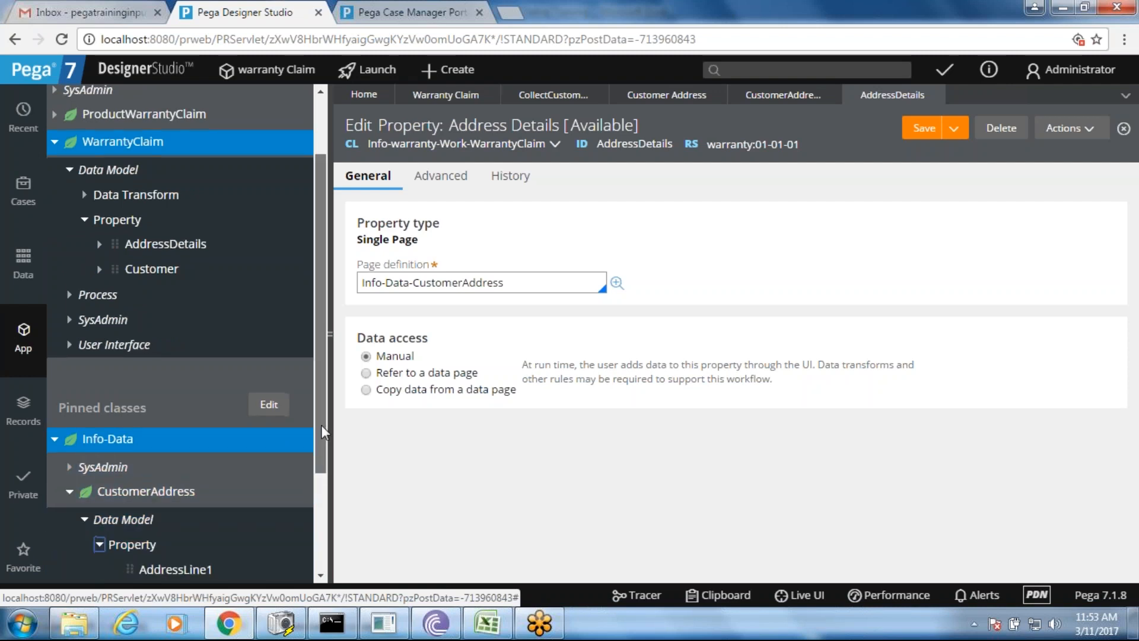
scroll(319, 513, down, 5)
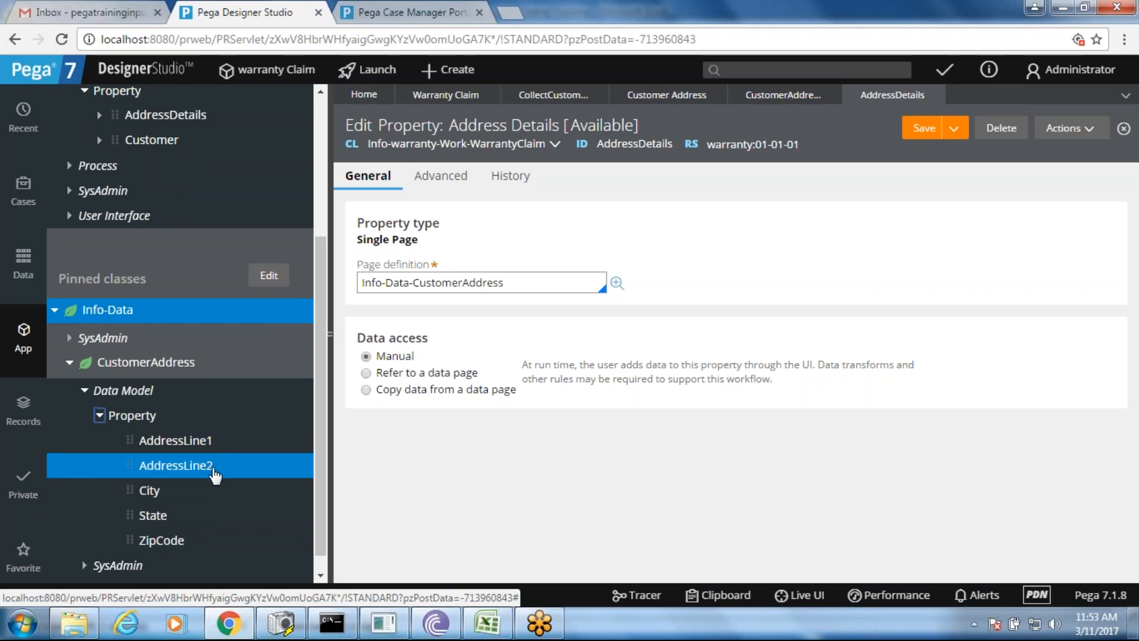
scroll(320, 454, up, 5)
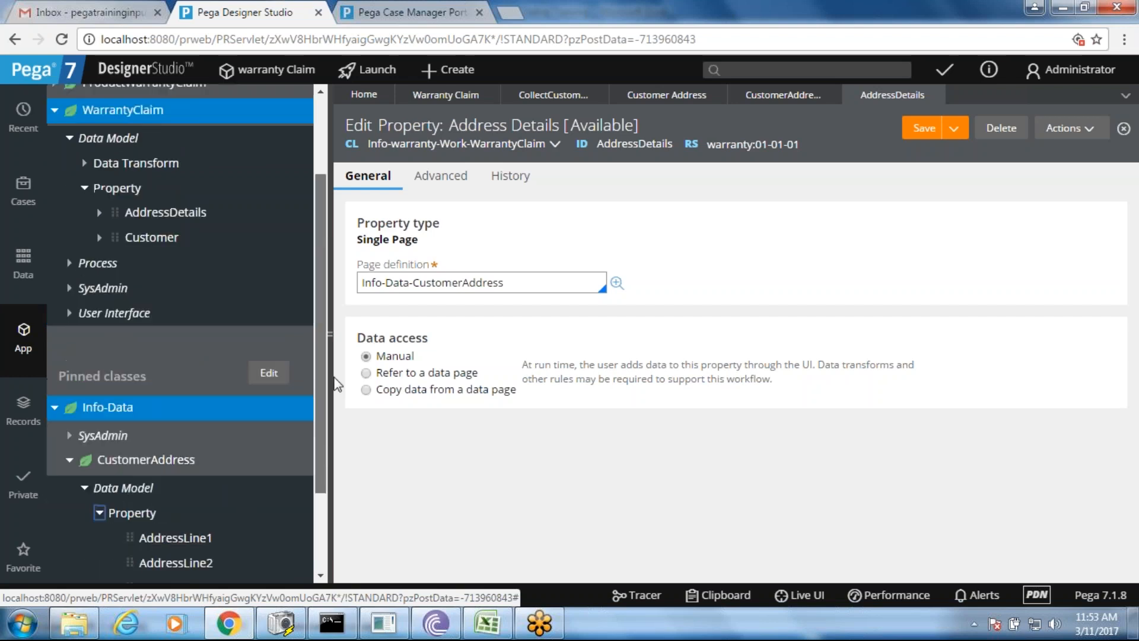
scroll(320, 350, up, 3)
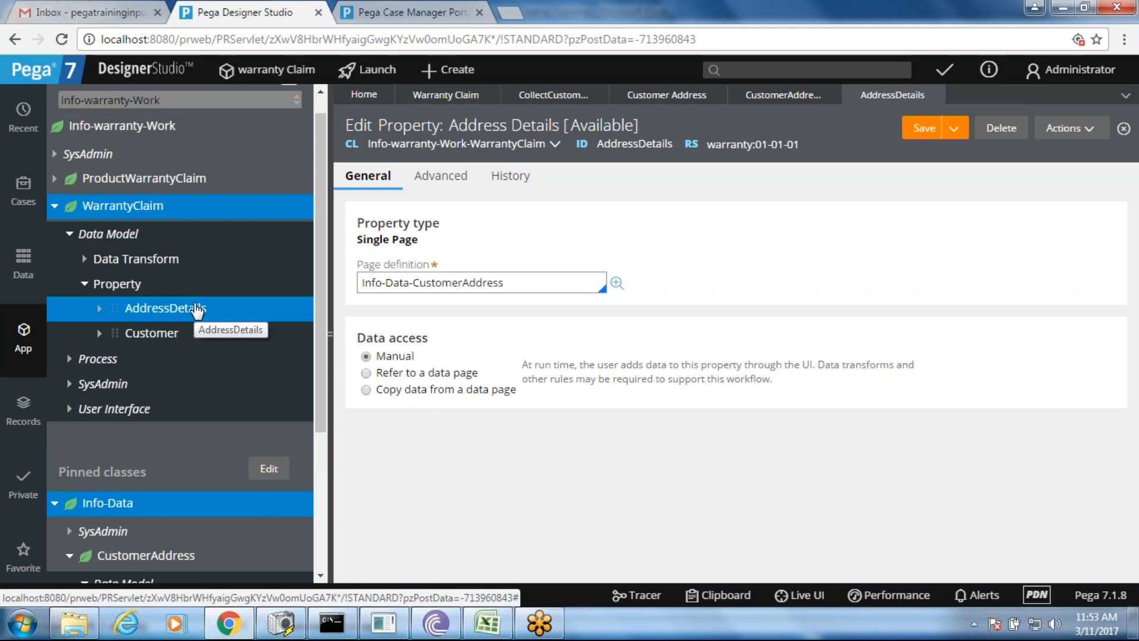
- Check AddressDetails' embedded address fields against its Info-Data-CustomerAddress definition, then collapse the WarrantyClaim tree
click(513, 281)
drag(514, 281, 386, 283)
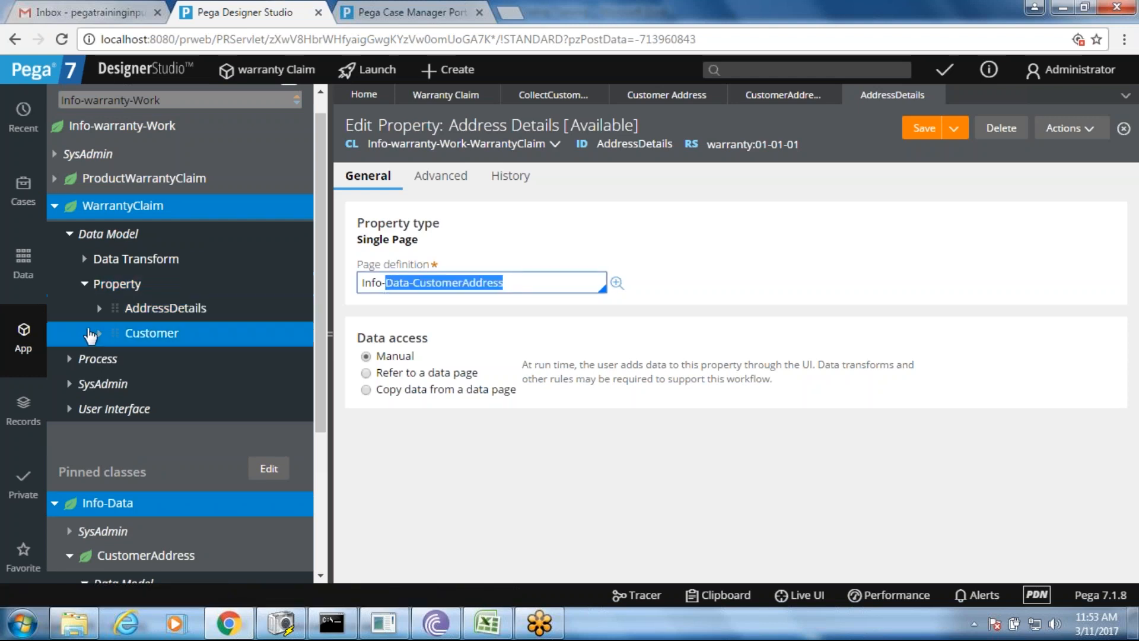
click(101, 310)
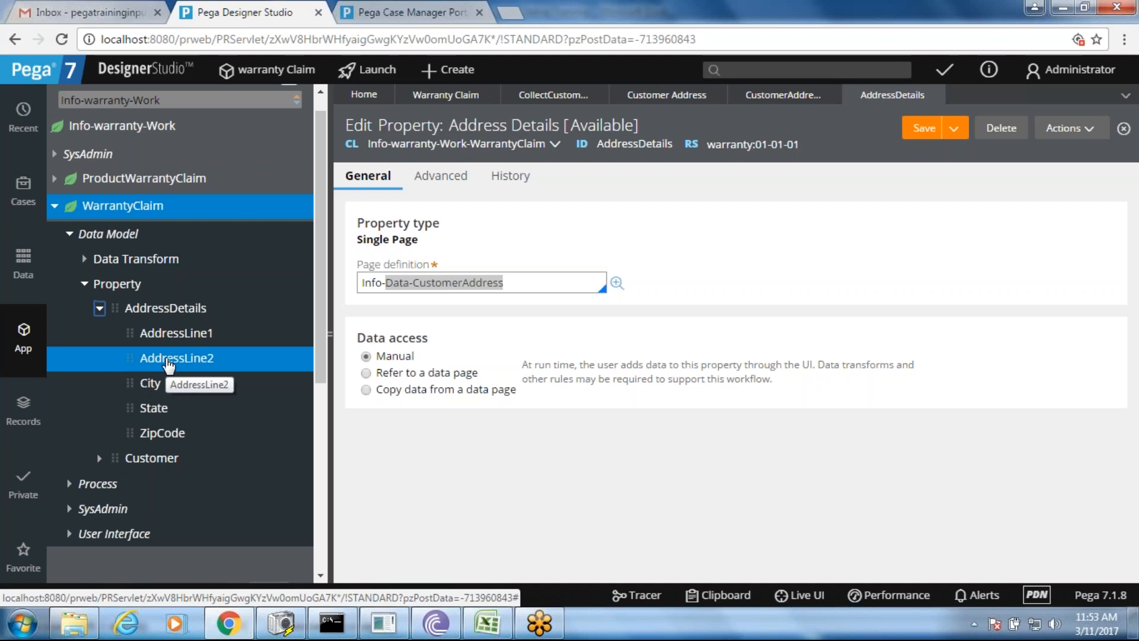
click(99, 308)
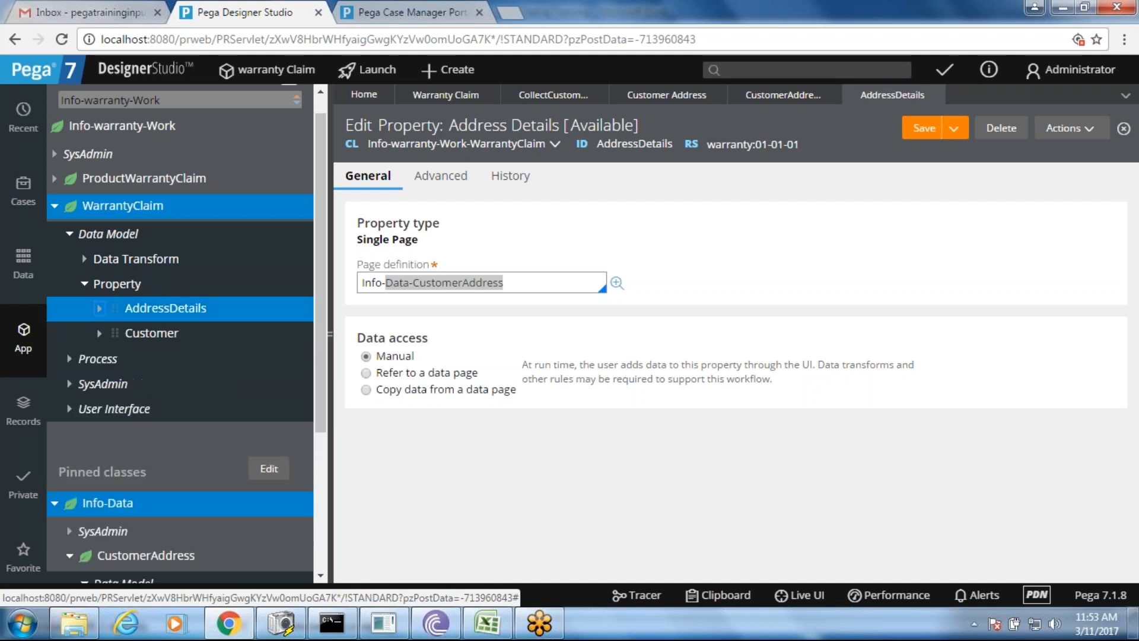
click(84, 284)
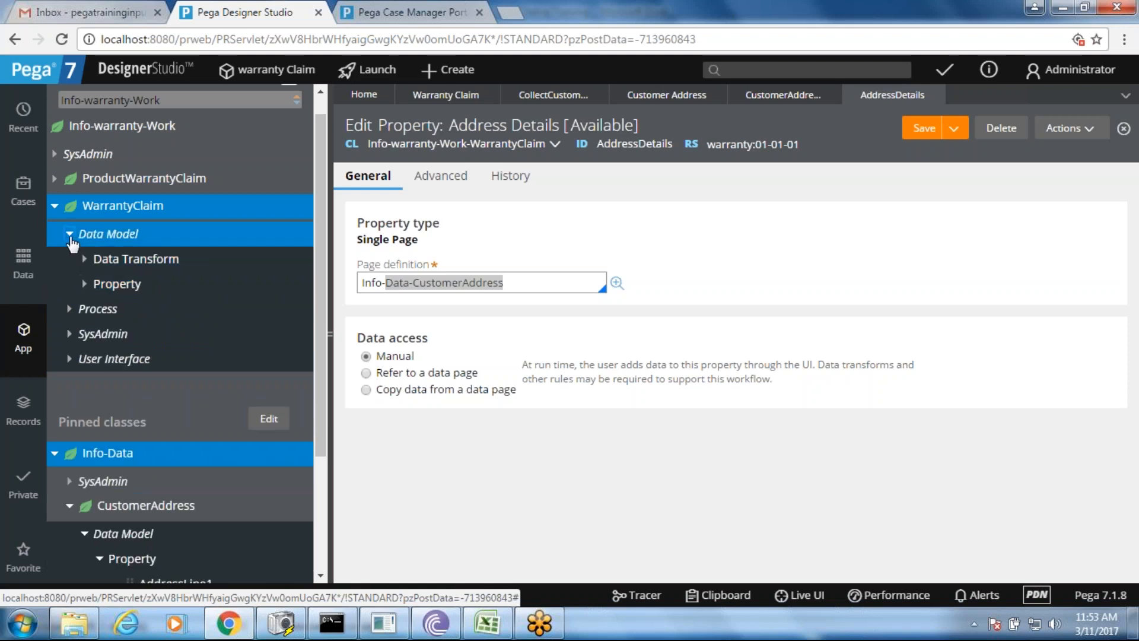
click(68, 234)
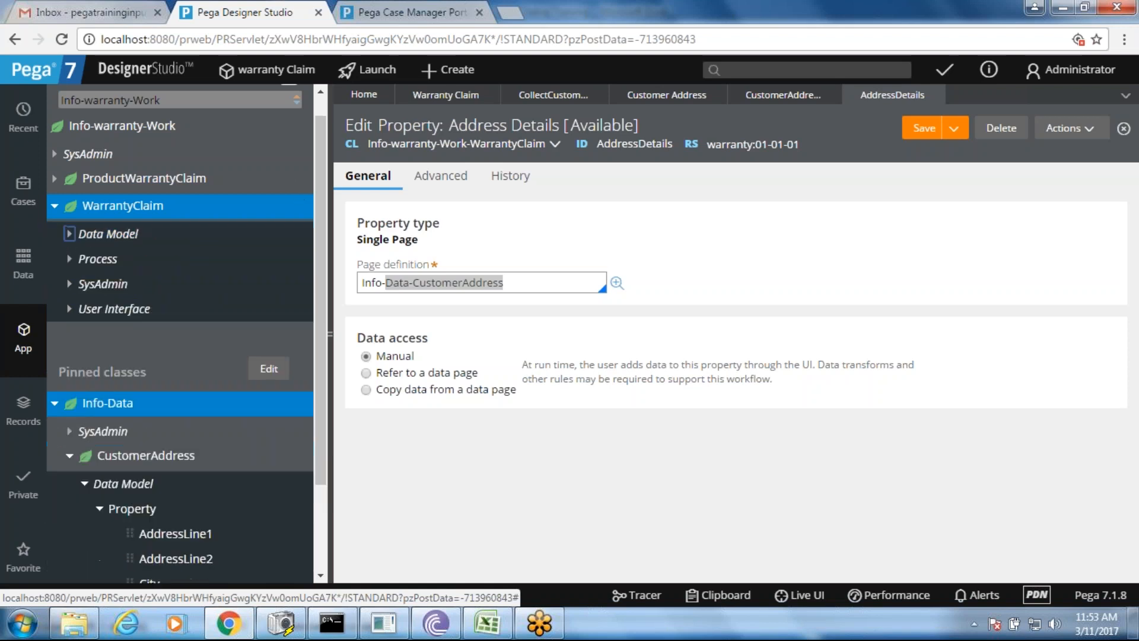
click(644, 98)
- Add a section include below the customer layout in Collect Customer Information
click(541, 96)
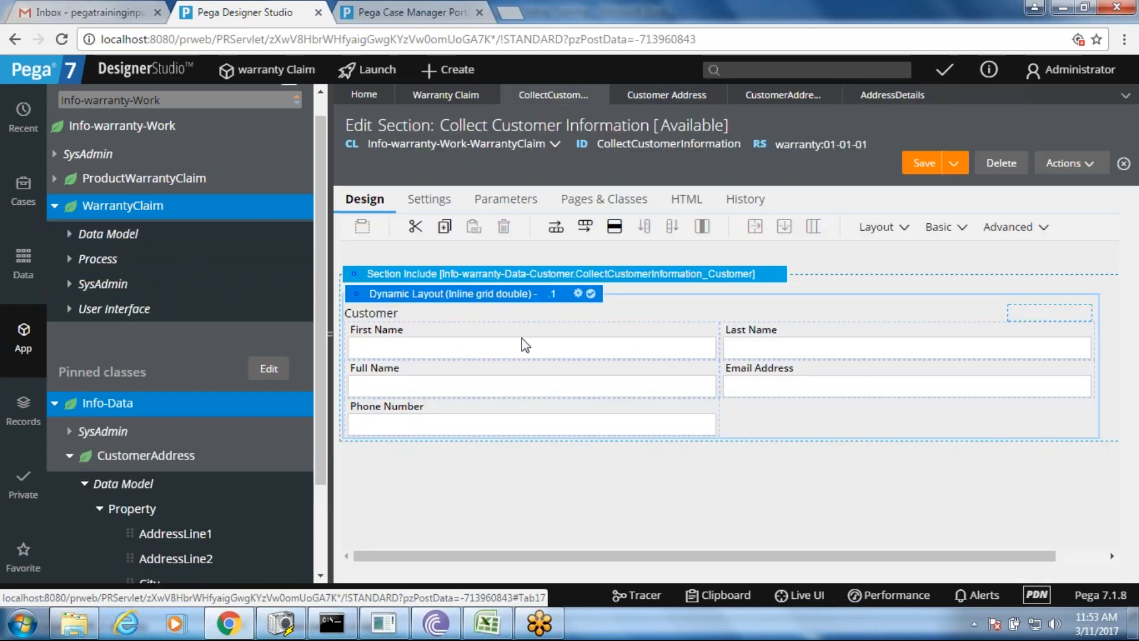
click(327, 324)
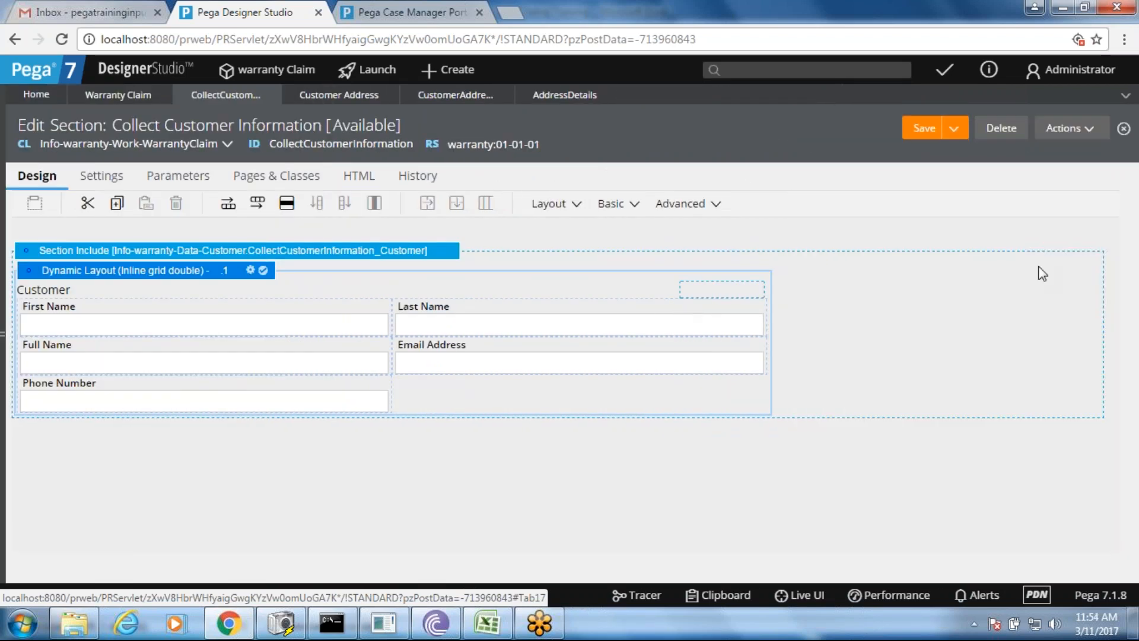
click(580, 206)
drag(611, 271, 388, 439)
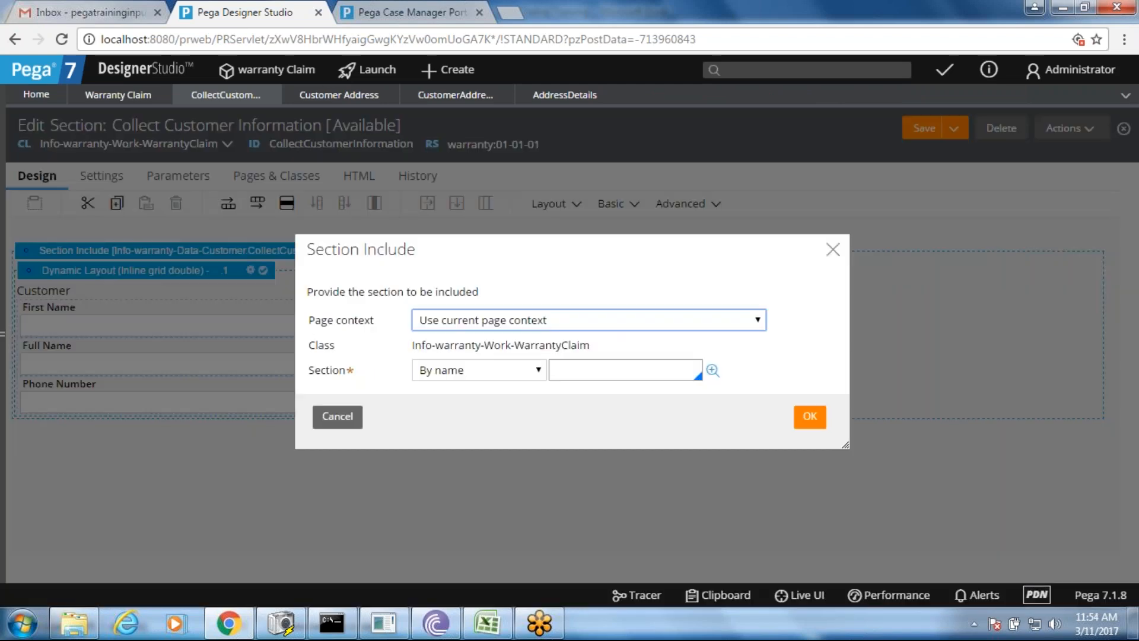
- Give the include a clipboard page context of class Info-Data-CustomerAddress
click(579, 320)
click(514, 371)
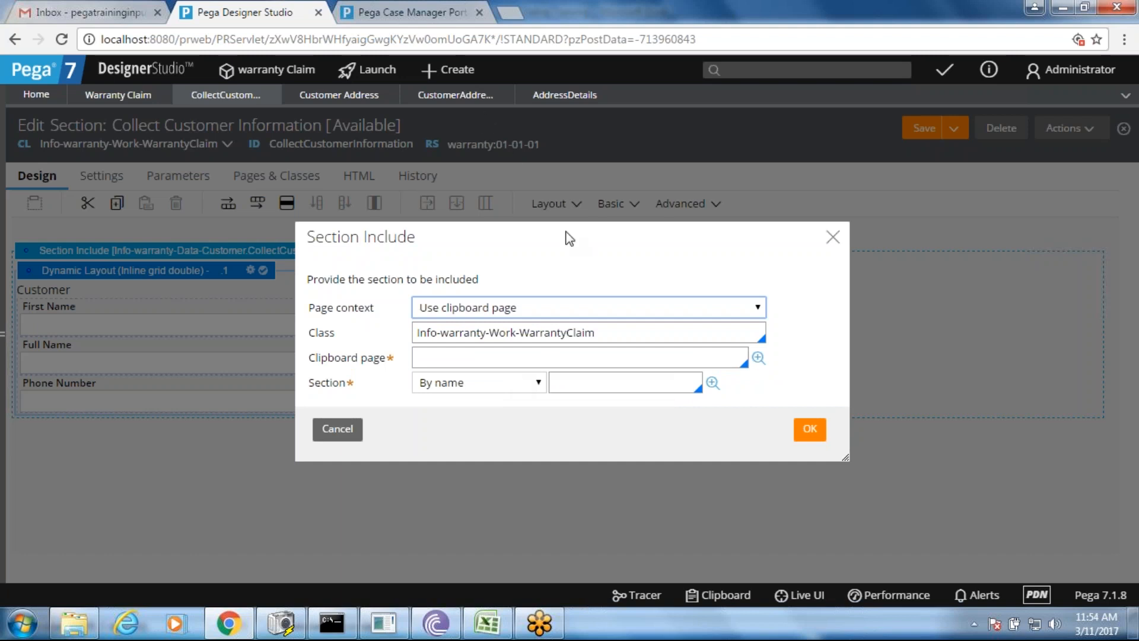
click(628, 335)
key(BackSpace)
key(BackSpace)
key(BackSpace)
key(BackSpace)
key(BackSpace)
key(BackSpace)
key(BackSpace)
key(BackSpace)
key(BackSpace)
key(BackSpace)
key(BackSpace)
key(BackSpace)
key(BackSpace)
key(BackSpace)
key(BackSpace)
key(BackSpace)
key(BackSpace)
key(BackSpace)
key(BackSpace)
key(BackSpace)
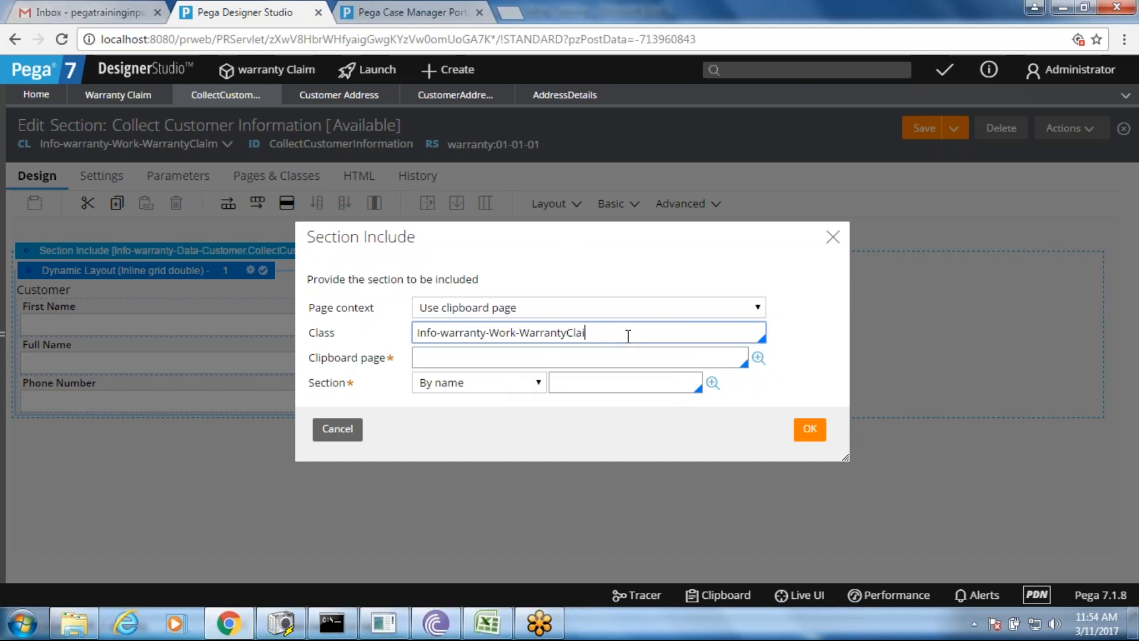
key(BackSpace)
key(BackSpace)
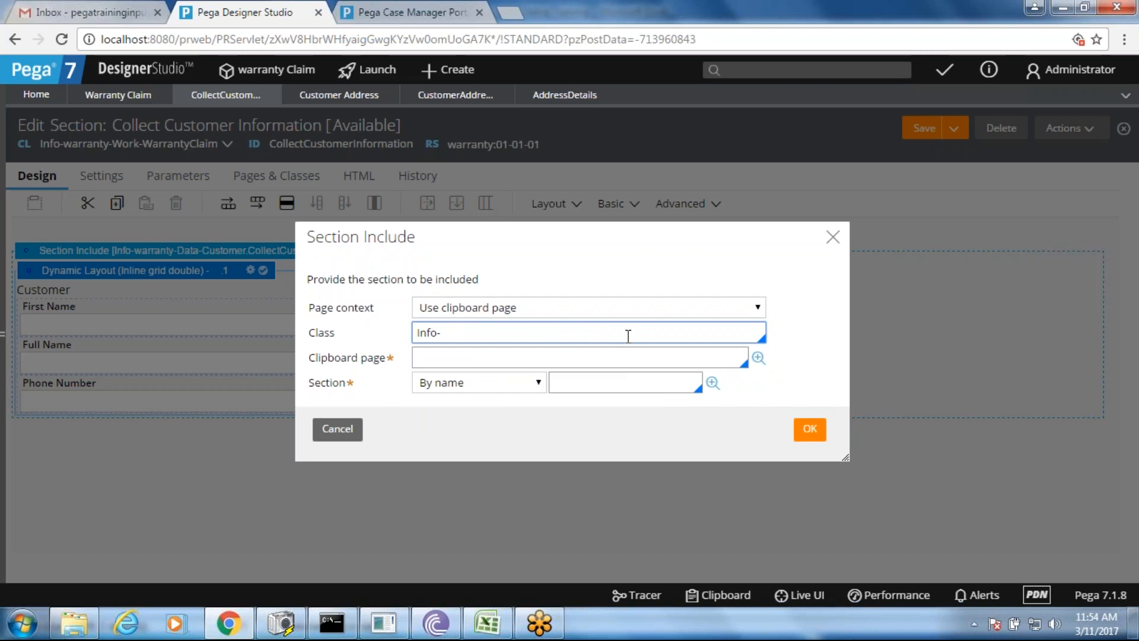
key(BackSpace)
key(BackSpace)
key(BackSpace)
key(BackSpace)
text(Info-Data-CustomerAddress)
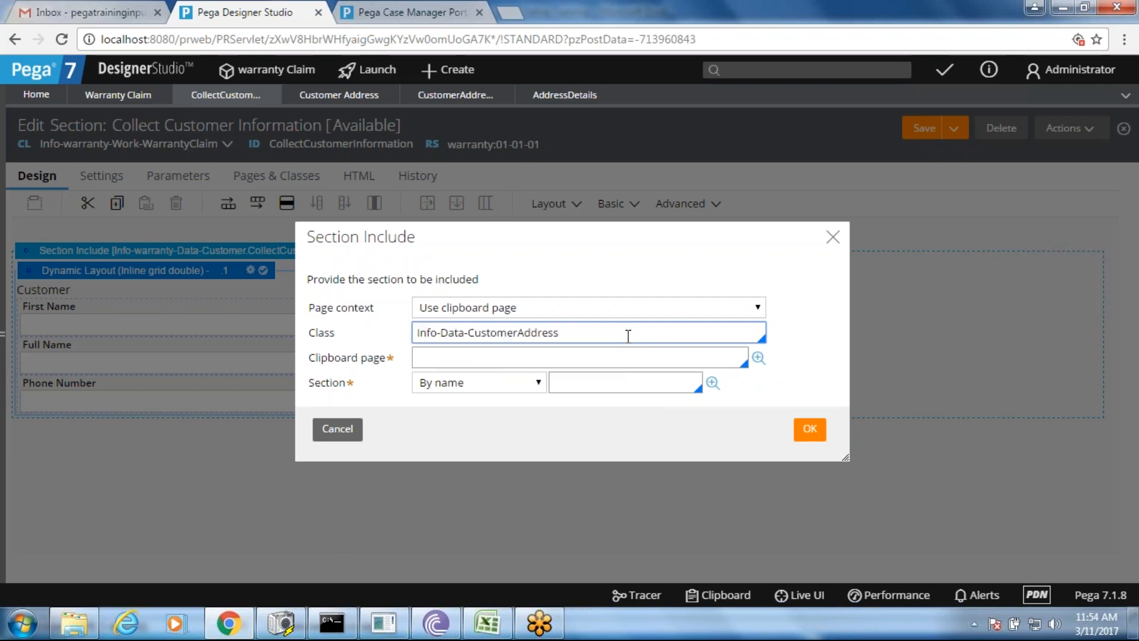
click(601, 354)
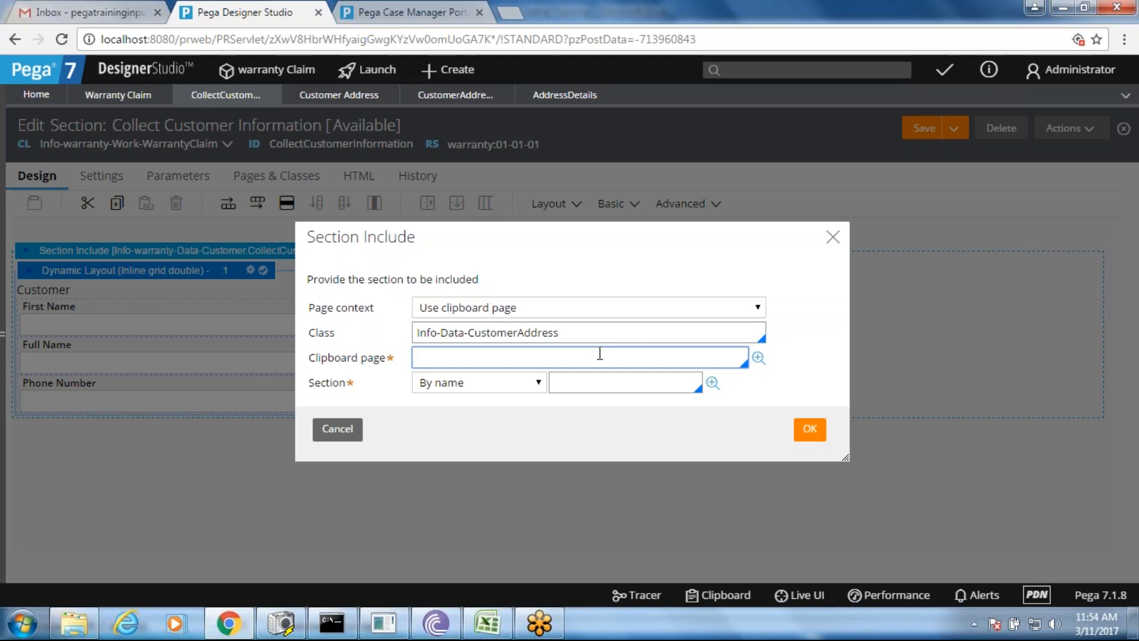
- Check the AddressDetails property, then set the clipboard page to .AddressDetails
click(565, 95)
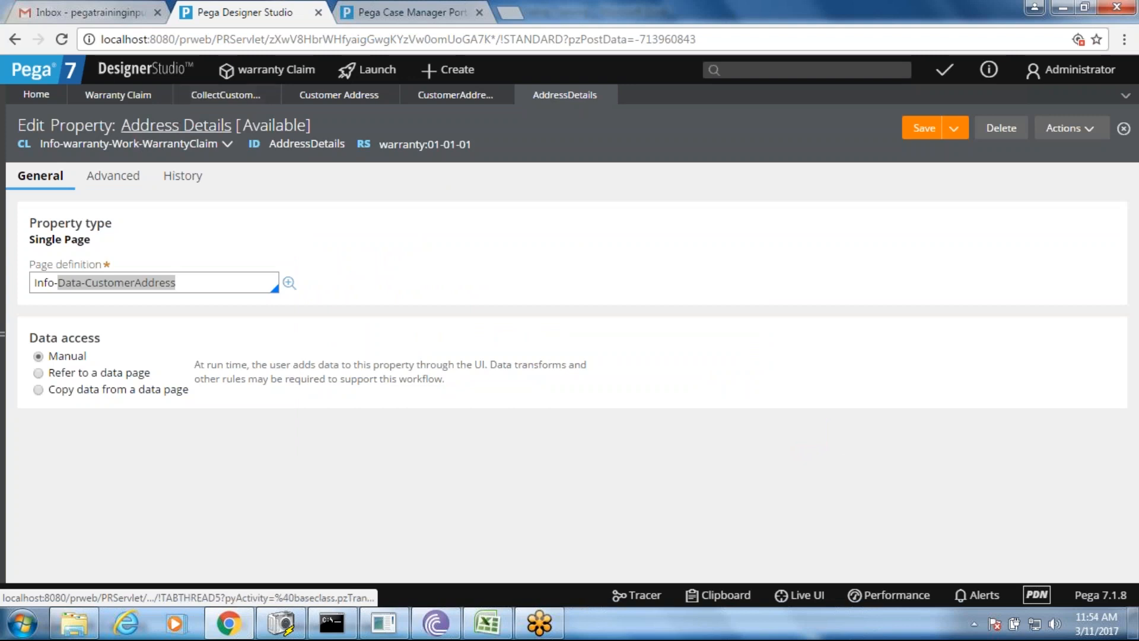
click(228, 96)
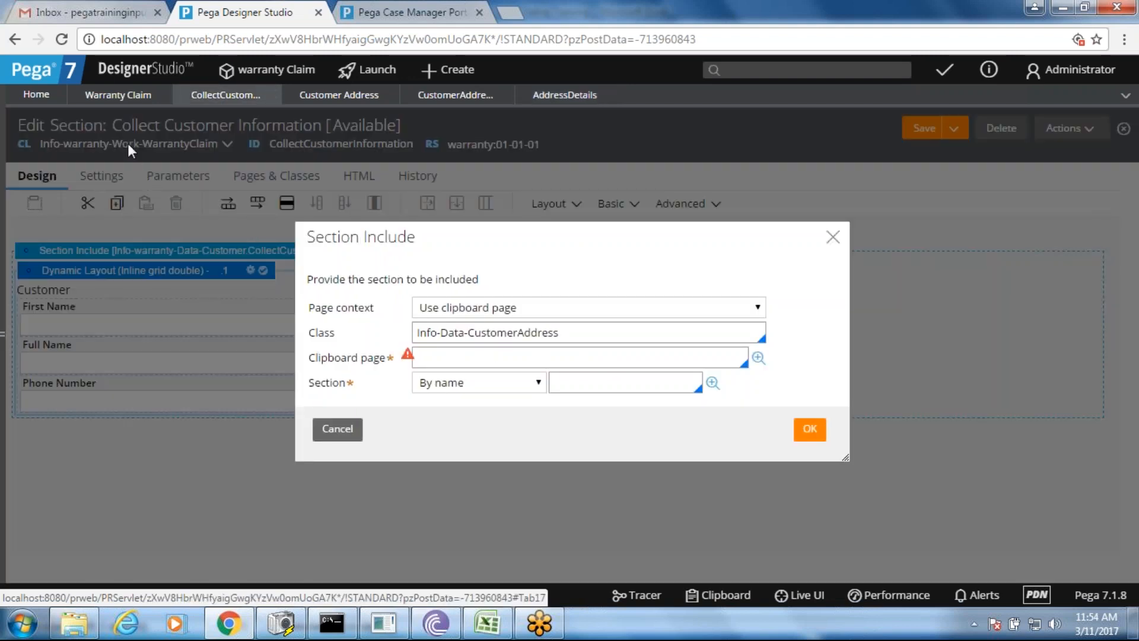
click(462, 354)
text(.ad)
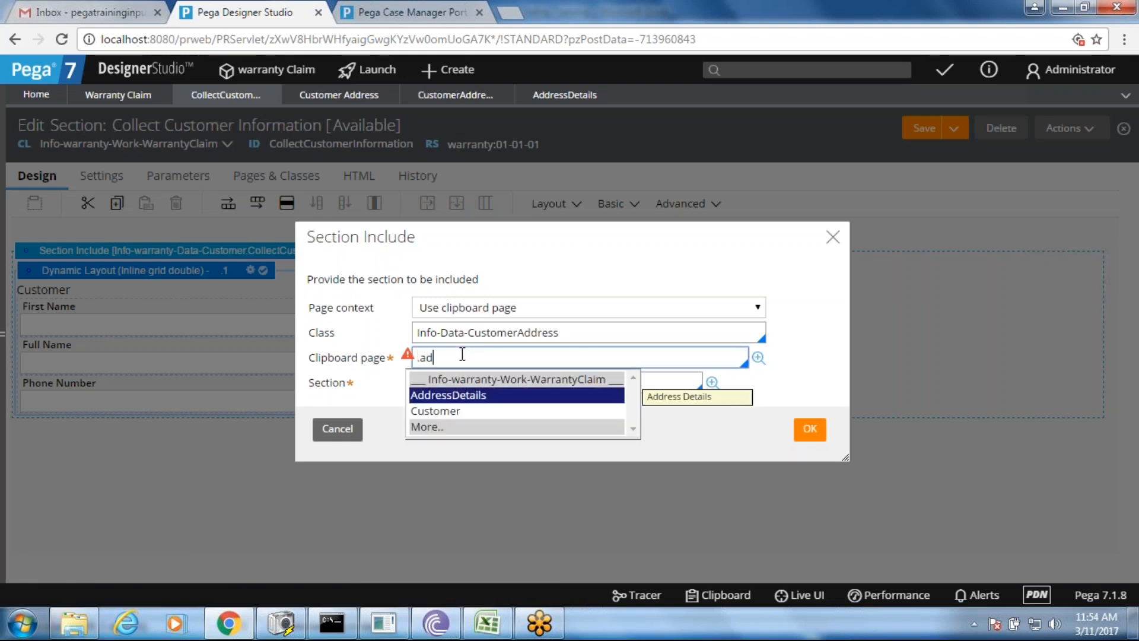
key(Return)
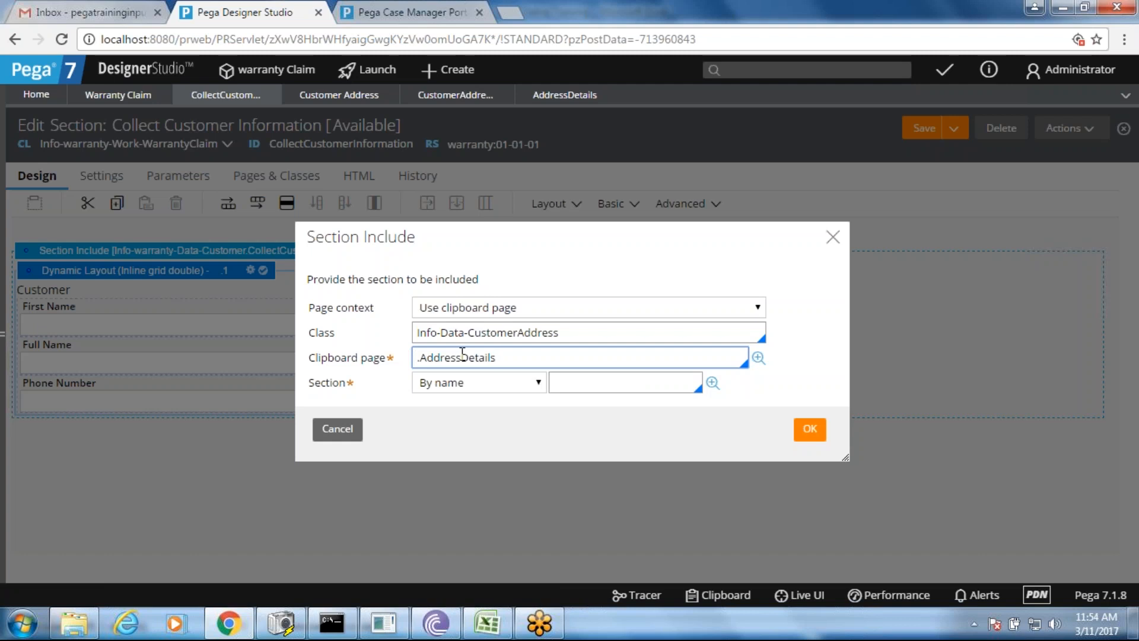
- Choose CustomerAddress_Sec as the included section and confirm the include
click(566, 381)
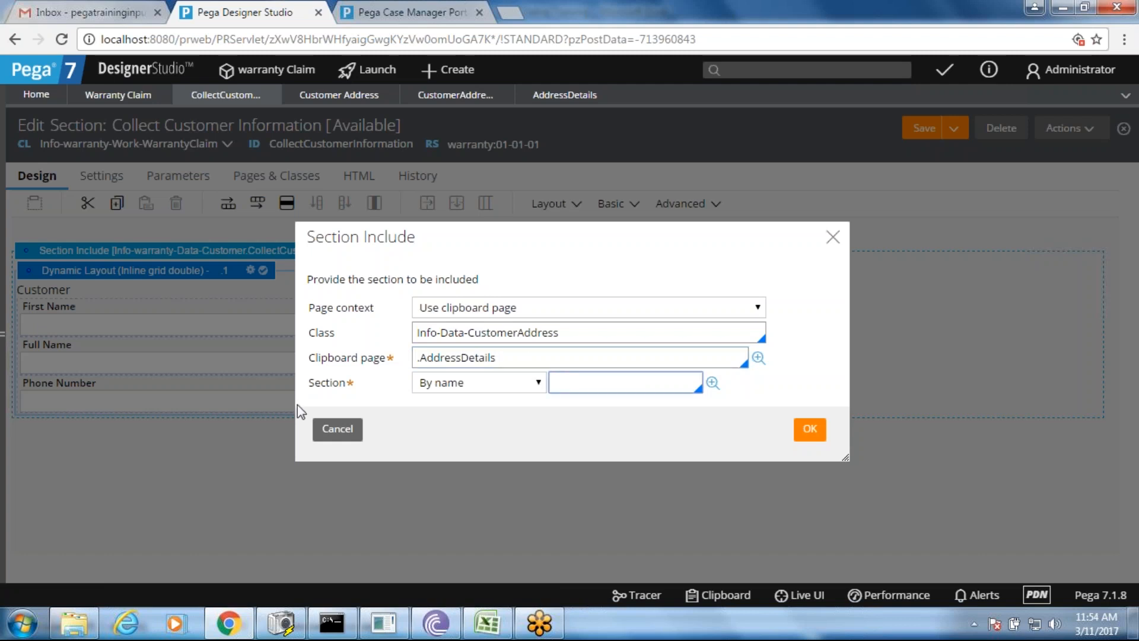
double_click(336, 383)
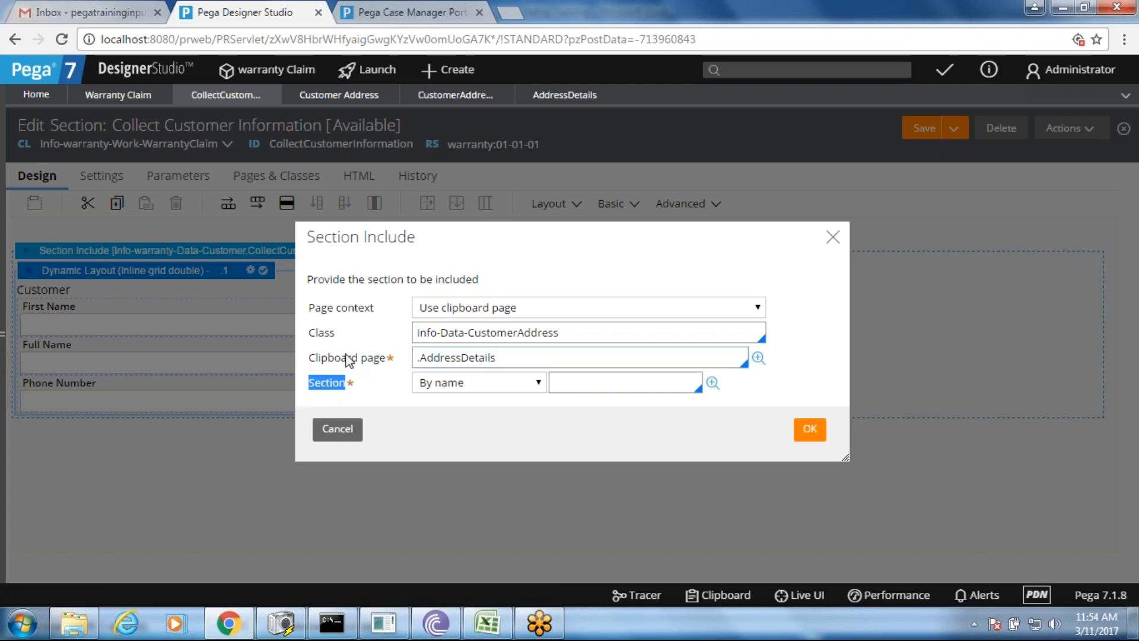
click(455, 95)
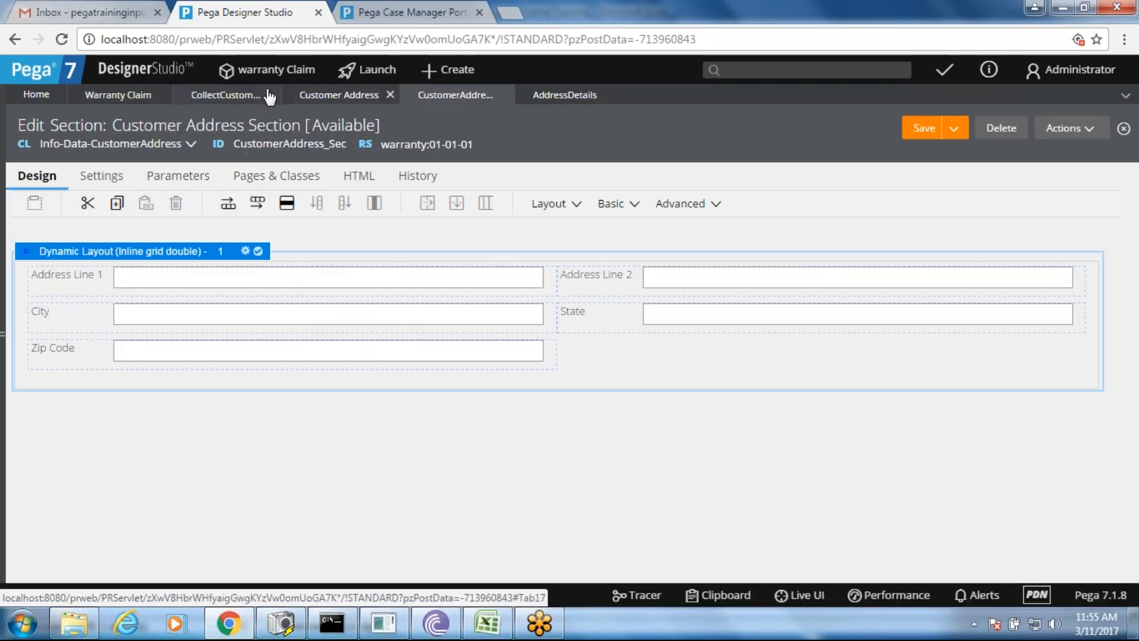
click(225, 95)
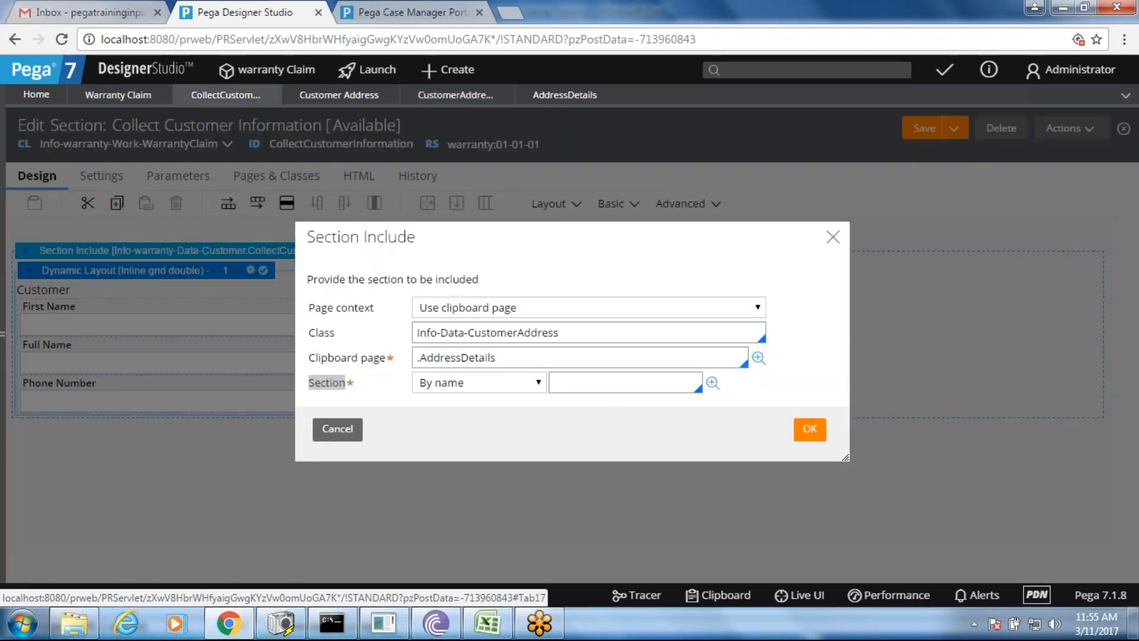
click(623, 383)
key(Down)
key(Down)
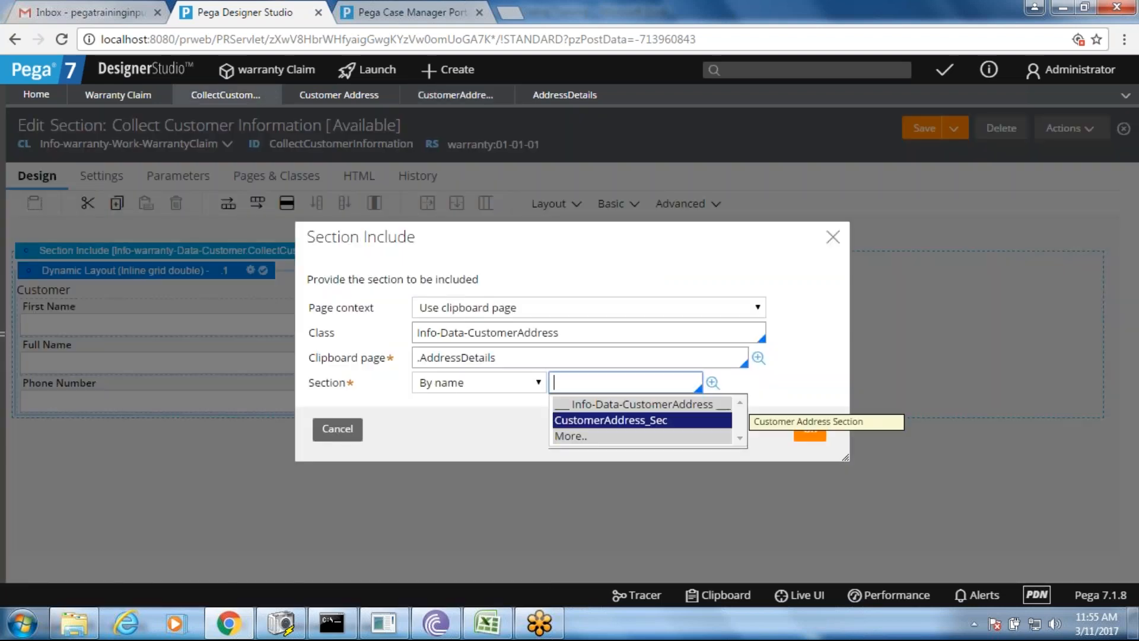
key(Return)
click(810, 428)
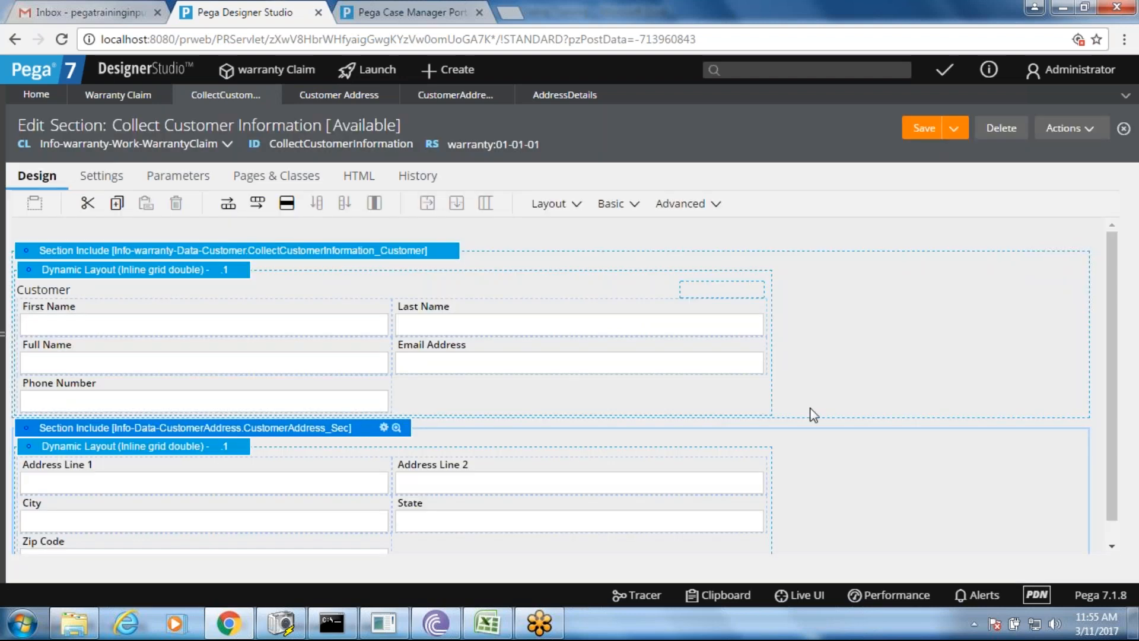
- Save the Collect Customer Information rule with its new CustomerAddress_Sec include
click(923, 129)
scroll(1120, 308, down, 1)
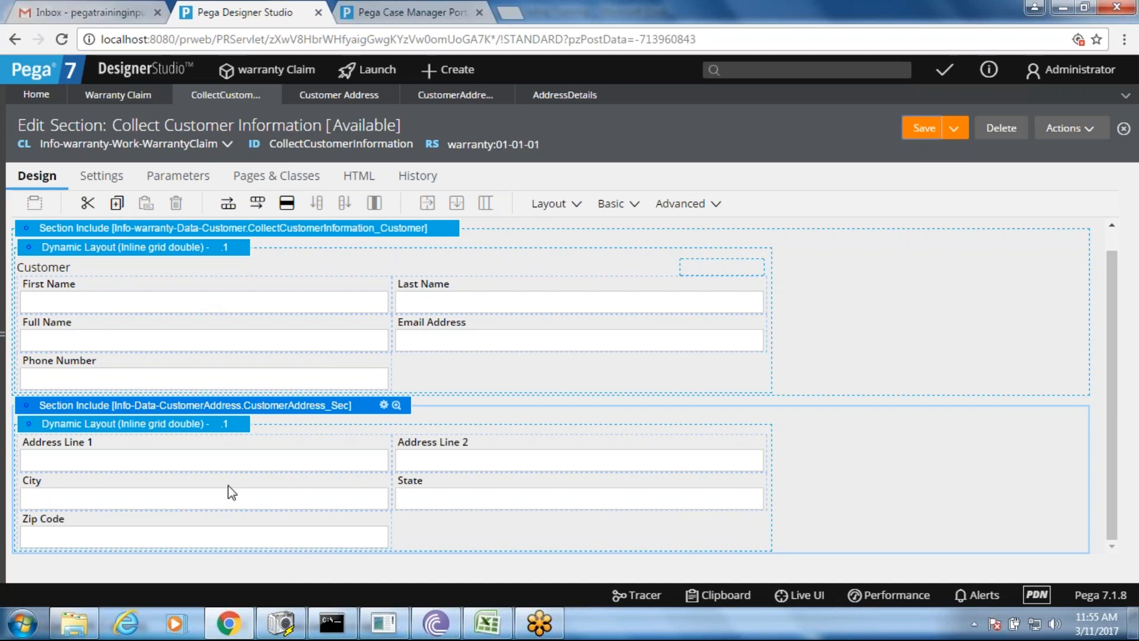
click(933, 131)
- Create a new Warranty Claim case (W-8) in Case Manager
click(365, 2)
click(240, 71)
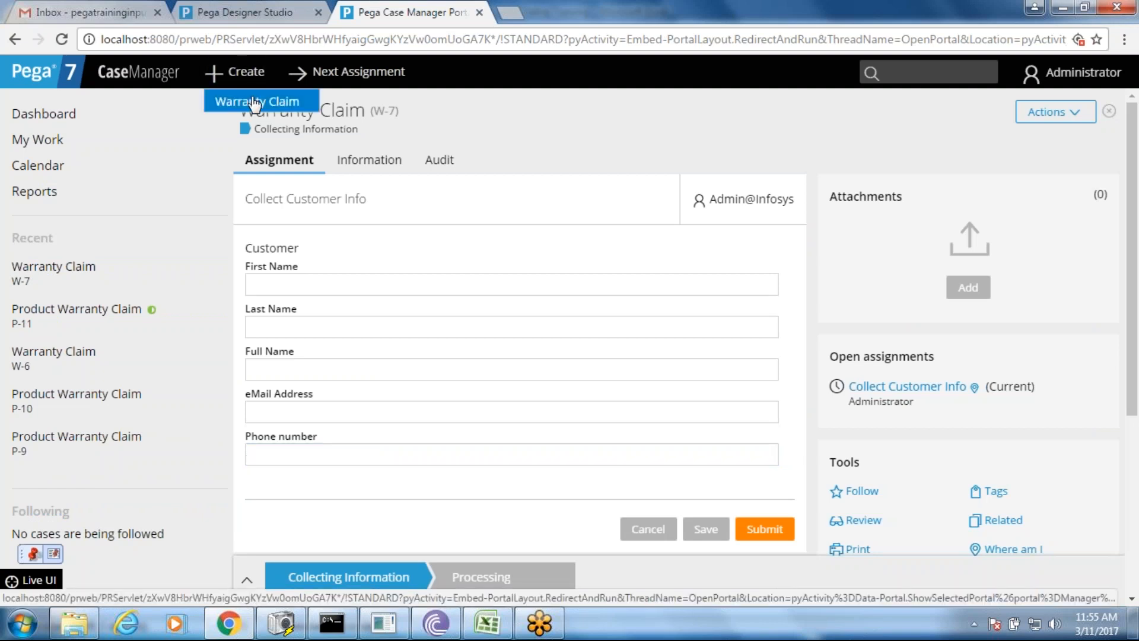
click(255, 102)
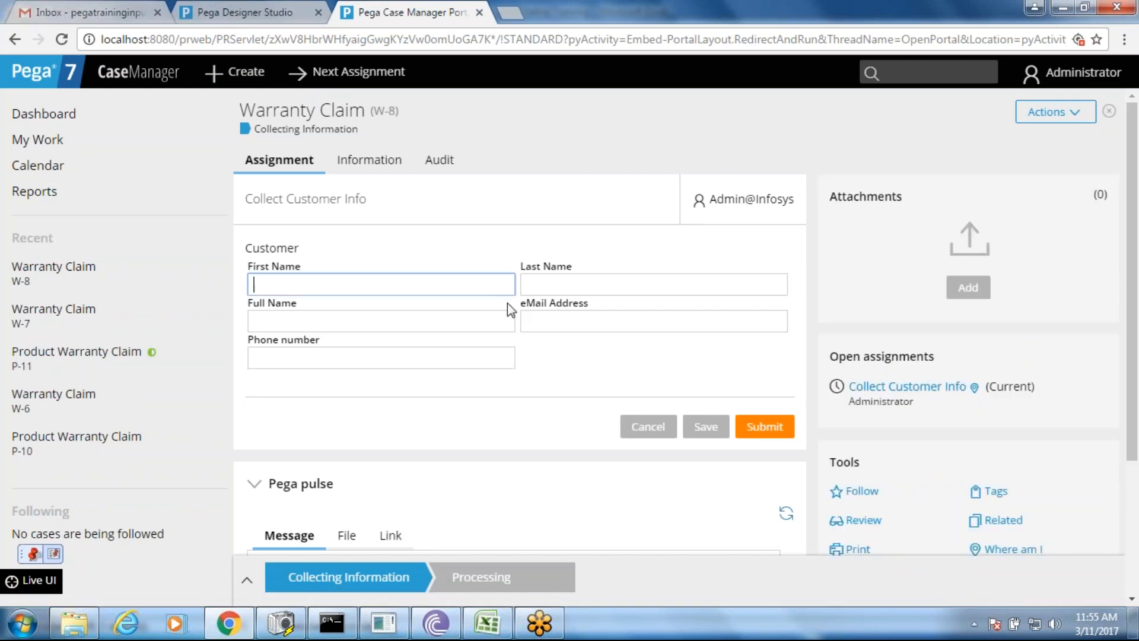
- Try the W-8 form's name, phone and eMail fields, then go back to Designer Studio
click(408, 356)
click(396, 323)
click(386, 283)
key(Tab)
key(Tab)
click(377, 355)
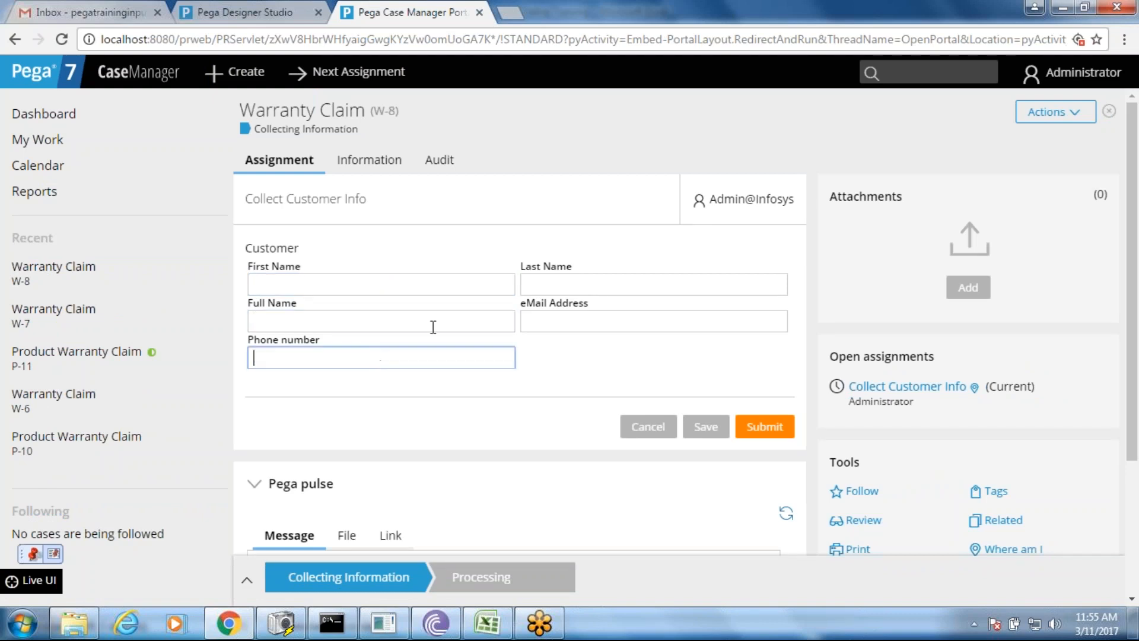
click(585, 316)
click(572, 280)
click(469, 286)
click(249, 12)
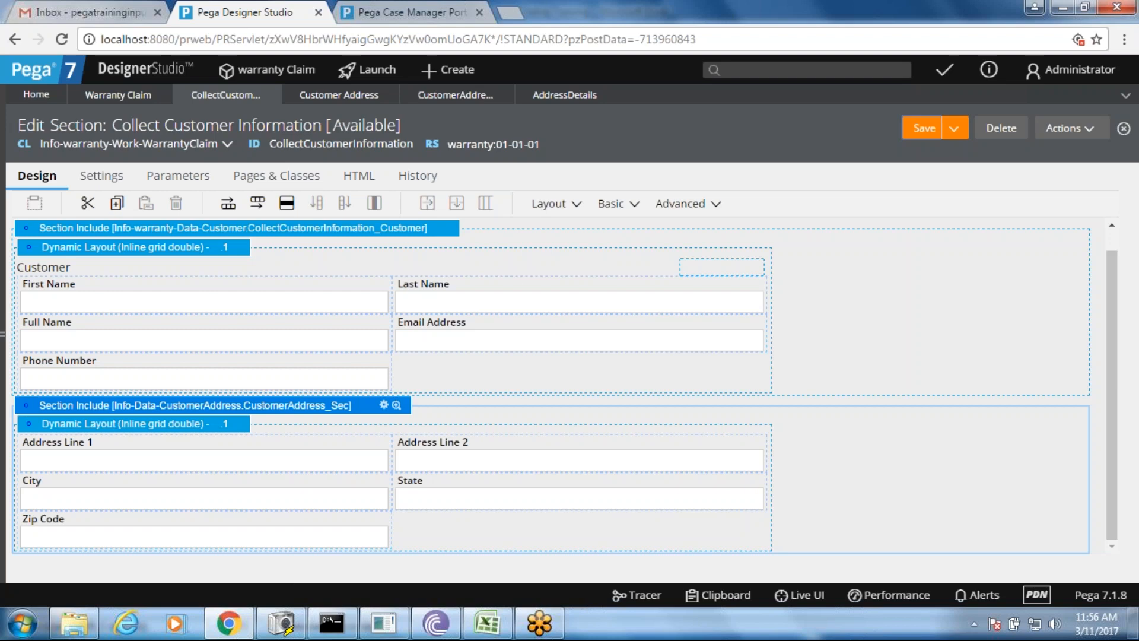
- Expand the App Explorer, collapse Info-Data, and drill into WarrantyClaim > Data Model > Data Transform
click(4, 154)
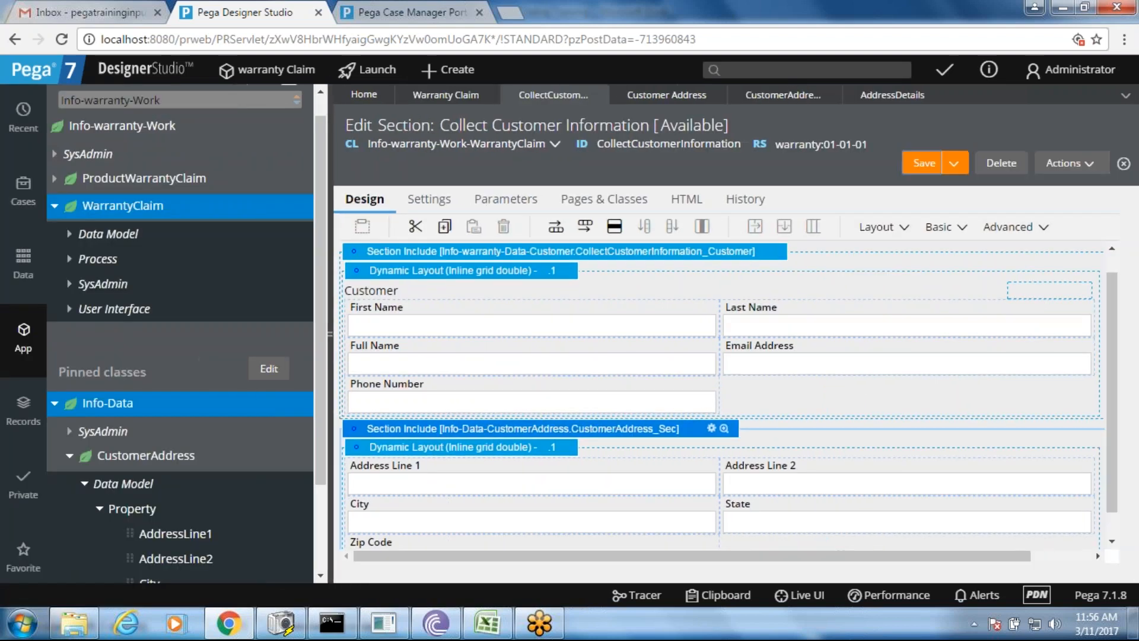
click(55, 405)
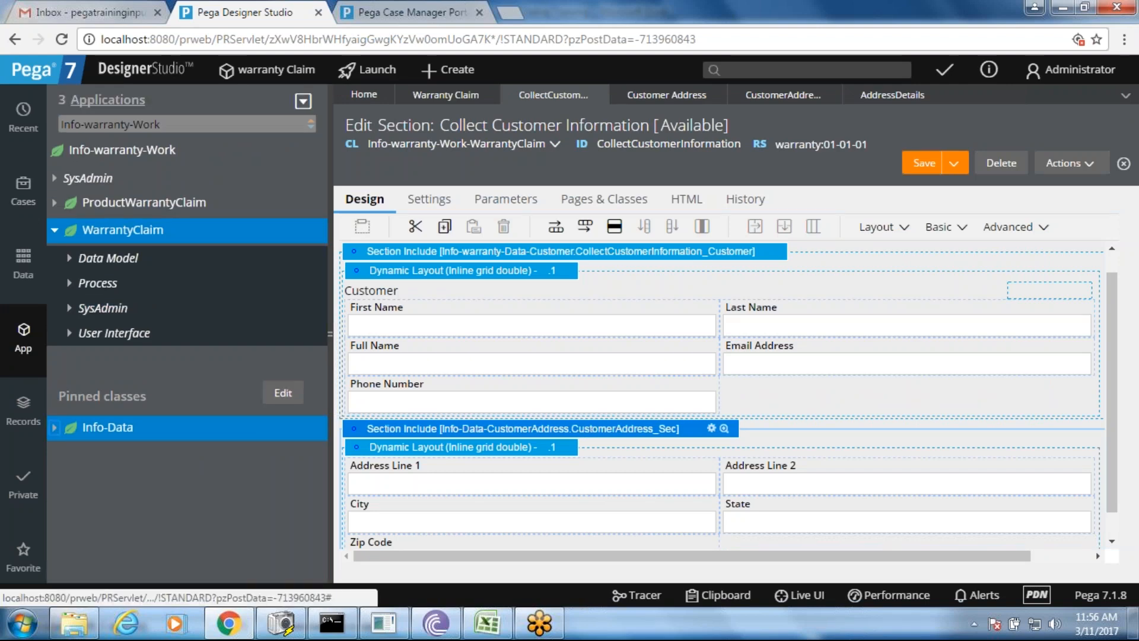
click(73, 265)
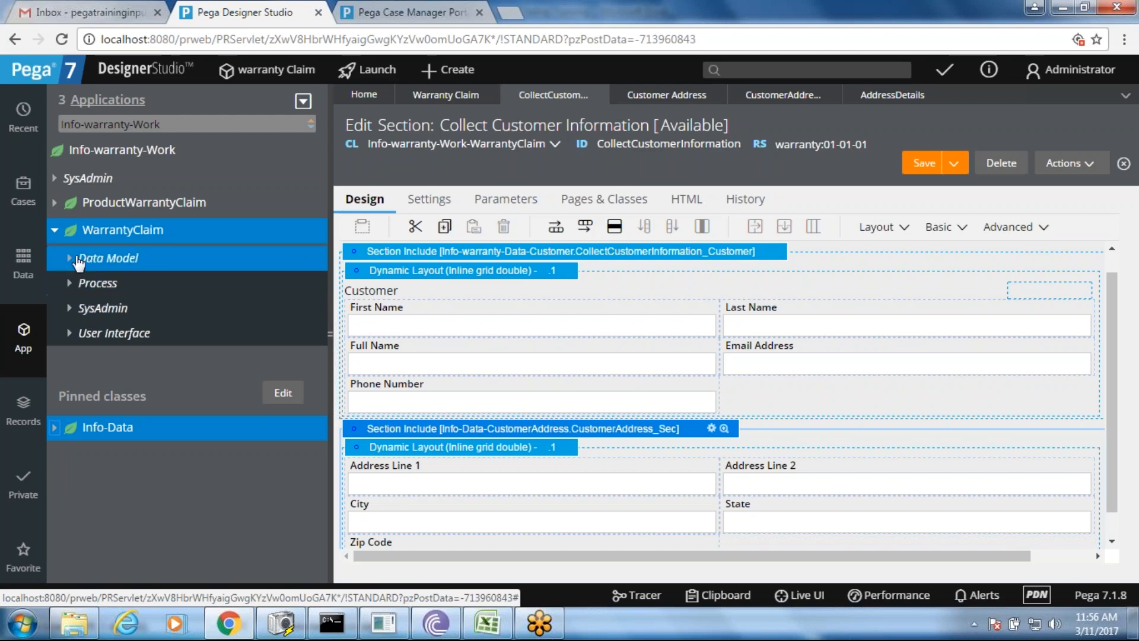
click(69, 258)
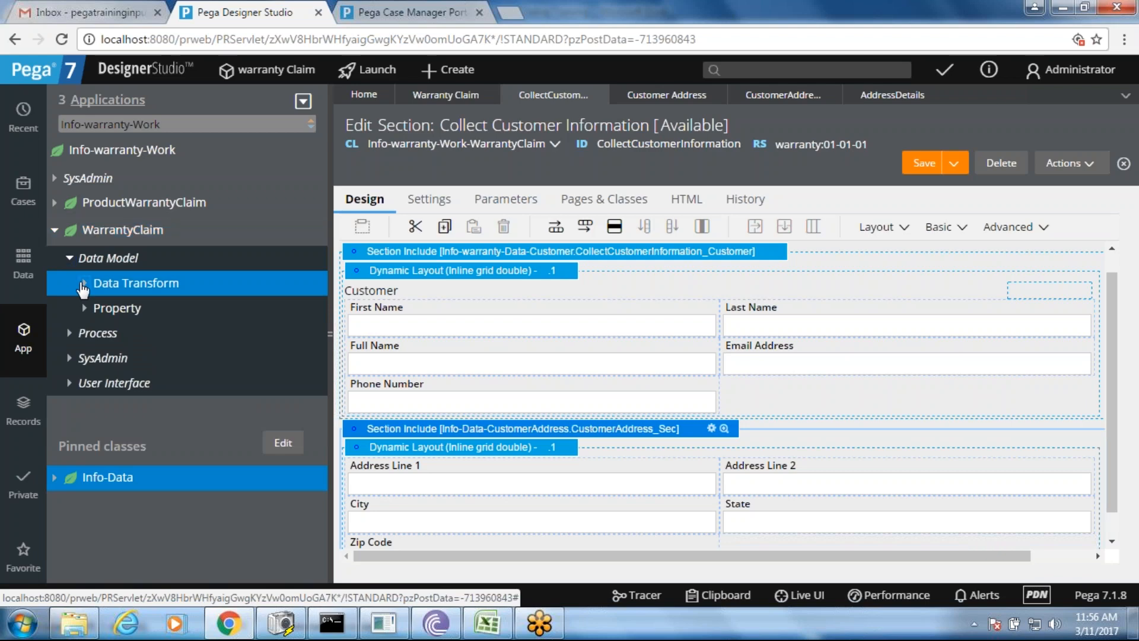
click(83, 285)
- Open pyDefault and add a second step targeting .AddressDetails
click(151, 307)
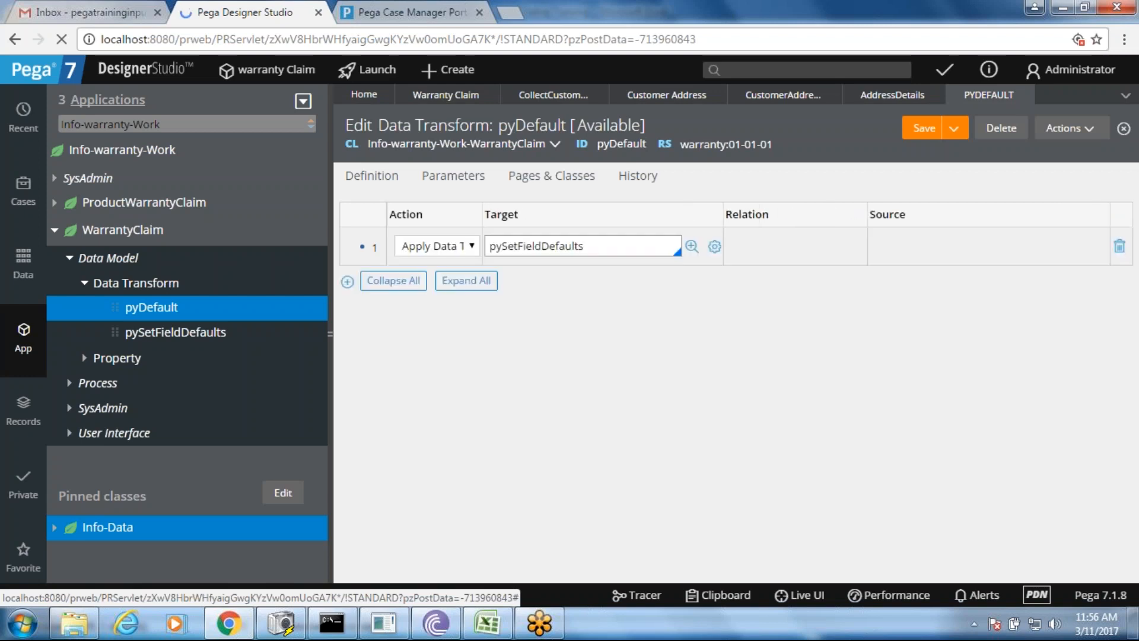
click(347, 282)
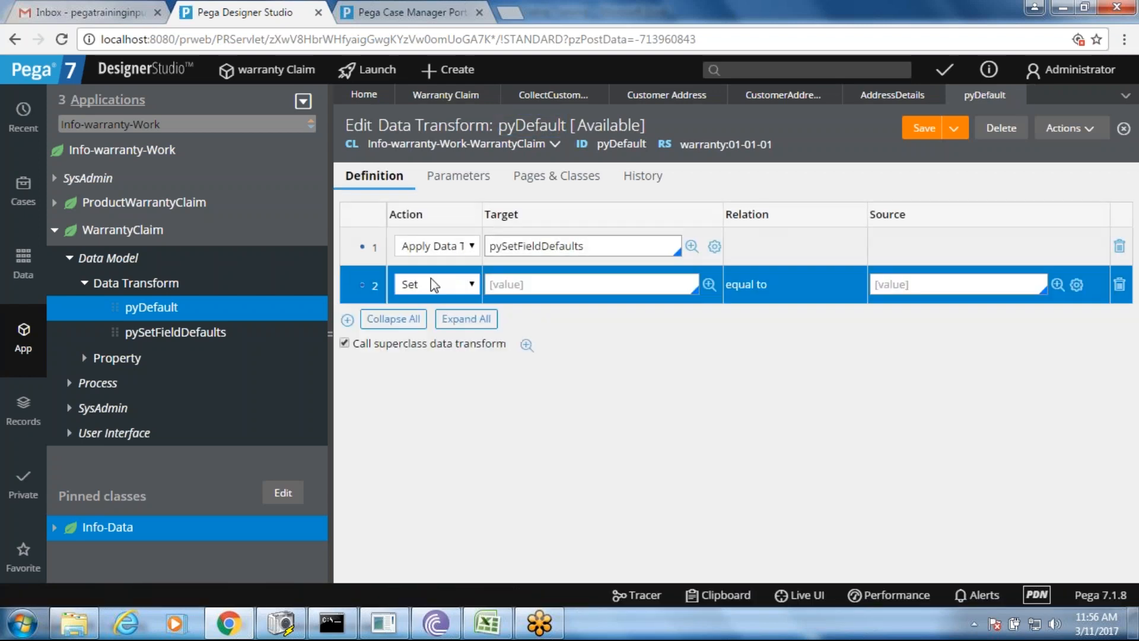
click(591, 284)
text(.ad)
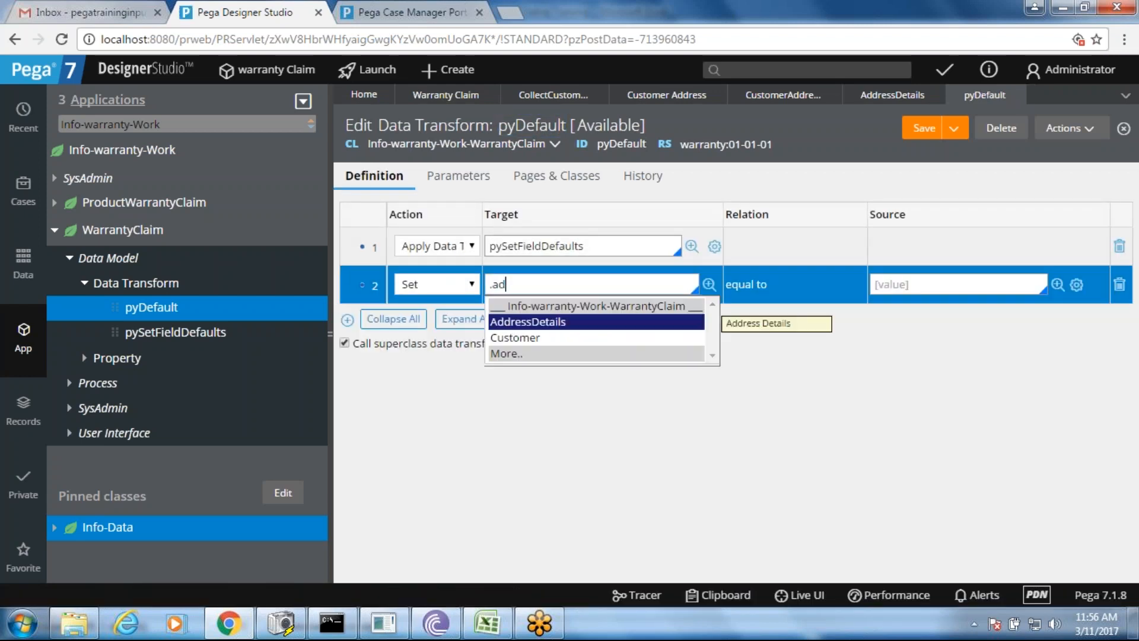
key(Return)
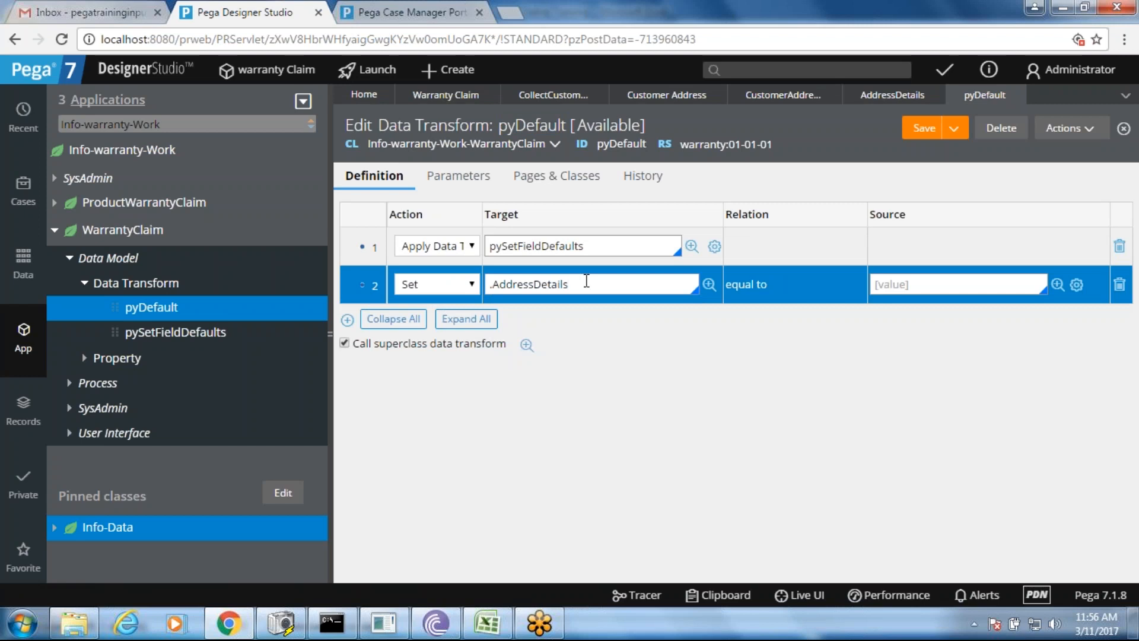
- Look up the AddressDetails property's page definition class
triple_click(543, 284)
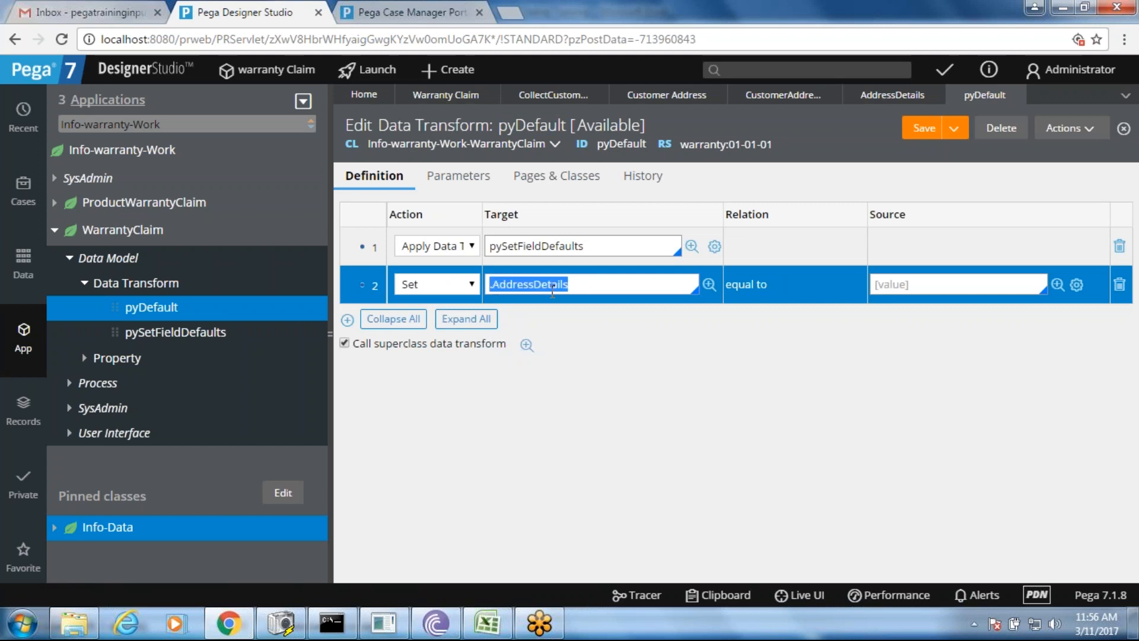
click(868, 96)
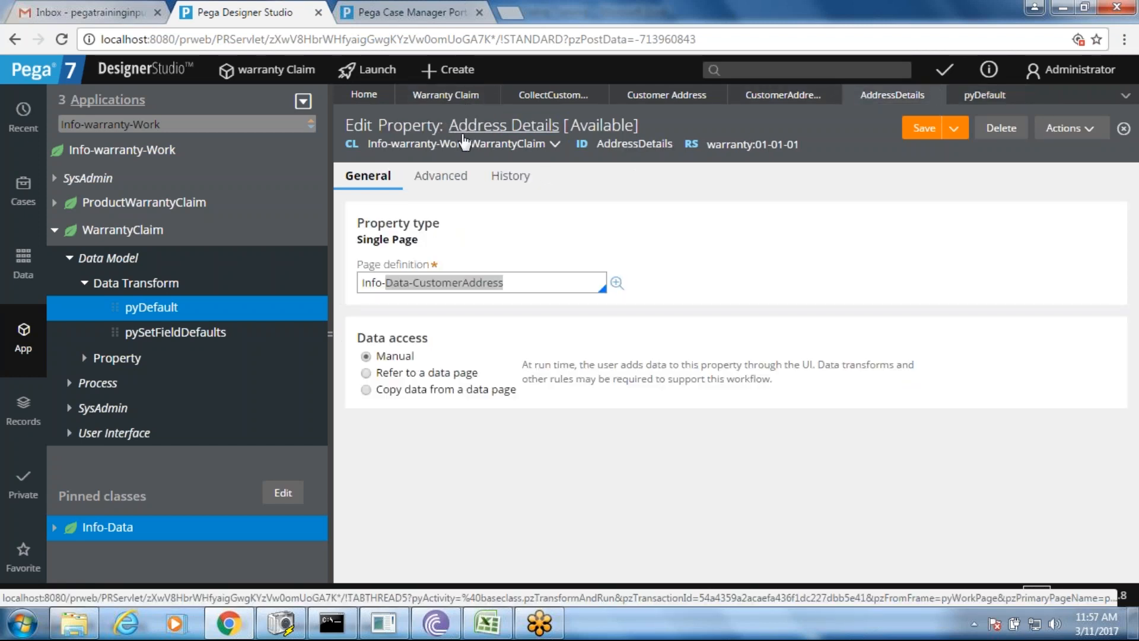
click(506, 283)
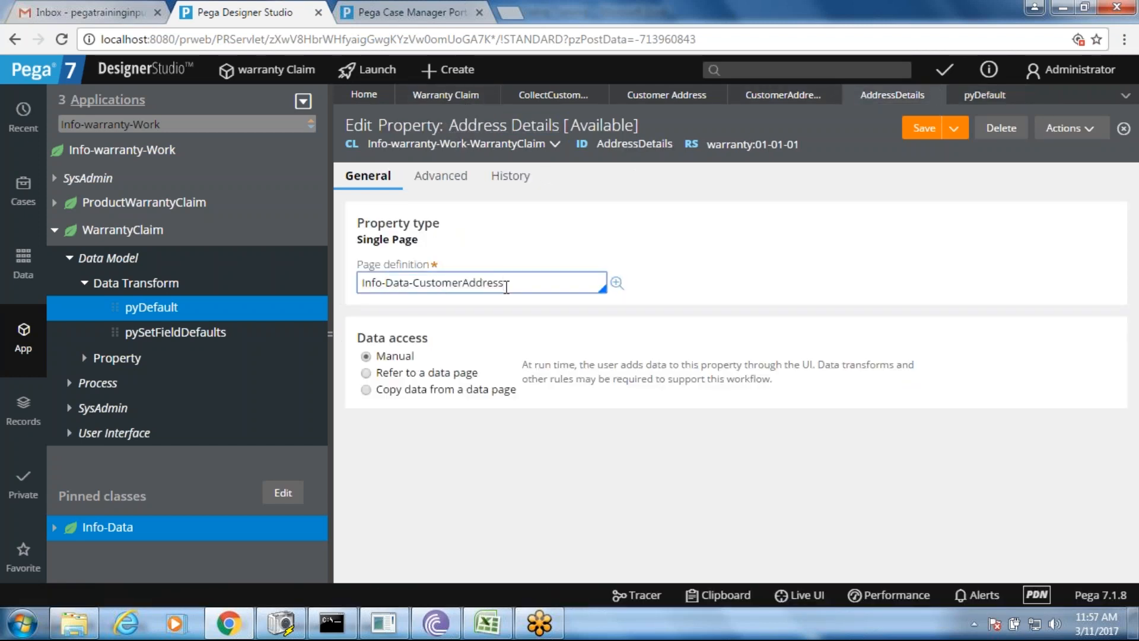
drag(505, 284, 376, 287)
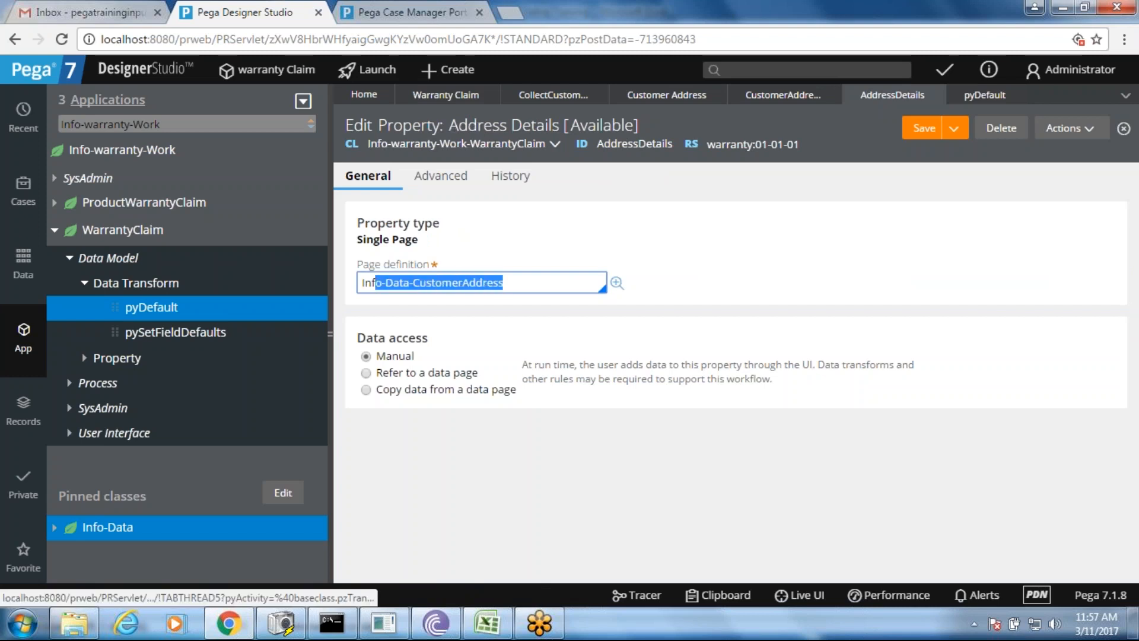
- Back in pyDefault, set row 2's source to an empty string ""
click(963, 100)
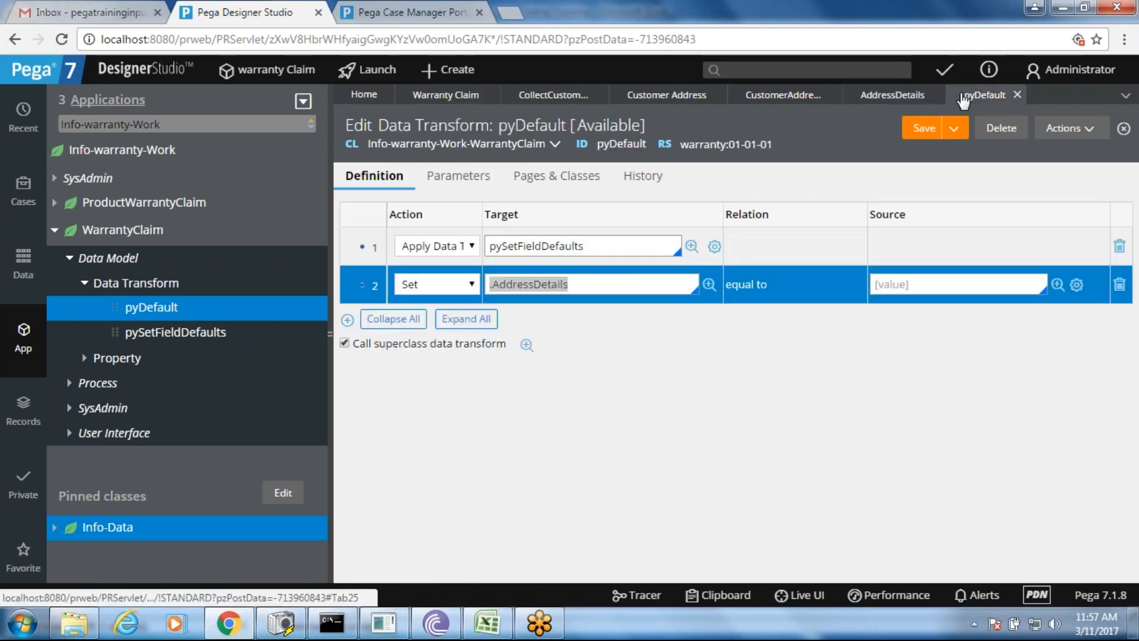
click(932, 283)
text("")
click(903, 316)
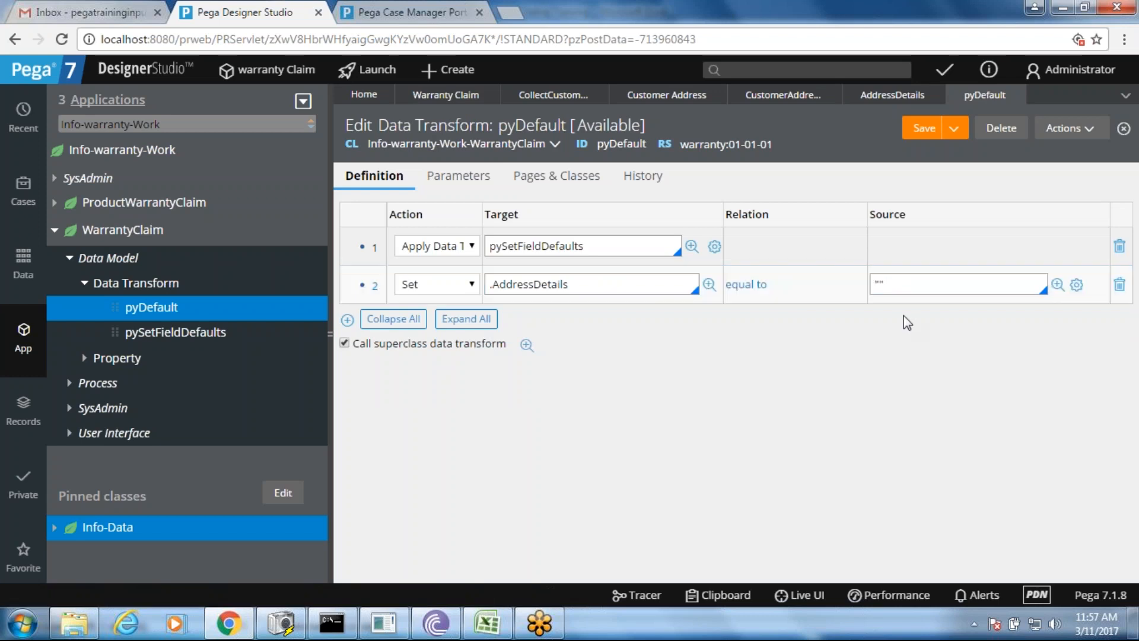
- Save pyDefault, create Warranty Claim W-9 in Case Manager, and reload the portal
click(880, 284)
click(921, 131)
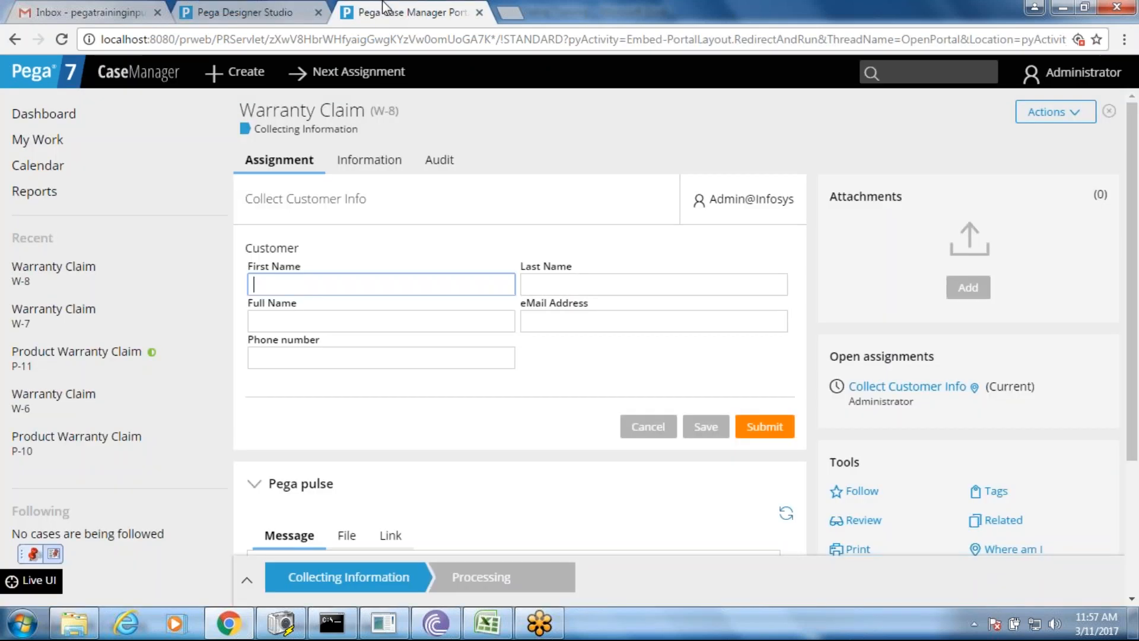
click(385, 12)
click(254, 73)
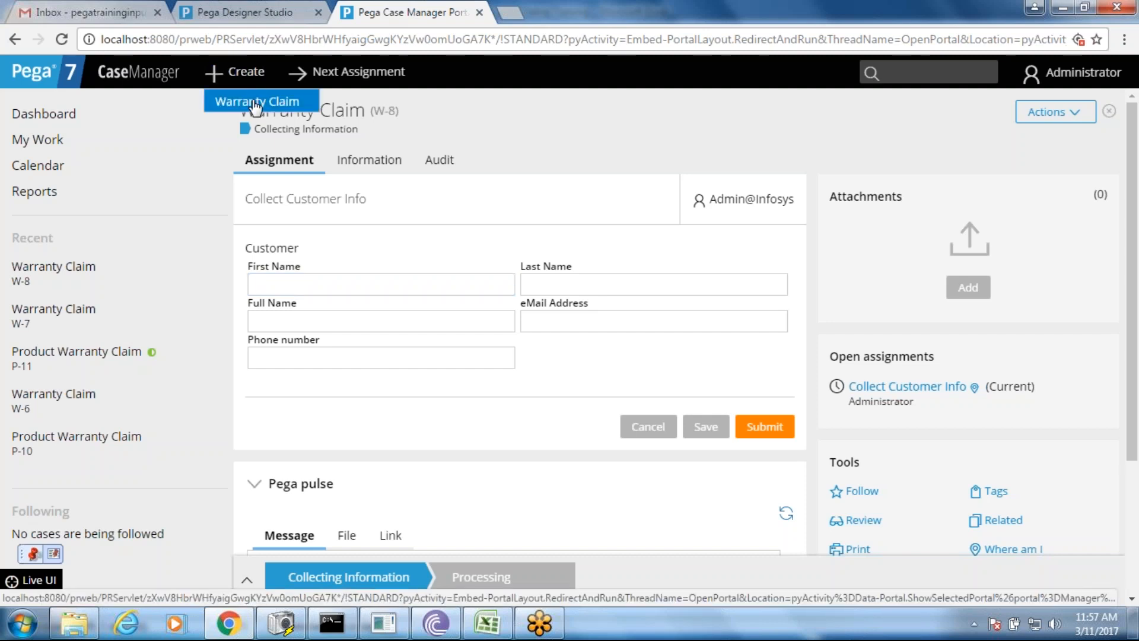
click(256, 102)
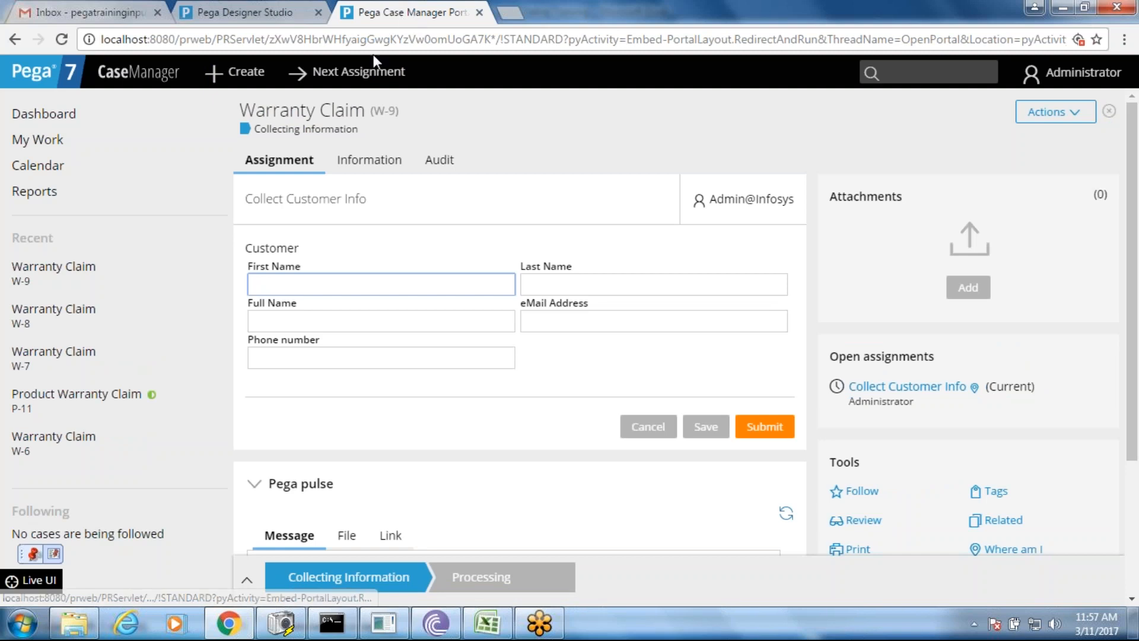
click(61, 39)
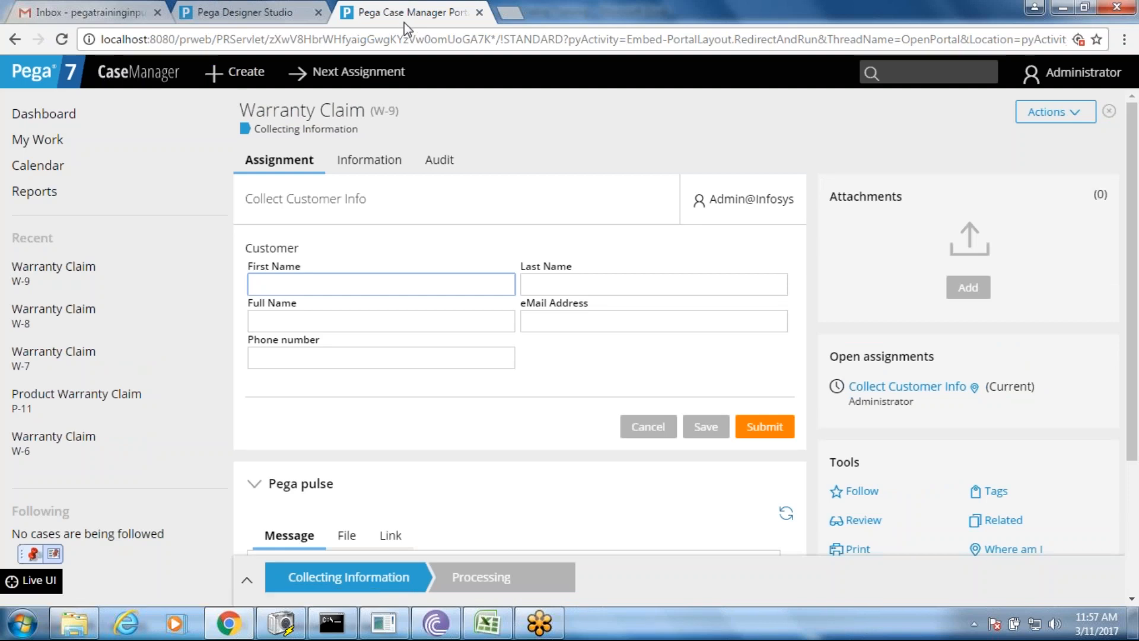
click(284, 14)
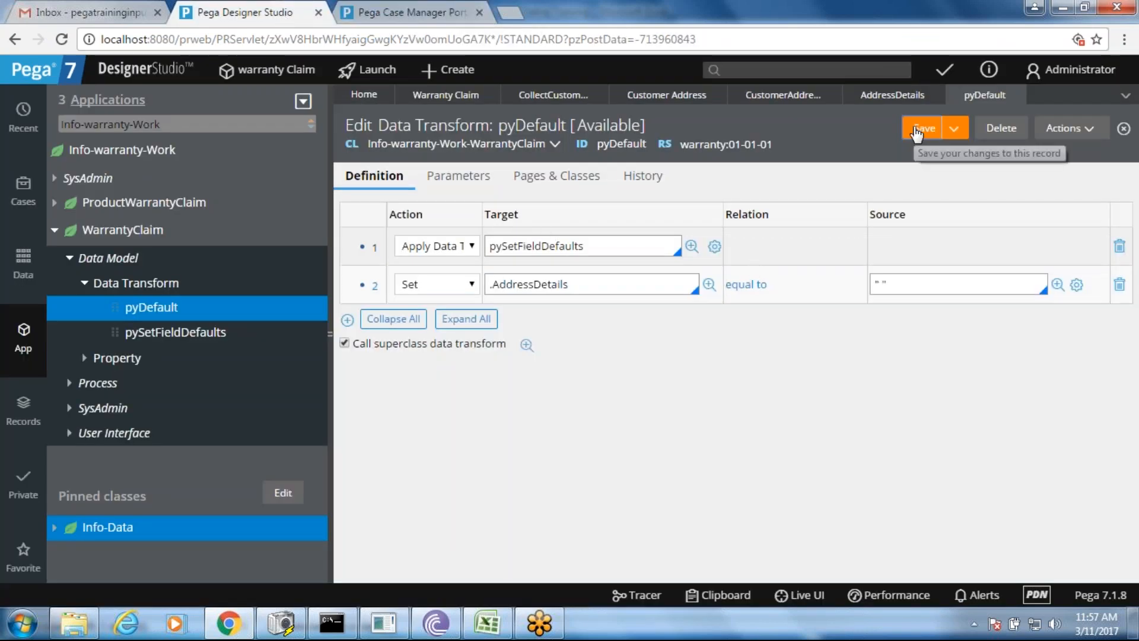
- Retarget step 2 to .AddressDetails.pyLabel and save pyDefault
click(591, 288)
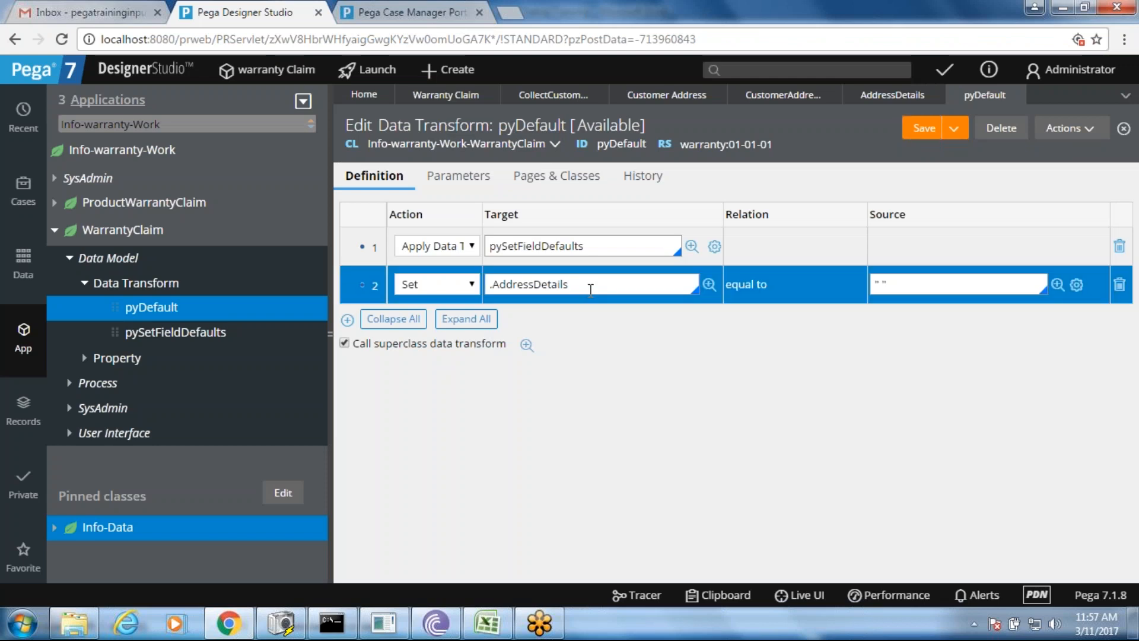
text(.pyla)
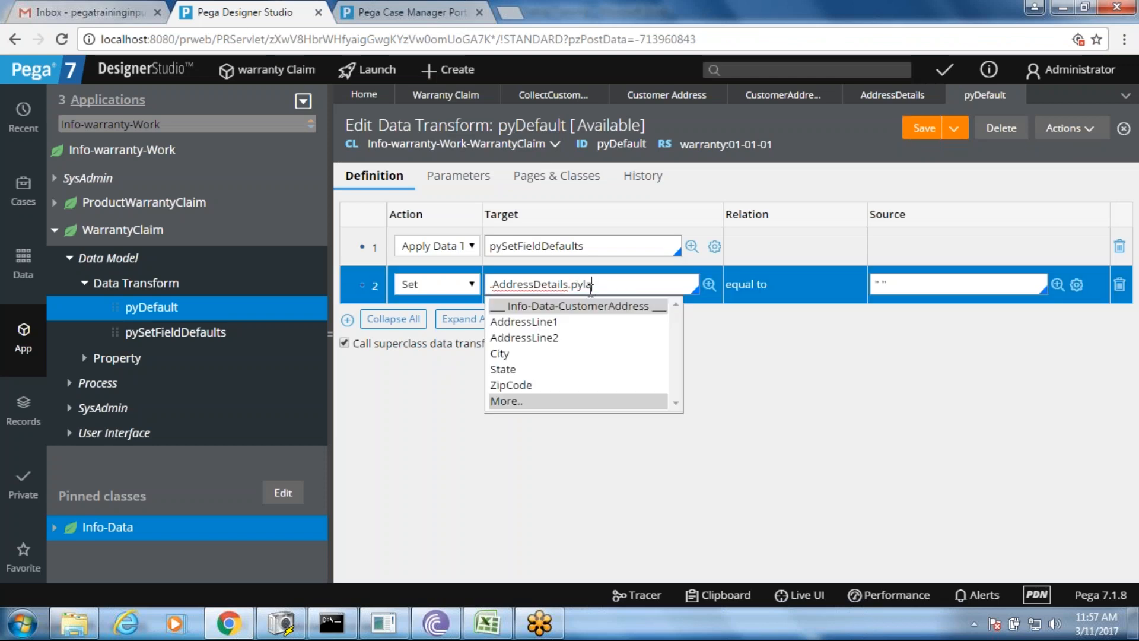
key(Down)
key(Down)
key(Down)
key(Down)
key(Down)
key(Down)
key(Return)
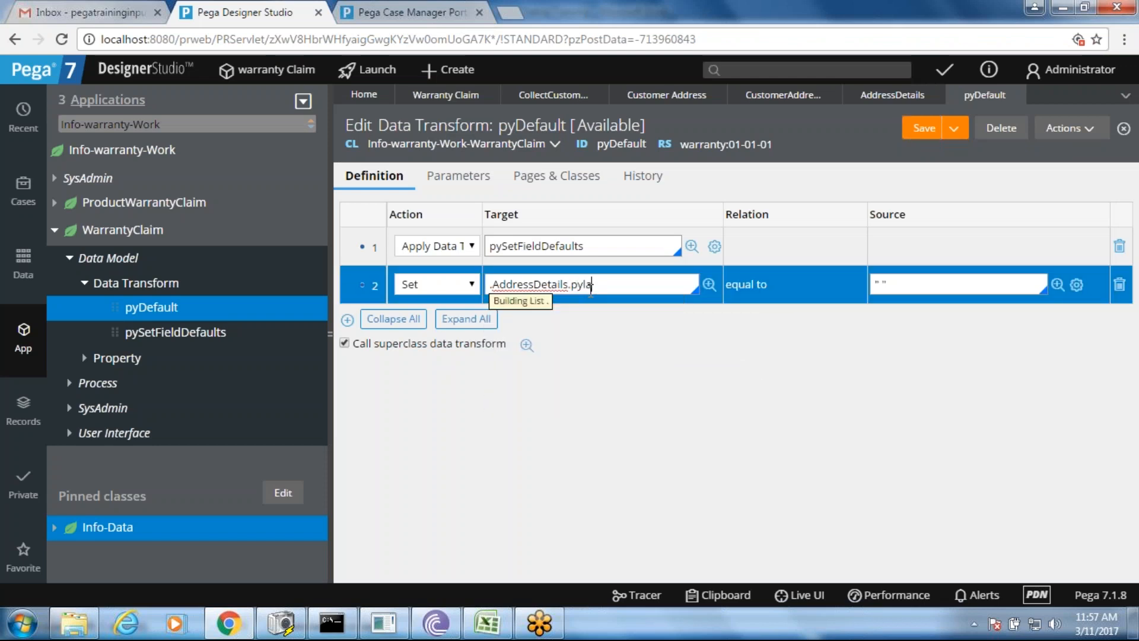
key(Return)
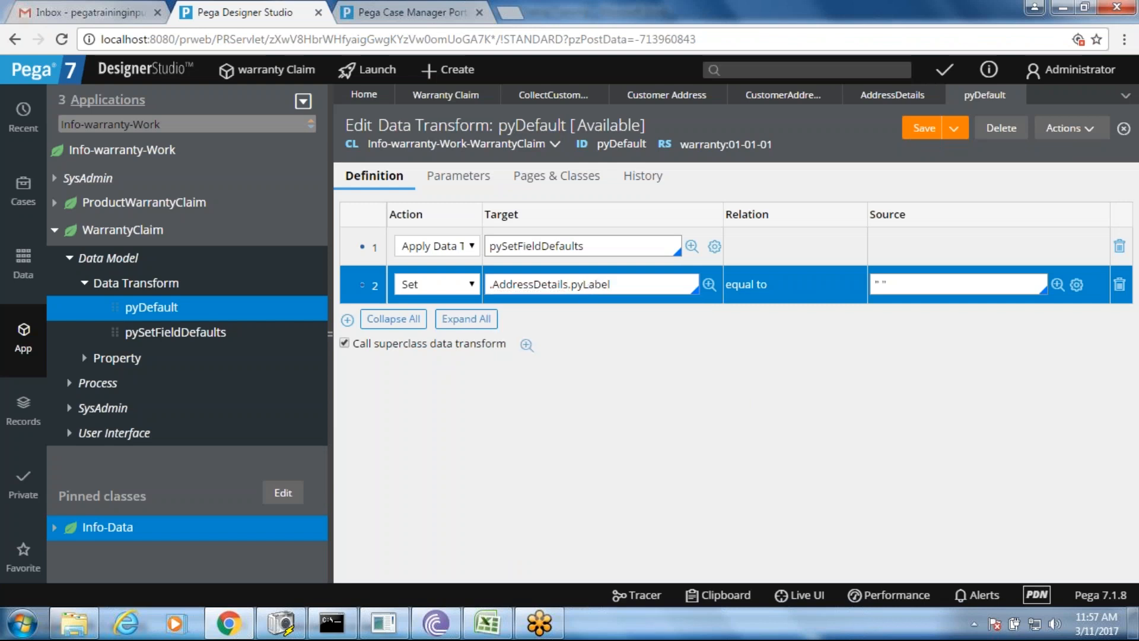
click(924, 130)
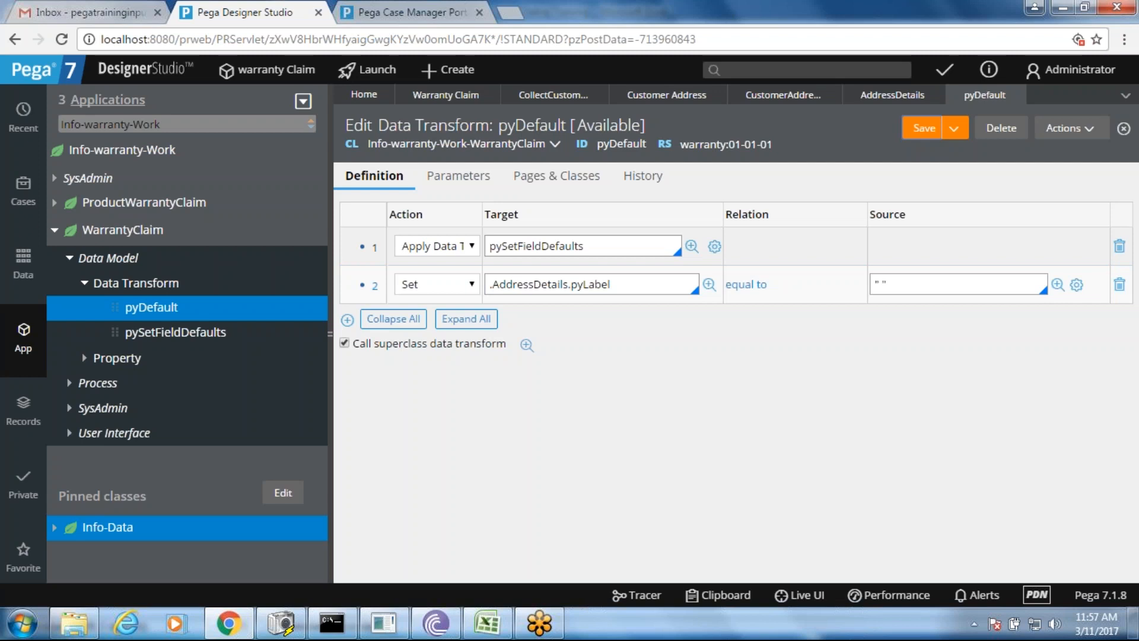
click(616, 285)
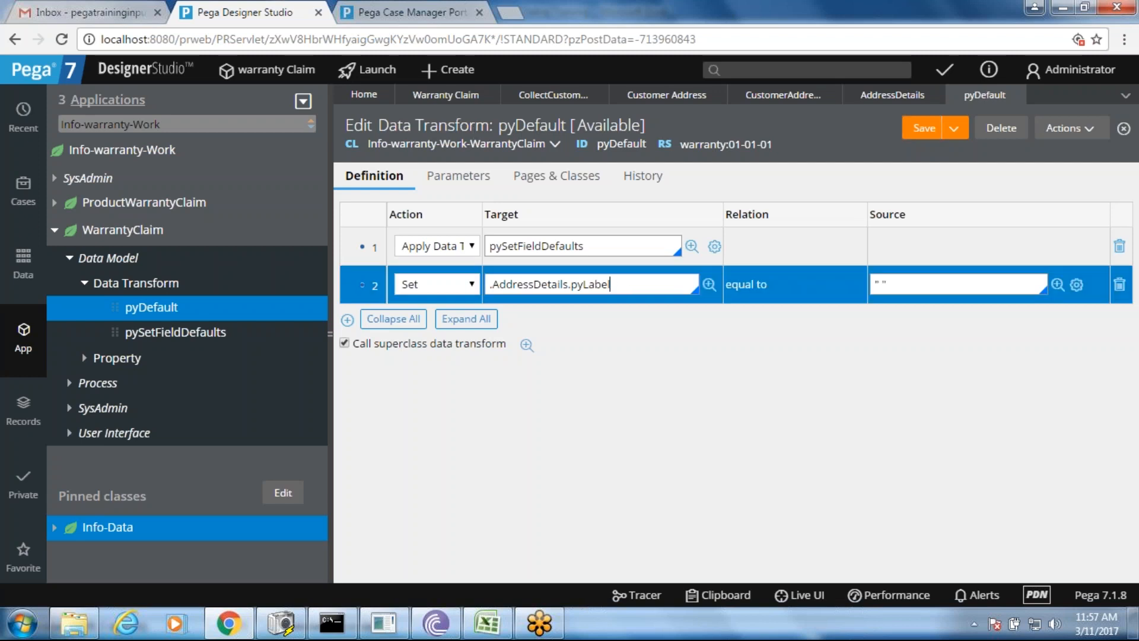
- Create a new Warranty Claim case (W-10) in Case Manager
click(403, 16)
click(235, 72)
click(248, 111)
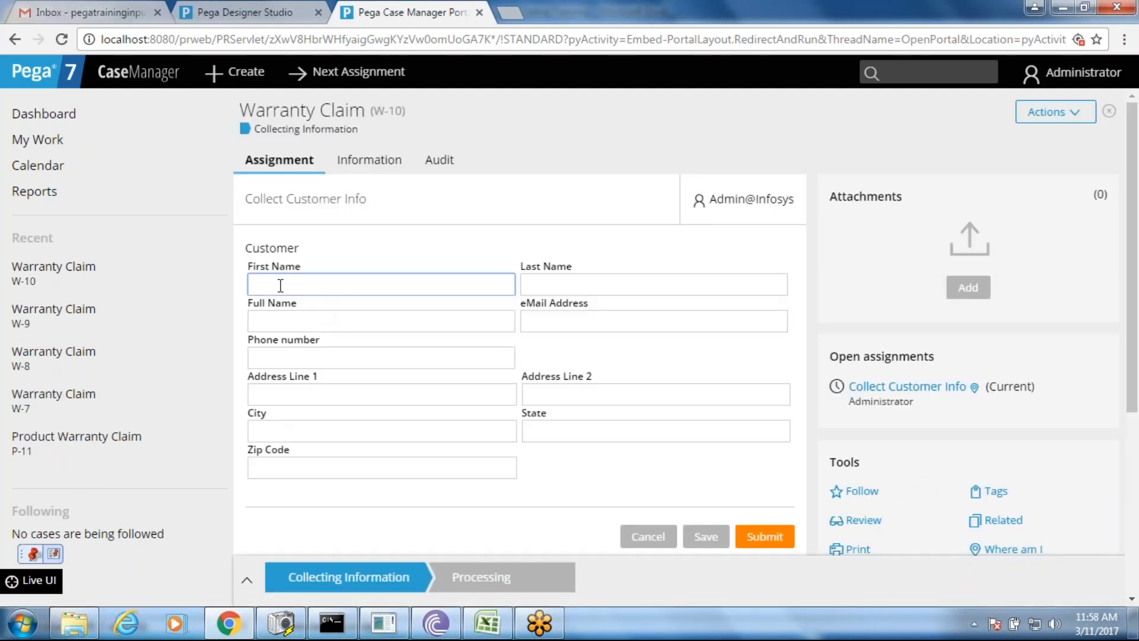
- Check W-10's Full Name, Phone, City, Zip Code, Address Line 2 and State fields
click(287, 320)
click(291, 351)
click(307, 436)
click(347, 462)
click(603, 394)
click(572, 429)
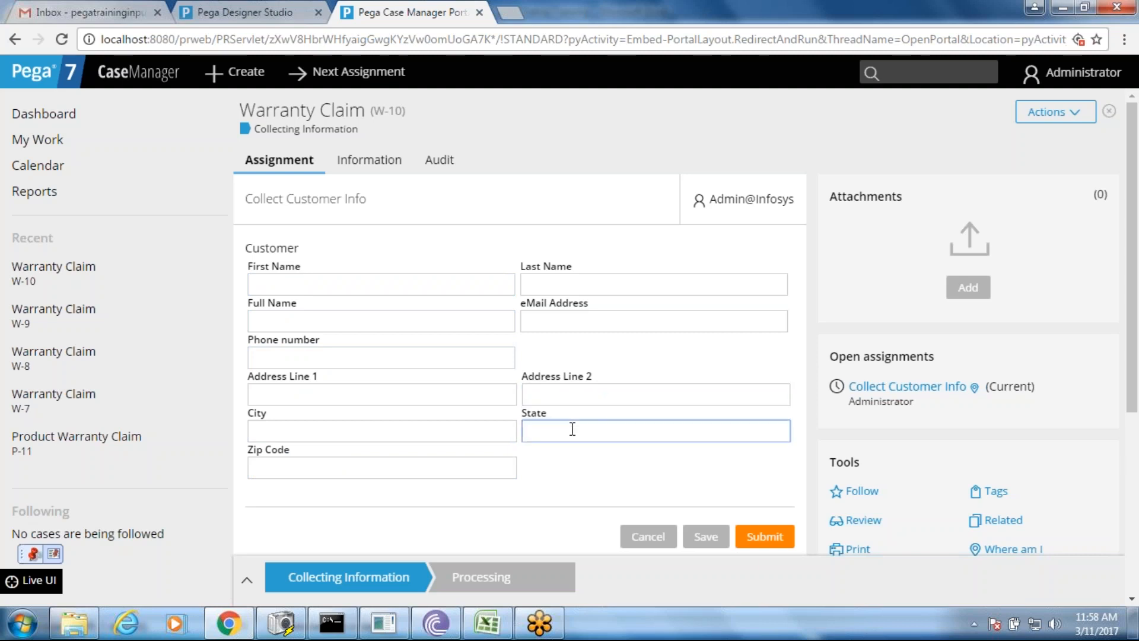
- Review the Info-Data and Info-warranty-Work notes in Excel, then return to pyDefault
click(487, 623)
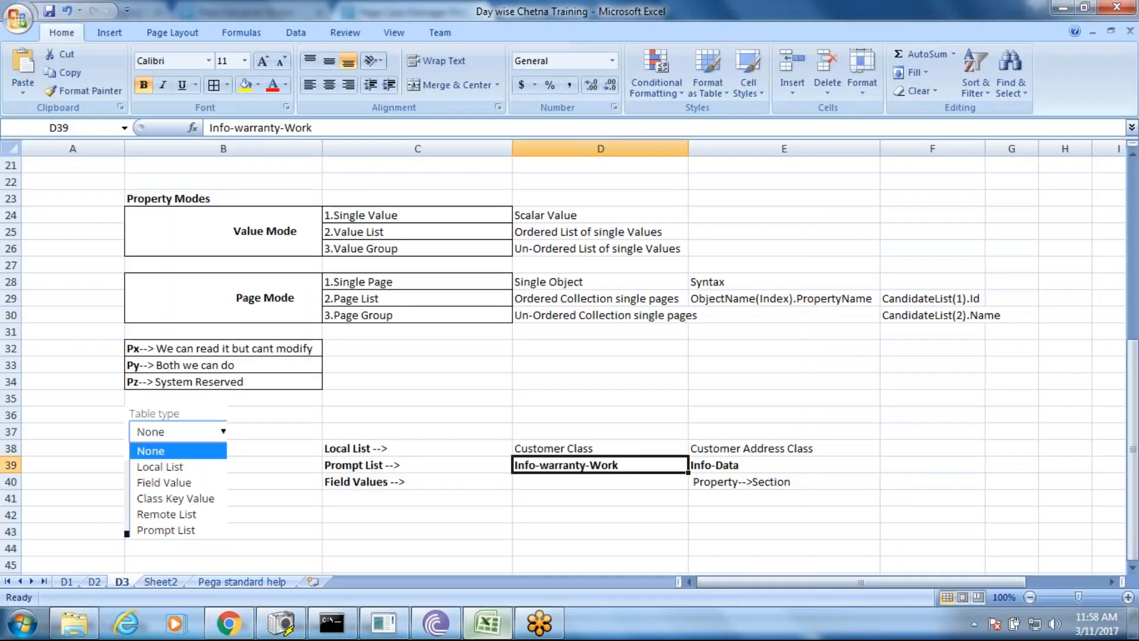
click(701, 468)
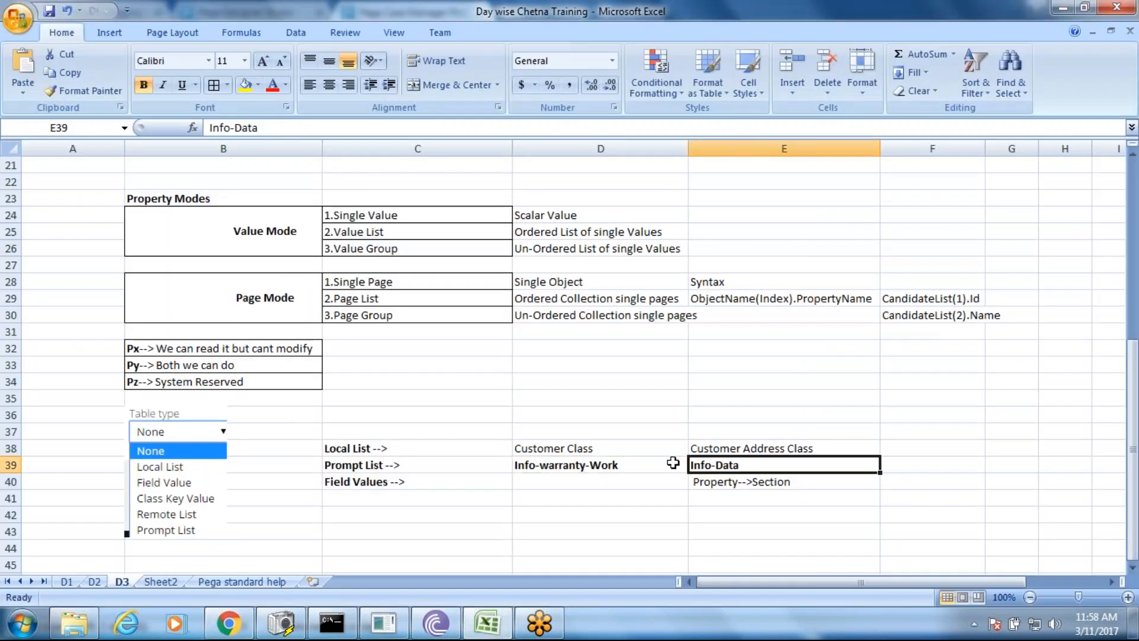
click(587, 472)
key(alt+Tab)
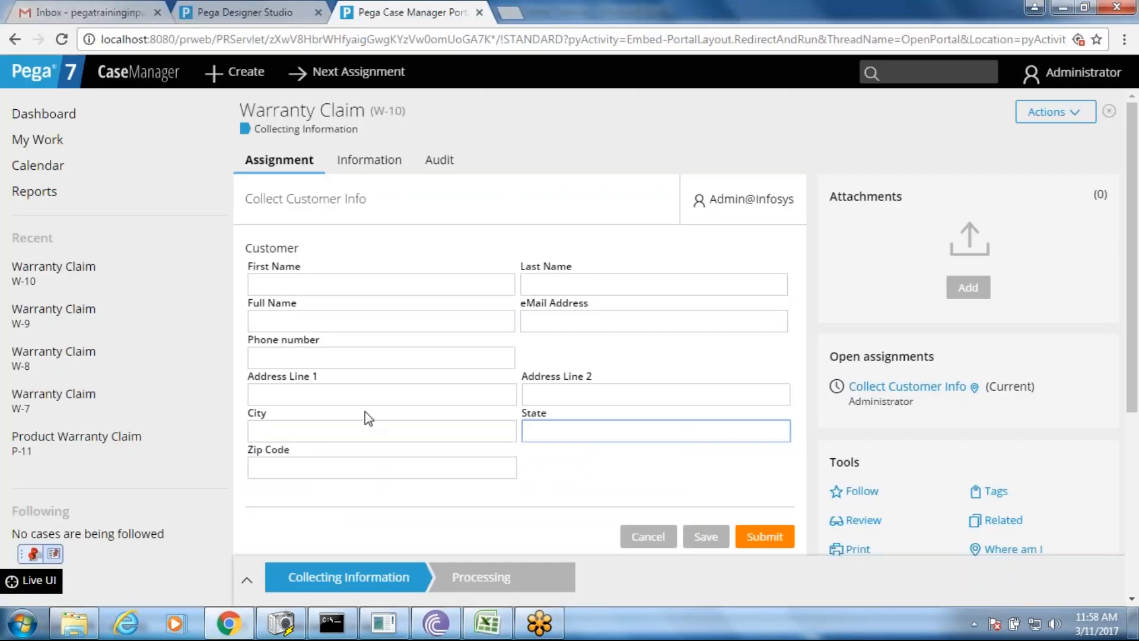
click(242, 14)
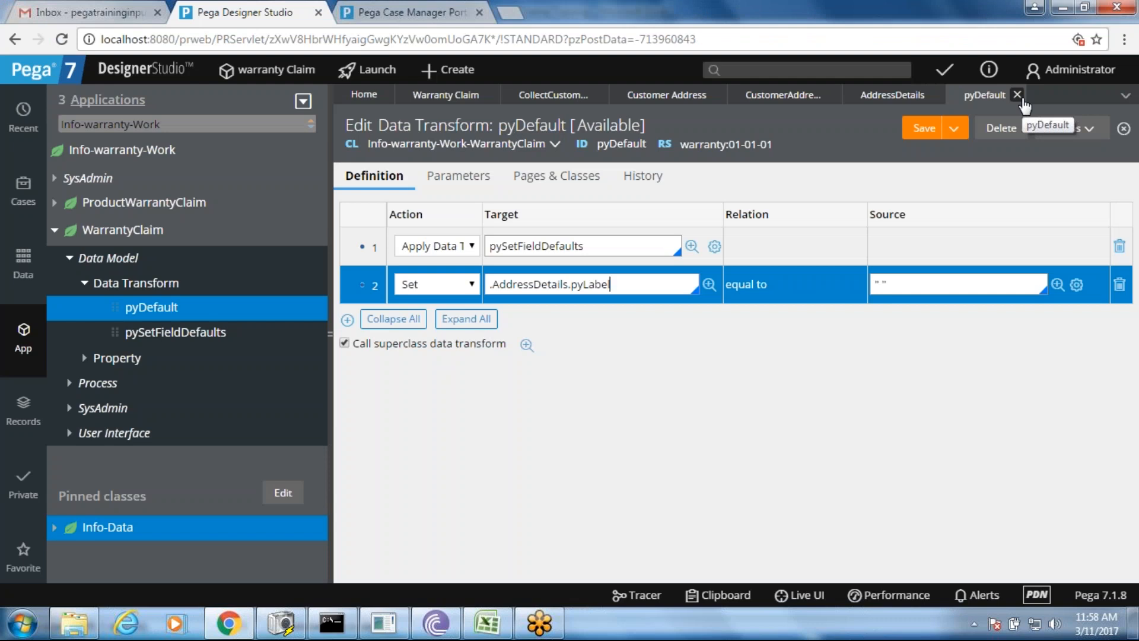
- Close pyDefault and enable a header titled 'Customer Address' on the Customer Address Section layout
click(1018, 95)
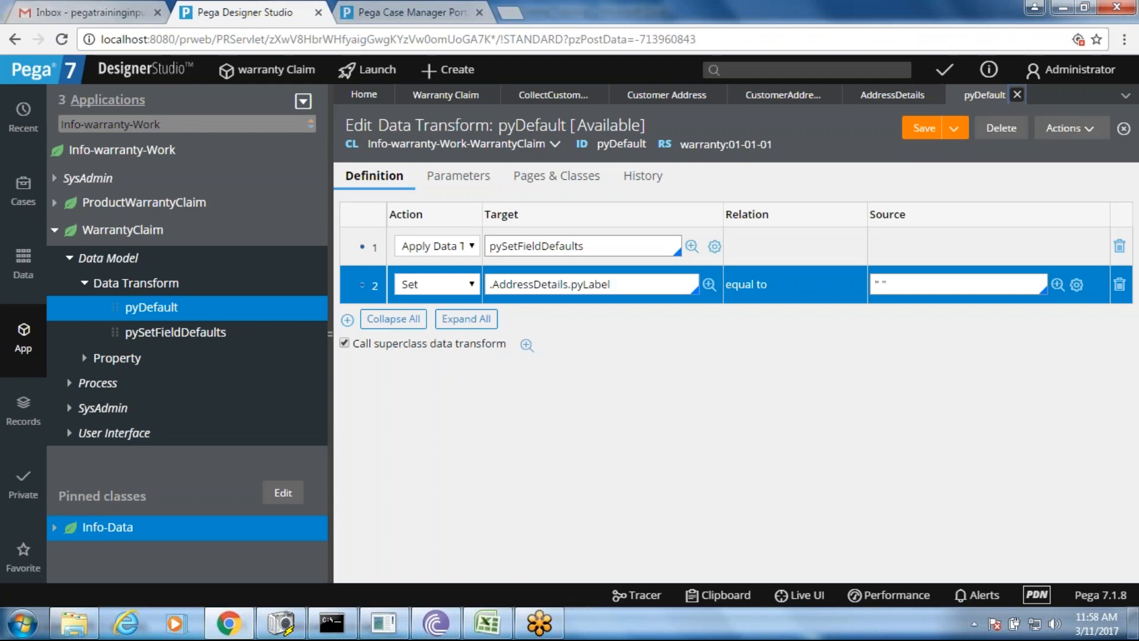
click(783, 95)
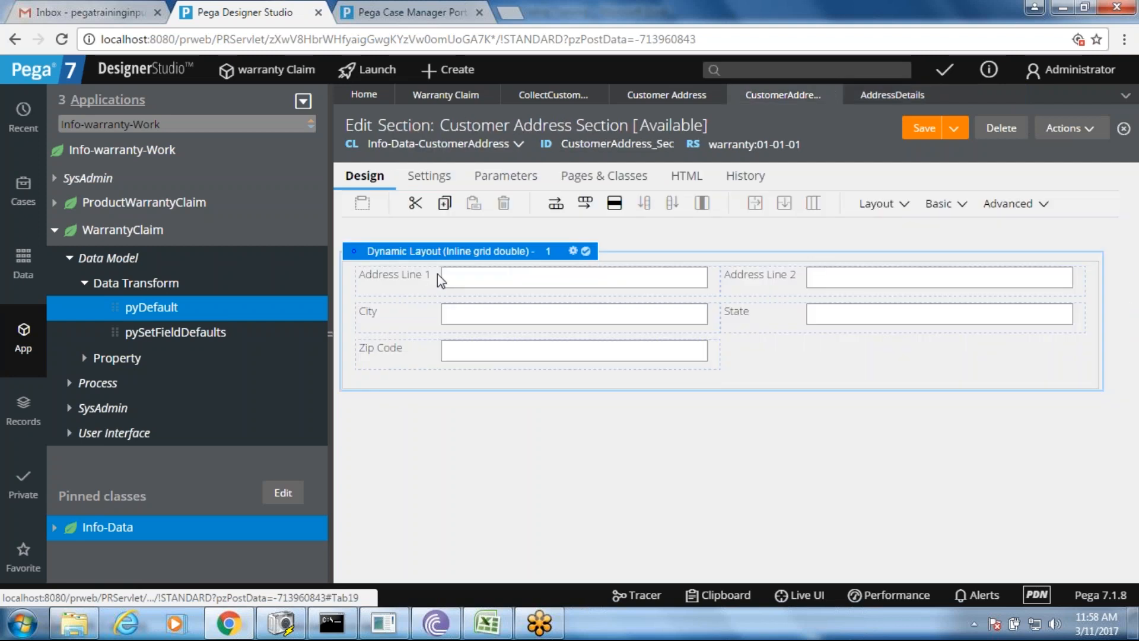
click(573, 252)
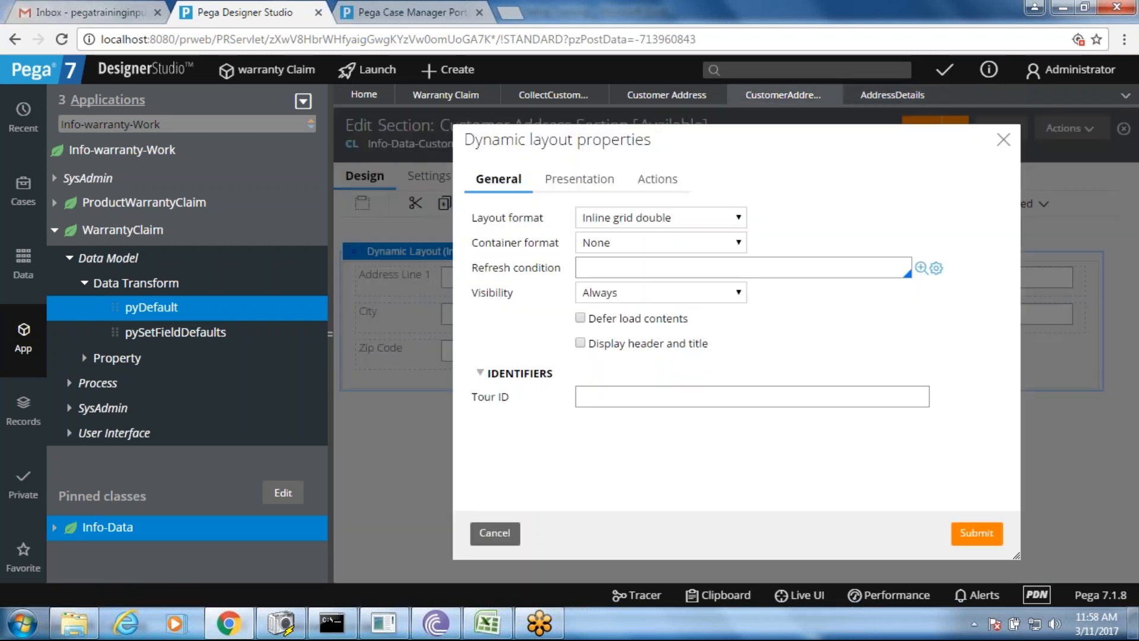
click(623, 245)
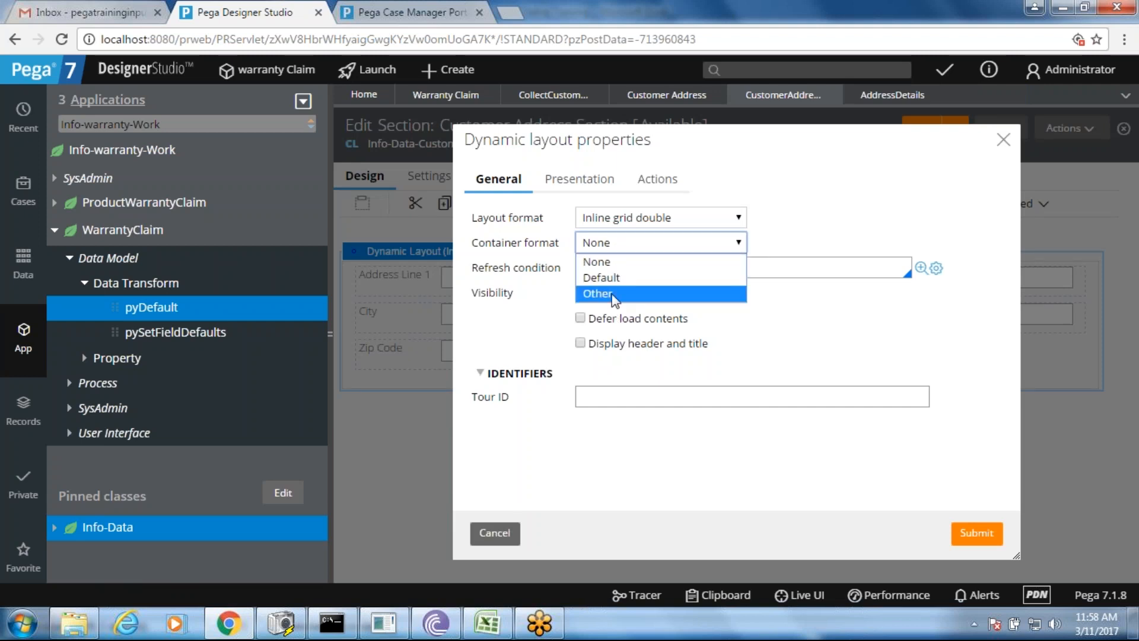
click(581, 343)
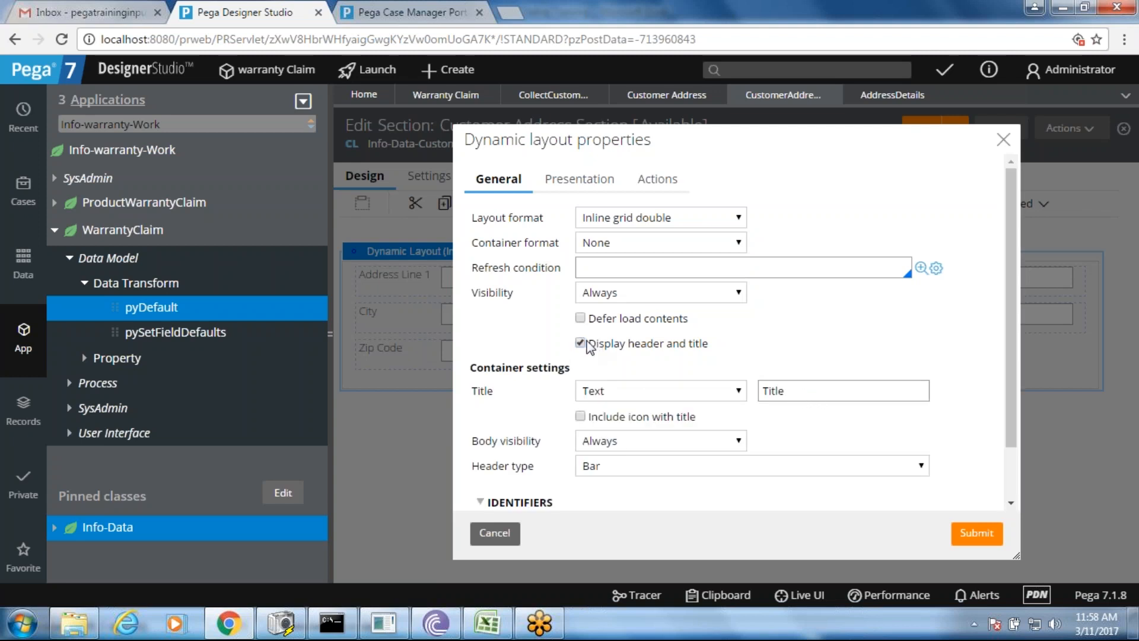
drag(791, 394, 743, 400)
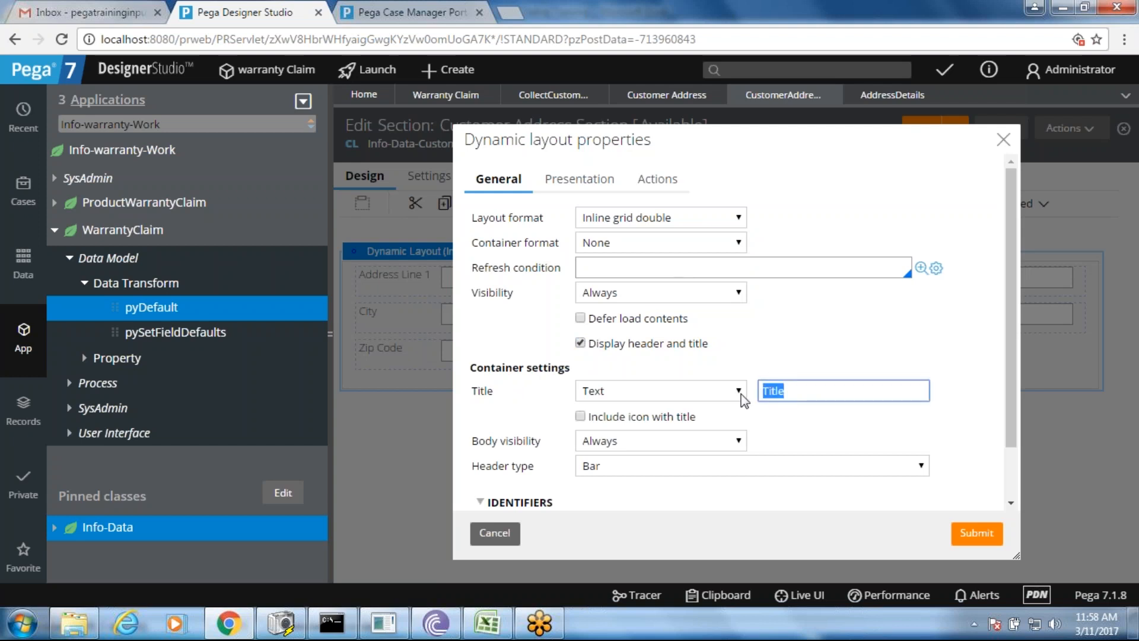
text(Customer Address)
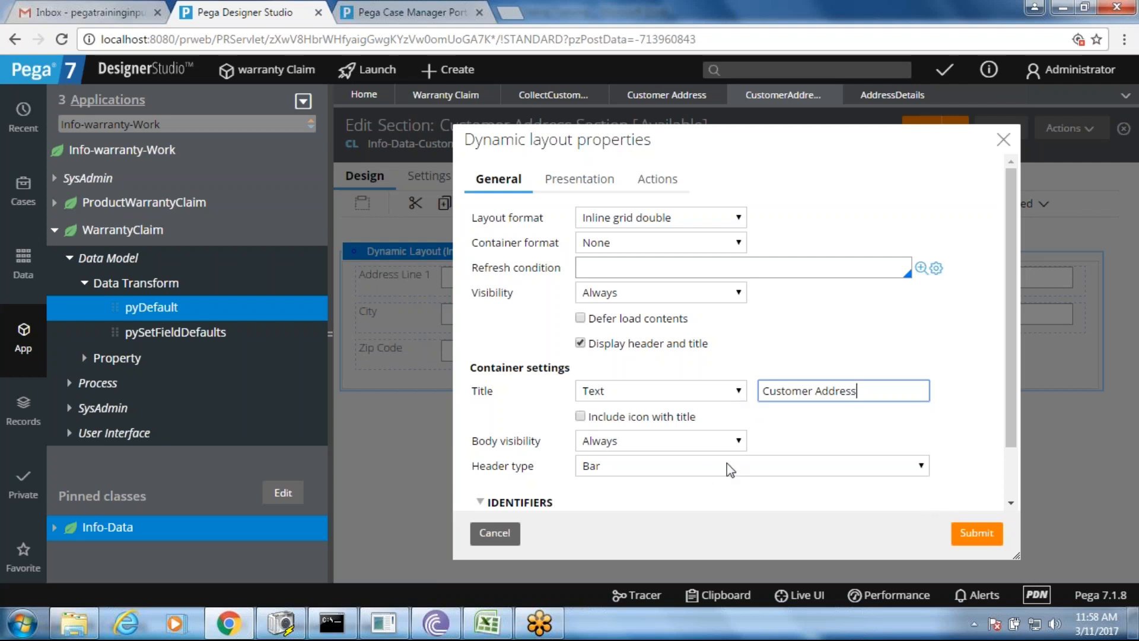
click(958, 534)
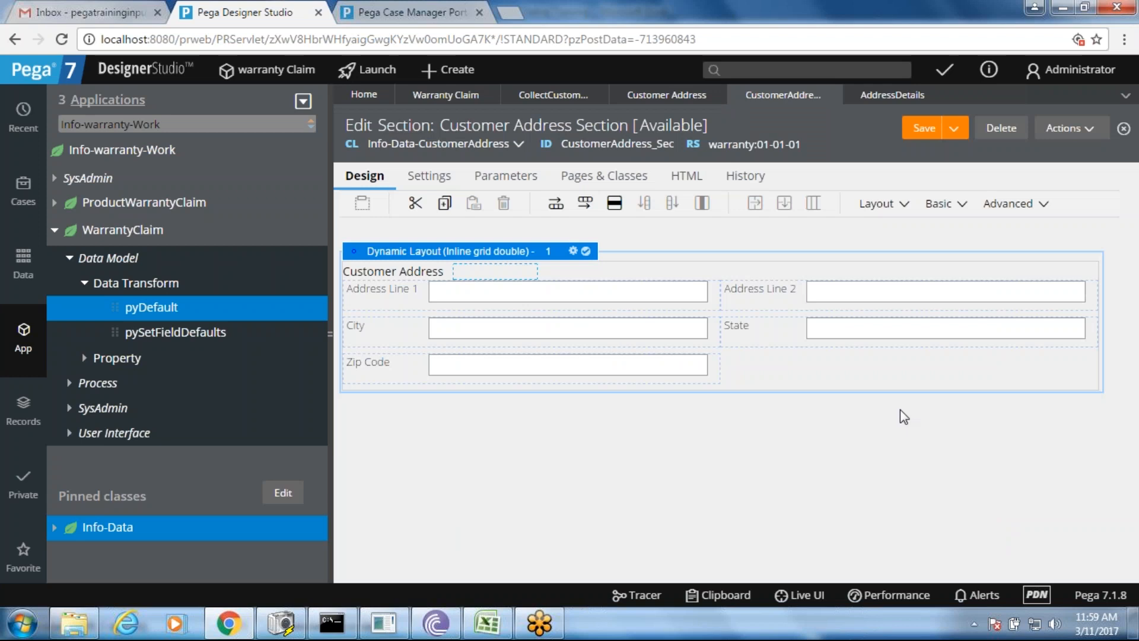
- Save the section and reload W-10 in Case Manager to verify the Customer Address heading
click(923, 126)
click(409, 8)
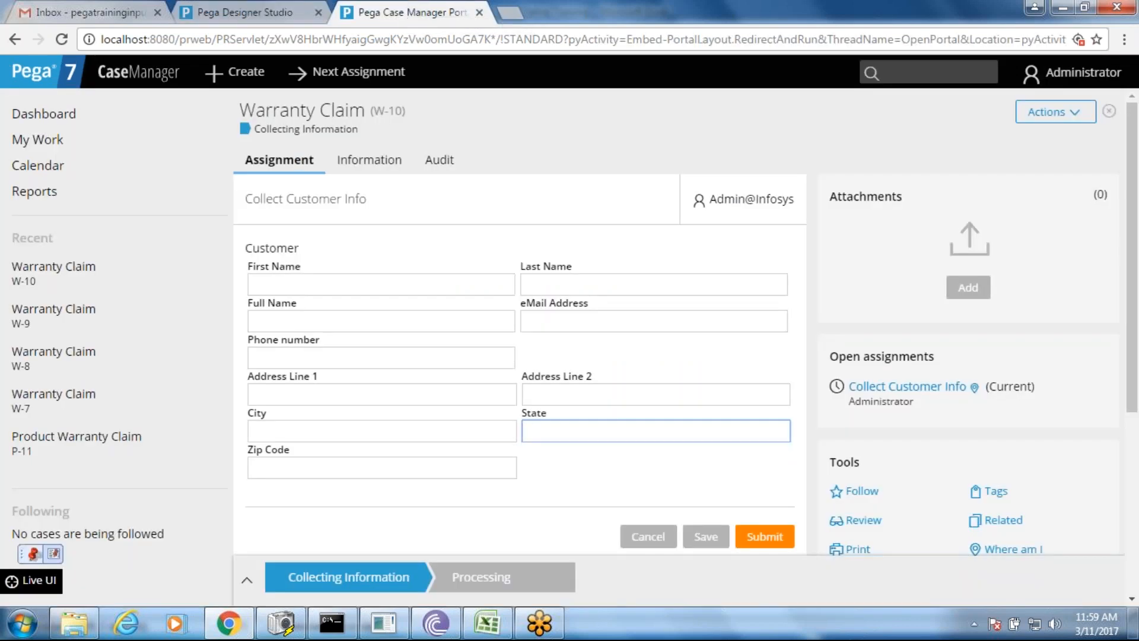
right_click(449, 250)
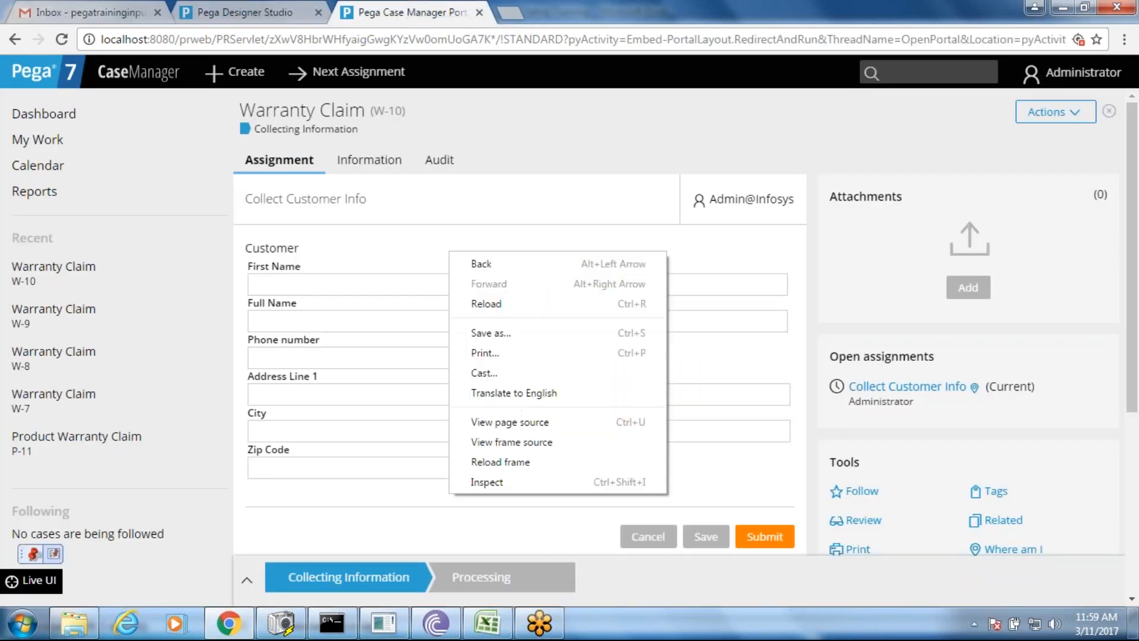
click(495, 308)
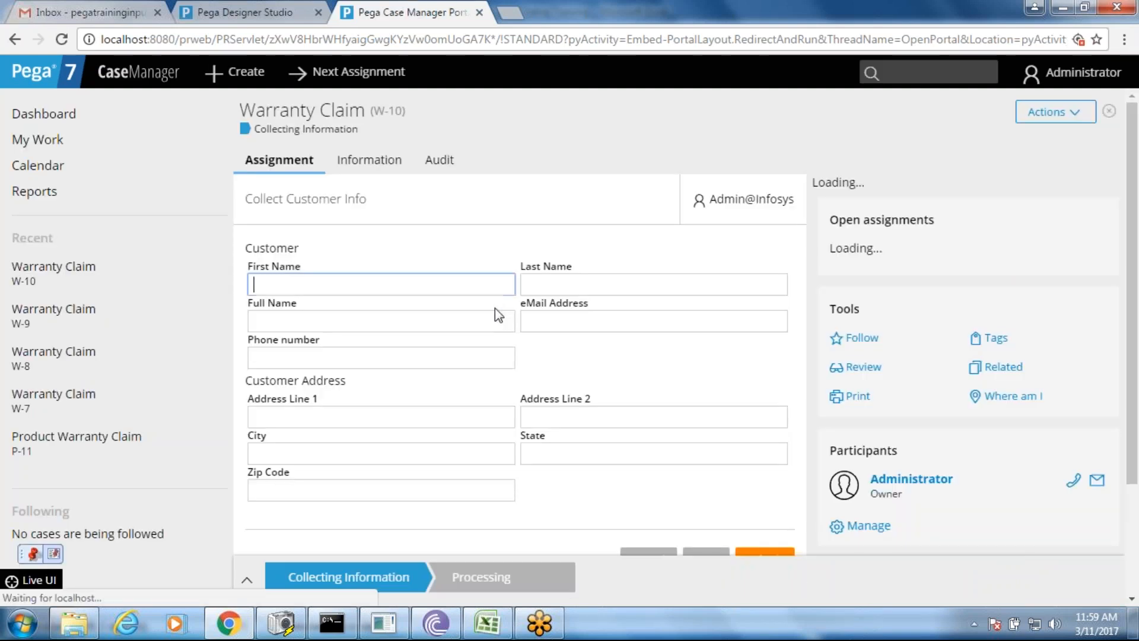
drag(349, 383, 247, 390)
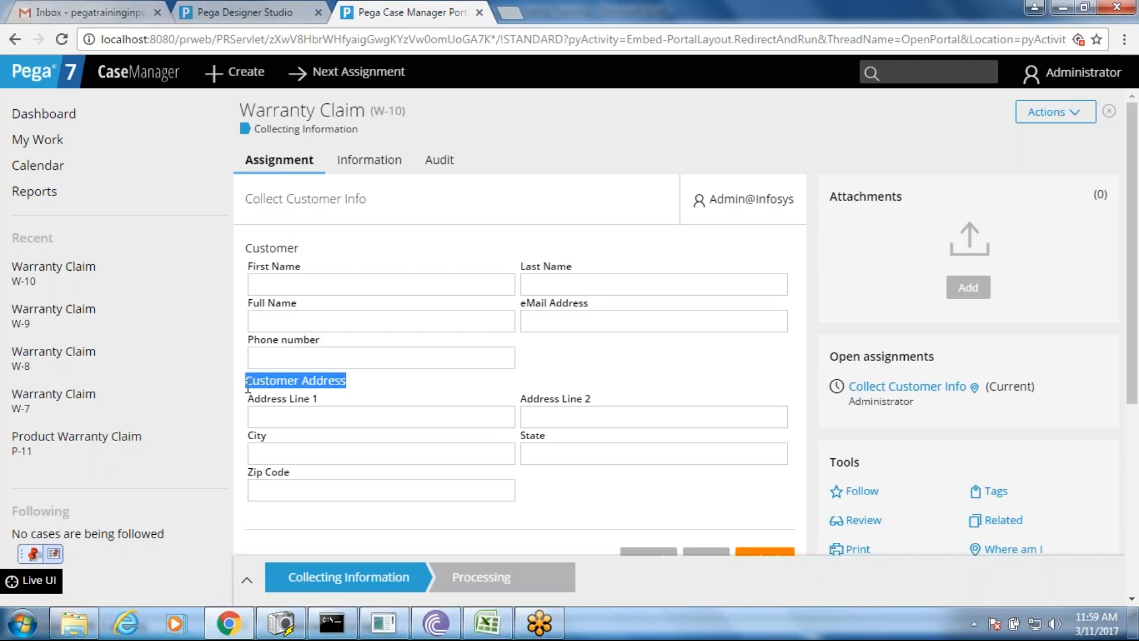
double_click(292, 250)
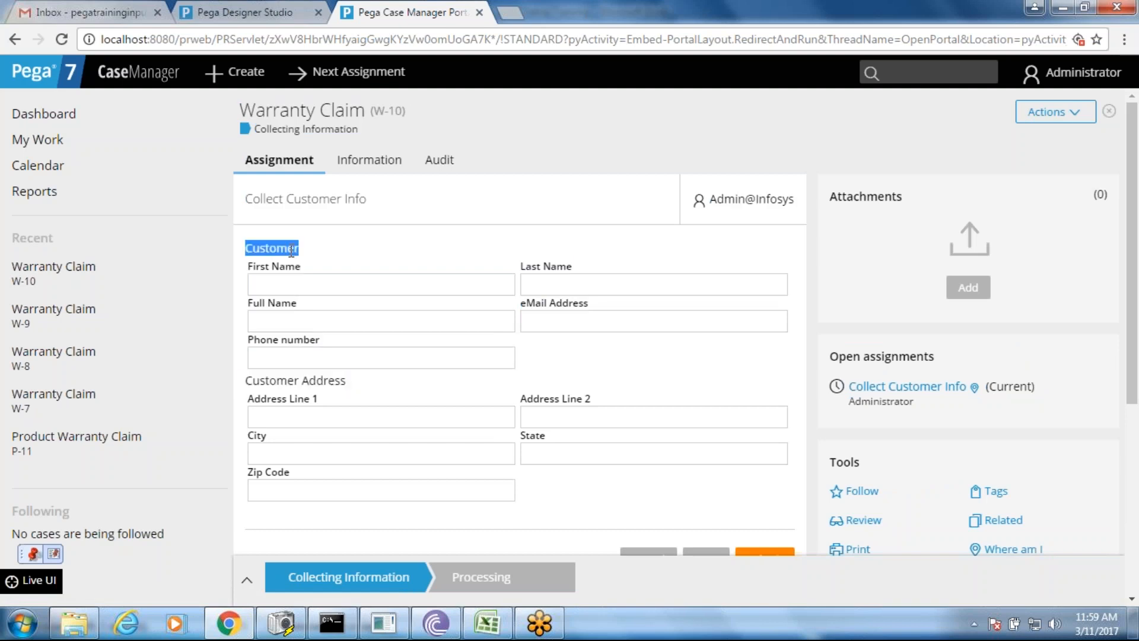
click(264, 11)
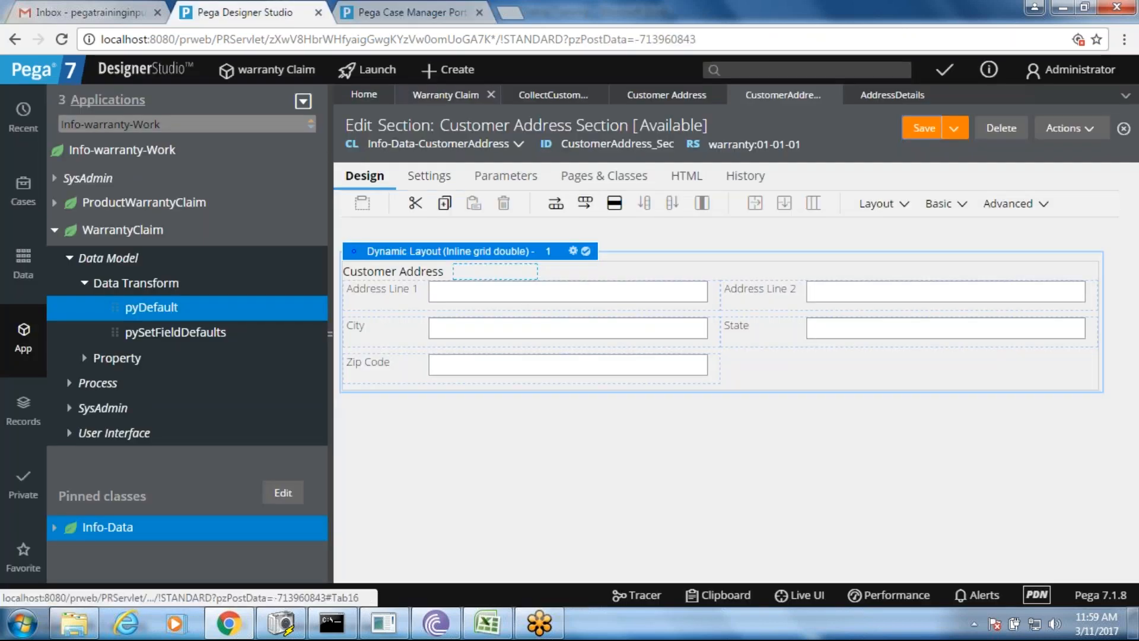
- Change the Collect Customer Information layout title from 'Customer' to 'Customer Info'
click(553, 95)
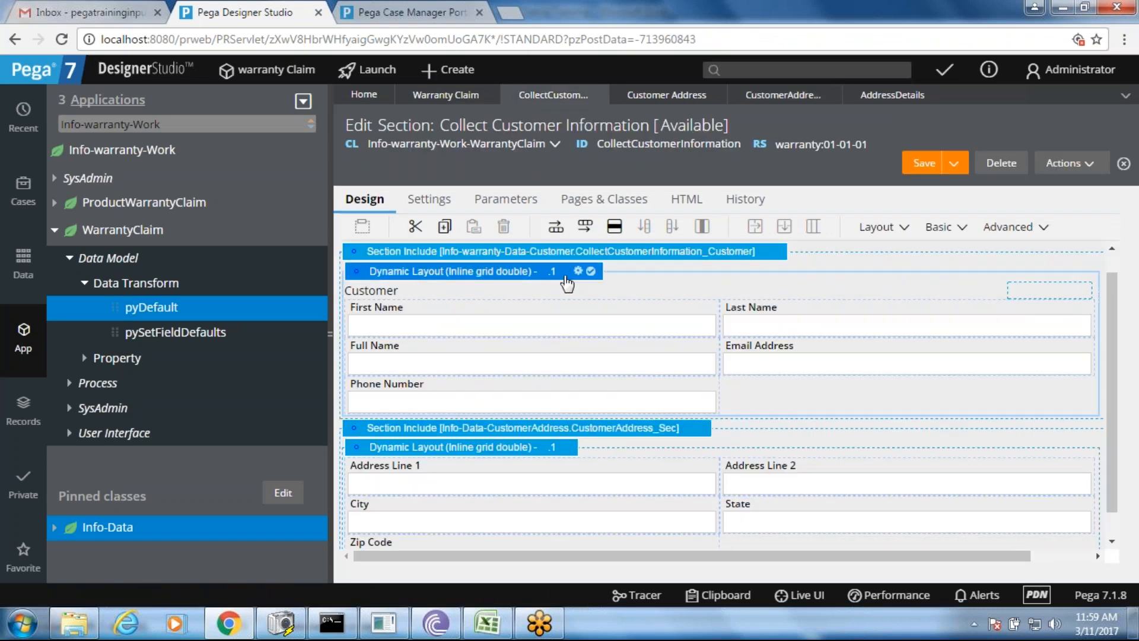
click(577, 271)
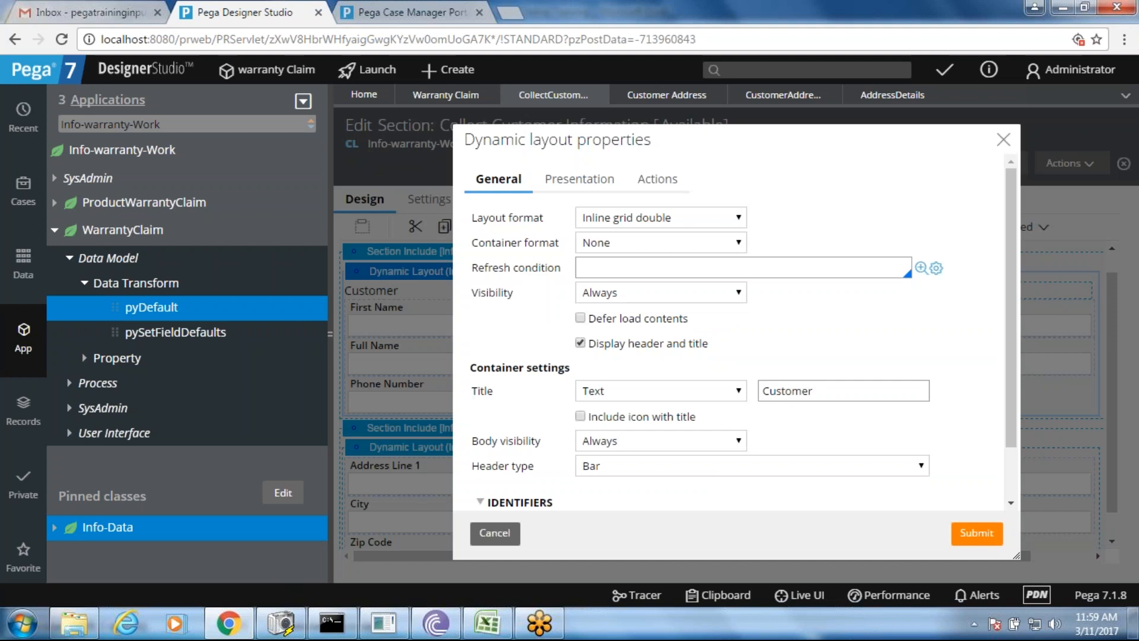
click(857, 390)
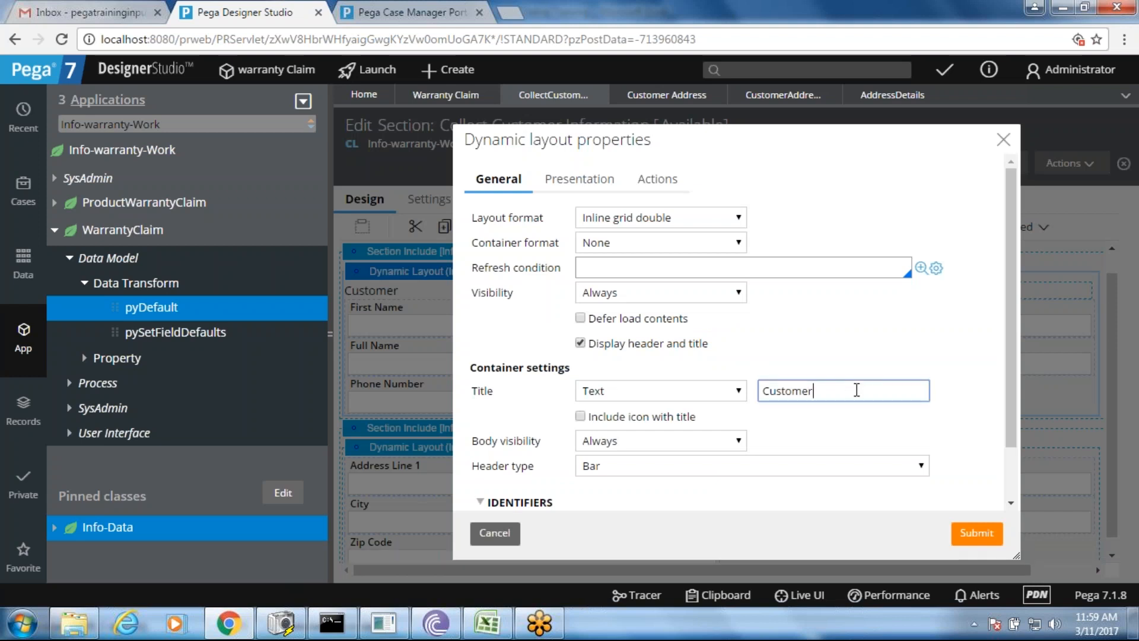
text(Info)
click(976, 532)
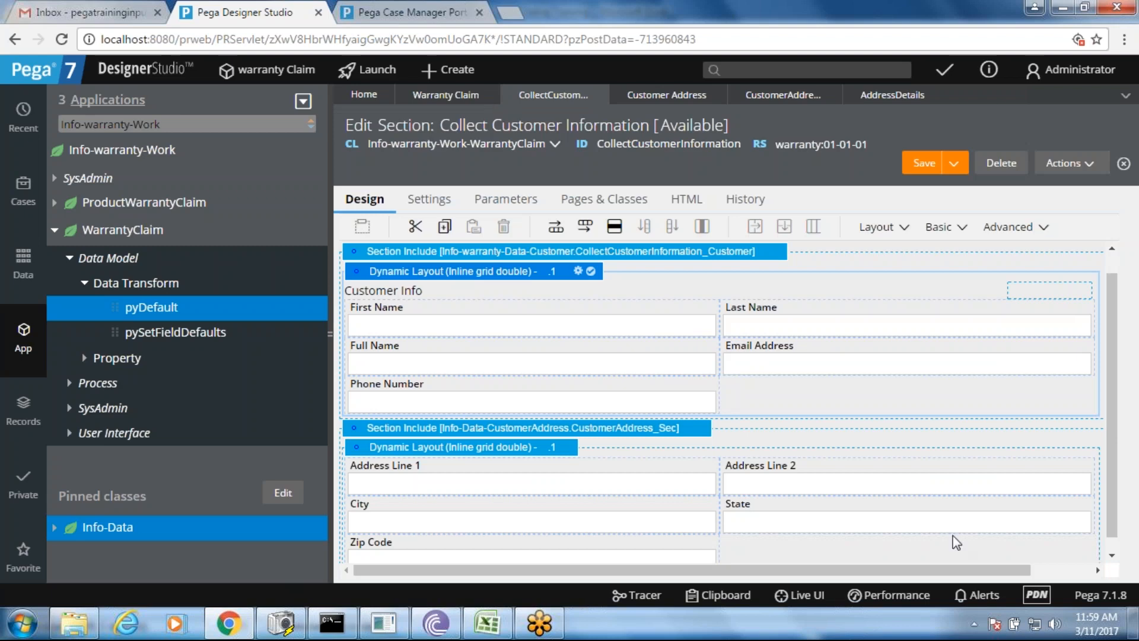
- Save the Collect Customer Information section and go back to Customer Address Section
click(923, 163)
click(895, 96)
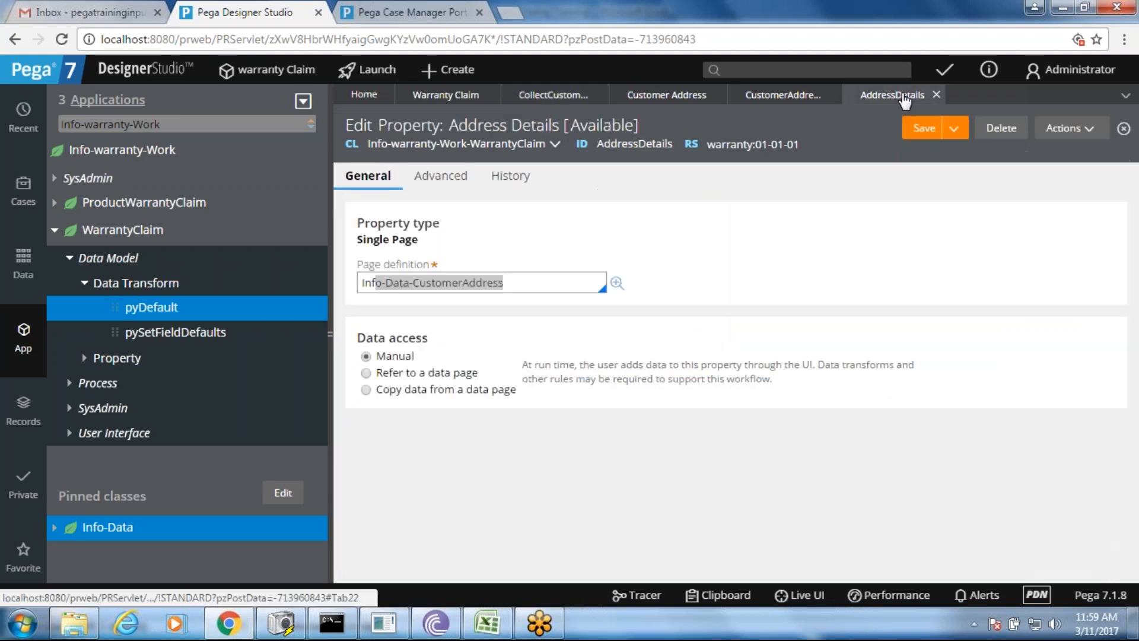
click(938, 96)
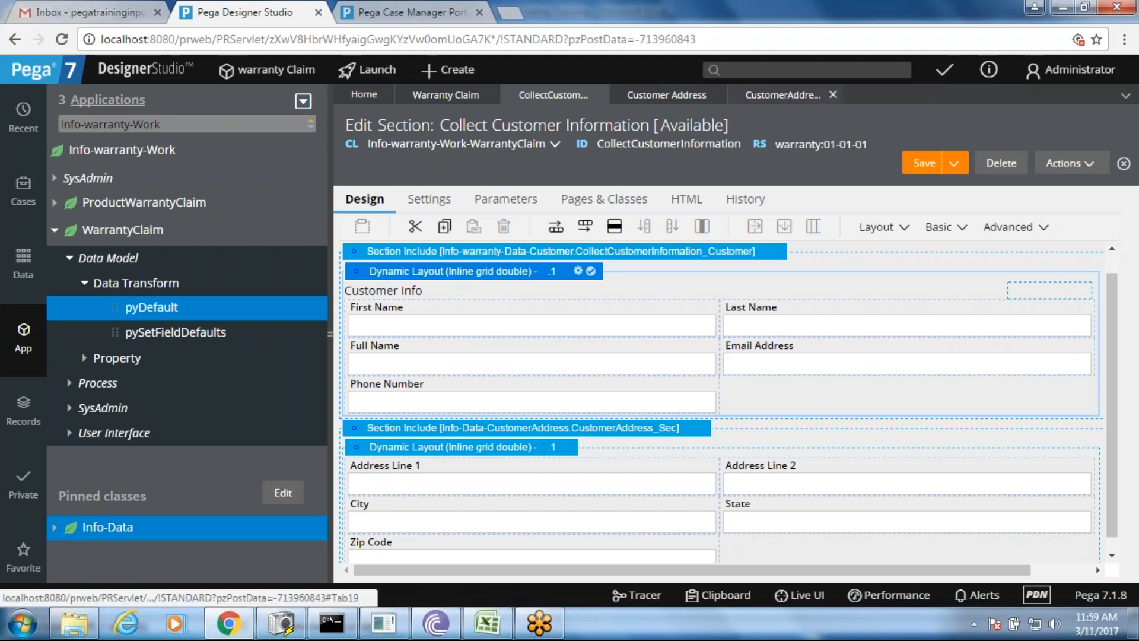
click(783, 95)
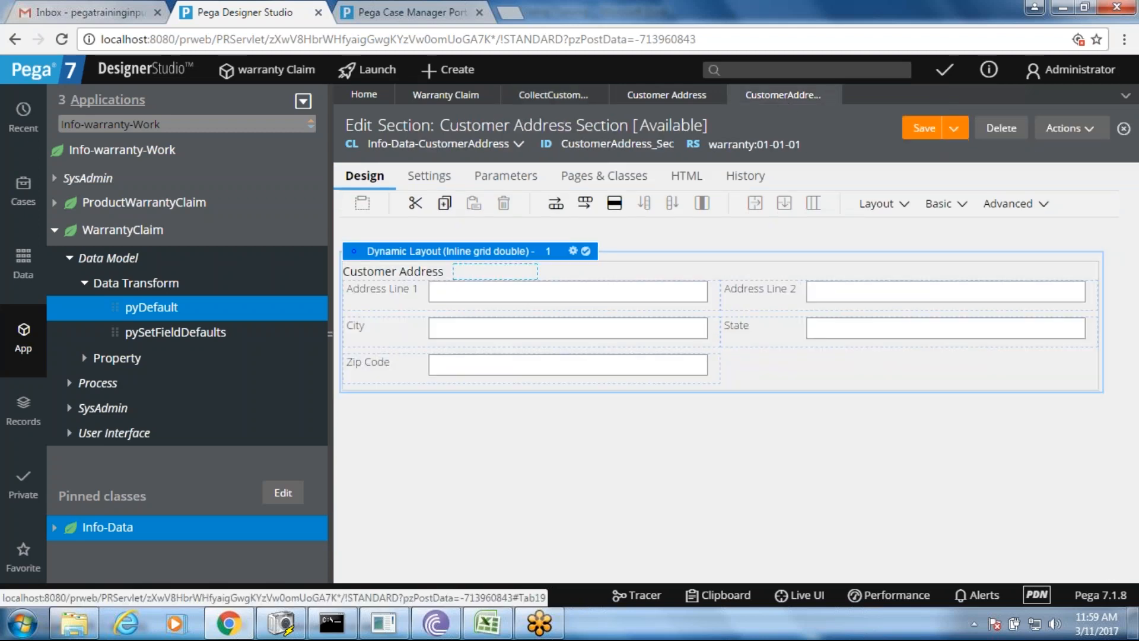
- Set the address layout header to Collapsible with Expanded on load turned off
click(573, 252)
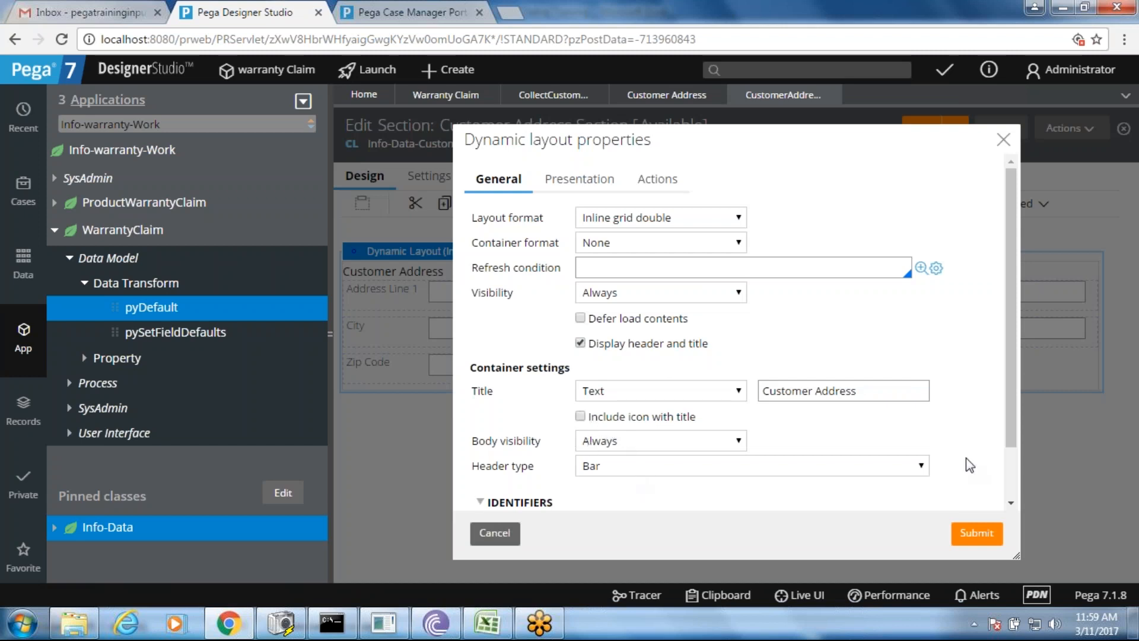
scroll(1016, 423, down, 2)
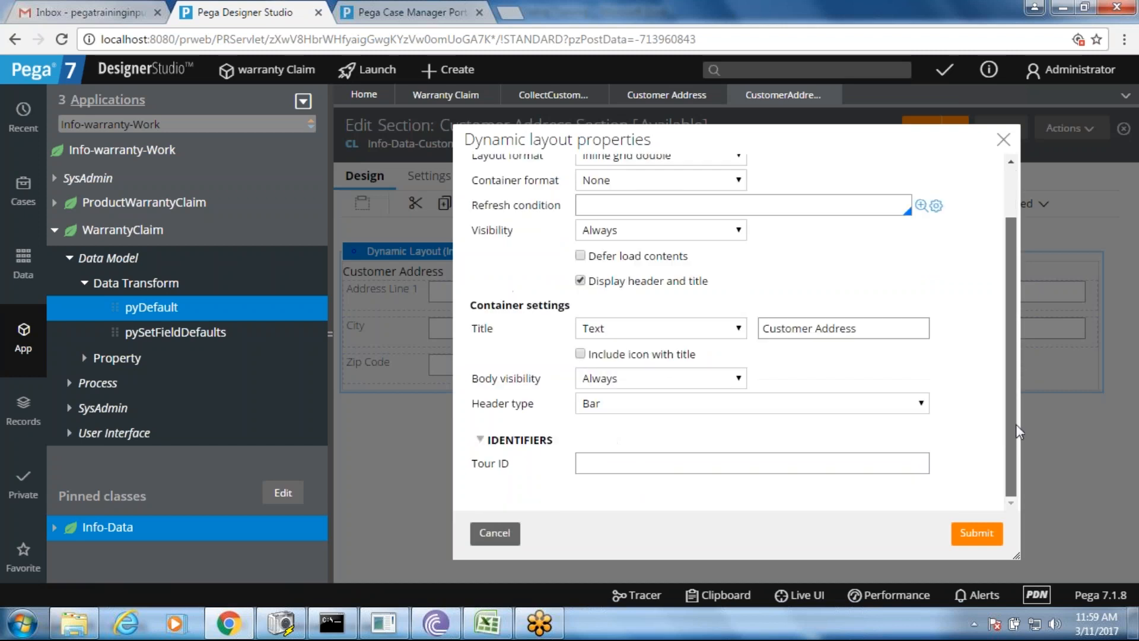
click(853, 405)
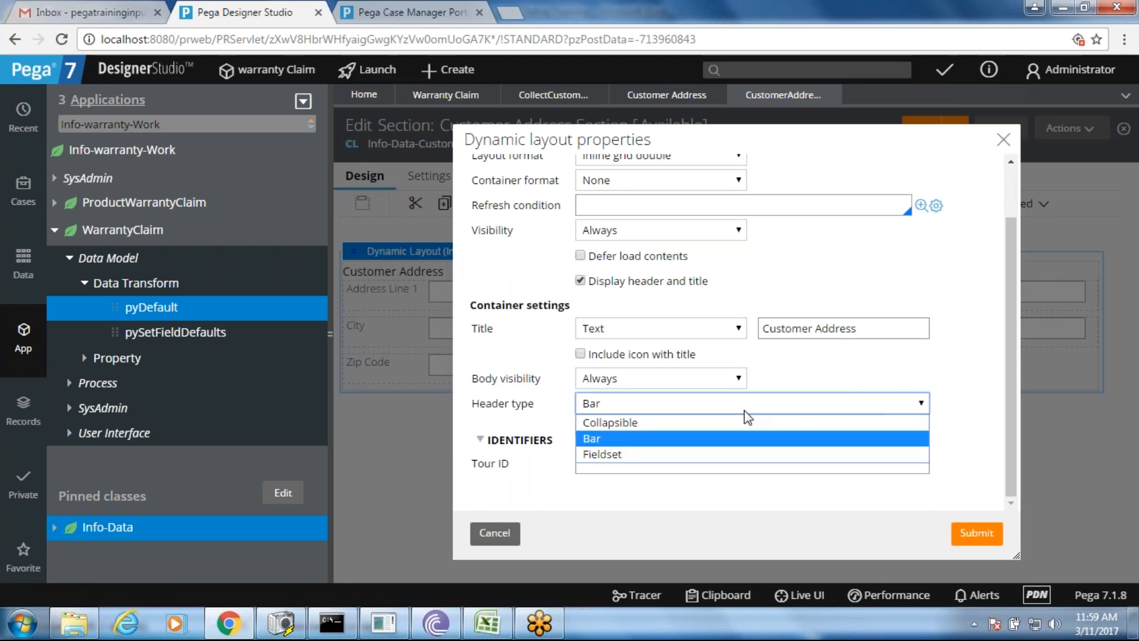
click(735, 426)
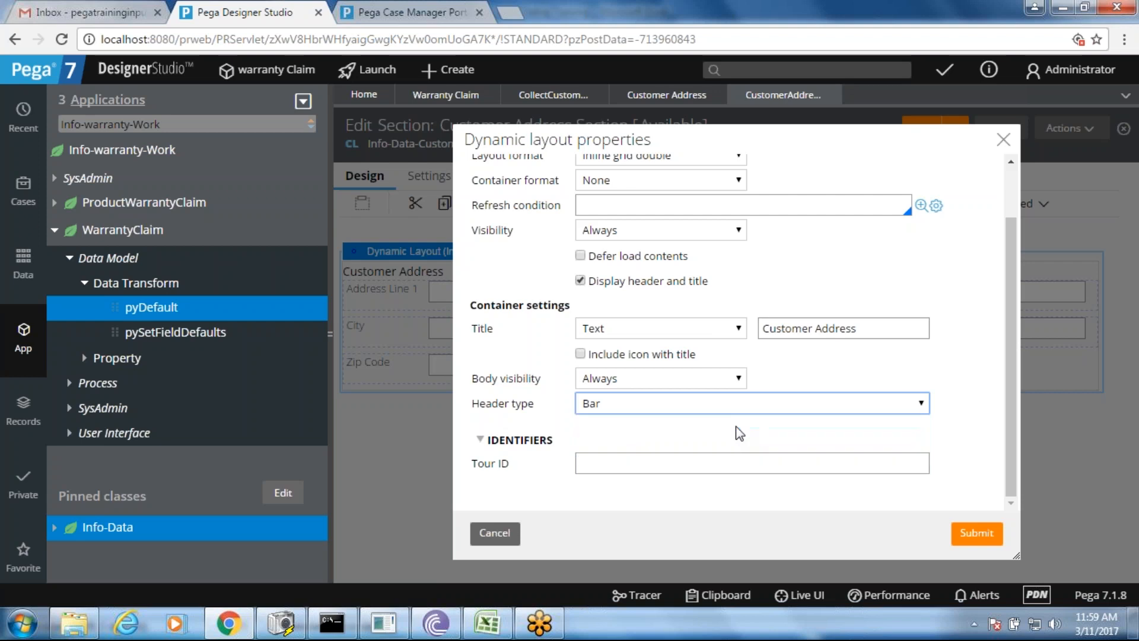
click(581, 454)
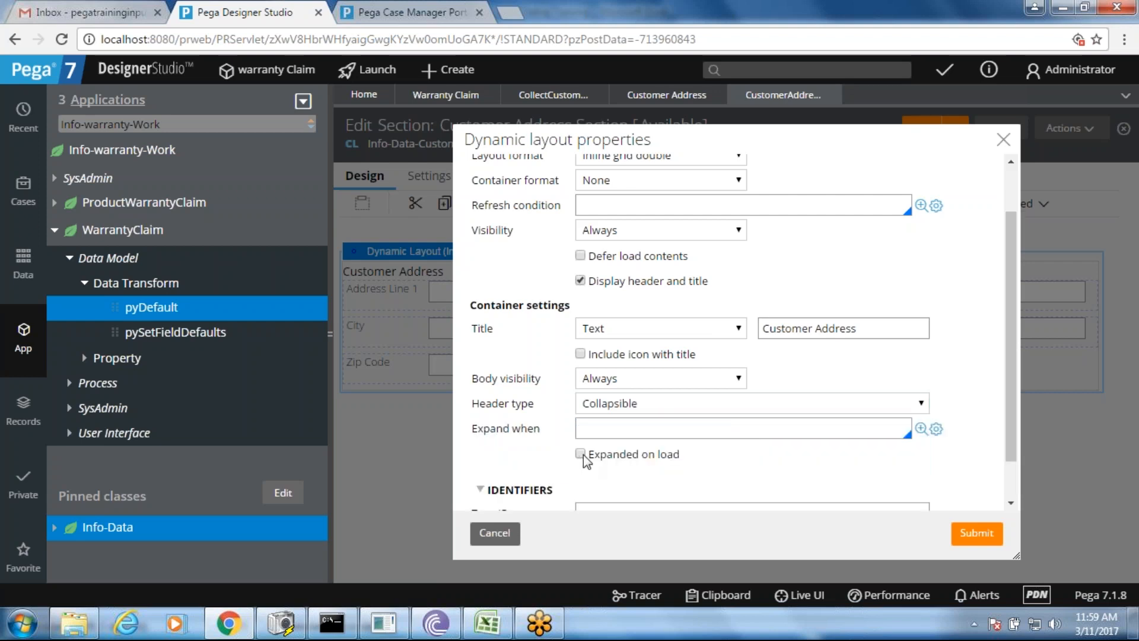
click(974, 536)
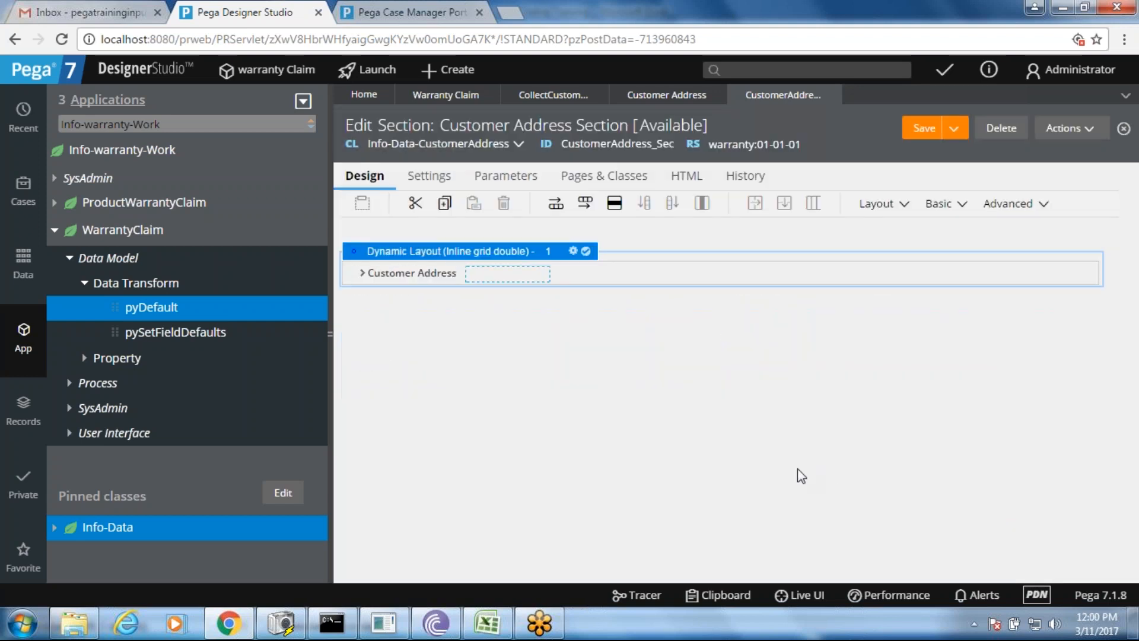
- Save the Customer Address Section and reopen Collect Customer Information
click(918, 130)
click(451, 96)
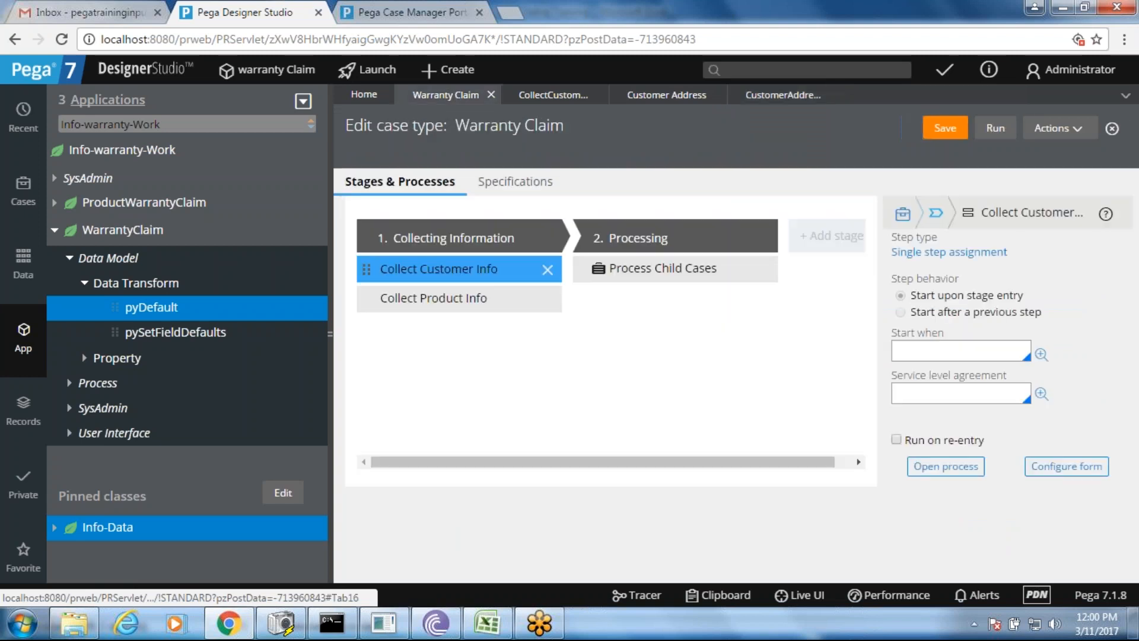
click(544, 95)
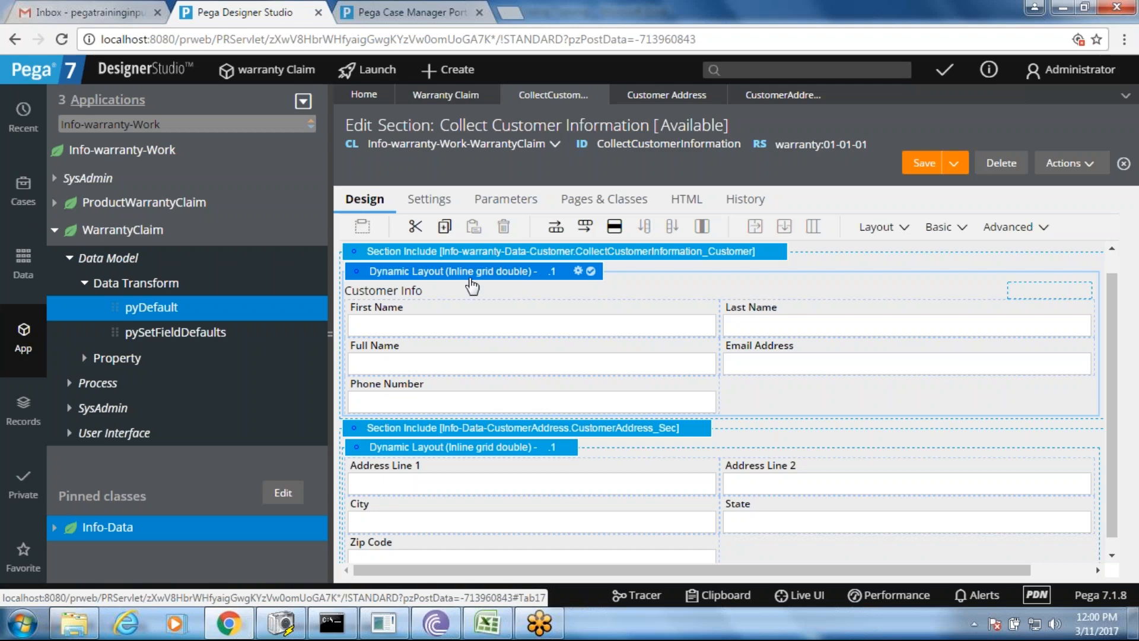
- Set the Customer Info header to Collapsible, collapsed on load, and save the section
click(578, 272)
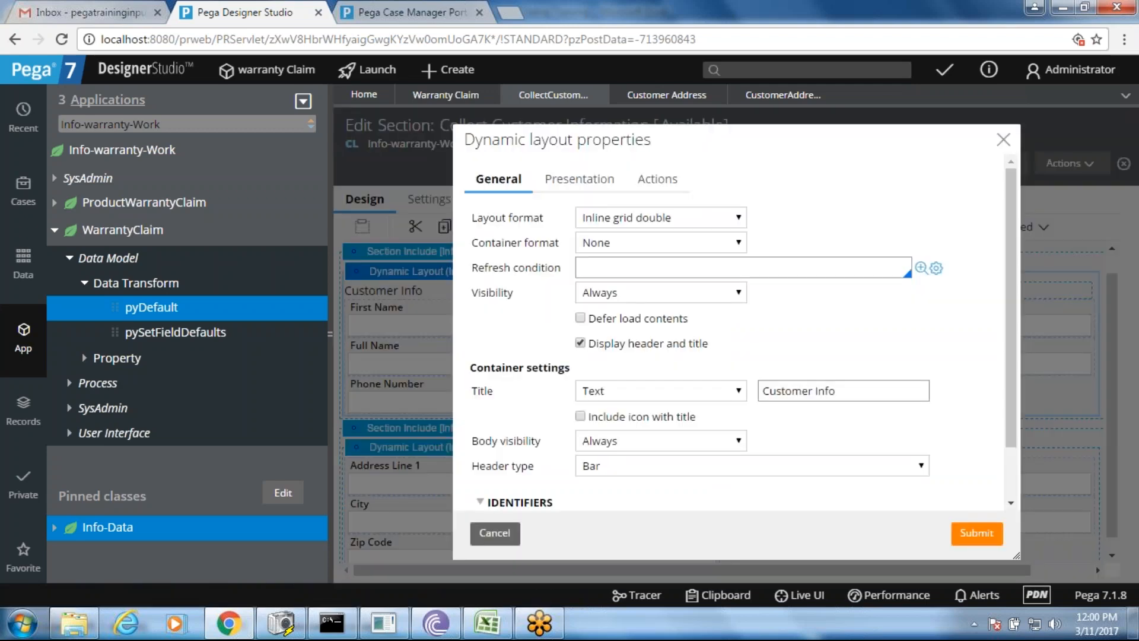
click(687, 469)
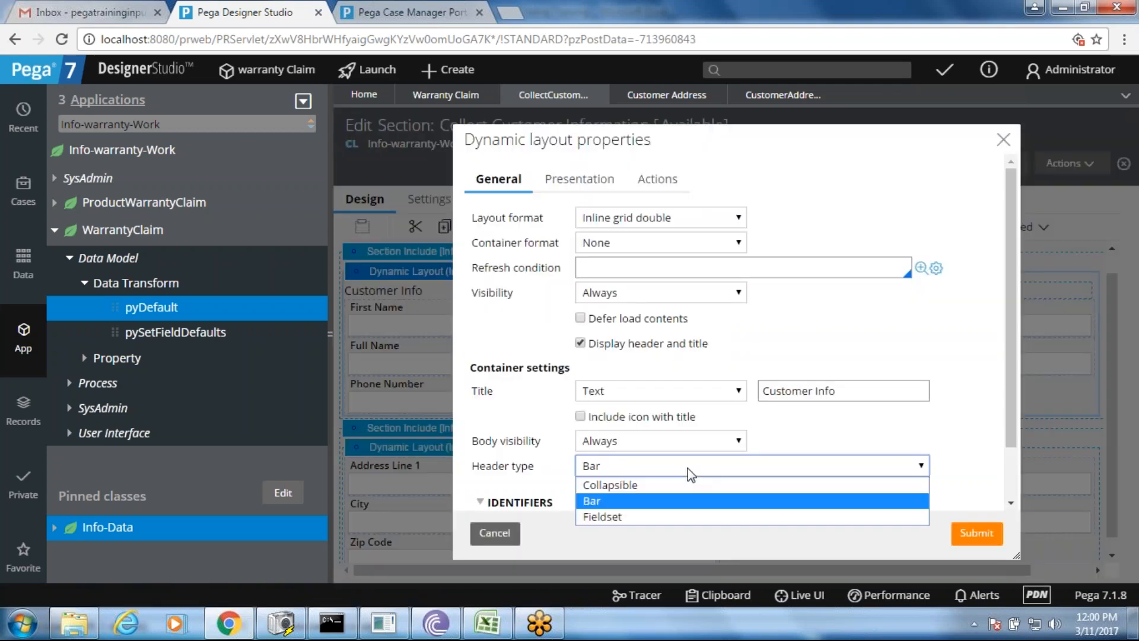
click(679, 486)
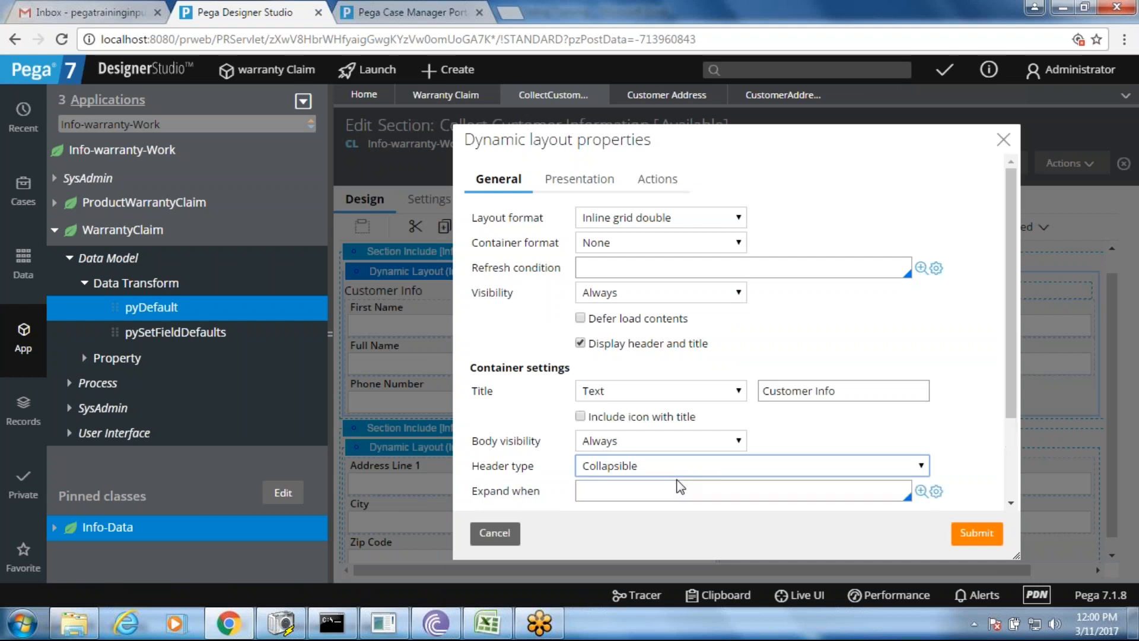
drag(1016, 354, 1012, 432)
click(581, 415)
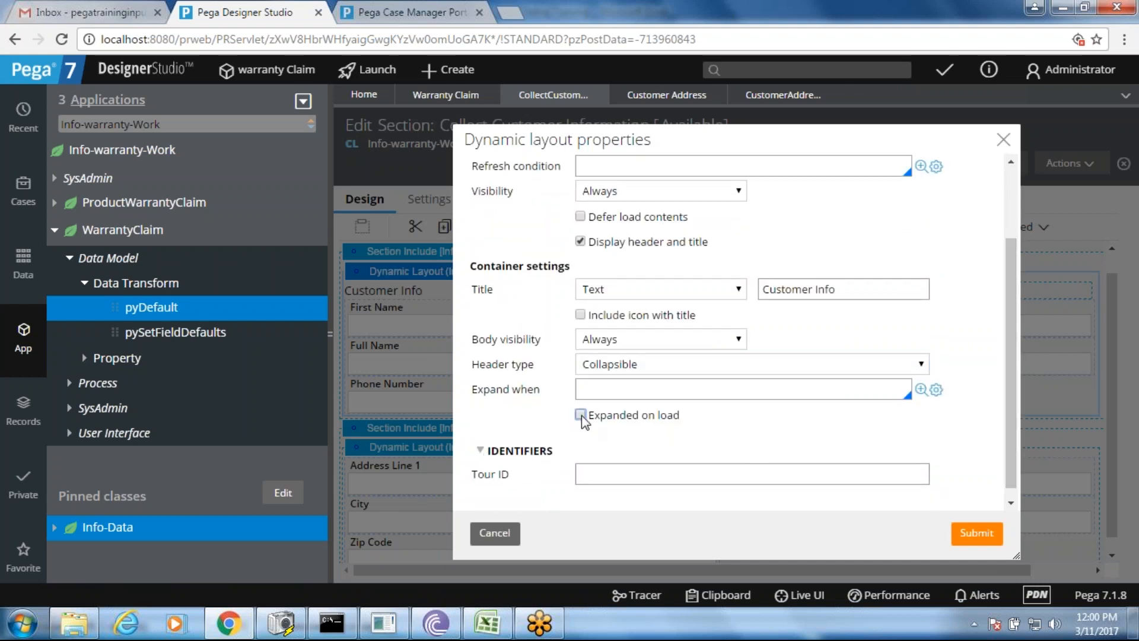
click(978, 536)
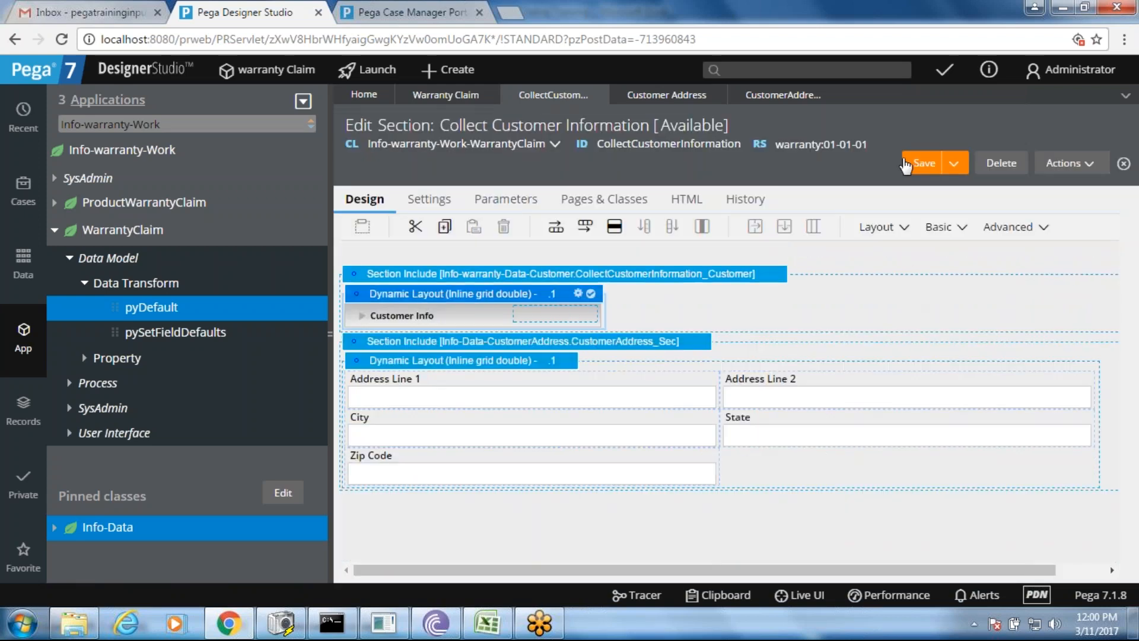
click(923, 163)
- Reload W-10 in Case Manager to see Customer Info collapsed, then return to Designer Studio
click(403, 12)
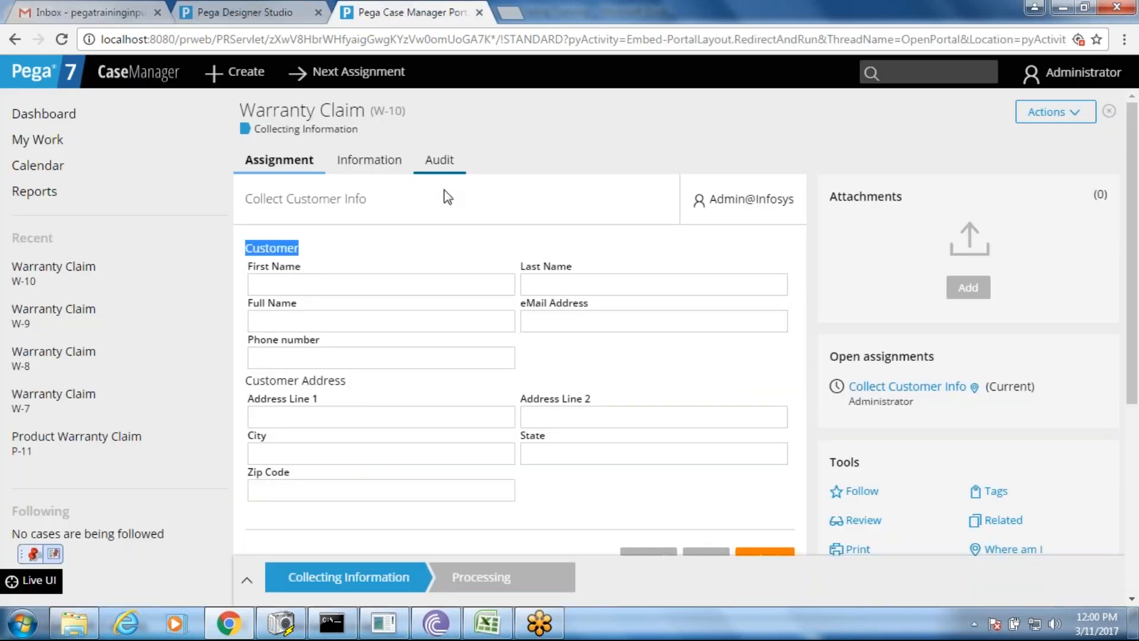
right_click(450, 201)
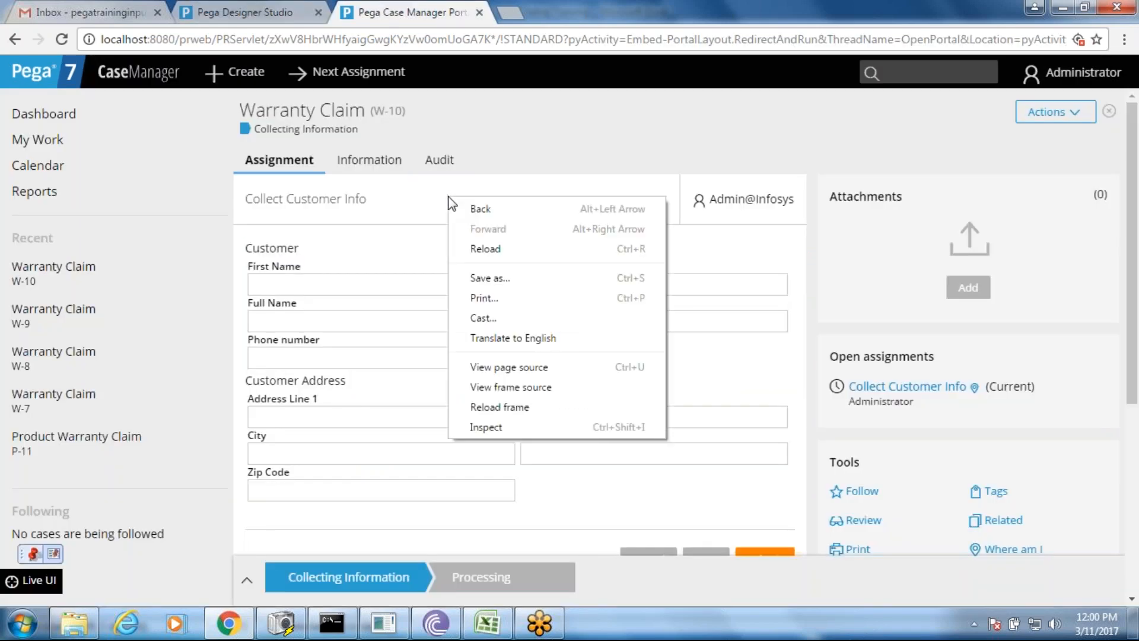
click(497, 256)
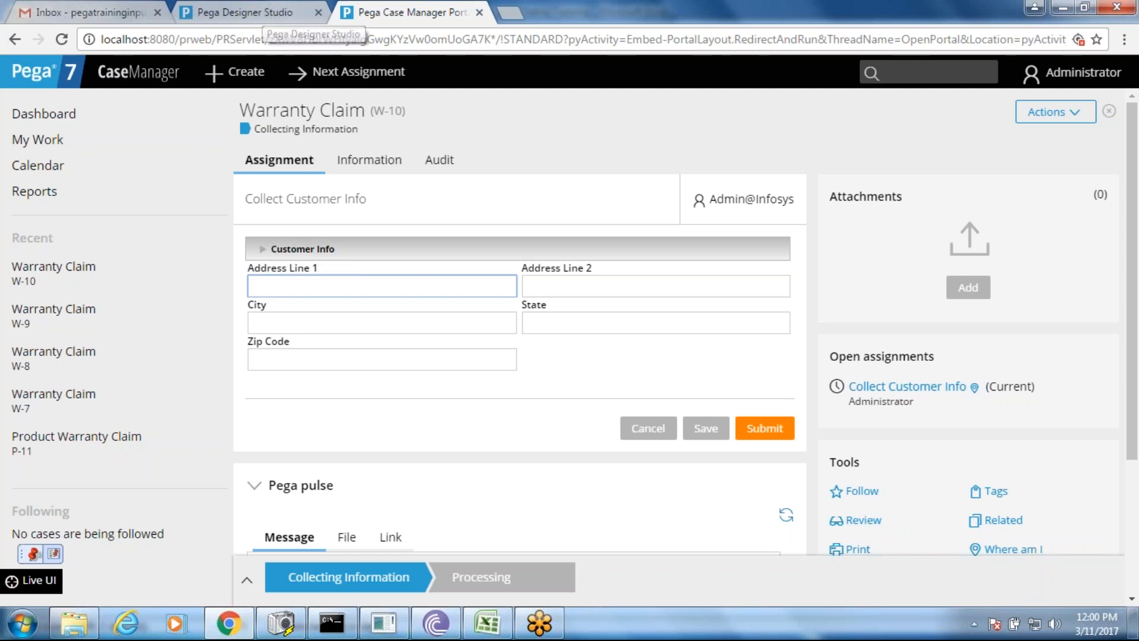
click(260, 12)
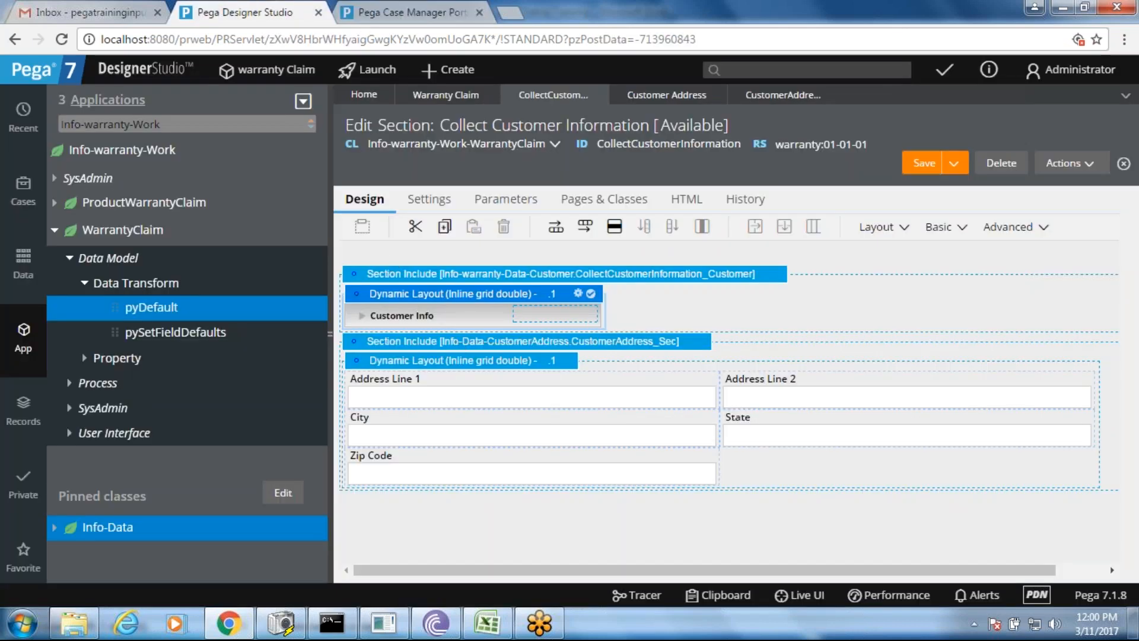
- Give the address fields layout a collapsible header with the default title 'Title'
click(532, 377)
click(537, 362)
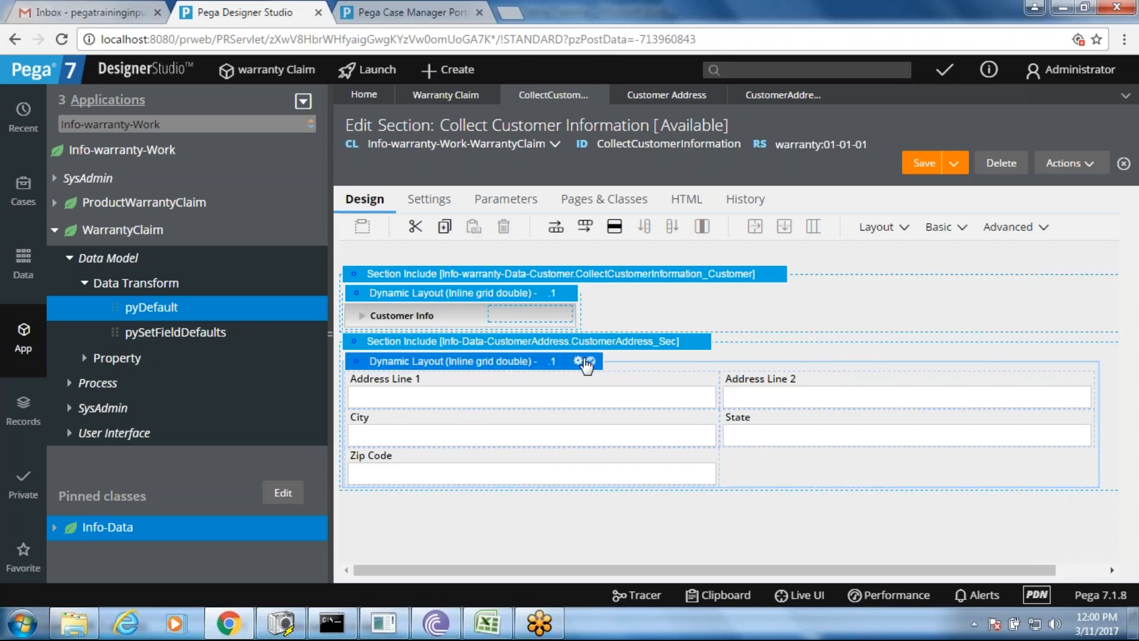
click(579, 362)
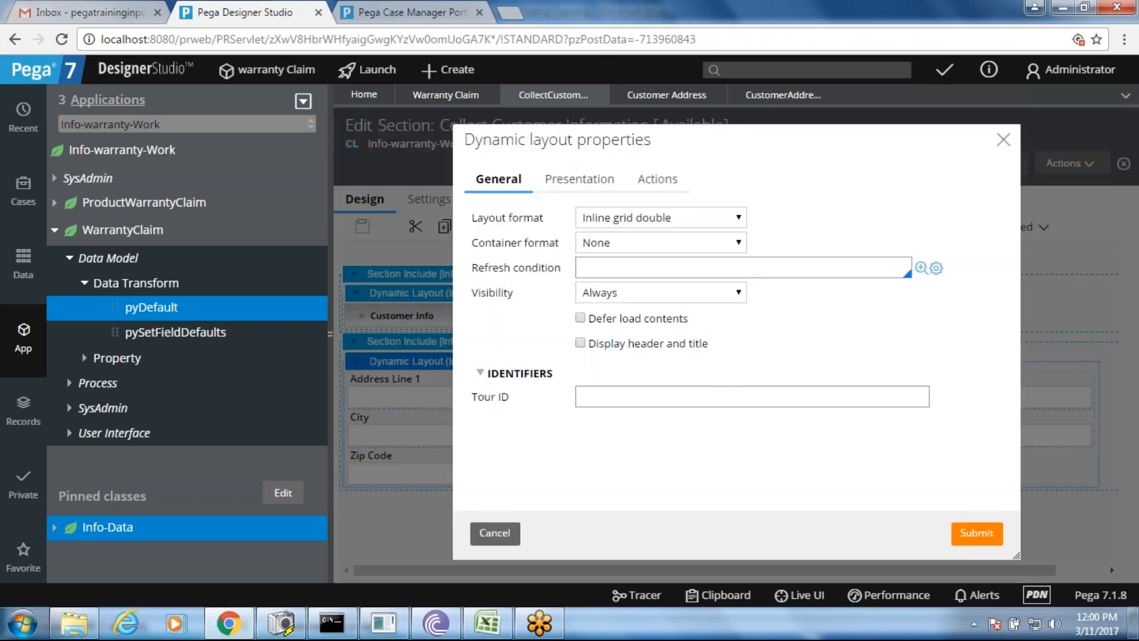
click(581, 343)
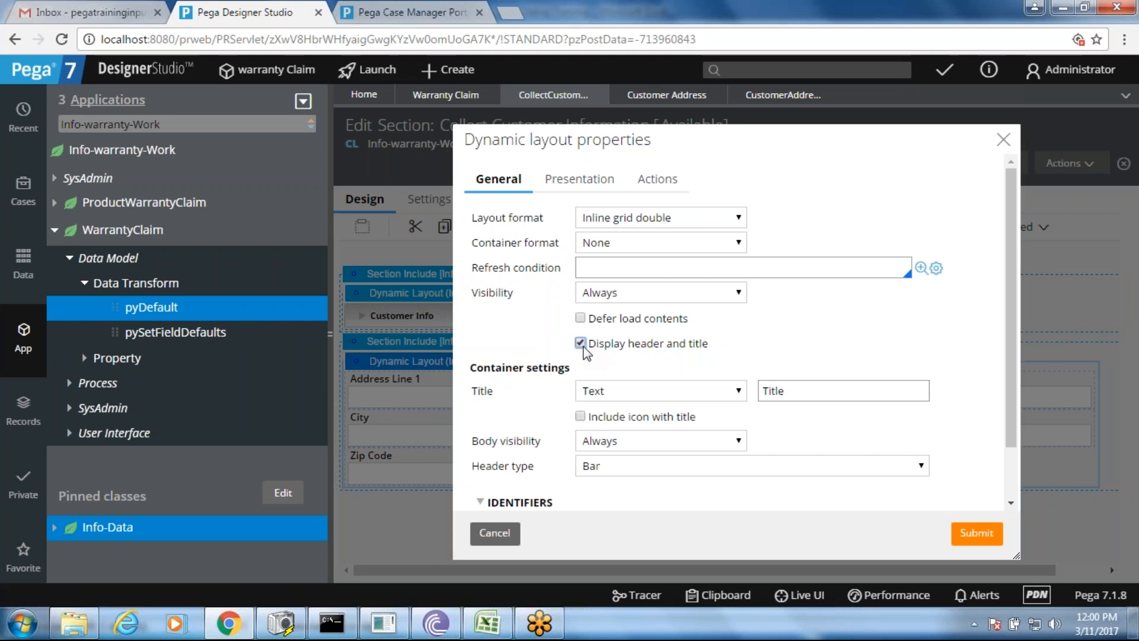
double_click(812, 398)
click(669, 466)
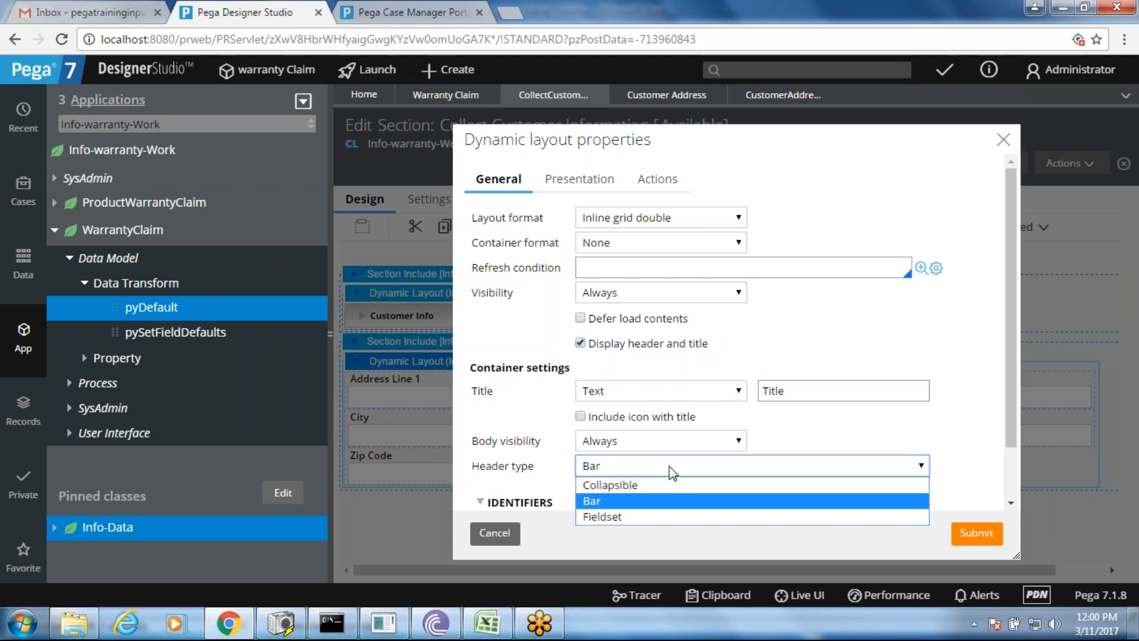
click(659, 484)
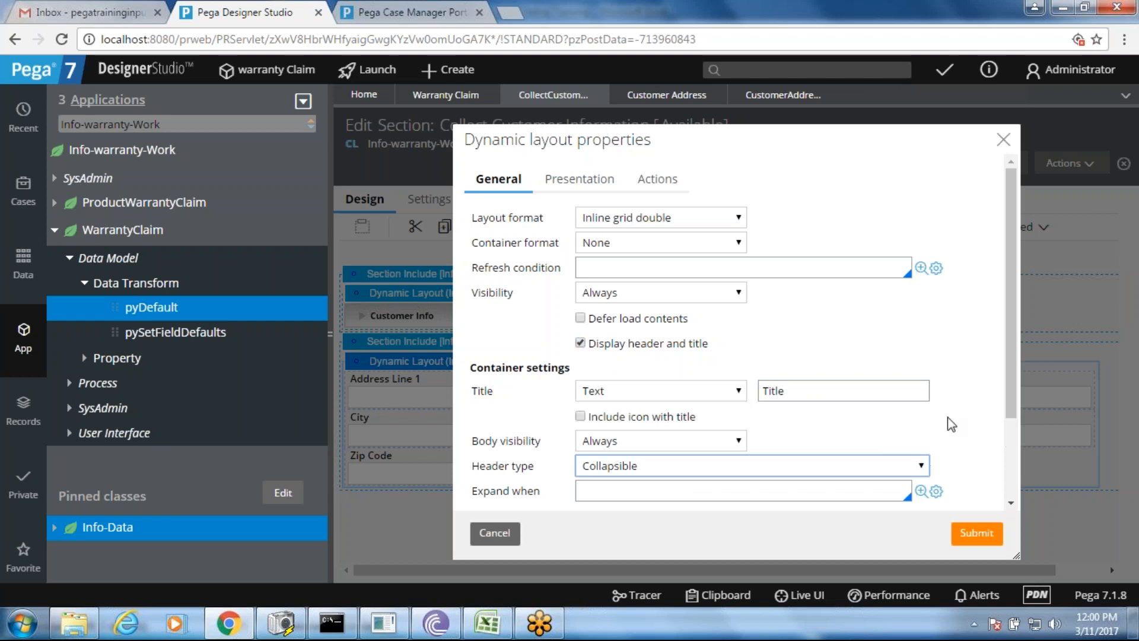
- Make the address layout start collapsed, submit, and save the section
drag(1012, 354, 1012, 432)
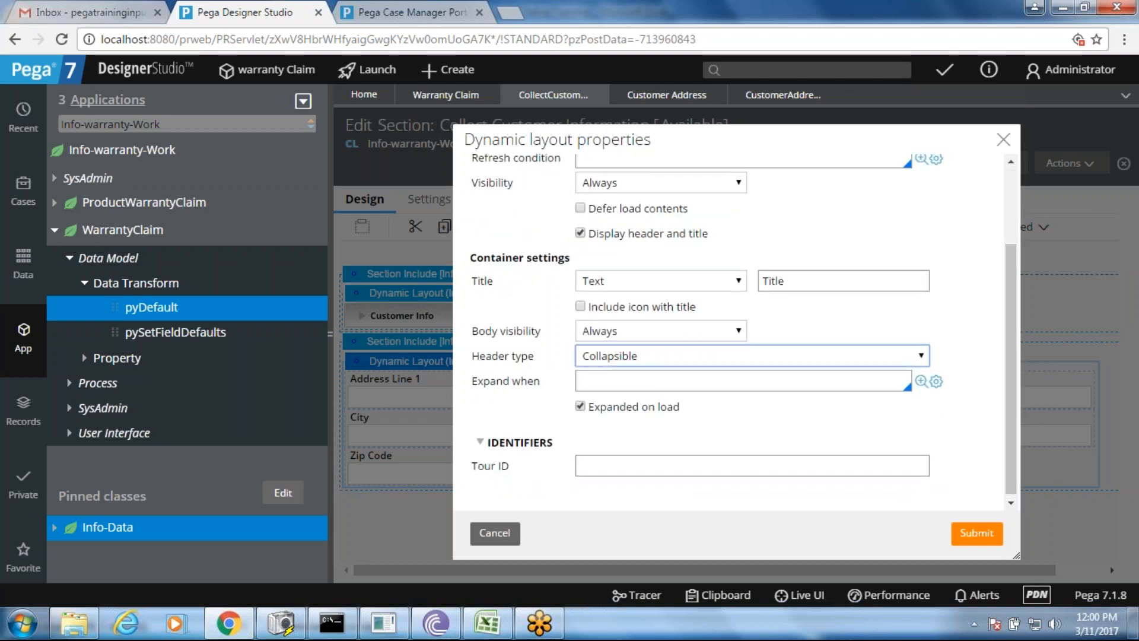
click(580, 406)
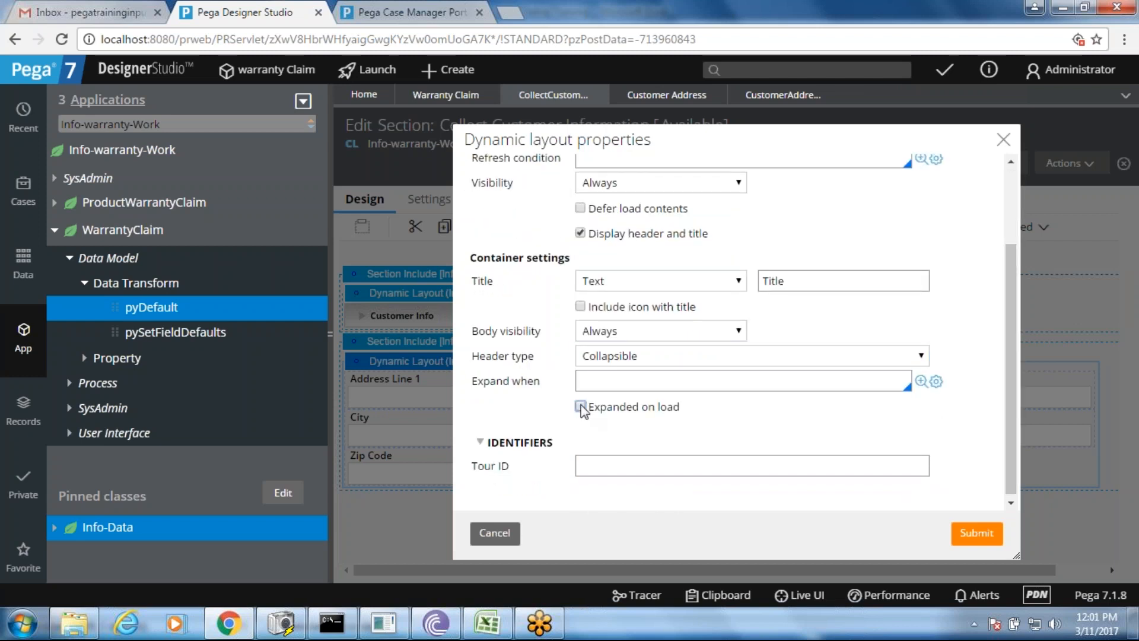
click(973, 534)
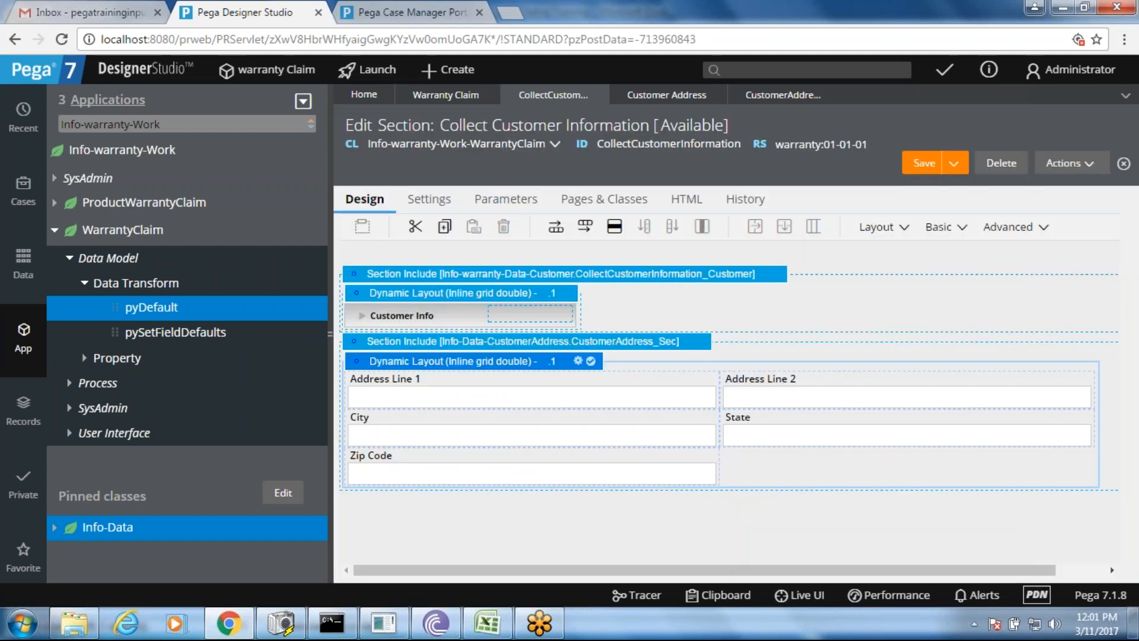
click(922, 165)
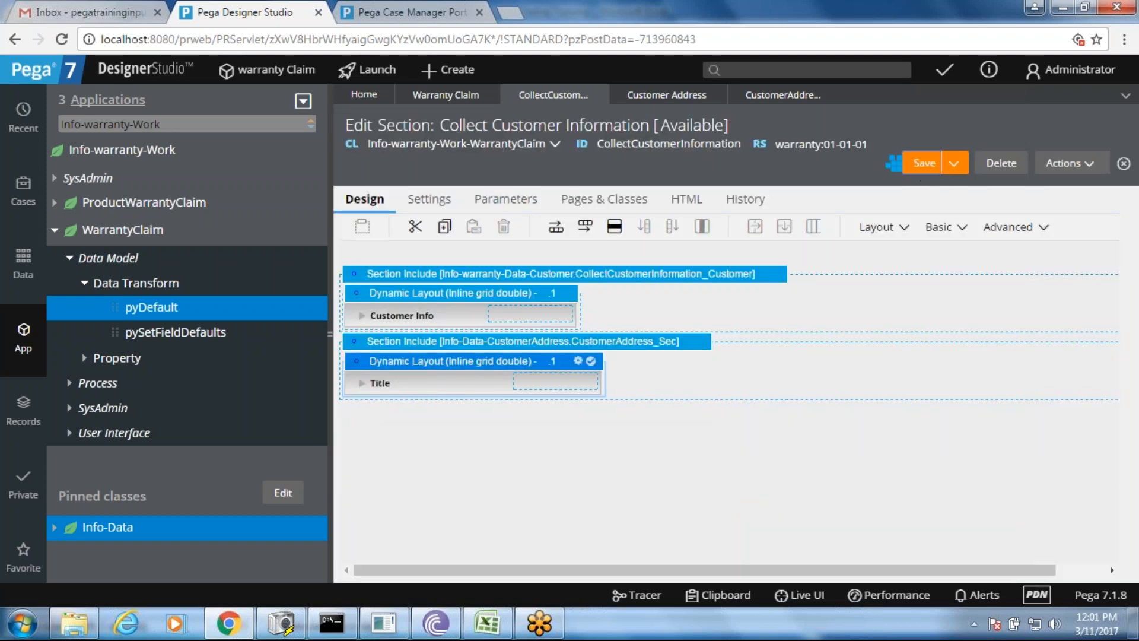
click(382, 12)
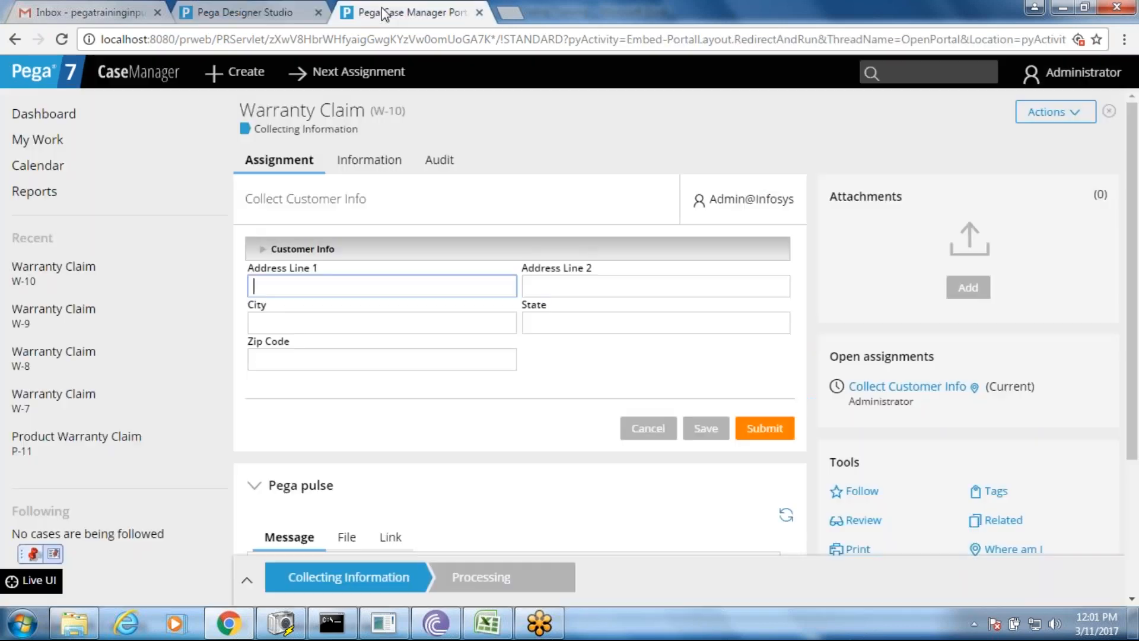
- Reload W-10 to see collapsed Customer Info and Title headers, then return to Designer Studio
right_click(529, 173)
click(572, 231)
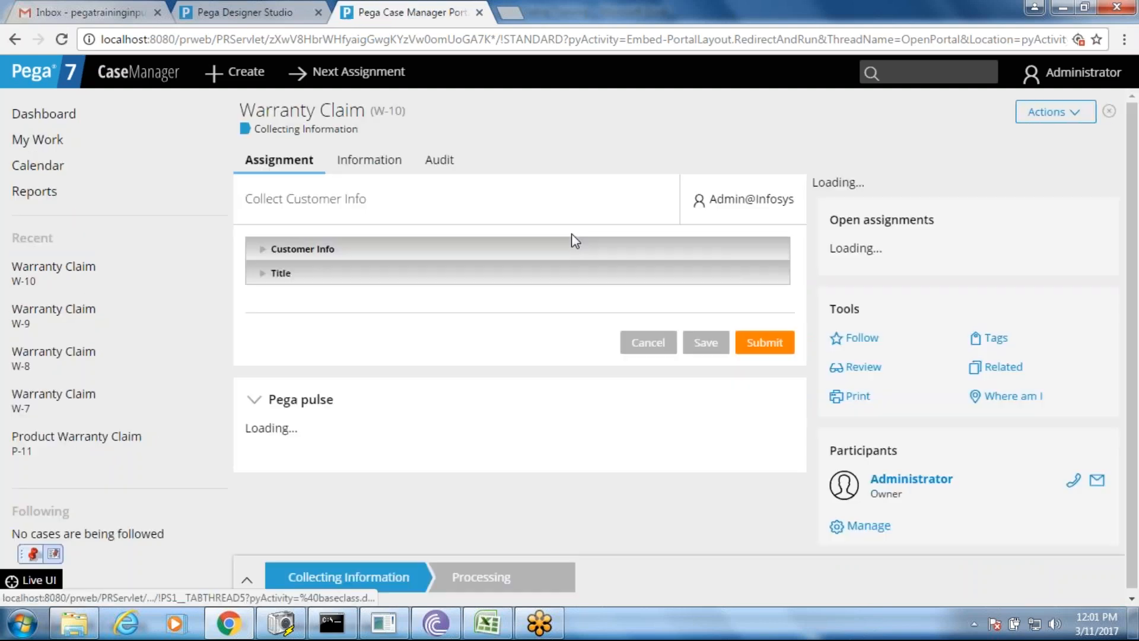
click(261, 12)
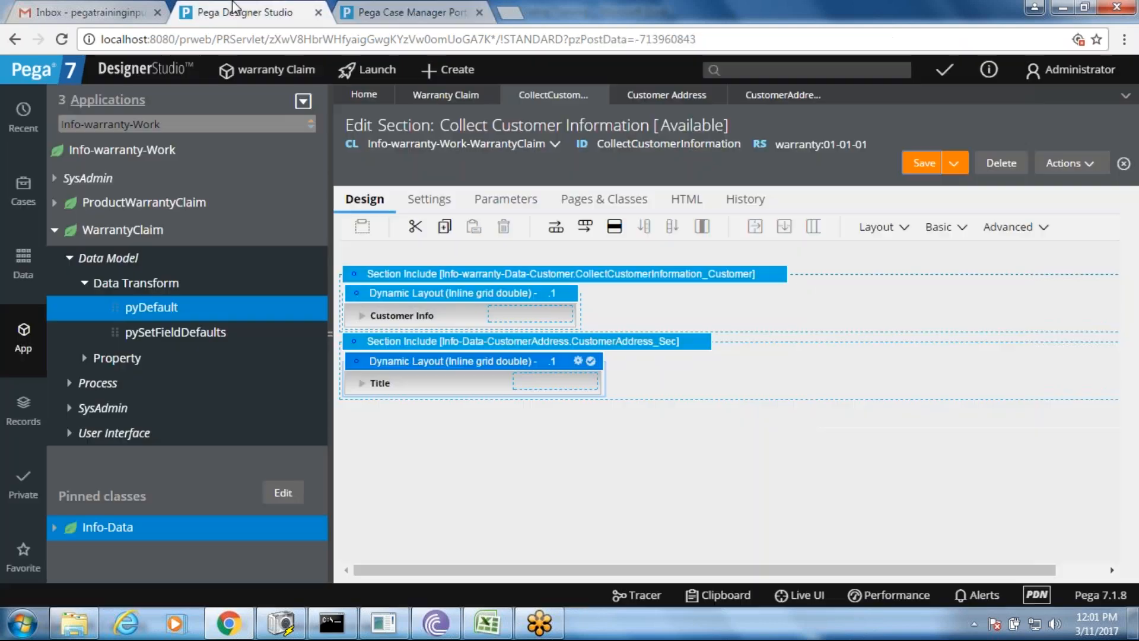
- Retitle the address layout header from 'Title' to 'Address Details' and submit
click(577, 361)
double_click(775, 390)
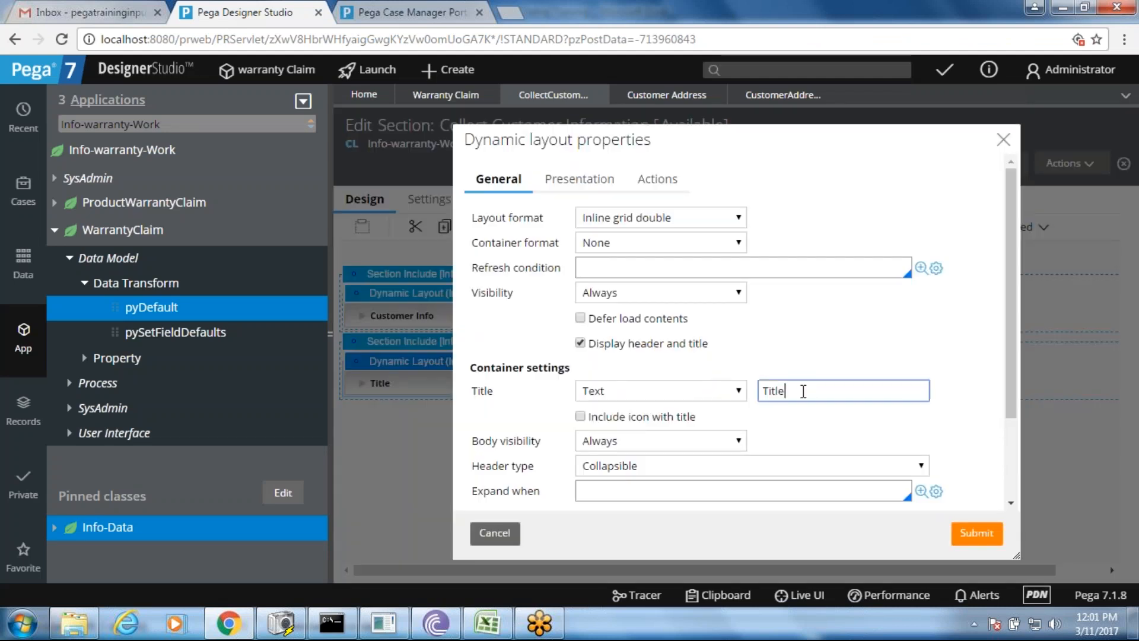
text(Address Deatils)
key(BackSpace)
key(BackSpace)
key(BackSpace)
text(ls)
click(989, 537)
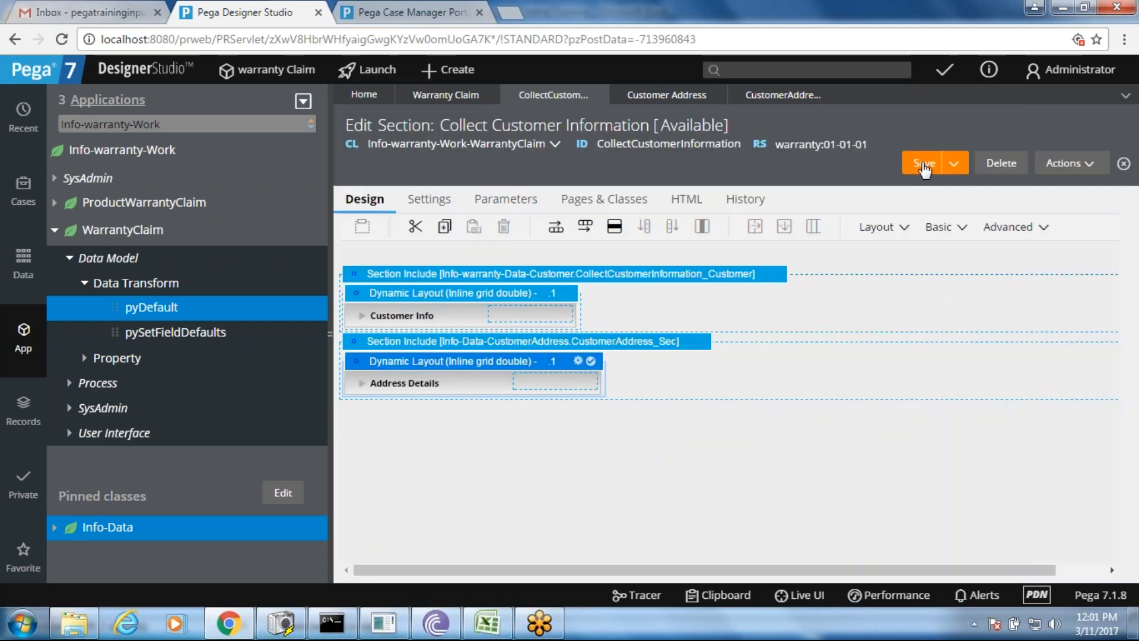
- Reload the W-10 case page in Case Manager to pick up Address Details
click(368, 13)
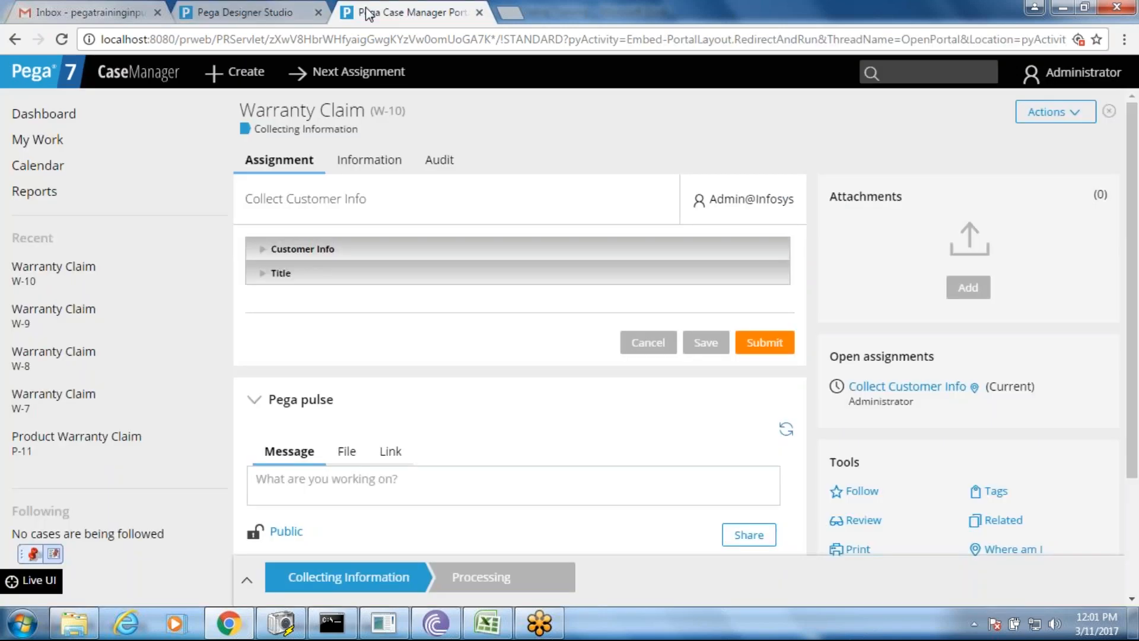
right_click(449, 190)
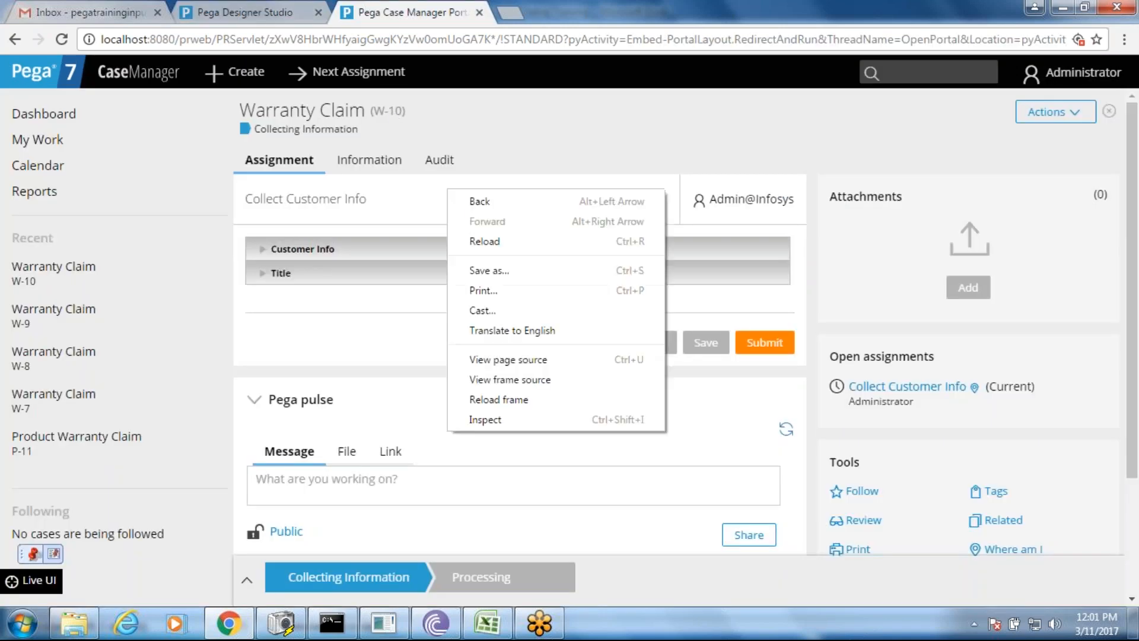
click(492, 242)
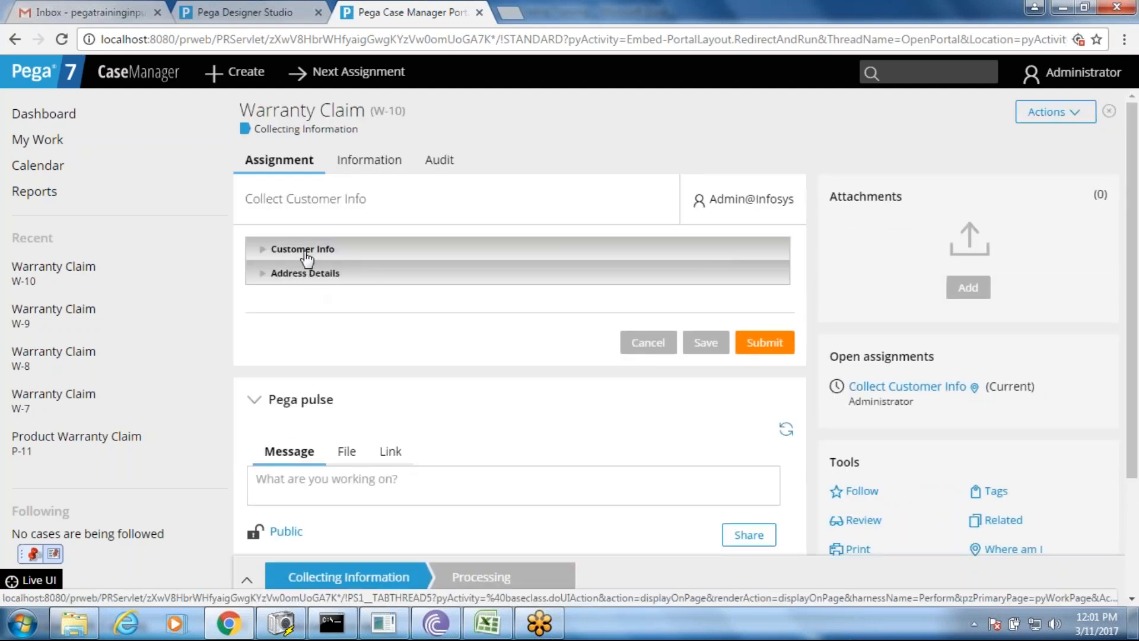
- Expand and collapse the Customer Info and Address Details headers, then bring up the Excel notes
click(304, 251)
click(306, 255)
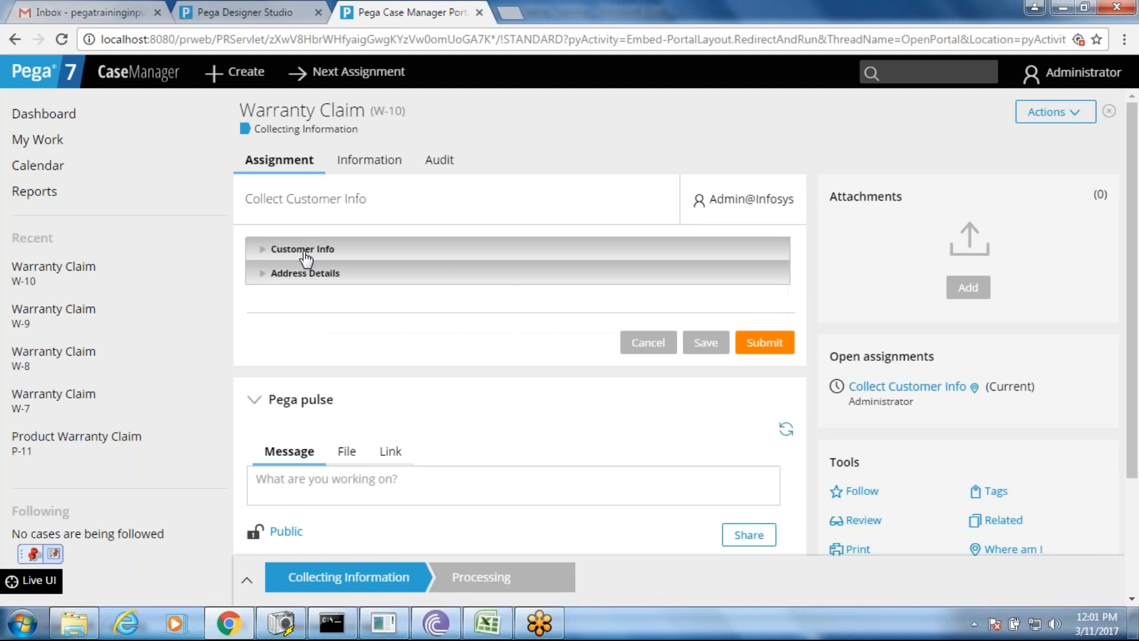
click(296, 274)
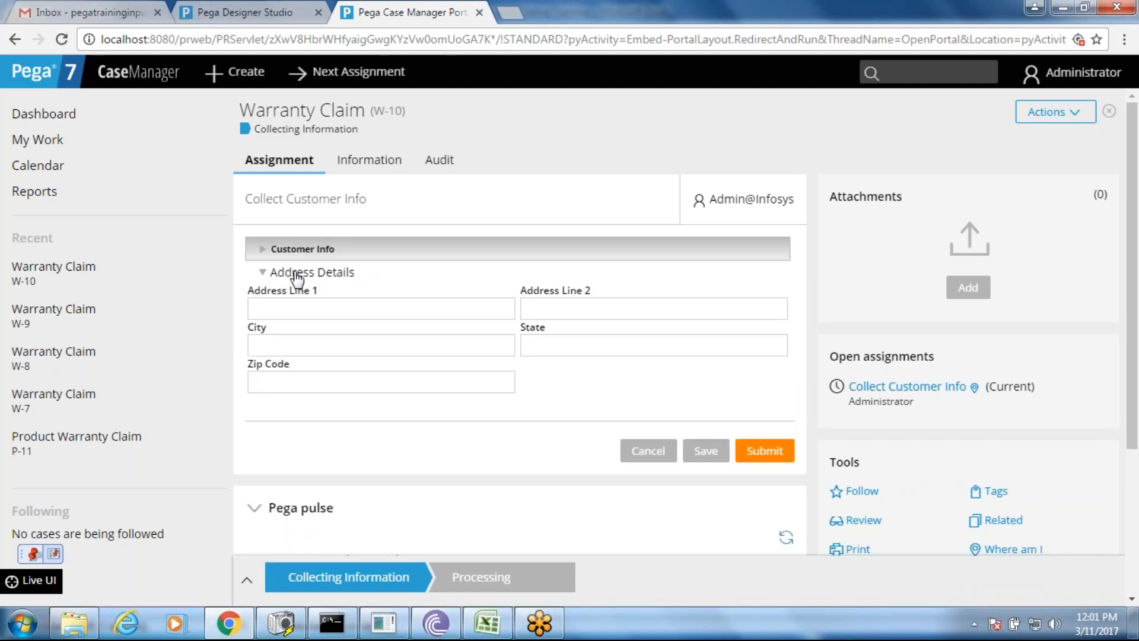
click(296, 275)
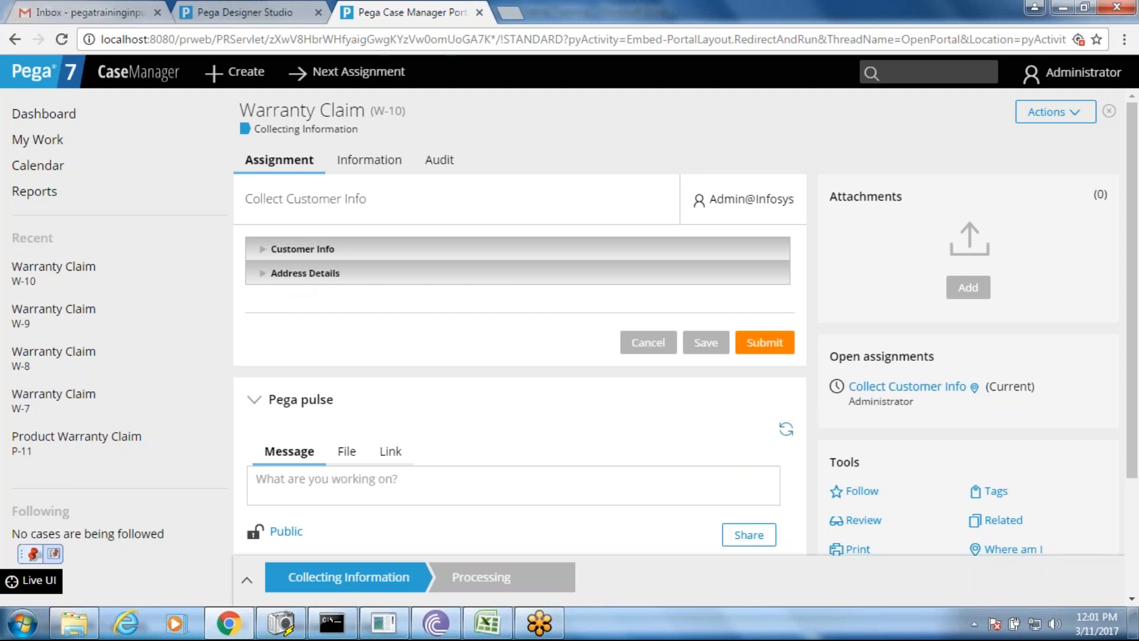
click(489, 621)
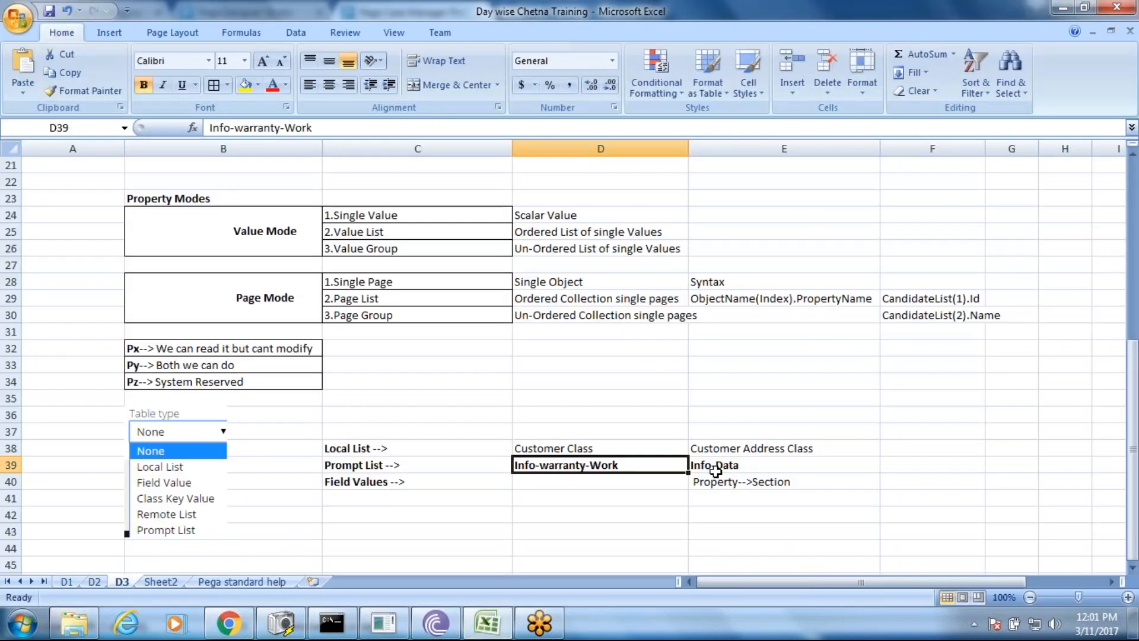
- Read the Customer Address Class note in cell E38, then return to the Case Manager form
click(762, 449)
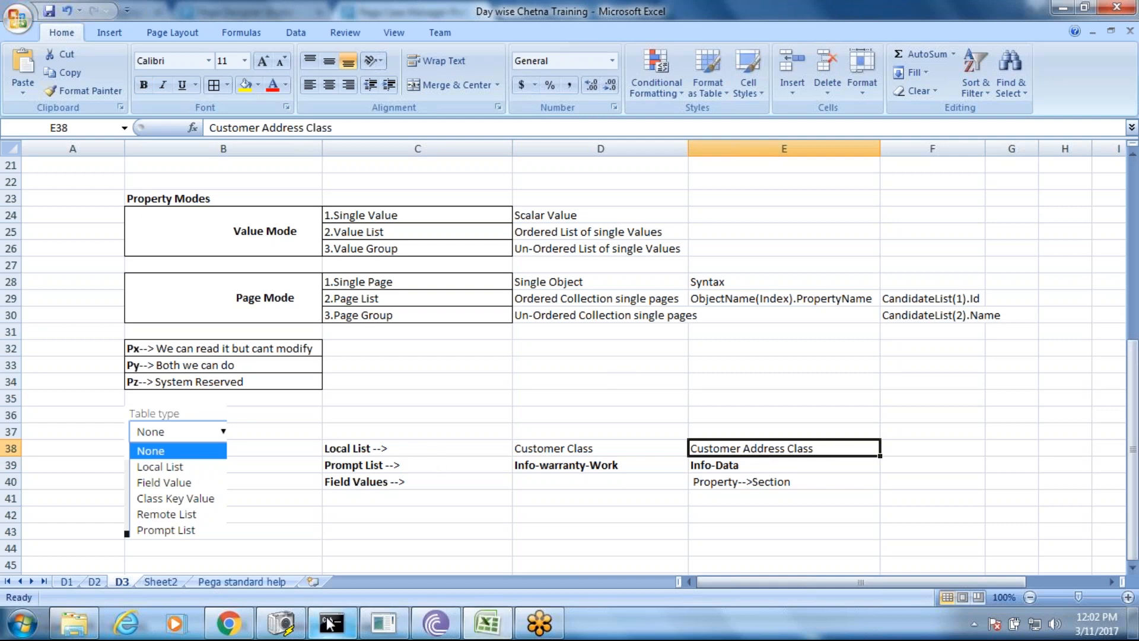
click(229, 623)
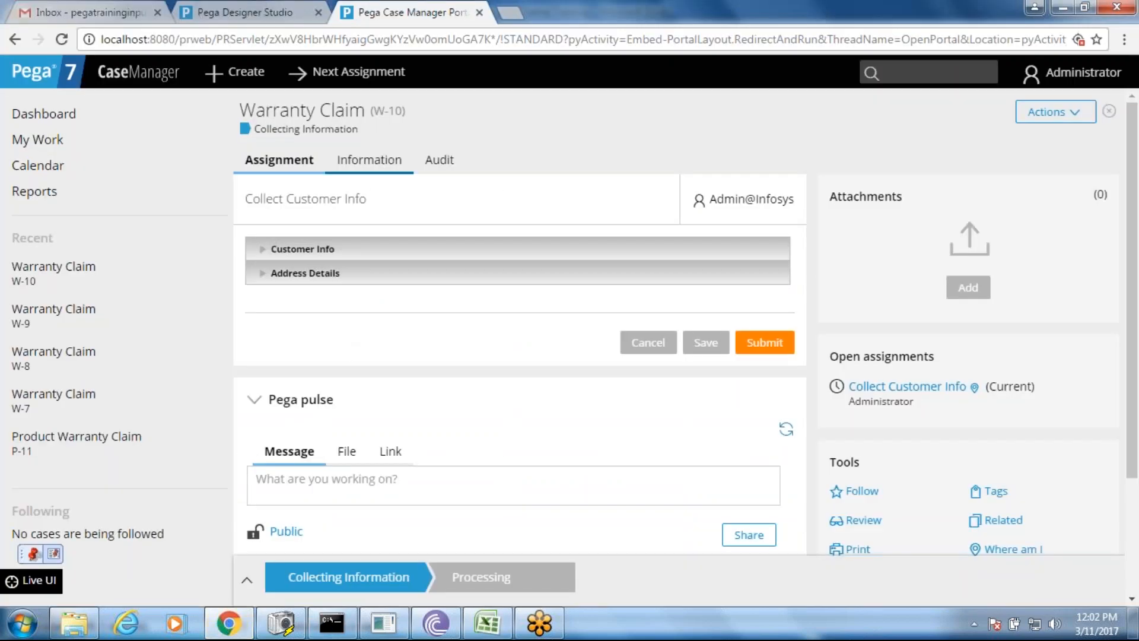
- Back in Designer Studio, dismiss the layout properties dialog without changes and expand Customer Info
click(270, 10)
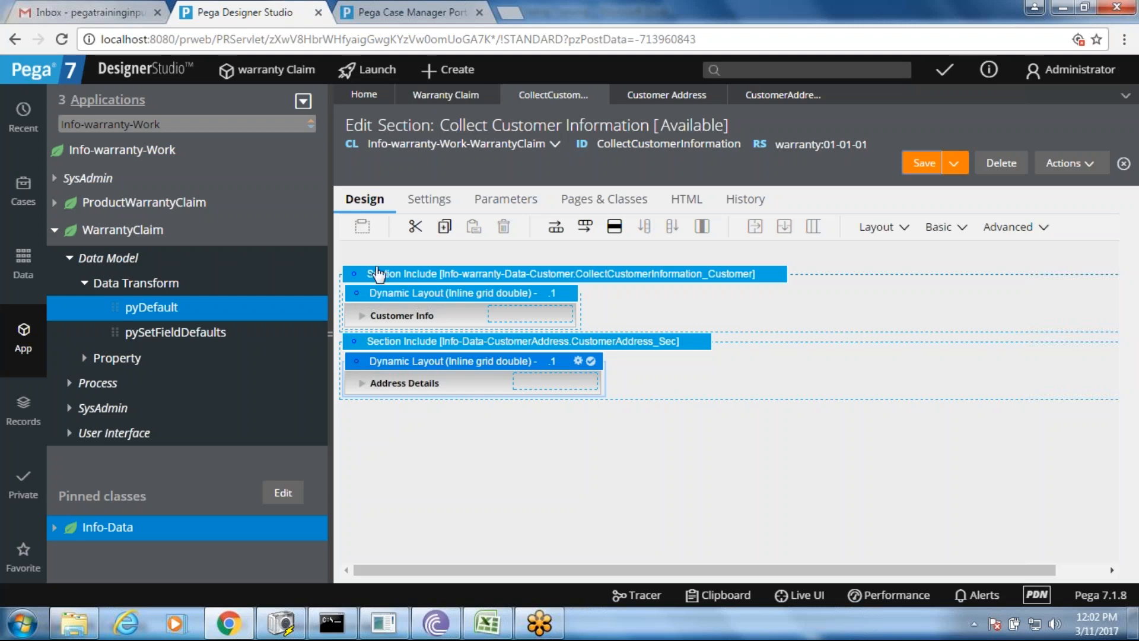
double_click(364, 323)
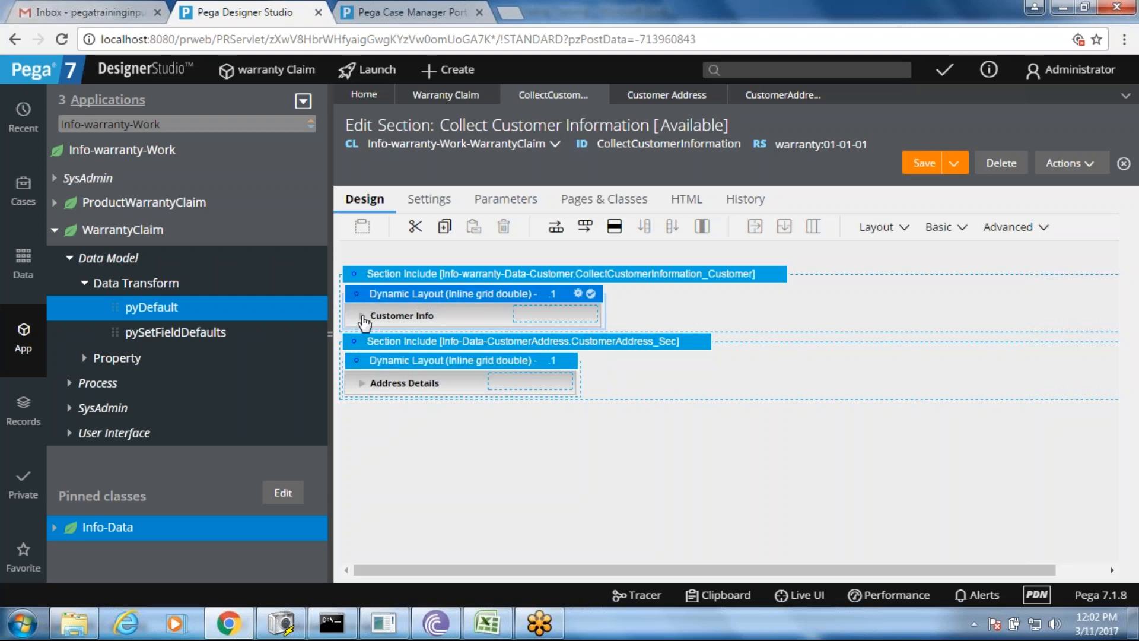
click(492, 534)
click(364, 321)
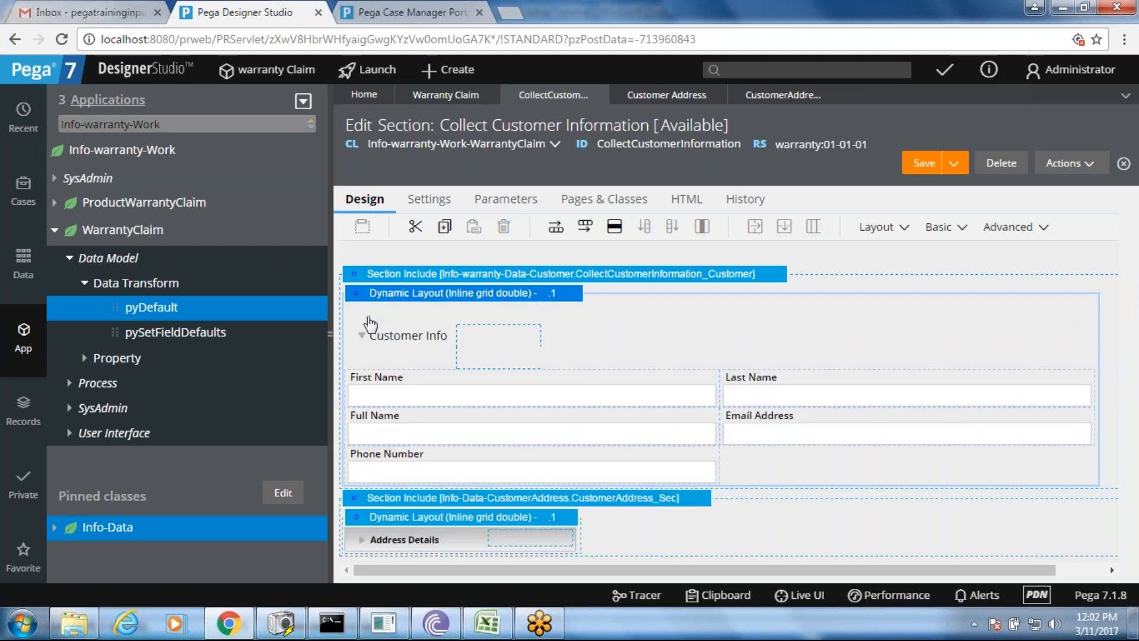
- Set the First Name field's placeholder to Other with text 'Enter First Name'
double_click(448, 404)
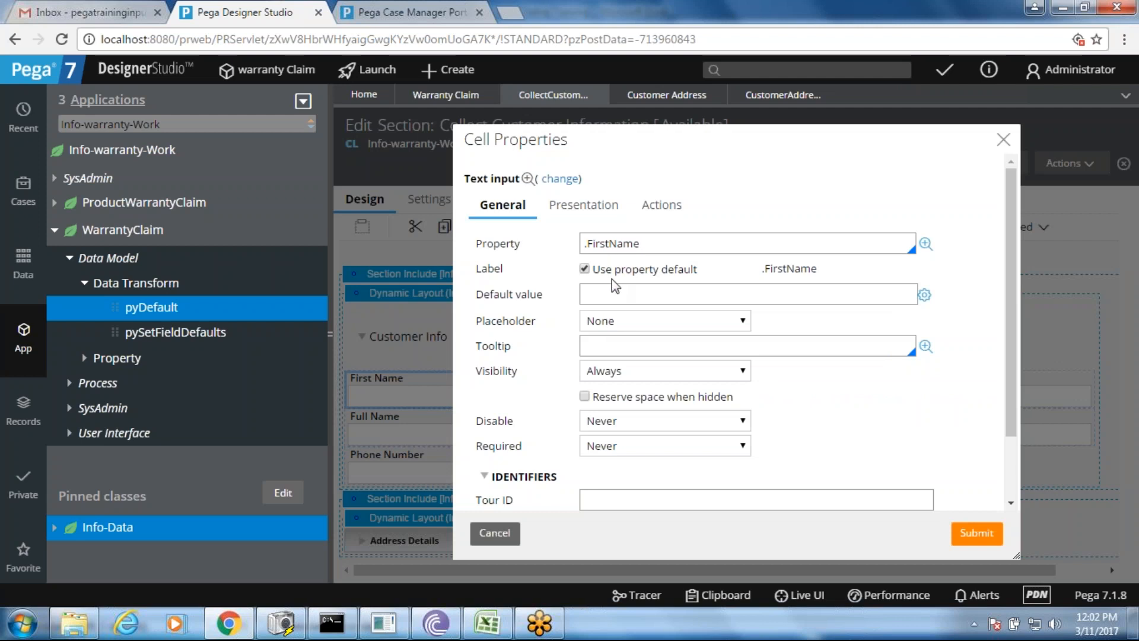
click(611, 321)
click(611, 356)
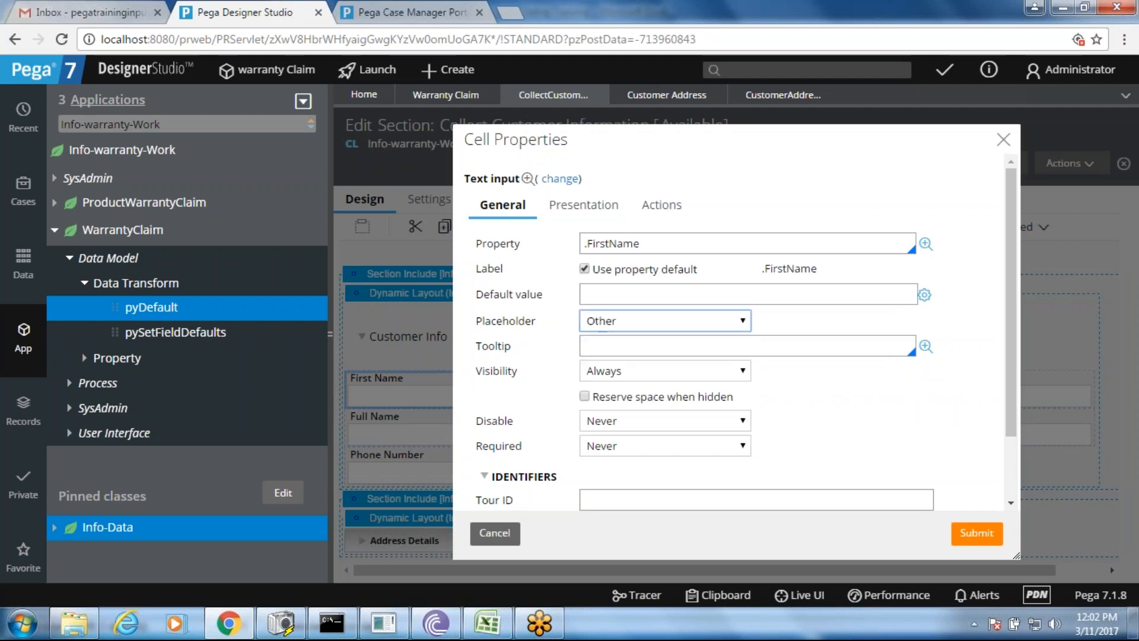
click(795, 318)
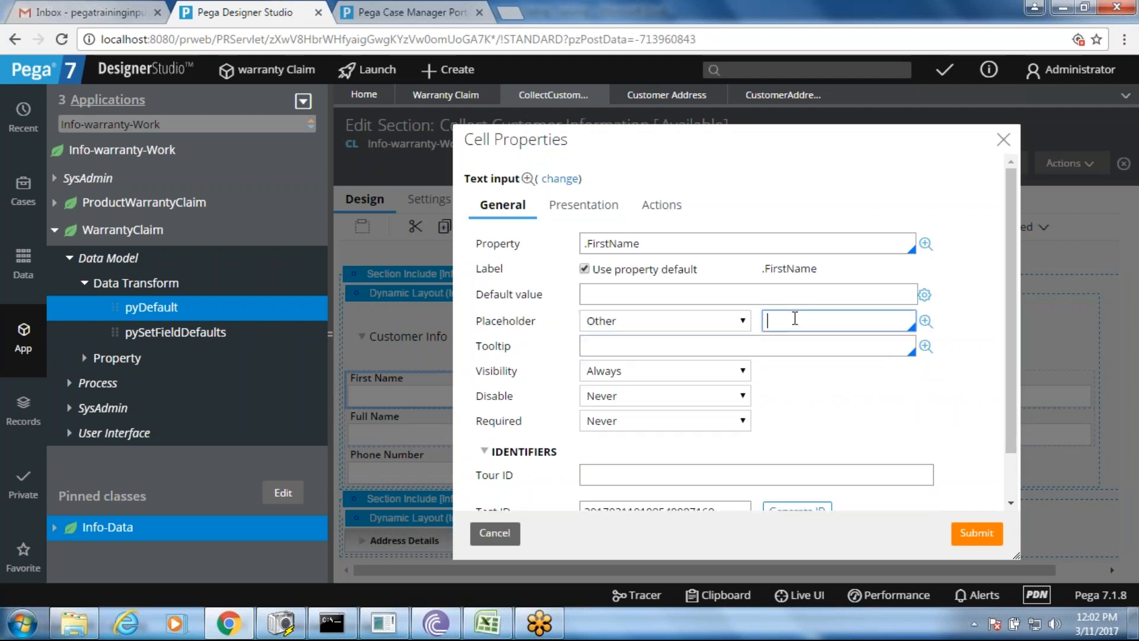
text(Enter First Name)
click(977, 533)
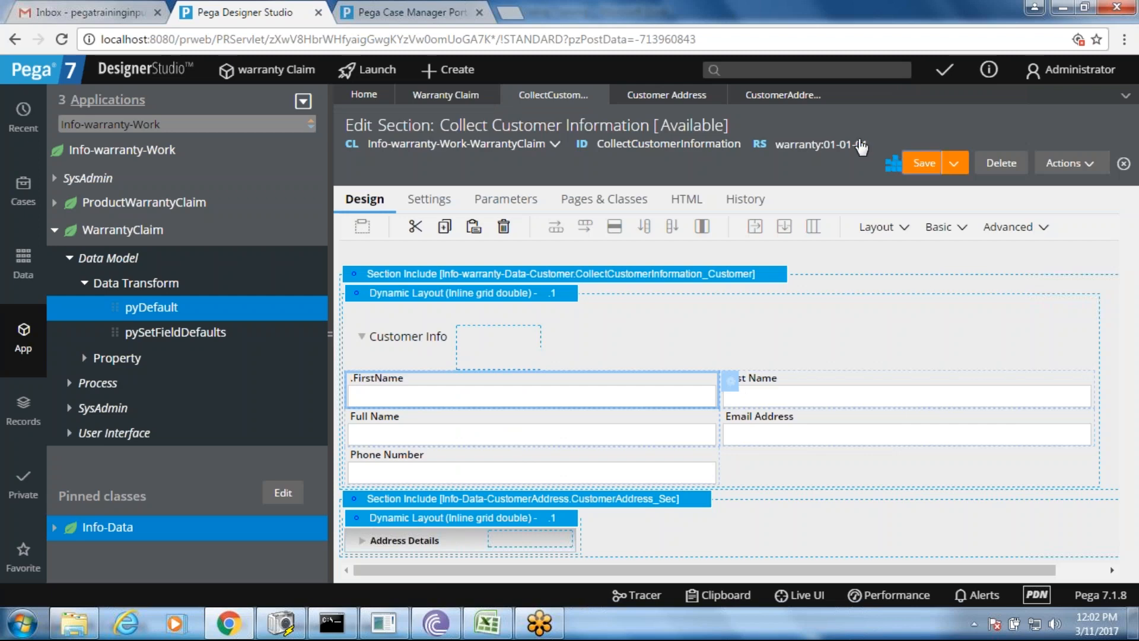
- Reload W-10 to confirm the 'Enter First Name' placeholder, then return to Designer Studio
click(380, 11)
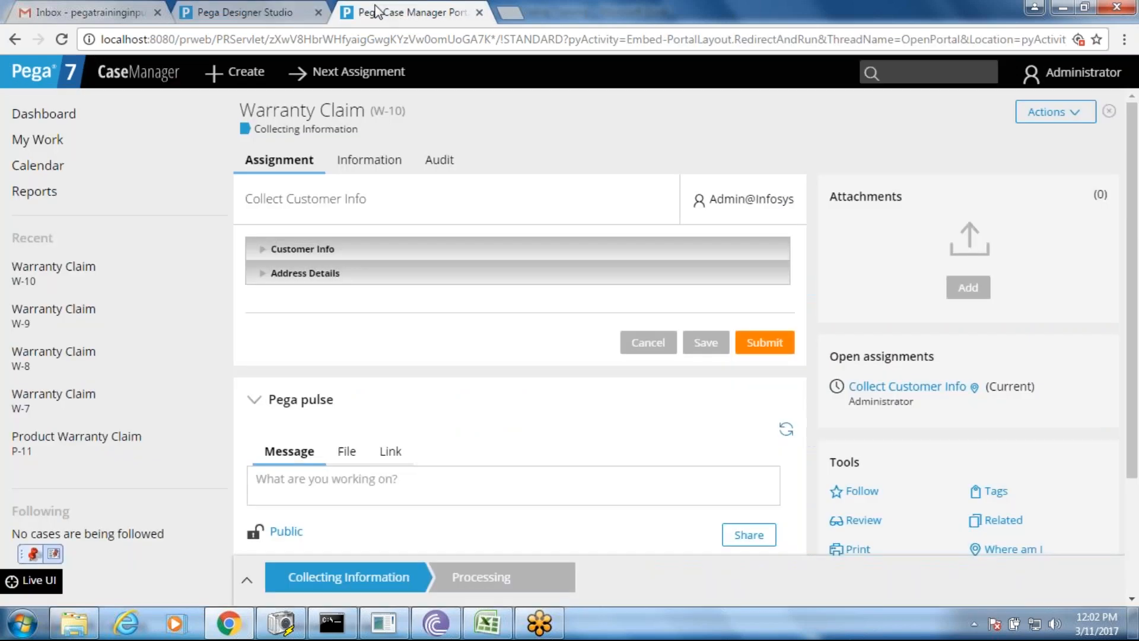
right_click(503, 211)
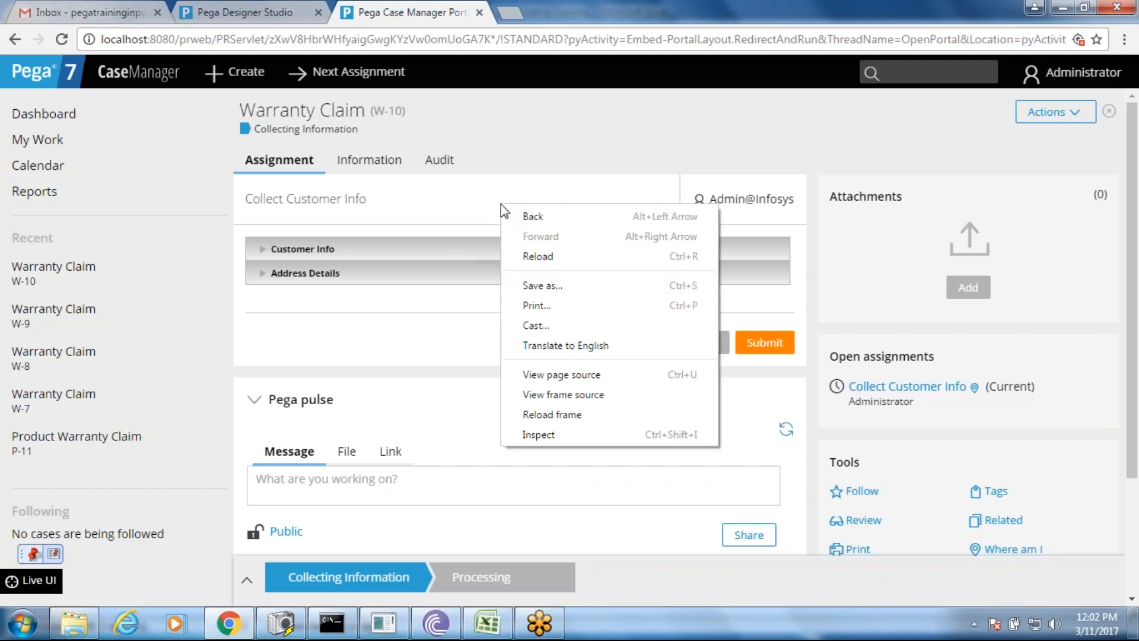
click(542, 262)
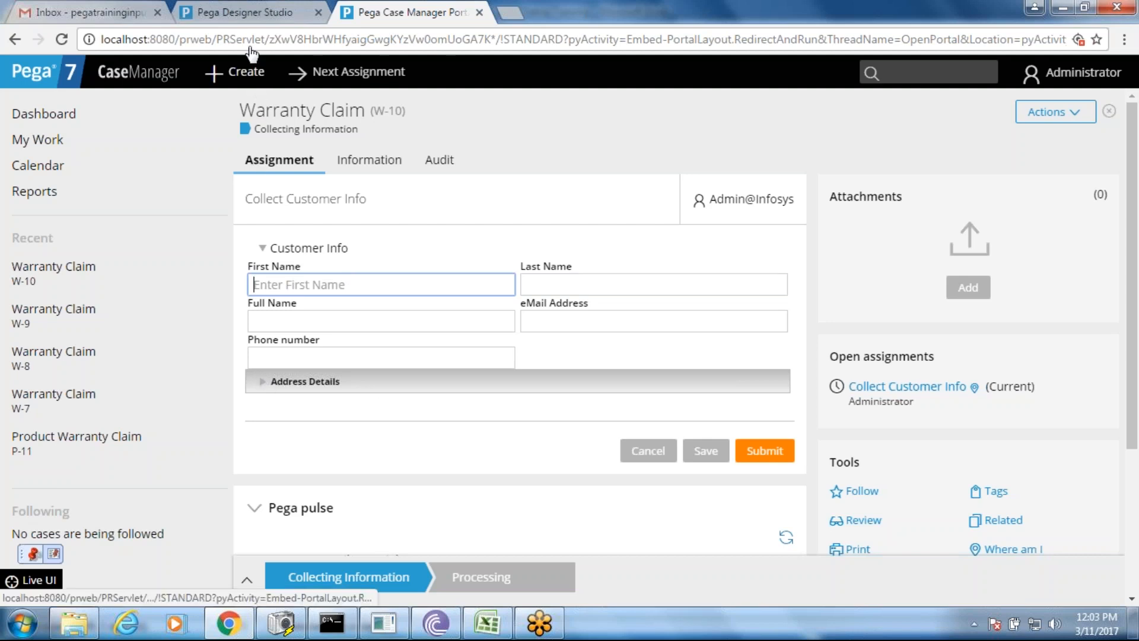
click(243, 12)
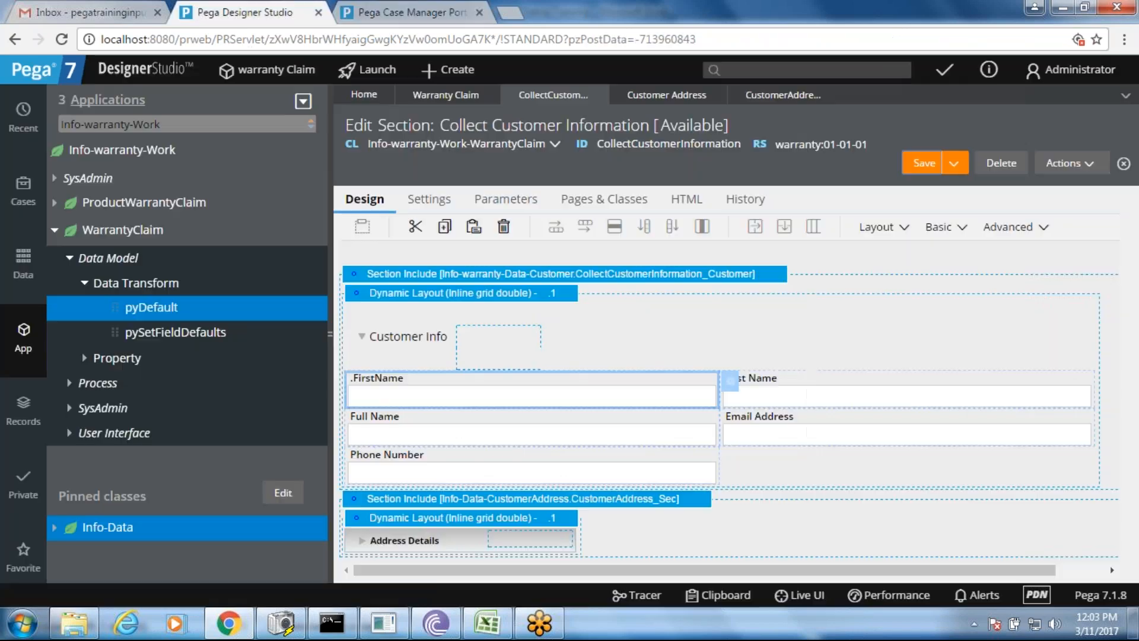
- Collapse Customer Info and try the 'Include icon with title' option, then cancel without saving
click(359, 332)
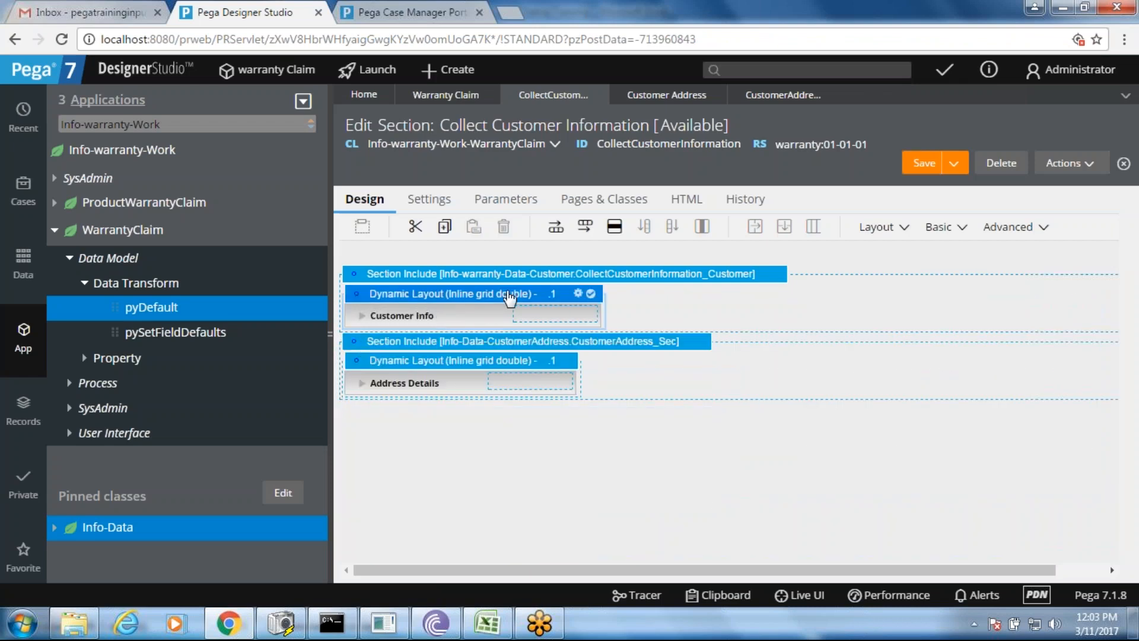
click(579, 293)
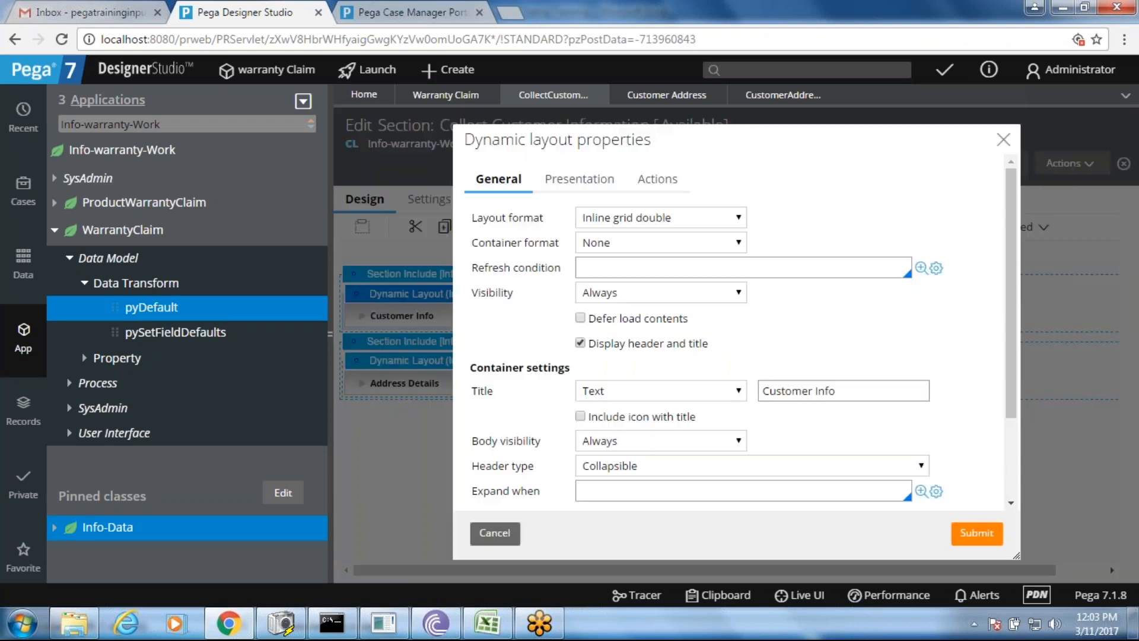
click(633, 417)
click(639, 440)
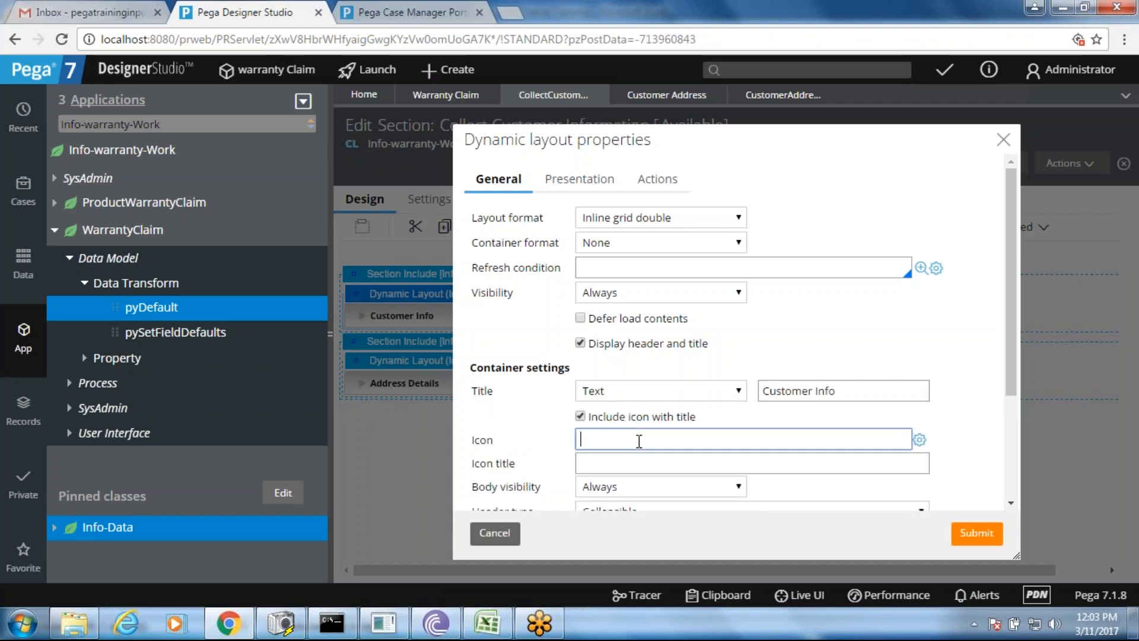
click(641, 463)
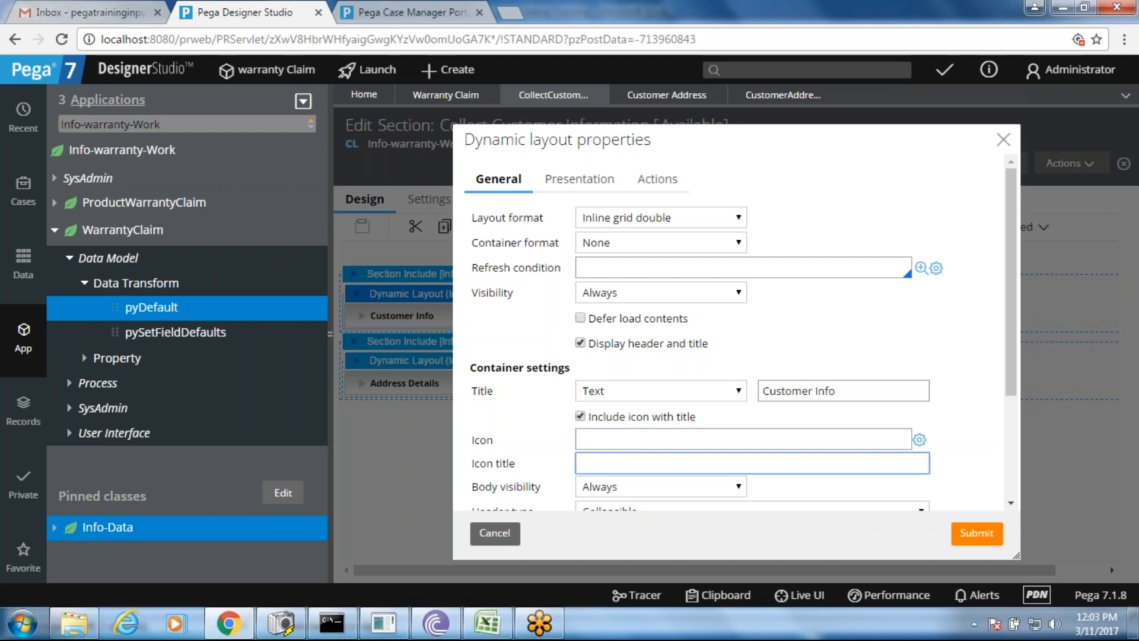
click(640, 440)
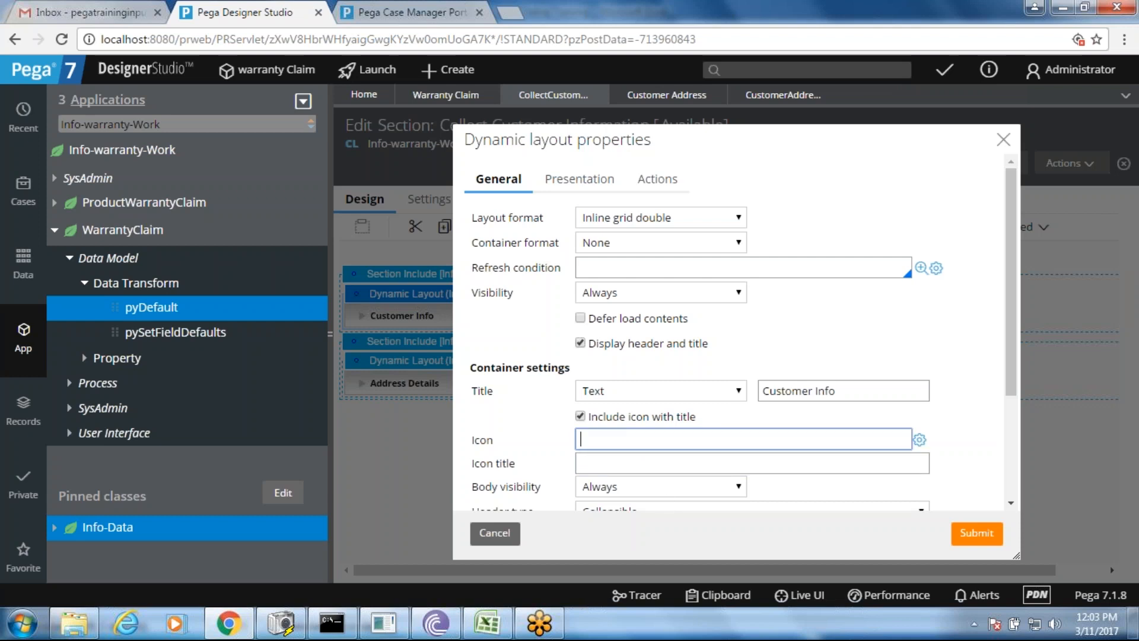
click(498, 534)
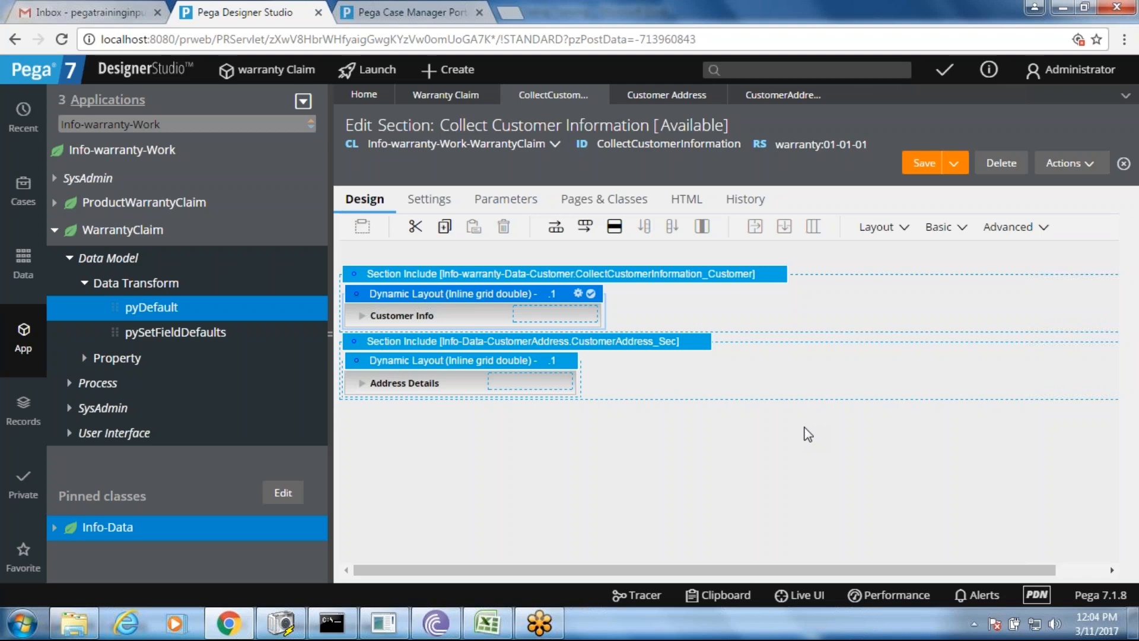
- Expand Customer Info and open cell properties for the Full Name input bound to .FullName
click(362, 317)
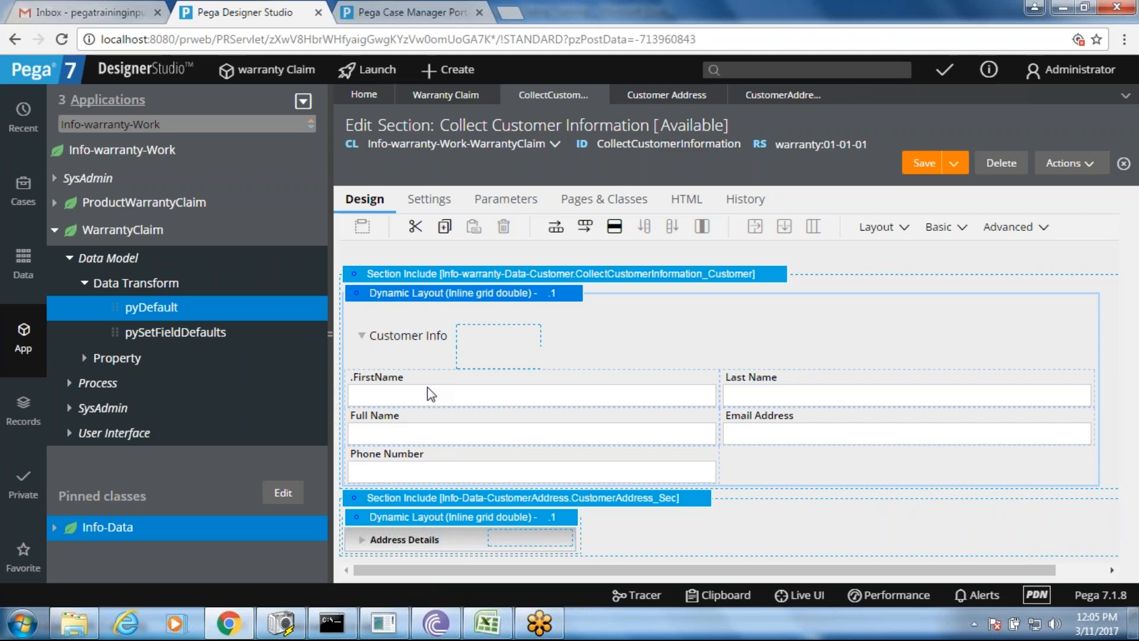
click(427, 388)
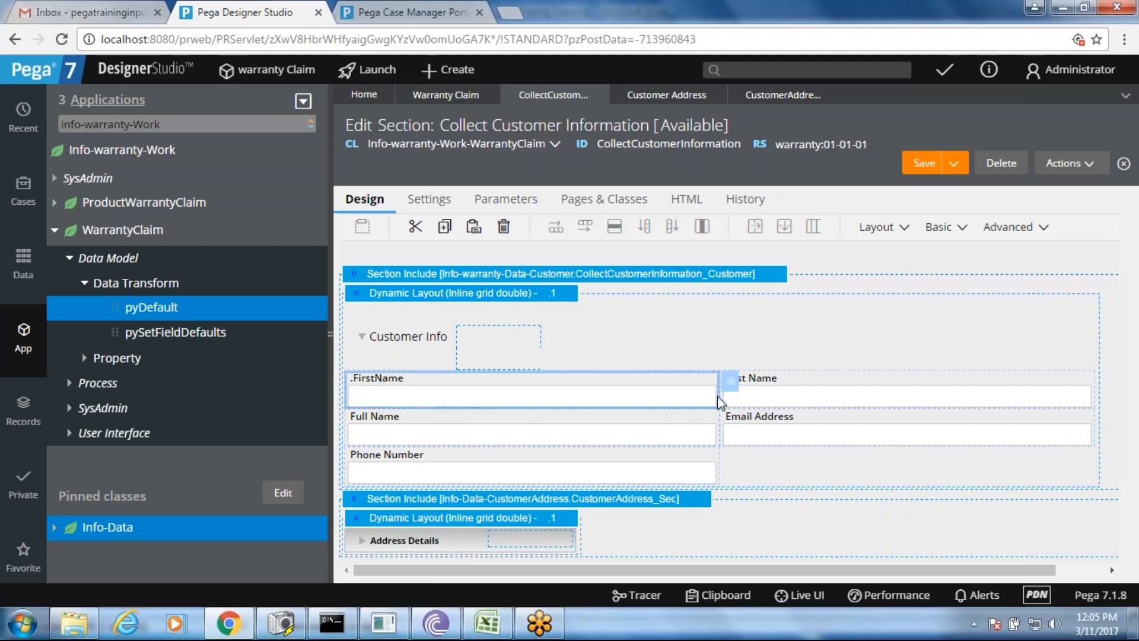
click(536, 443)
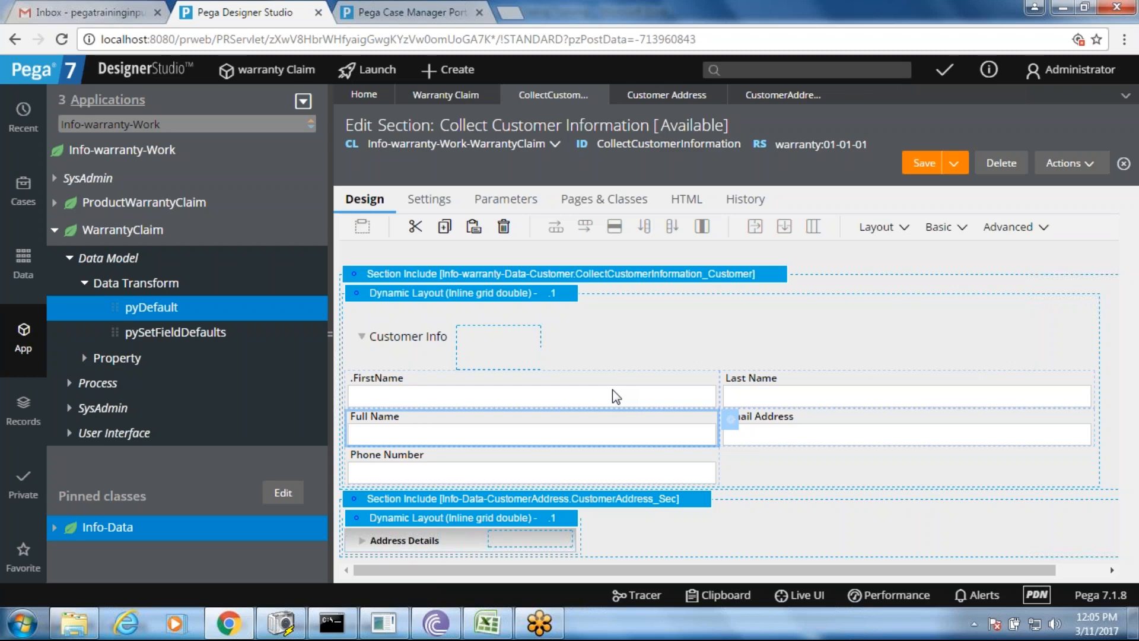
click(615, 404)
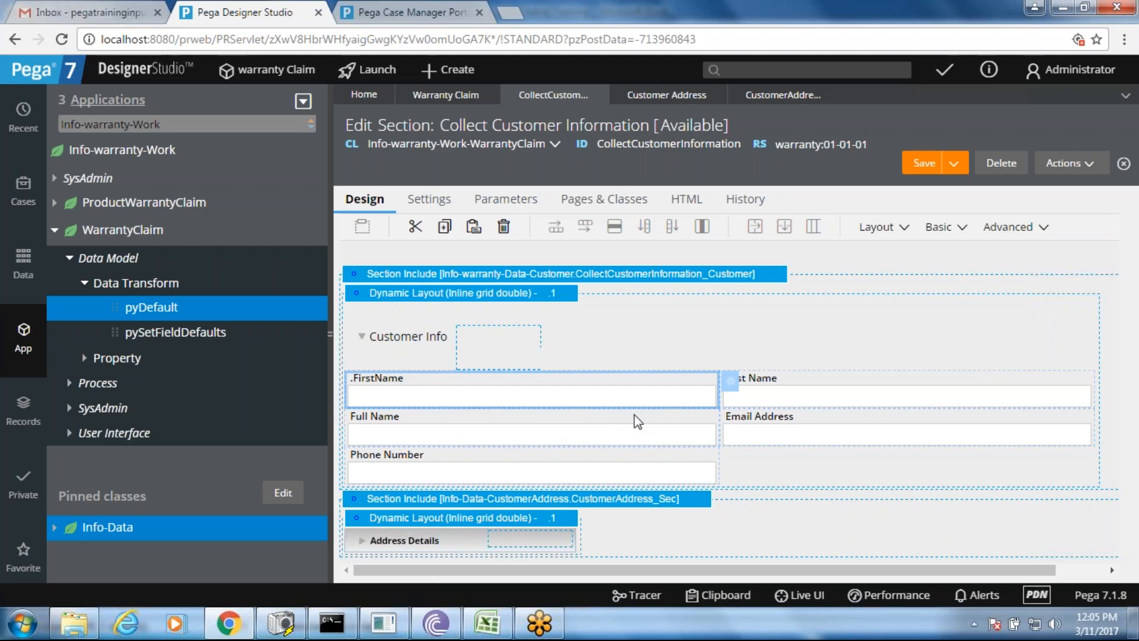
click(653, 425)
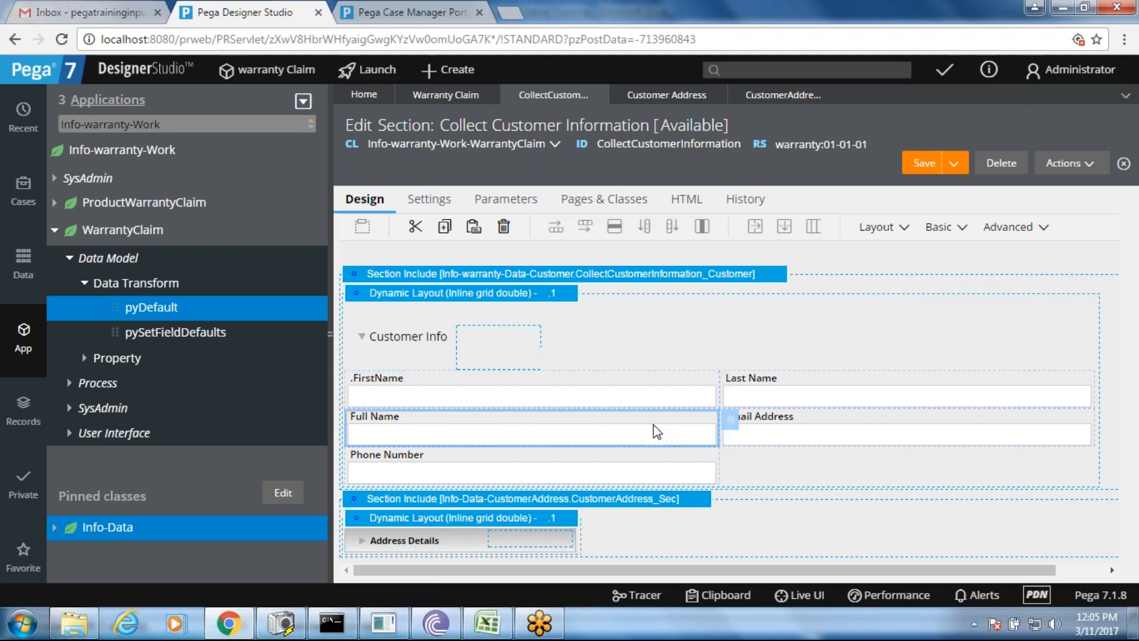
click(729, 422)
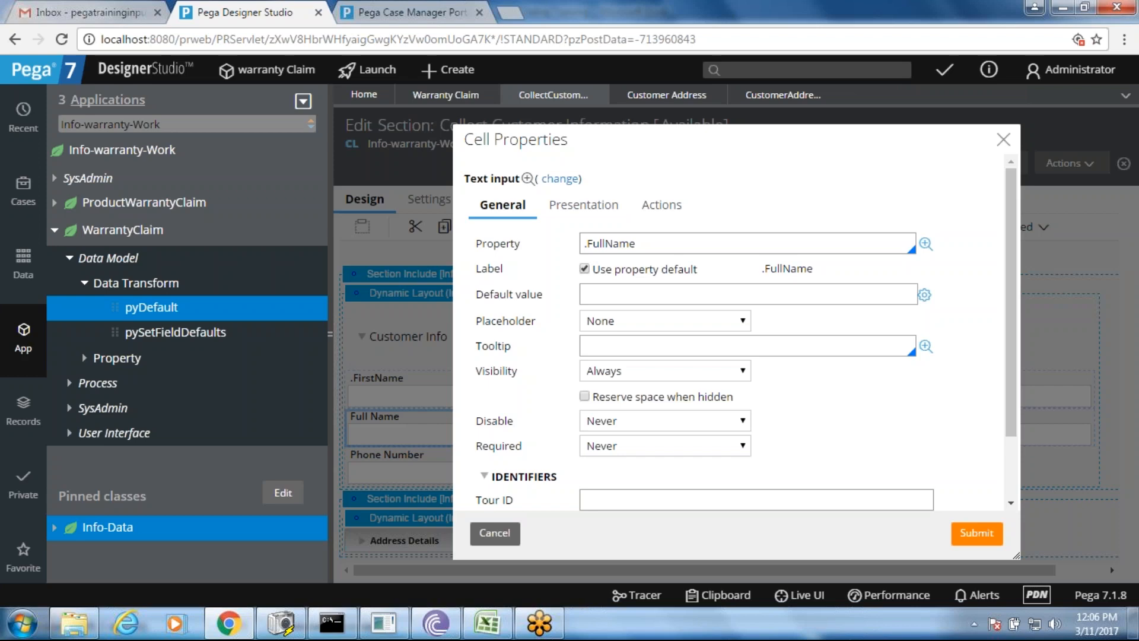
- Reopen the Full Name cell's properties at its Presentation settings
click(493, 543)
click(524, 395)
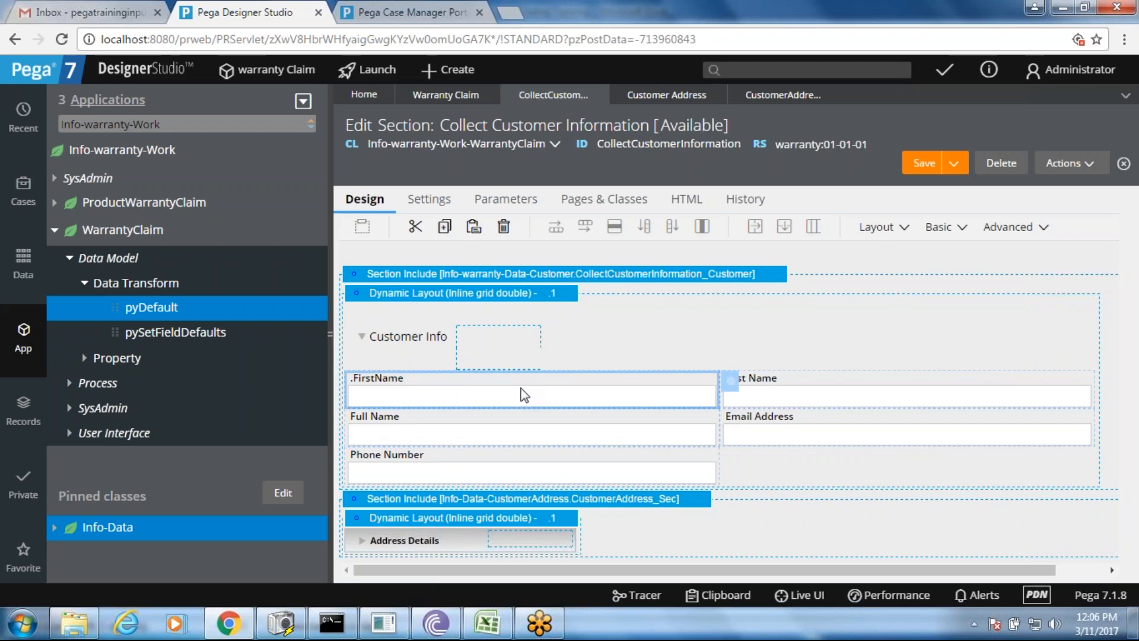
click(512, 431)
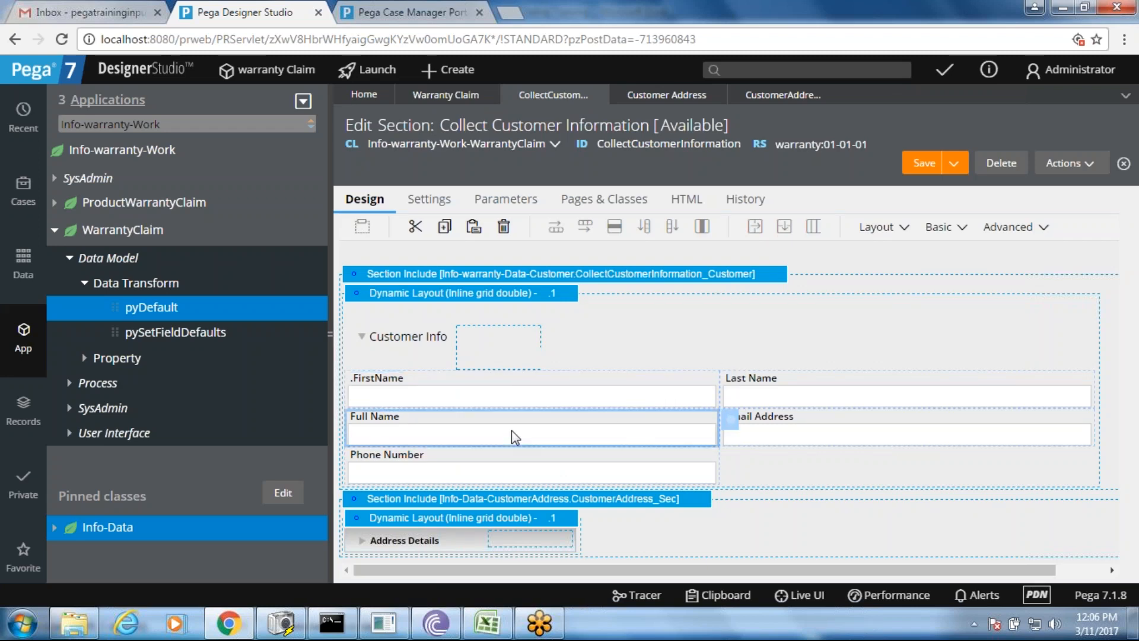
click(732, 422)
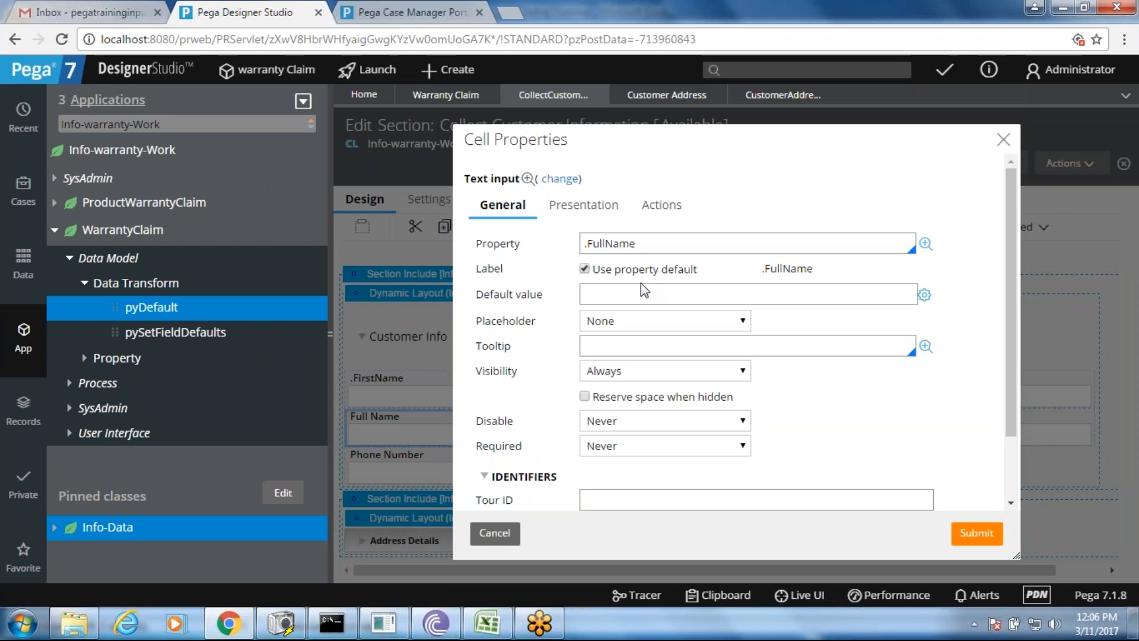
click(571, 209)
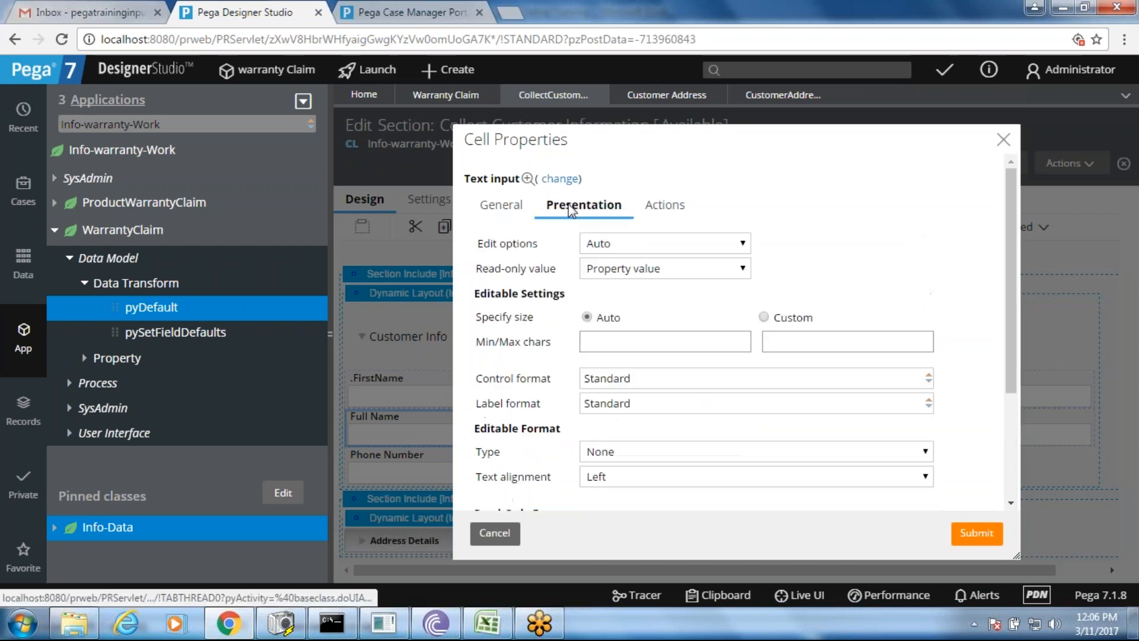
- Make Full Name Read-only (always), save the section, and open FirstName's cell properties
click(621, 241)
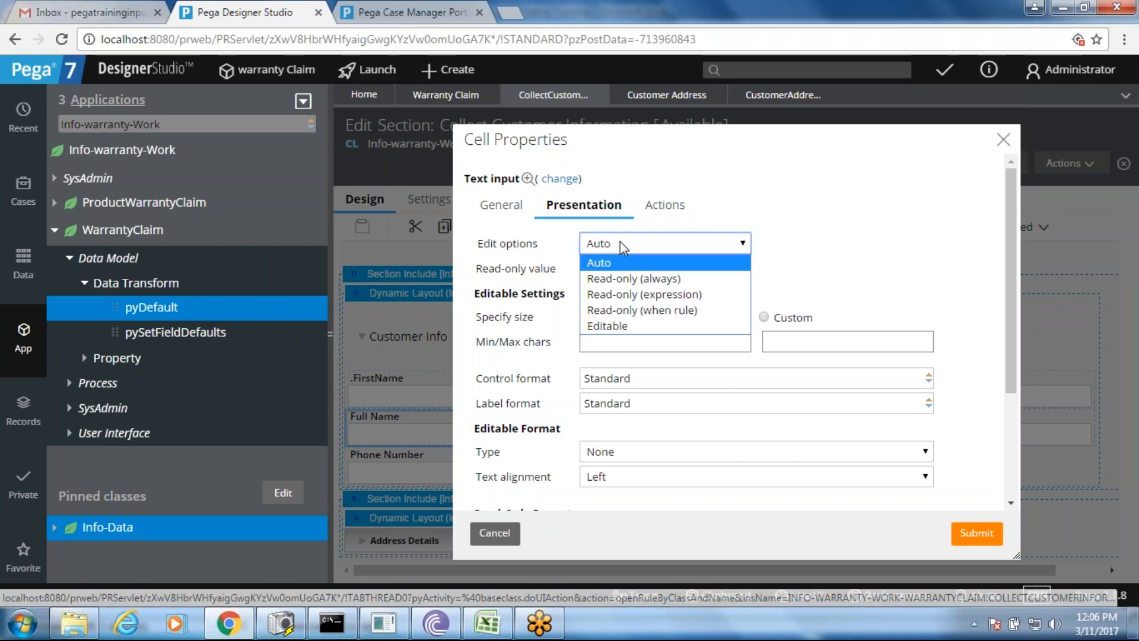
click(625, 278)
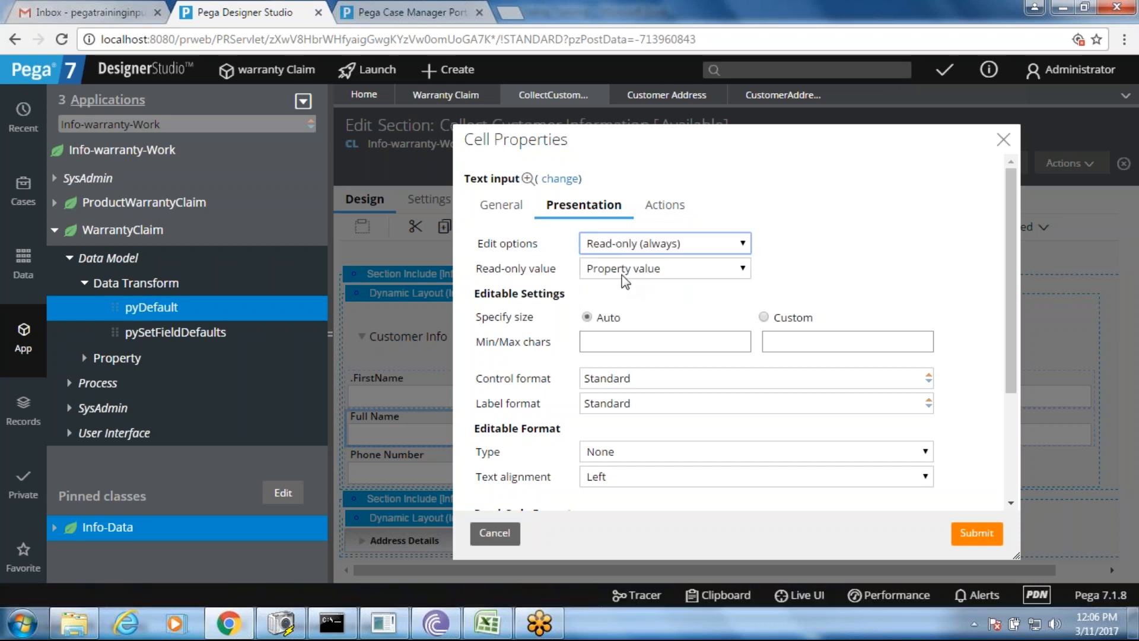
click(976, 534)
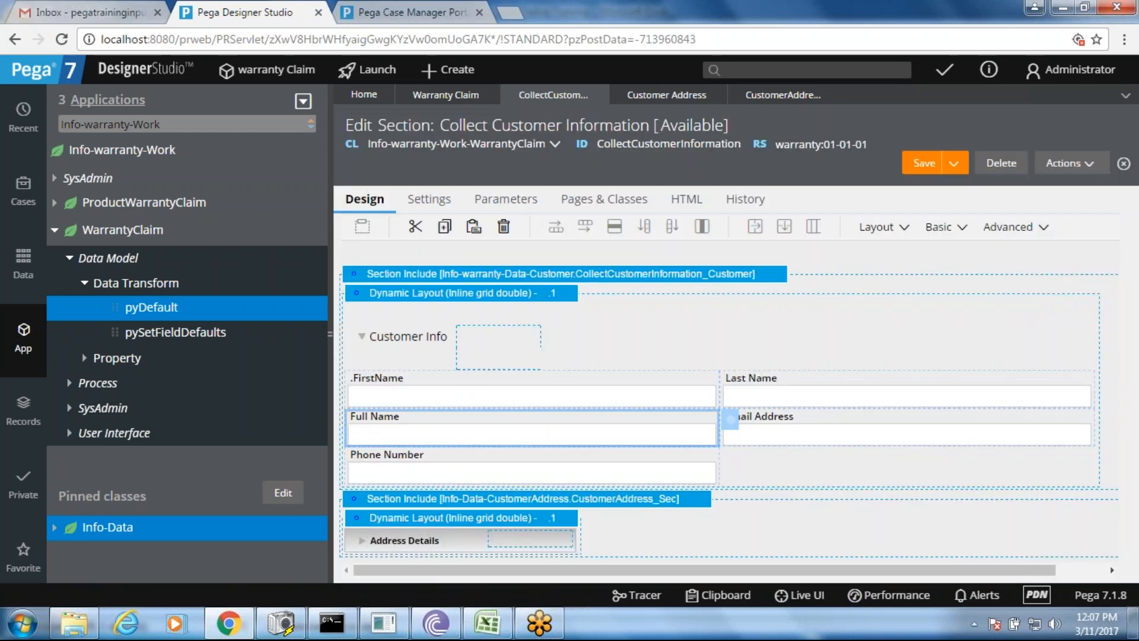
click(922, 167)
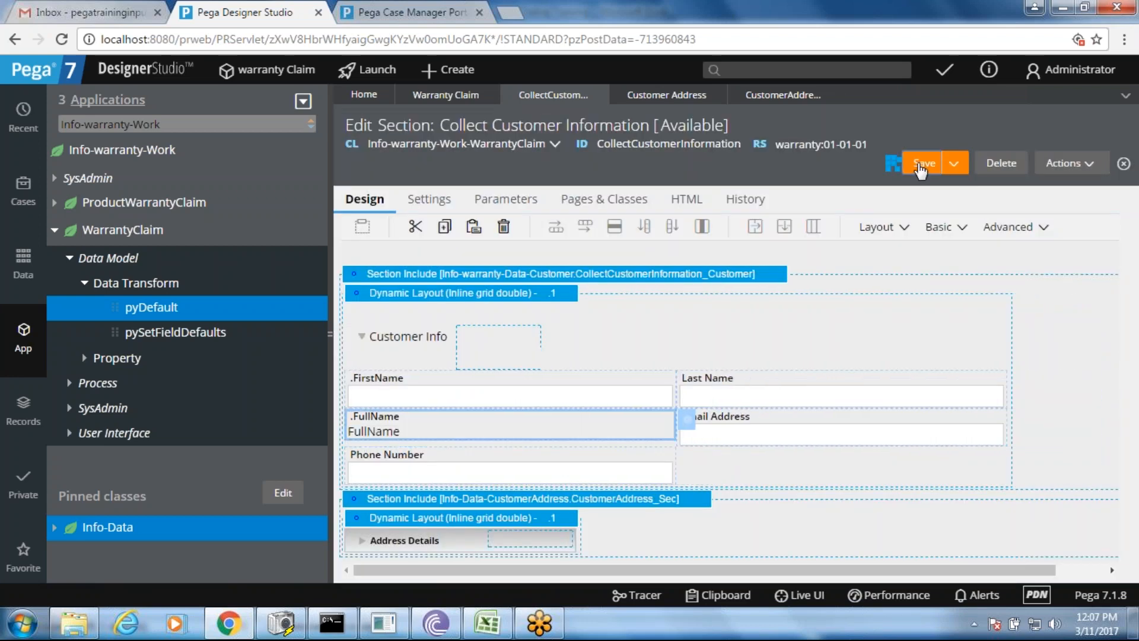
click(558, 385)
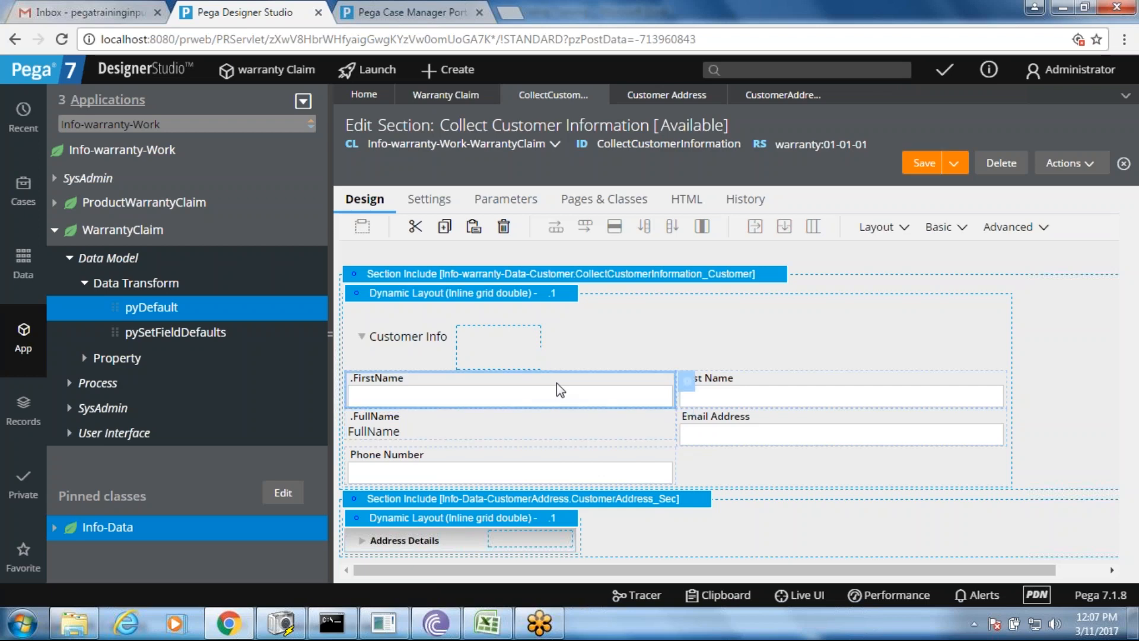
click(688, 381)
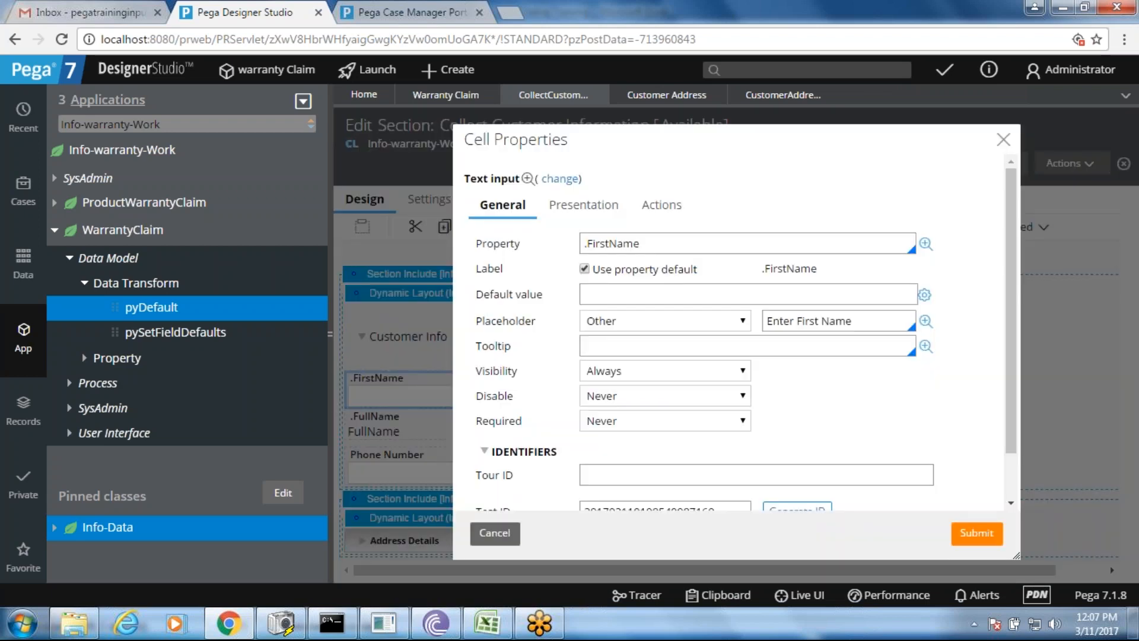
- Add Action set 1 to the FirstName field and list the events that can trigger it
click(659, 208)
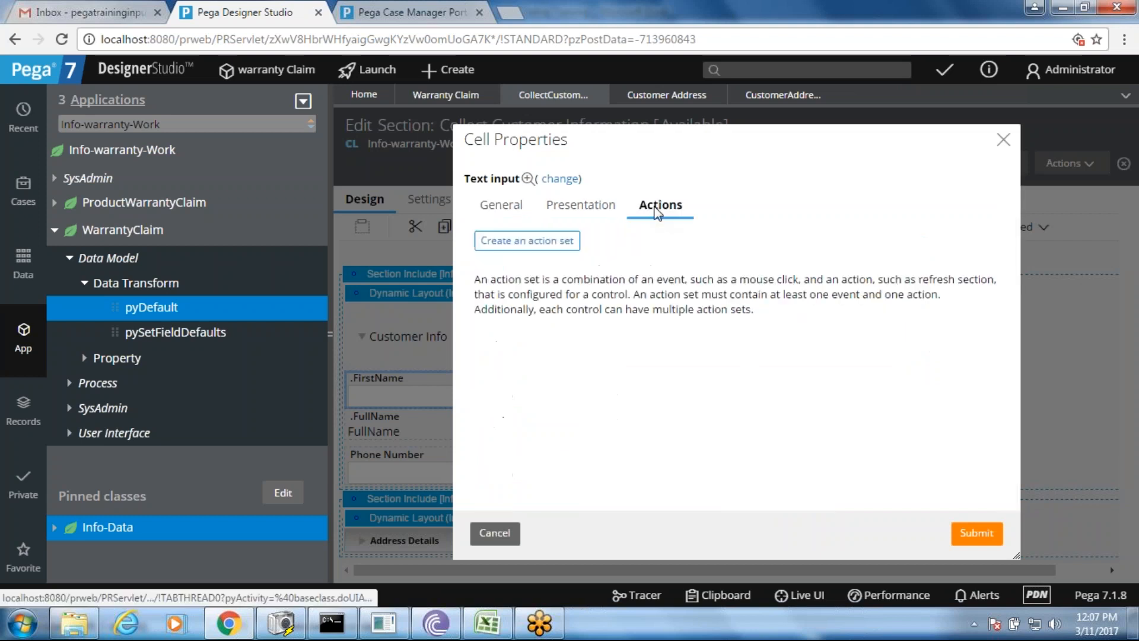
click(527, 242)
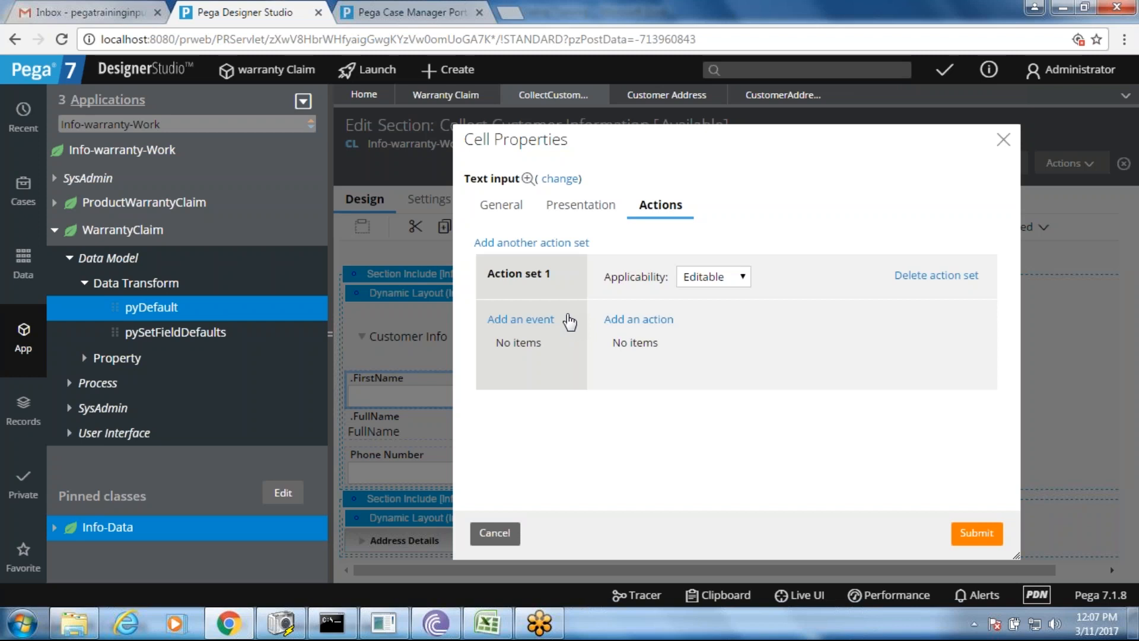
click(534, 319)
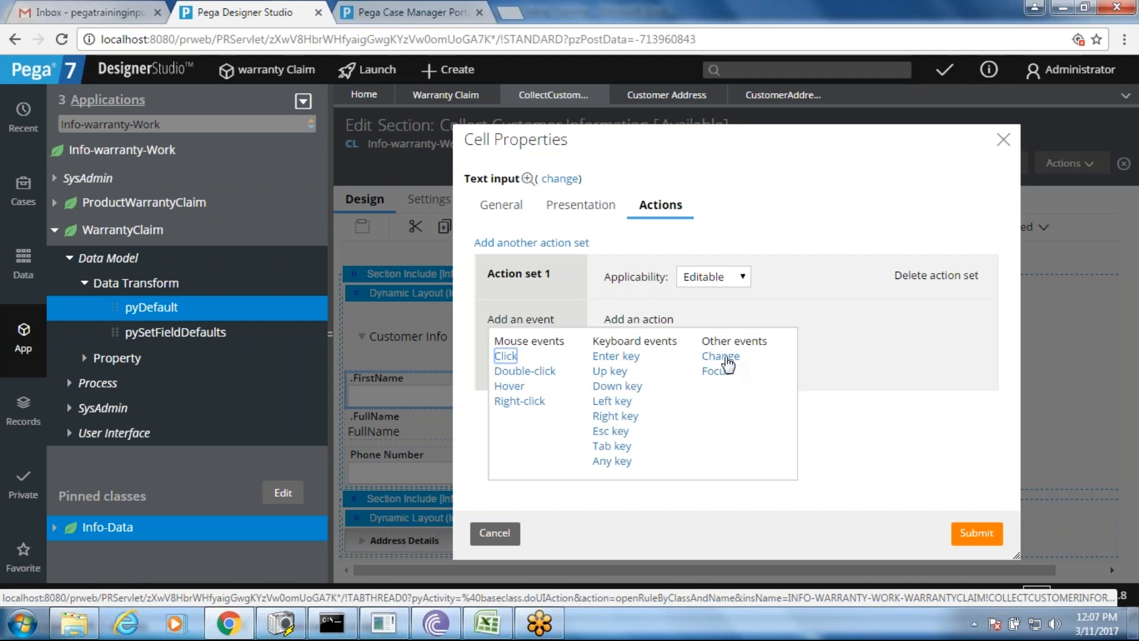
click(368, 12)
- Enter Amit as the first name and move to Last Name; Full Name stays blank
text(Amit)
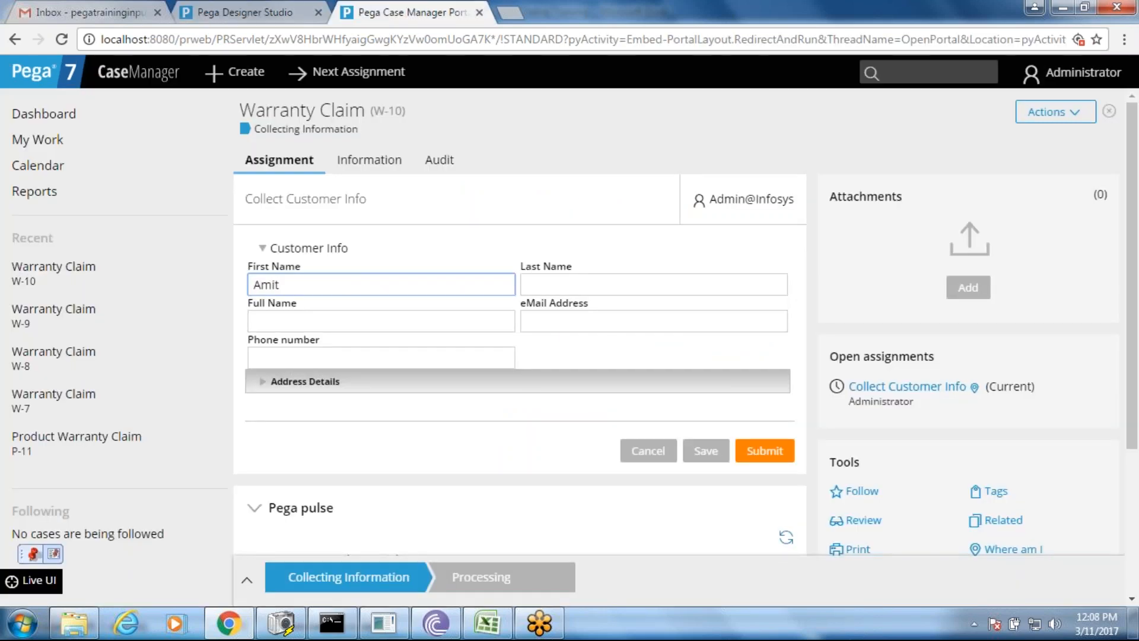
key(Tab)
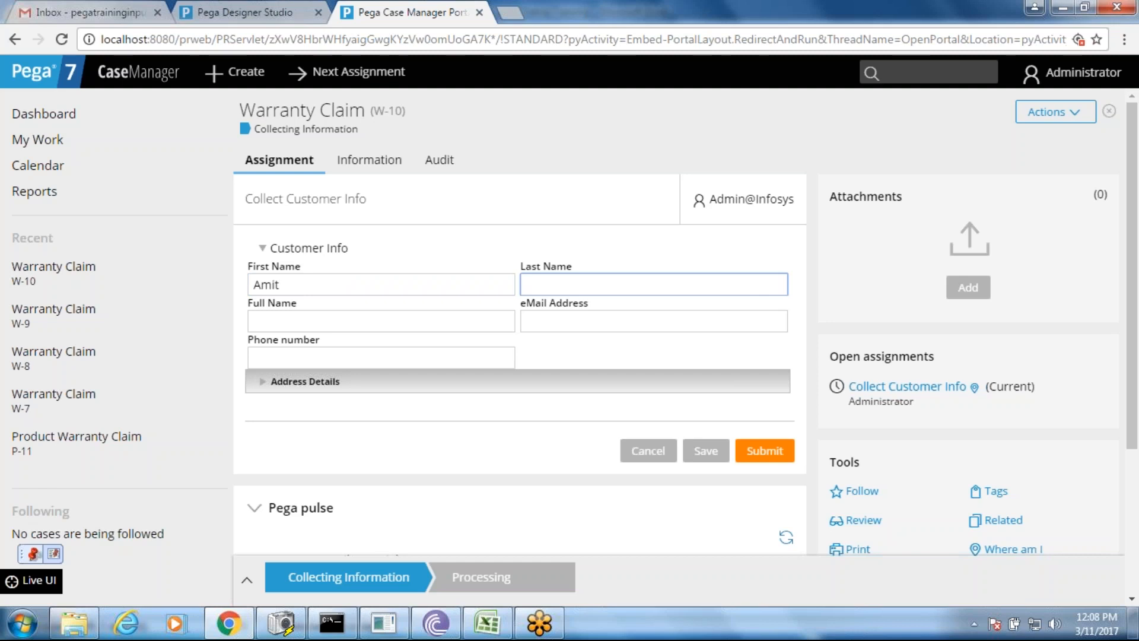
- On FirstName Change, run Refresh-This section with data transform SetFullName, and start creating that transform
click(217, 2)
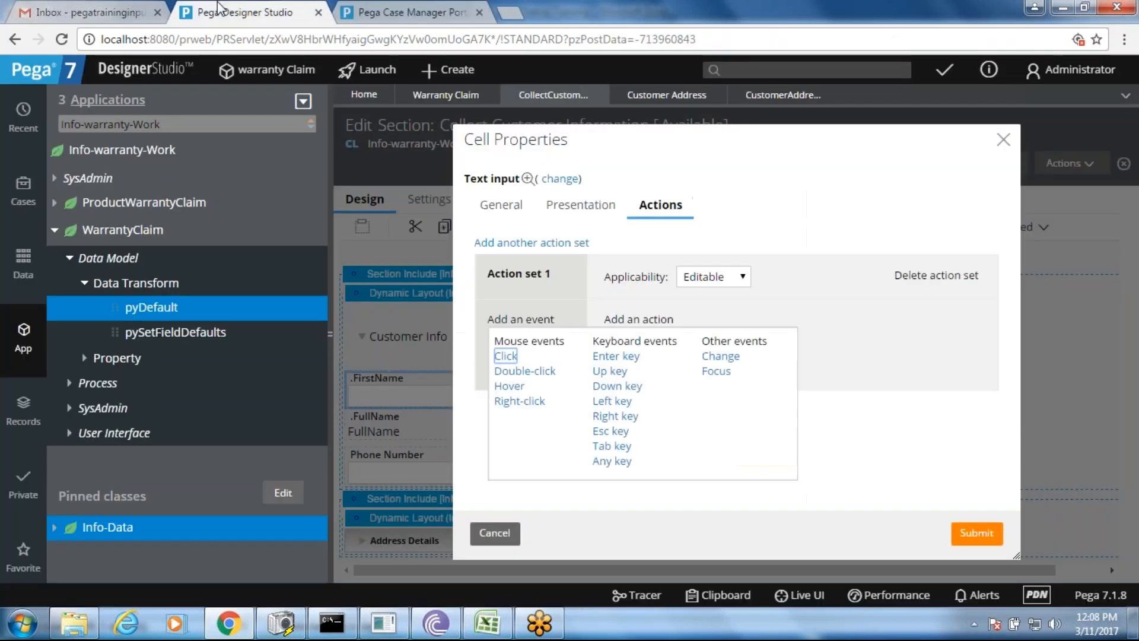
click(731, 357)
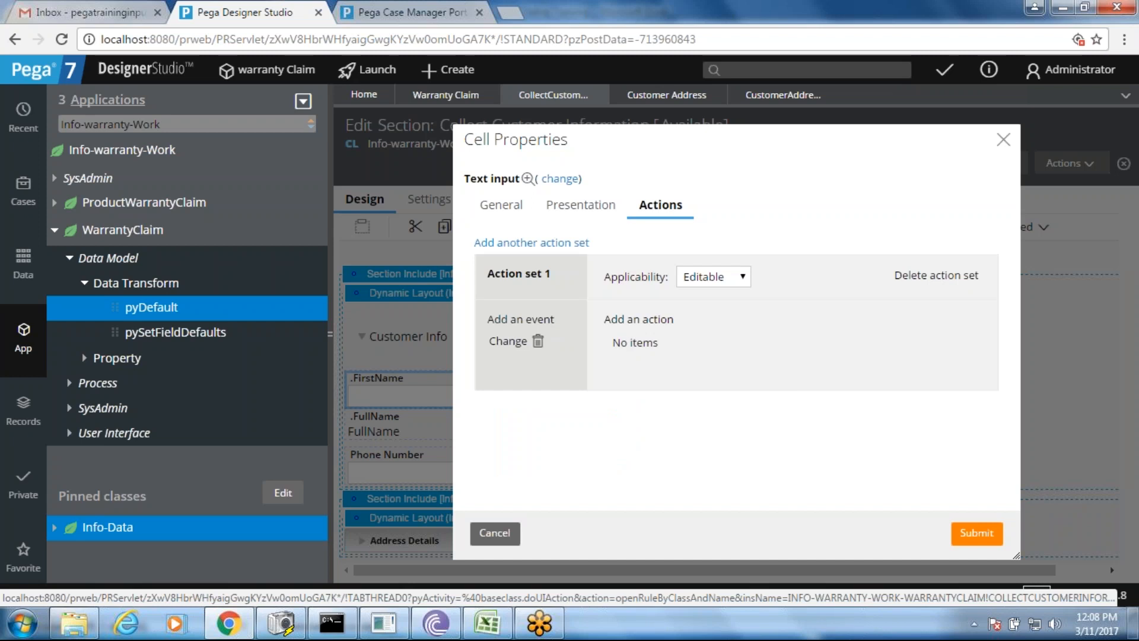
click(666, 322)
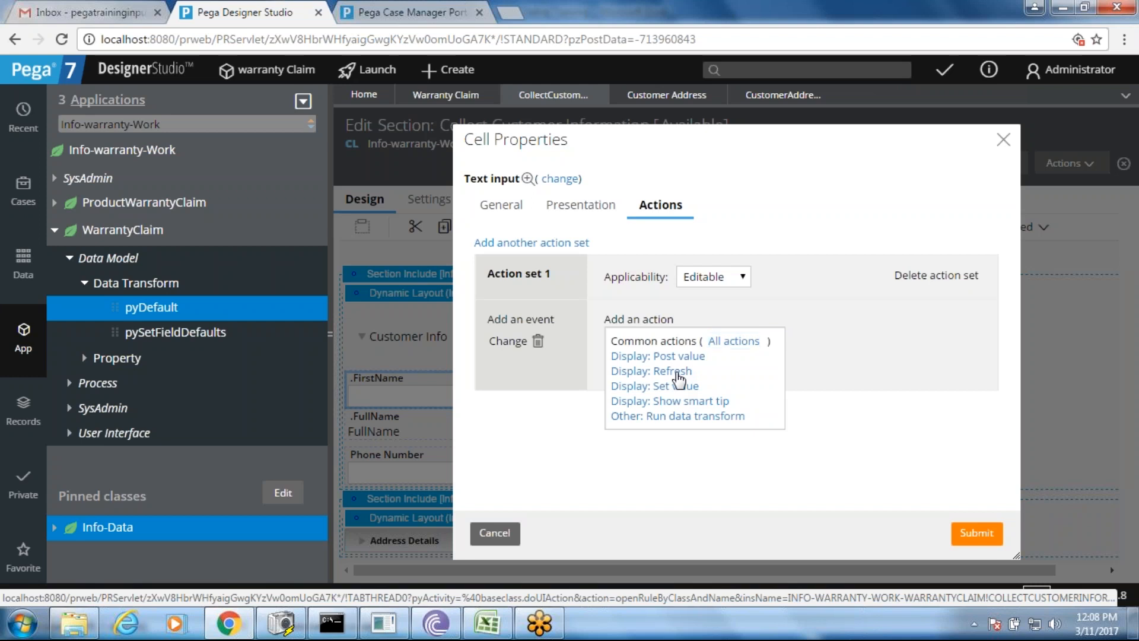
click(677, 372)
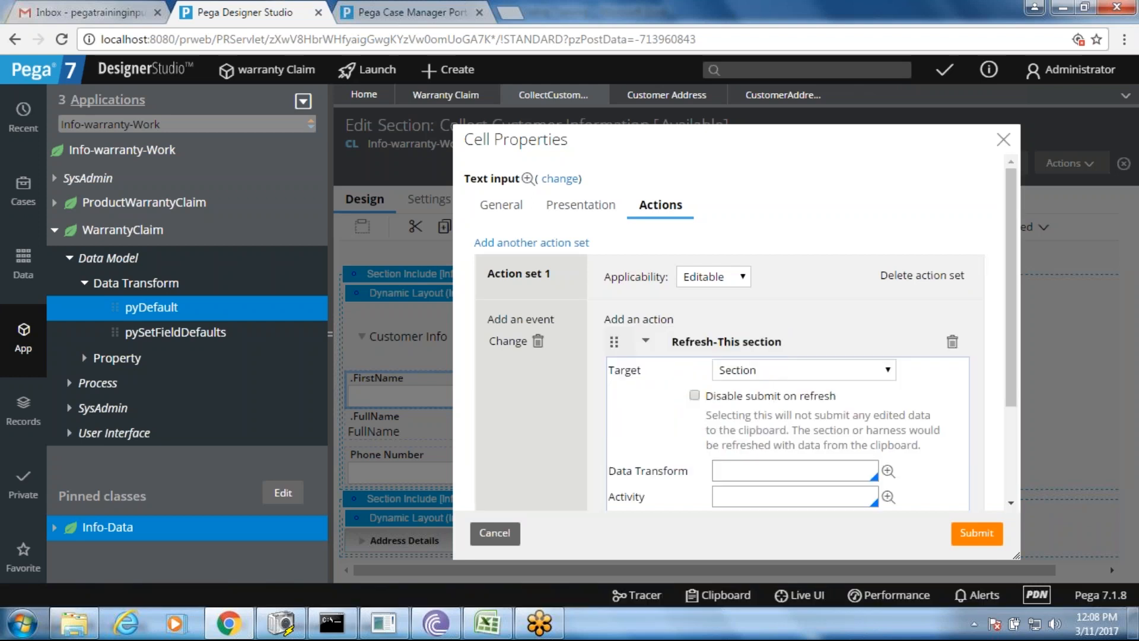
click(765, 468)
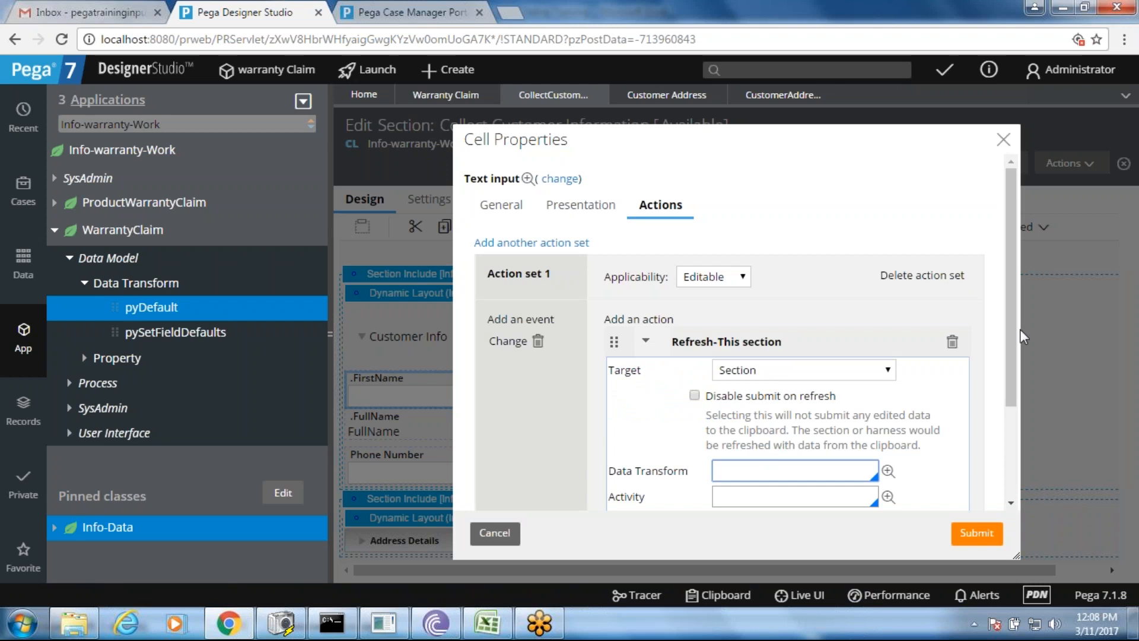
scroll(1013, 330, down, 3)
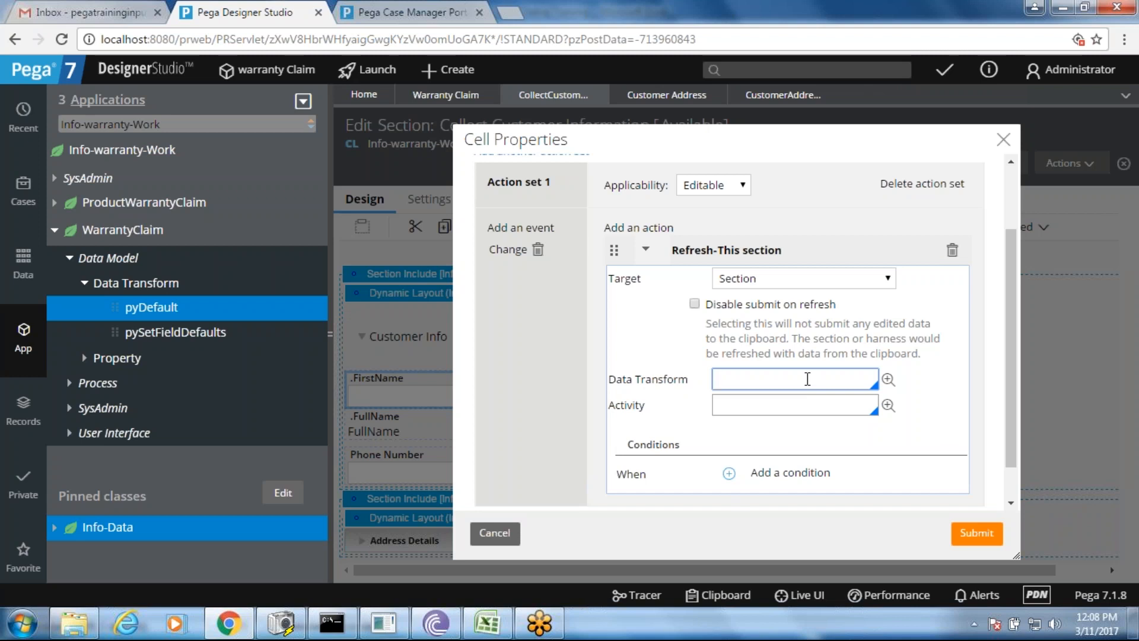
text(SetFullName)
click(887, 380)
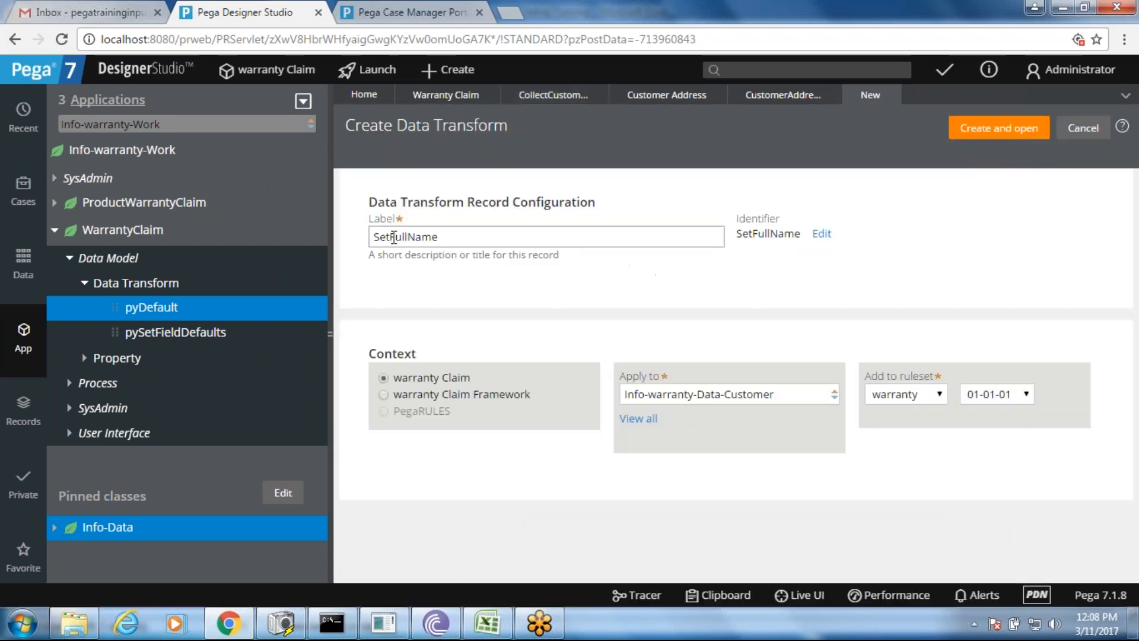
- Correct the label to 'Set Full Name', create and open the transform, and show row 1's actions
click(394, 238)
text(F)
text(00)
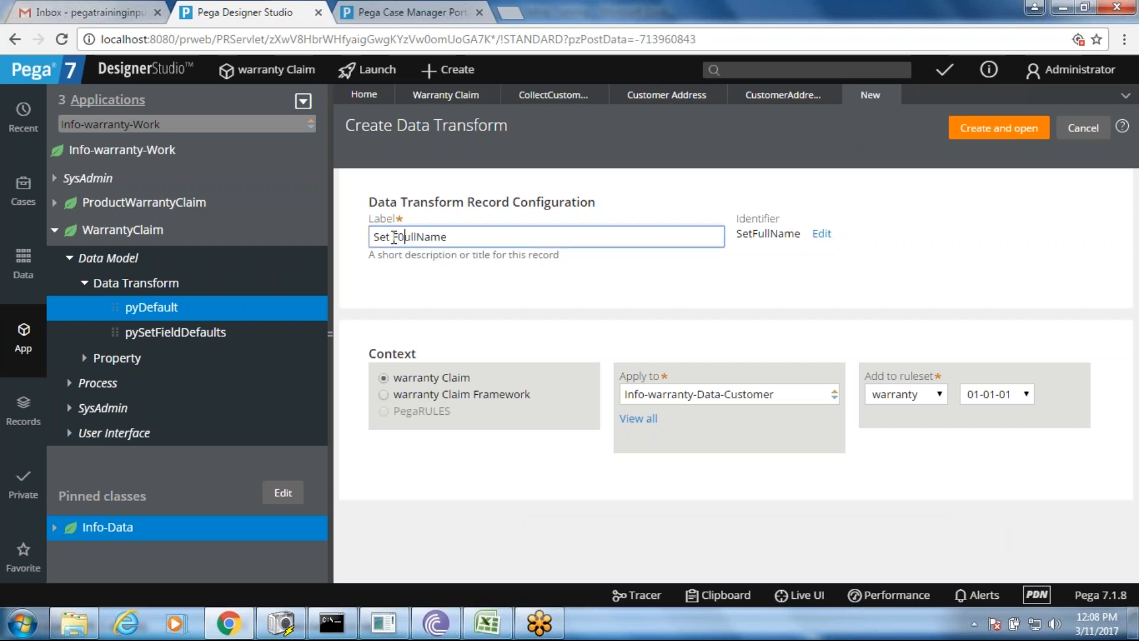
key(BackSpace)
key(BackSpace)
click(410, 237)
click(1003, 131)
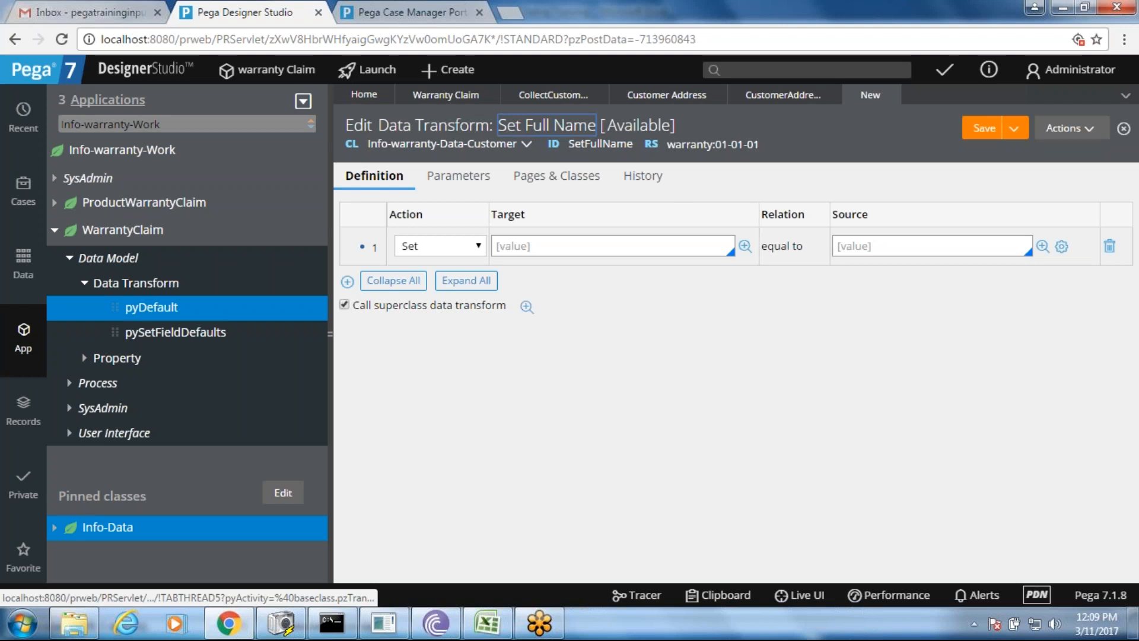
click(479, 246)
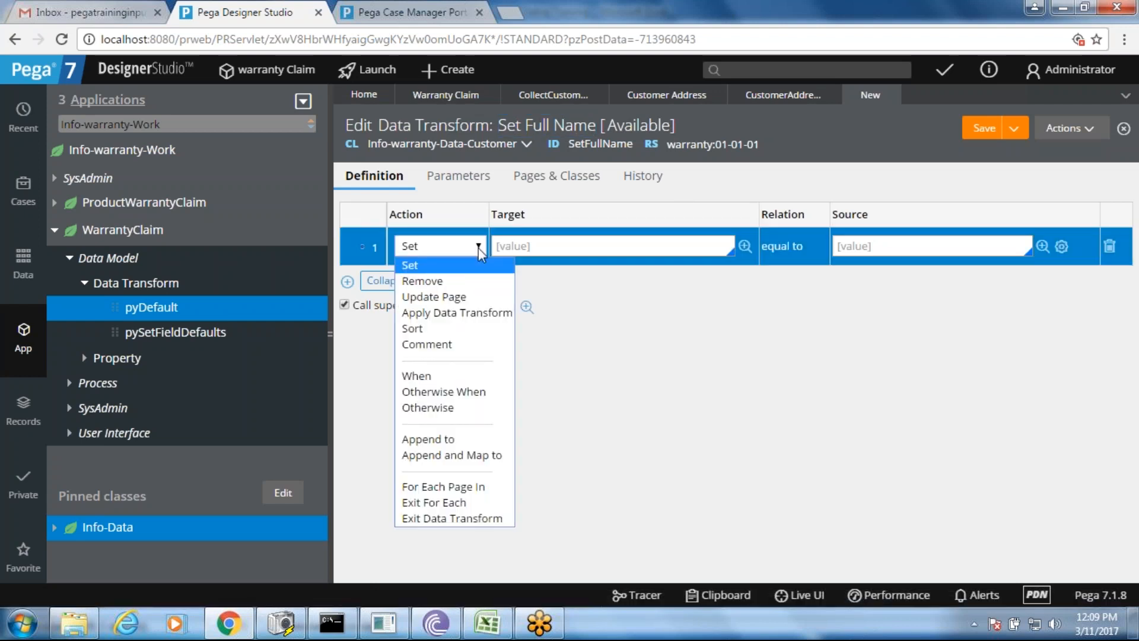
key(Print)
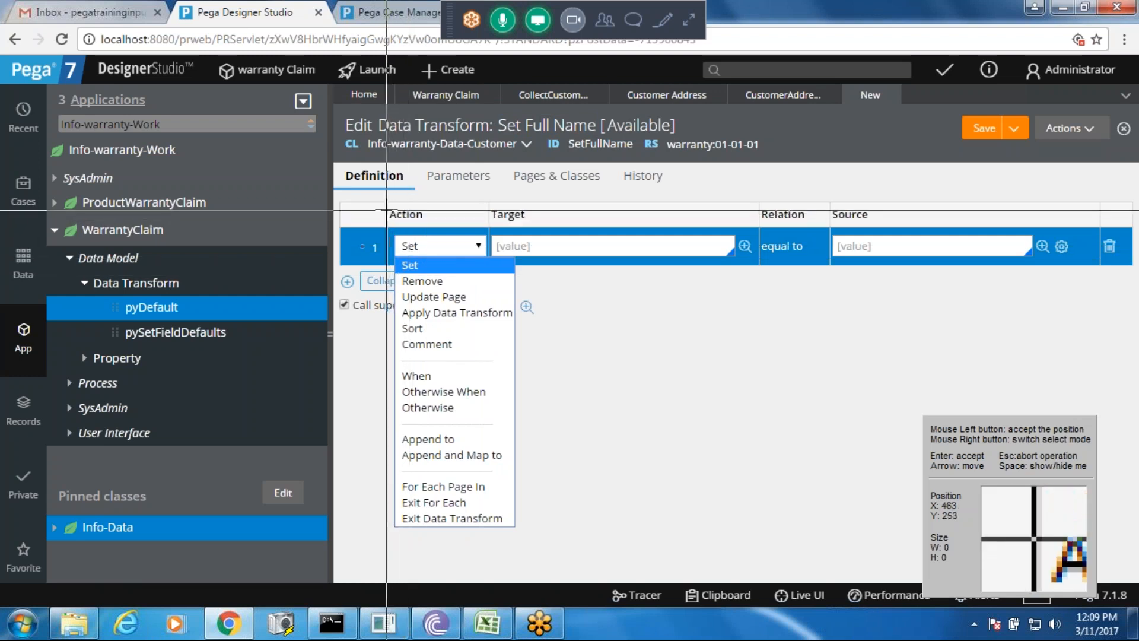
- Capture the open row-action list as a screenshot and return to the Excel notes
drag(385, 206, 521, 530)
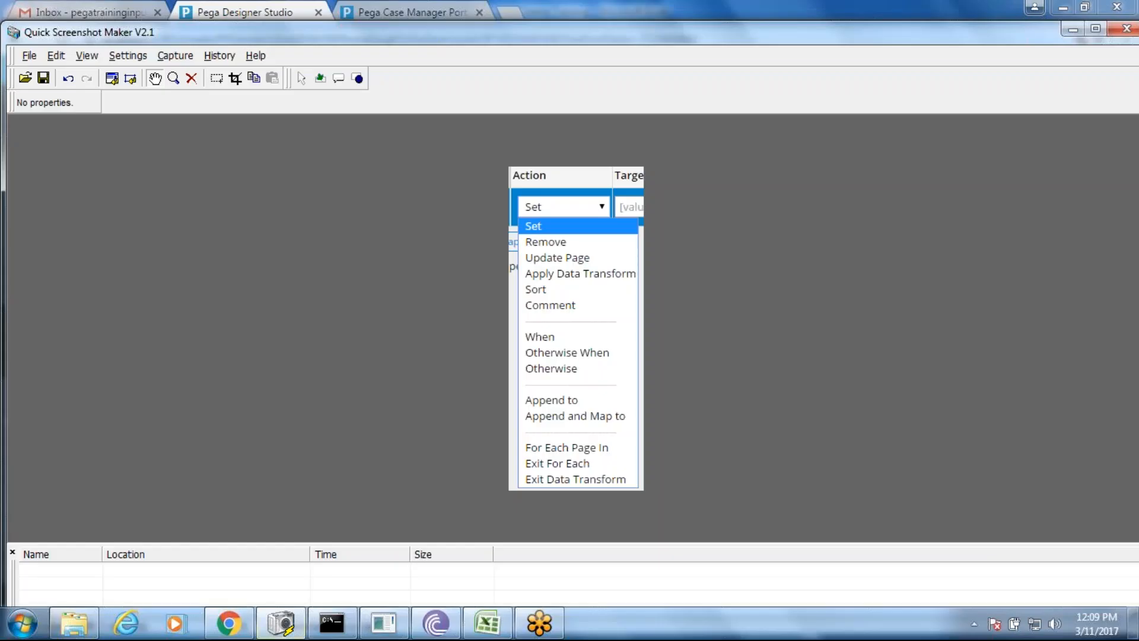
right_click(561, 404)
click(558, 340)
click(485, 625)
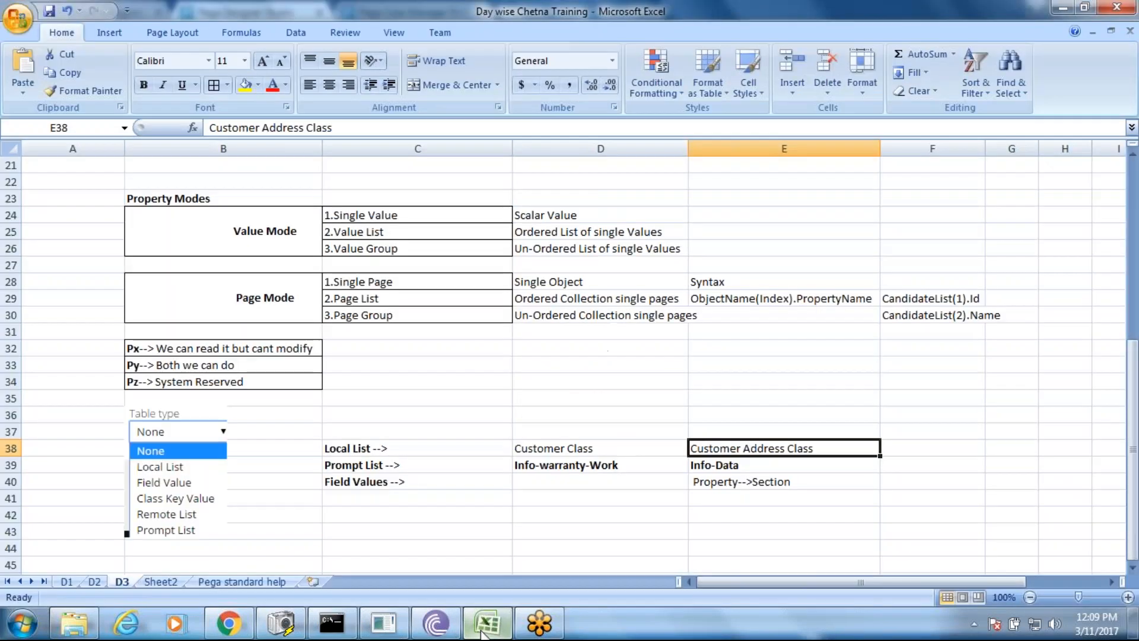
- Paste the captured action-list screenshot at B47 on sheet D3
click(1133, 569)
click(1133, 570)
click(1134, 570)
click(1133, 569)
click(1133, 569)
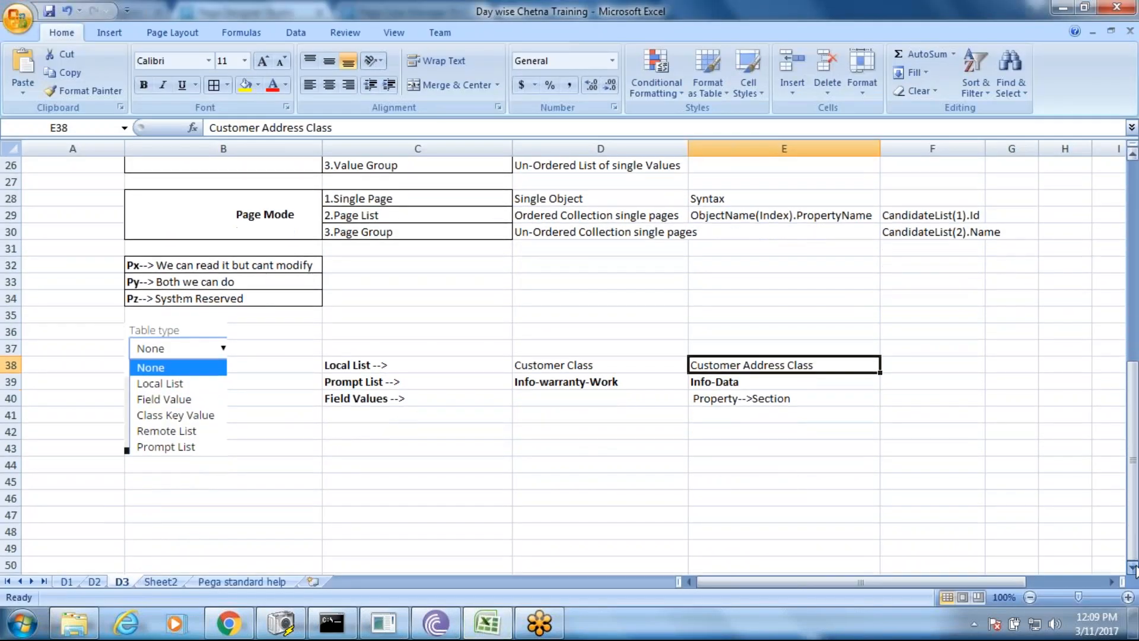
click(1133, 568)
click(1133, 568)
click(1134, 568)
click(1134, 569)
click(1133, 568)
click(1133, 569)
click(1133, 568)
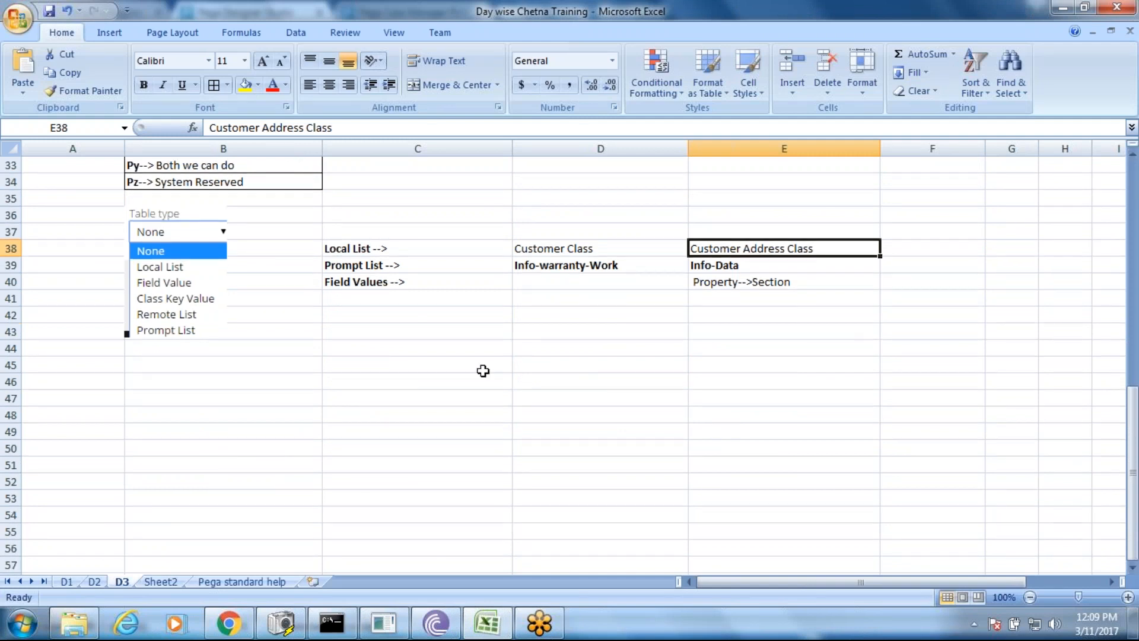
click(210, 365)
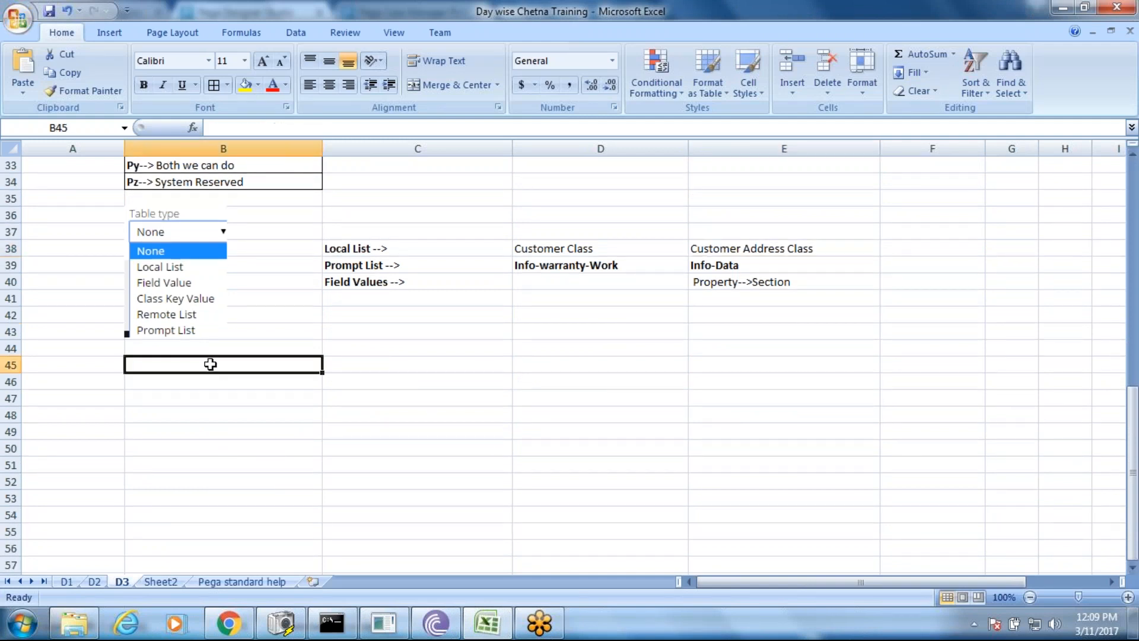
click(181, 400)
key(ctrl+v)
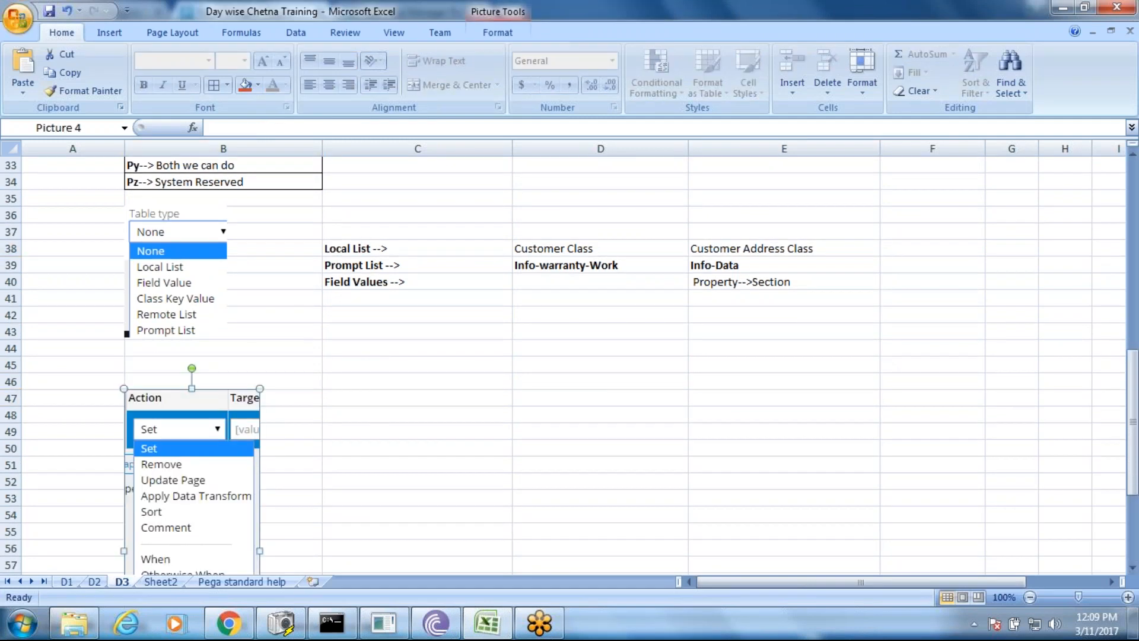
- Type the heading 'Data Transform Actions' in B45 and select the pasted picture
click(160, 372)
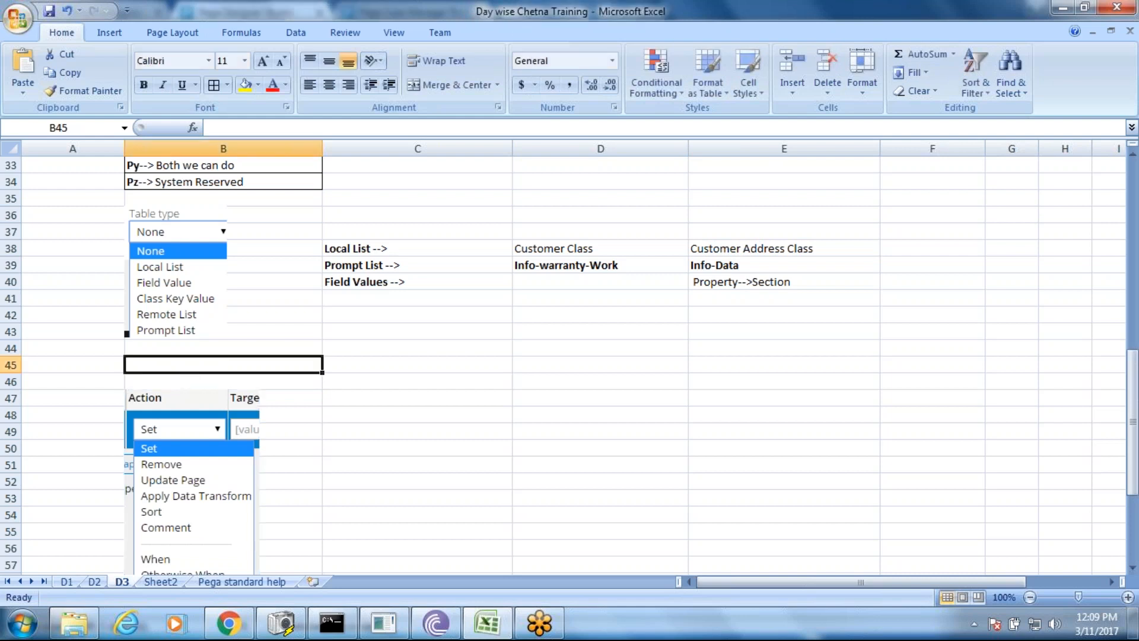
text(Data)
key(BackSpace)
key(BackSpace)
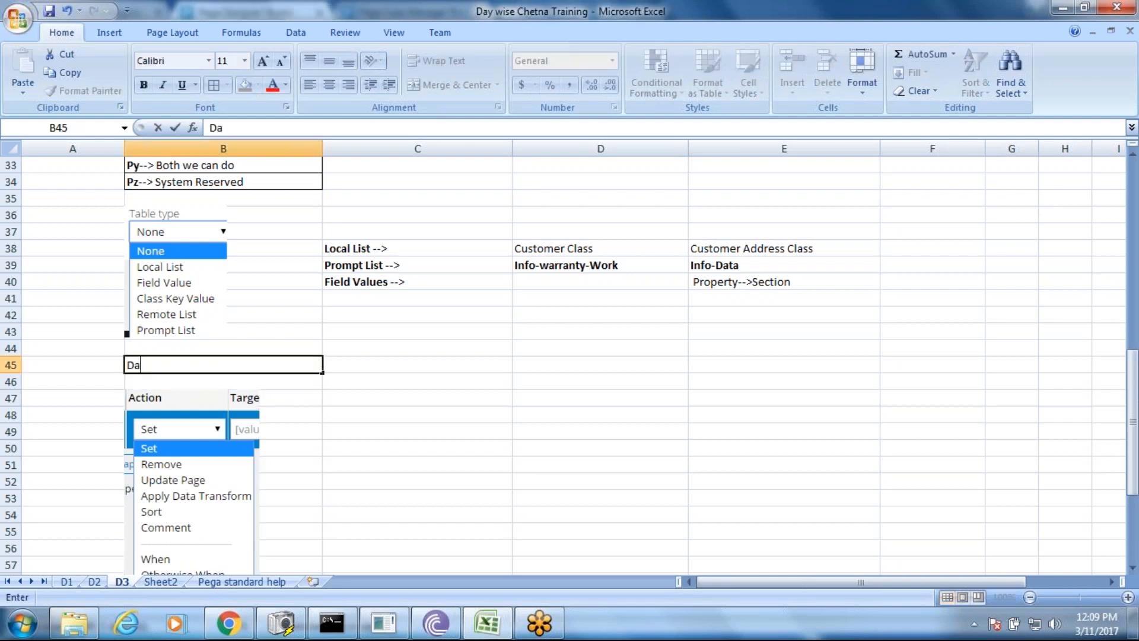
text(s)
key(BackSpace)
text(ta Transform )
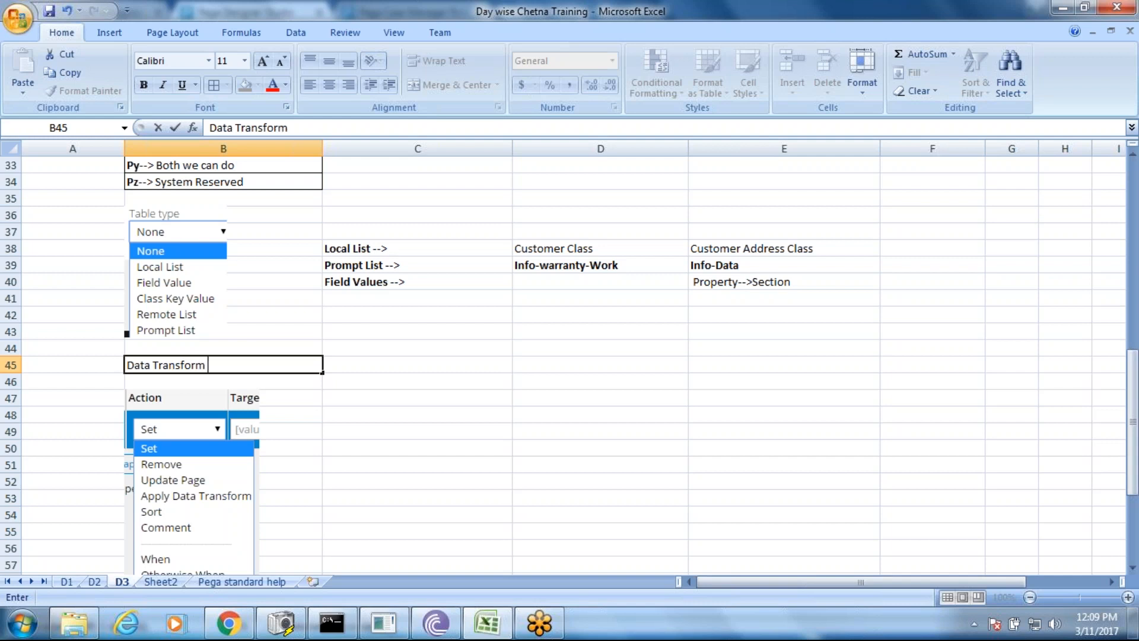
text(Actions)
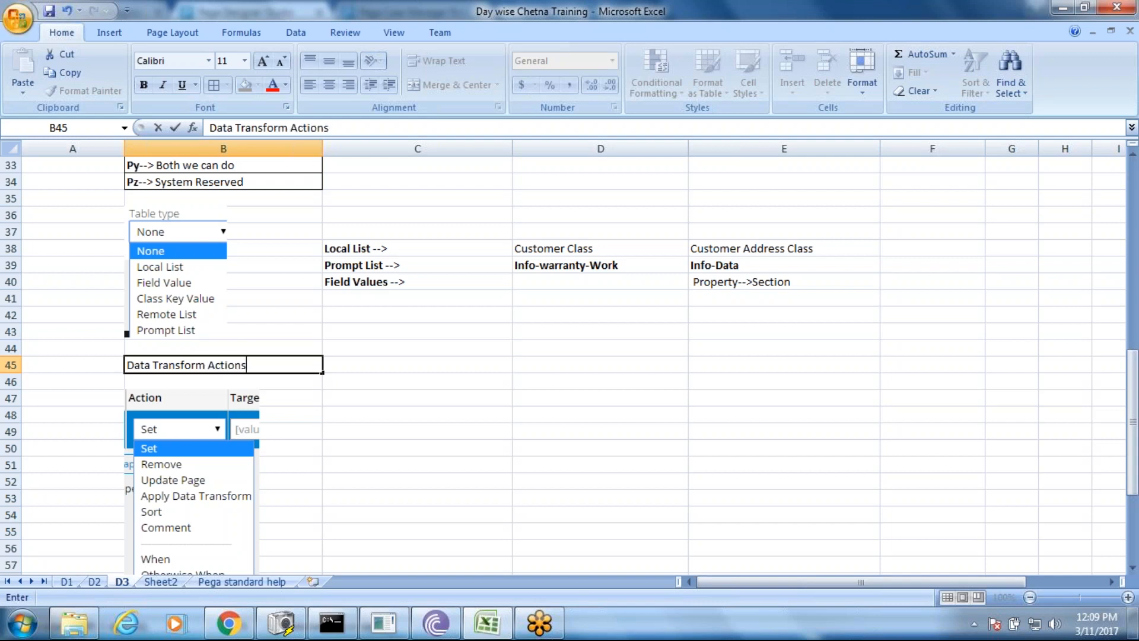
click(372, 433)
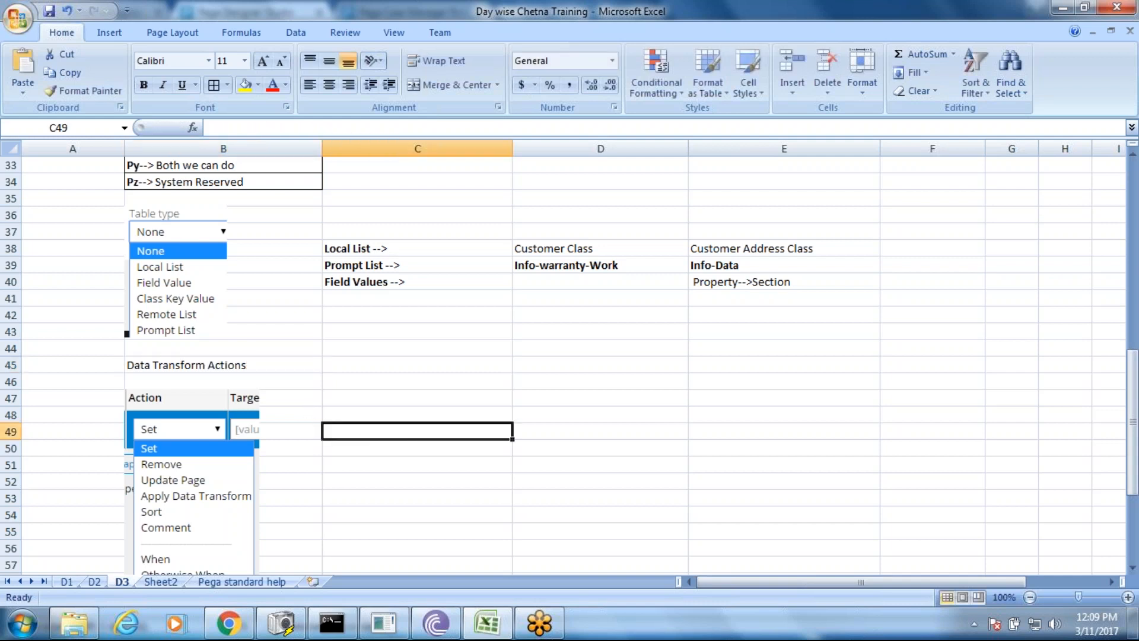
drag(1134, 391, 1132, 439)
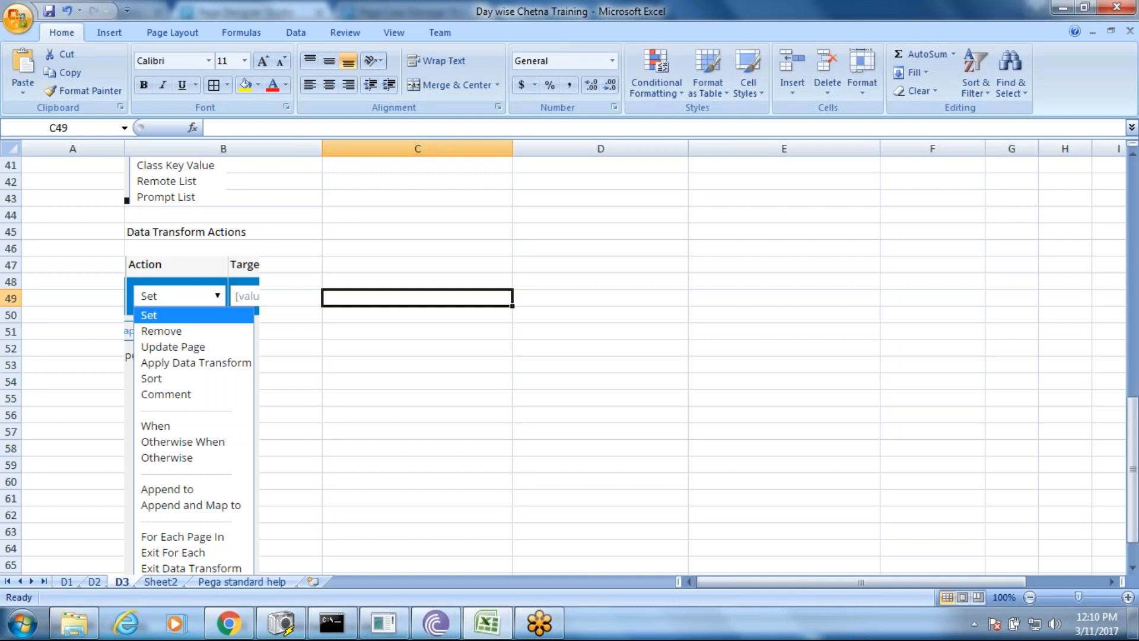
click(223, 366)
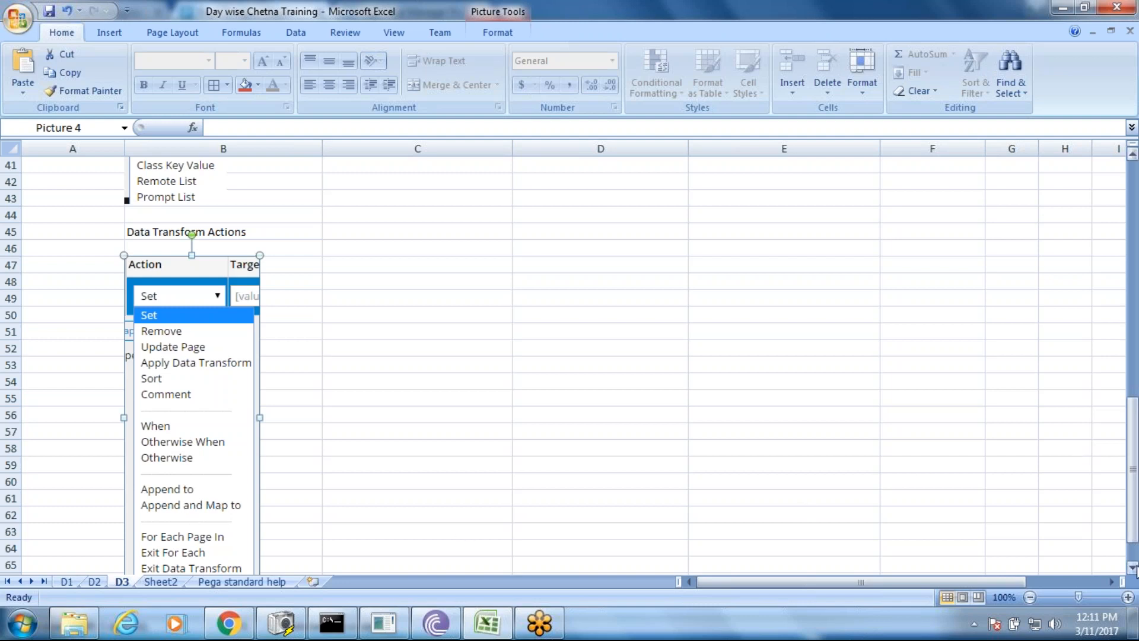
click(1133, 567)
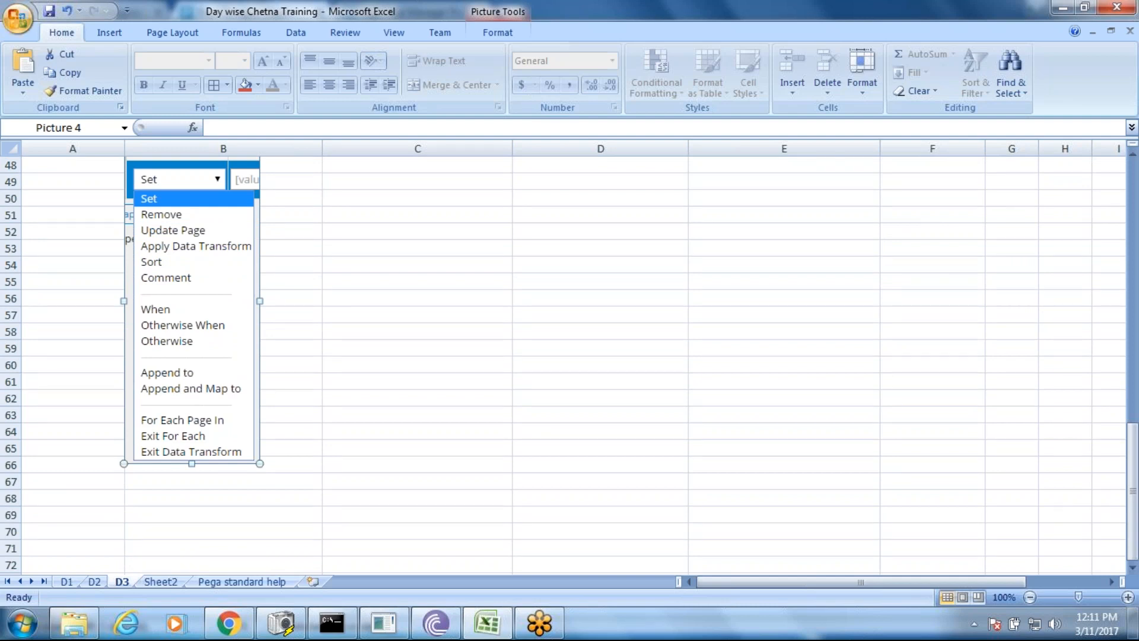
- Enter 'Append To' in C60 and 'Append & Map To' in C61
click(336, 371)
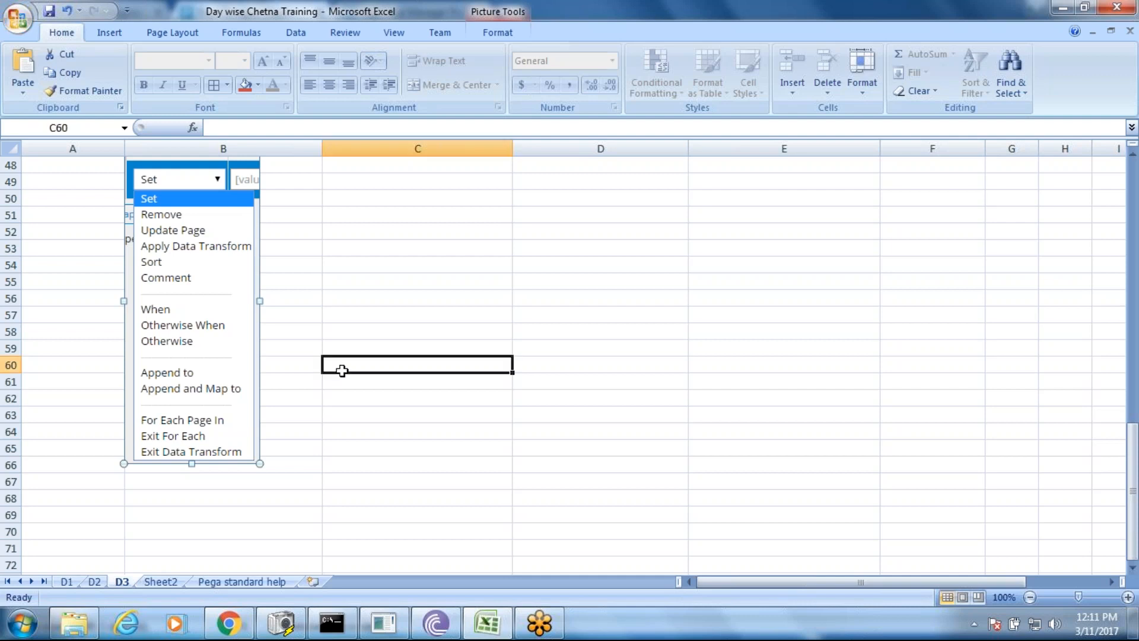
text(Append)
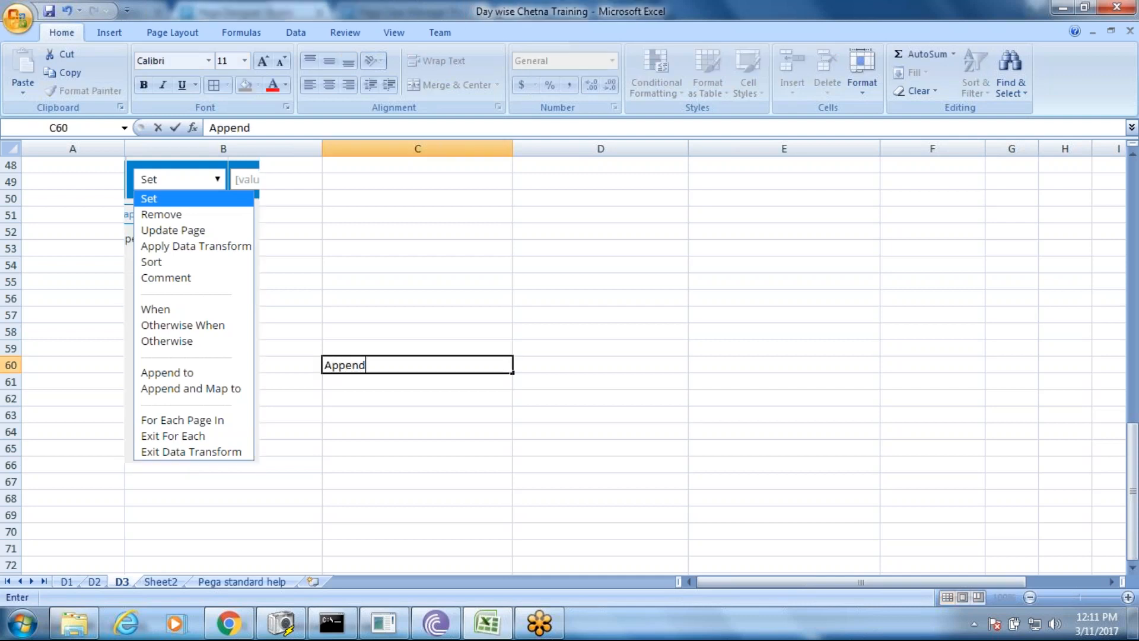
text( To)
key(Return)
text(App)
key(shift+Right)
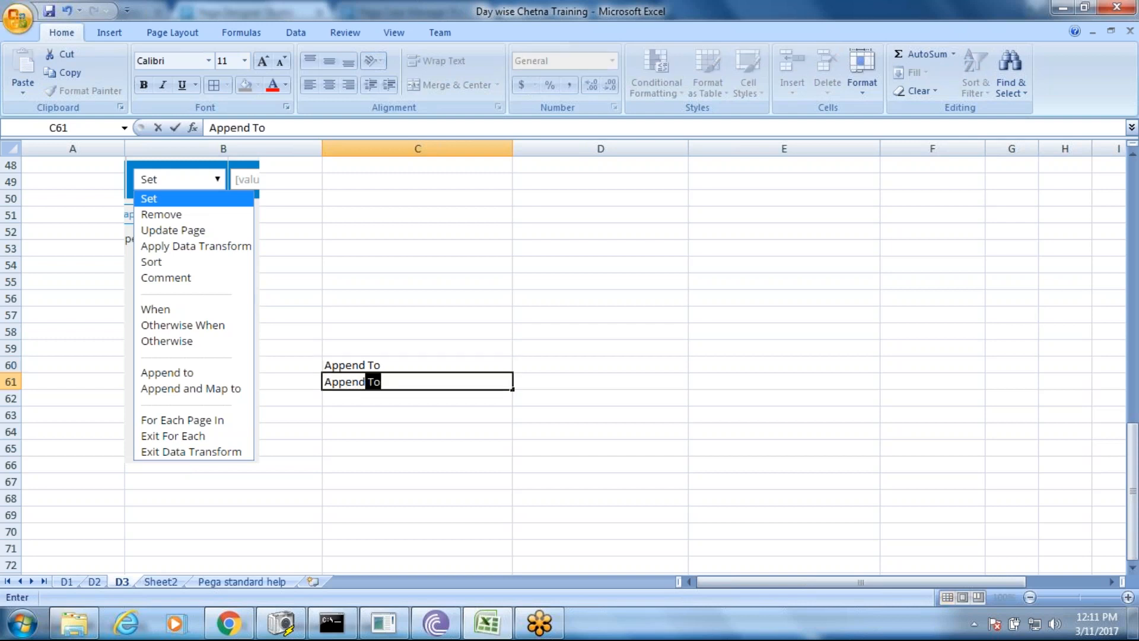
text(&)
key(BackSpace)
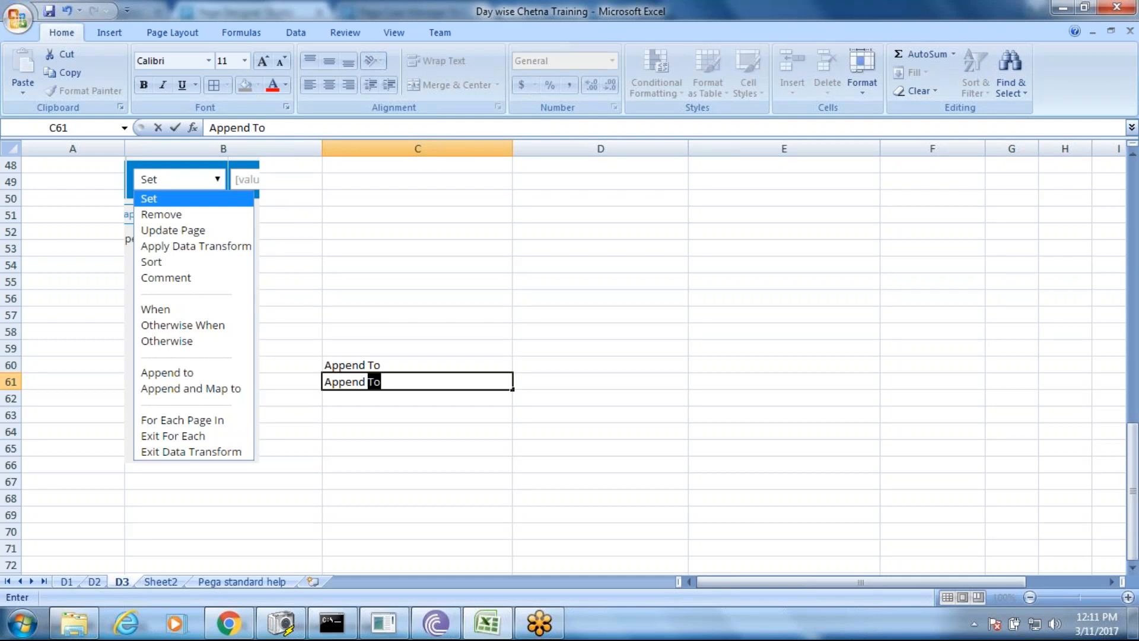
text(& Map)
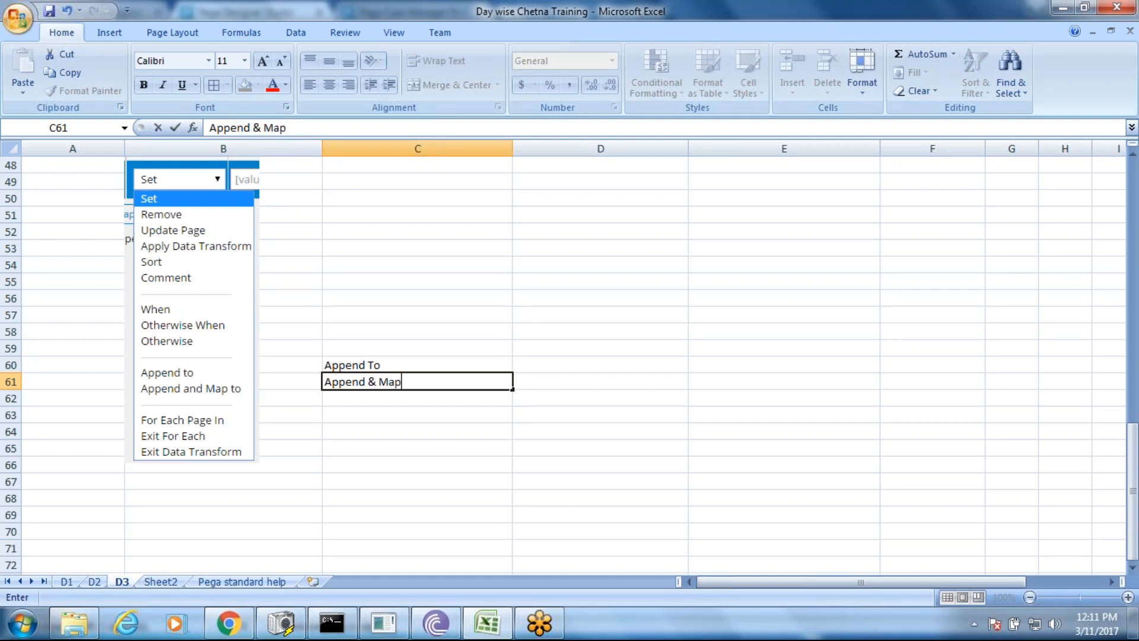
text( To)
click(399, 367)
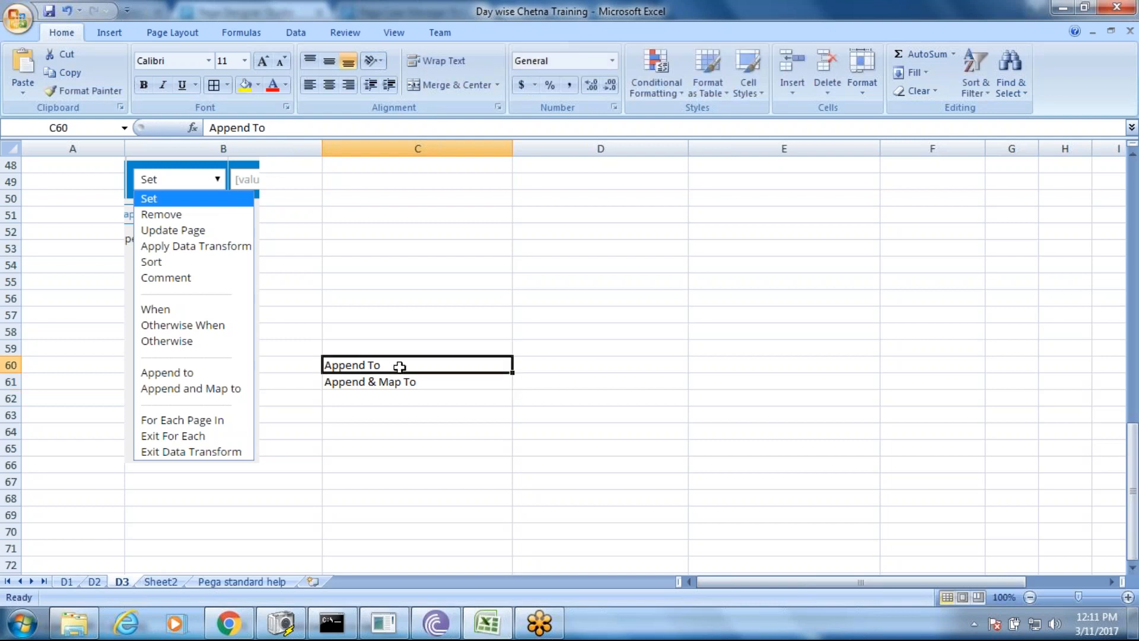
click(538, 362)
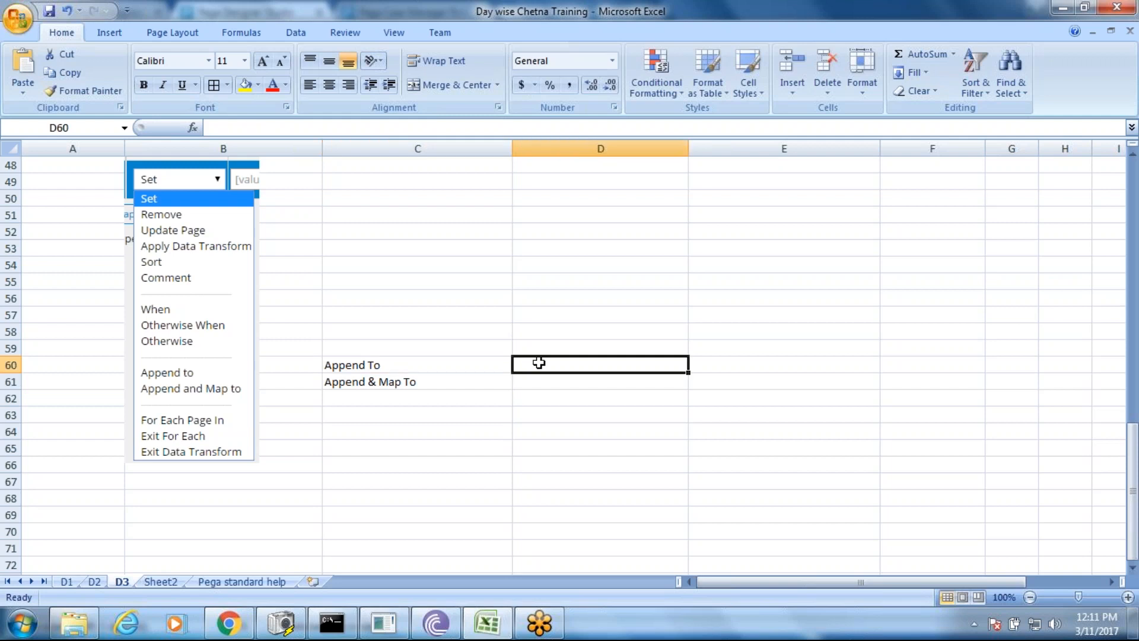
- Extend the C60 note with '--> Source Page -->100 Prop' and a second 'Target Page-->' line
double_click(432, 363)
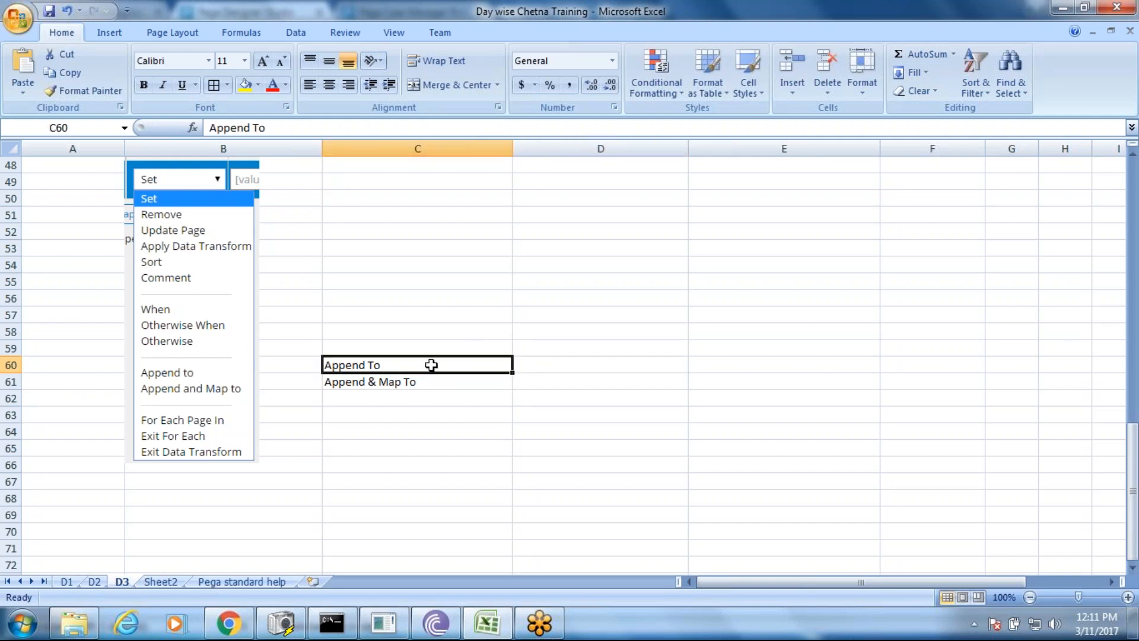
text(-->)
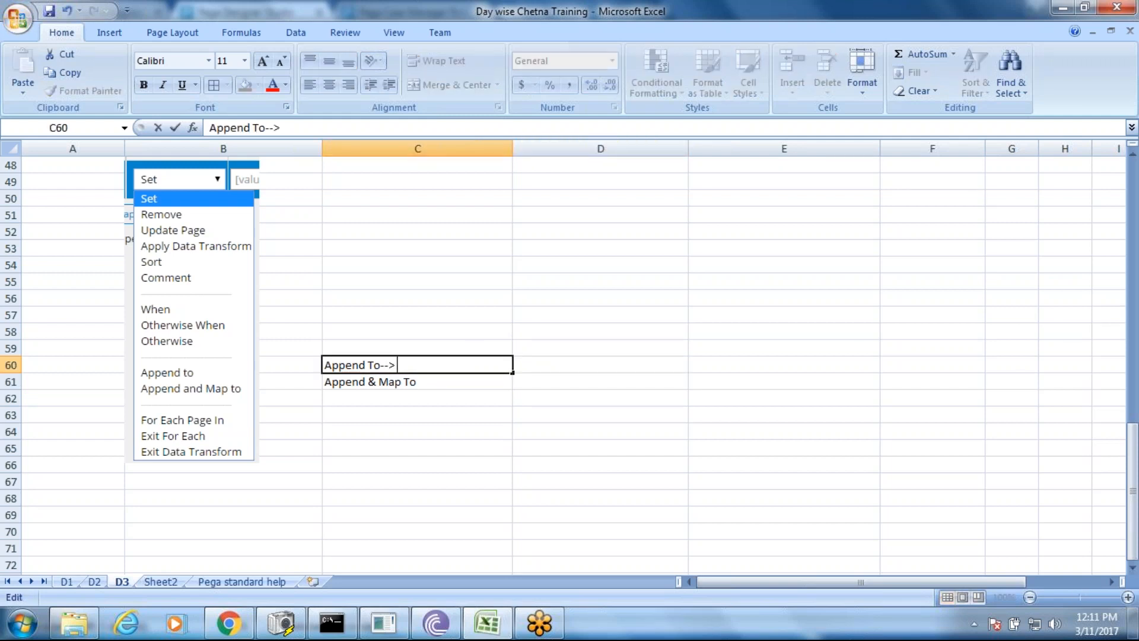
text( Source)
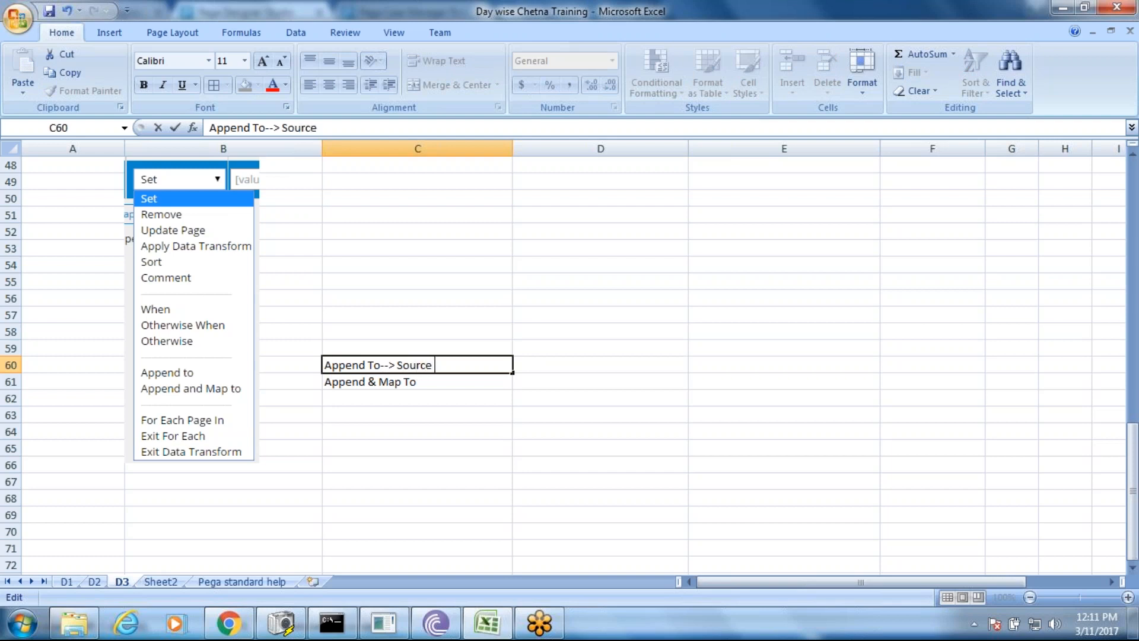
text( Page --)
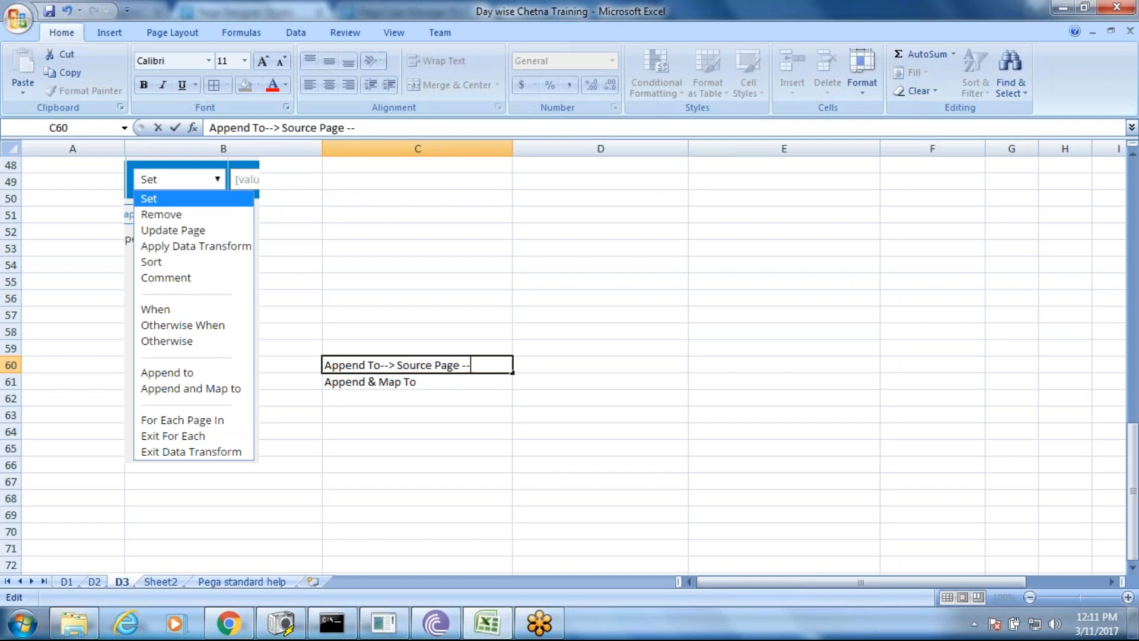
text(100 Prop)
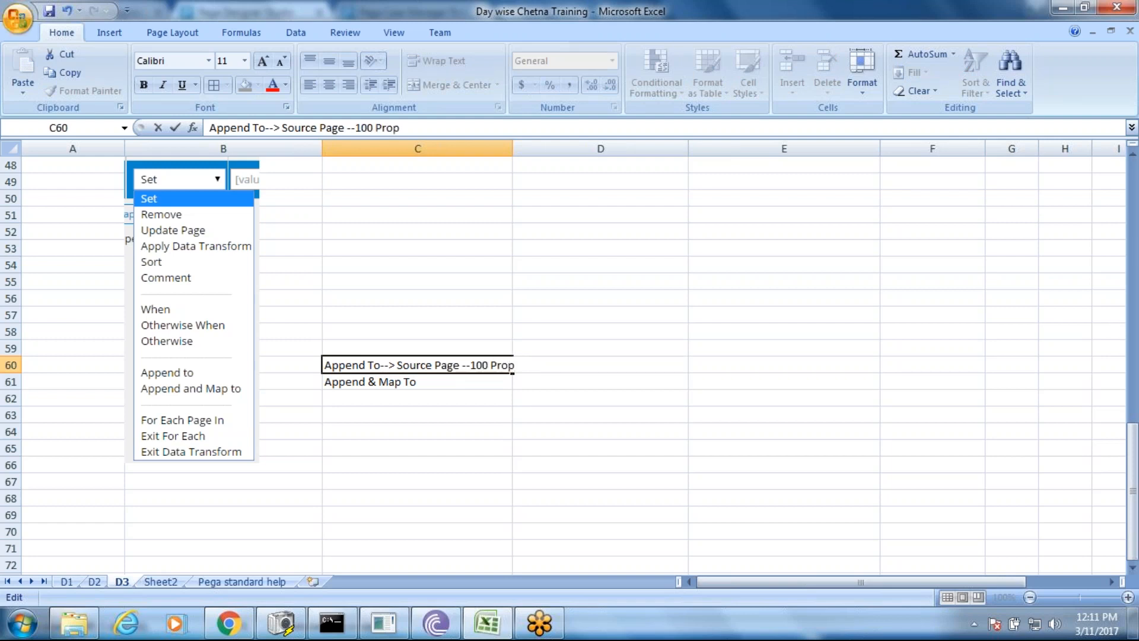
key(alt+Return)
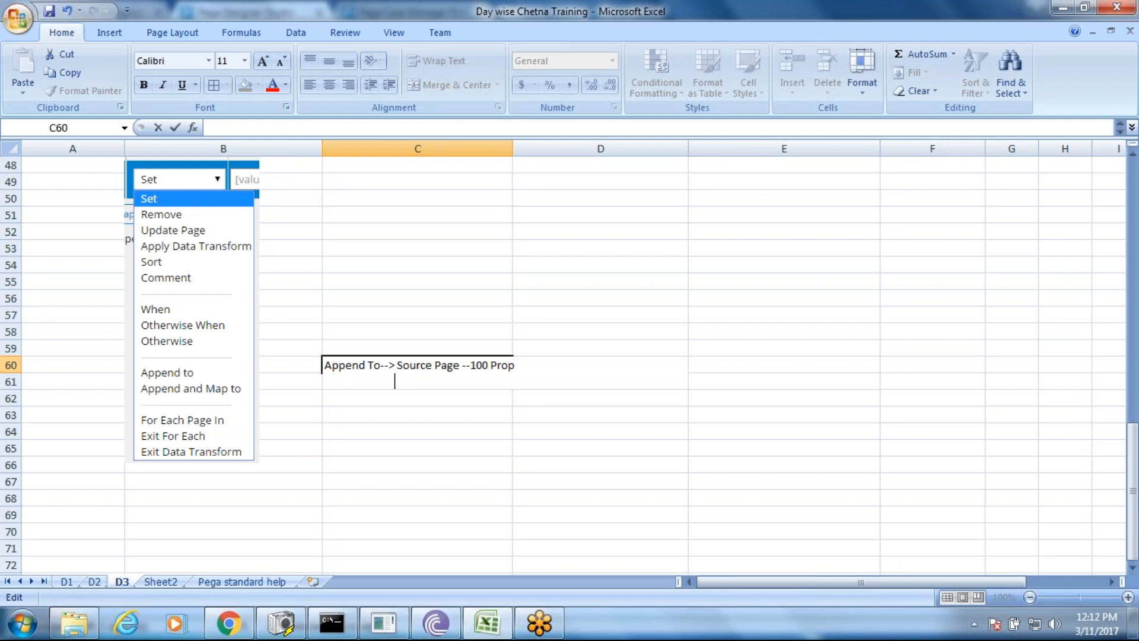
text(Ta)
text(ger)
key(BackSpace)
key(BackSpace)
key(BackSpace)
text(rget Page-->)
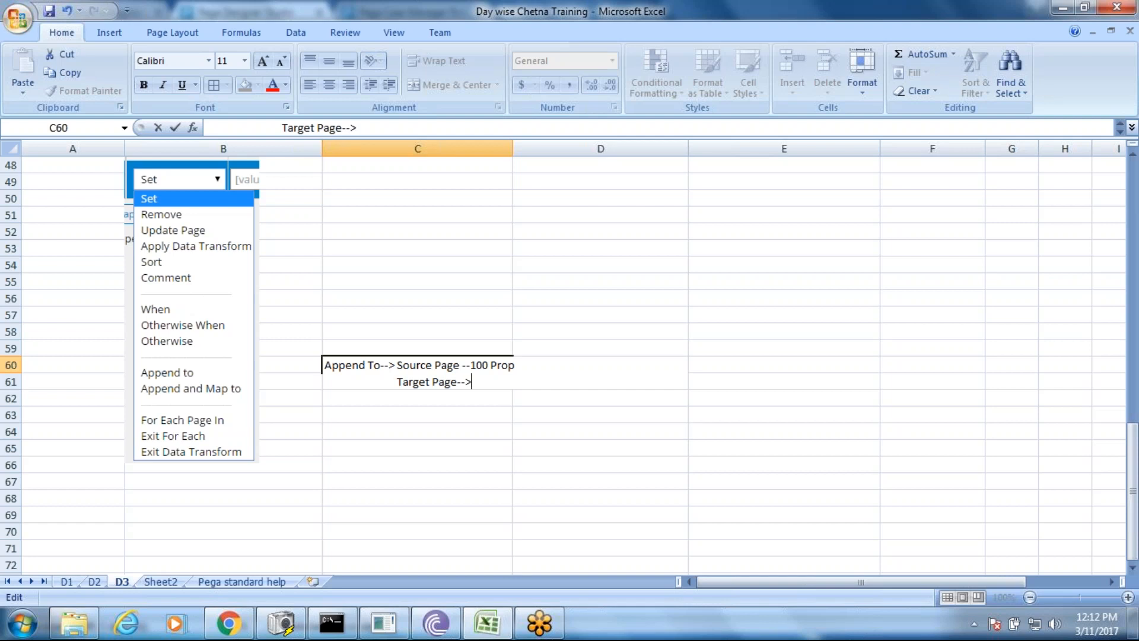
click(473, 365)
text(>)
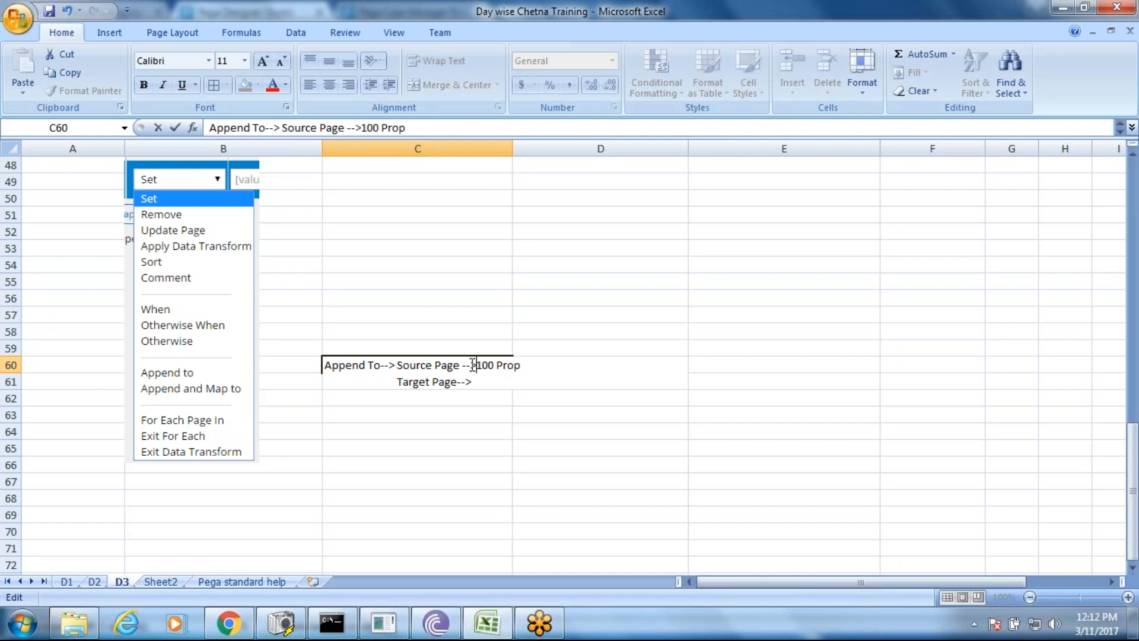
click(502, 399)
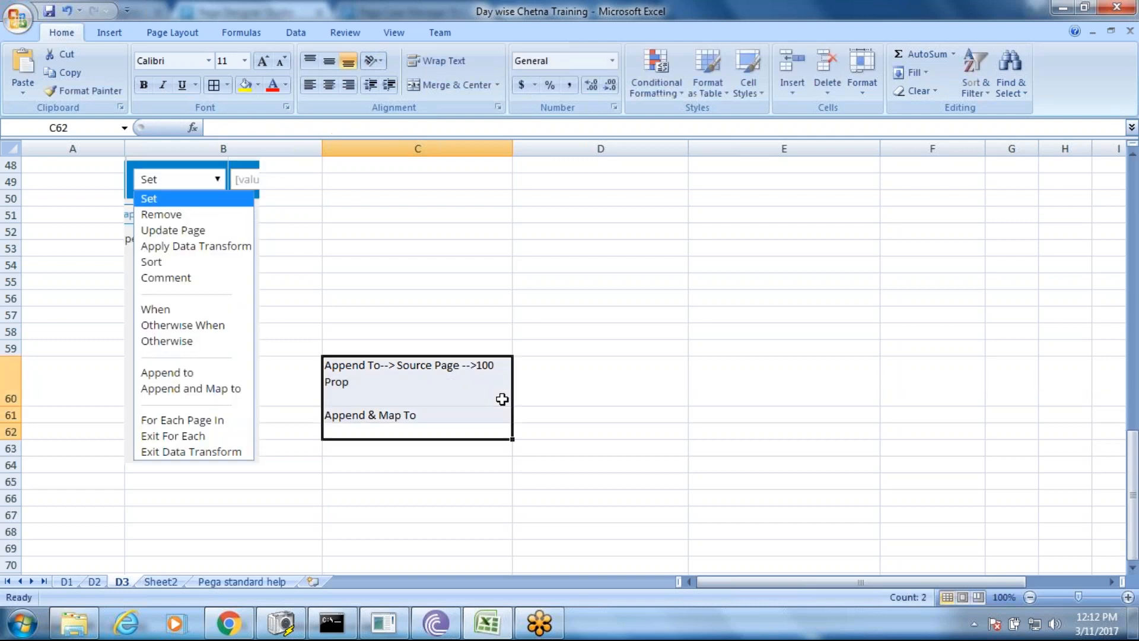
double_click(494, 394)
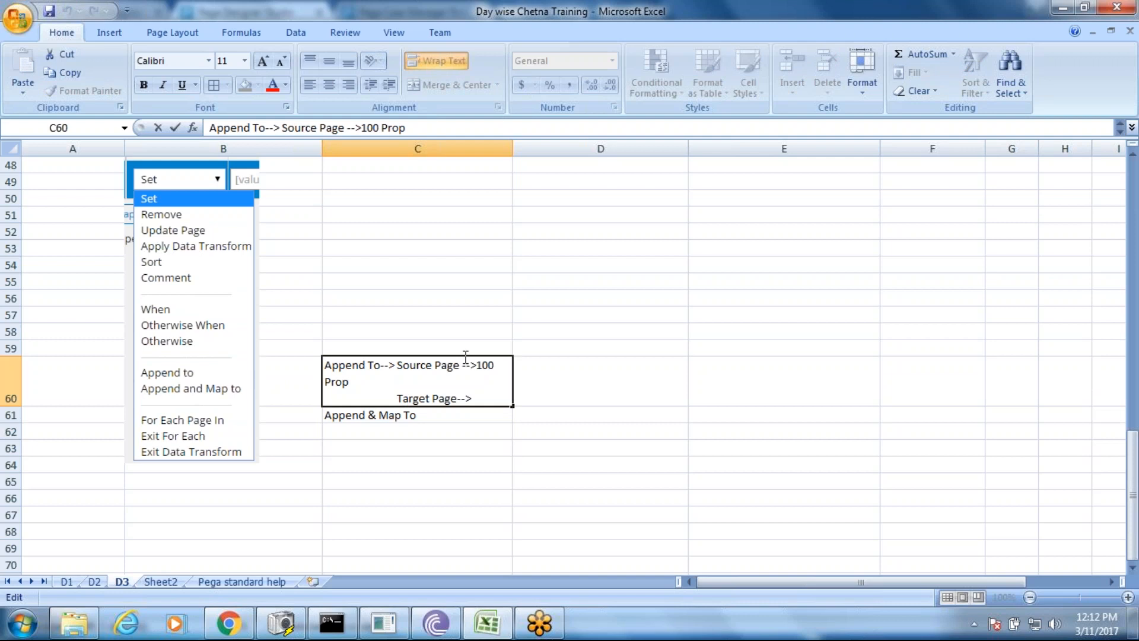
click(539, 231)
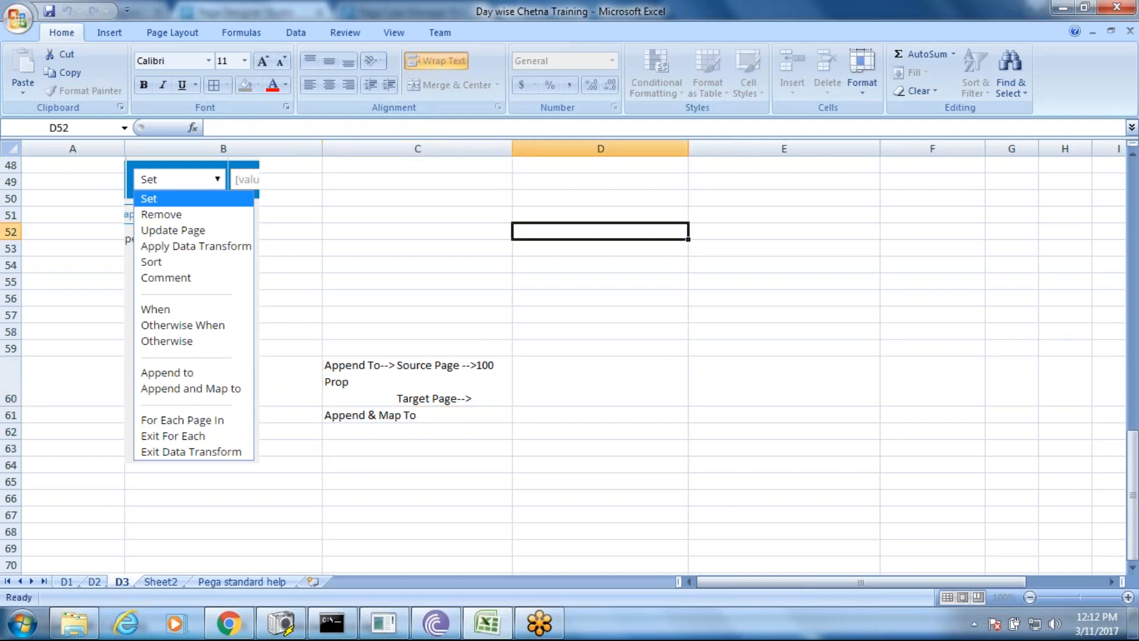
- Widen column C and finish C60's target line with 'All shld copied'
drag(514, 149, 565, 148)
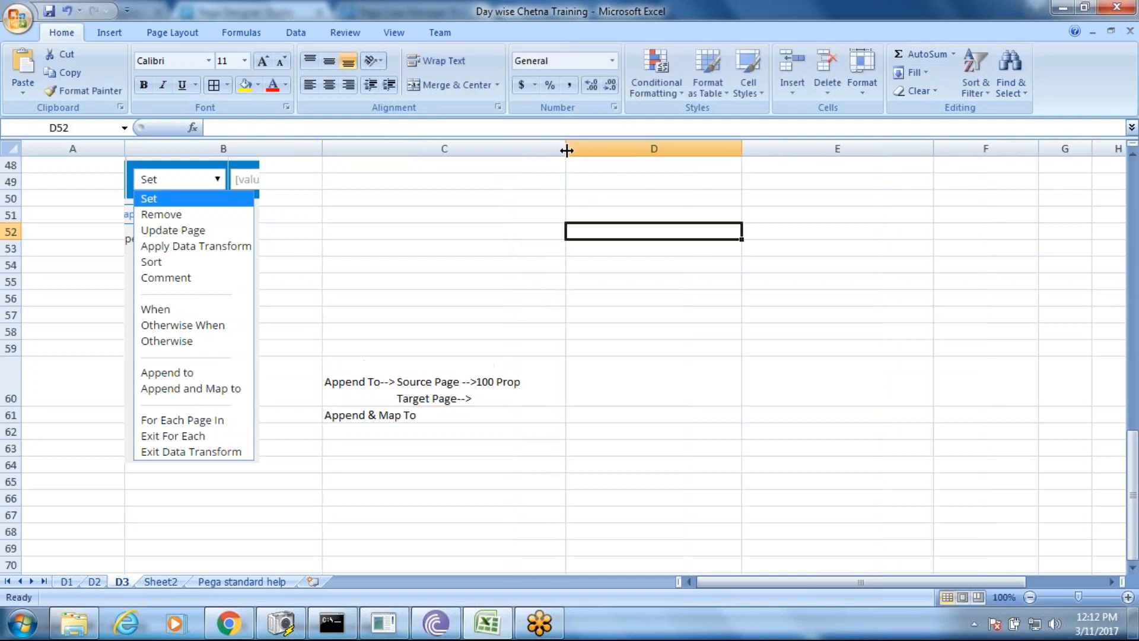
double_click(370, 395)
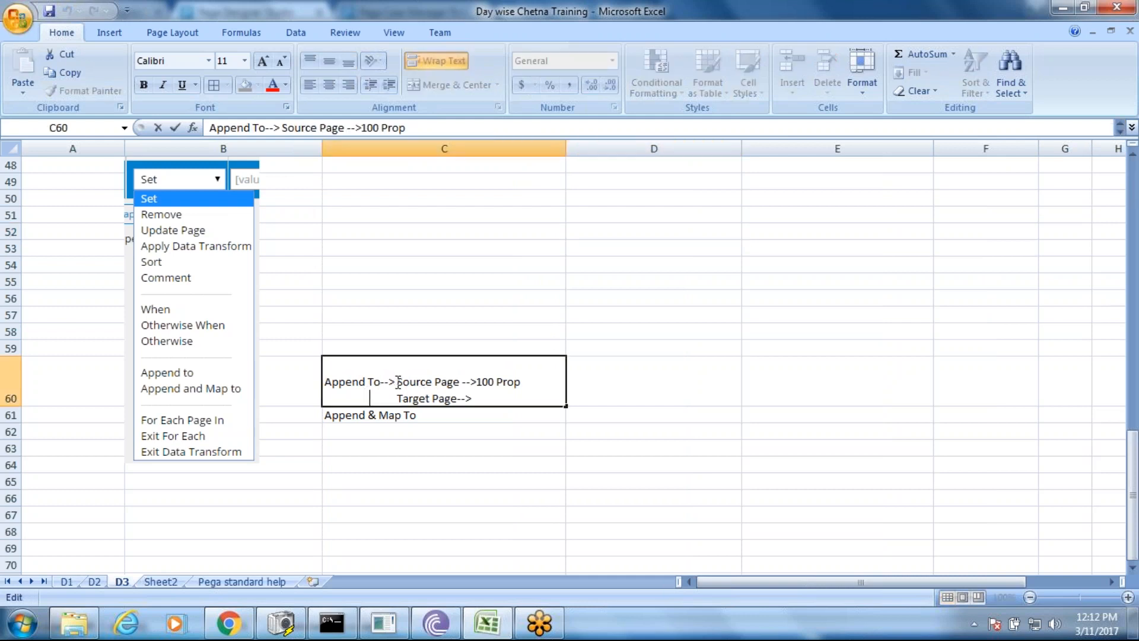
click(481, 397)
text(All shld copied)
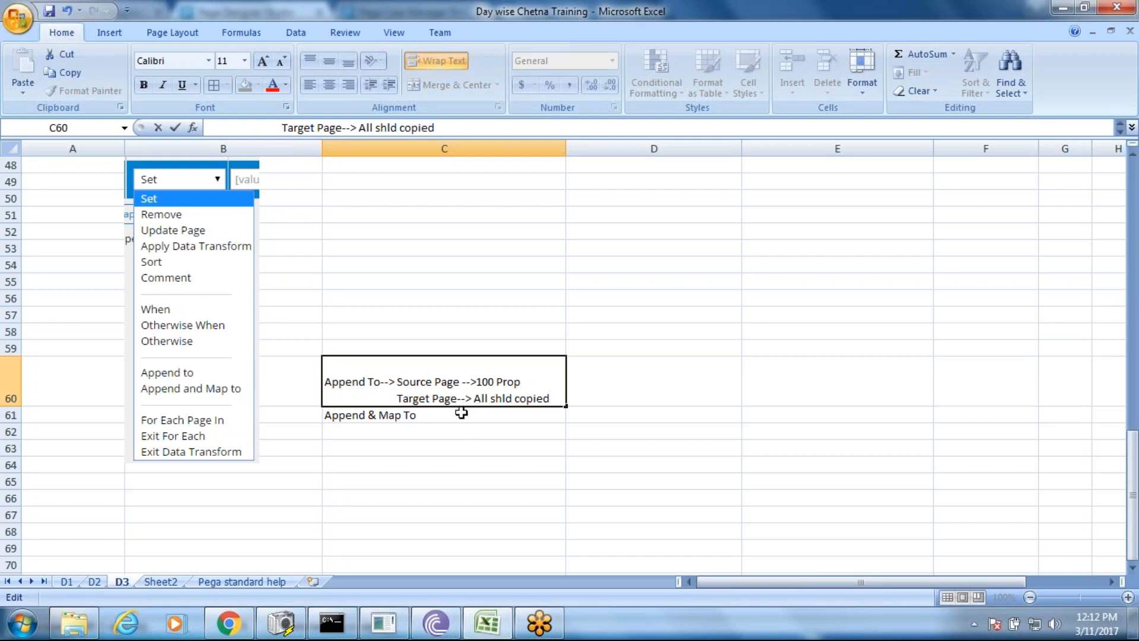
- Copy C60's source and target description into C61 after 'Append & Map To'
double_click(461, 413)
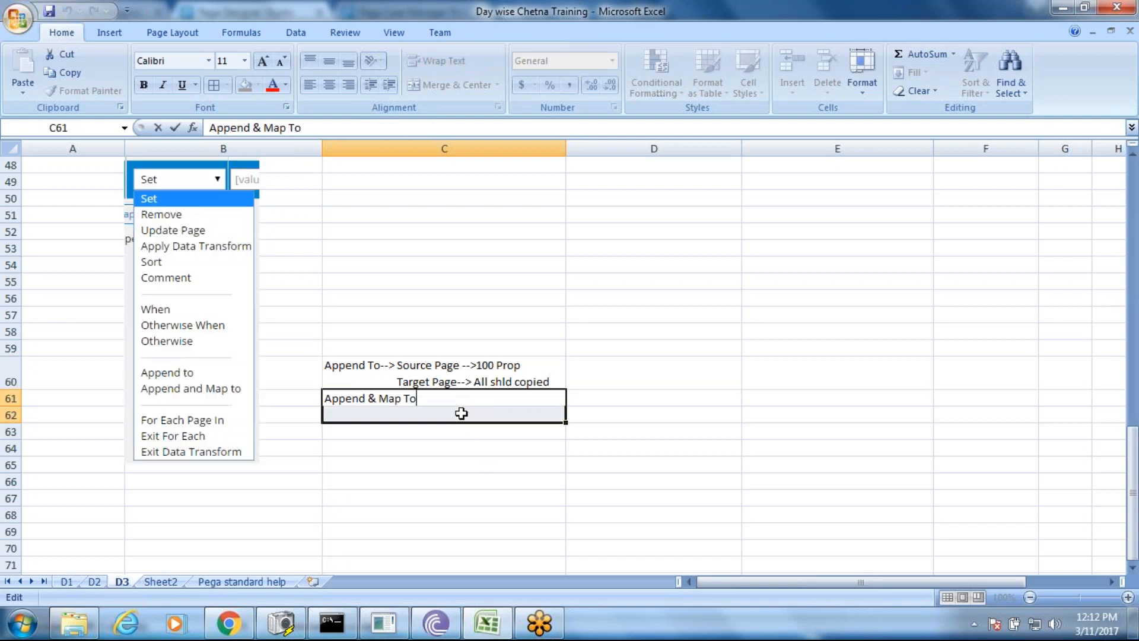
double_click(422, 364)
drag(380, 364, 552, 382)
key(ctrl+c)
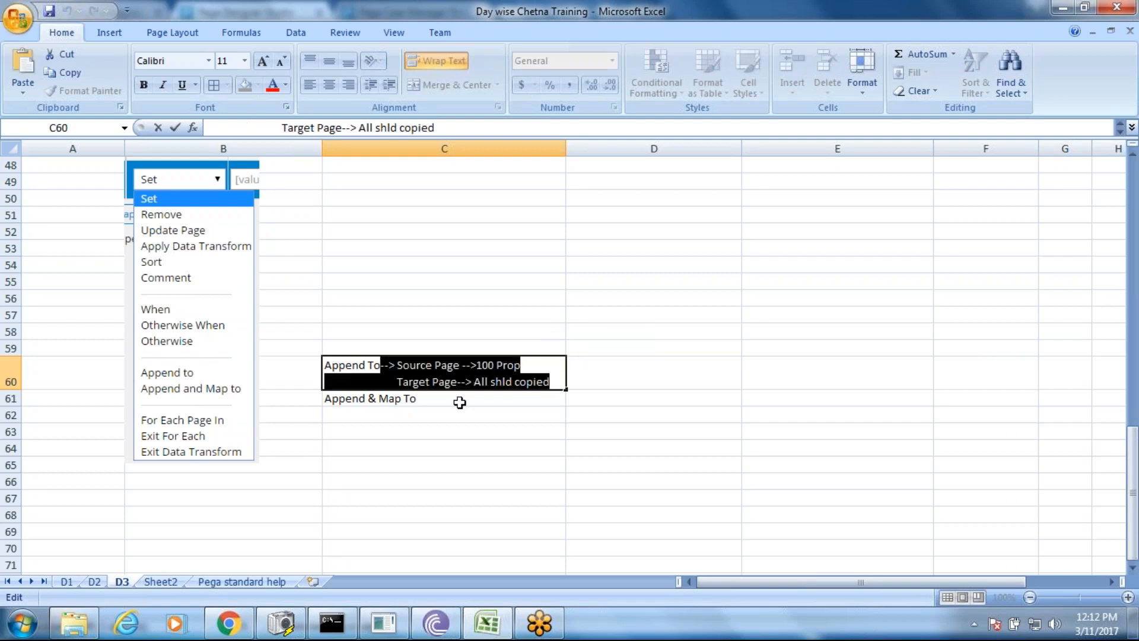
double_click(460, 409)
key(ctrl+v)
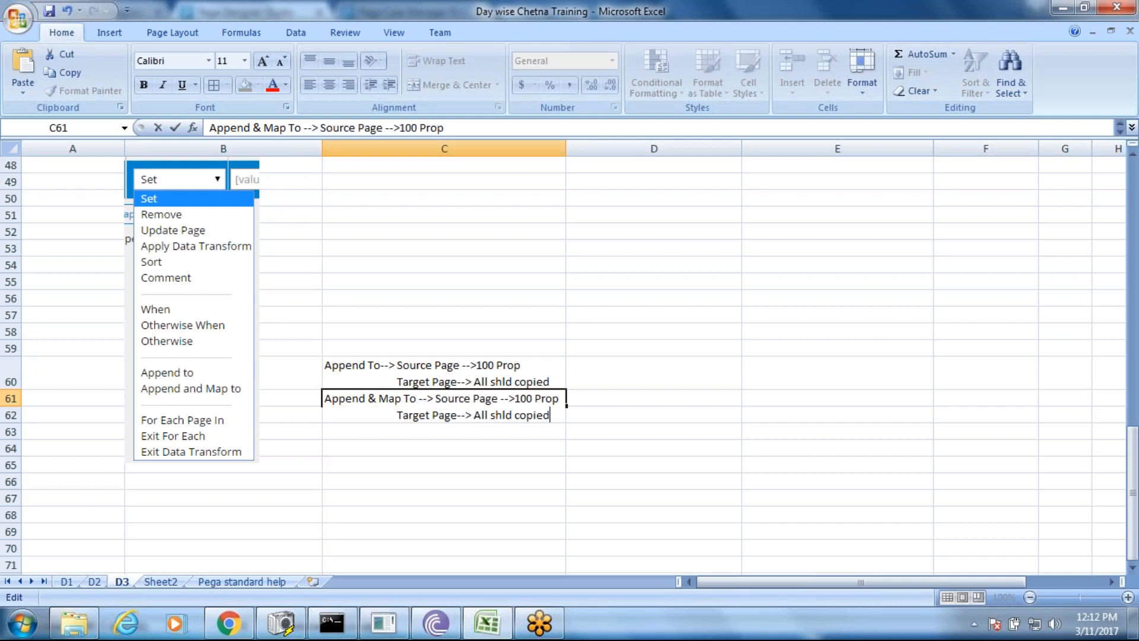
drag(456, 440, 455, 439)
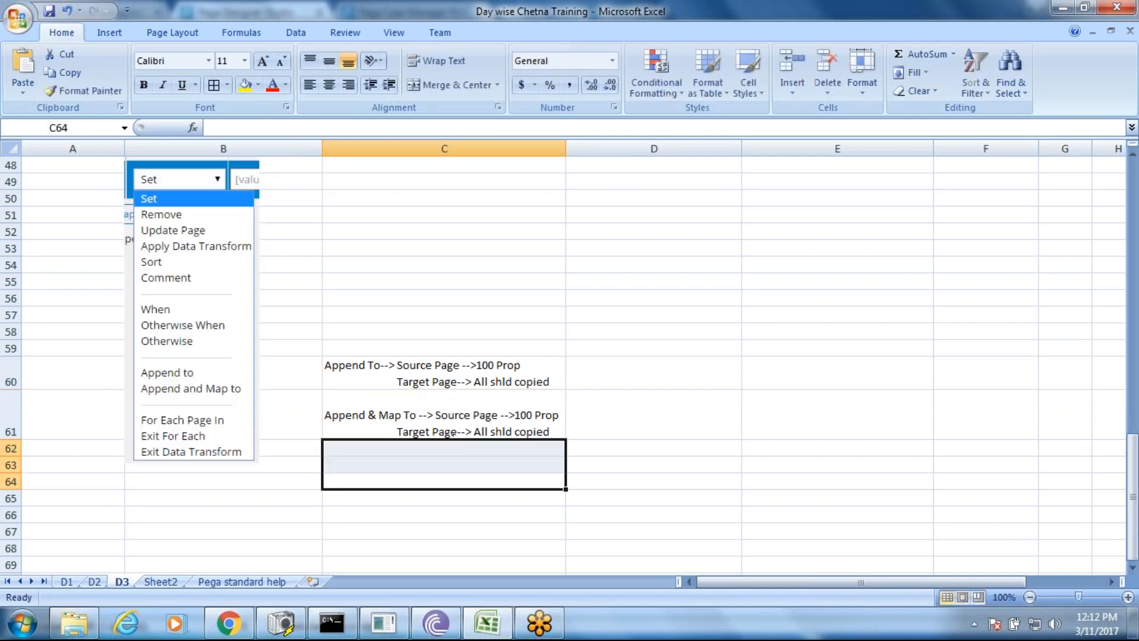
- Replace C61's 'All shld copied' with '5 property shld copied', widen column C, and select C60:C61
double_click(454, 425)
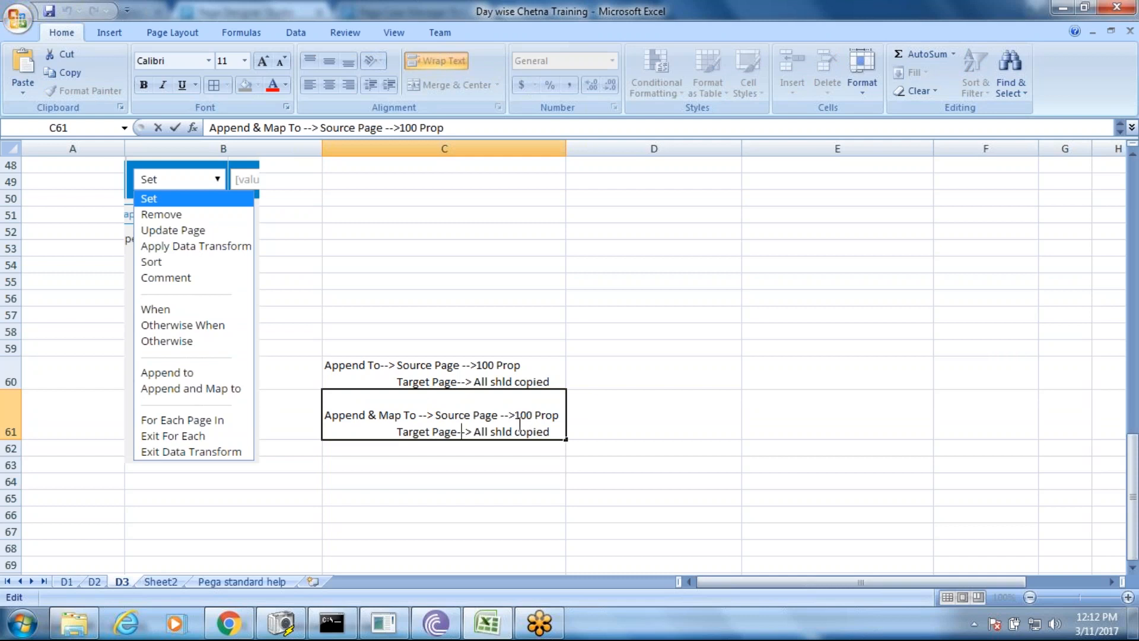
drag(474, 431, 551, 433)
text(5)
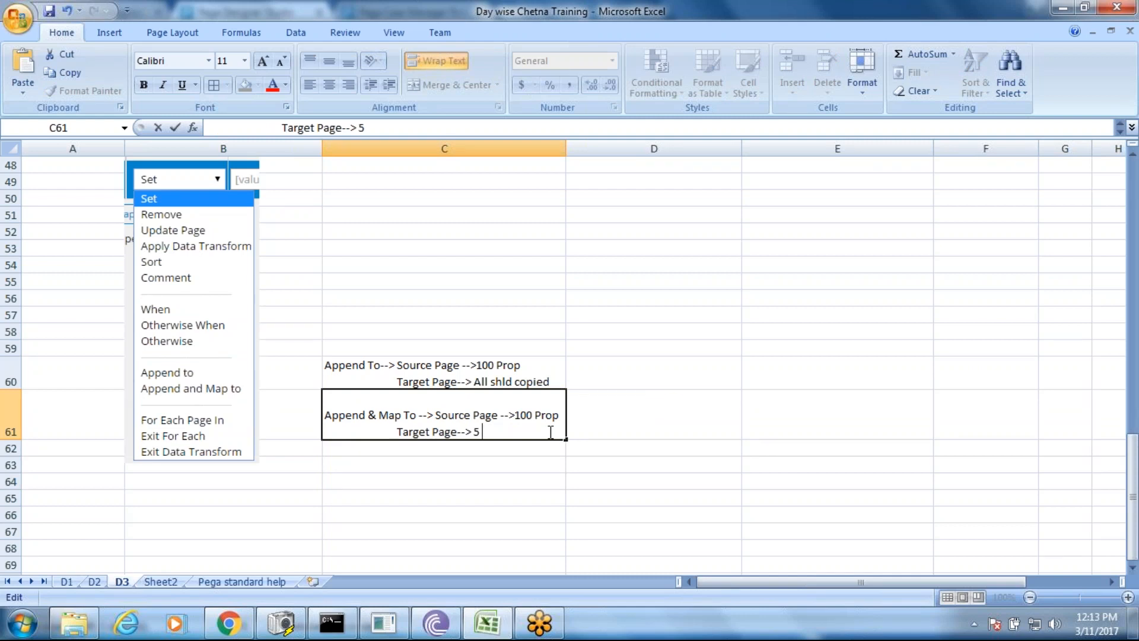
text( property)
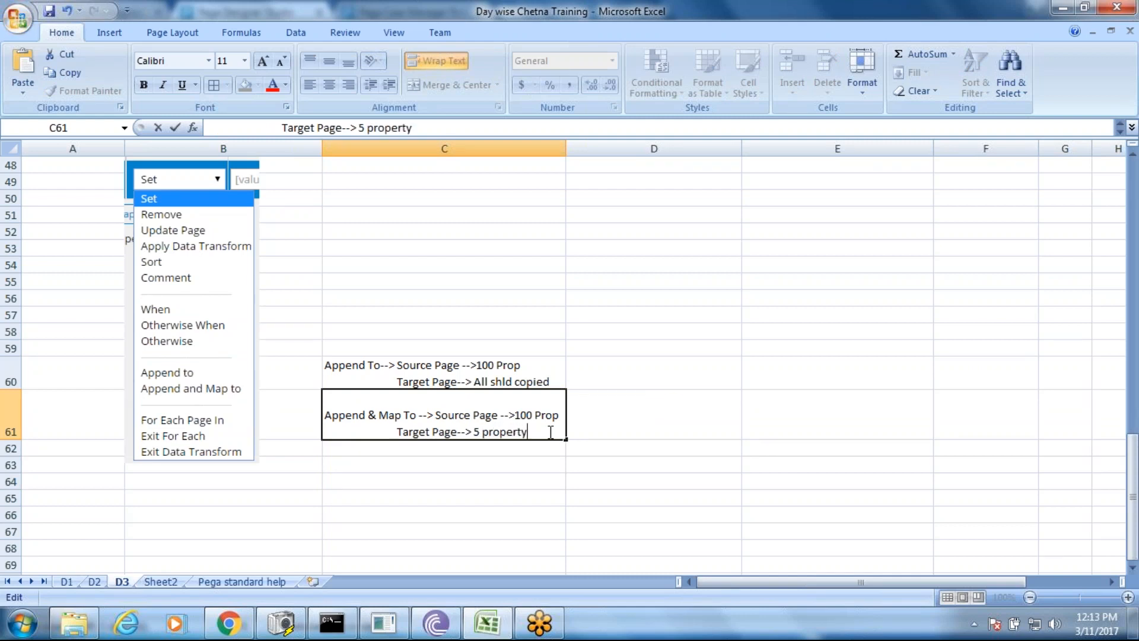
text( shld copied)
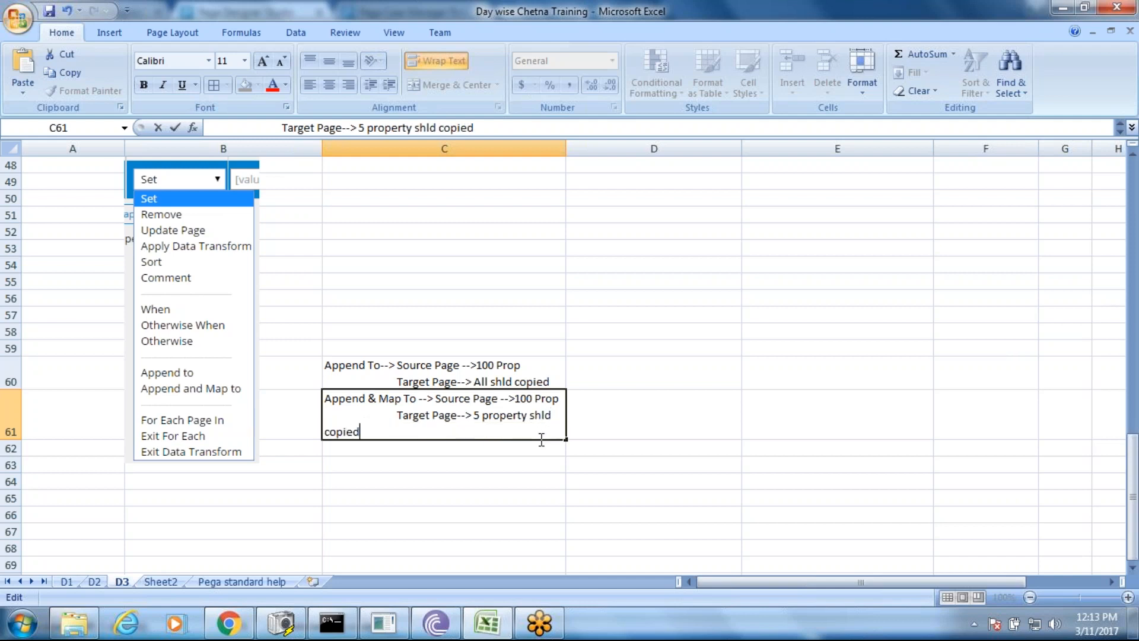
click(515, 461)
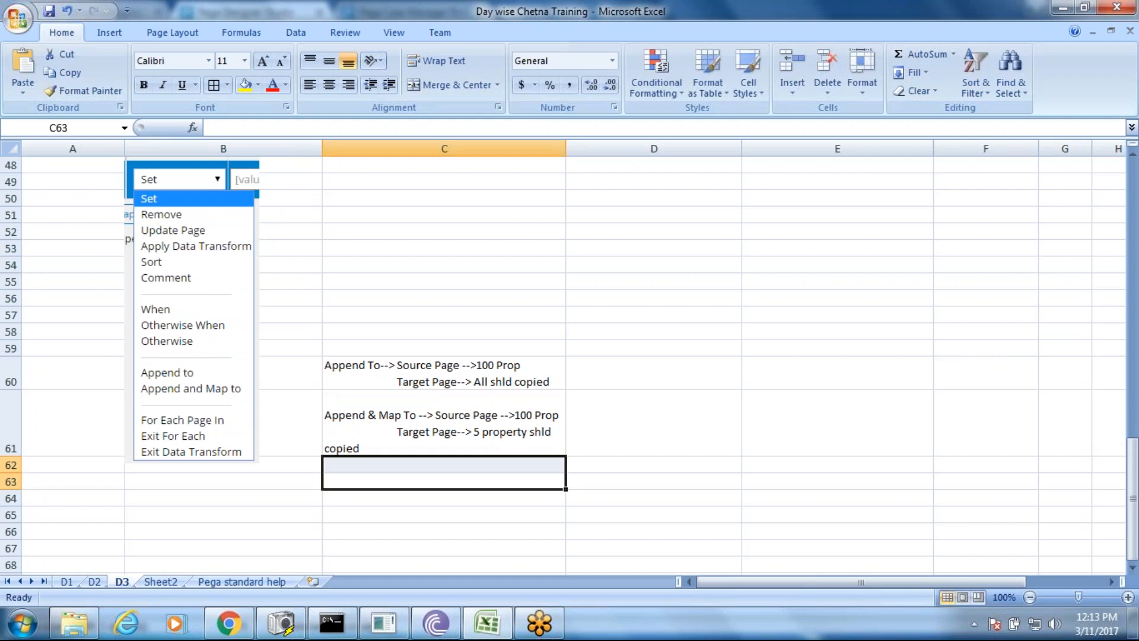
drag(566, 149, 635, 155)
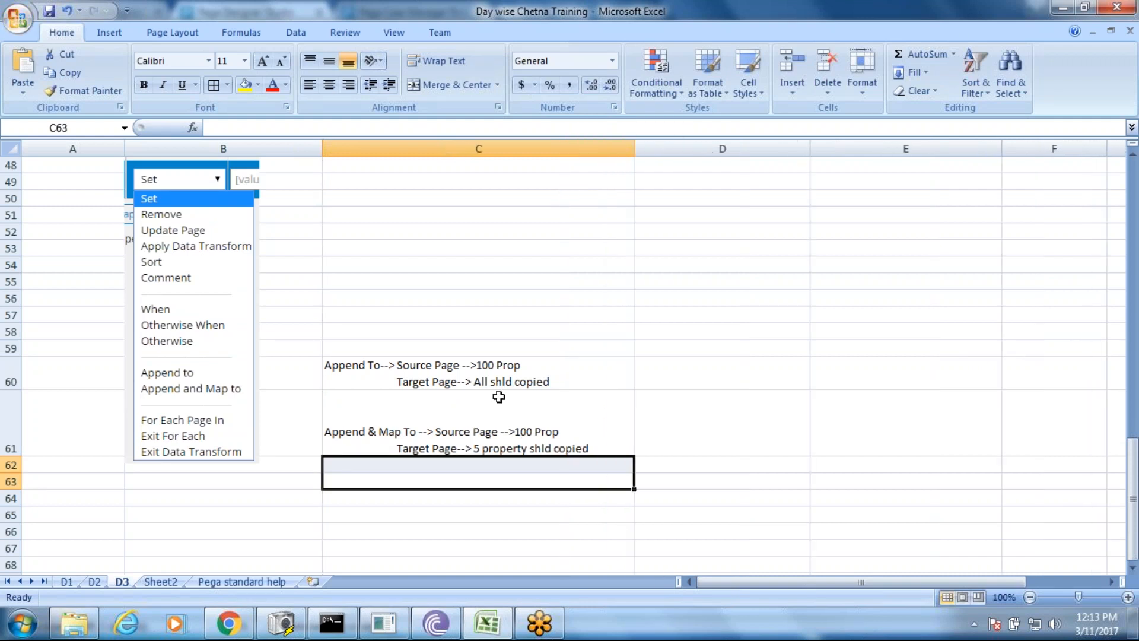
drag(461, 362, 473, 437)
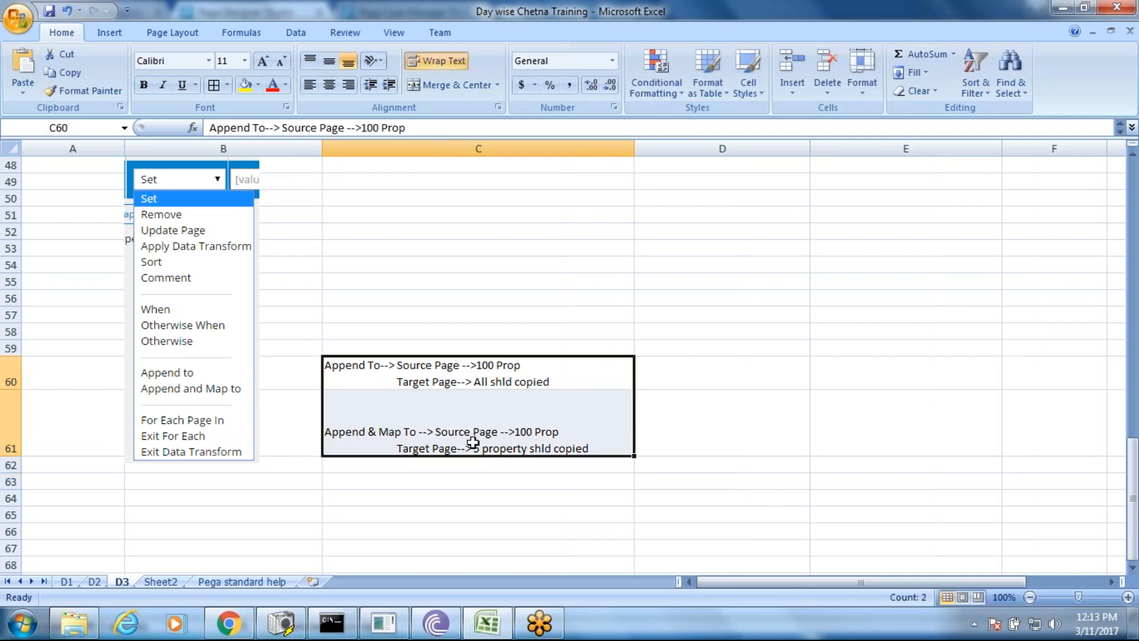
click(214, 87)
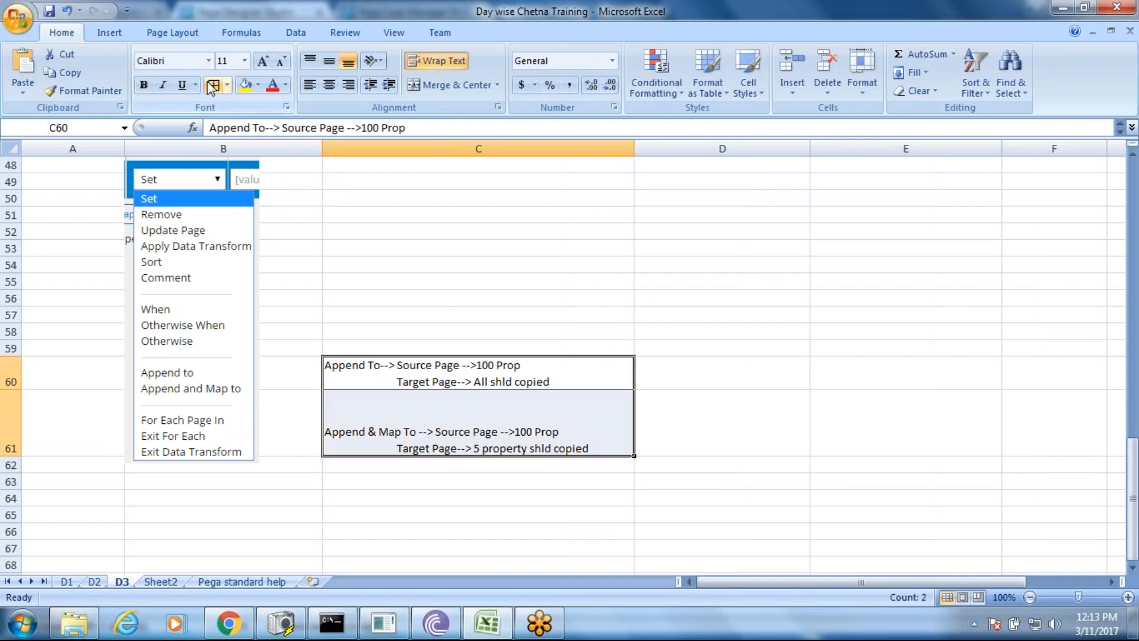
click(454, 439)
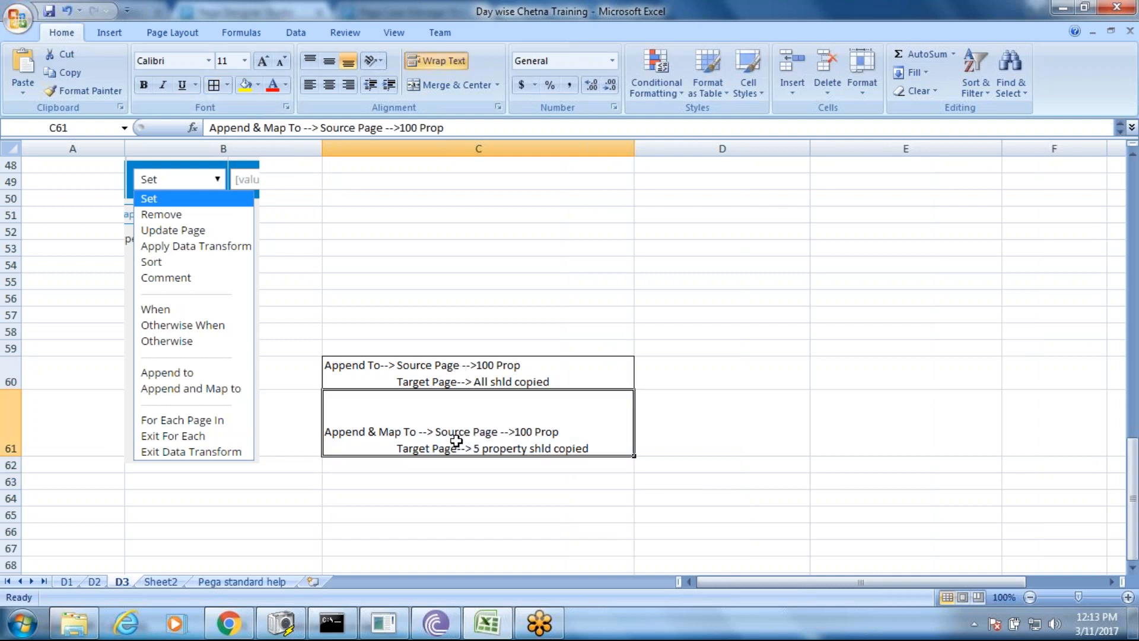
click(329, 61)
double_click(360, 366)
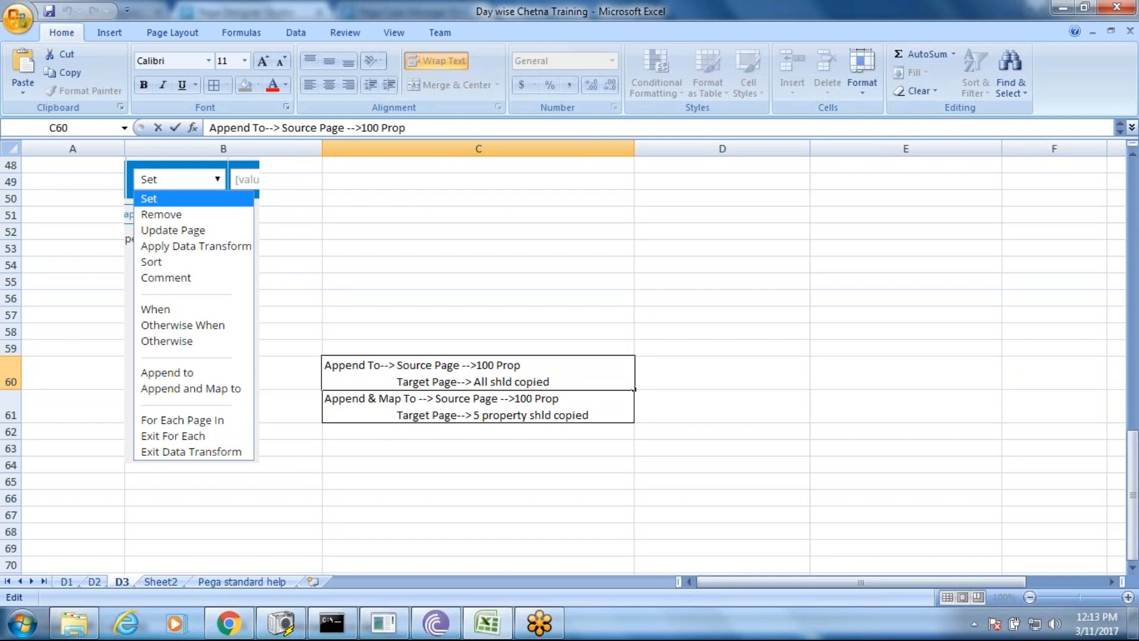
double_click(328, 405)
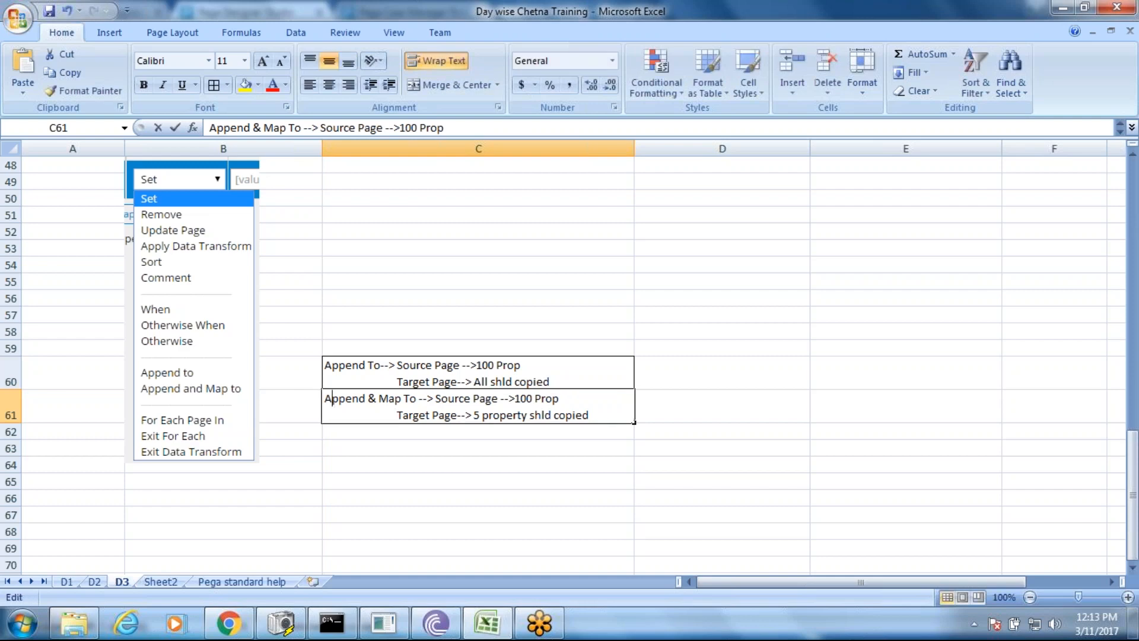
drag(325, 400, 396, 409)
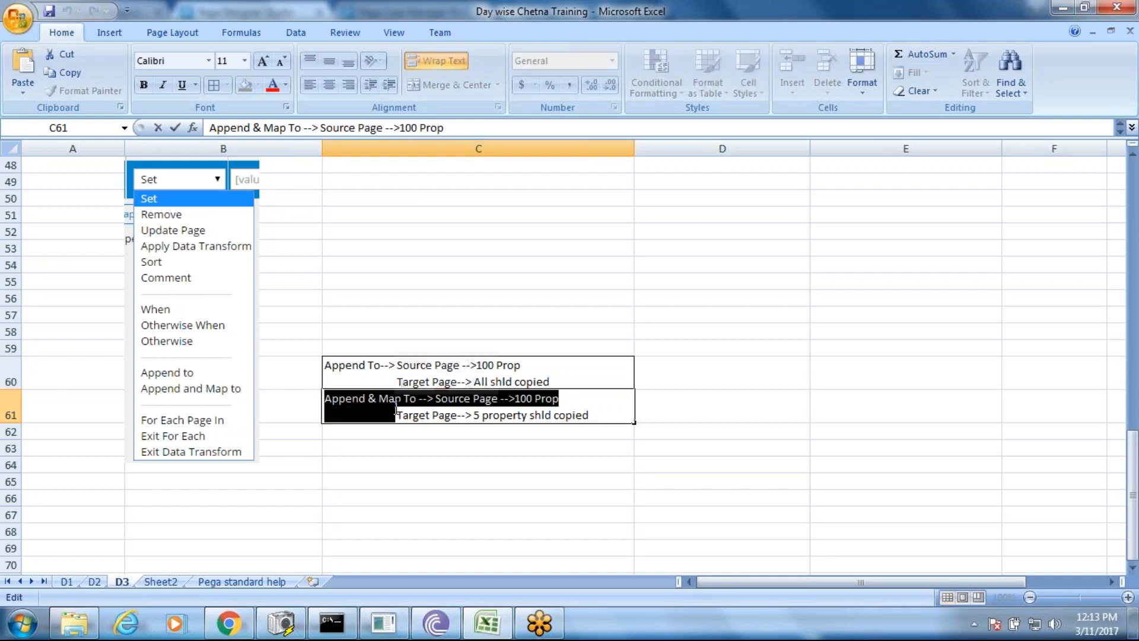
double_click(337, 364)
drag(329, 365, 391, 364)
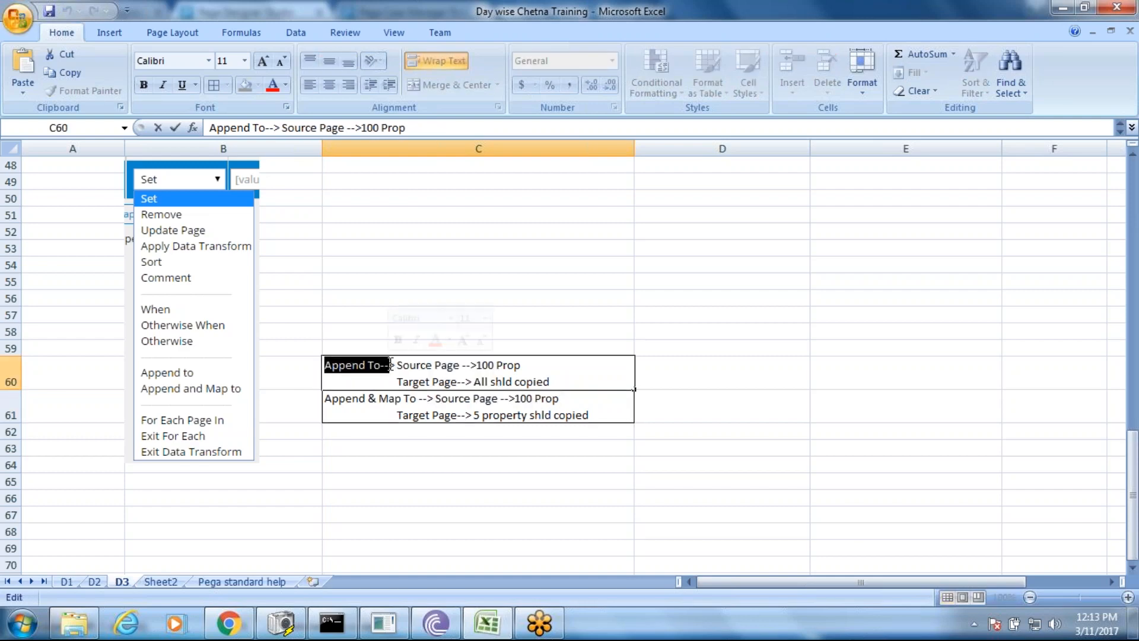
click(450, 445)
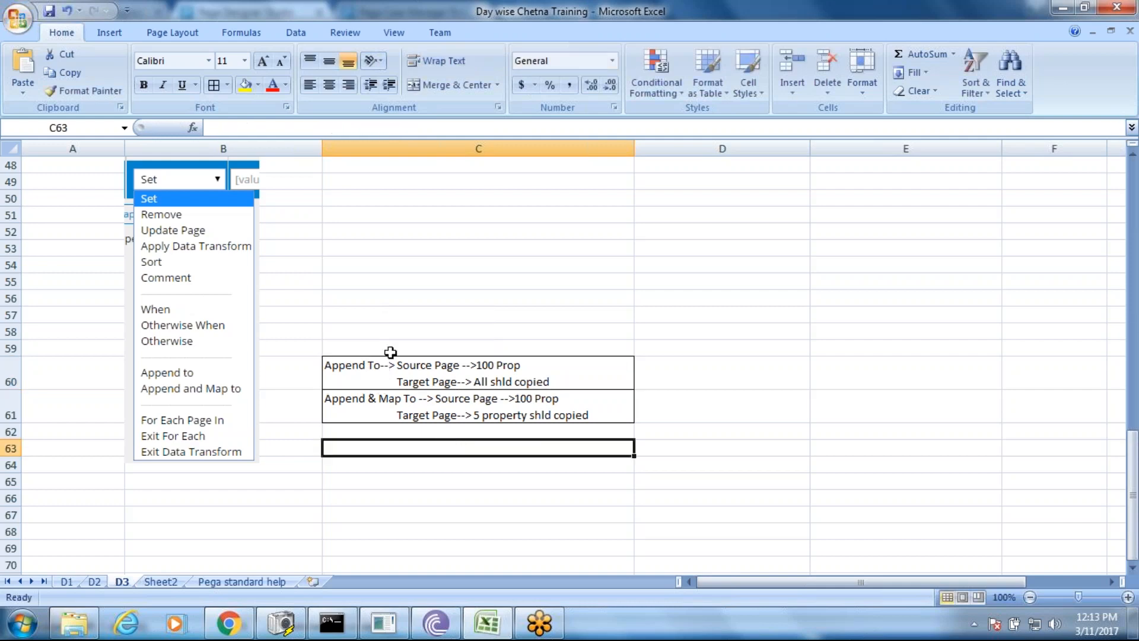
click(406, 363)
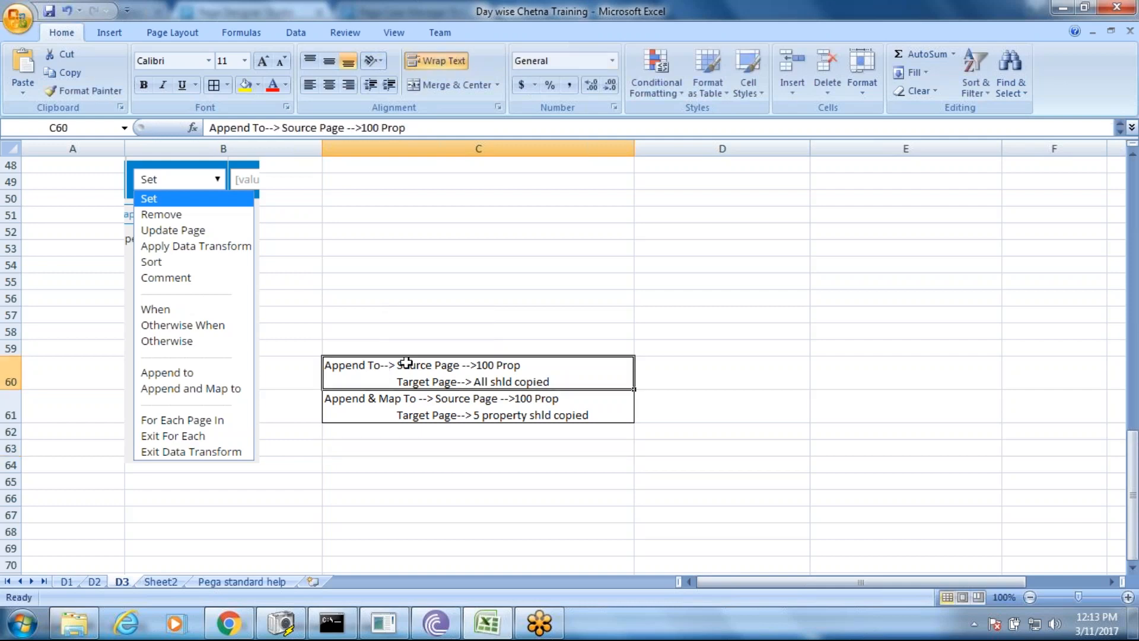
double_click(392, 411)
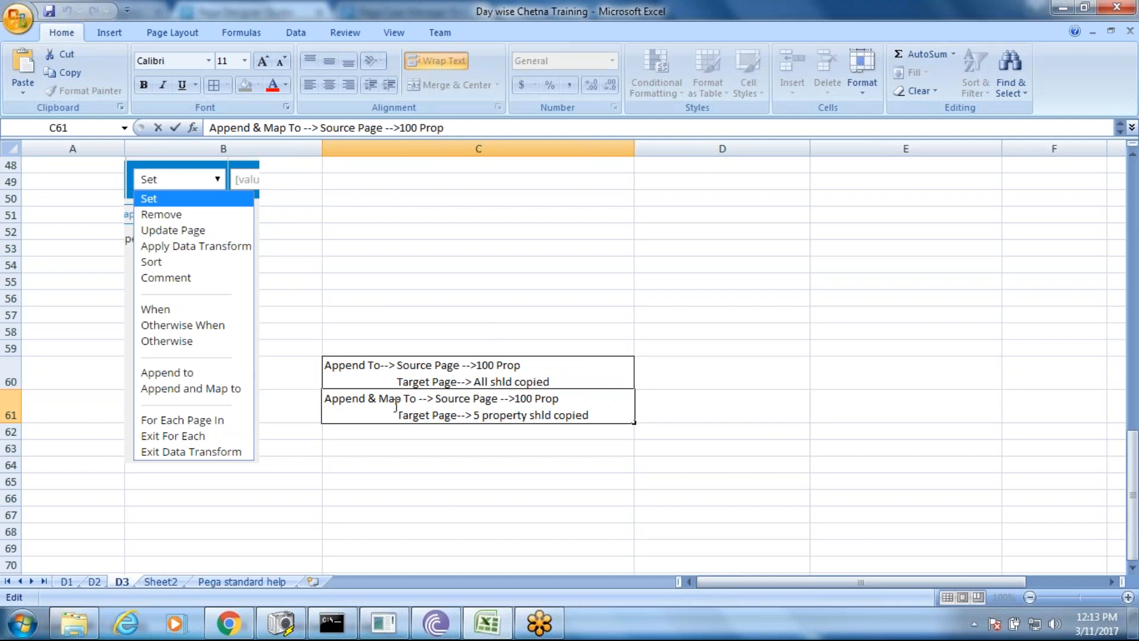
drag(418, 398, 327, 397)
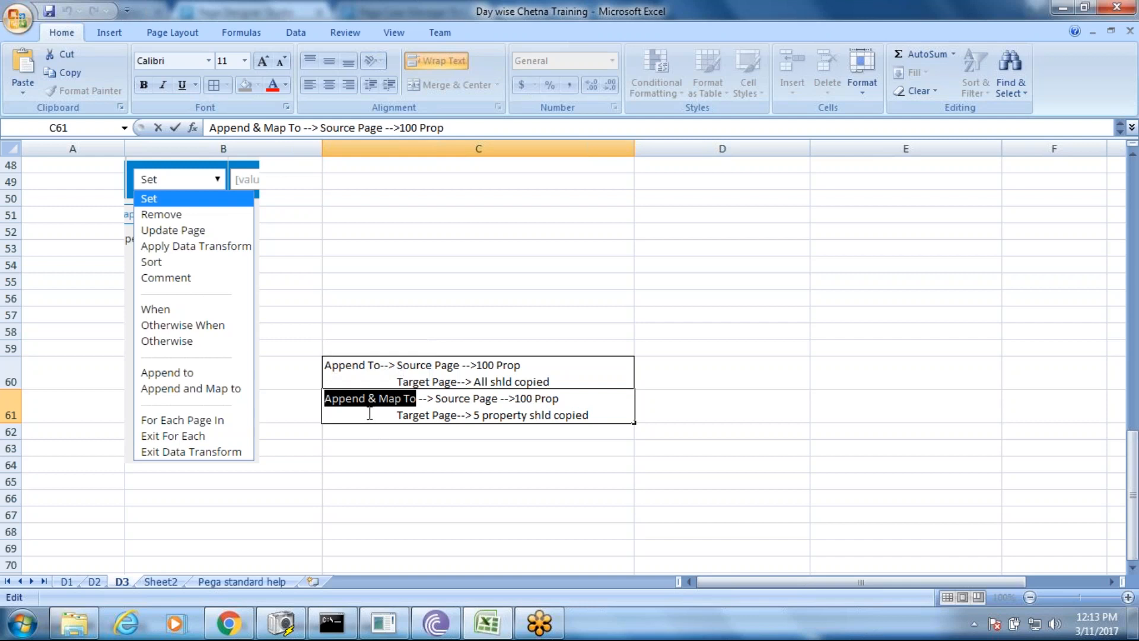
key(Return)
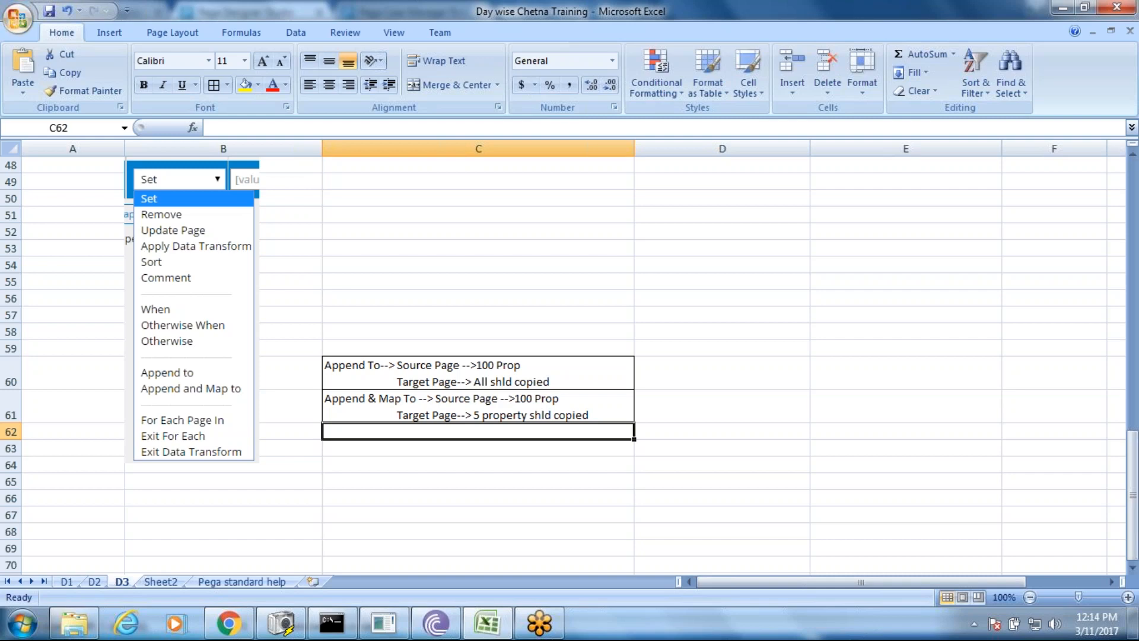
click(384, 374)
click(388, 402)
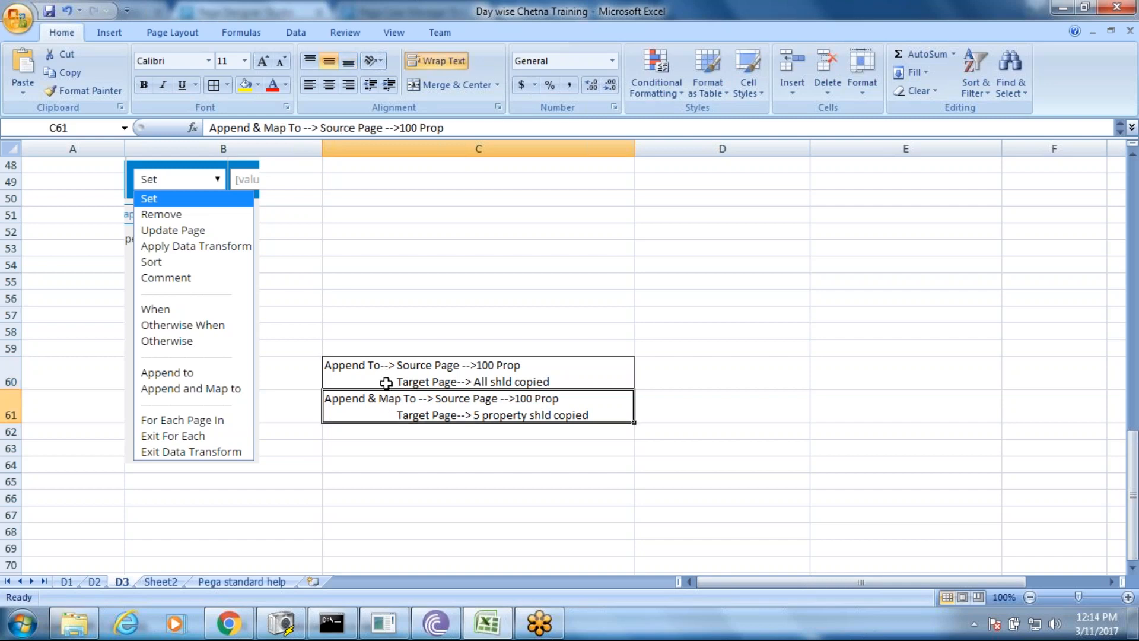
click(386, 383)
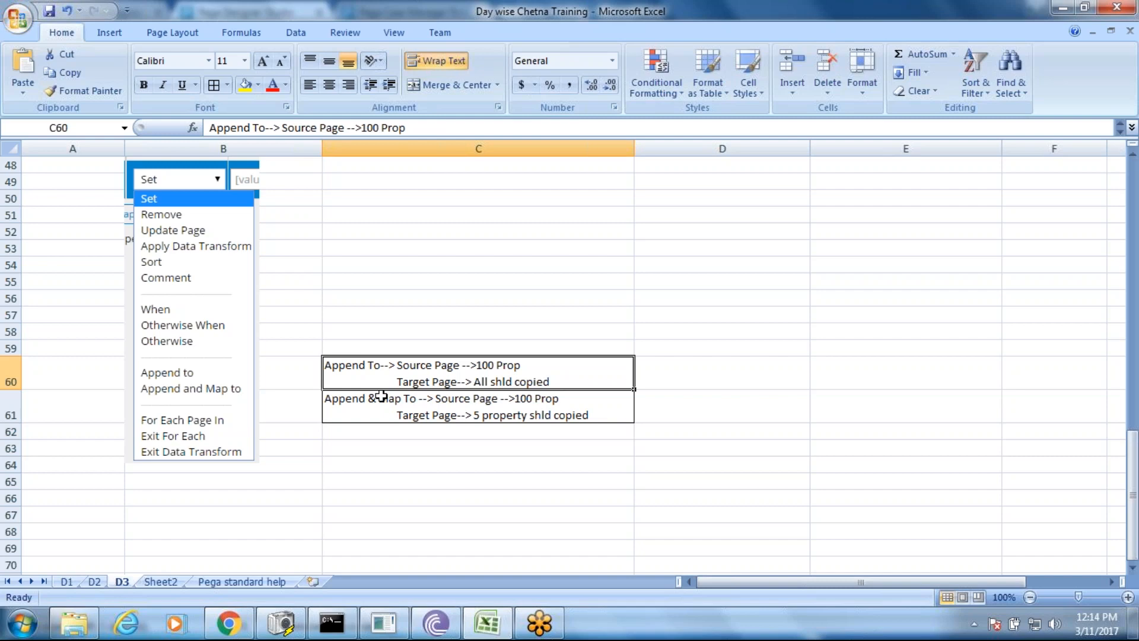
click(382, 397)
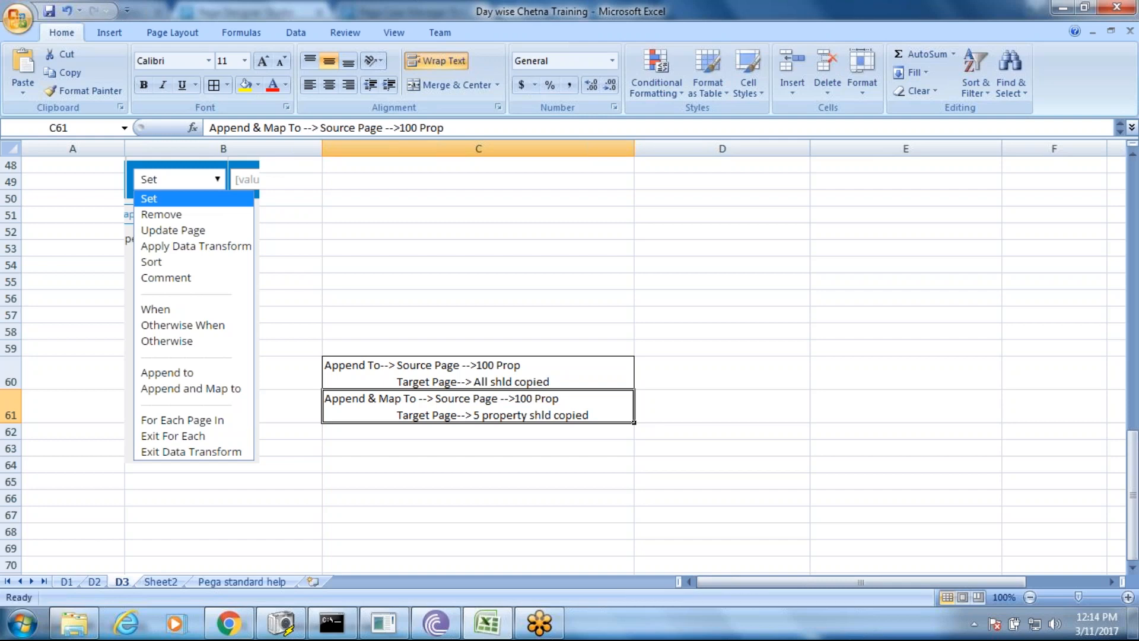
- Return to the Pega Designer Studio browser window with the Set Full Name transform
click(228, 623)
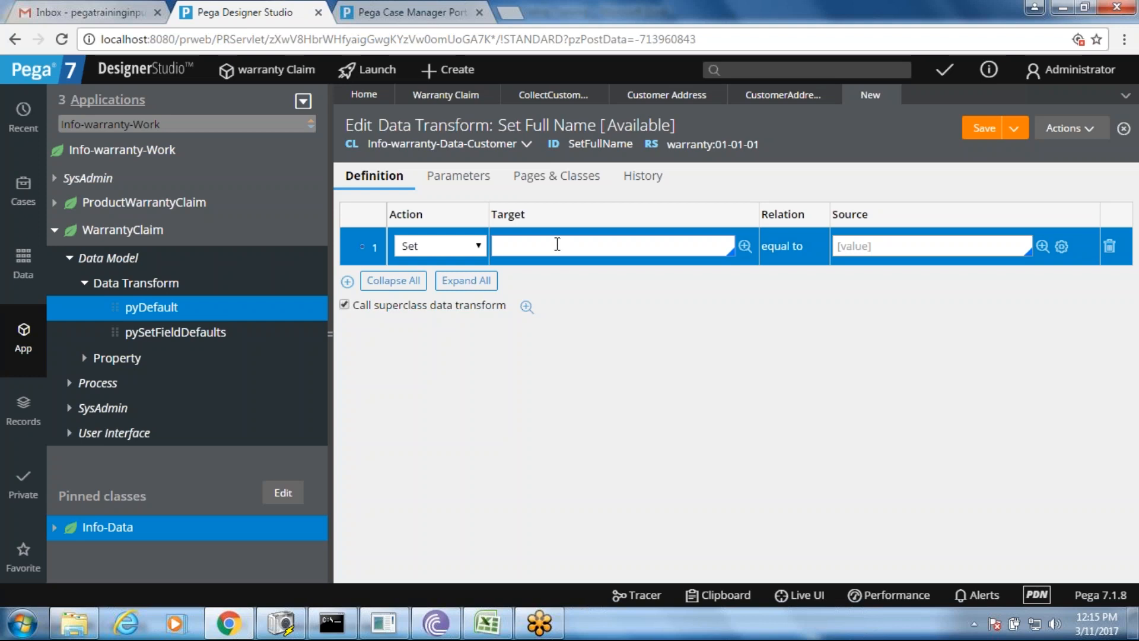
- Reload the Warranty Claim form in Case Manager, then return to the Set Full Name data transform
click(392, 11)
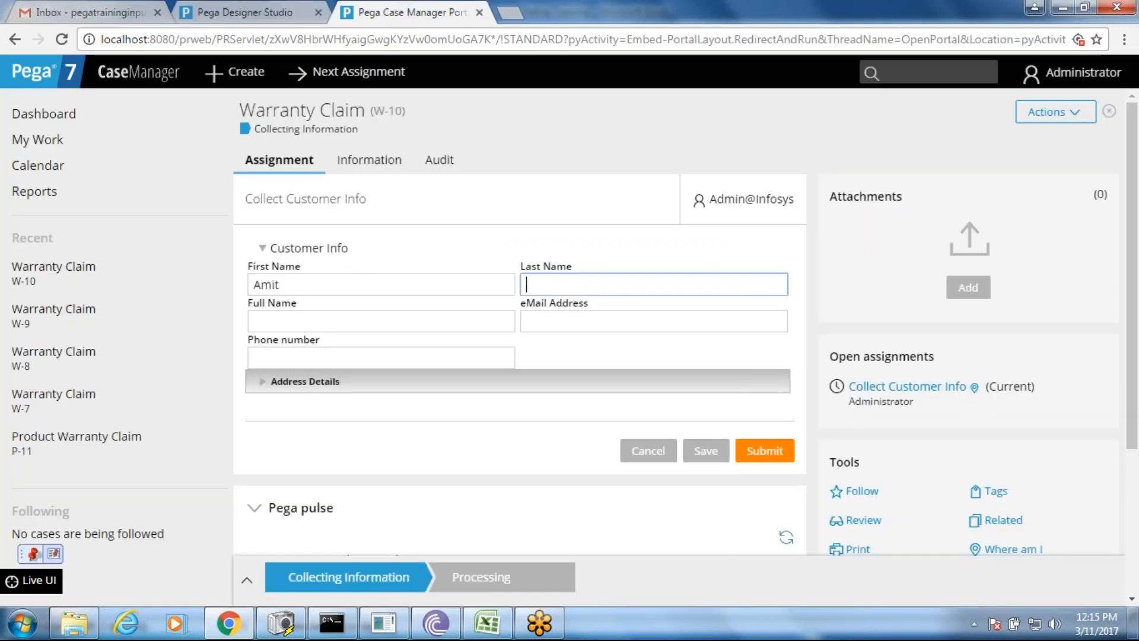
click(425, 206)
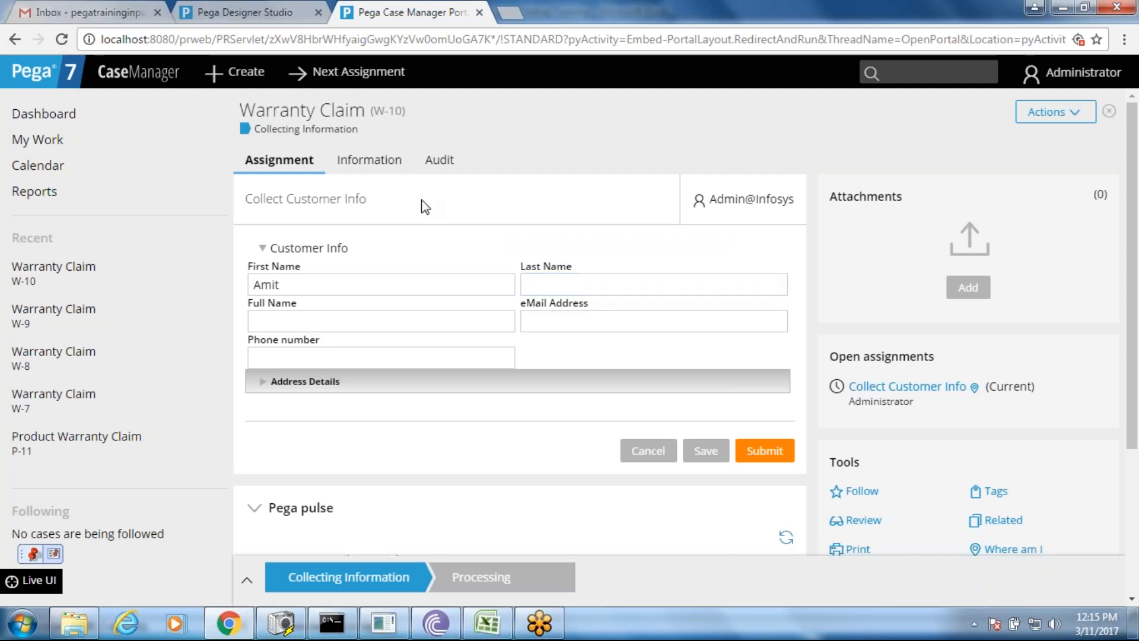
right_click(425, 206)
click(476, 253)
key(alt+Tab)
key(alt+Tab)
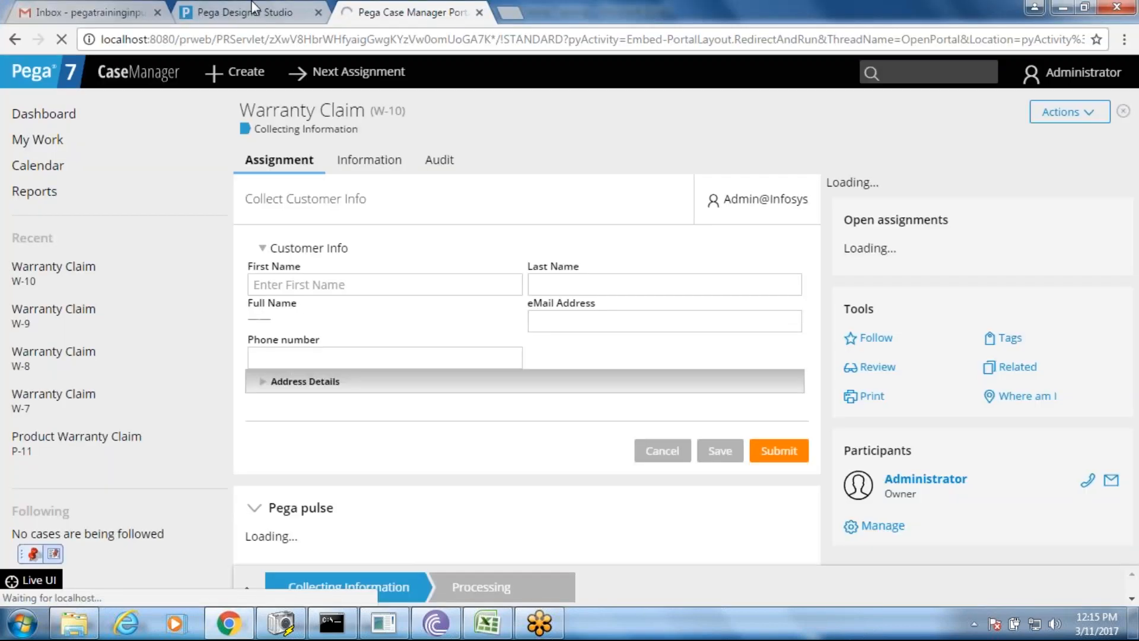
click(254, 9)
key(alt+Tab)
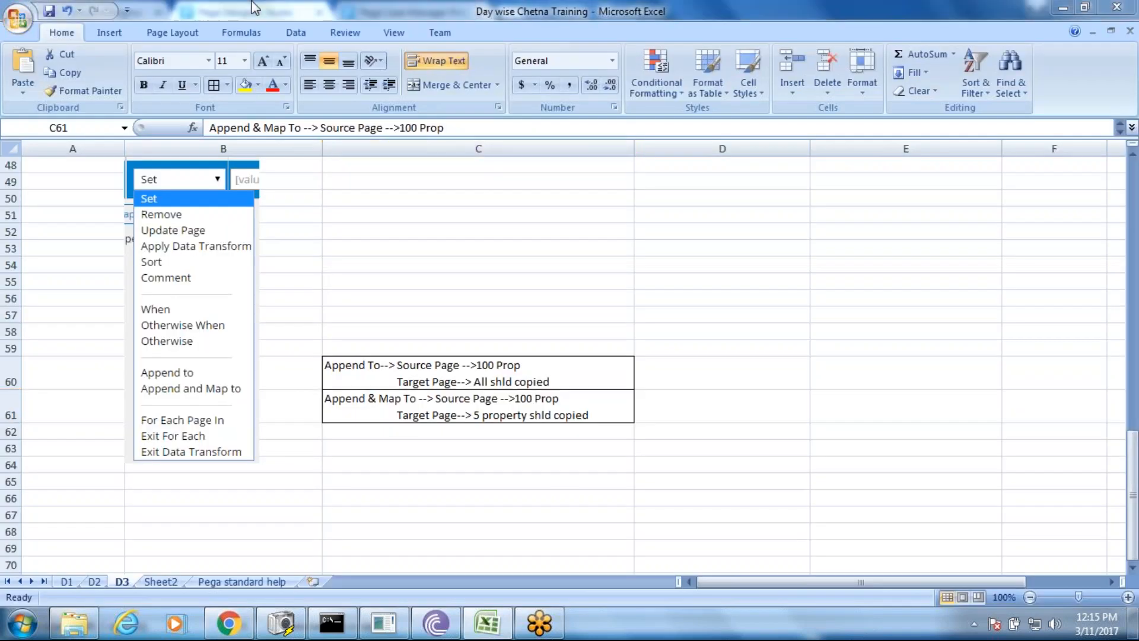
key(alt+Tab)
click(358, 13)
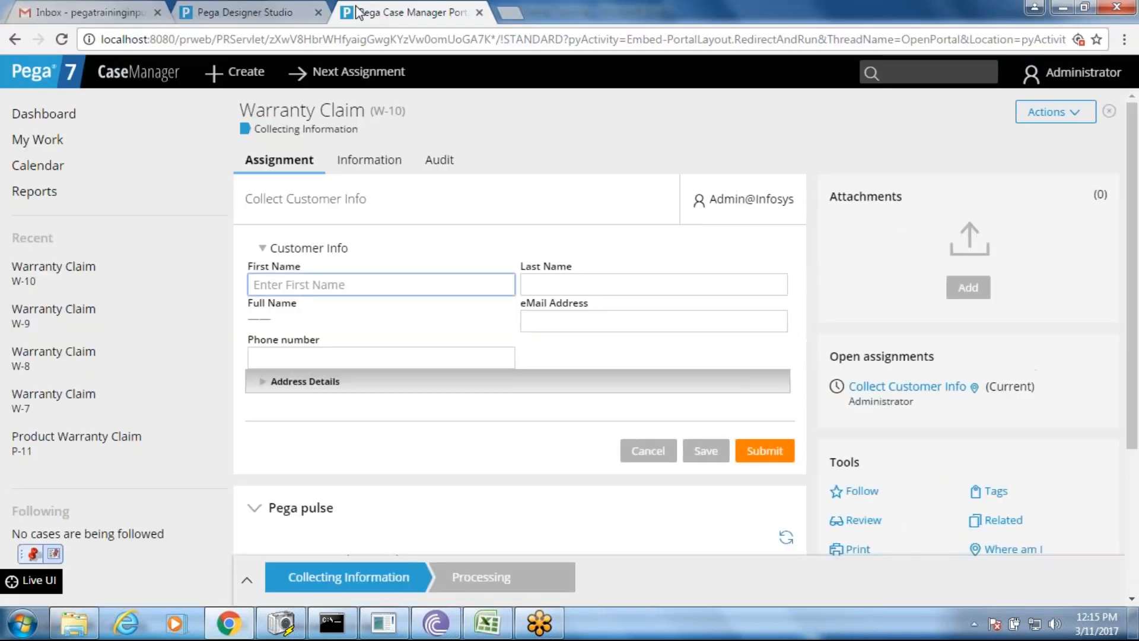
click(243, 14)
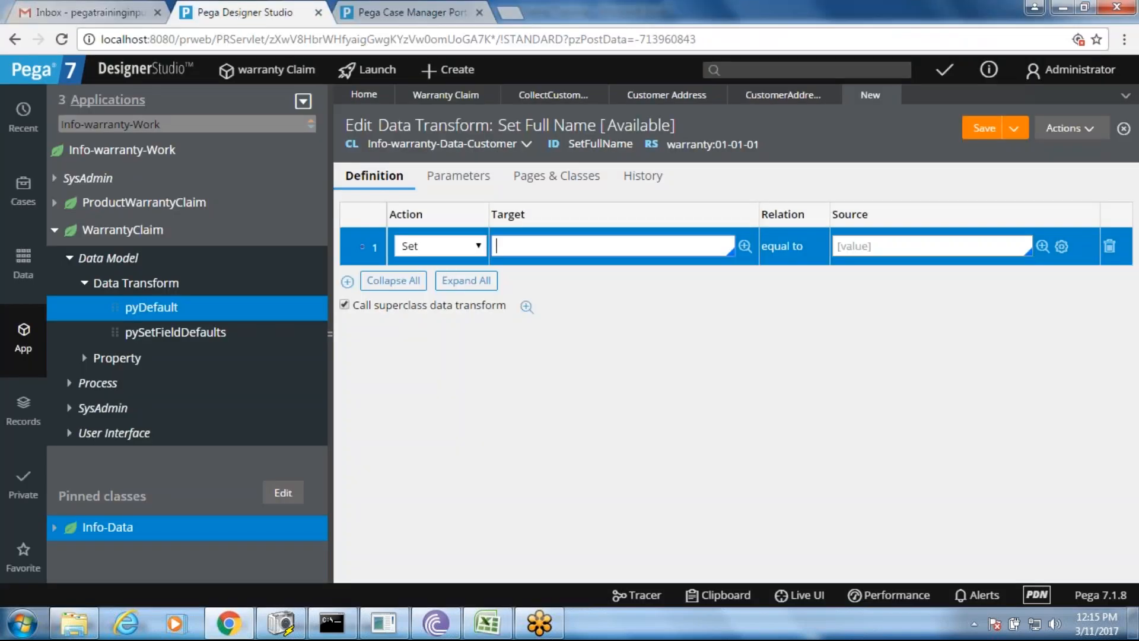
- Set the data transform's target property to .FullName
text(.ta)
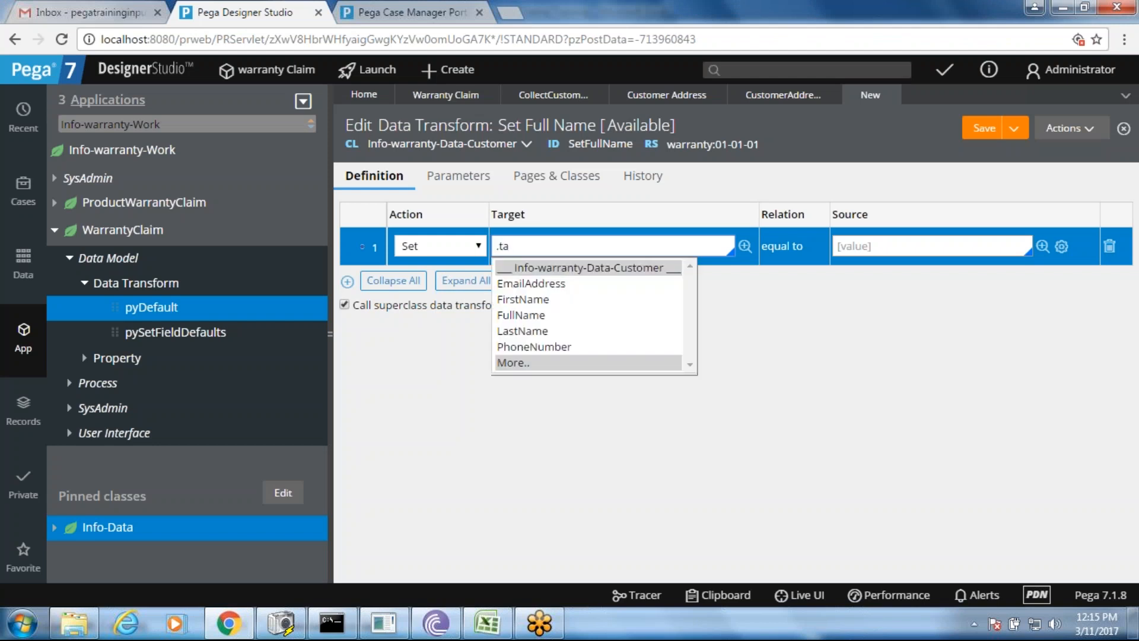
key(BackSpace)
key(BackSpace)
text(Fu)
key(Return)
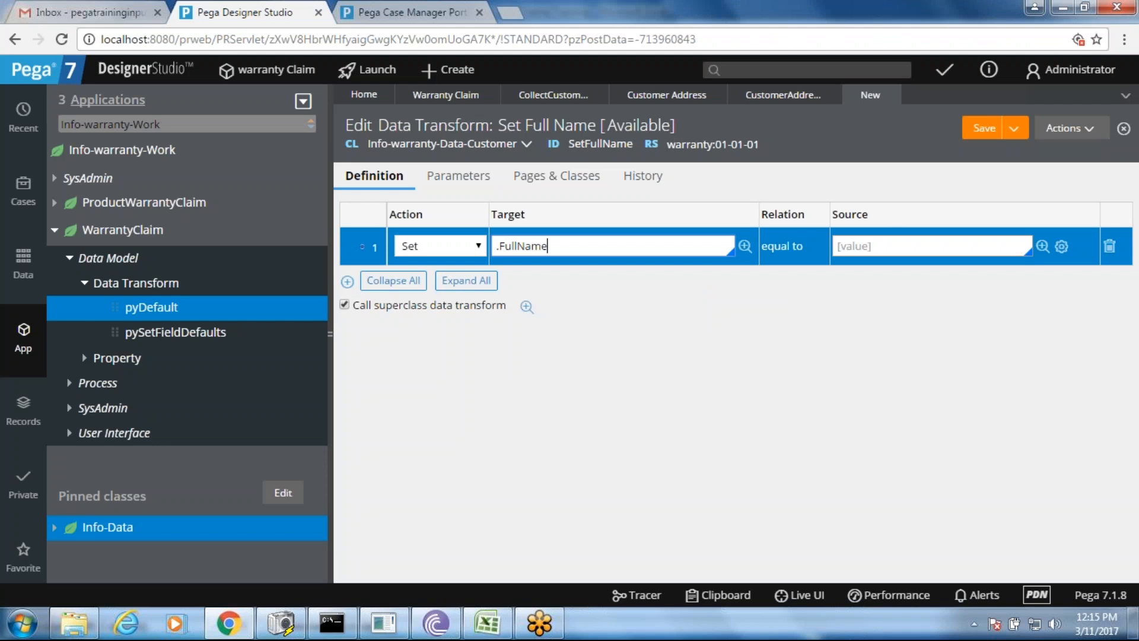
- Set the source to .FirstName + " " + .LastName, save, and open Customer Address
click(871, 242)
text(.)
key(Down)
key(Down)
key(Return)
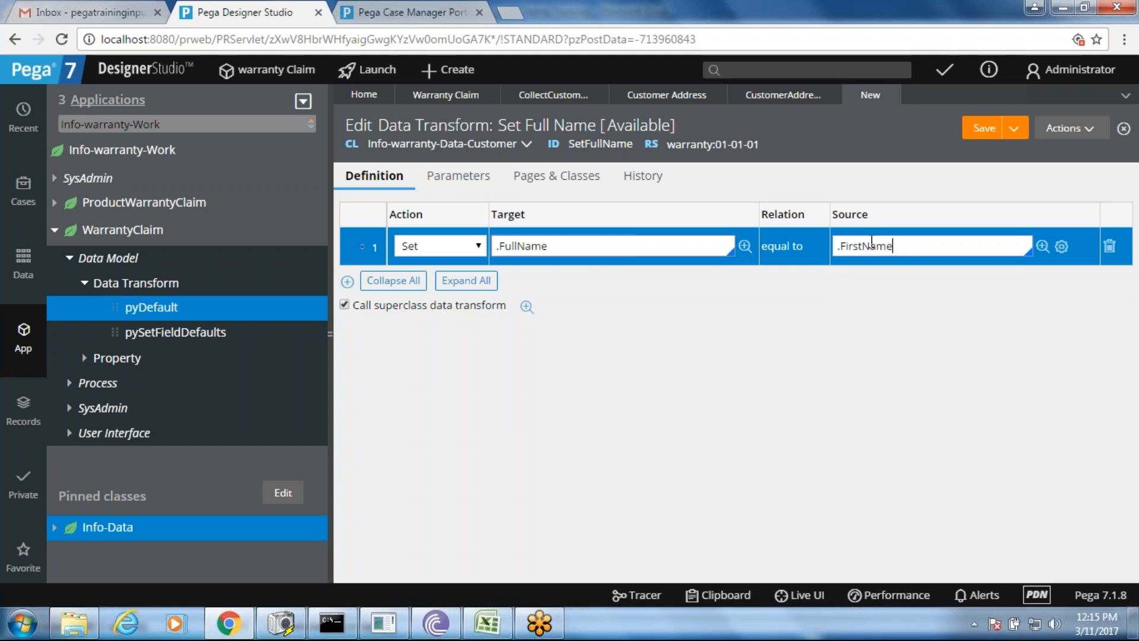
text(+" " + .la)
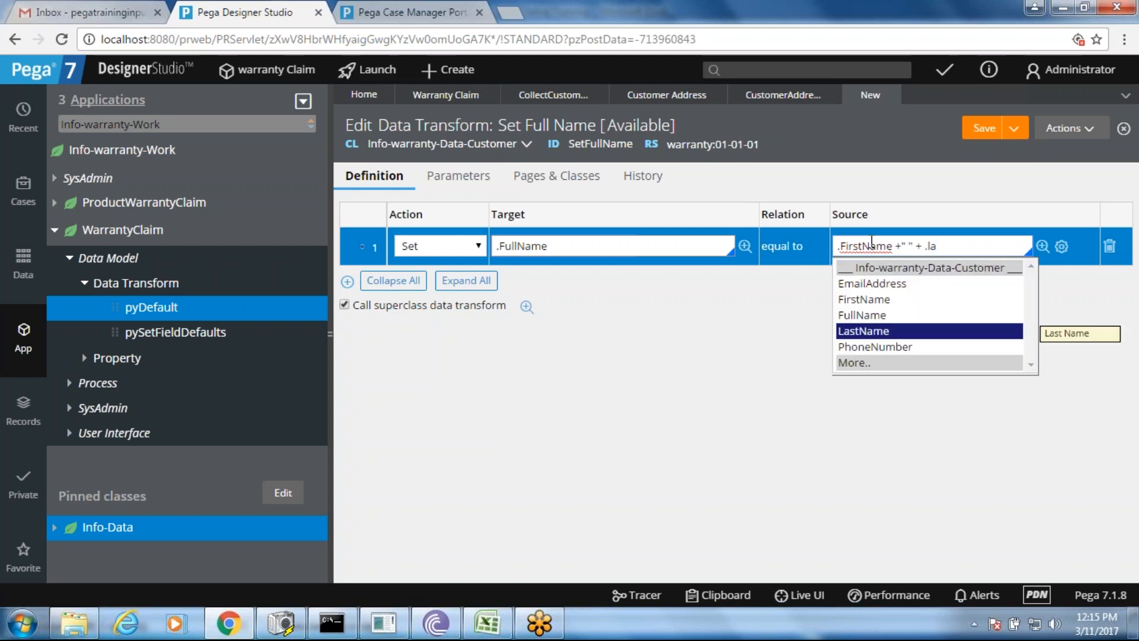
key(Return)
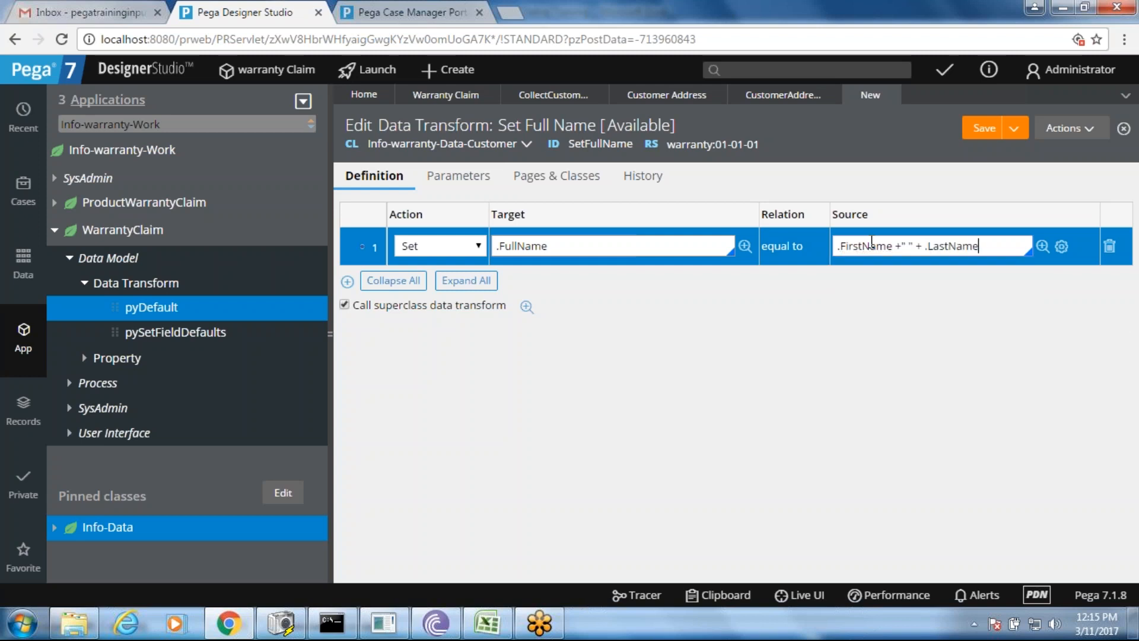
click(904, 246)
key(ctrl+s)
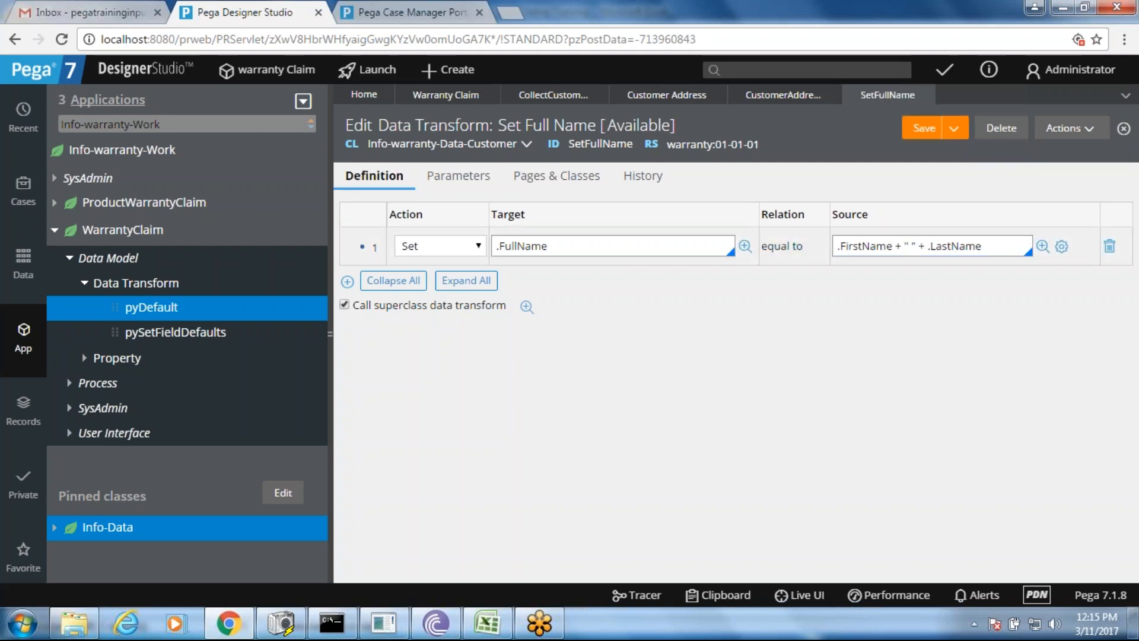
click(774, 97)
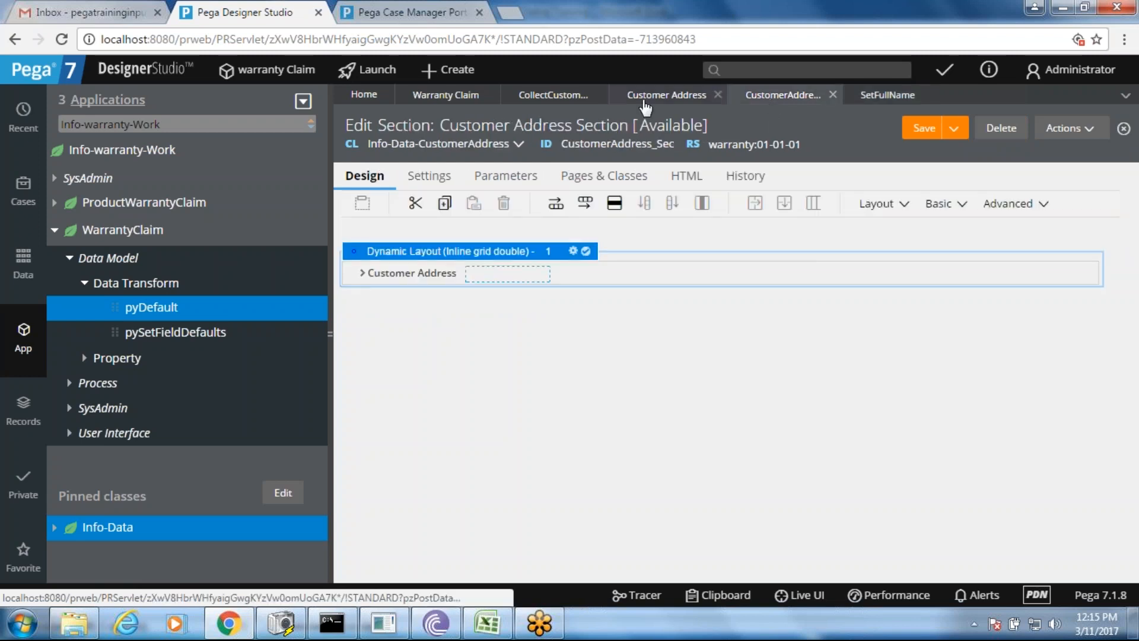
- Submit First Name's SetFullName refresh action and save the Collect Customer Information section
click(536, 96)
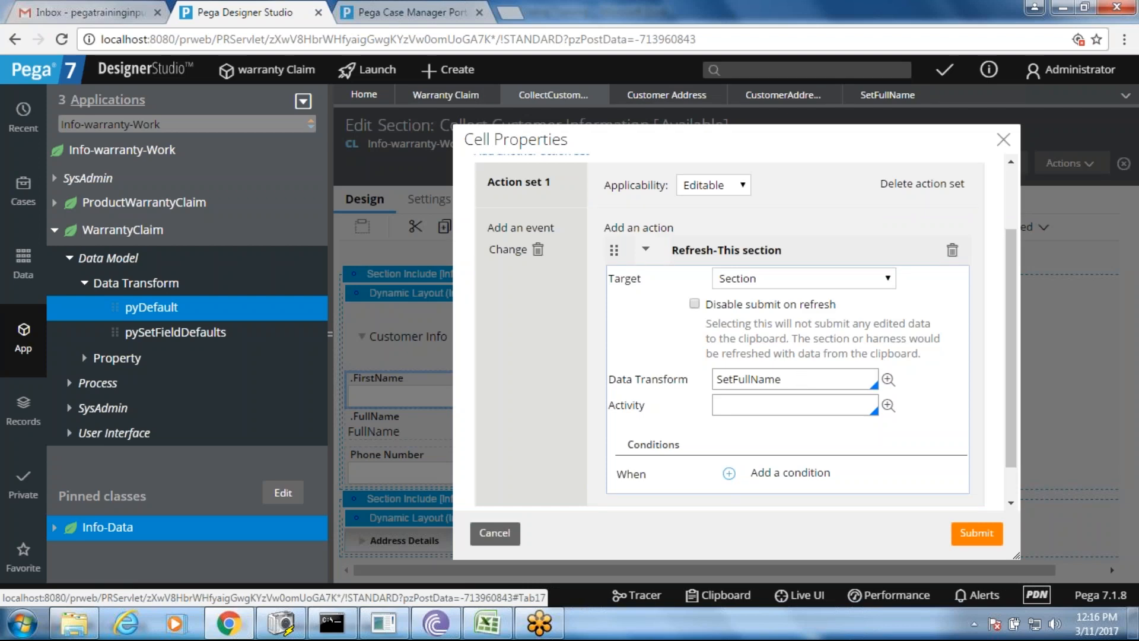
click(975, 532)
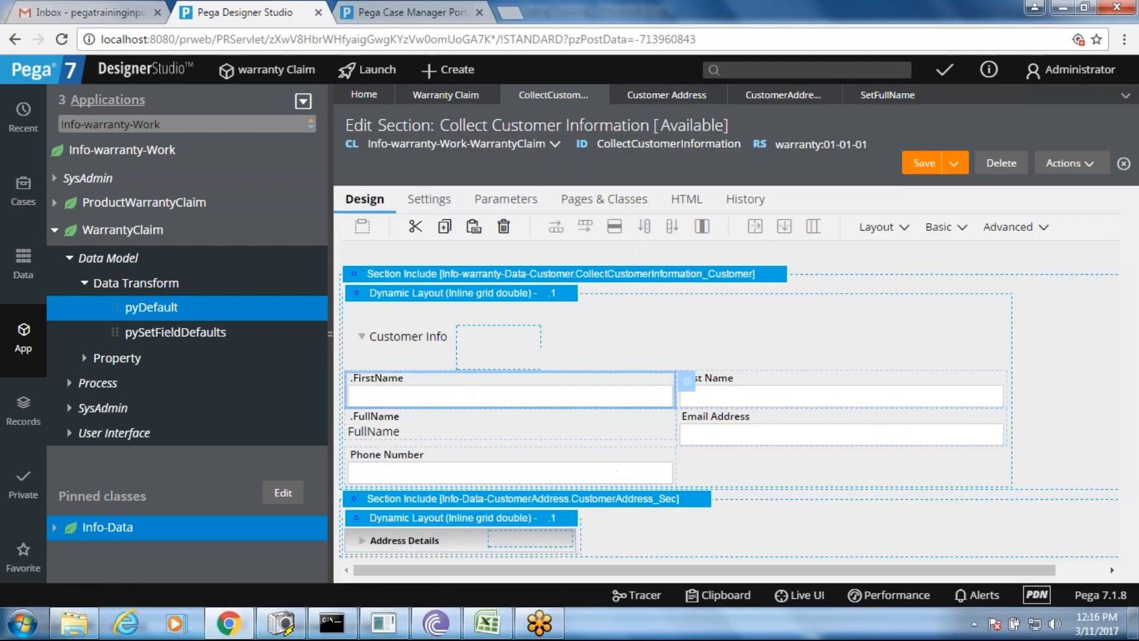
click(819, 394)
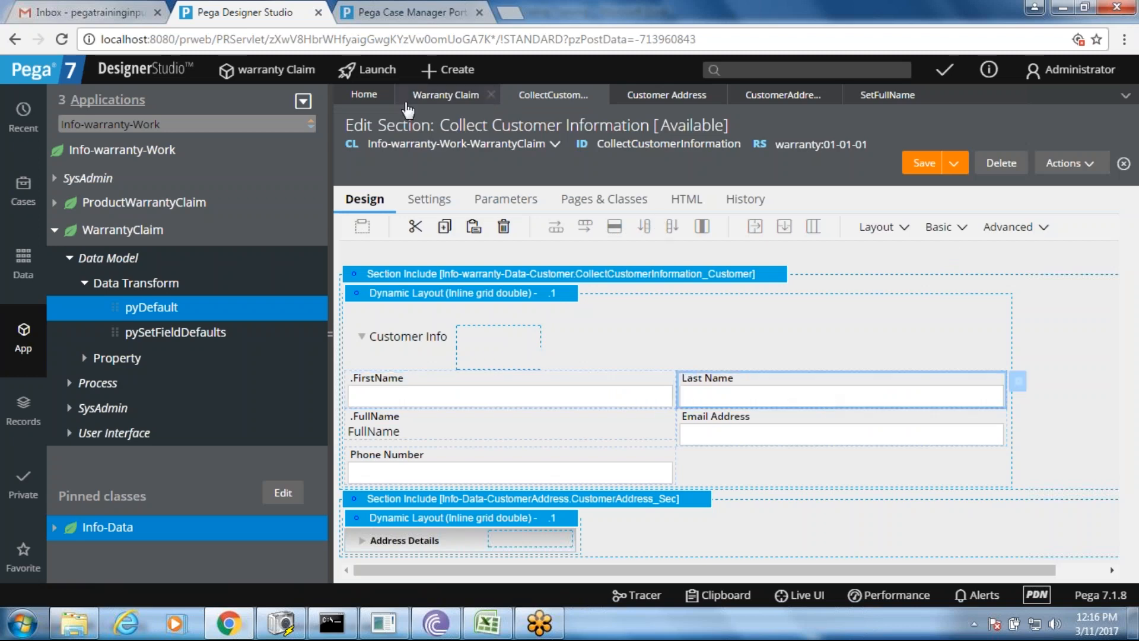
click(924, 163)
click(358, 7)
right_click(421, 193)
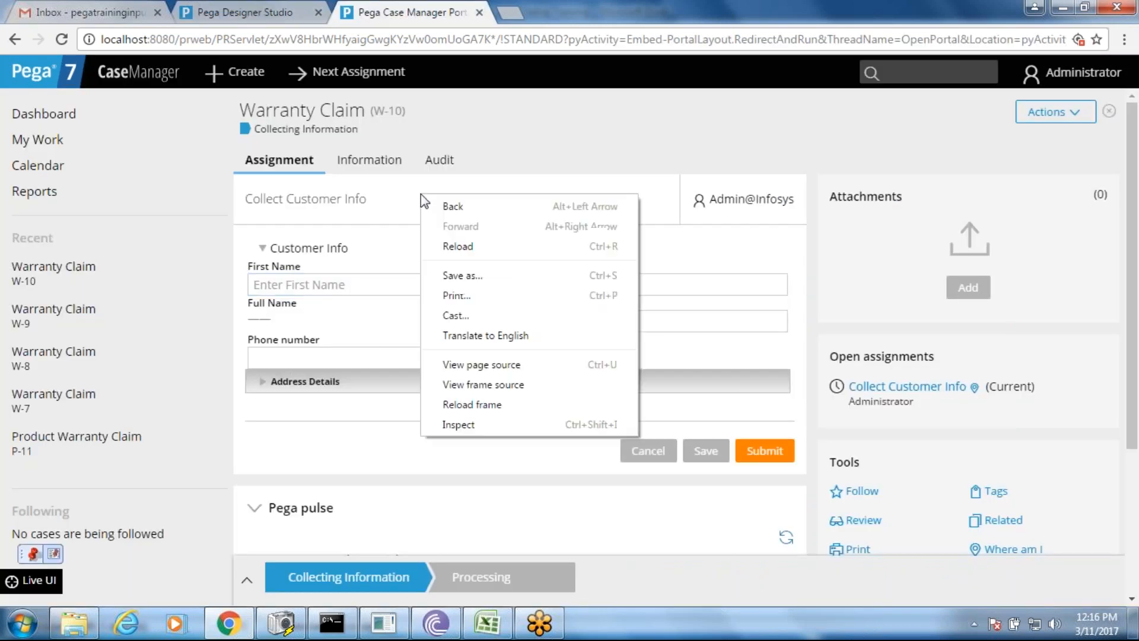
click(461, 242)
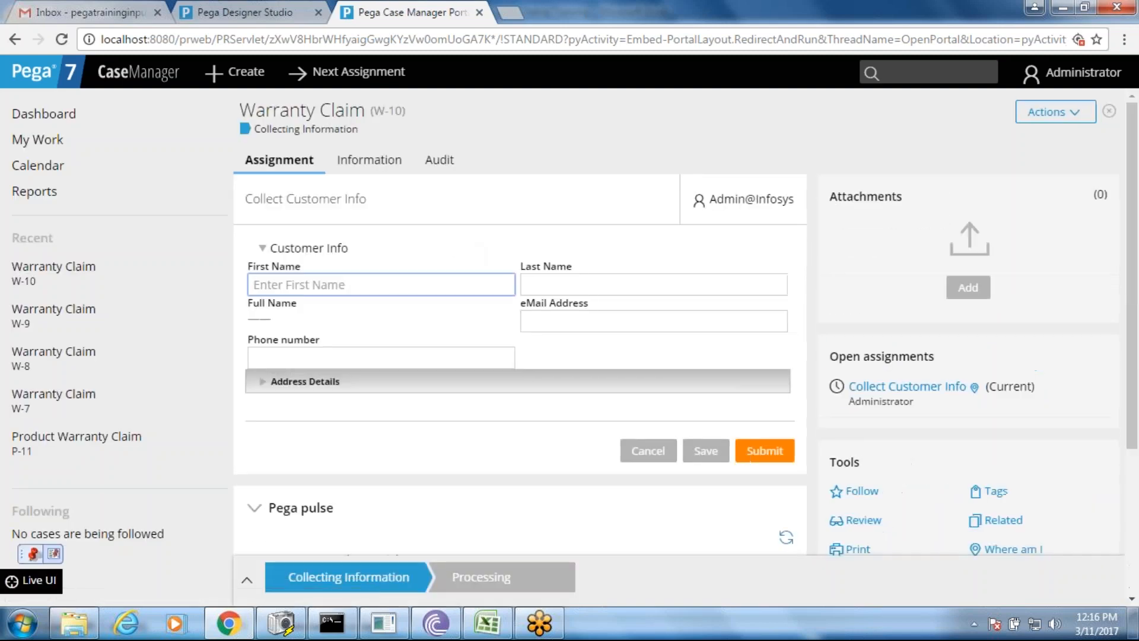
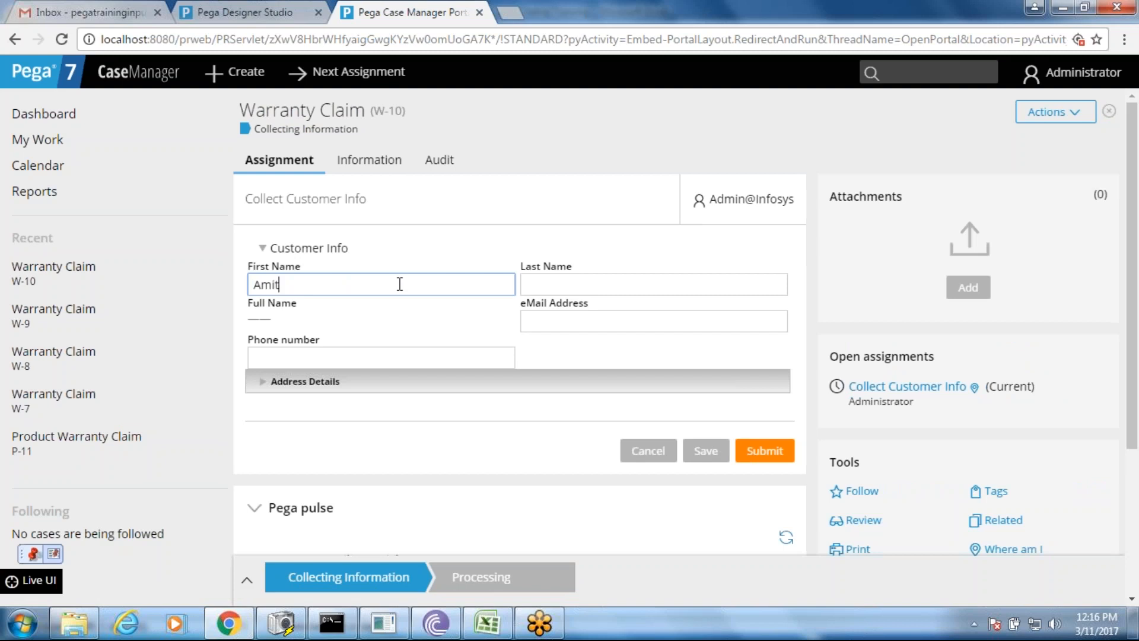
key(Tab)
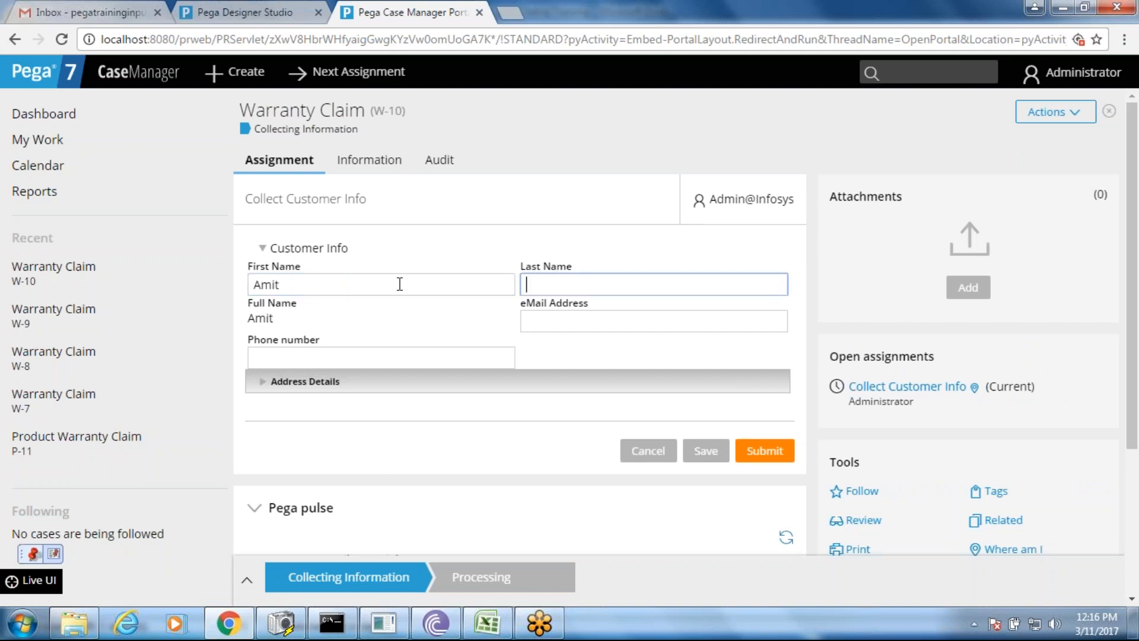
key(Tab)
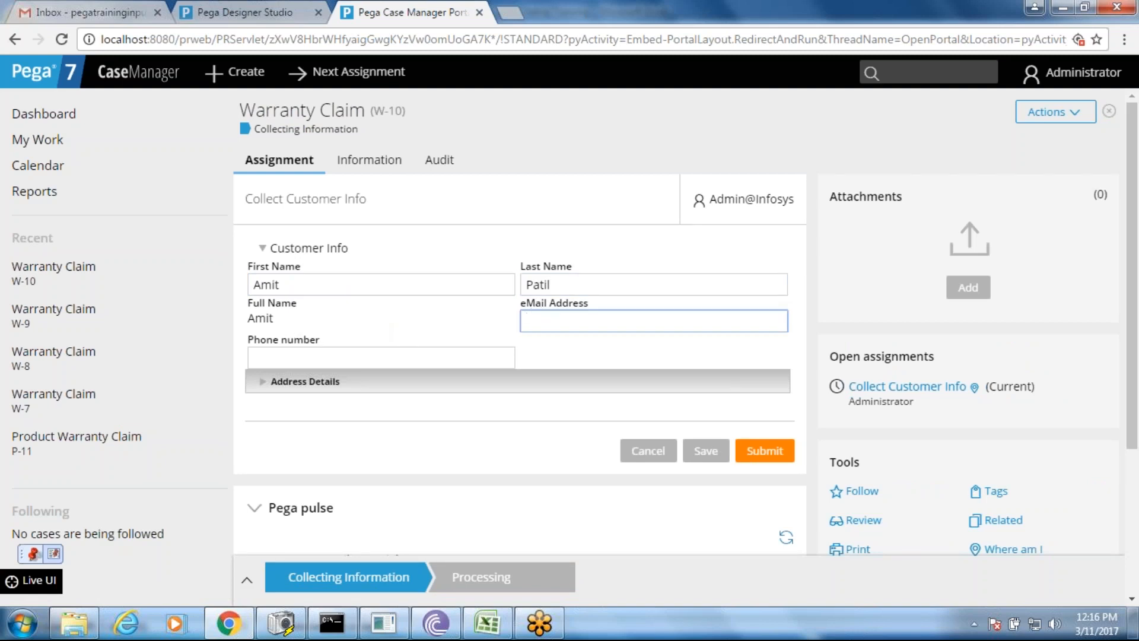
- Reload the W-10 page again and go back to the section editor
double_click(522, 274)
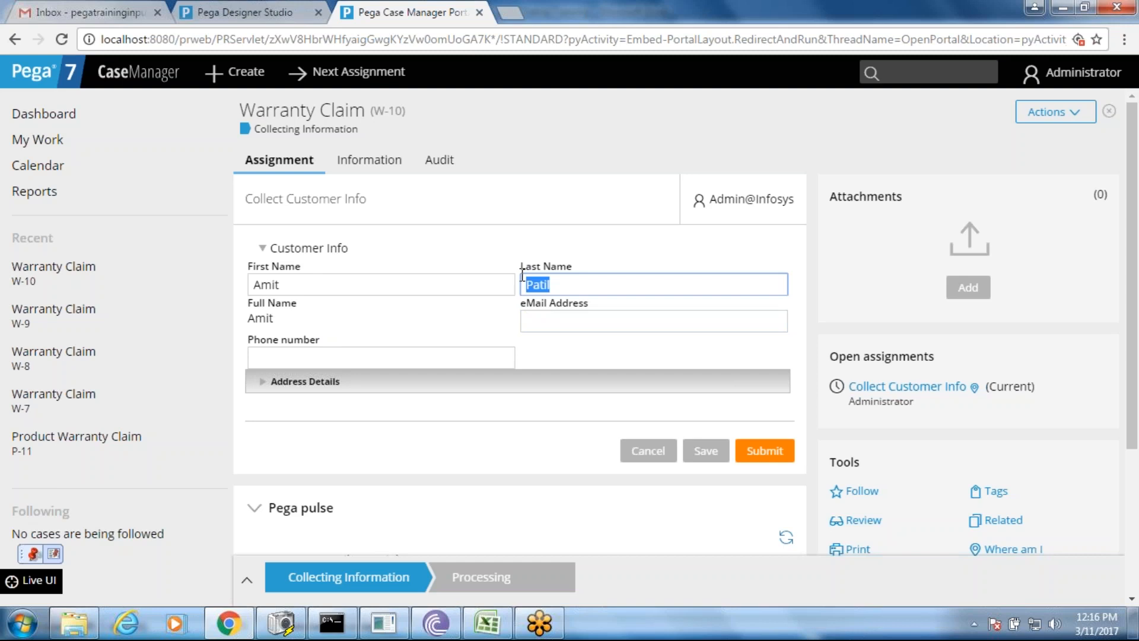
right_click(470, 209)
click(522, 262)
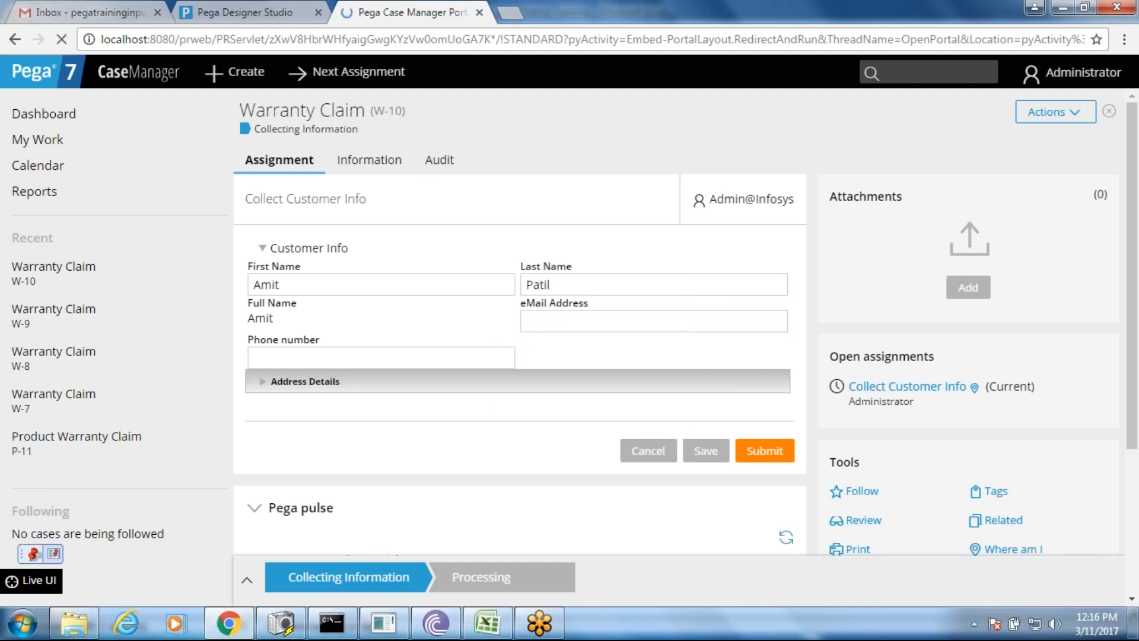
click(261, 16)
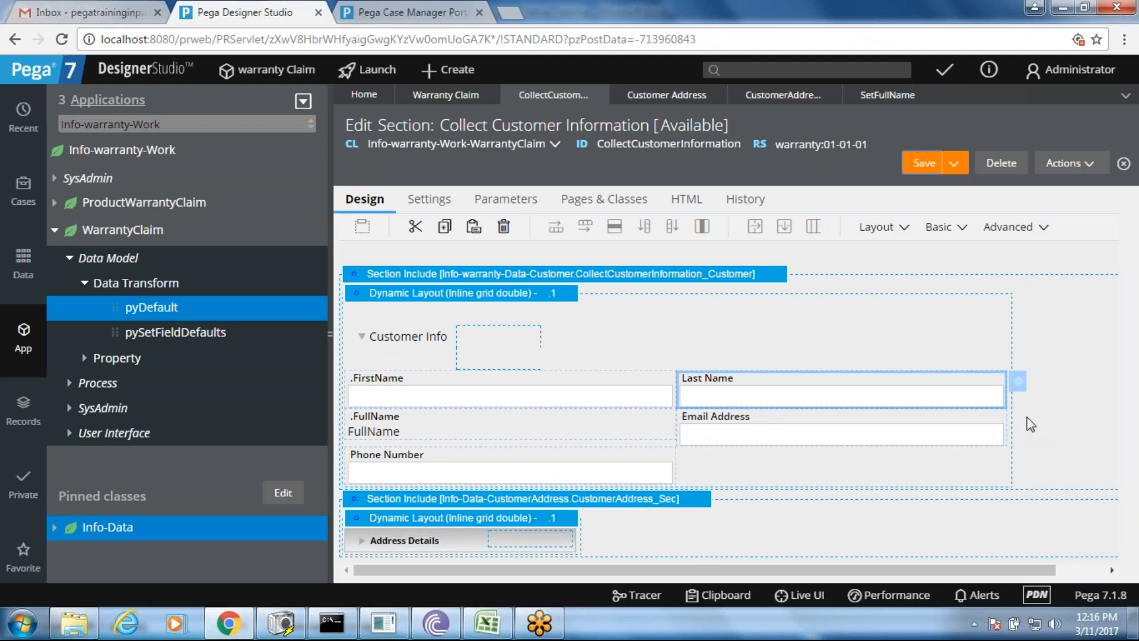
- Create an action set on the Last Name field triggered by the Change event
click(1019, 381)
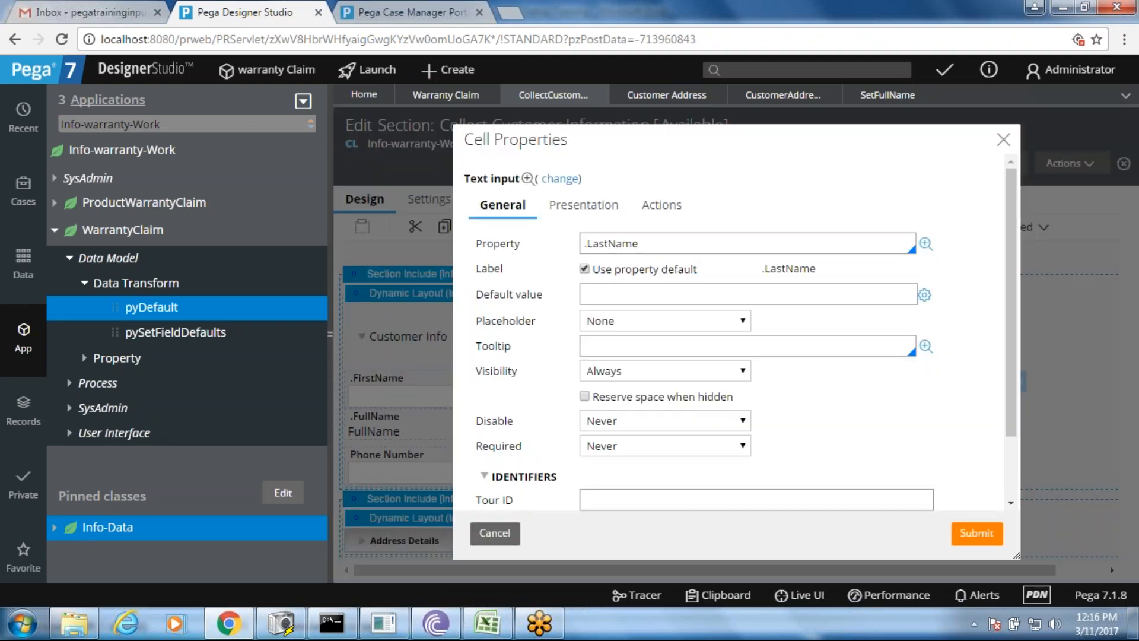
click(670, 206)
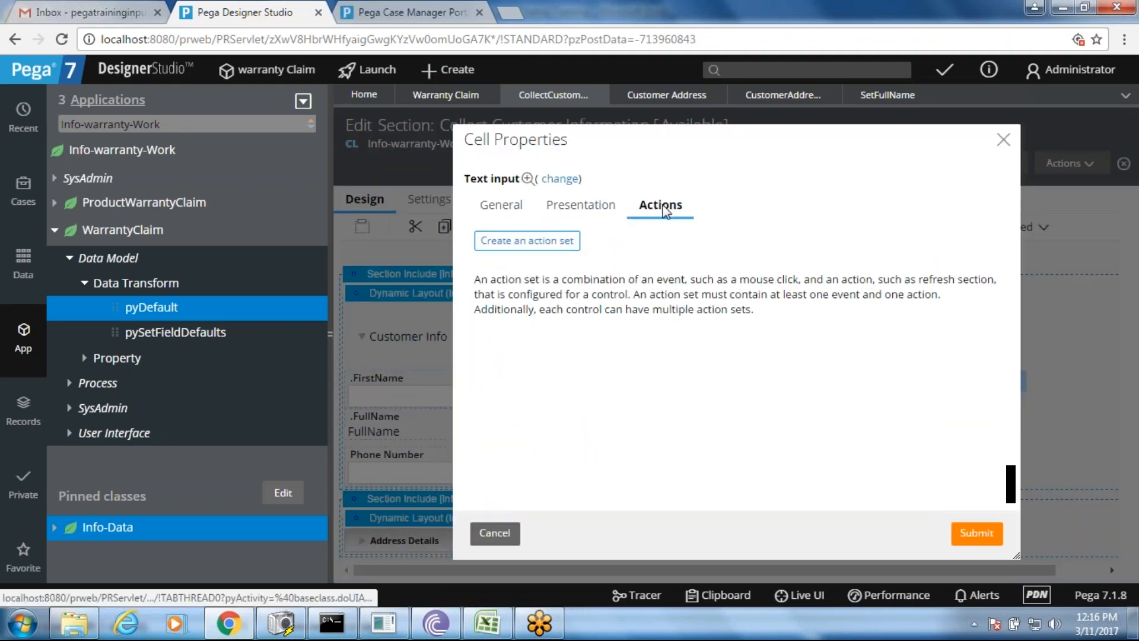
click(542, 244)
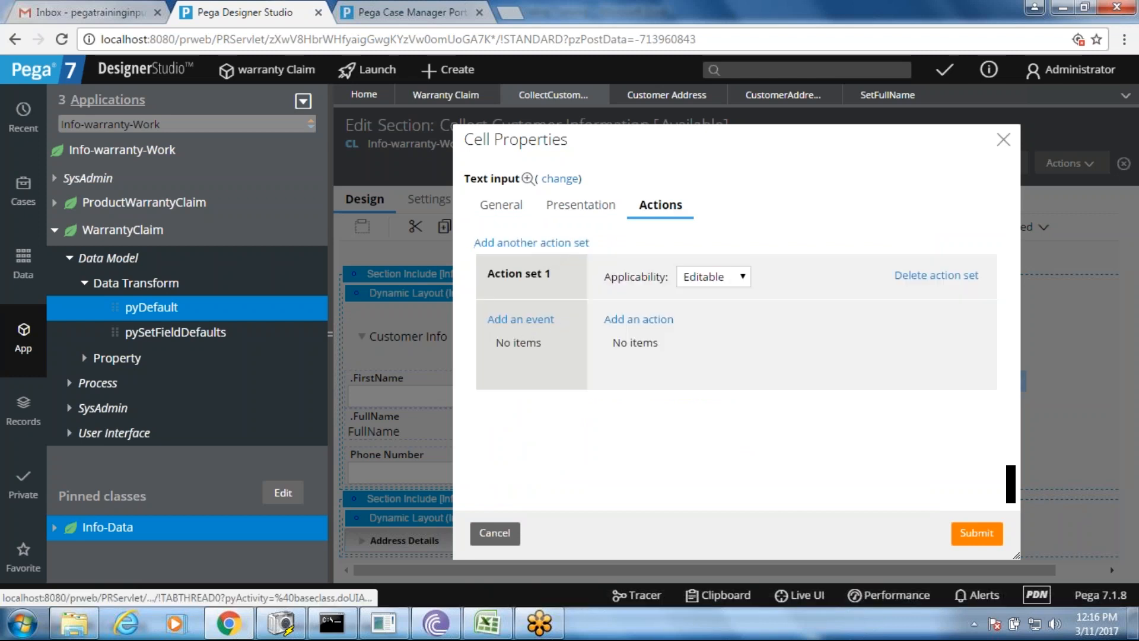
click(520, 319)
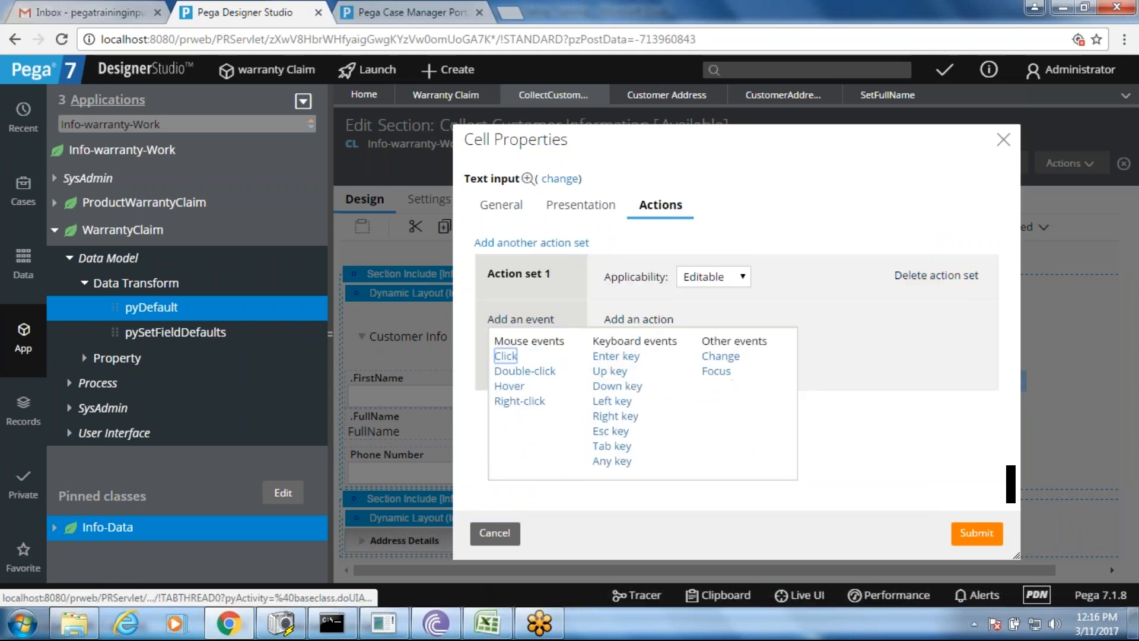
click(720, 356)
- Add a Refresh section action running the SetFullName data transform and submit it
click(651, 322)
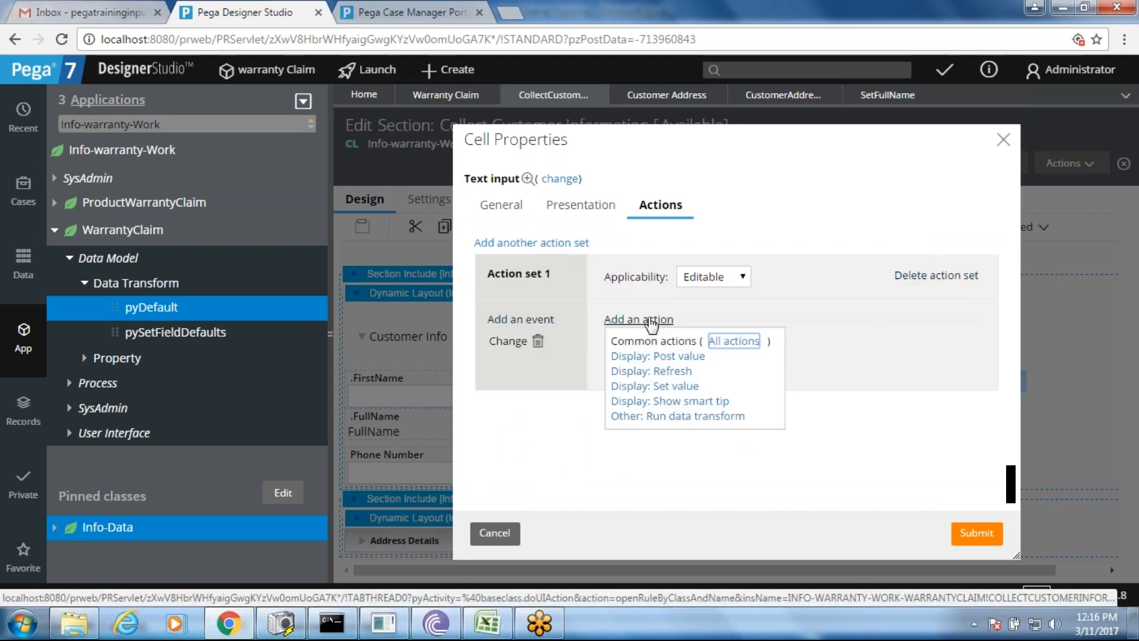
click(676, 373)
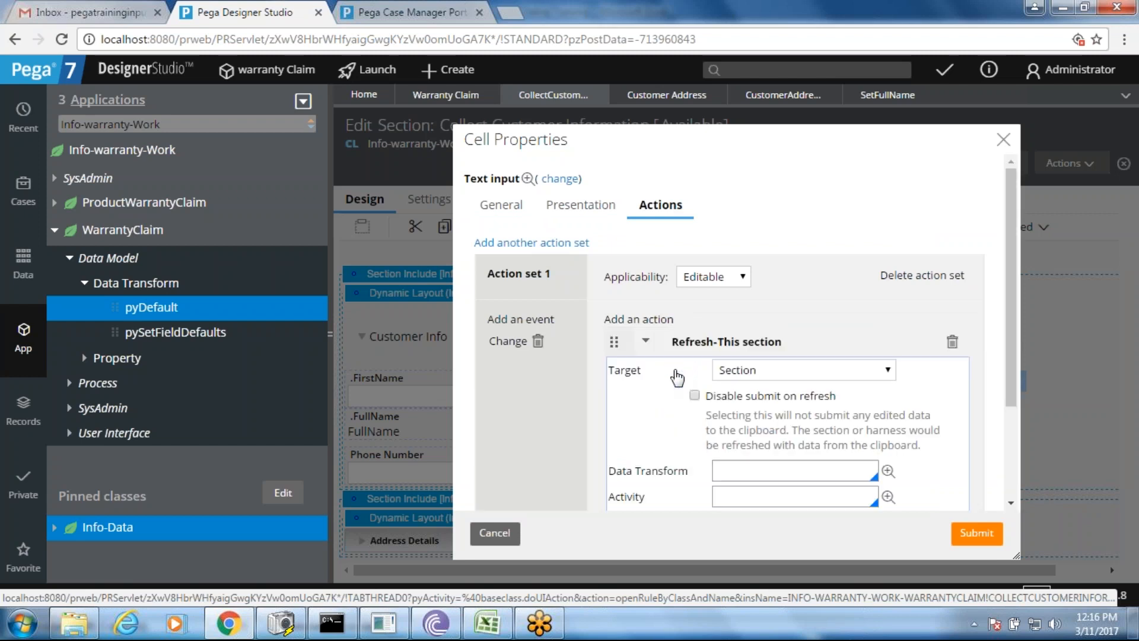
click(779, 468)
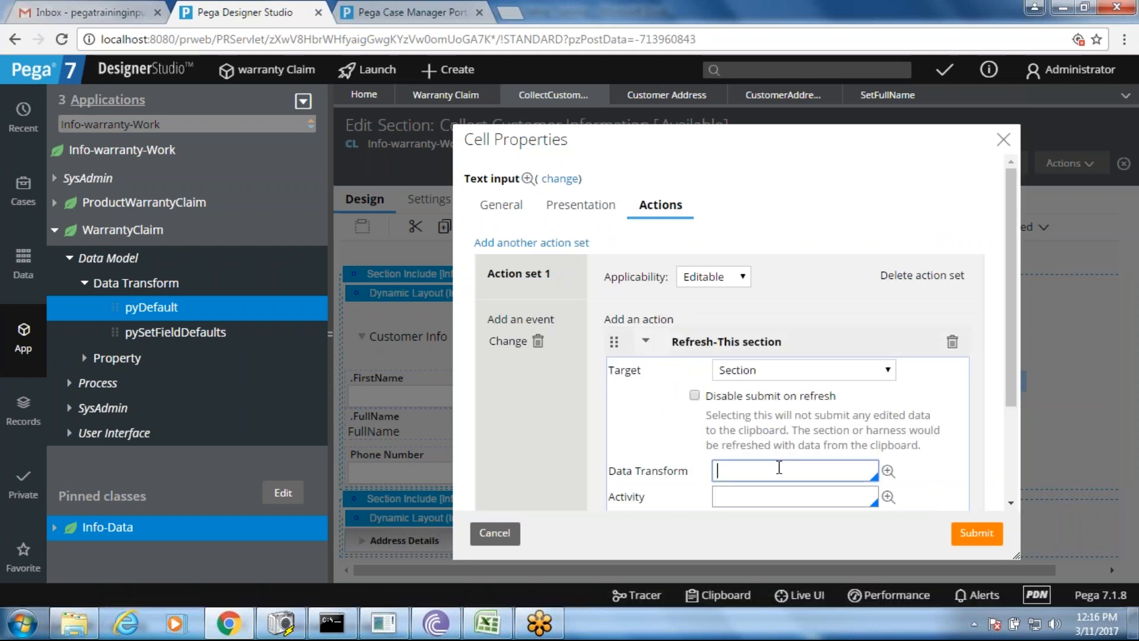
scroll(1009, 384, down, 2)
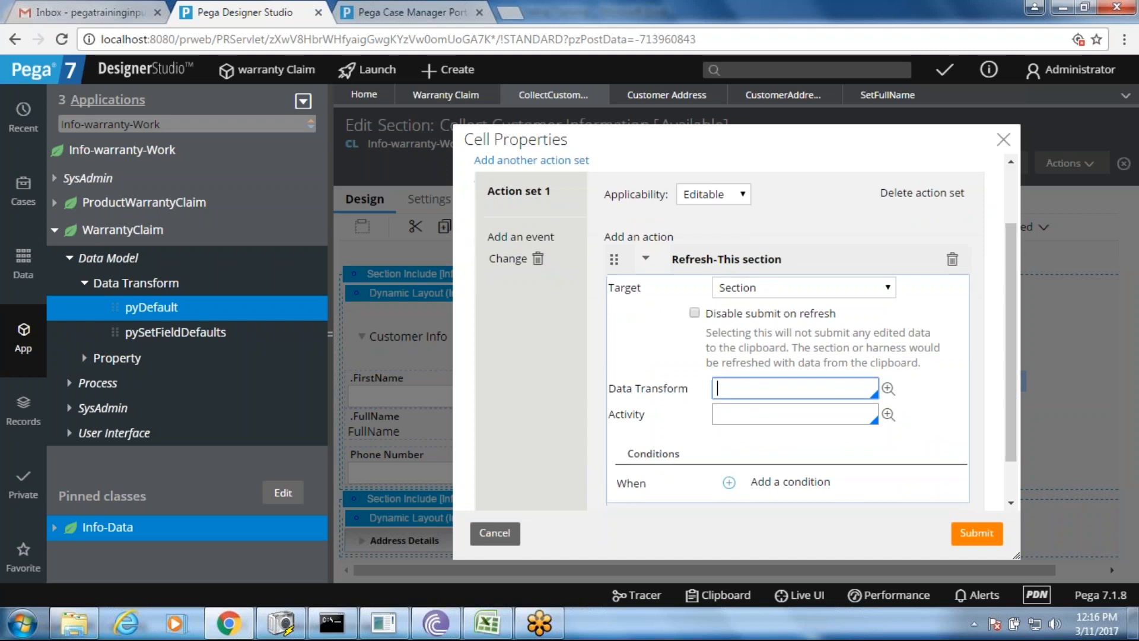
text(ste)
key(BackSpace)
key(BackSpace)
key(Down)
key(Return)
key(Tab)
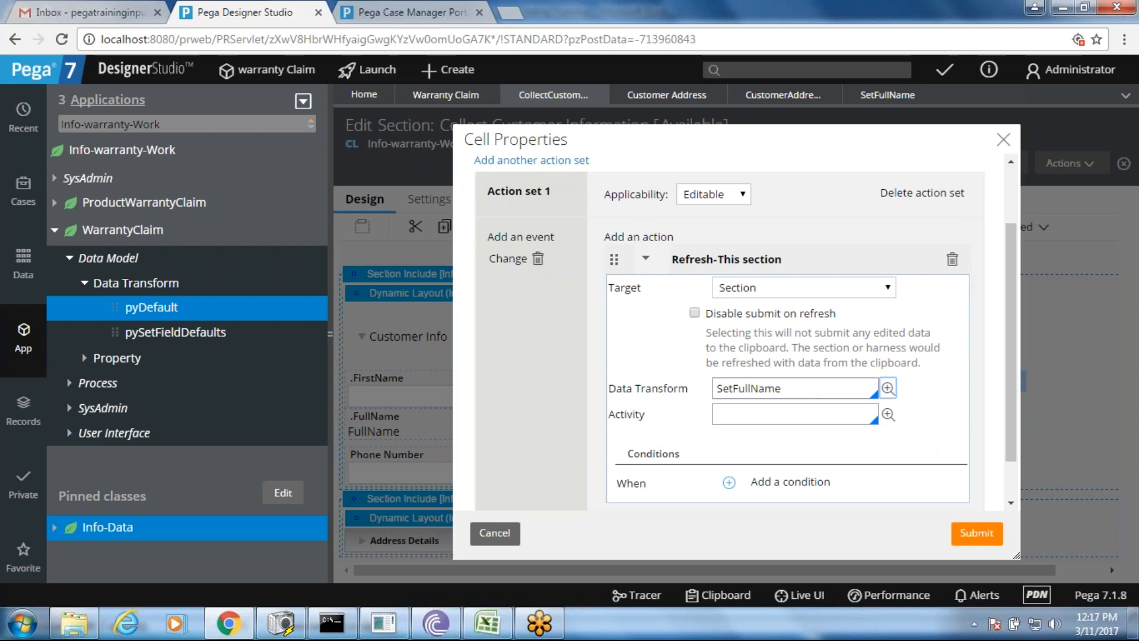
click(972, 537)
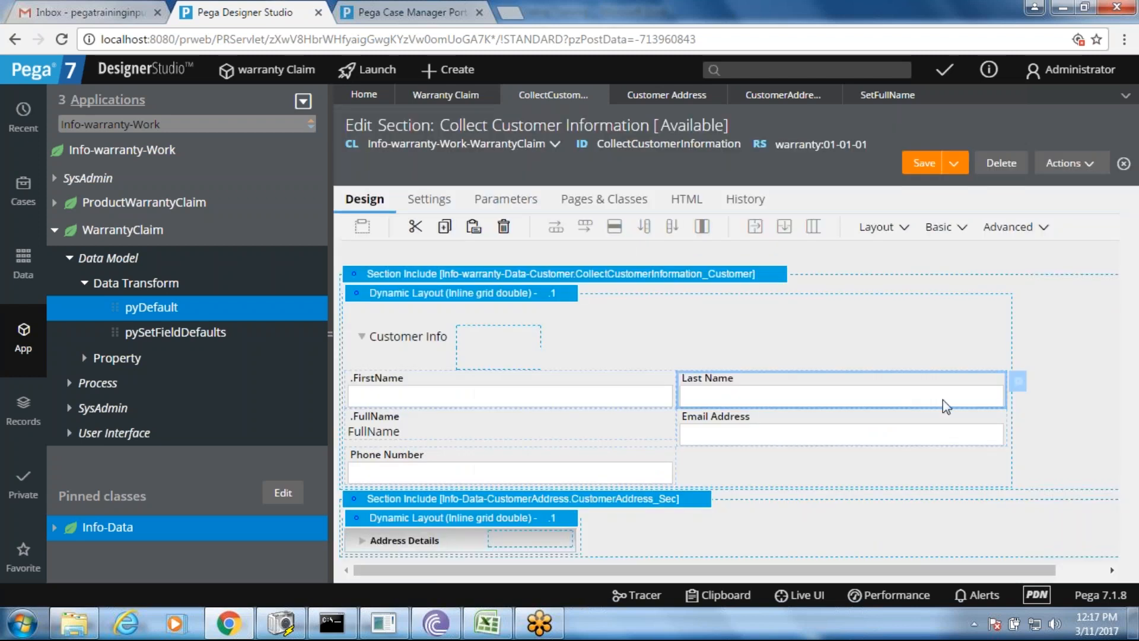
- Save the section, reload the W-10 claim form, and clear its First Name
click(924, 166)
click(386, 12)
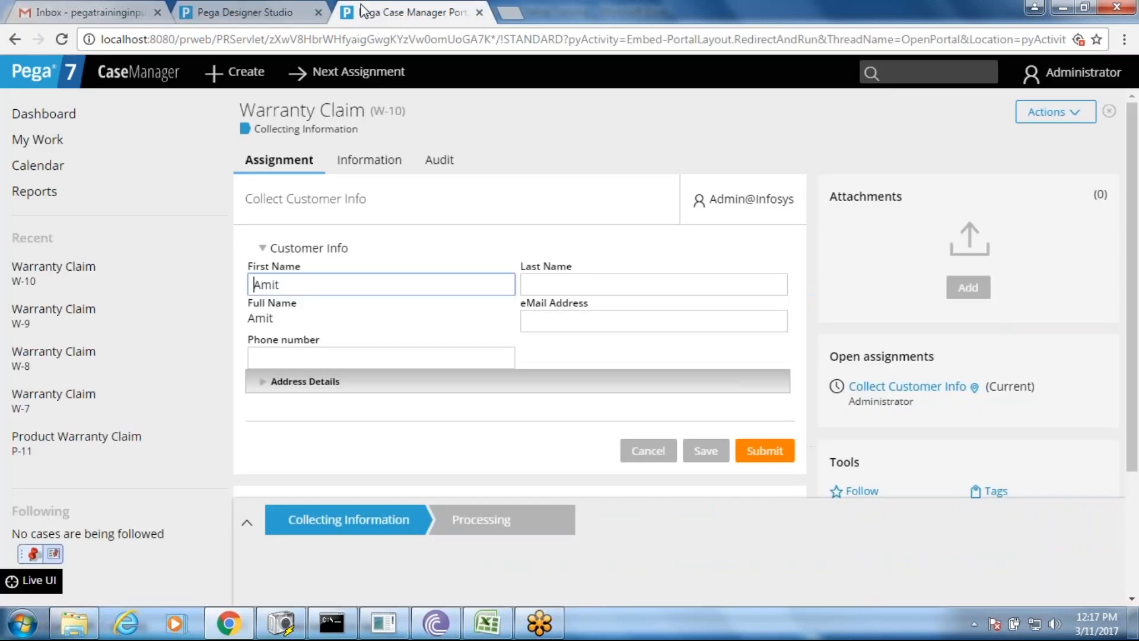
right_click(446, 209)
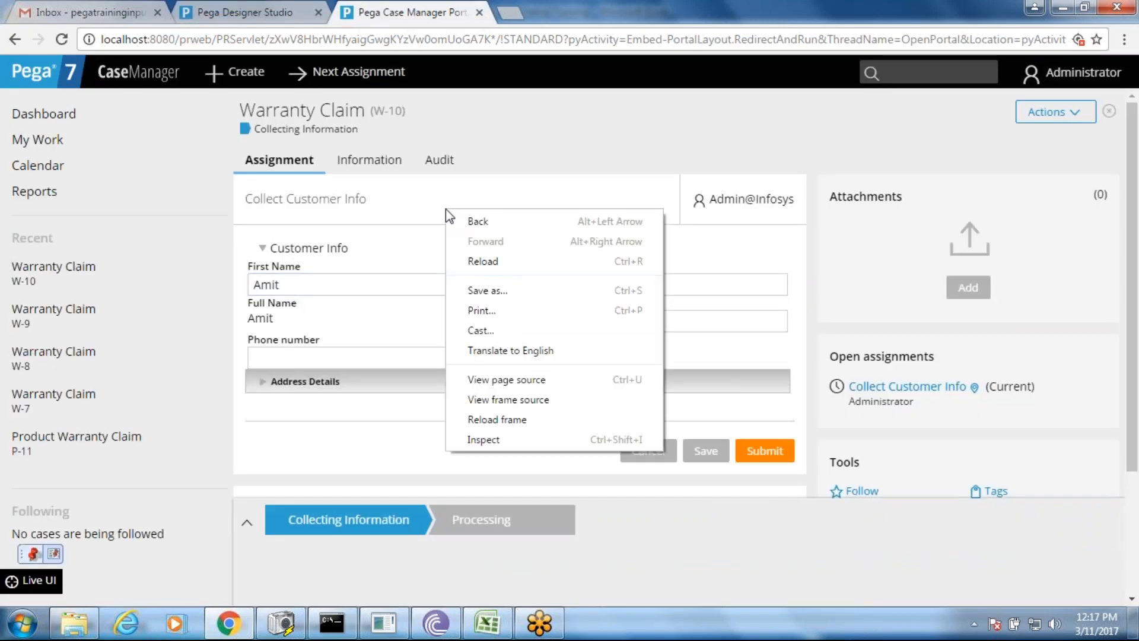
click(480, 261)
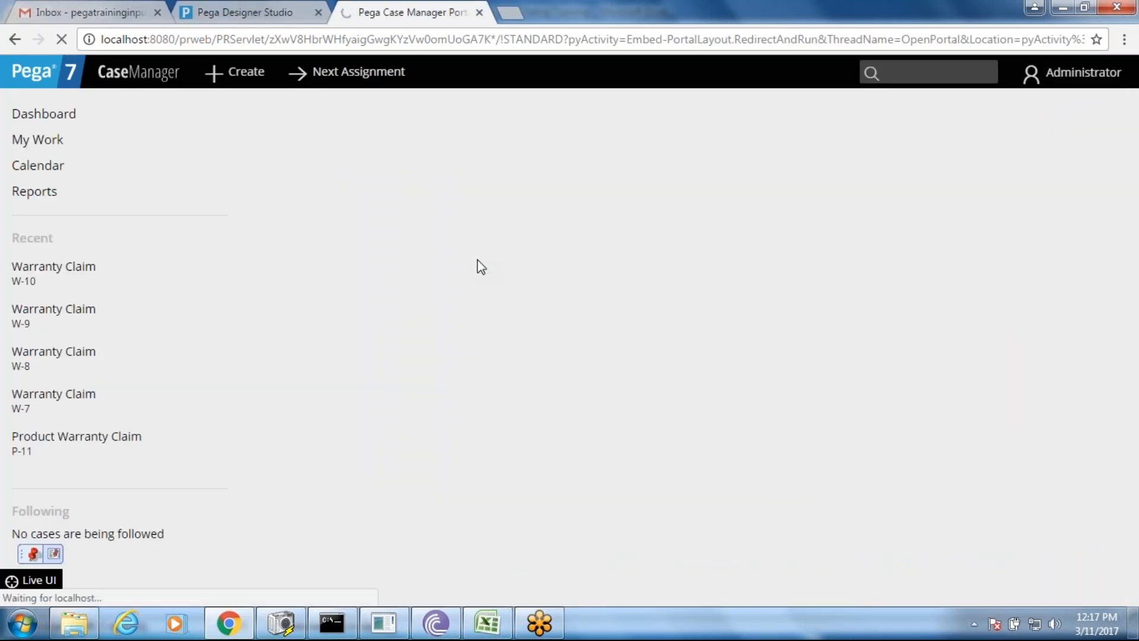
key(Delete)
key(Delete)
key(Delete)
key(Delete)
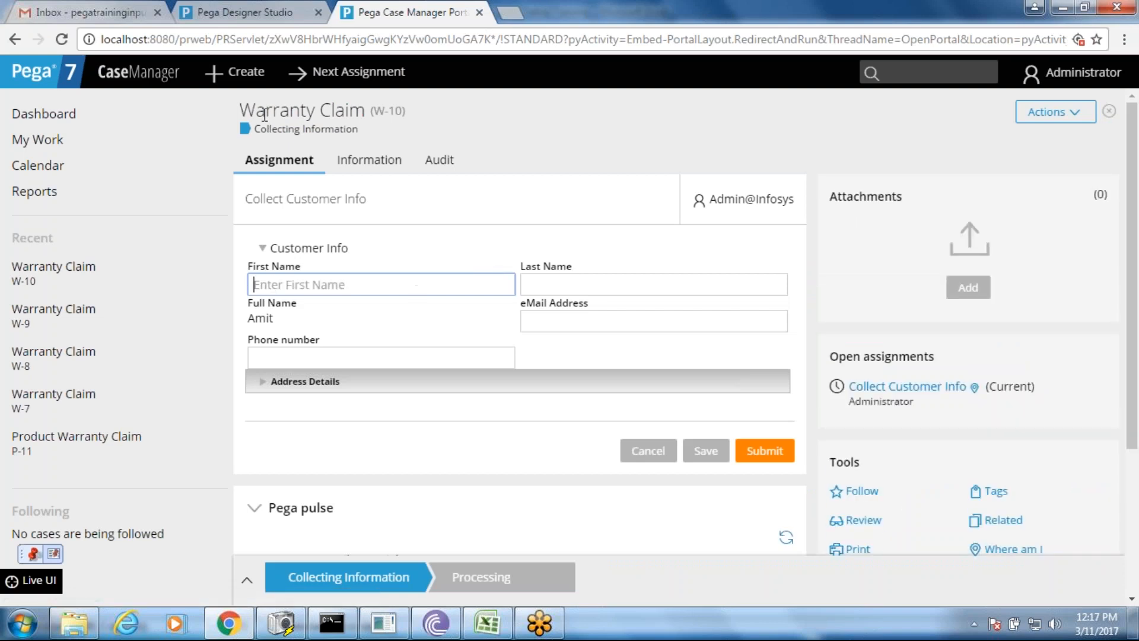
key(Tab)
click(232, 72)
click(267, 102)
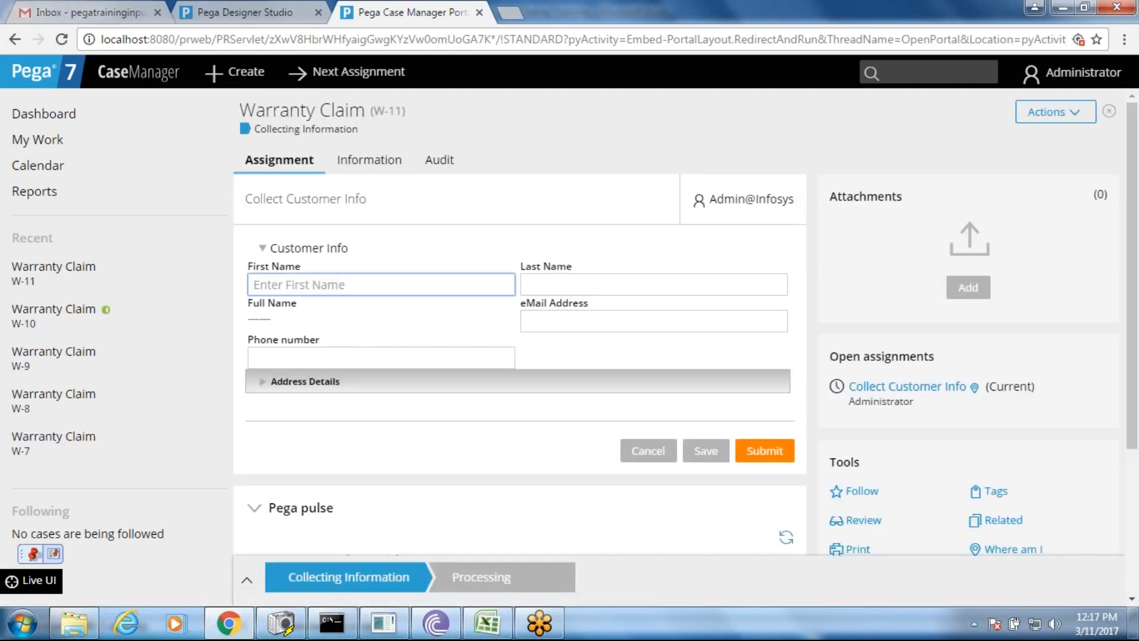
key(Tab)
key(Tab)
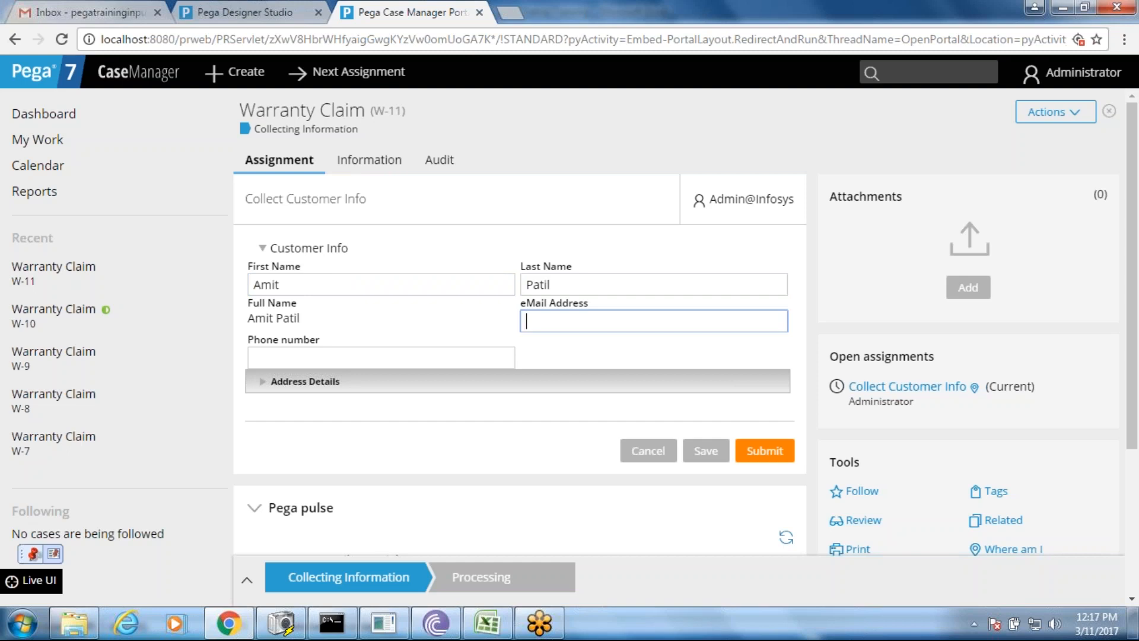
click(236, 8)
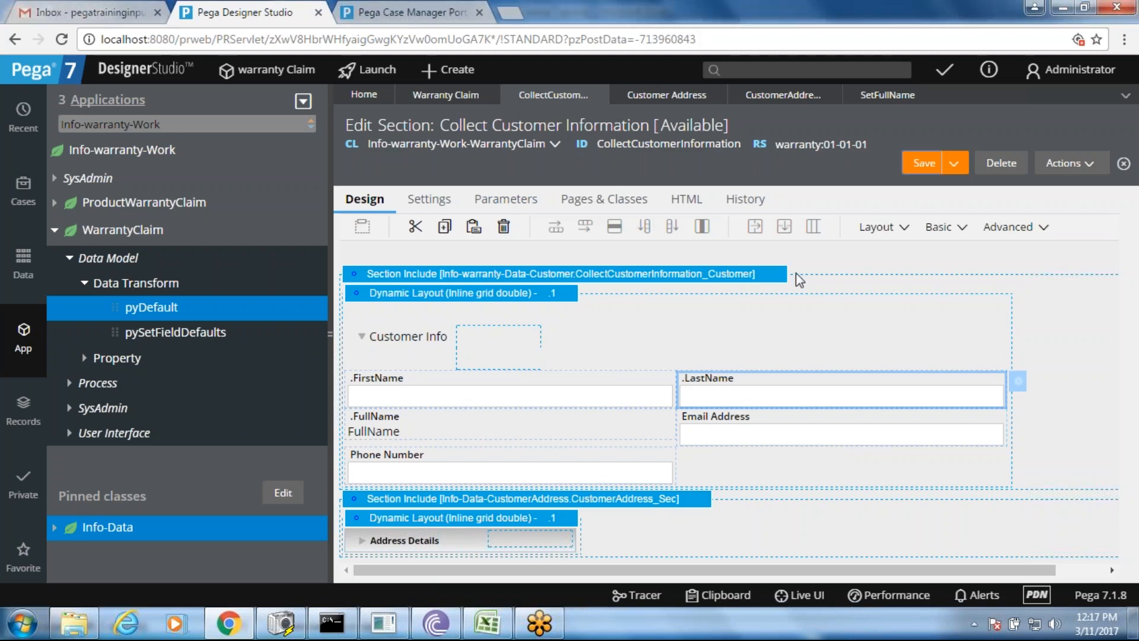
- Bring up the Excel training notes and scroll to the top of sheet D3
click(491, 623)
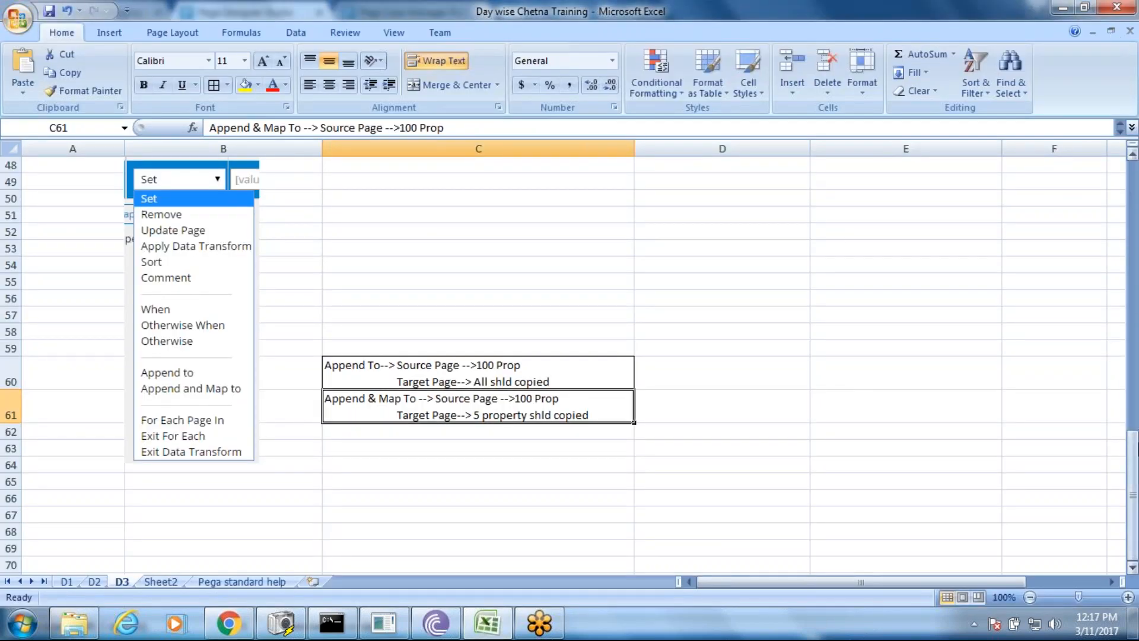
drag(1132, 504, 1133, 173)
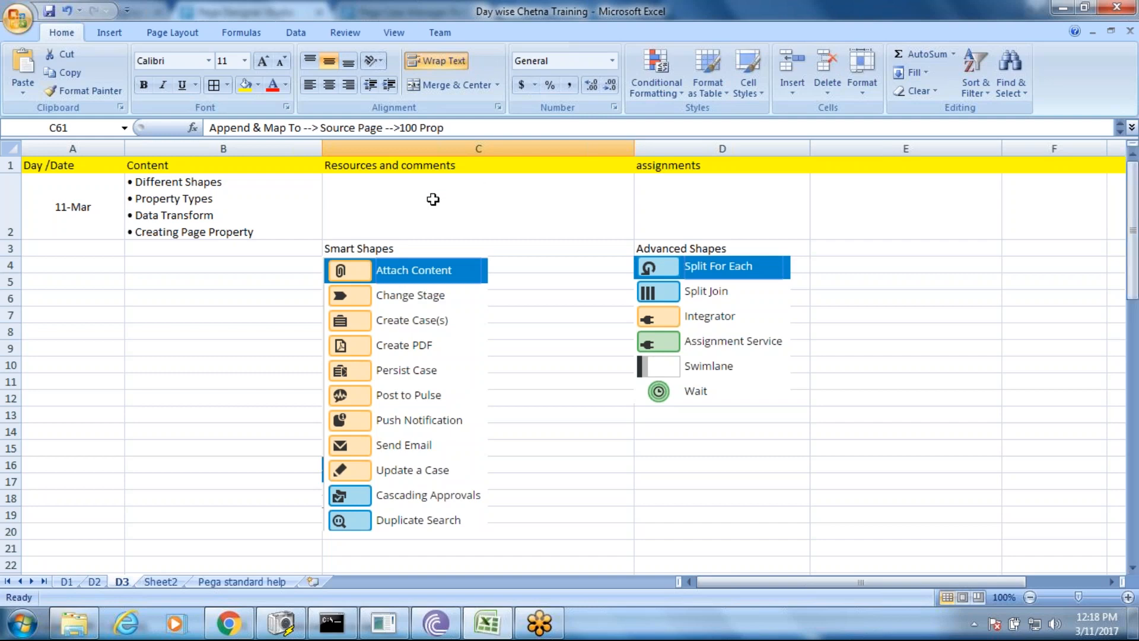
click(251, 184)
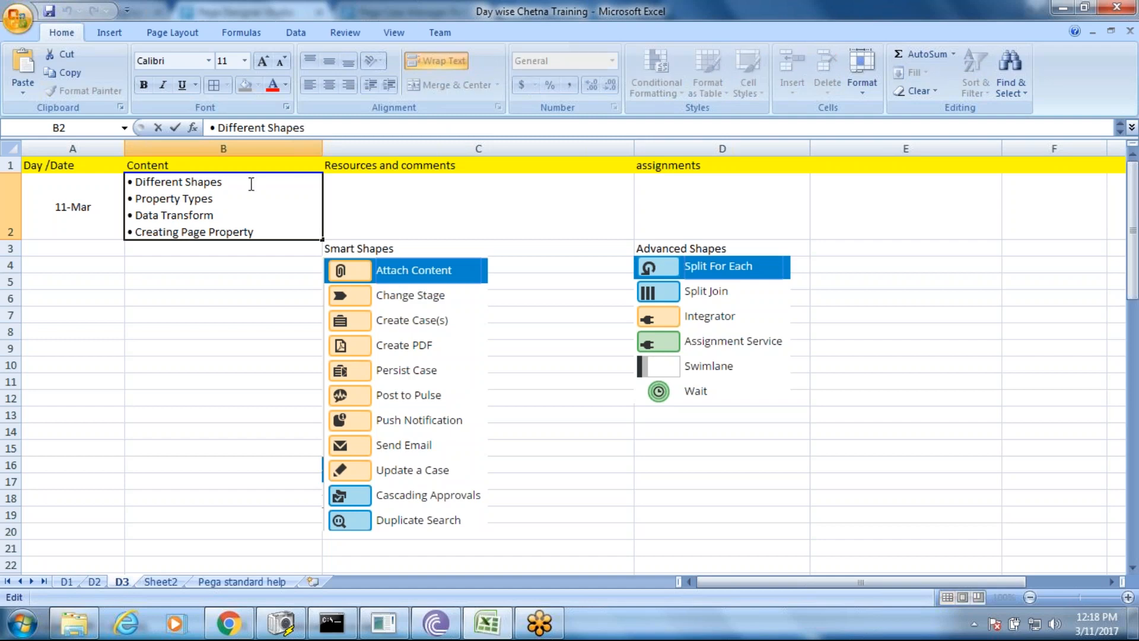
drag(249, 184, 156, 199)
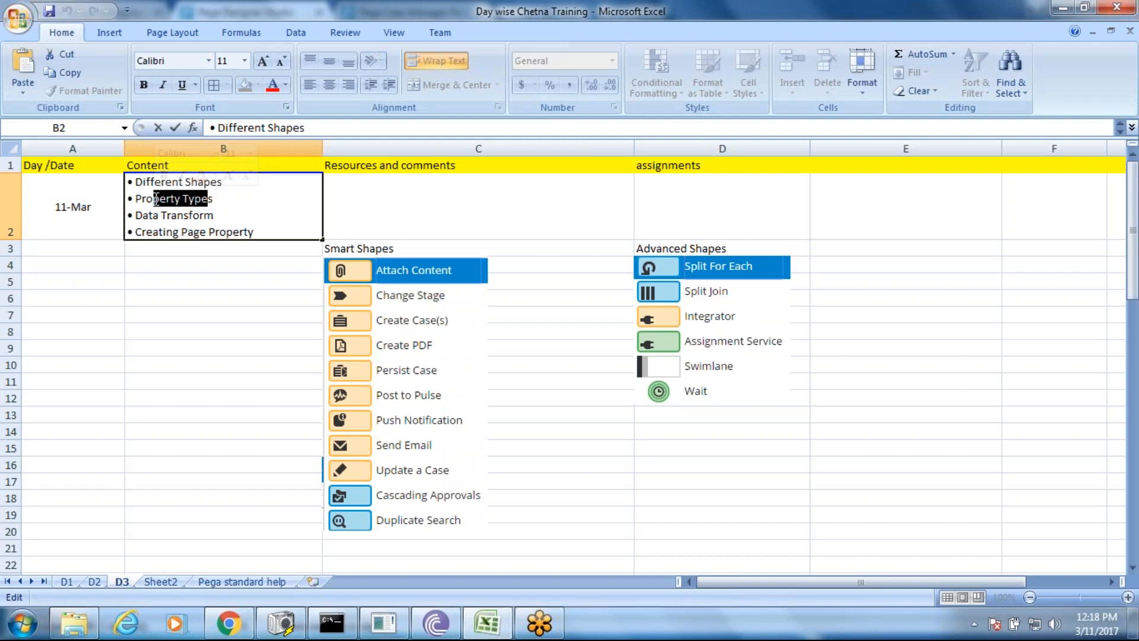
click(222, 203)
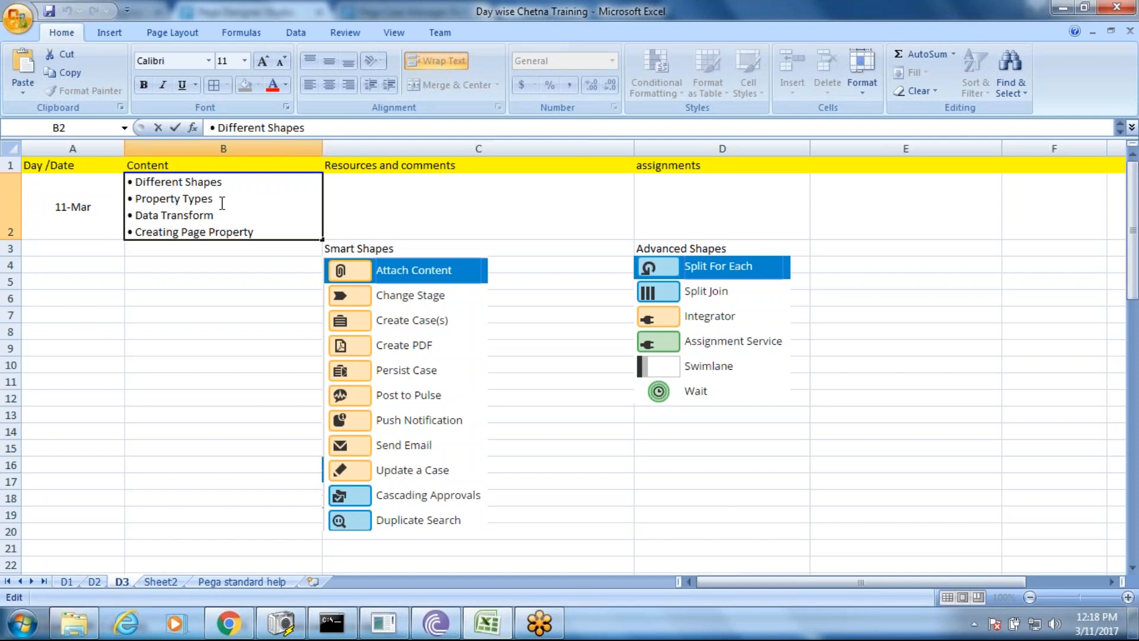
double_click(265, 229)
drag(265, 231, 135, 231)
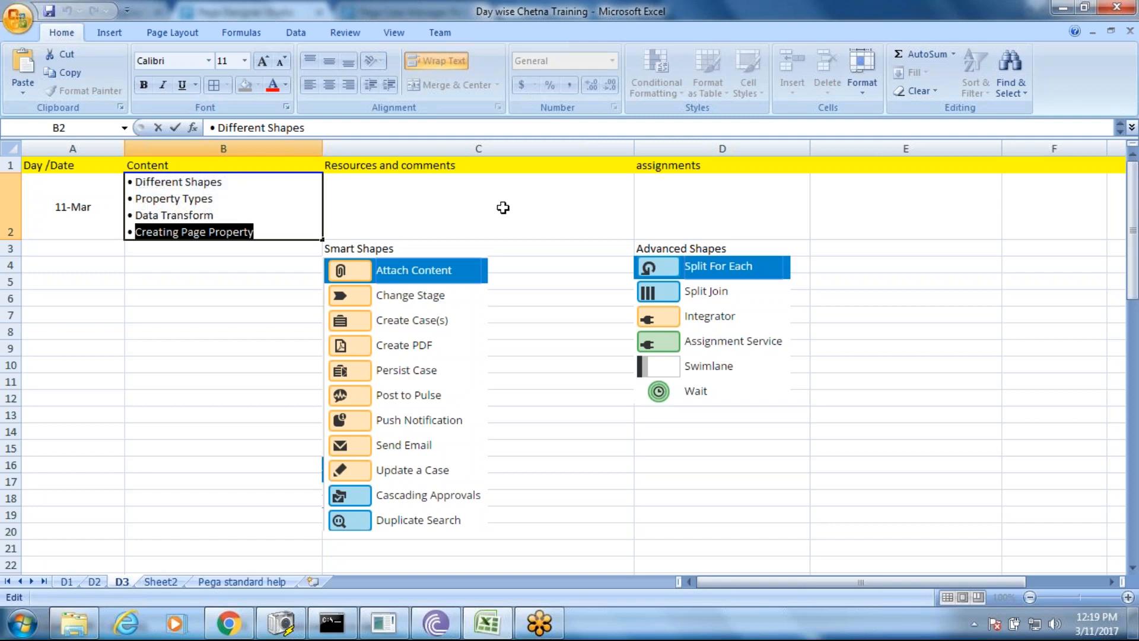
key(Escape)
mouse_move(1133, 231)
mouse_down()
mouse_move(1133, 496)
mouse_move(1133, 231)
mouse_up()
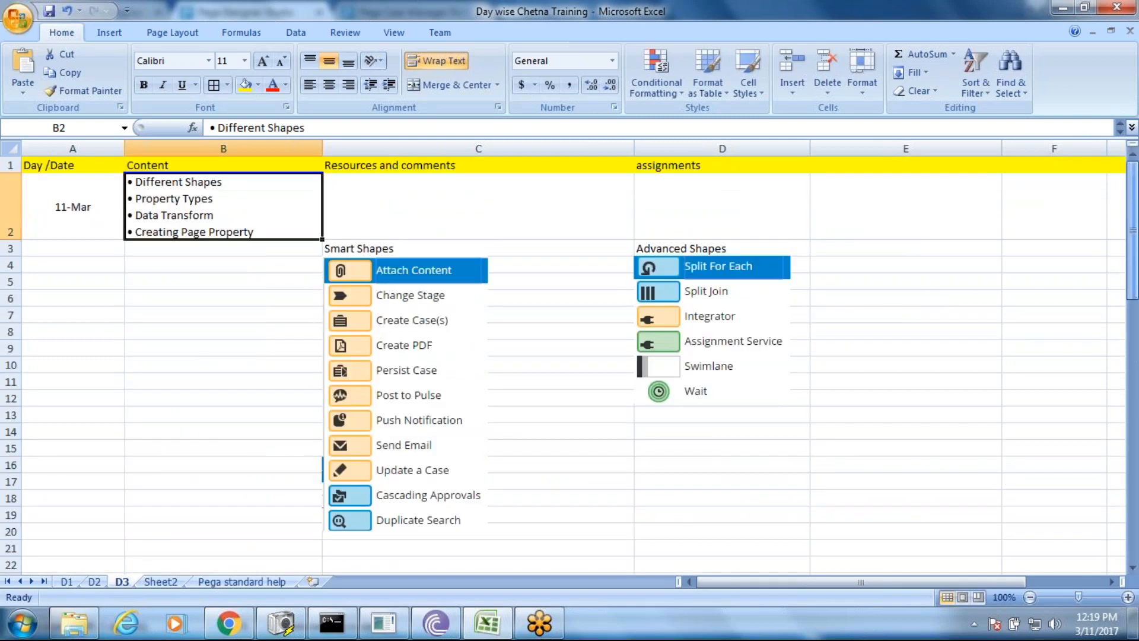
key(alt+Tab)
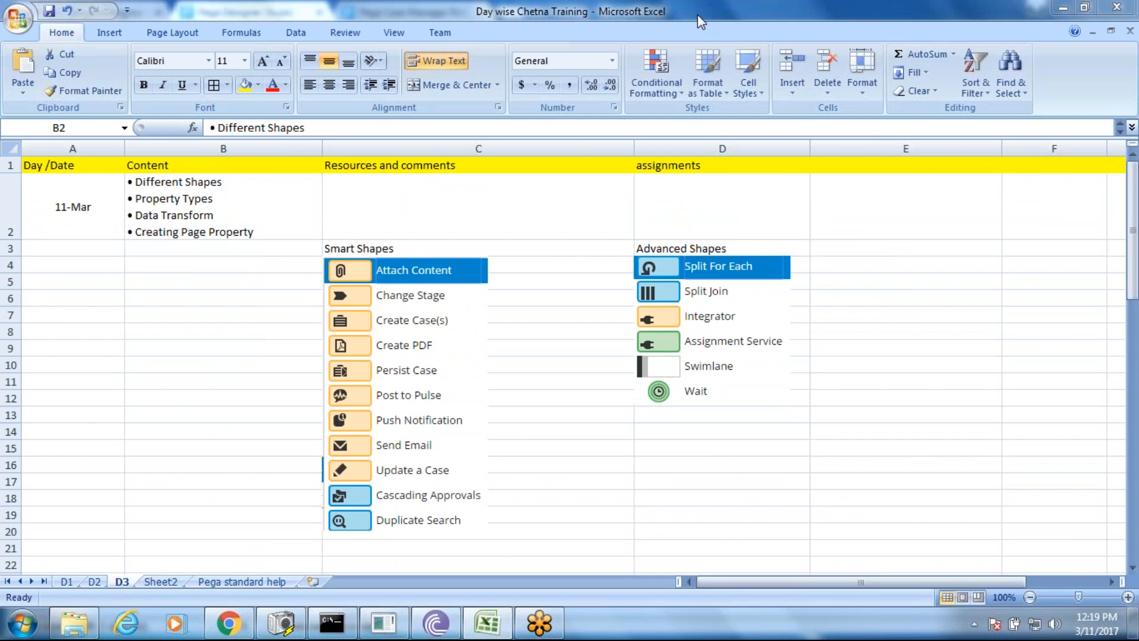